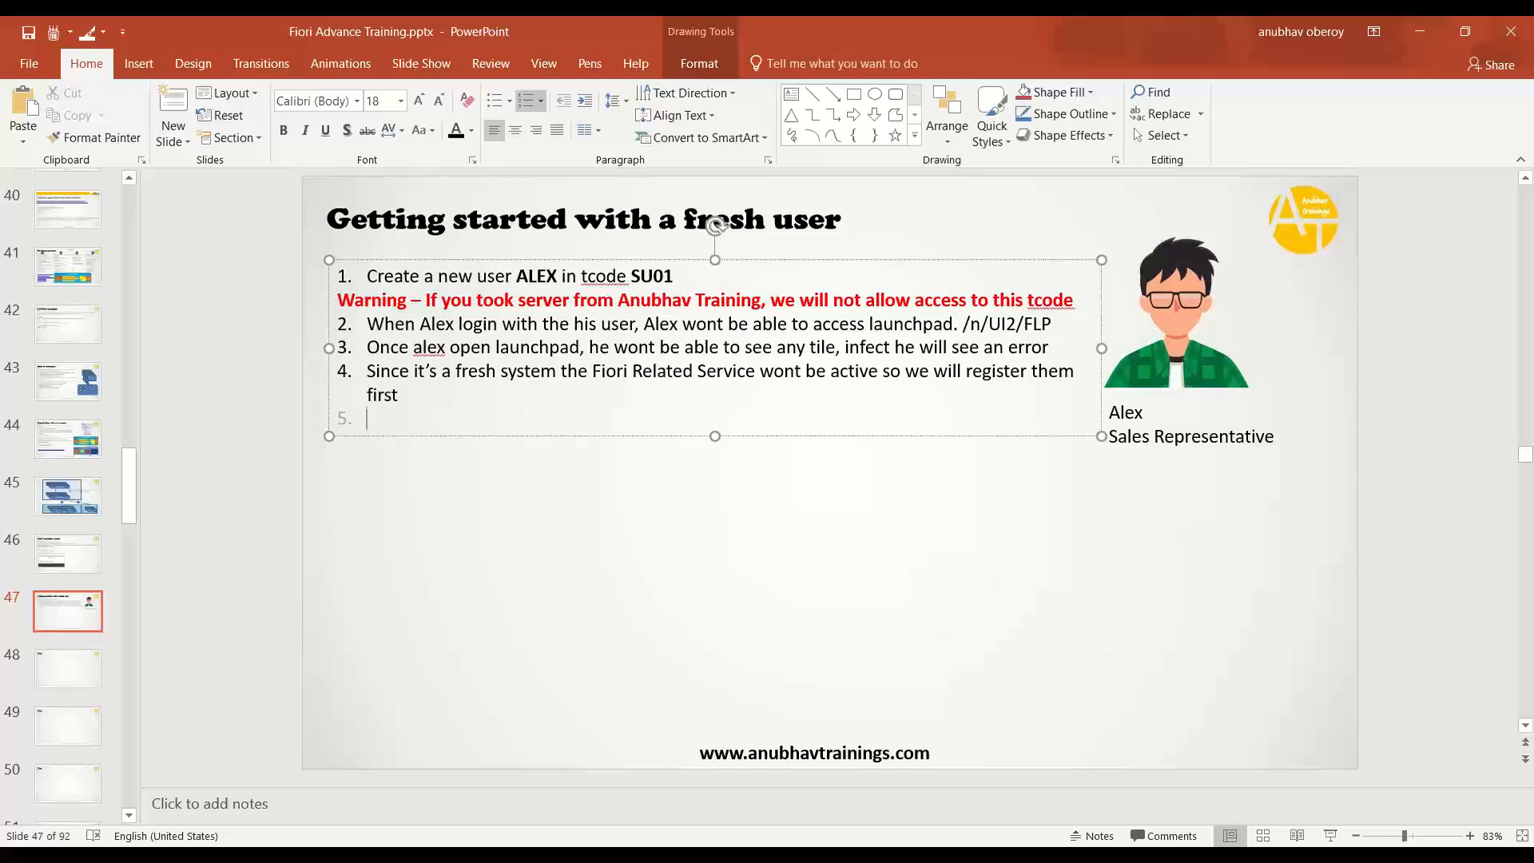
# - Write step 5: the user will hit authorization issues, so create a role granting them access
pyautogui.write('Alex will have further')
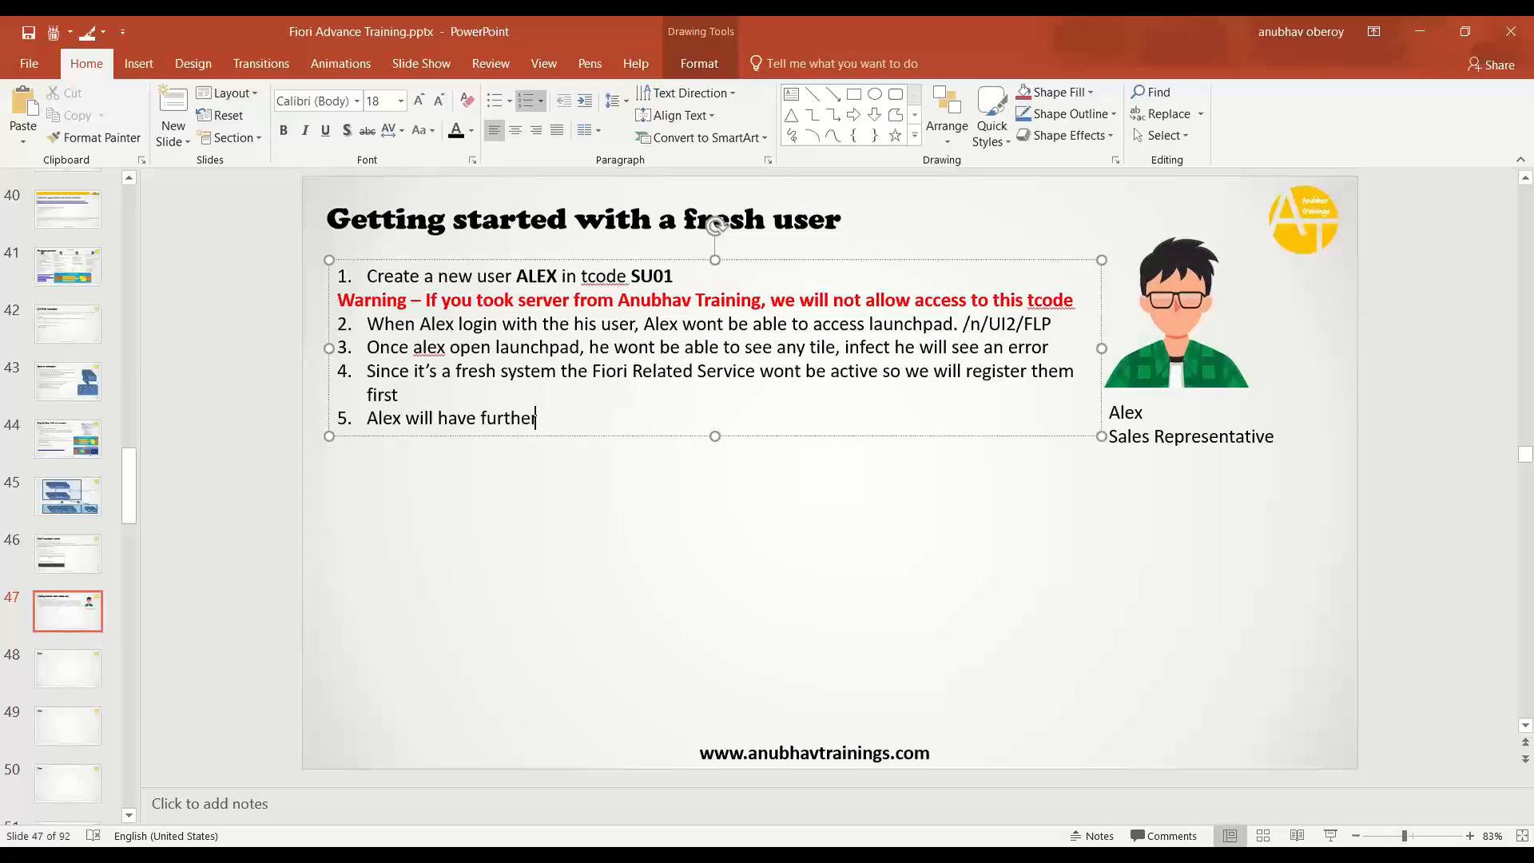
pyautogui.write(' issues accessing the s')
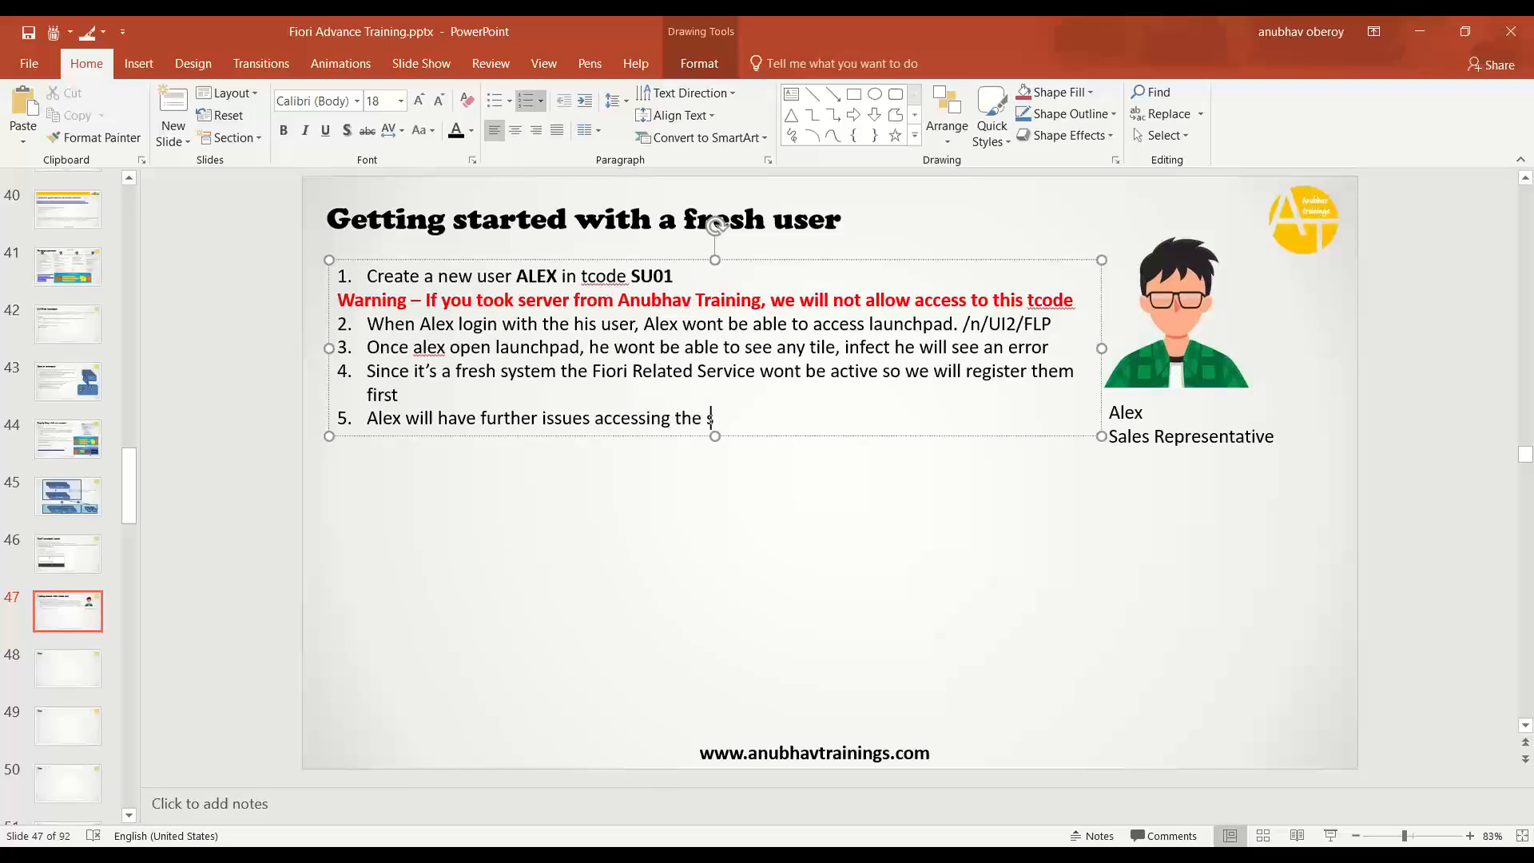
pyautogui.write('ervice because of aut')
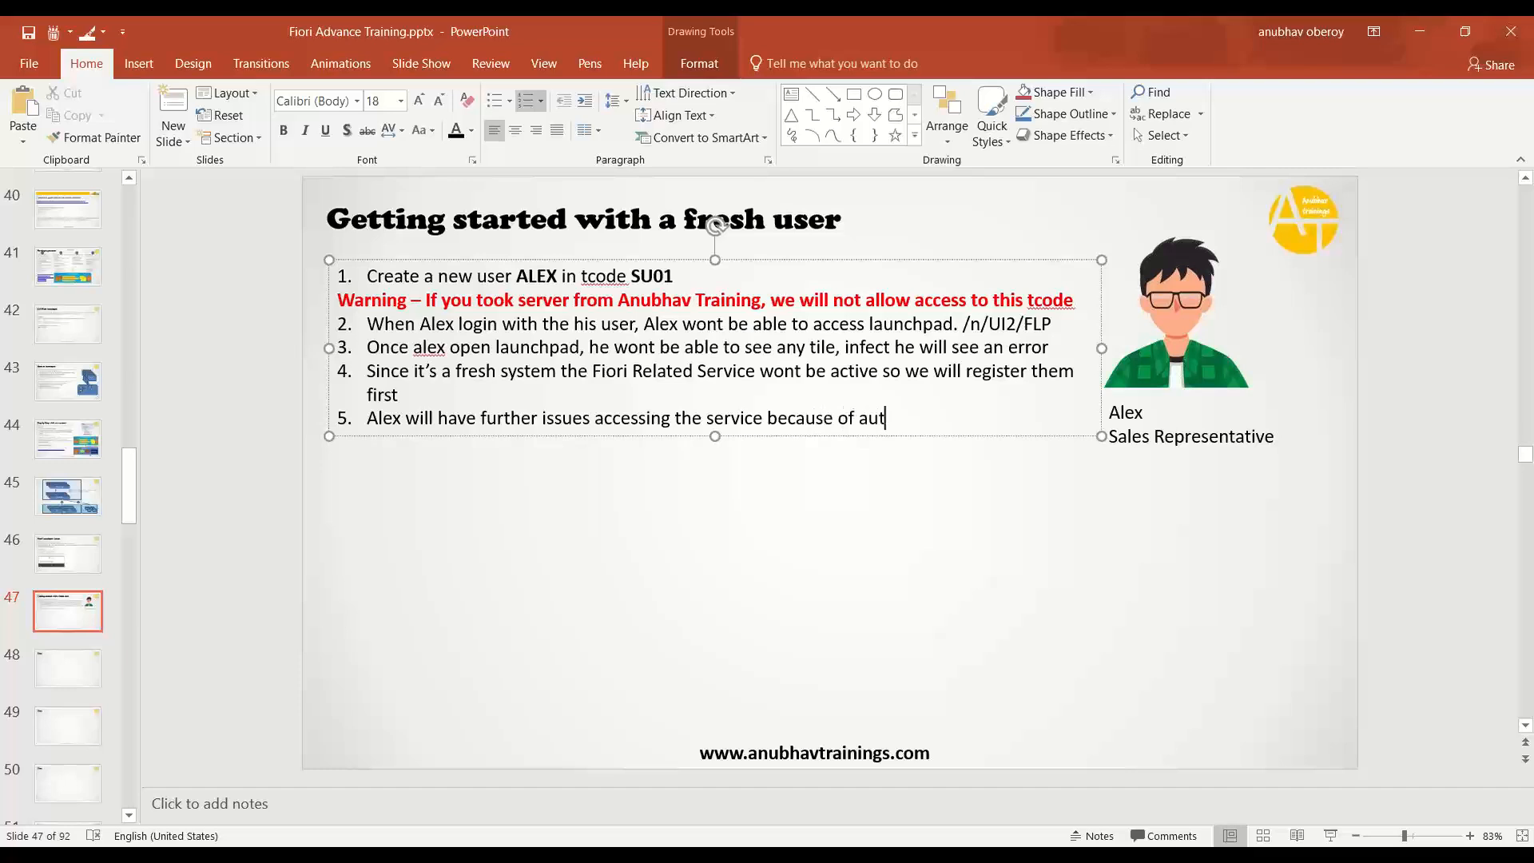
pyautogui.write('horization')
pyautogui.write(', Gi')
pyautogui.press('BackSpace')
pyautogui.press('BackSpace')
pyautogui.press('BackSpace')
pyautogui.write('Cre')
pyautogui.press('BackSpace')
pyautogui.press('BackSpace')
pyautogui.press('BackSpace')
pyautogui.write('Create a rol')
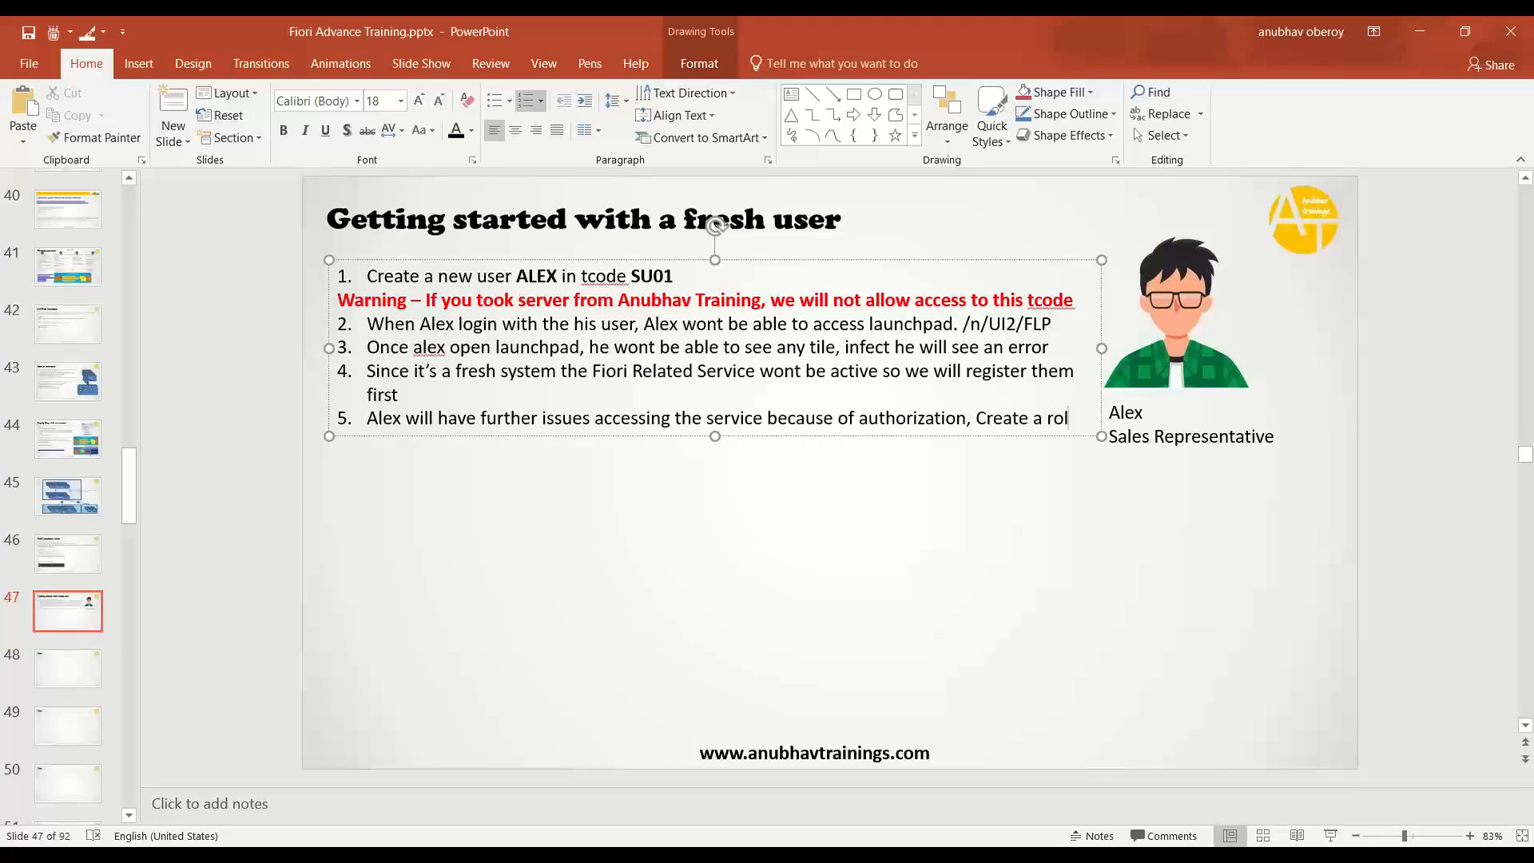
pyautogui.write('e which we will gr')
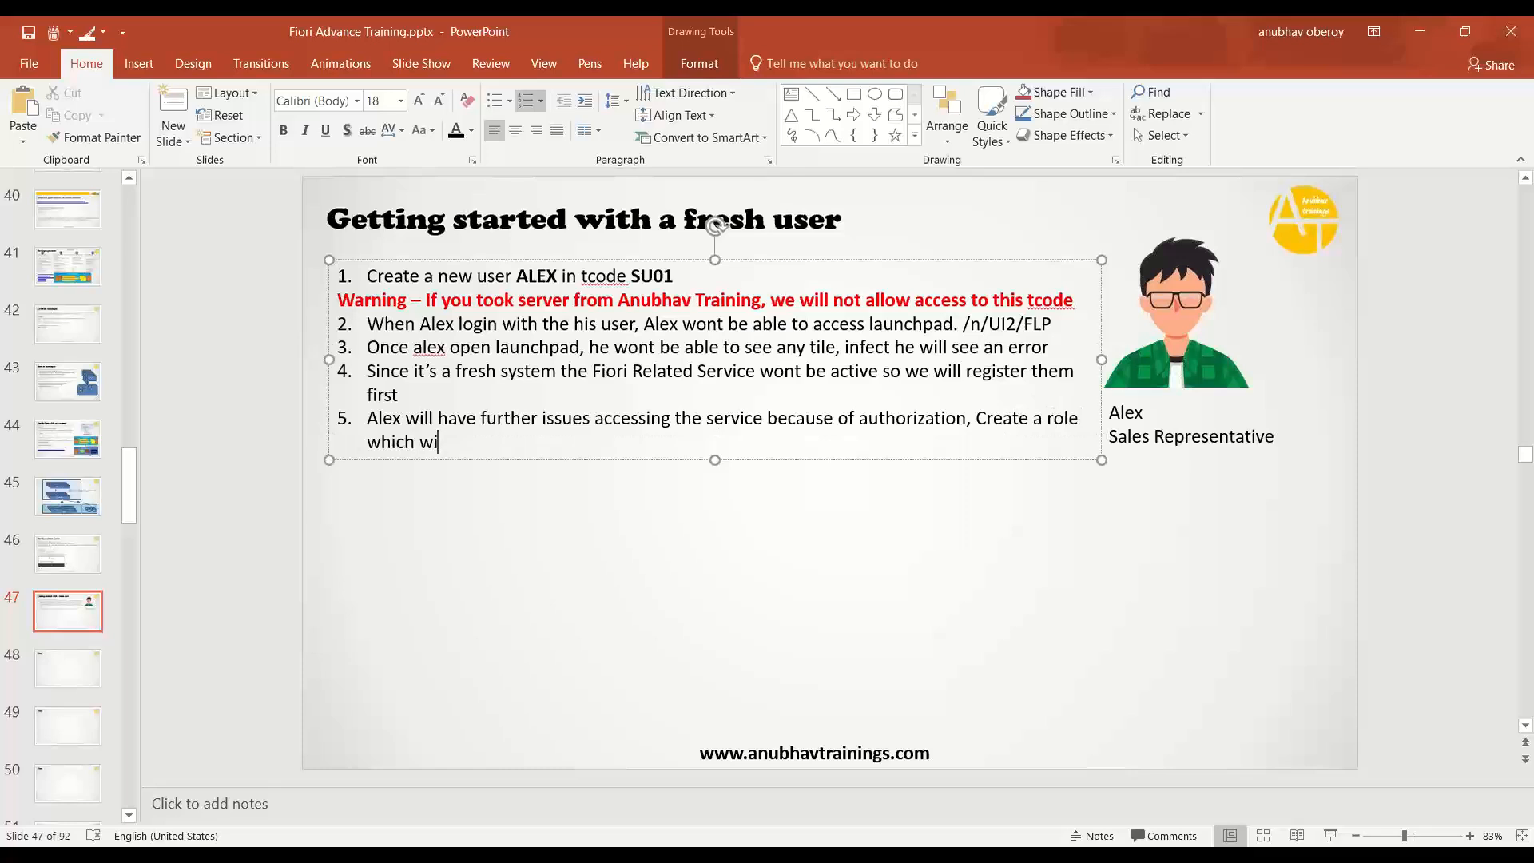
pyautogui.write('ant access to alex.')
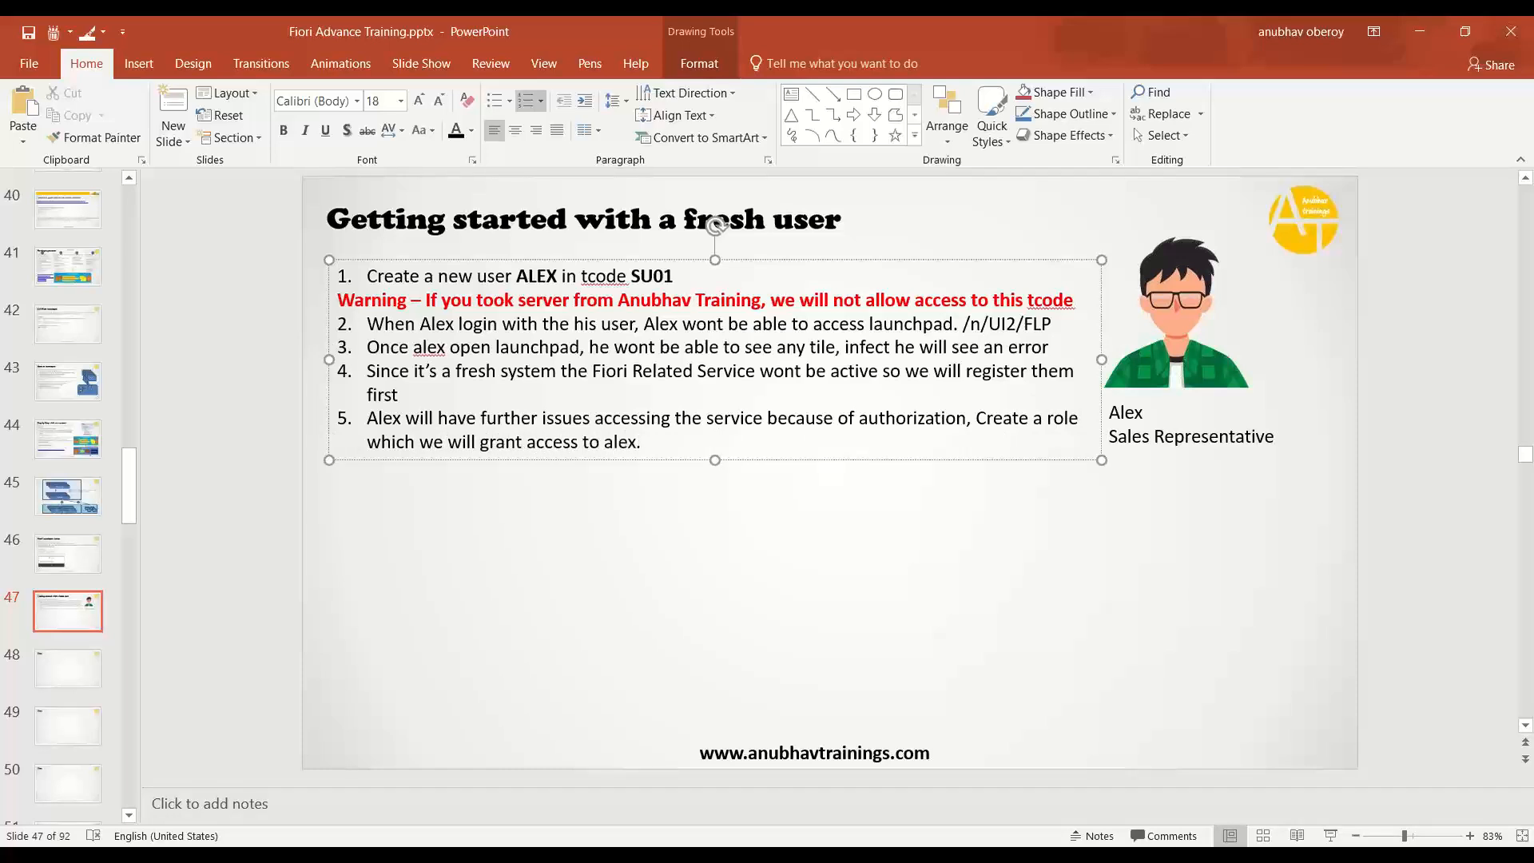
# - Remove the extra numbered and blank lines left below step 5
pyautogui.press('Return')
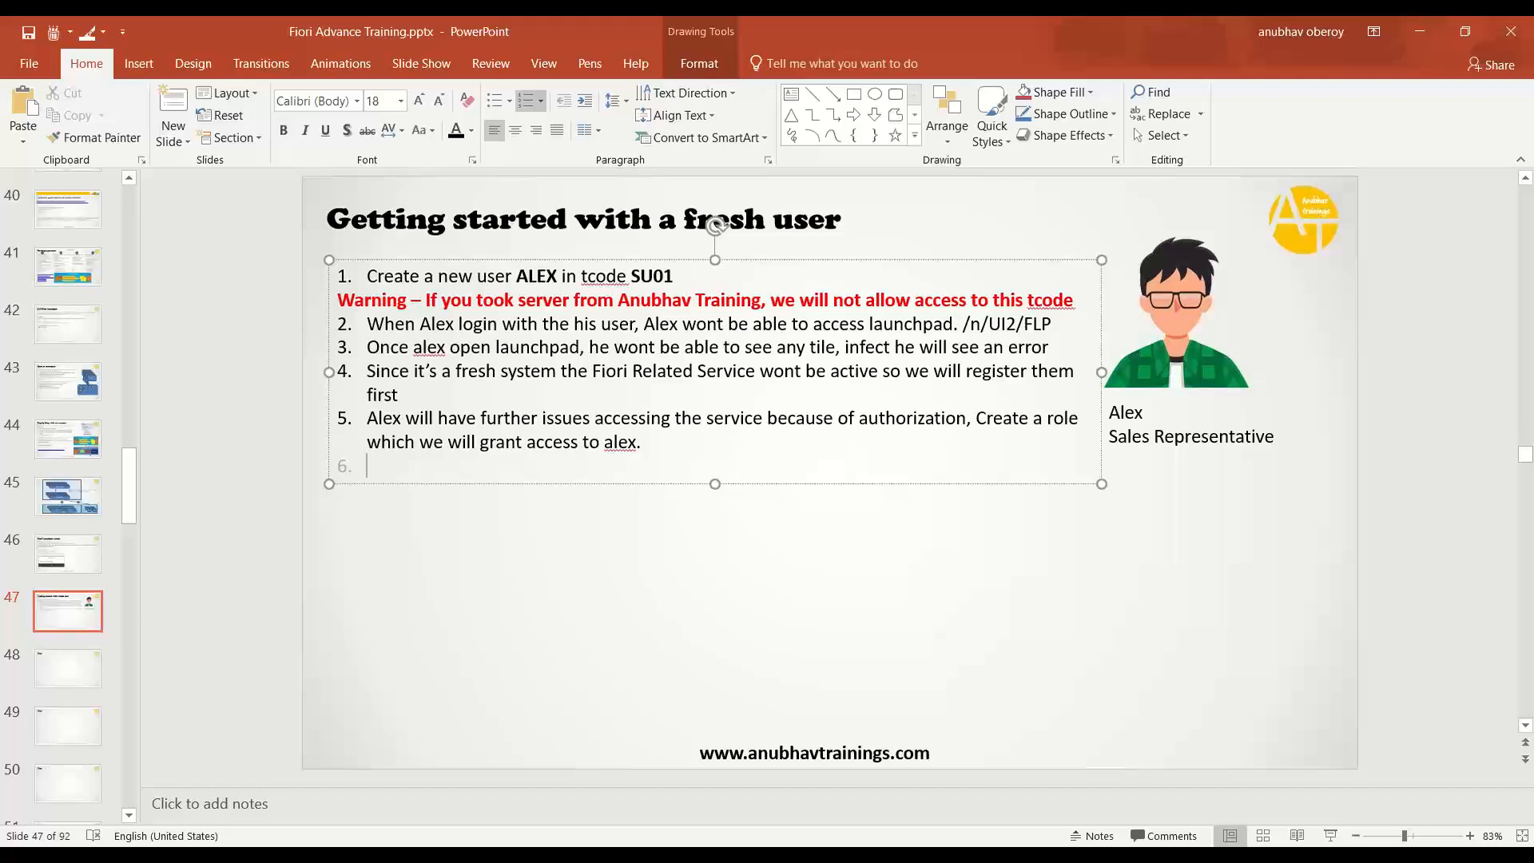
pyautogui.press('BackSpace')
pyautogui.press('Return')
pyautogui.press('Return')
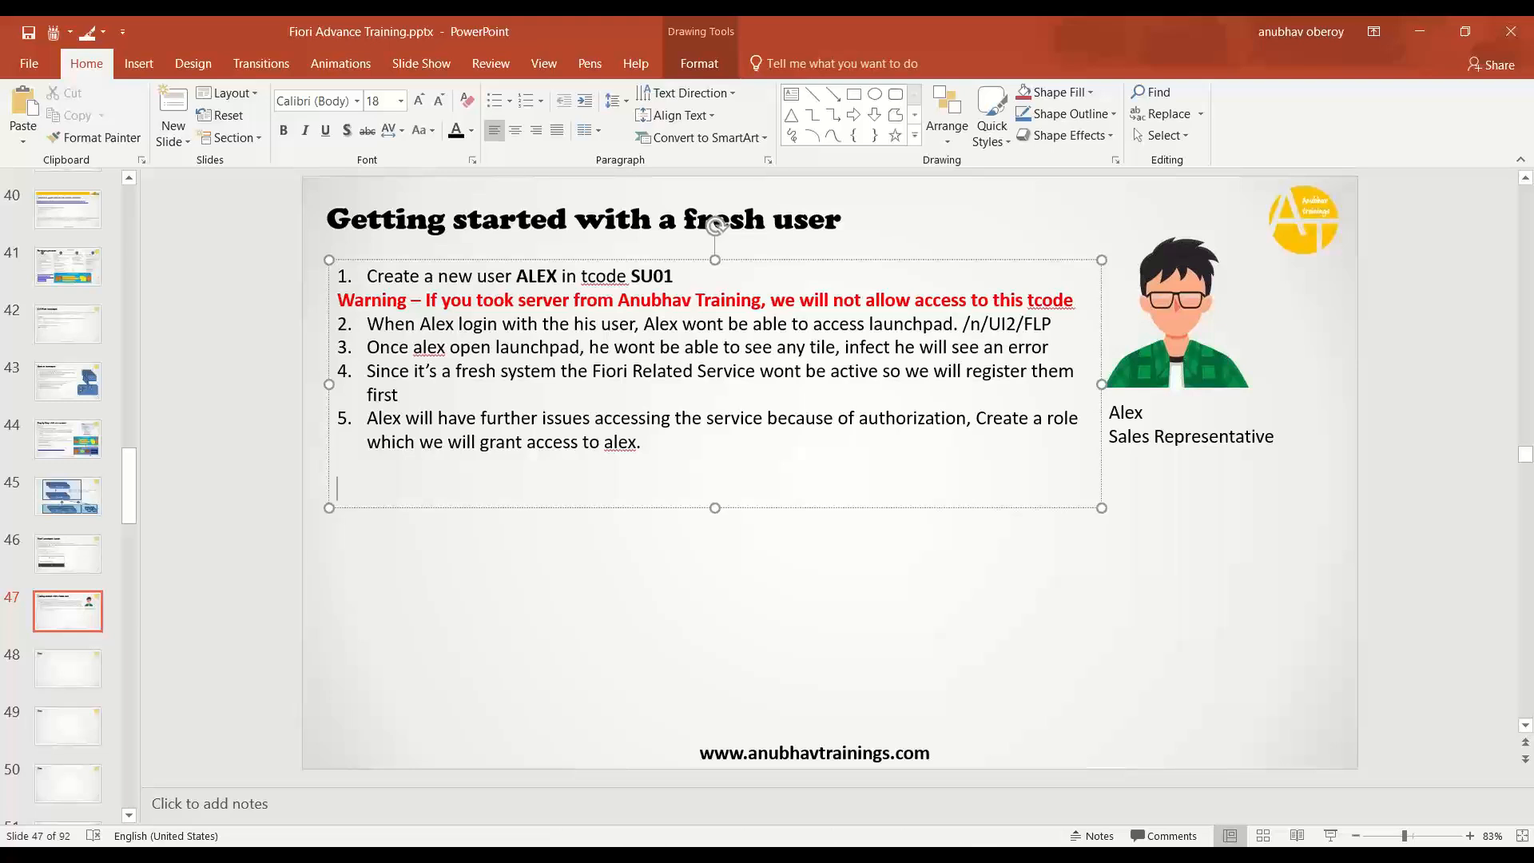
pyautogui.press('BackSpace')
pyautogui.press('BackSpace')
# - Add a widened text box below the list: 'SAP make our life Simple –' plus template role SAP_UI2_USER_750
pyautogui.click(878, 604)
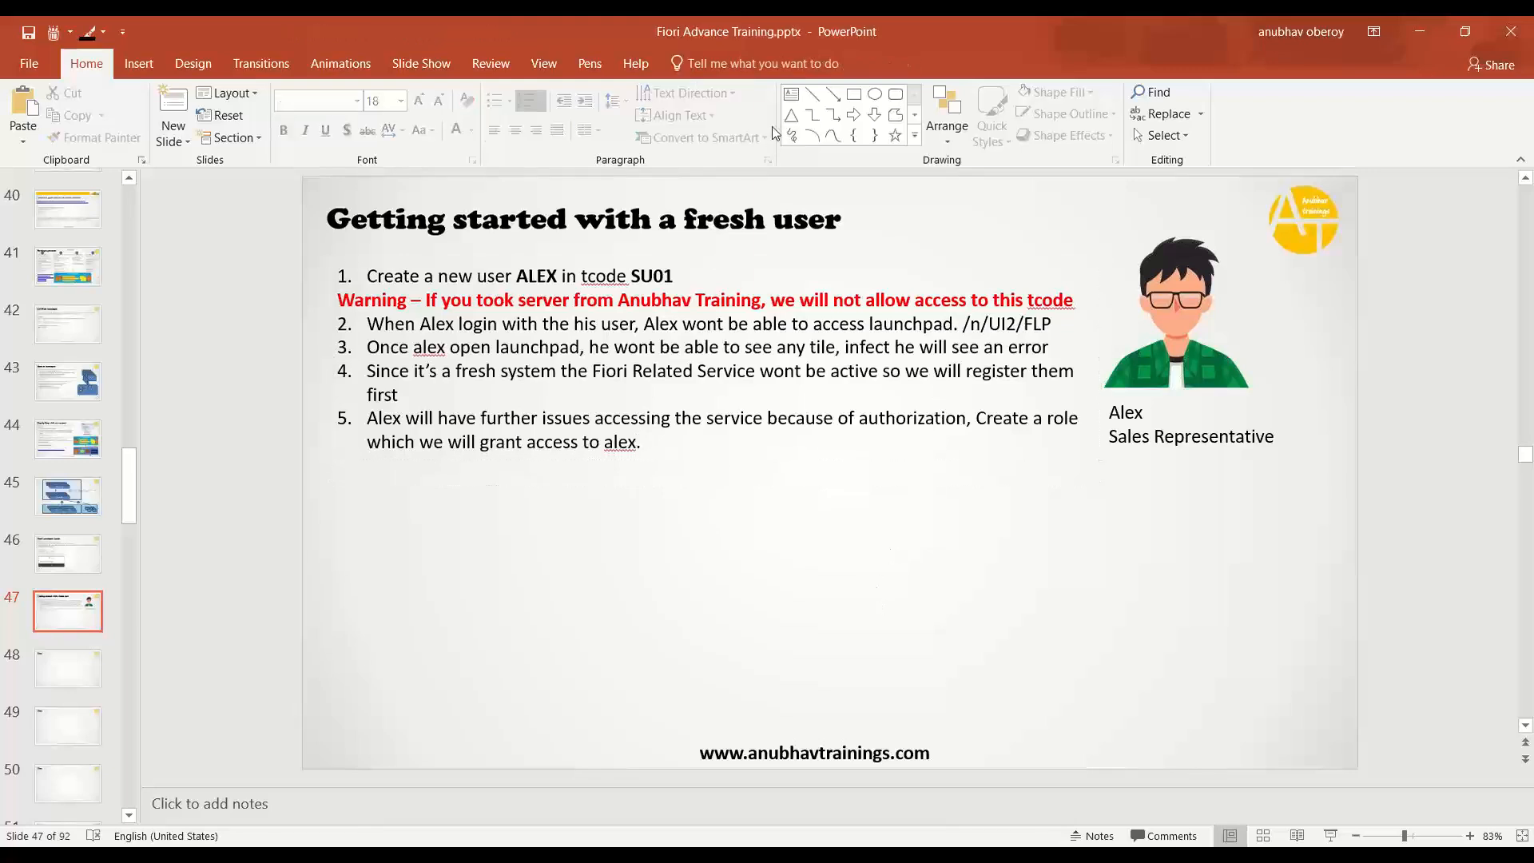
pyautogui.click(791, 93)
pyautogui.moveTo(327, 485)
pyautogui.mouseDown()
pyautogui.moveTo(797, 685)
pyautogui.moveTo(1336, 719)
pyautogui.mouseUp()
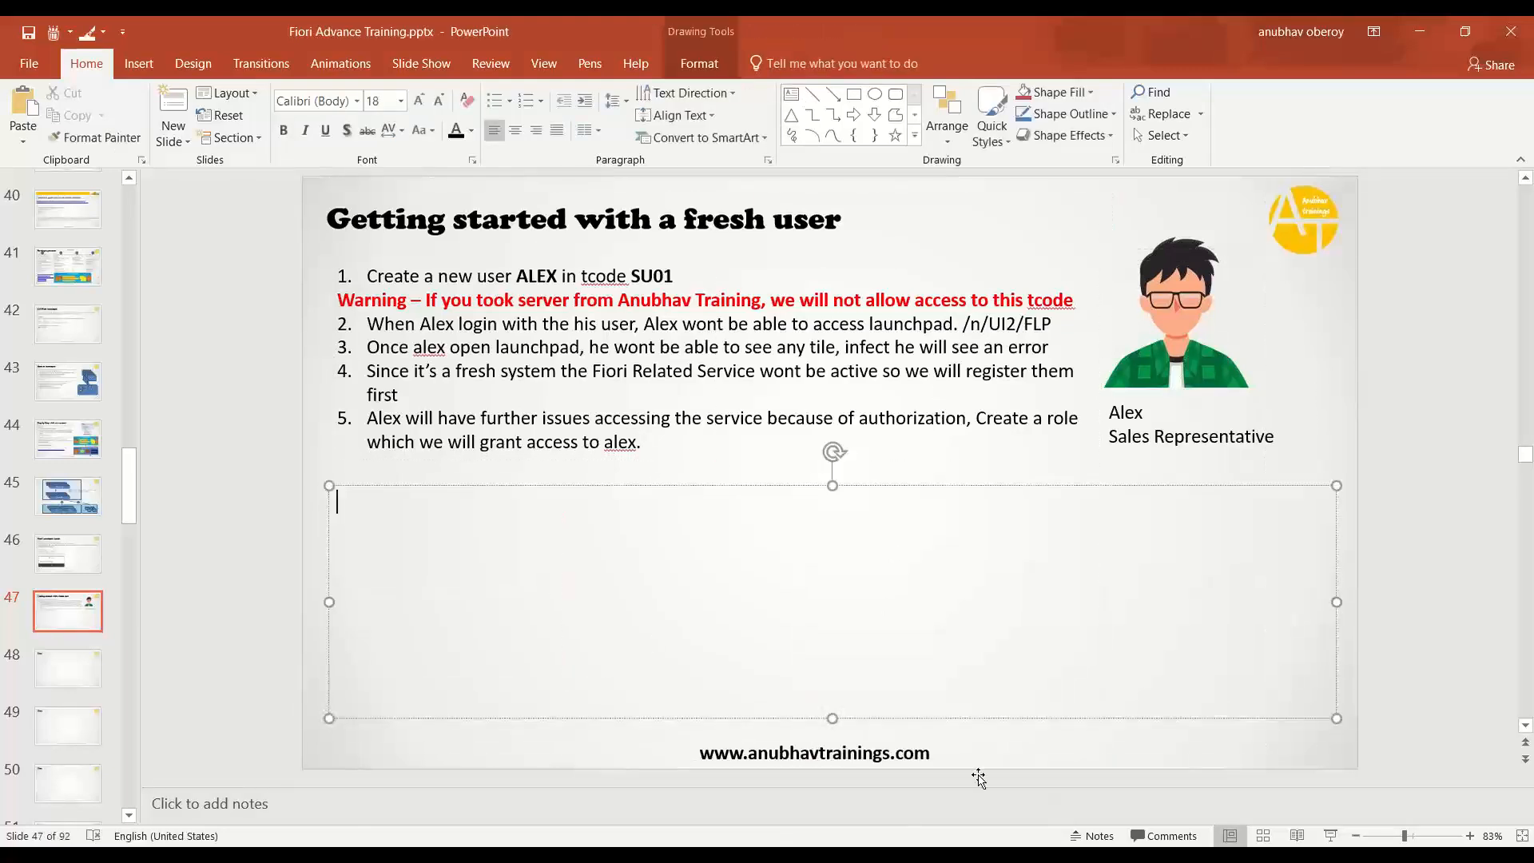
pyautogui.write('SAP ')
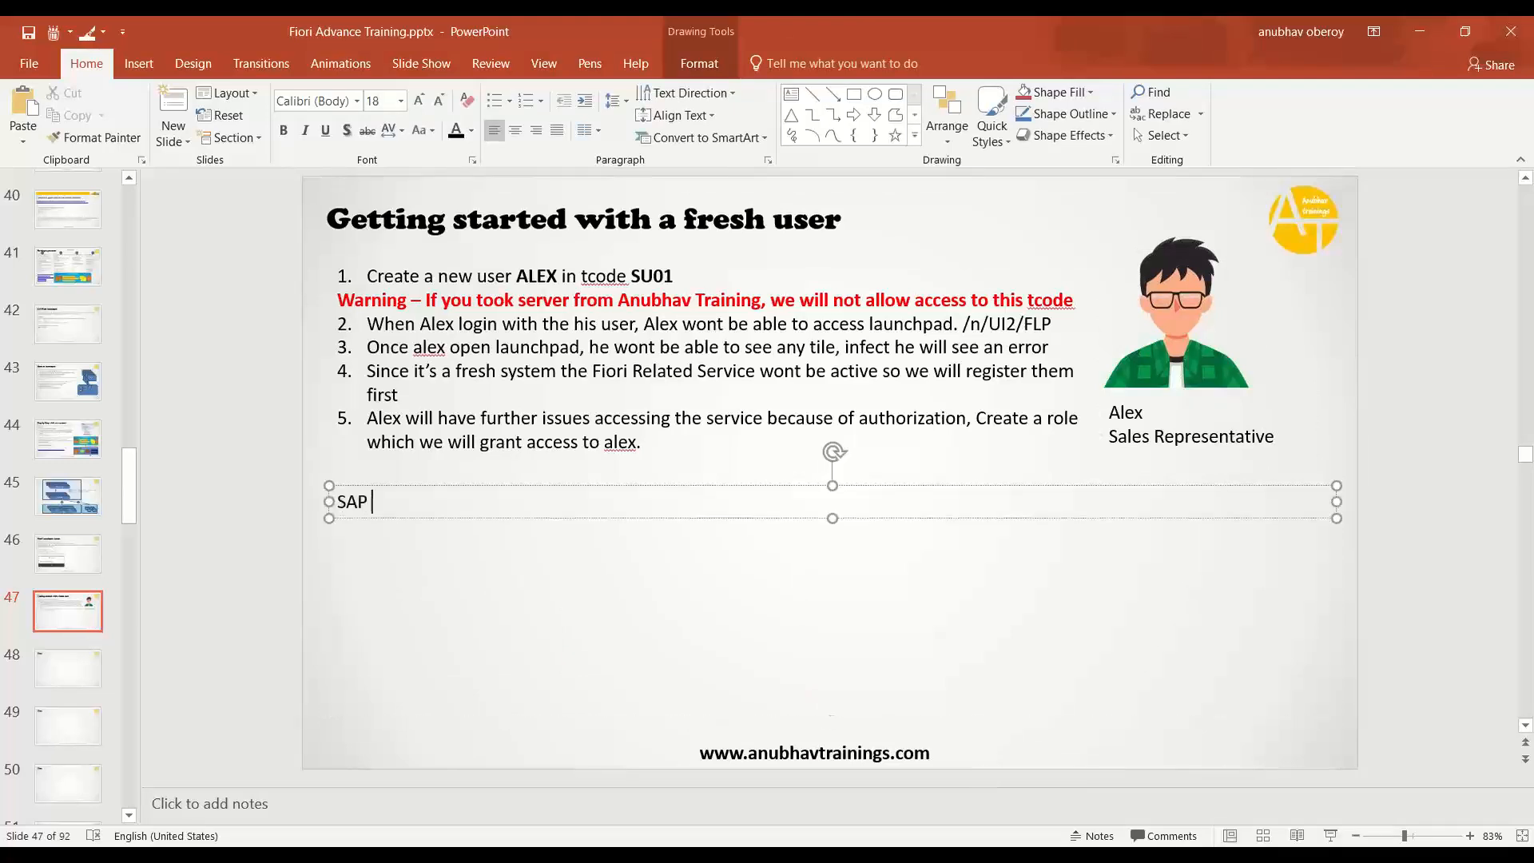
pyautogui.write('make our life Si')
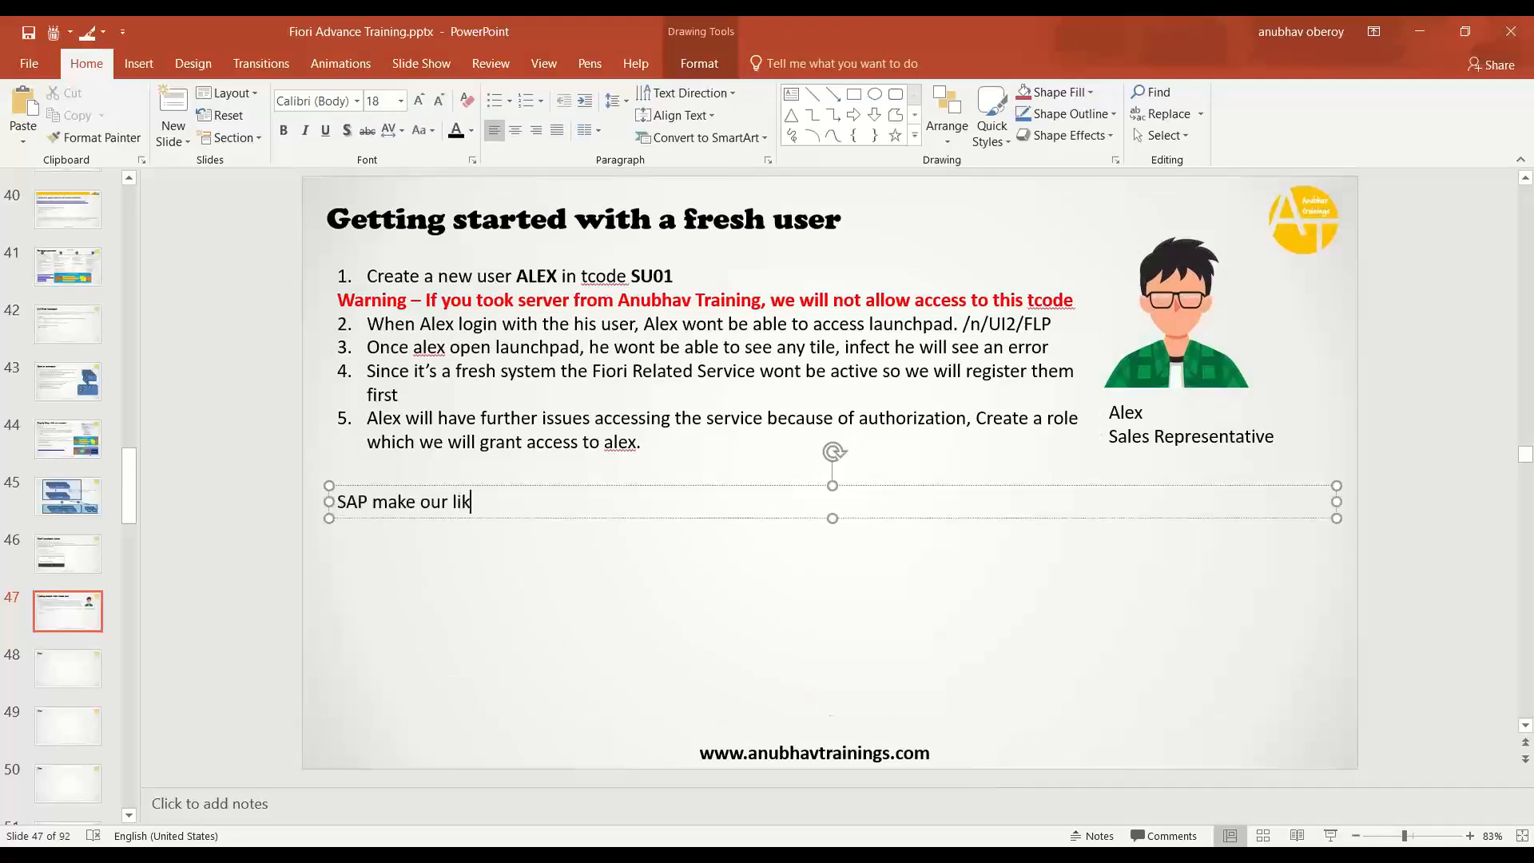
pyautogui.write('mple –')
pyautogui.press('Return')
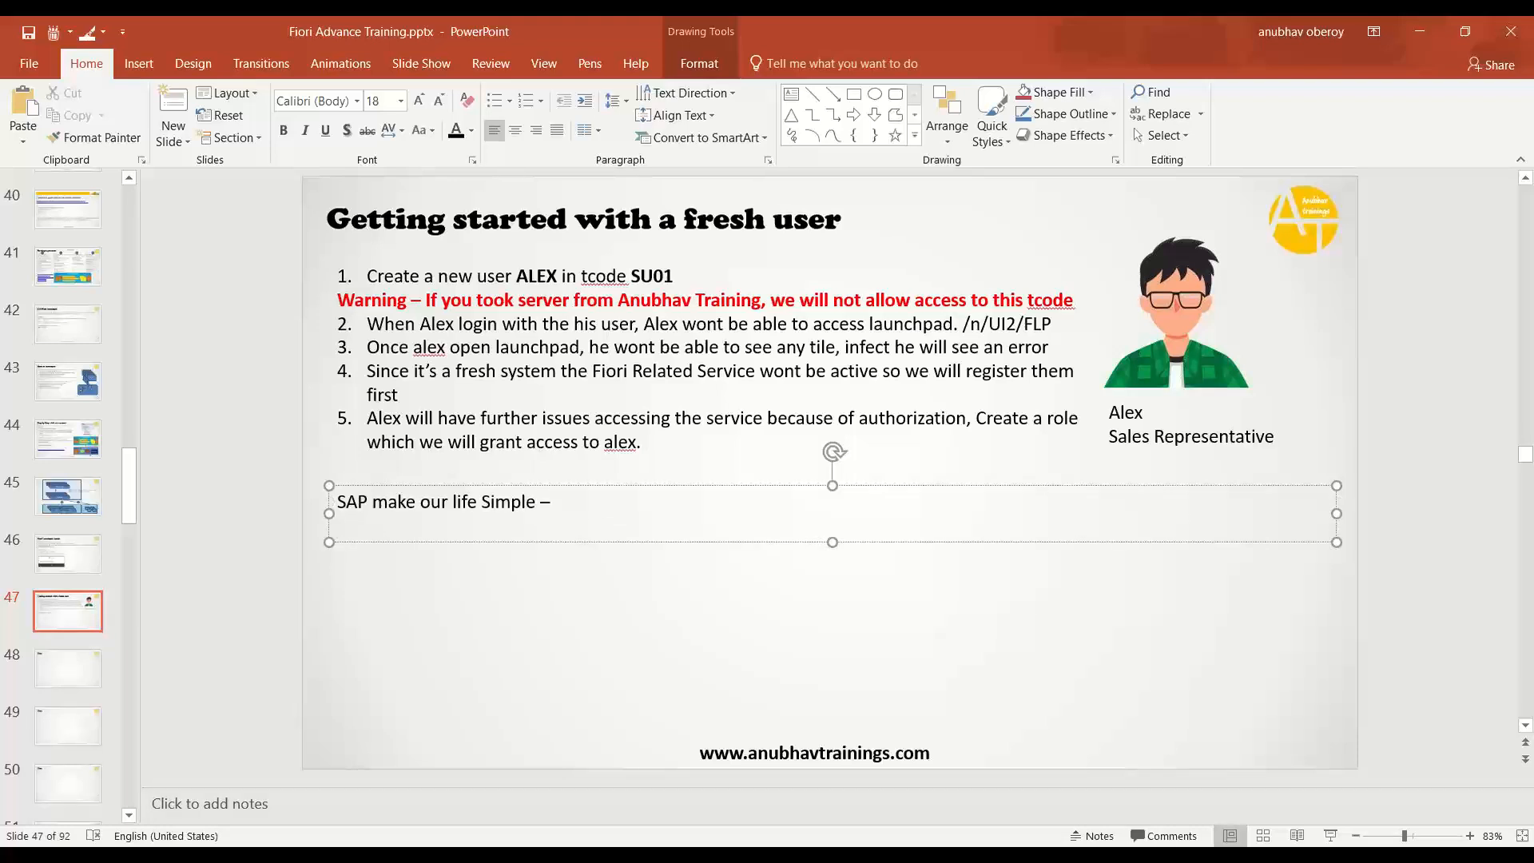
pyautogui.write('1. A existing Template role')
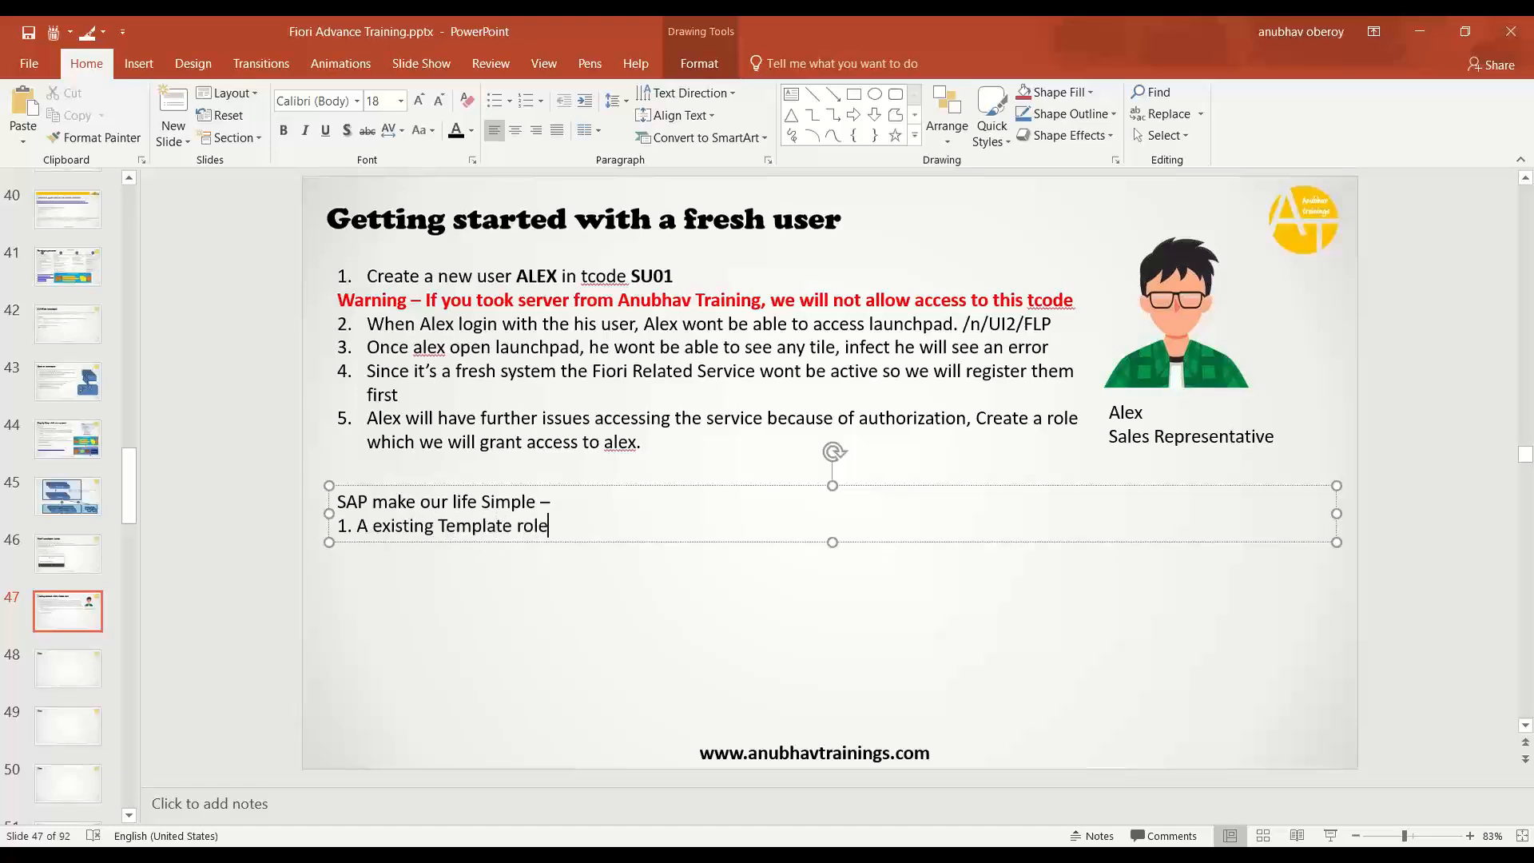
pyautogui.write(' which is having all the re')
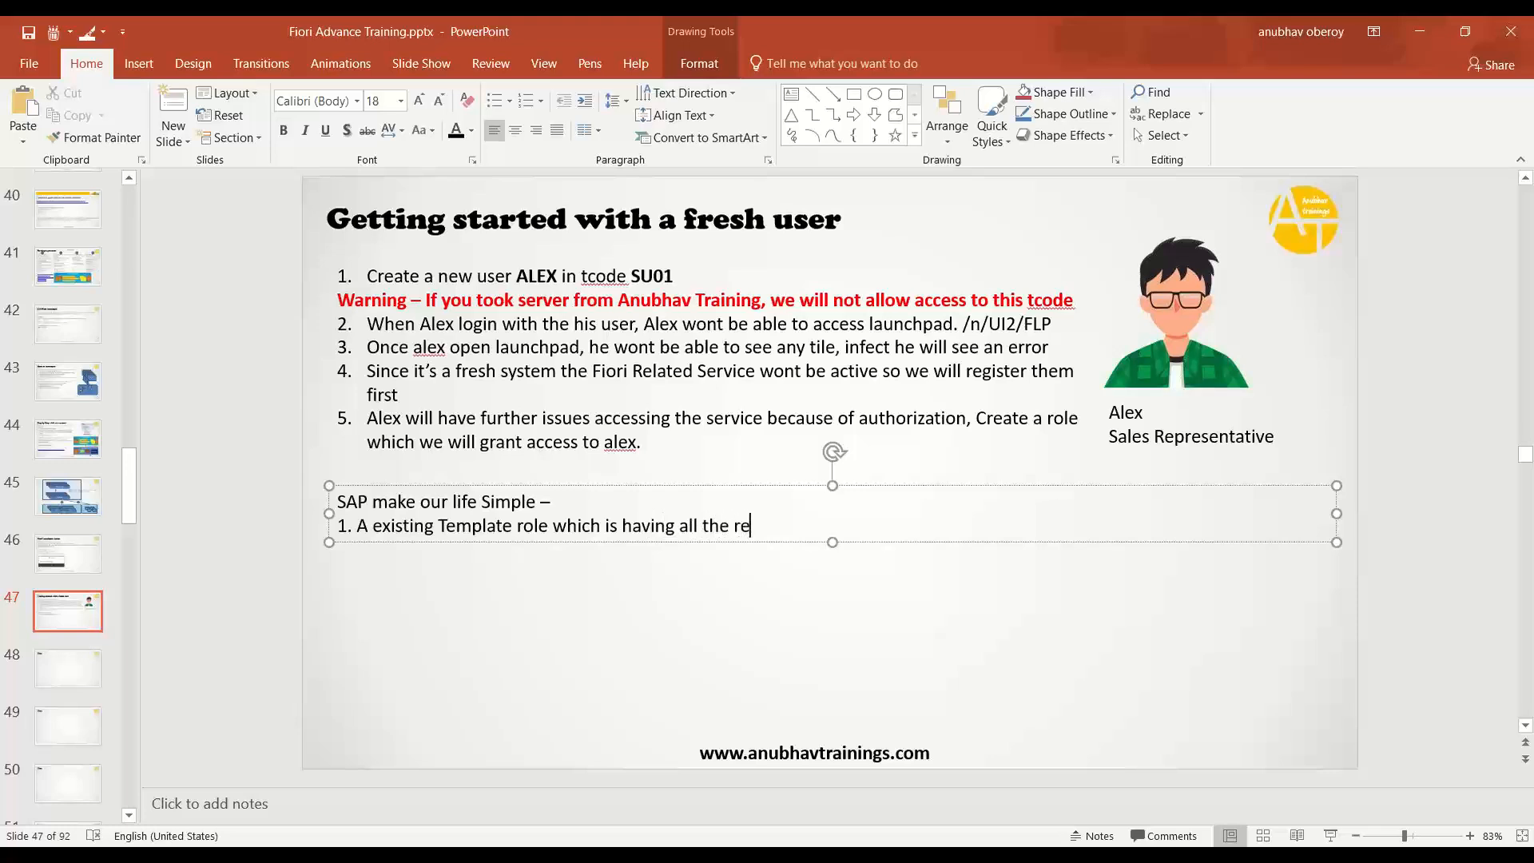
pyautogui.write('quired information relate')
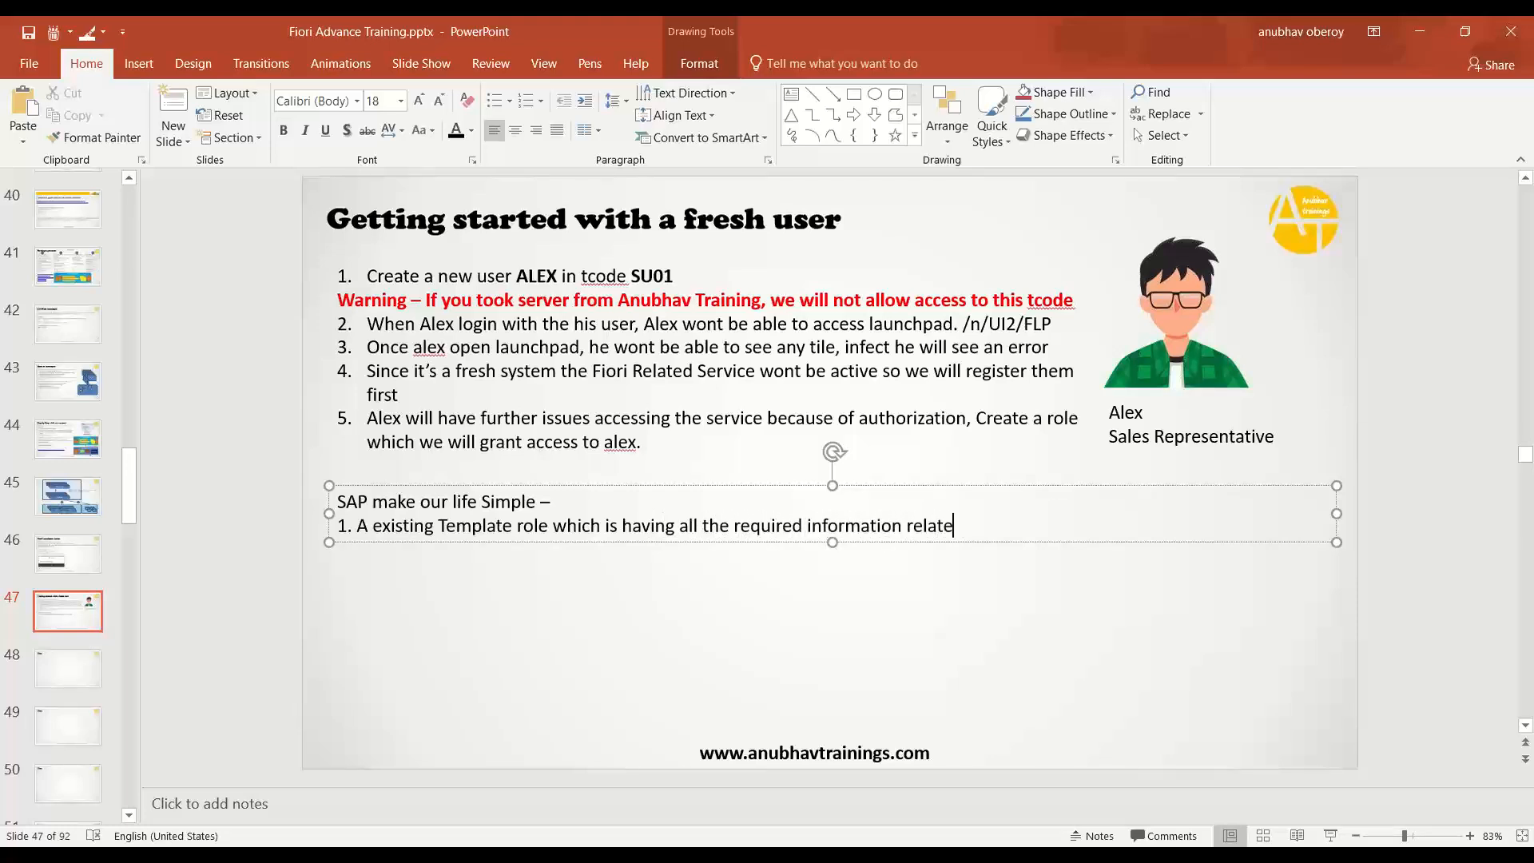
pyautogui.write('d to access of launchpad')
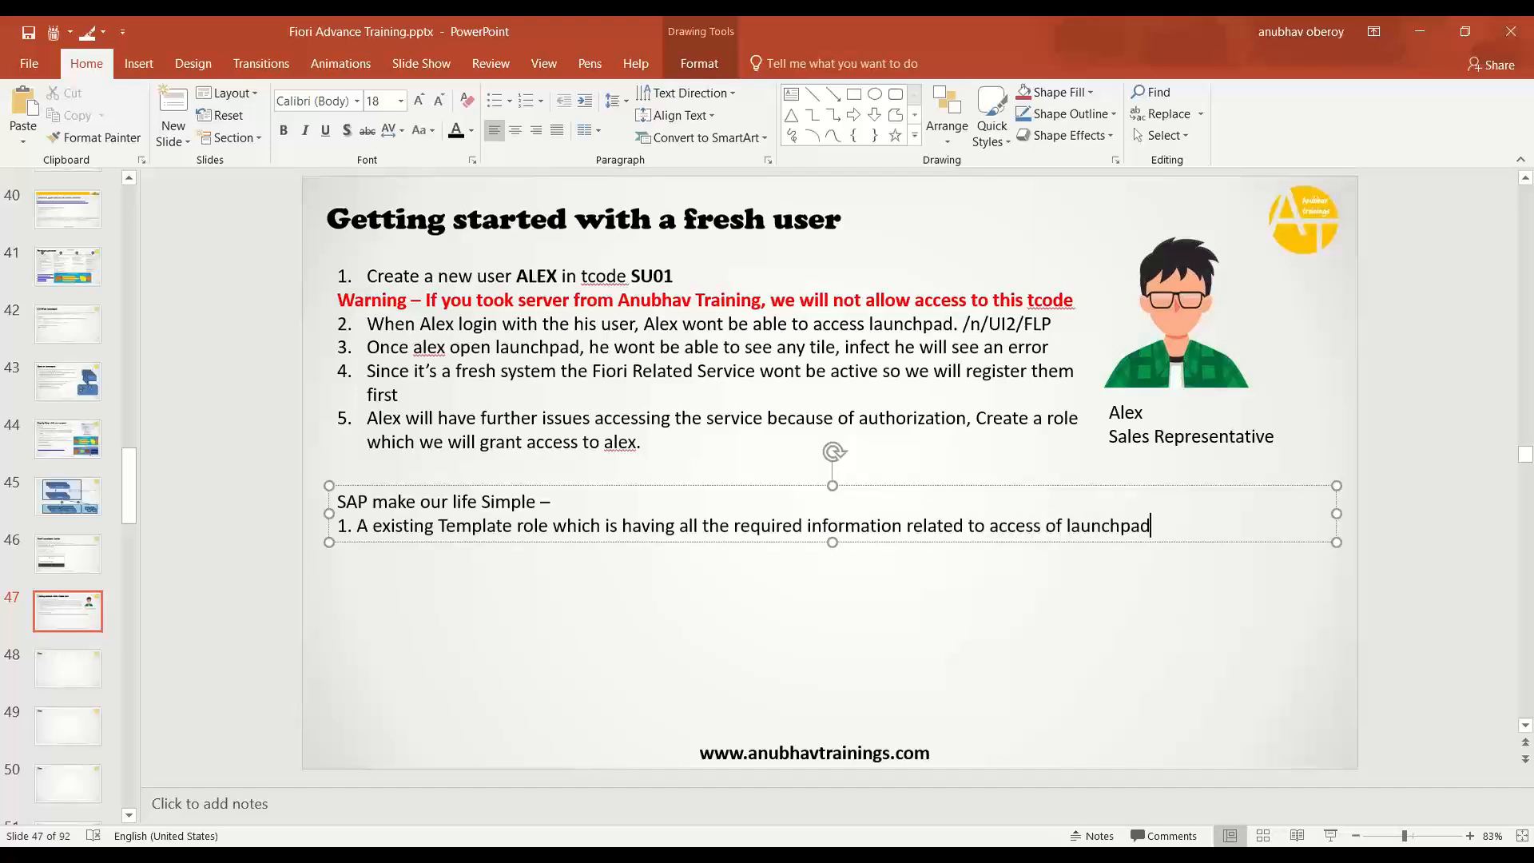
pyautogui.write('.')
pyautogui.write(' – SAP_U')
pyautogui.write('I2_USER')
pyautogui.write('_')
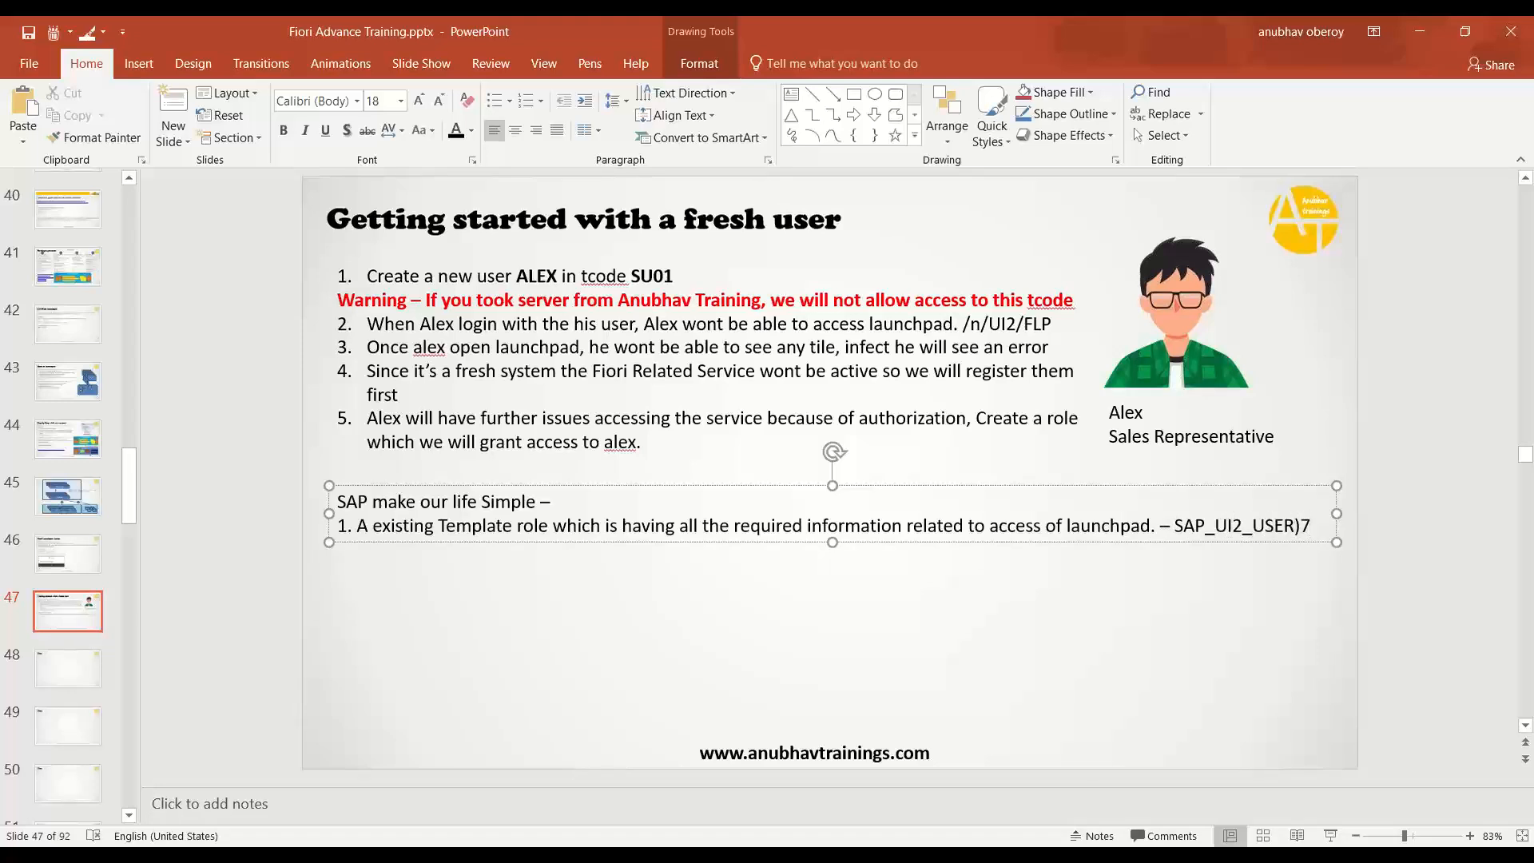
pyautogui.write('700')
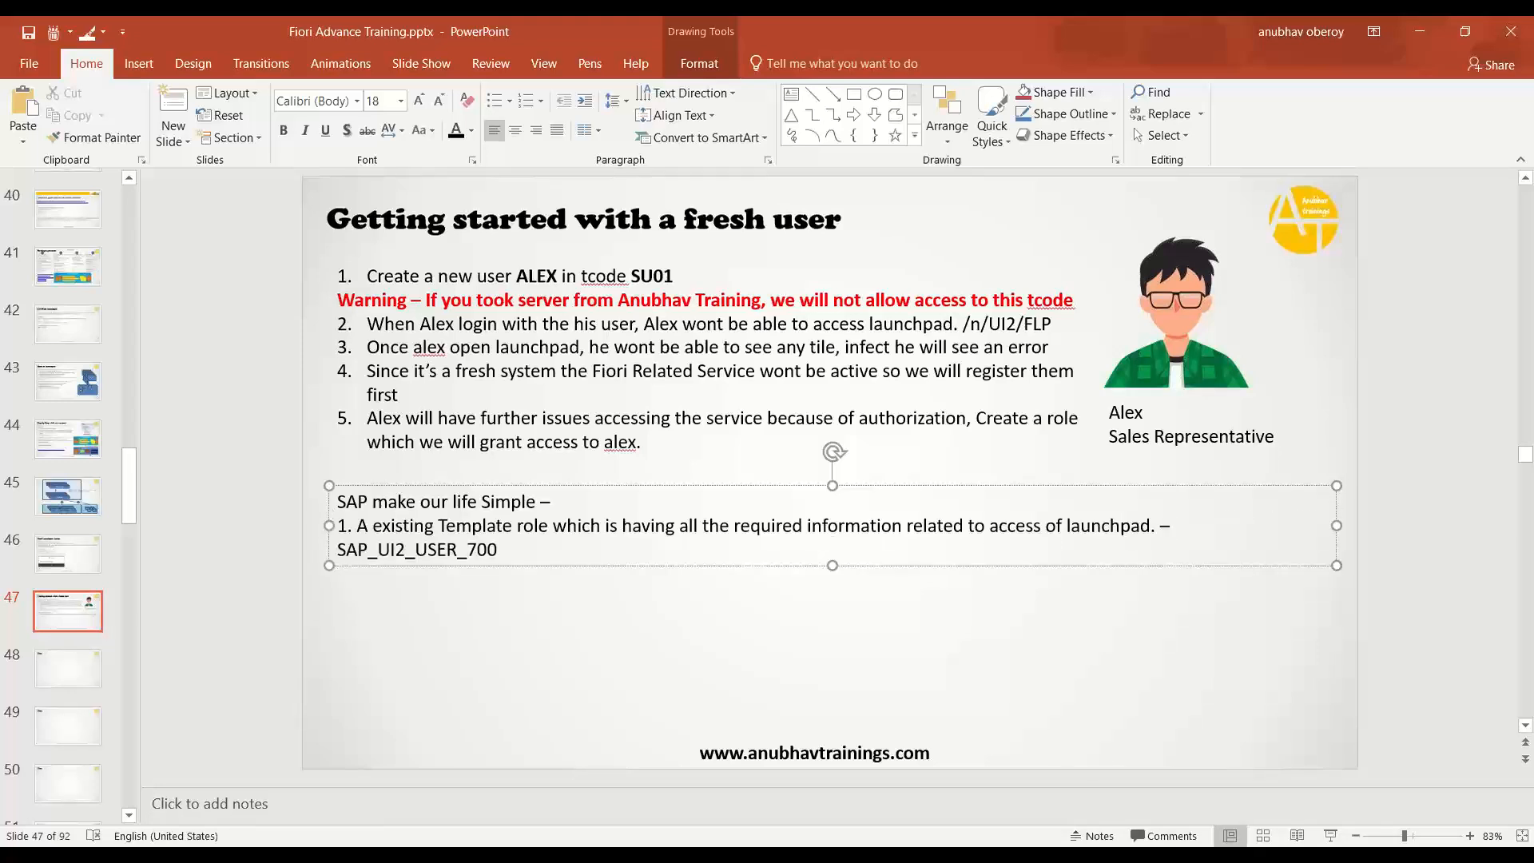
pyautogui.press('BackSpace')
pyautogui.press('BackSpace')
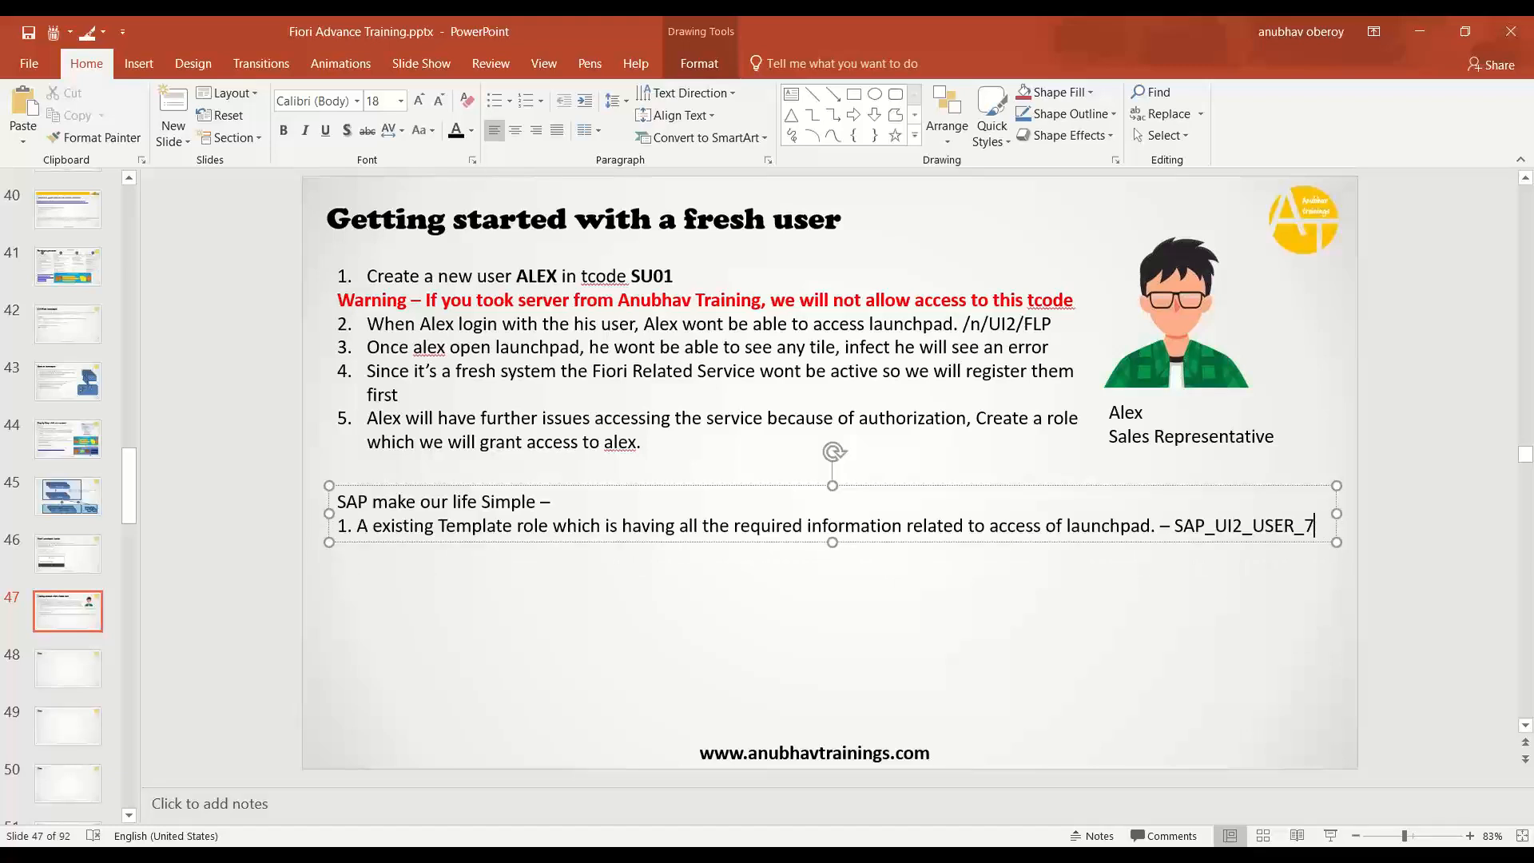
pyautogui.write('50')
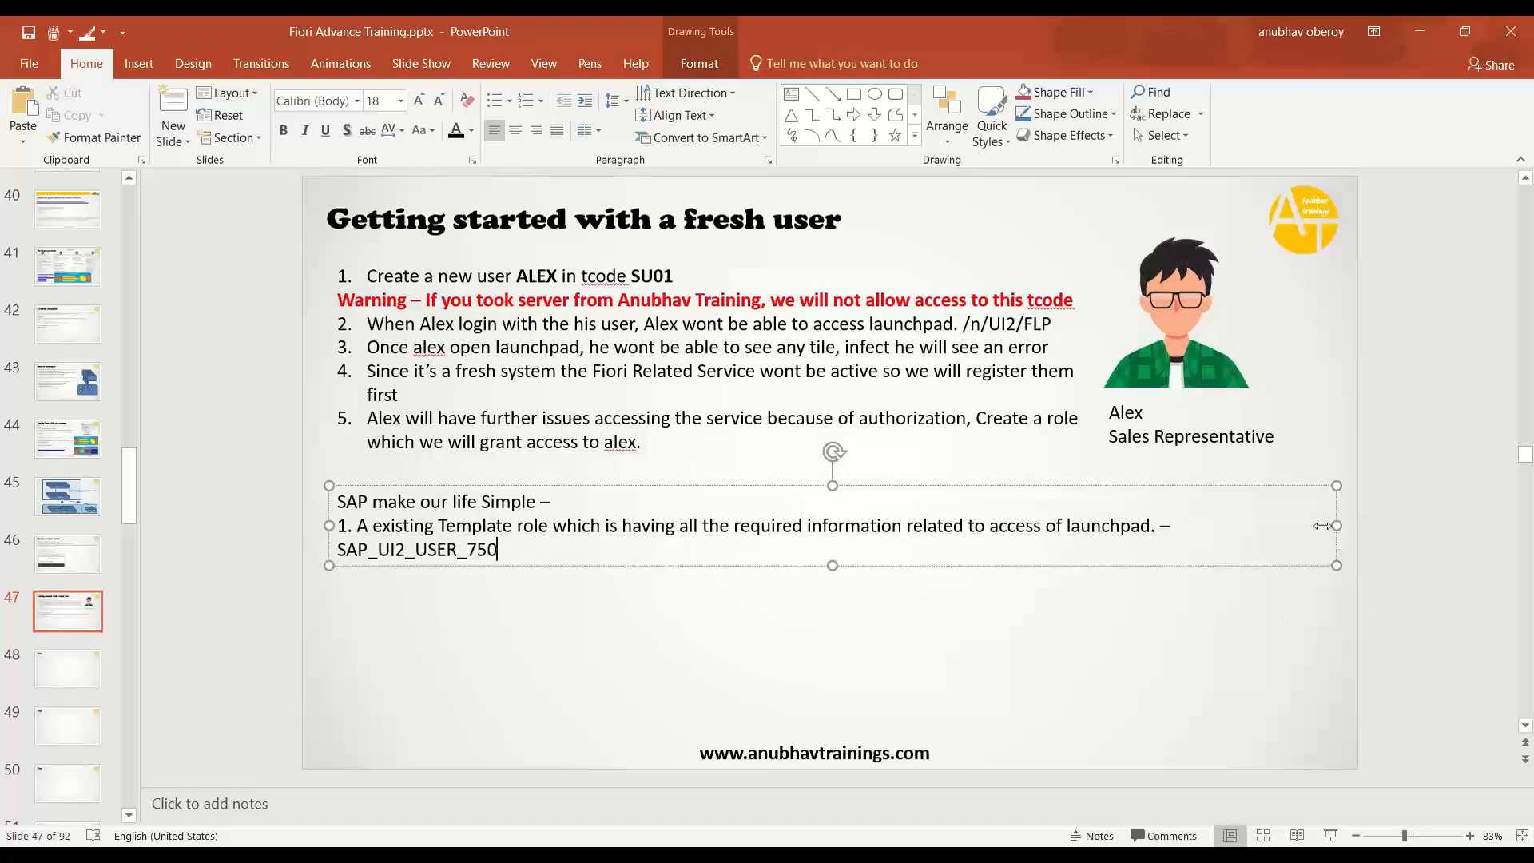
pyautogui.moveTo(1323, 525); pyautogui.dragTo(1358, 521)
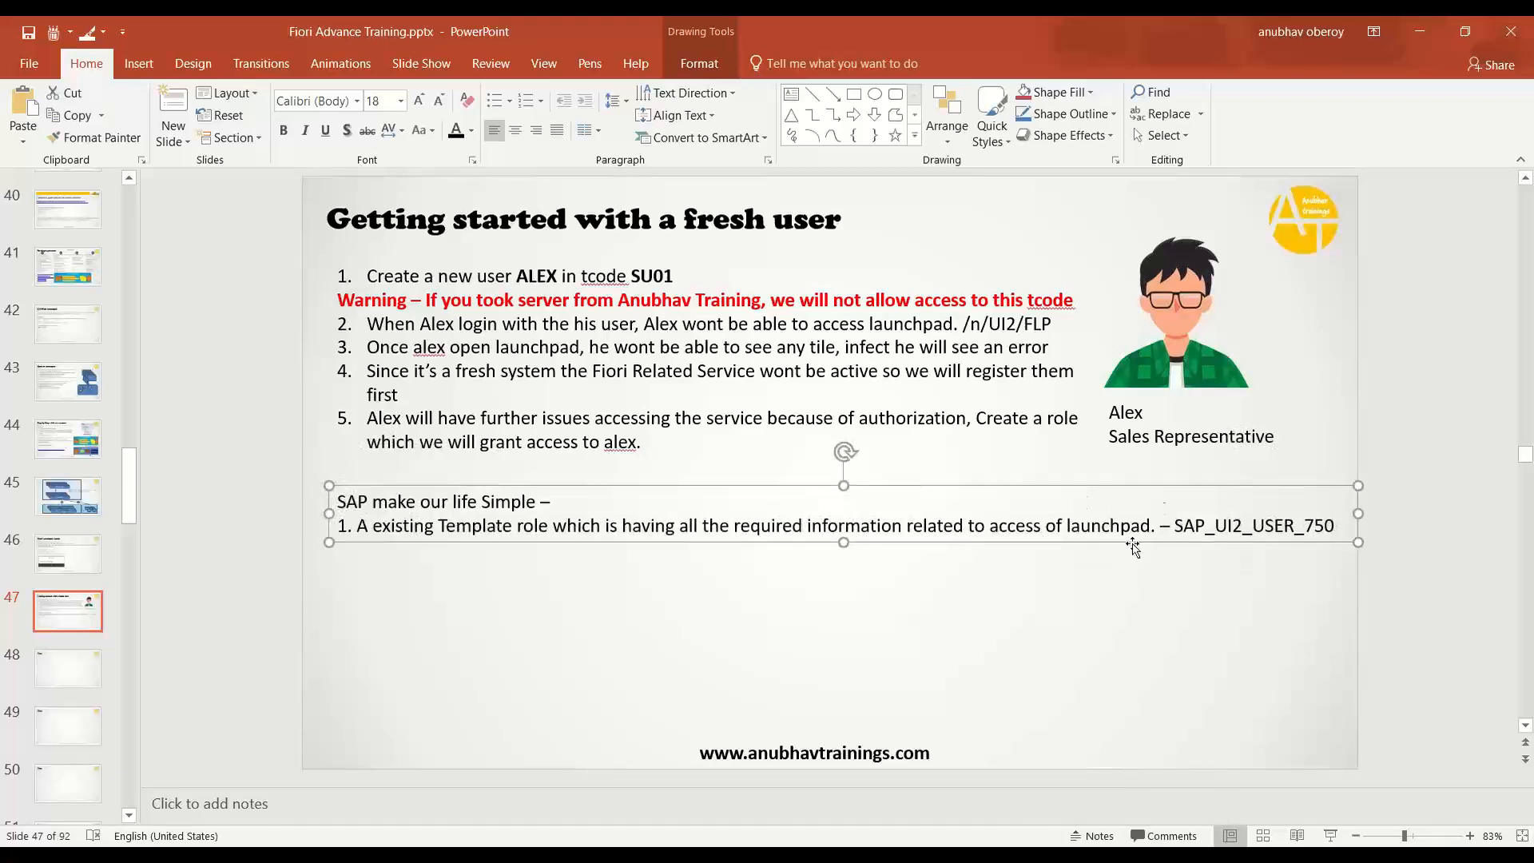
# - Select the bullet list text, then click into and out of the note text box
pyautogui.click(399, 394)
pyautogui.hotkey('ctrl', 'shift', 'End')
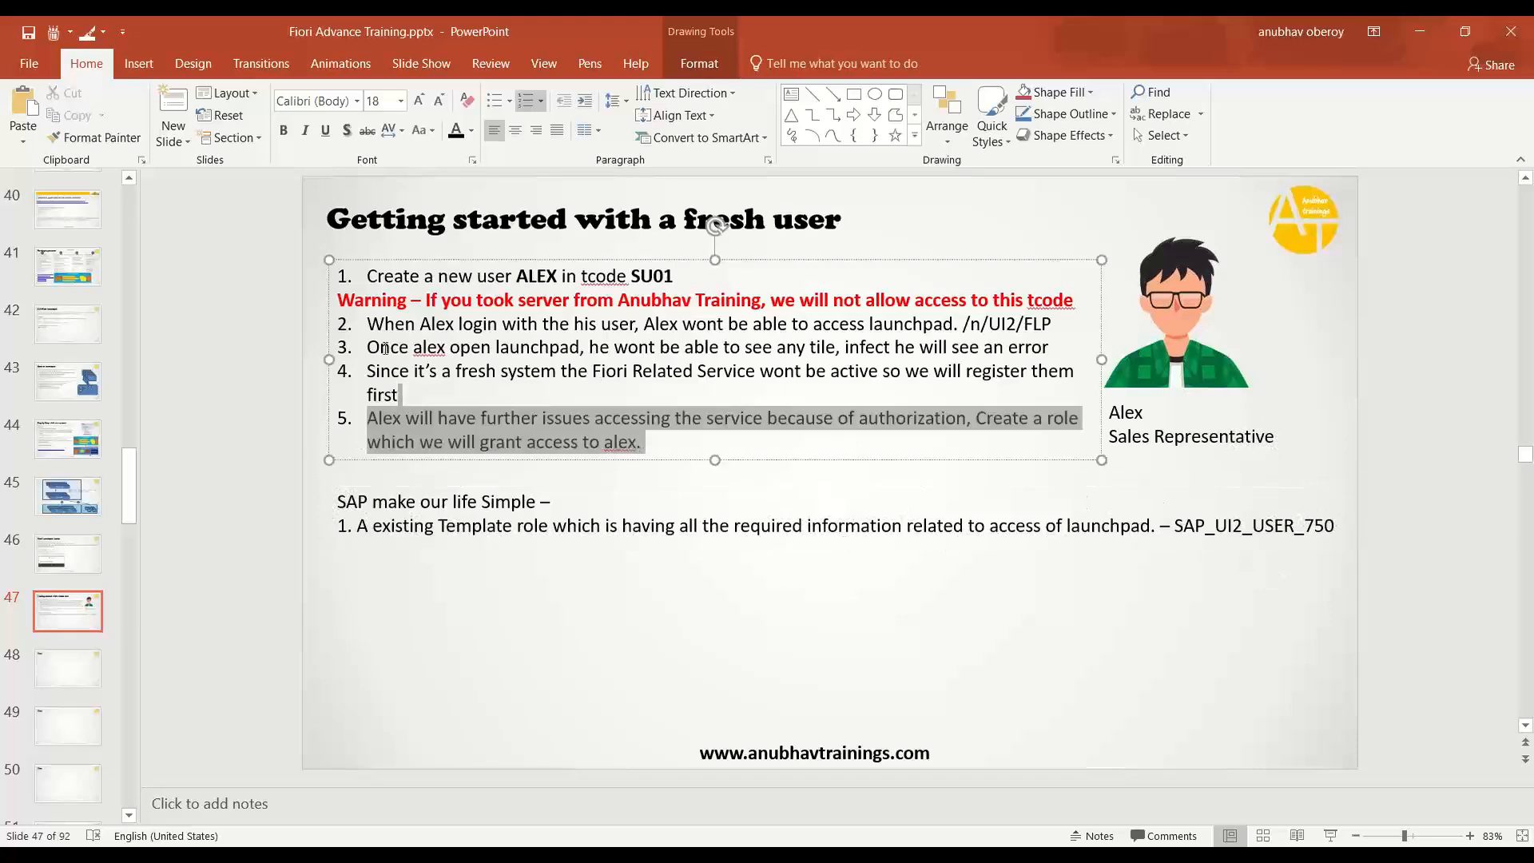
pyautogui.hotkey('ctrl', 'a')
pyautogui.click(636, 494)
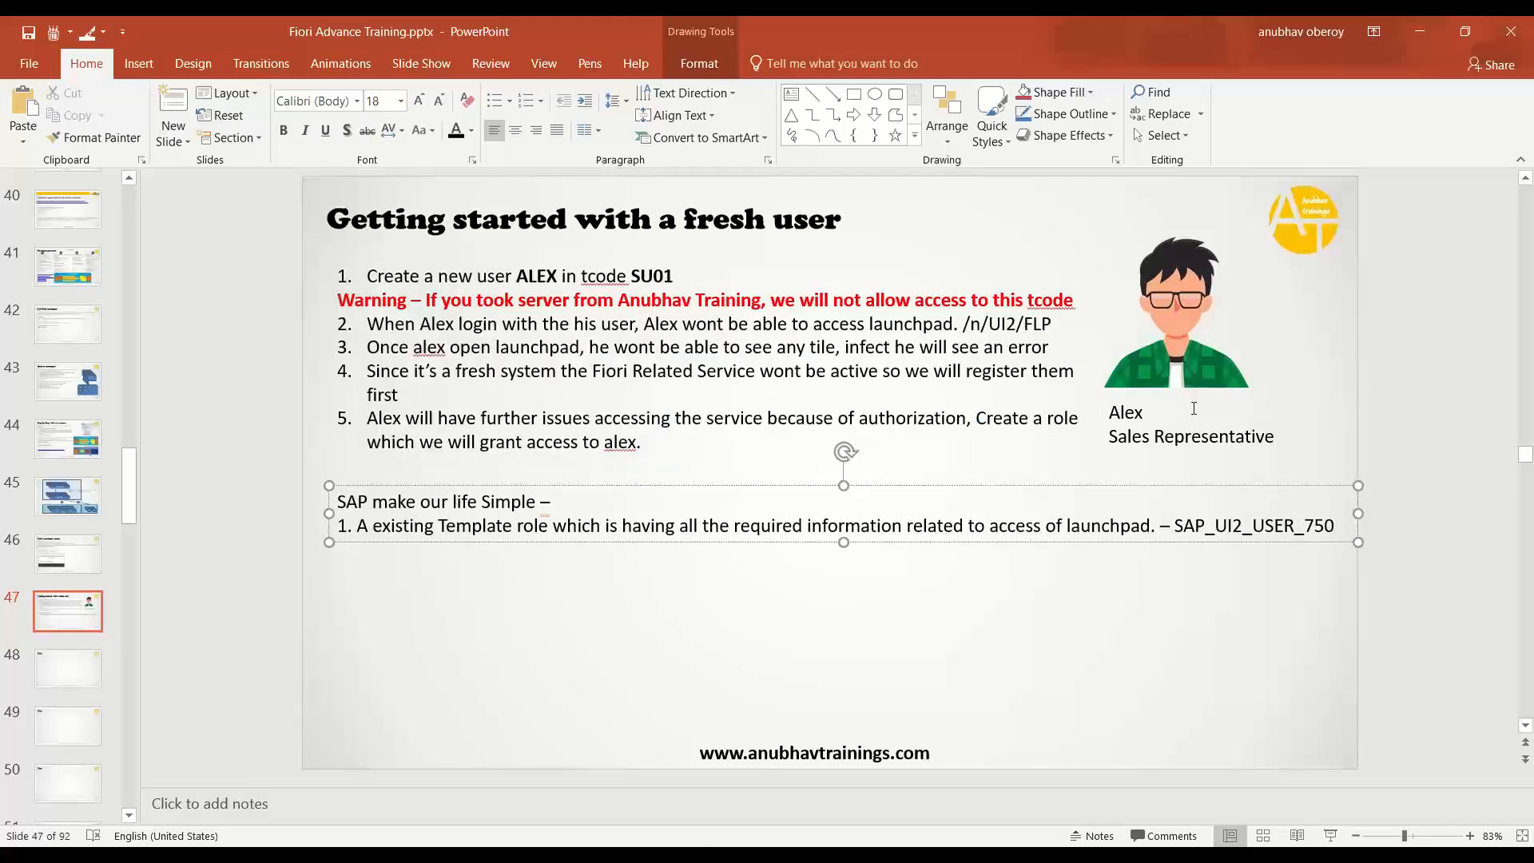
pyautogui.click(650, 568)
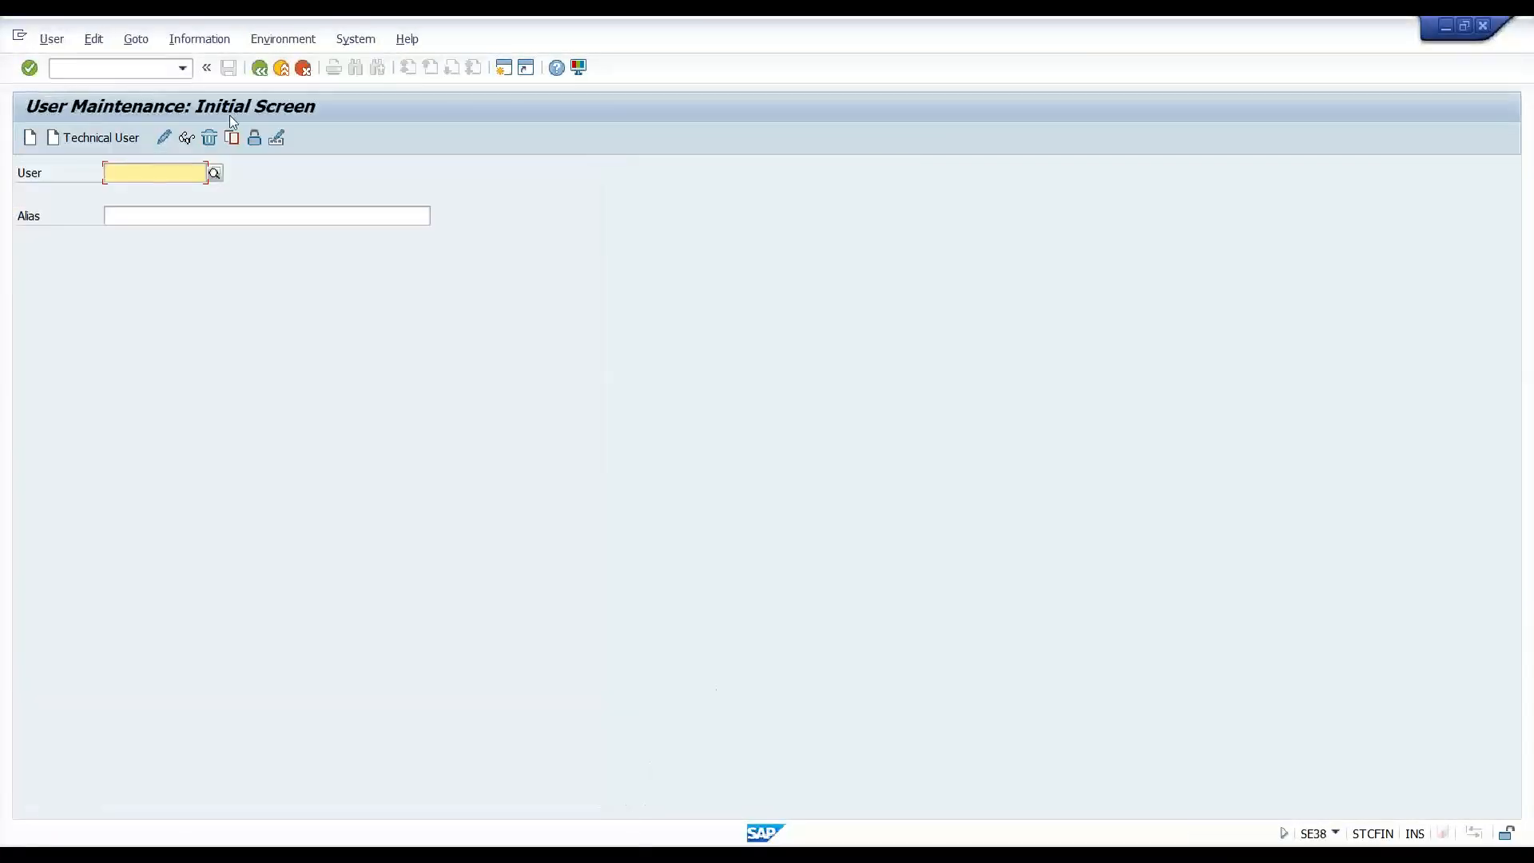
# - Enter the new user's ID in capitals in the SU01 User field and copy it
pyautogui.press('capslock')
pyautogui.write('ALEX')
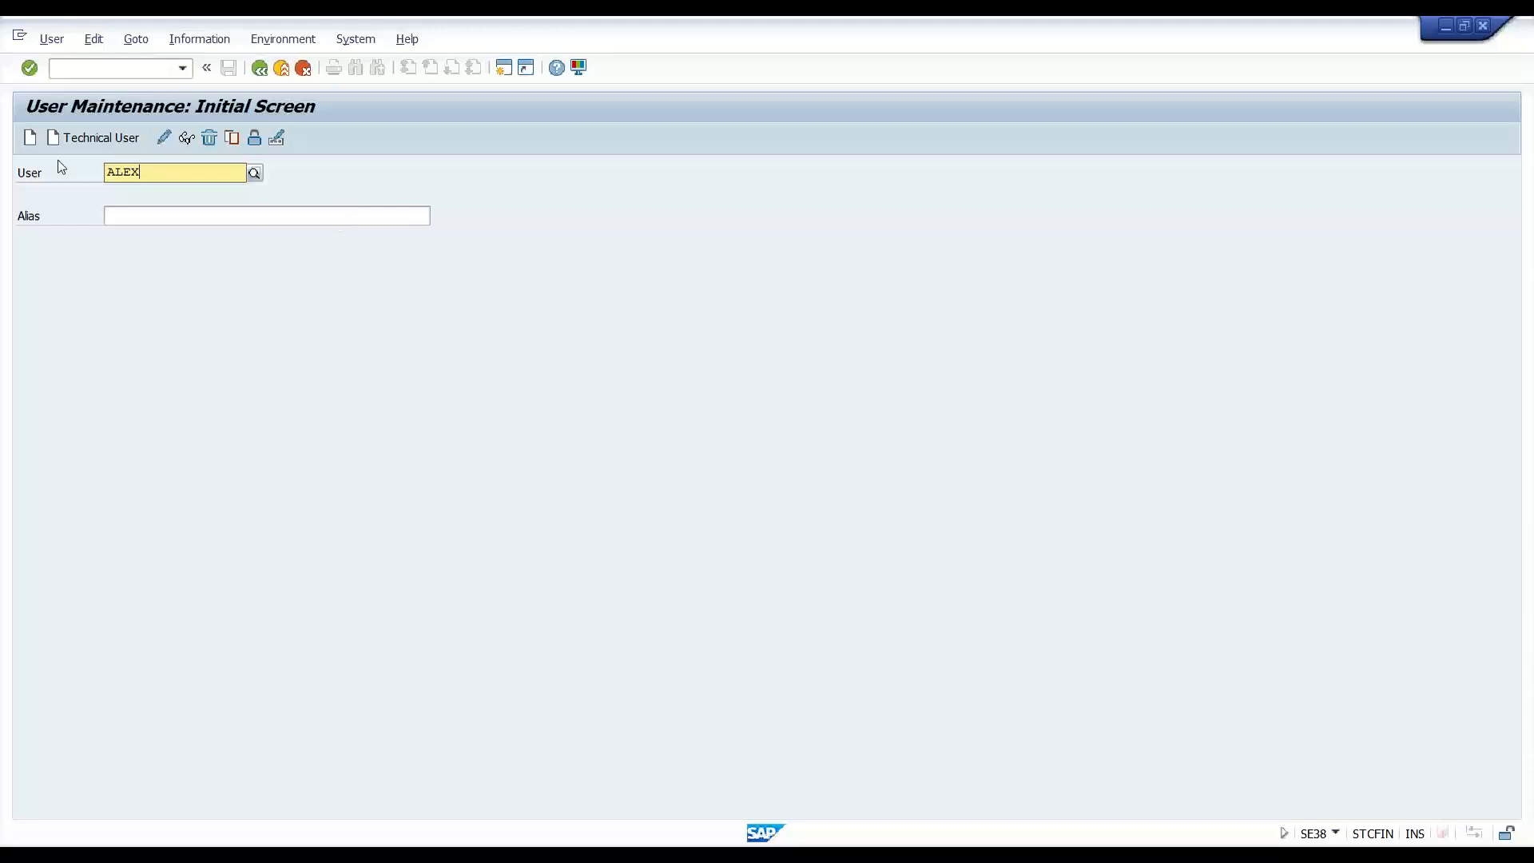
pyautogui.doubleClick(162, 173)
pyautogui.hotkey('shift', 'F5')
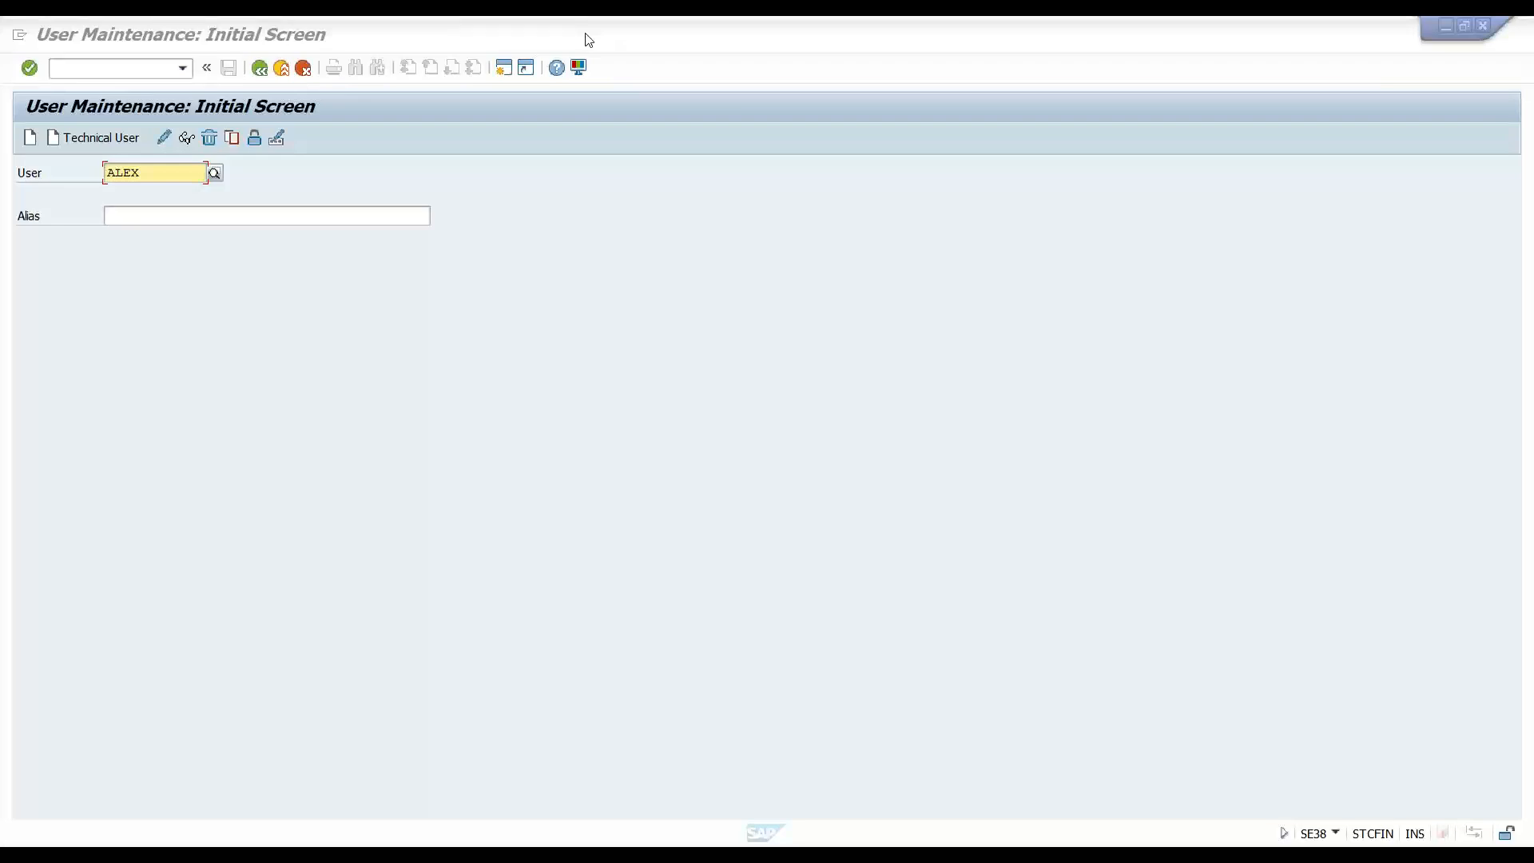
pyautogui.click(605, 253)
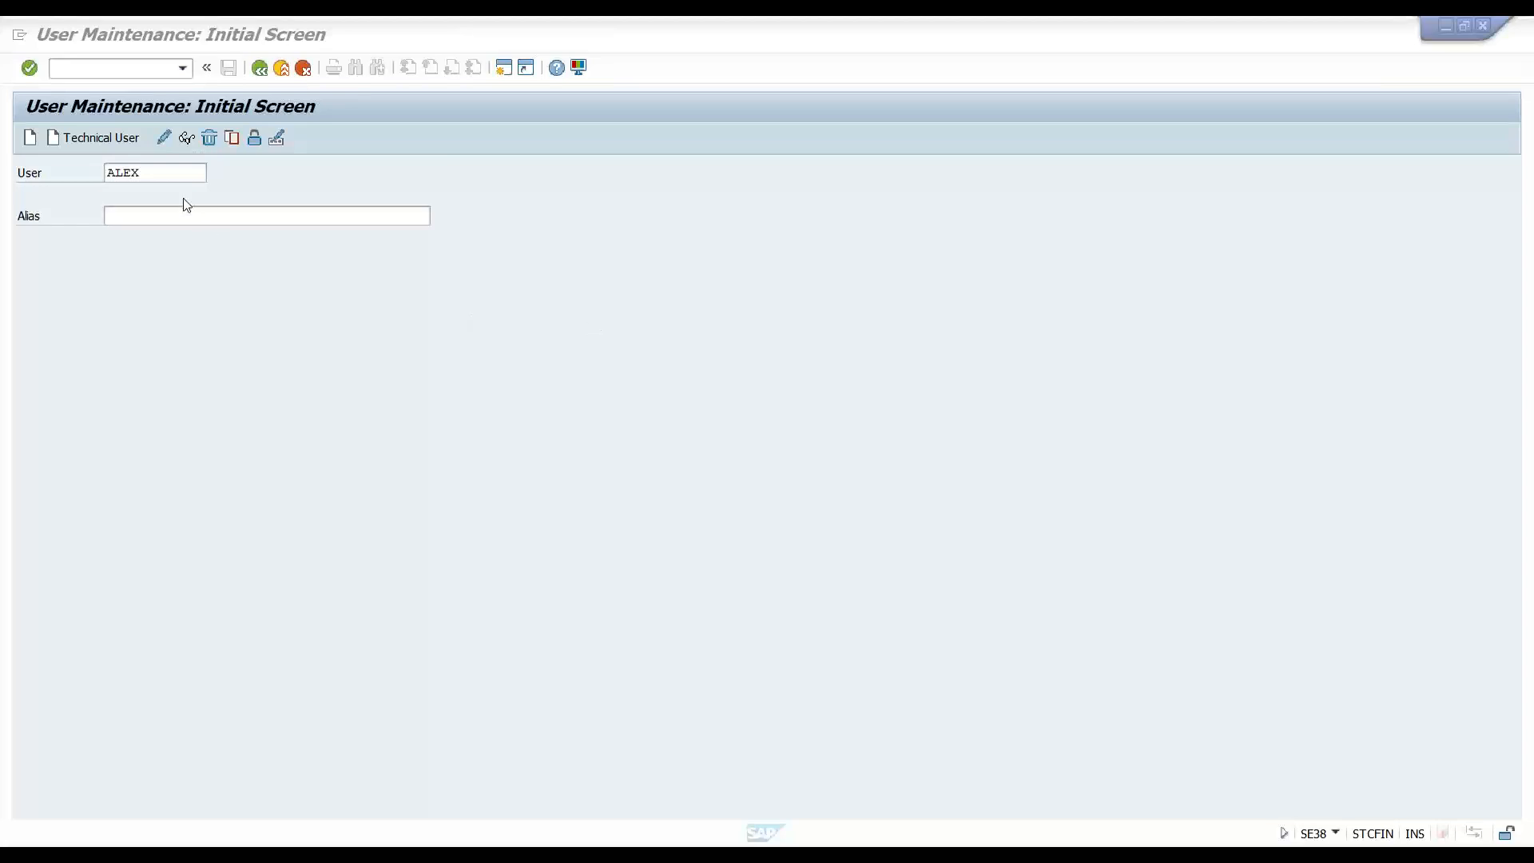
pyautogui.moveTo(164, 173); pyautogui.dragTo(59, 173)
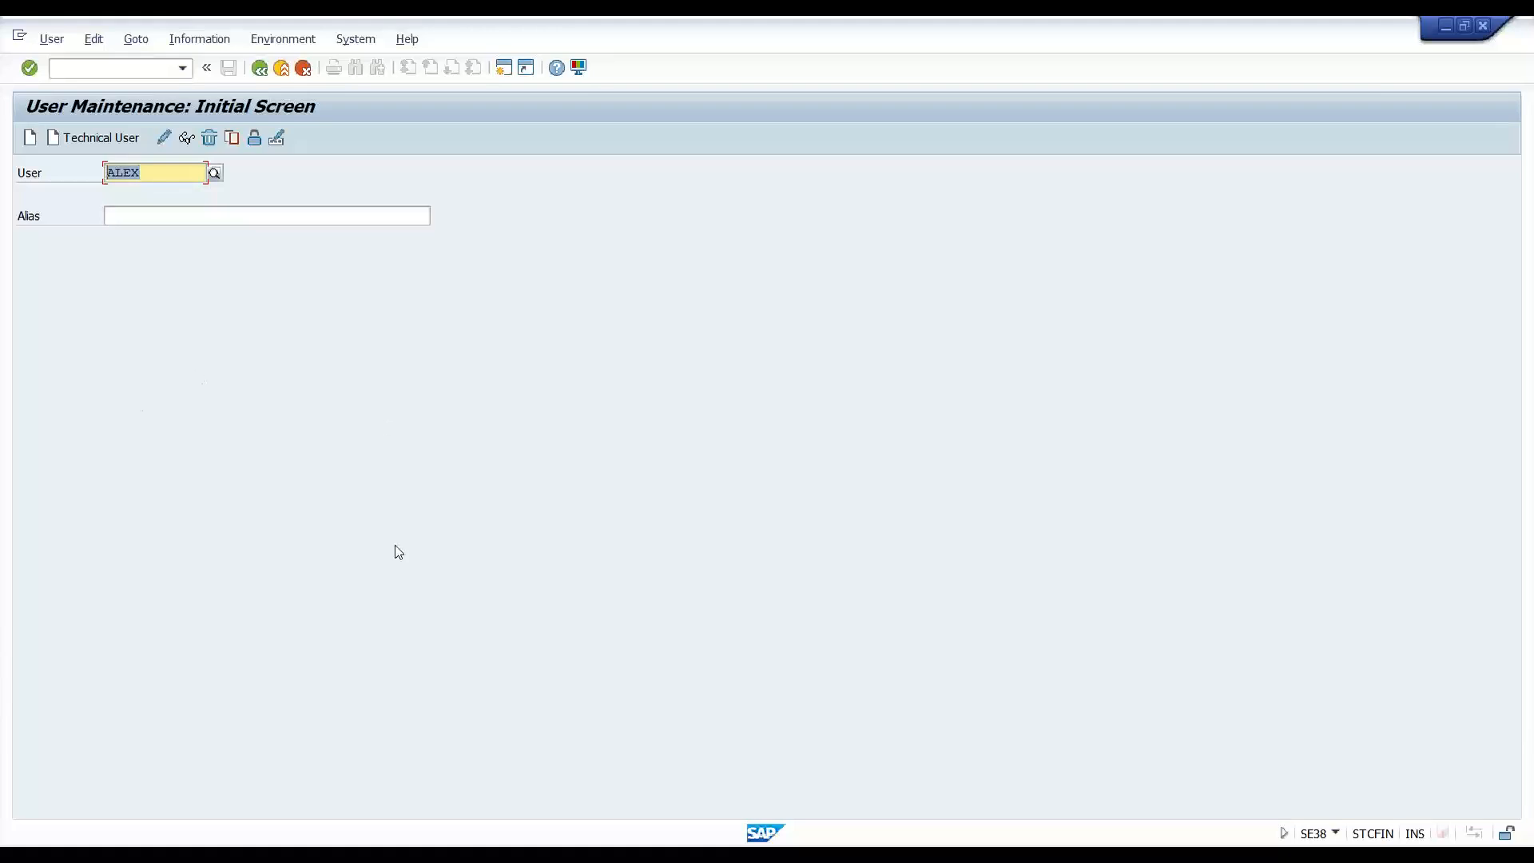
pyautogui.hotkey('alt', 'Tab')
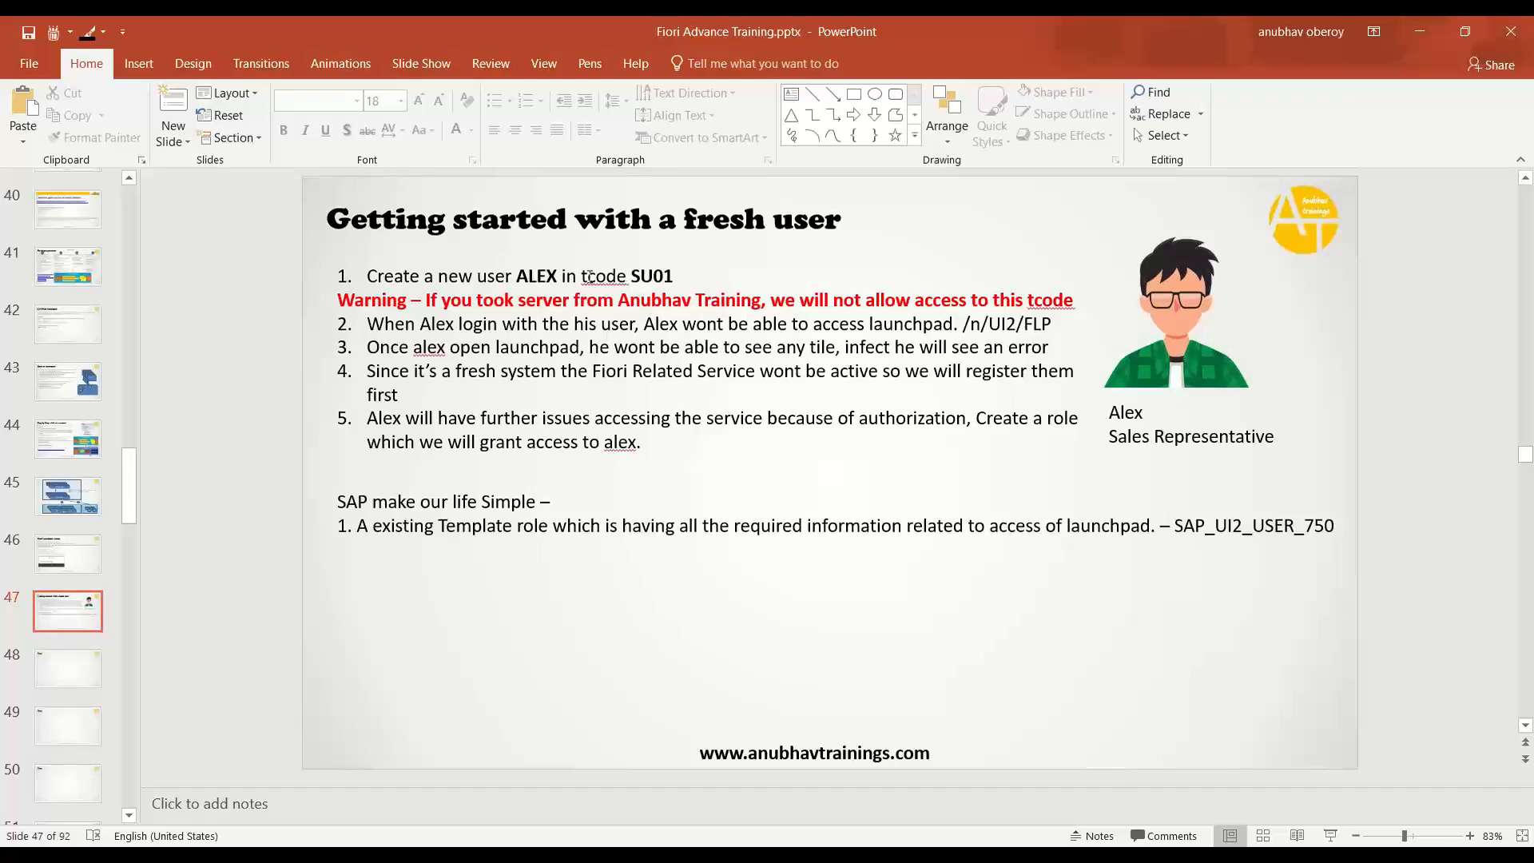
pyautogui.hotkey('alt', 'Tab')
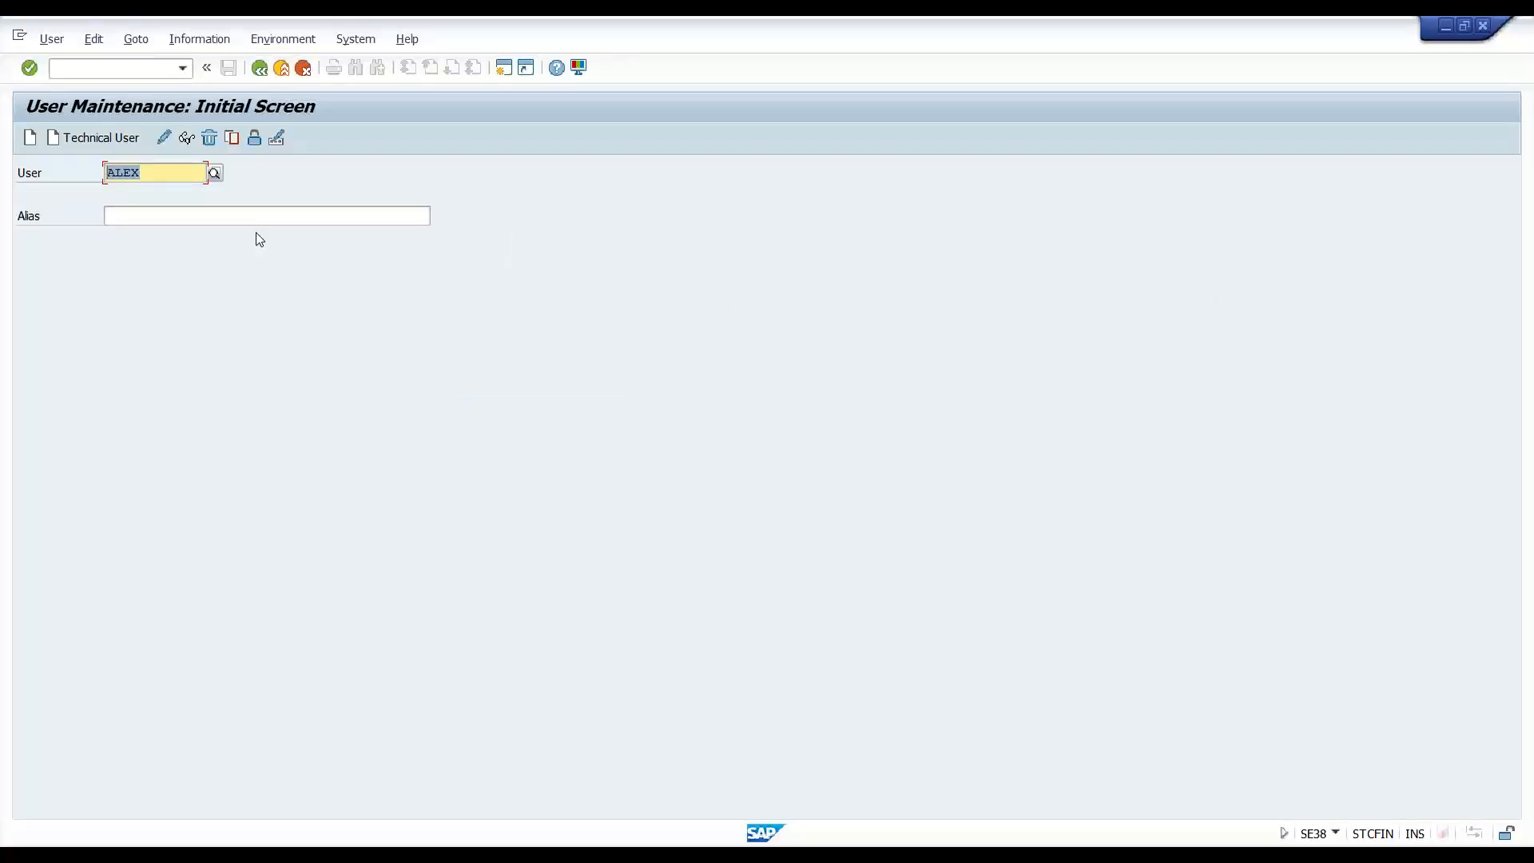
pyautogui.click(175, 170)
# - Start creating the user and choose Mr. as the title
pyautogui.click(29, 137)
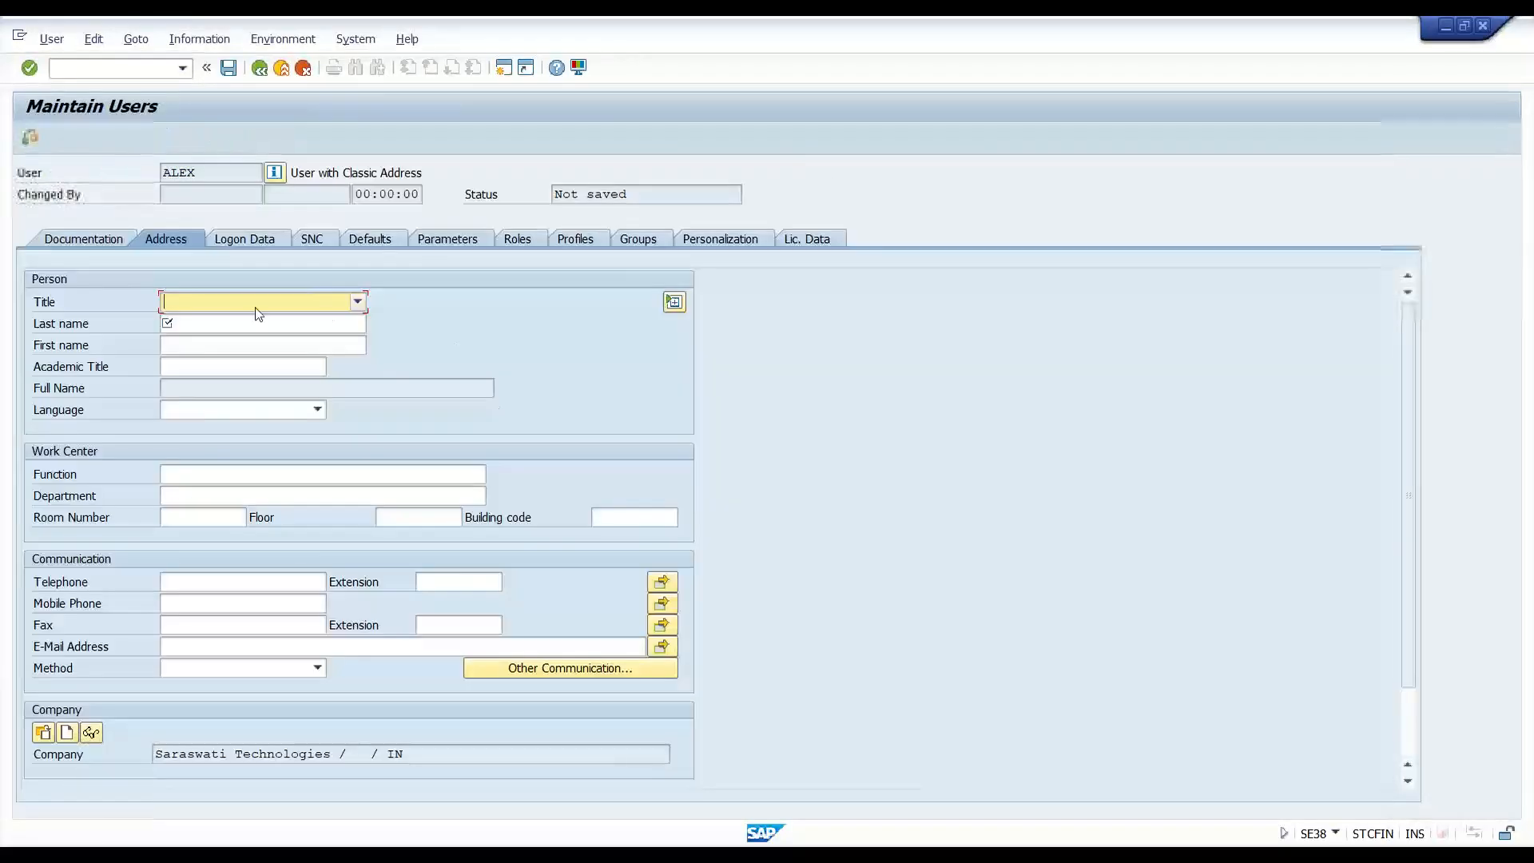
pyautogui.click(257, 302)
pyautogui.click(256, 321)
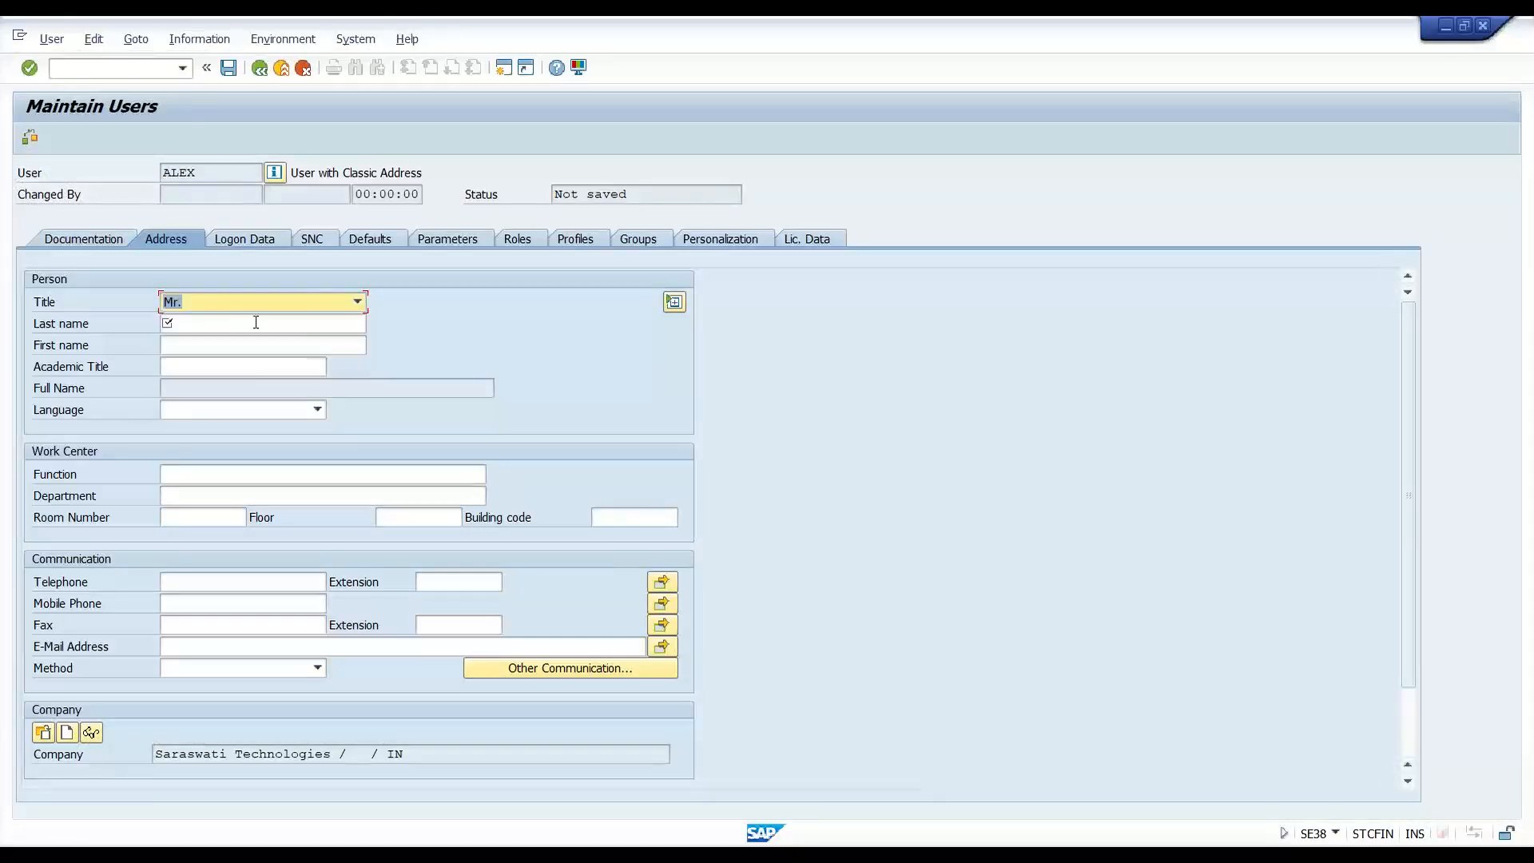
# - Enter the user's last name and first name on the Address tab
pyautogui.click(244, 322)
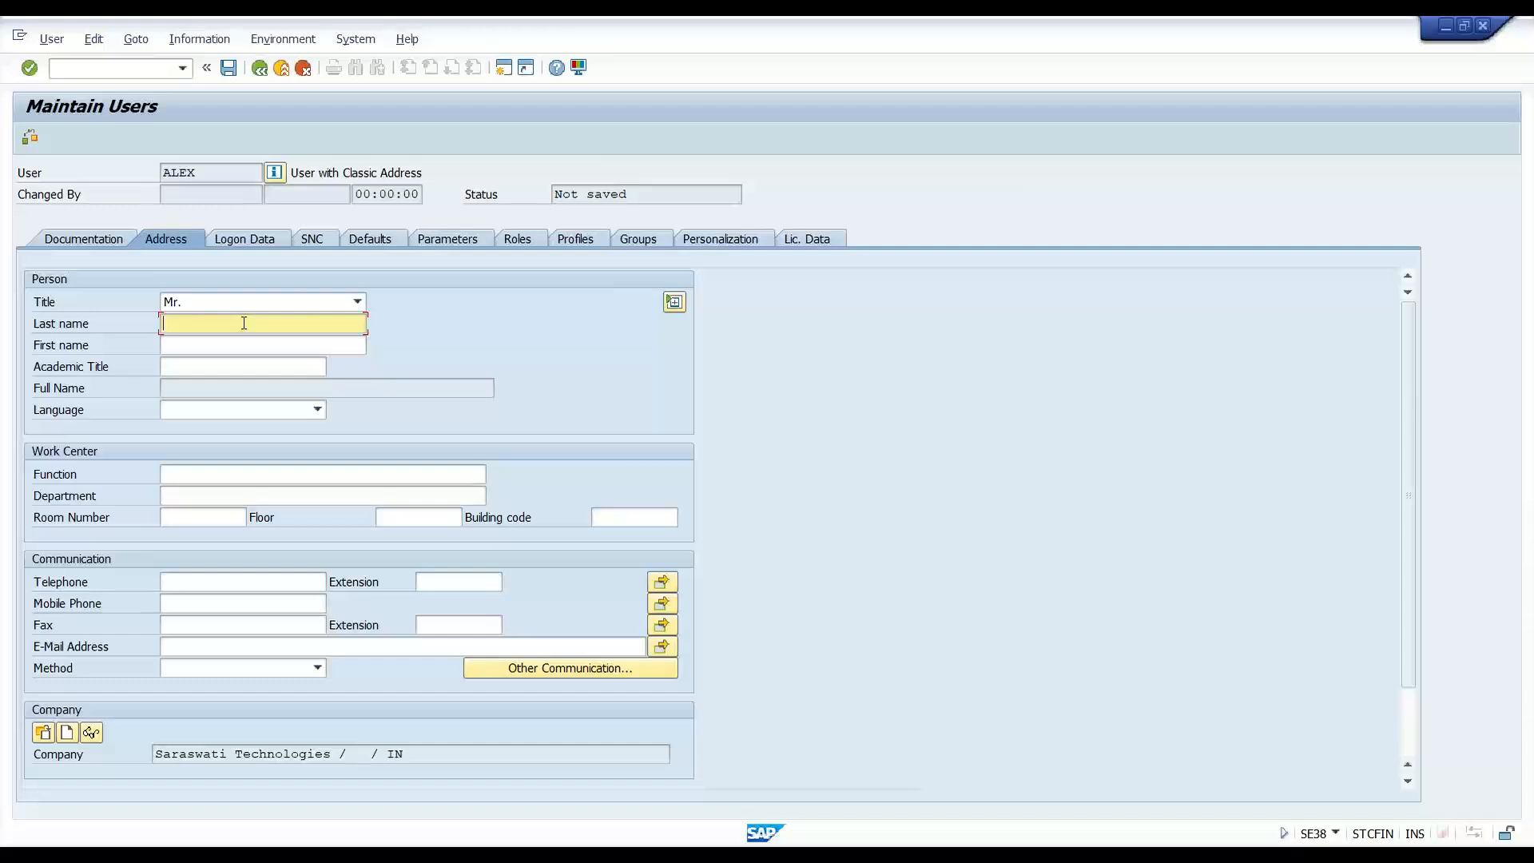
pyautogui.write('alex')
pyautogui.press('BackSpace')
pyautogui.press('BackSpace')
pyautogui.press('BackSpace')
pyautogui.press('BackSpace')
pyautogui.press('capslock')
pyautogui.write('Alex')
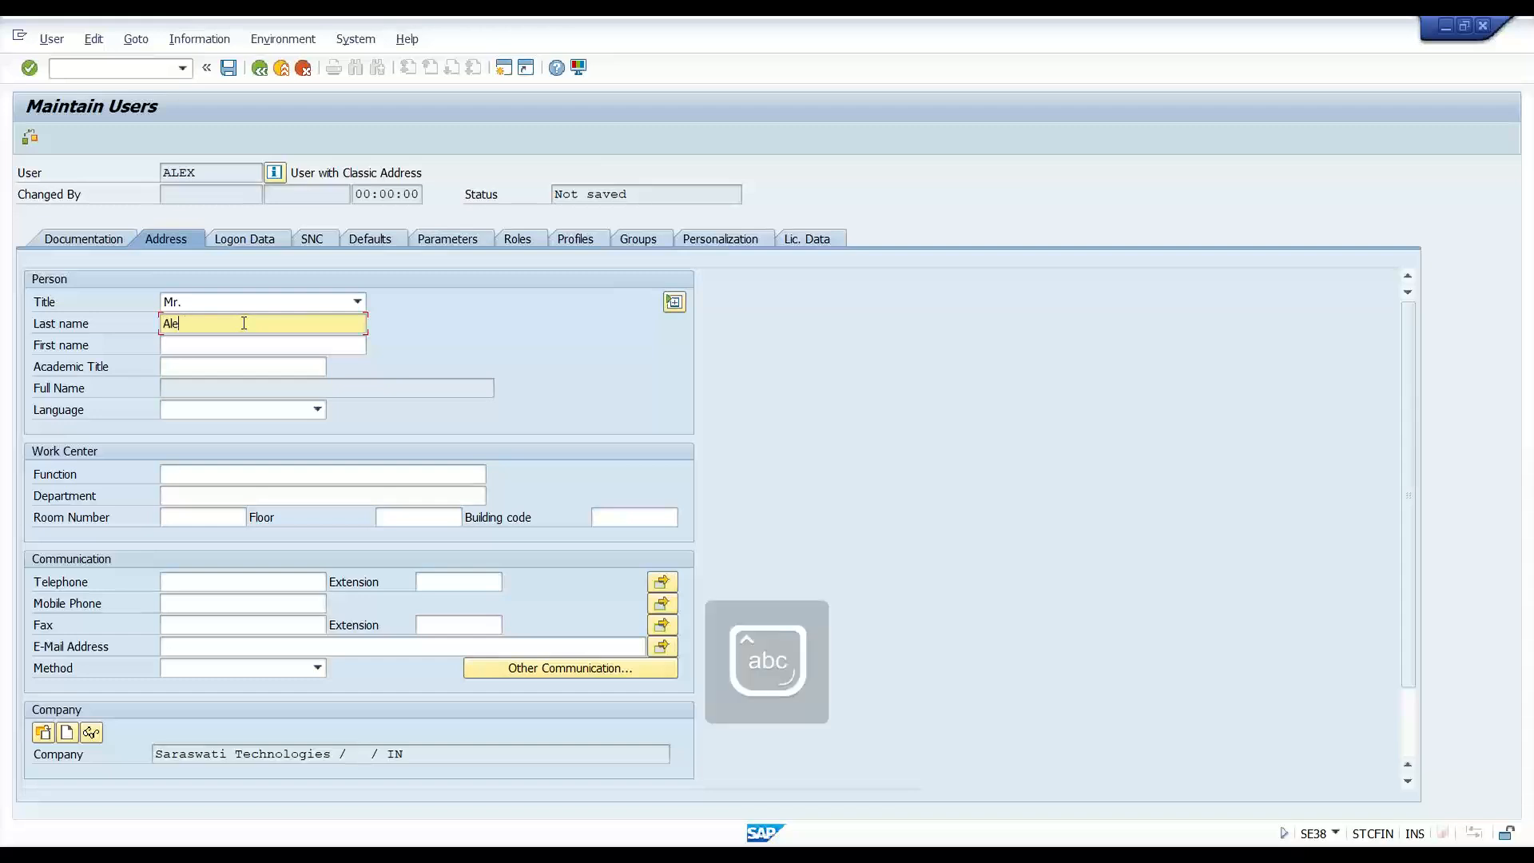
pyautogui.press('Tab')
pyautogui.click(244, 322)
pyautogui.press('BackSpace')
pyautogui.press('BackSpace')
pyautogui.press('BackSpace')
pyautogui.press('BackSpace')
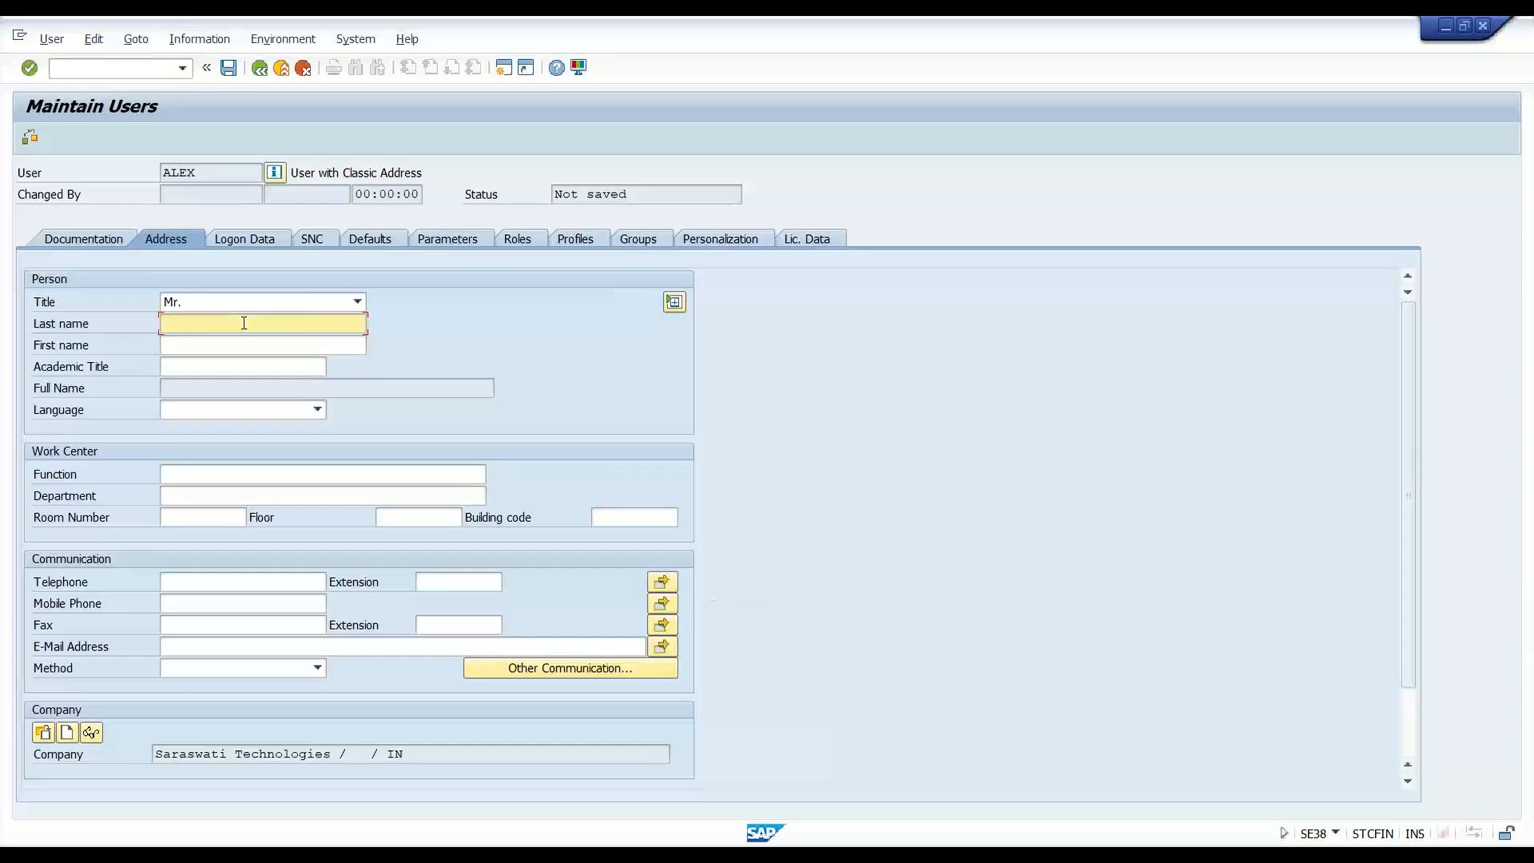
pyautogui.press('Tab')
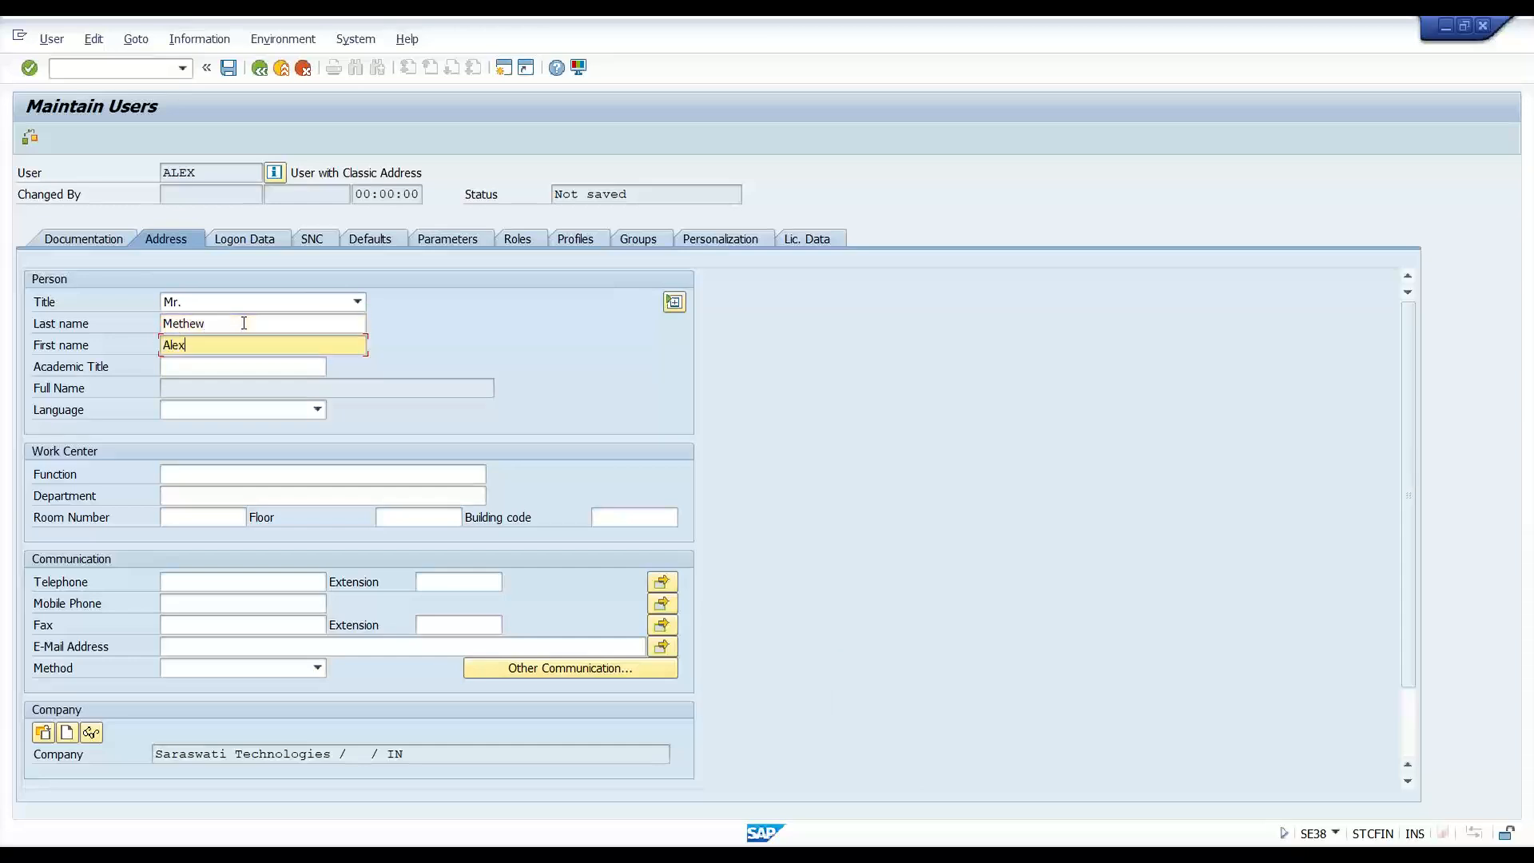
# - Set academic title Graduate and function Sales Representative, then attempt to save
pyautogui.press('Tab')
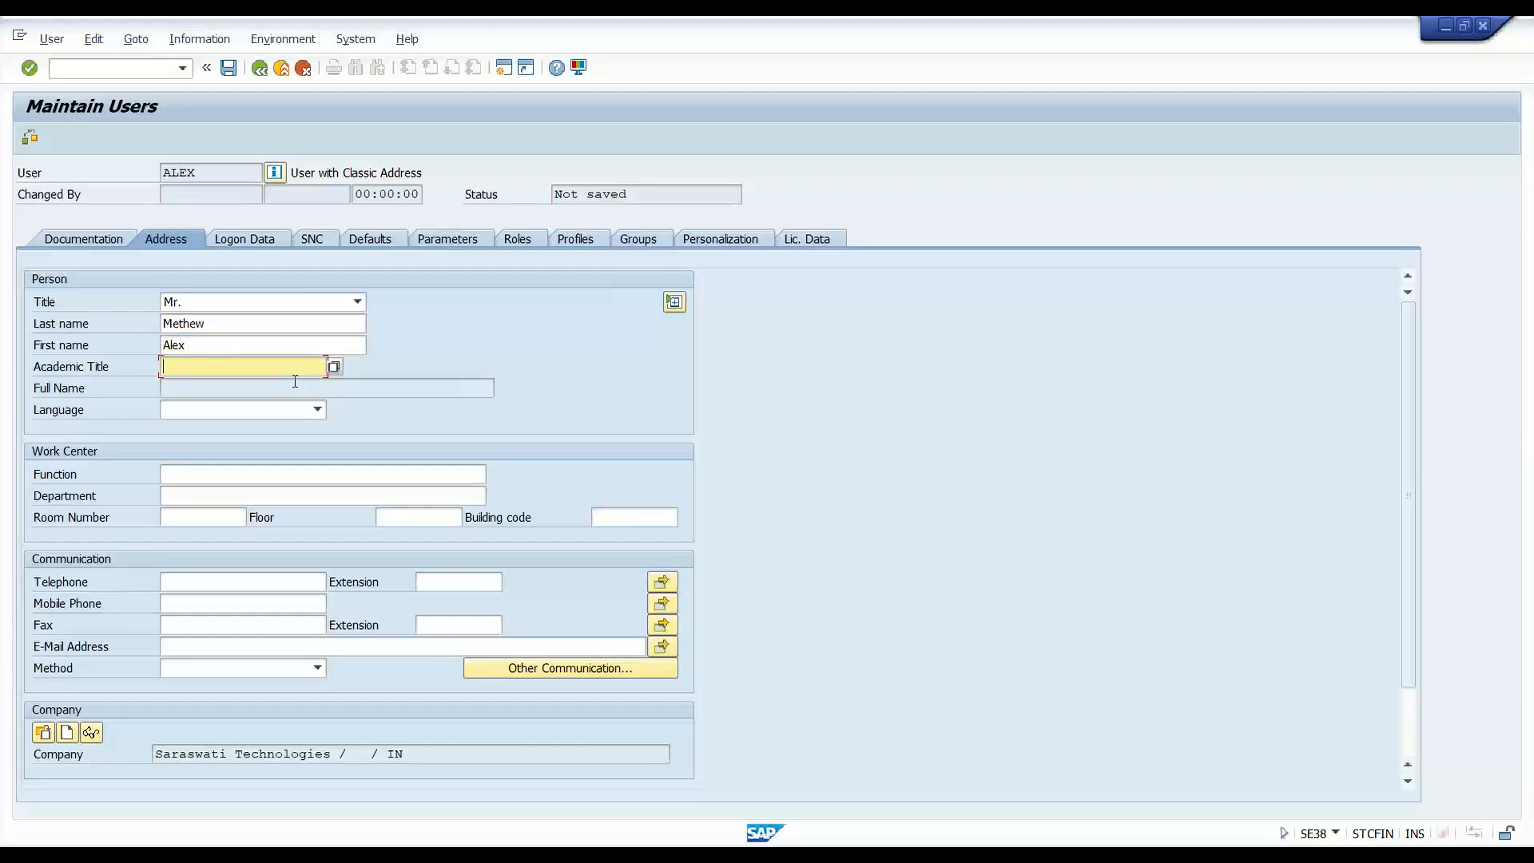
pyautogui.write('Mr')
pyautogui.press('BackSpace')
pyautogui.press('BackSpace')
pyautogui.write('Graduate')
pyautogui.click(248, 478)
pyautogui.write('Sales Rep')
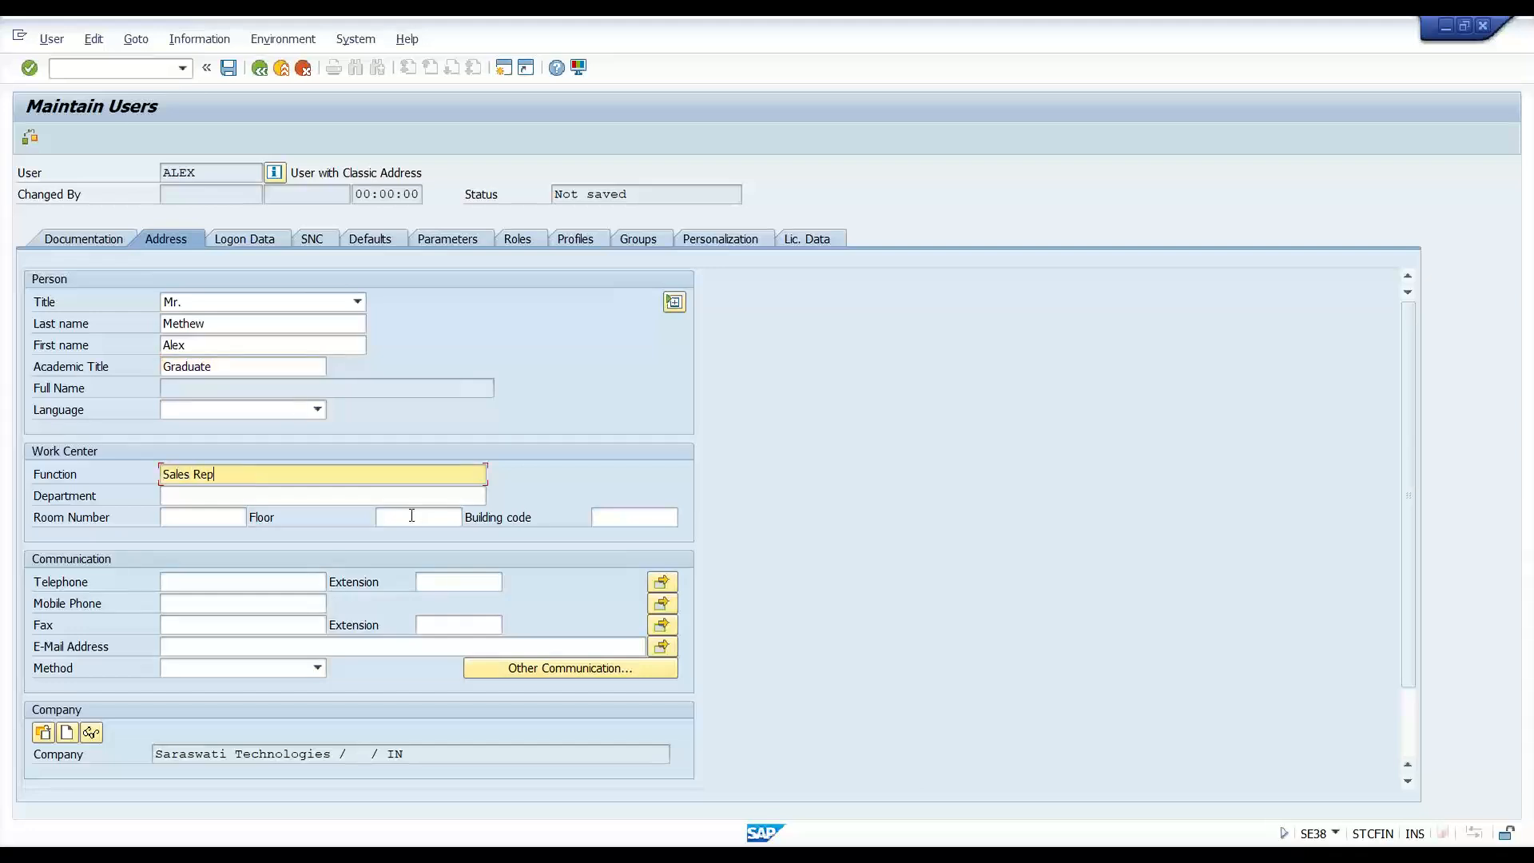
pyautogui.write('resentative')
pyautogui.click(468, 244)
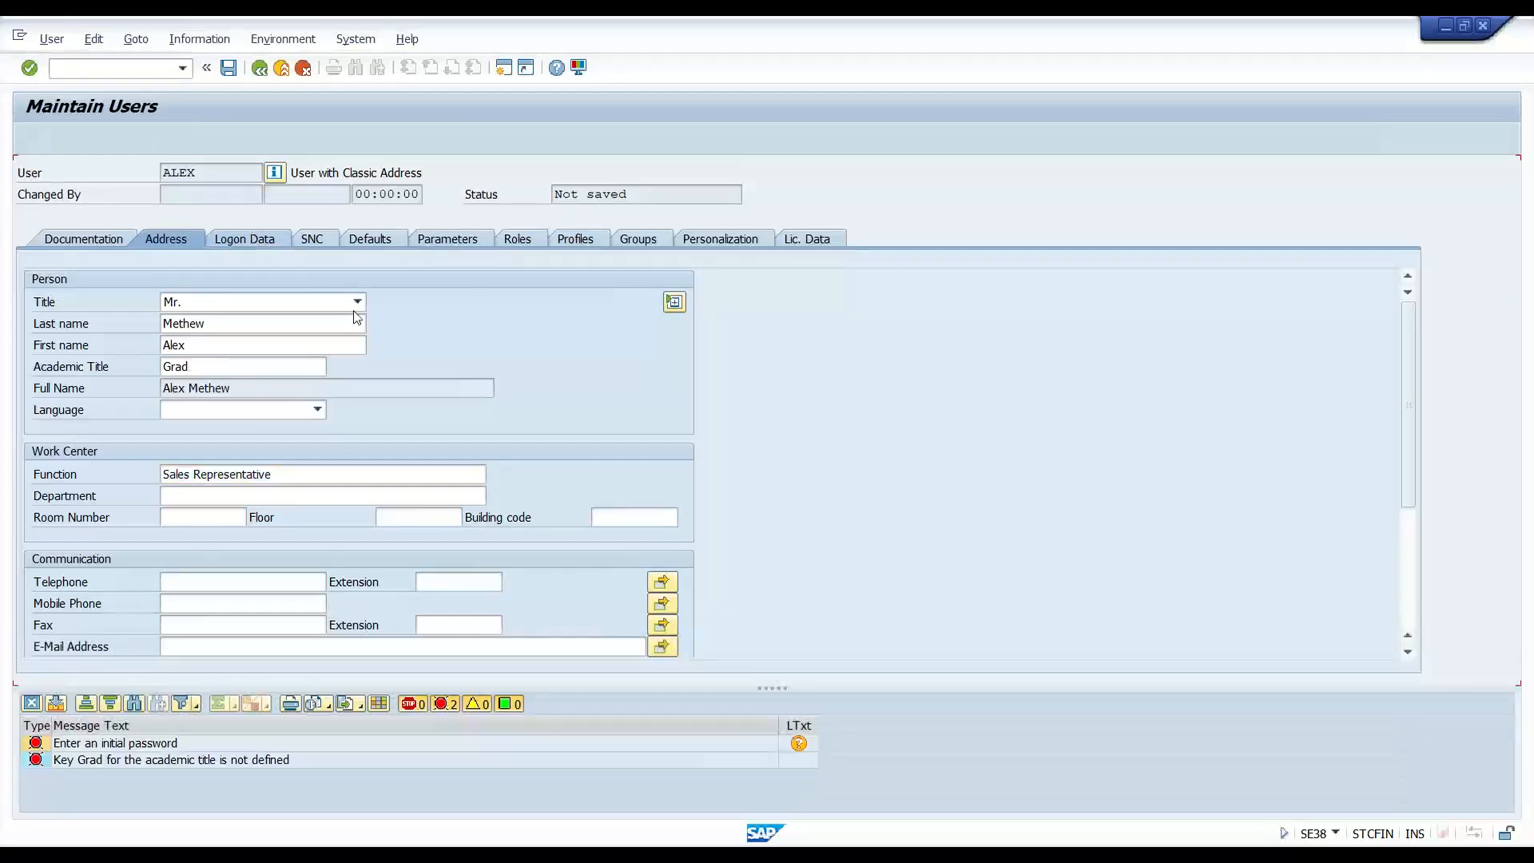
# - Set and confirm an initial password on the Logon Data tab
pyautogui.click(388, 384)
pyautogui.write('******')
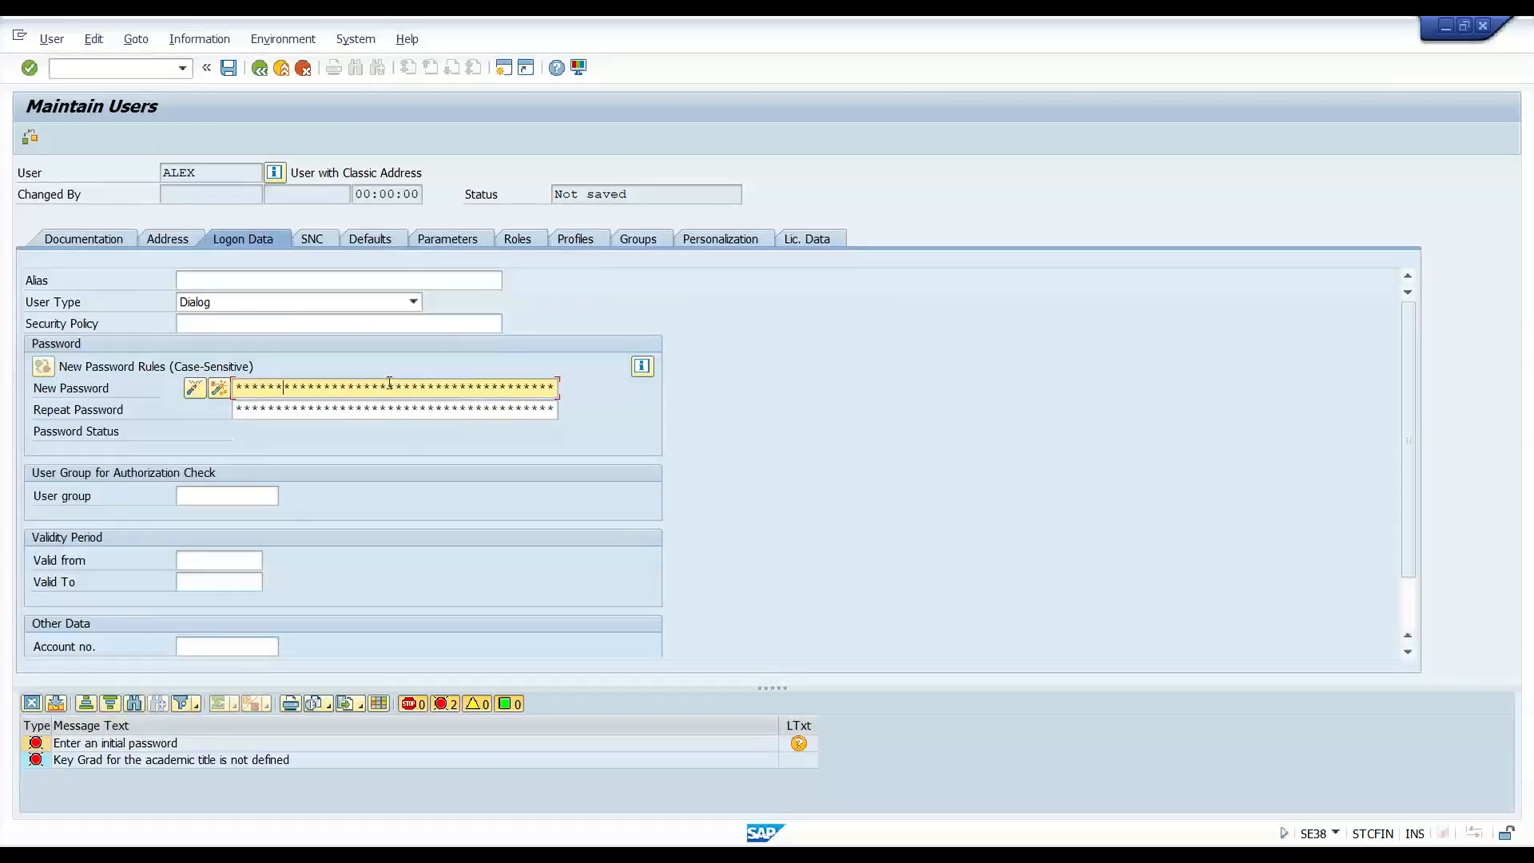
pyautogui.press('Tab')
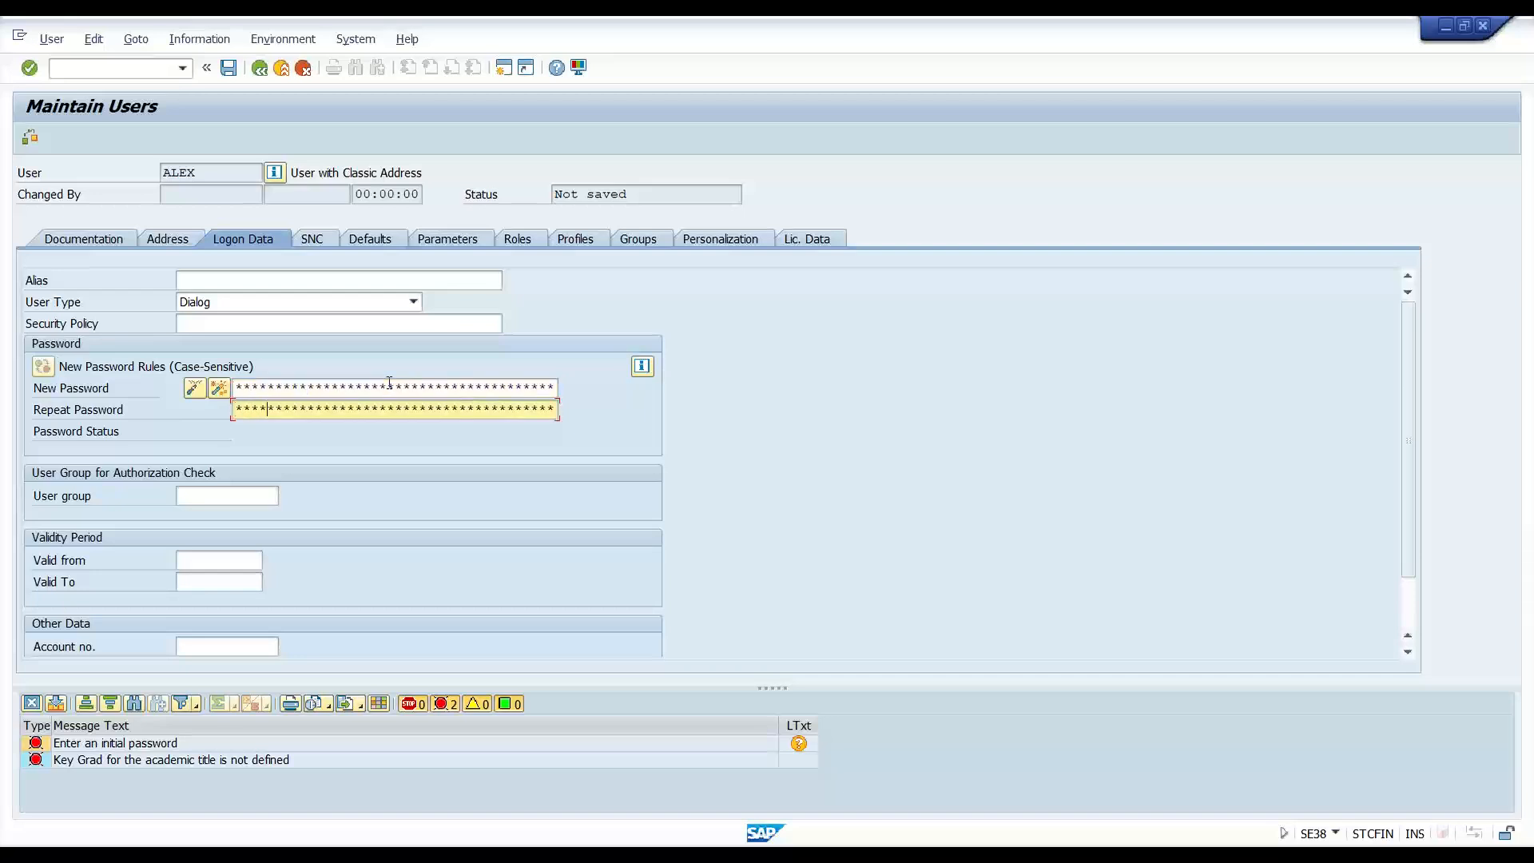
pyautogui.press('Return')
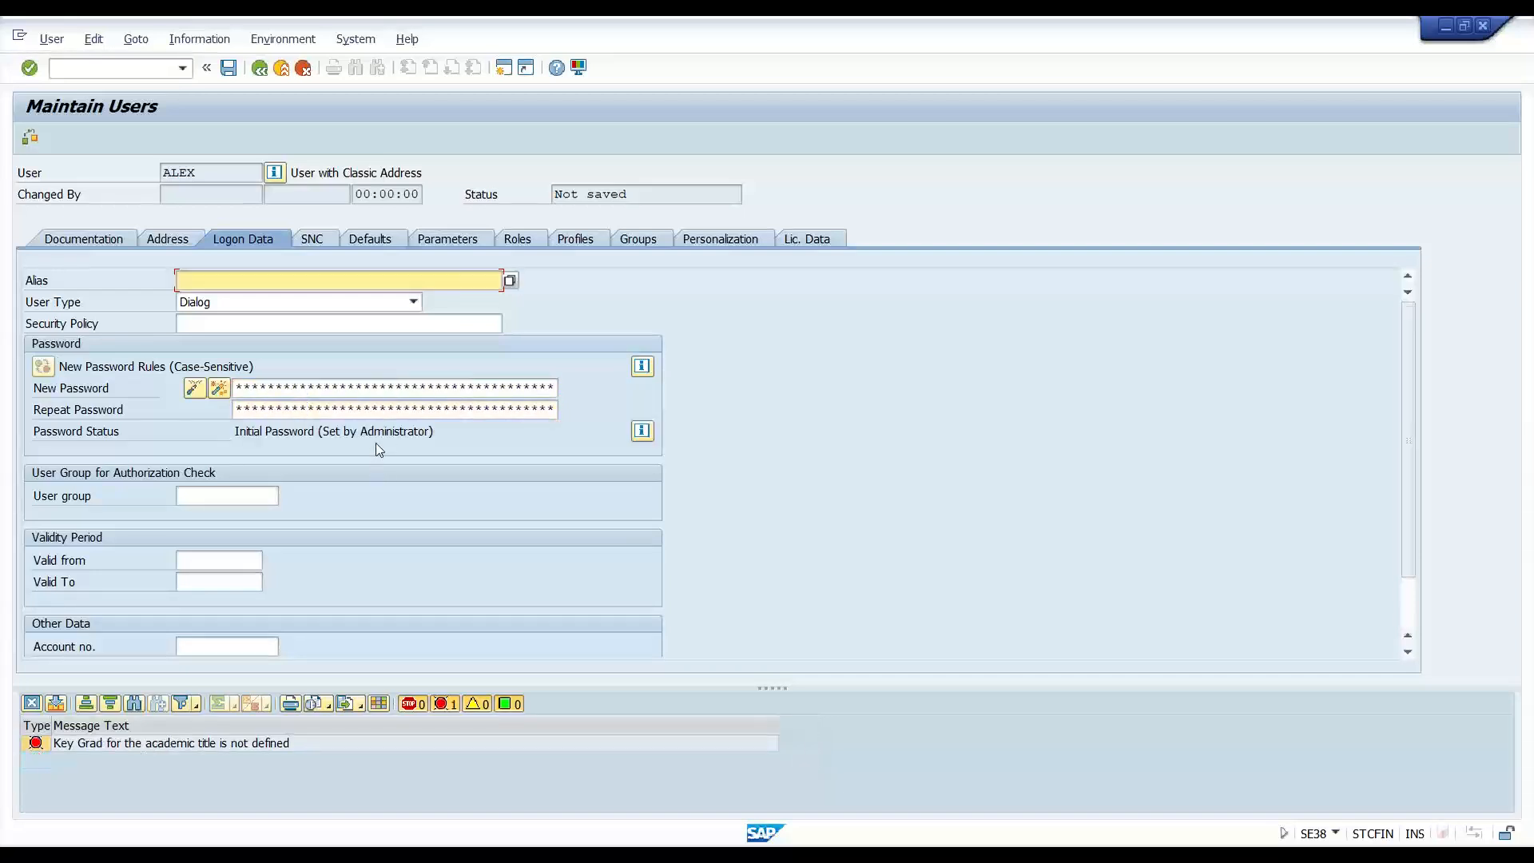
# - Keep title Mr., clear the Sales Representative function, check the error and retry saving
pyautogui.click(174, 239)
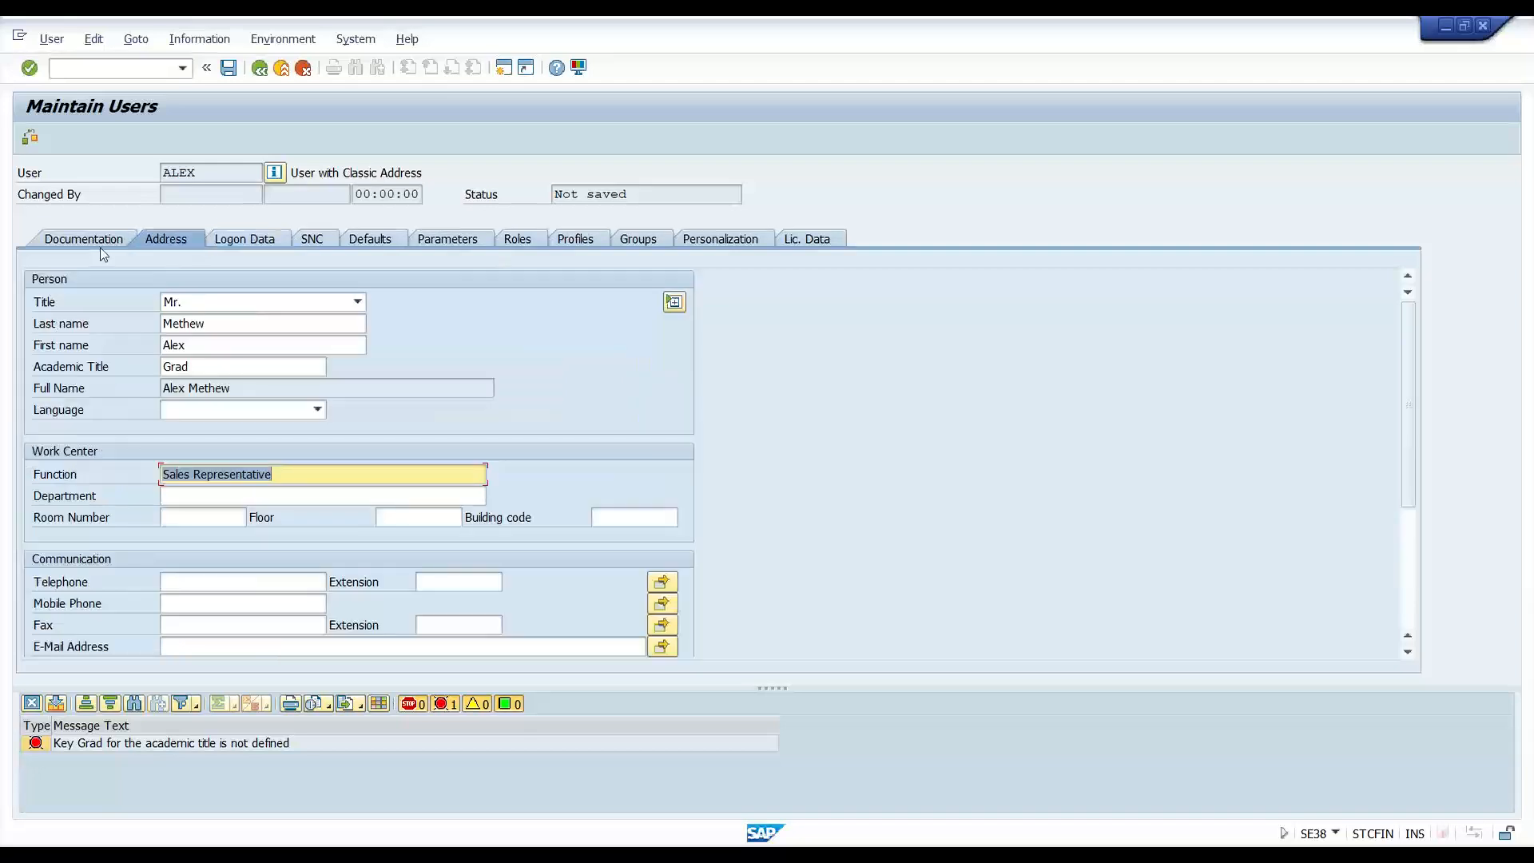
pyautogui.click(256, 307)
pyautogui.click(257, 315)
pyautogui.moveTo(274, 473); pyautogui.dragTo(3, 462)
pyautogui.press('BackSpace')
pyautogui.press('Return')
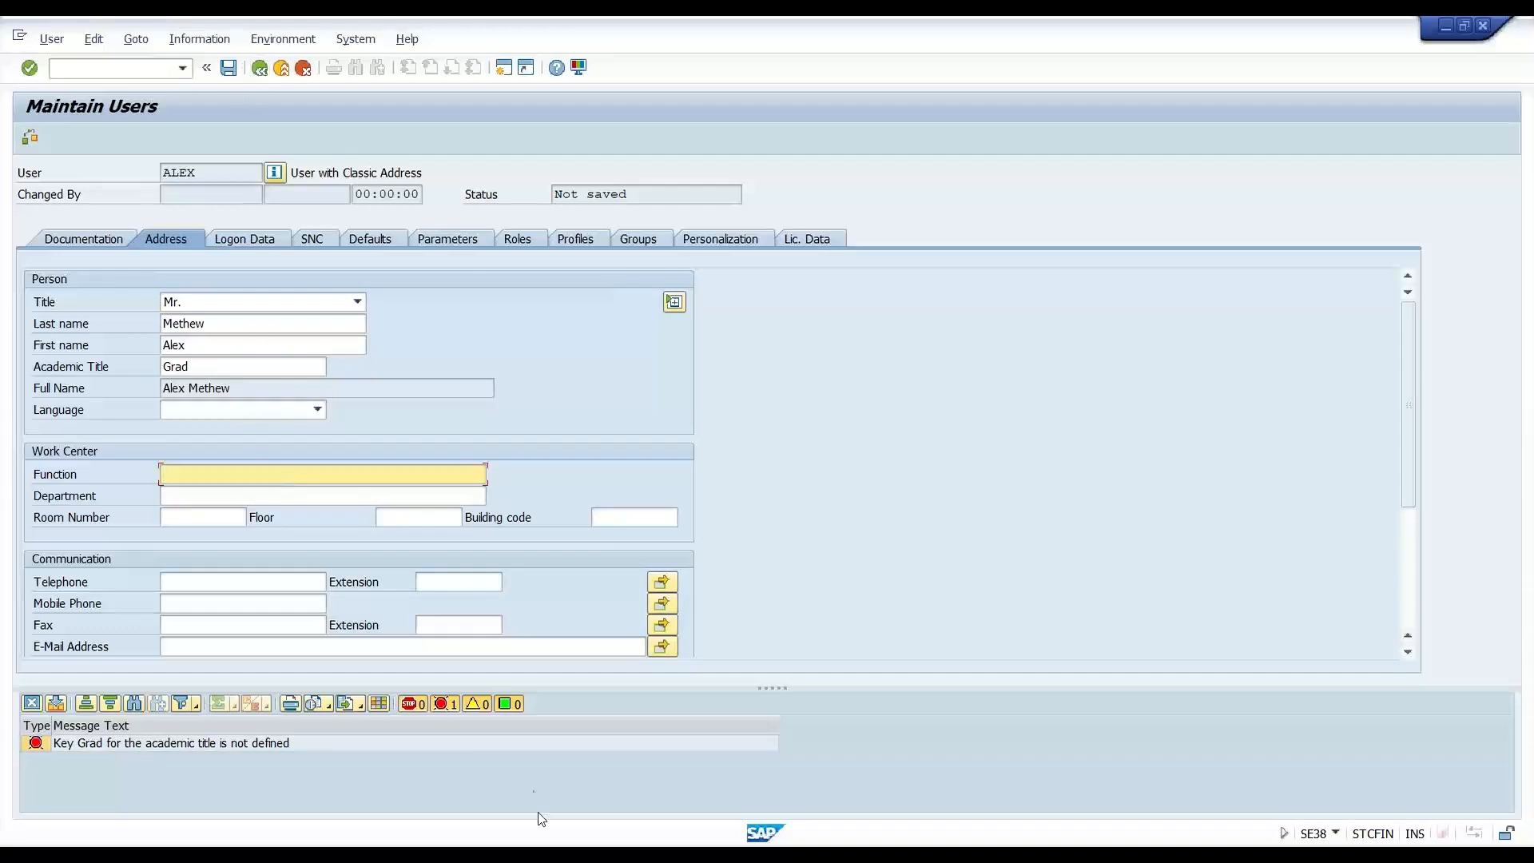
pyautogui.click(52, 702)
pyautogui.click(32, 703)
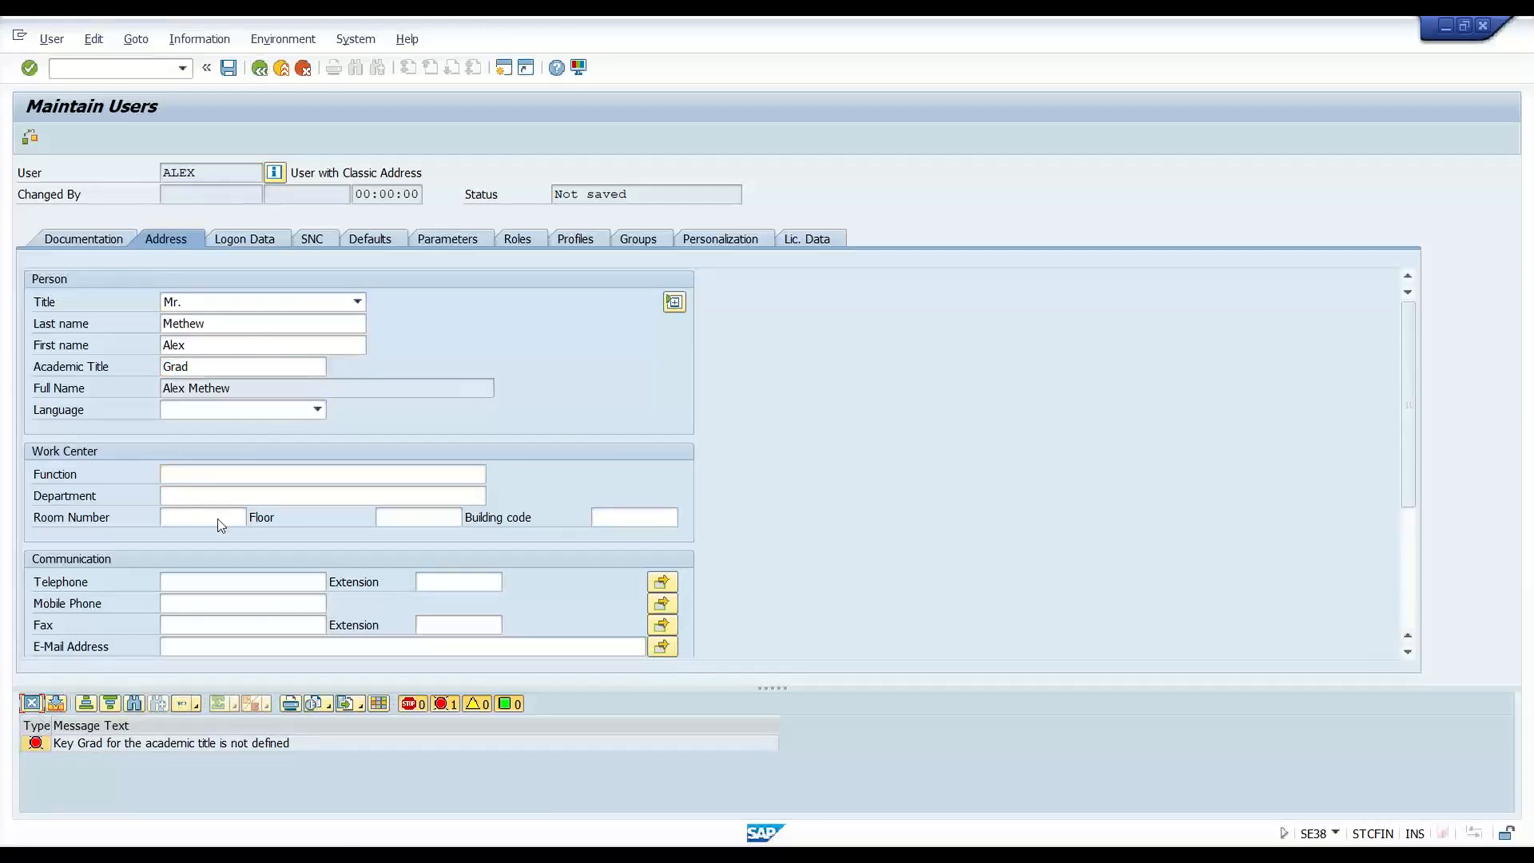
pyautogui.click(228, 70)
# - Delete the invalid academic title flagged by the error and save the user
pyautogui.doubleClick(164, 748)
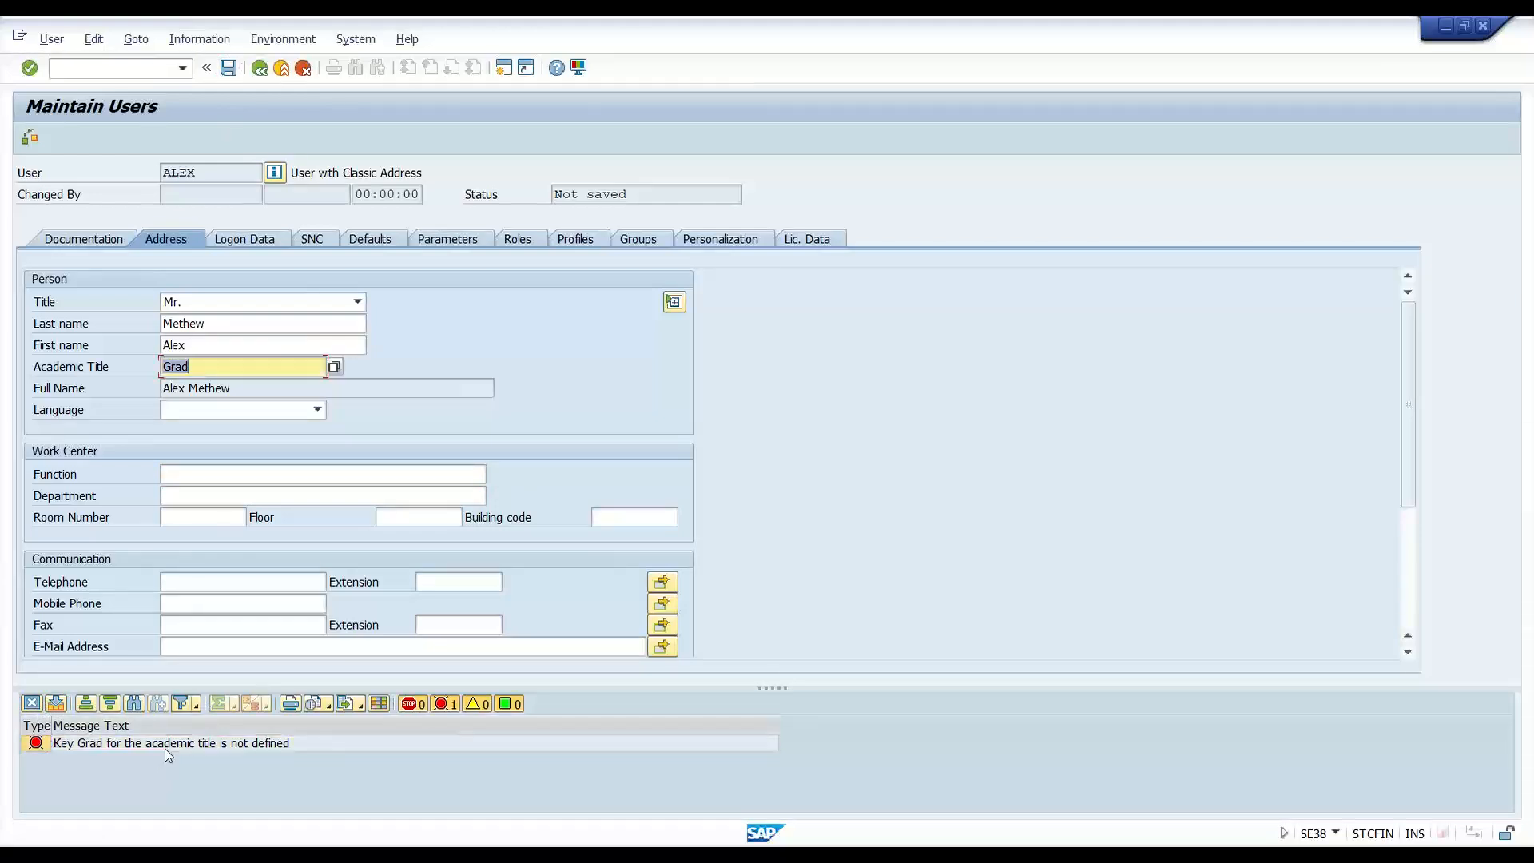
pyautogui.click(229, 370)
pyautogui.moveTo(230, 369); pyautogui.dragTo(108, 367)
pyautogui.press('BackSpace')
pyautogui.hotkey('ctrl', 's')
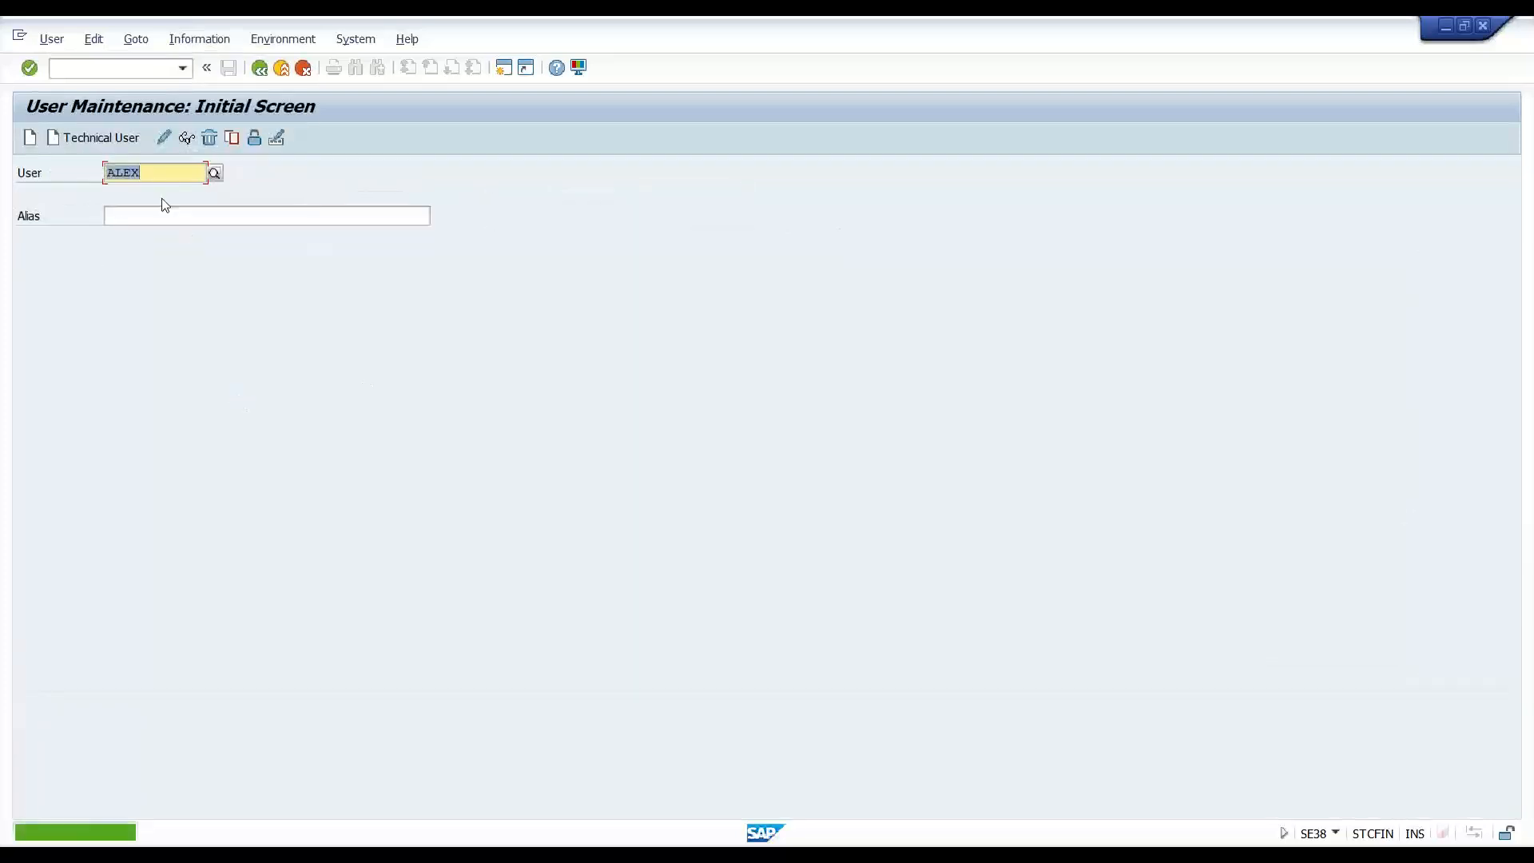
# - Log on to S/4HANA FES Frontend as the new user with the initial password
pyautogui.click(245, 237)
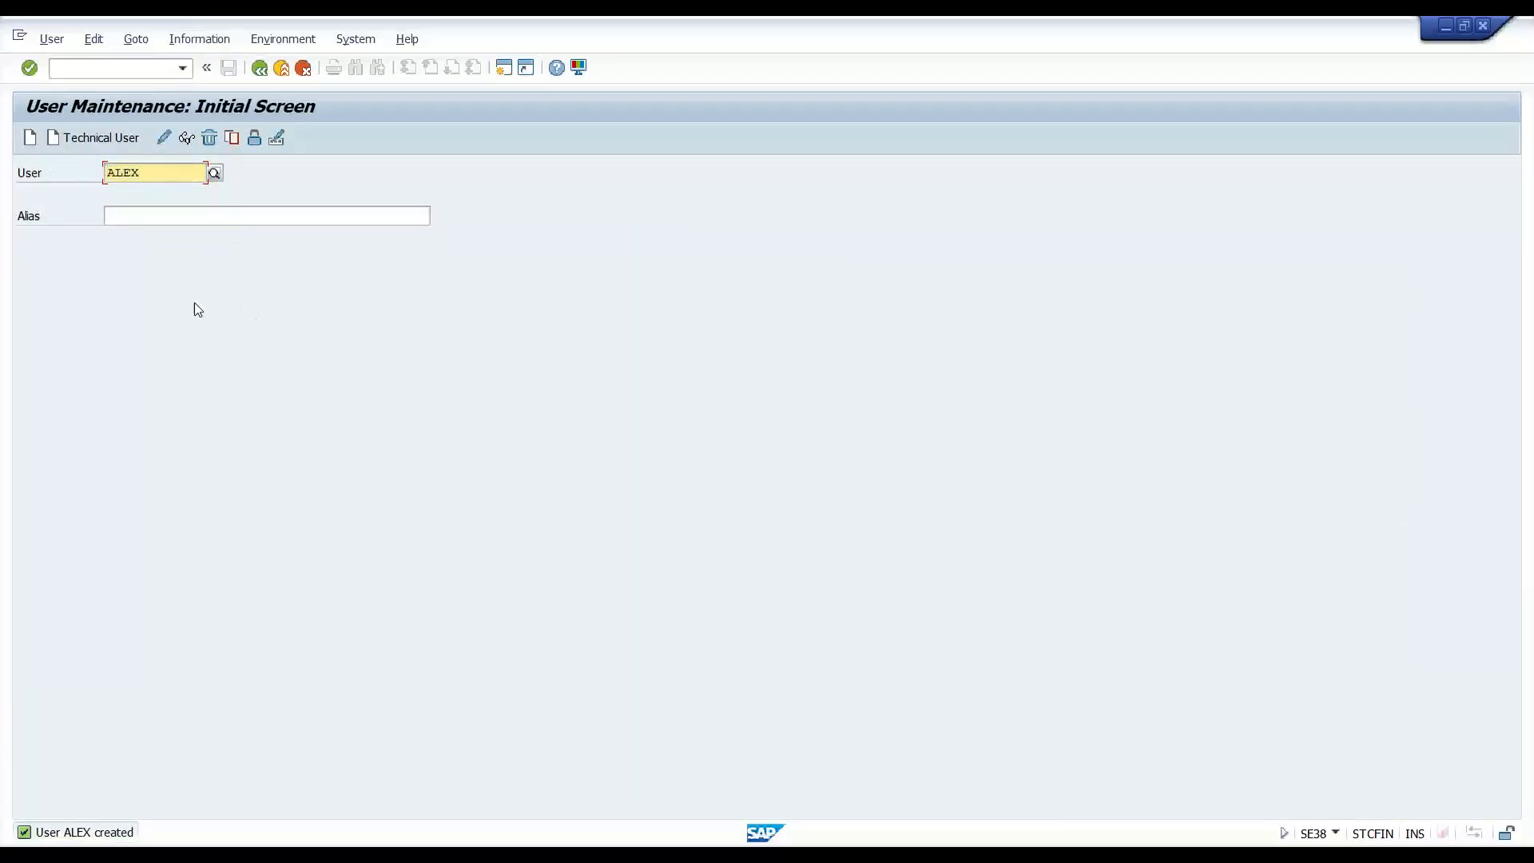
pyautogui.click(624, 855)
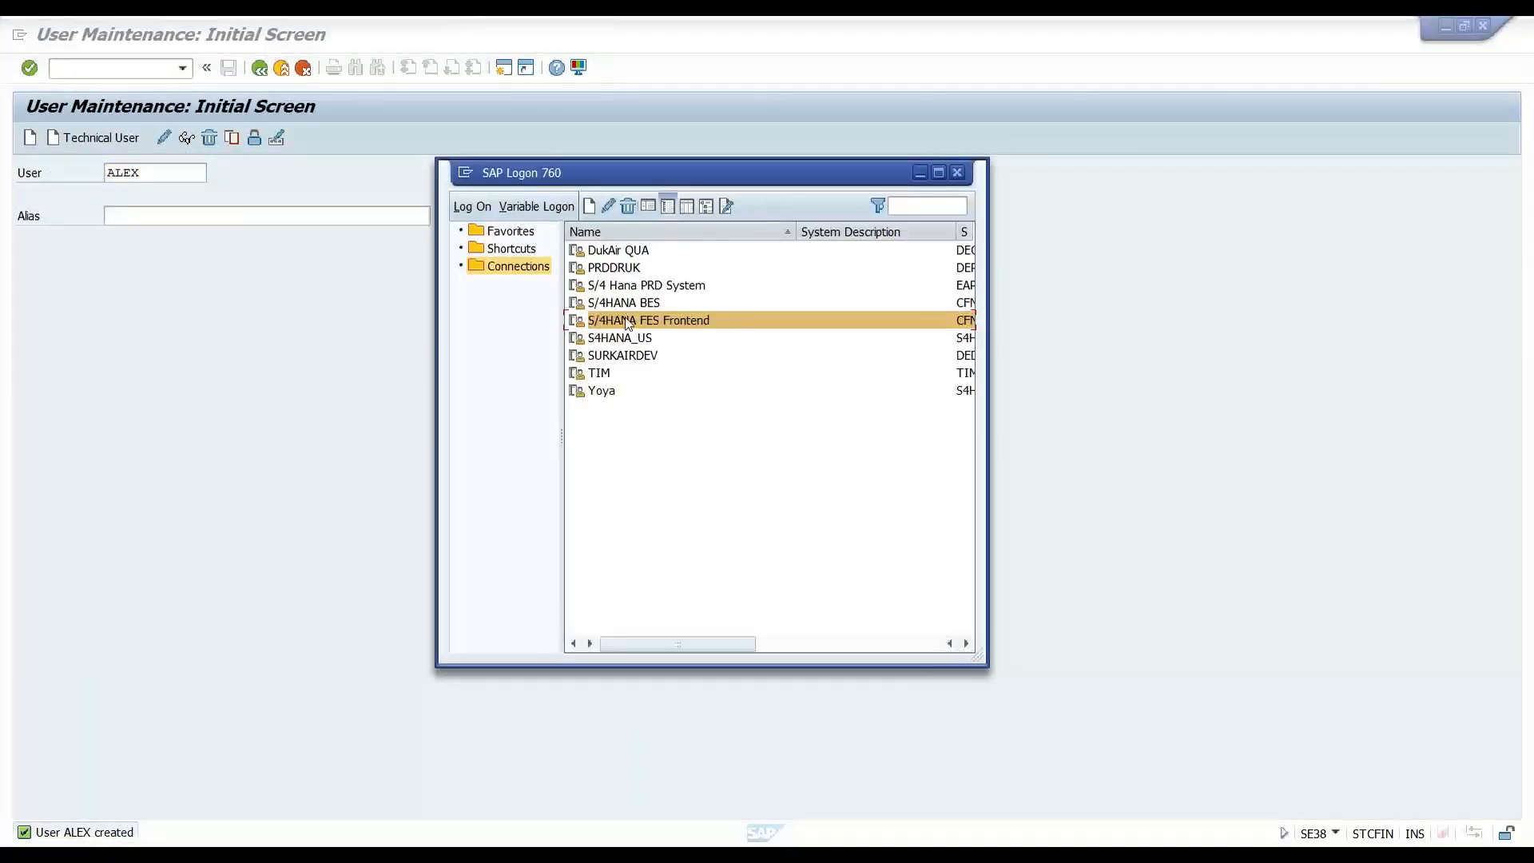
pyautogui.doubleClick(627, 319)
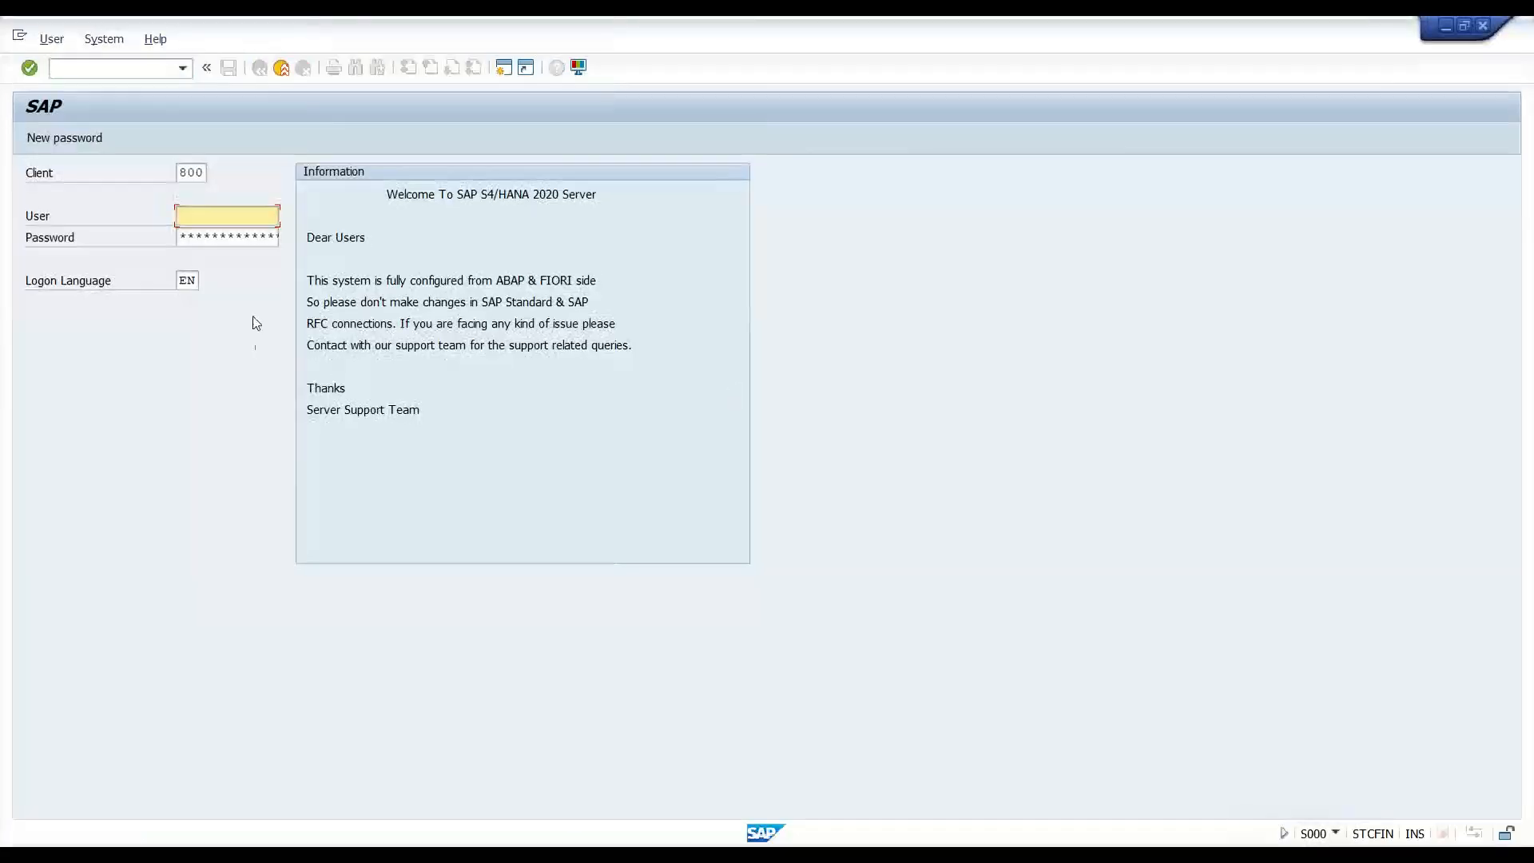
pyautogui.write('ALEX')
pyautogui.press('Tab')
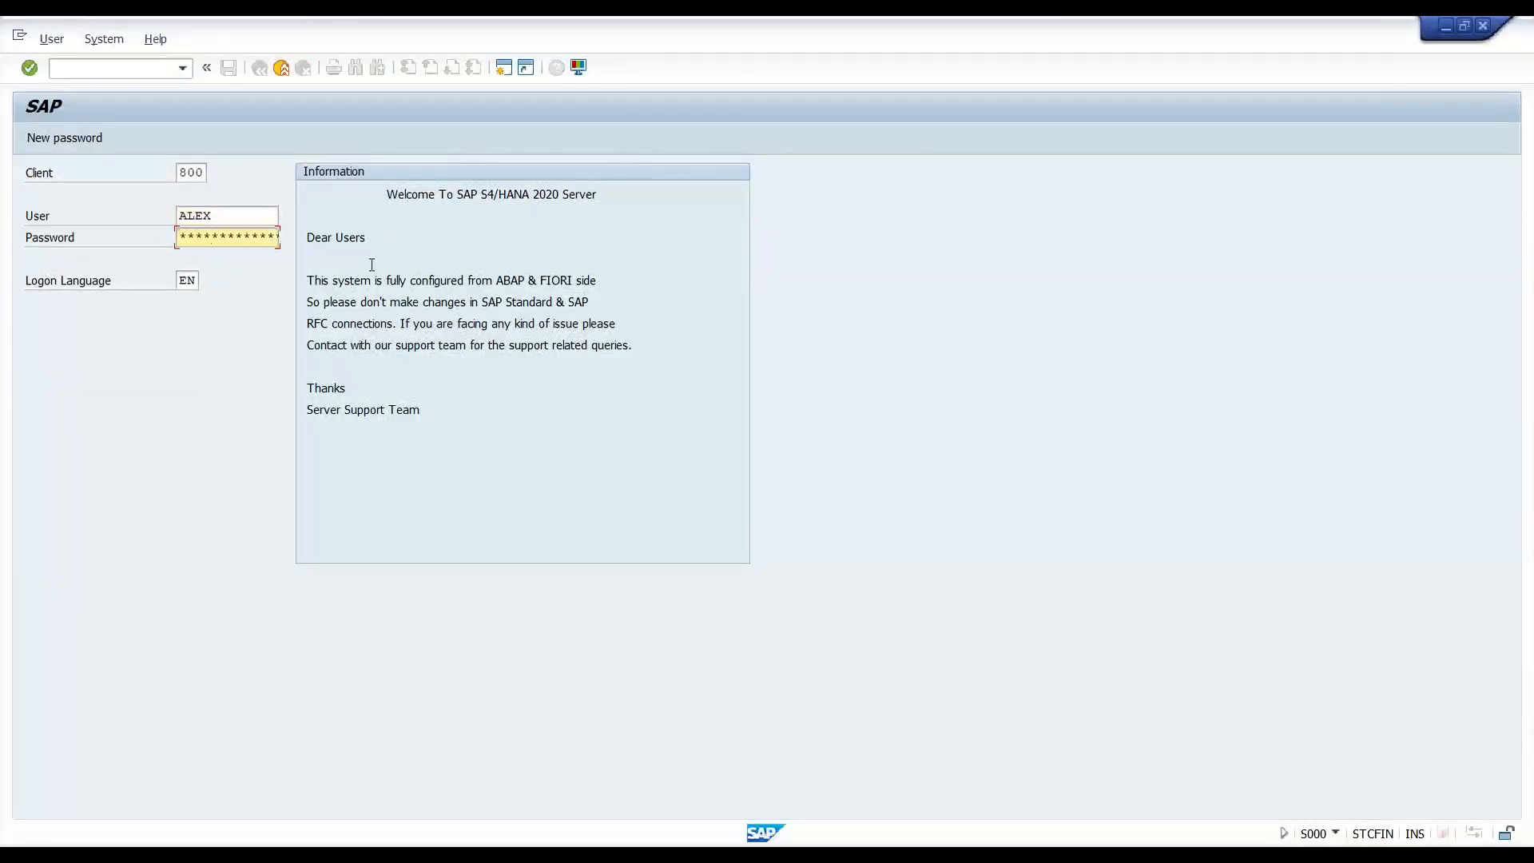
pyautogui.press('Return')
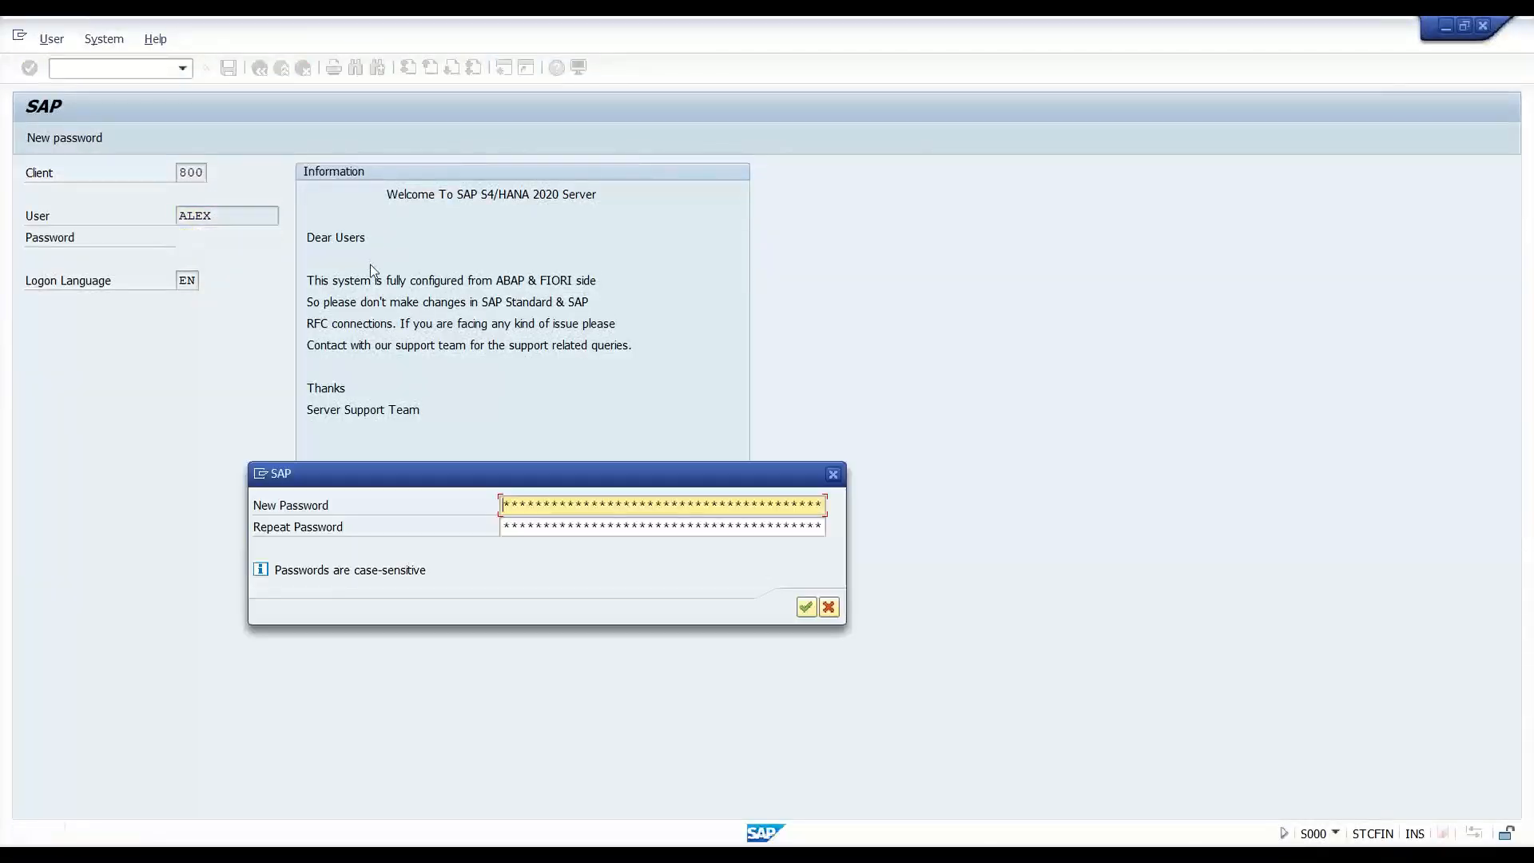
# - Enter and repeat a new password to complete the logon
pyautogui.write('*****')
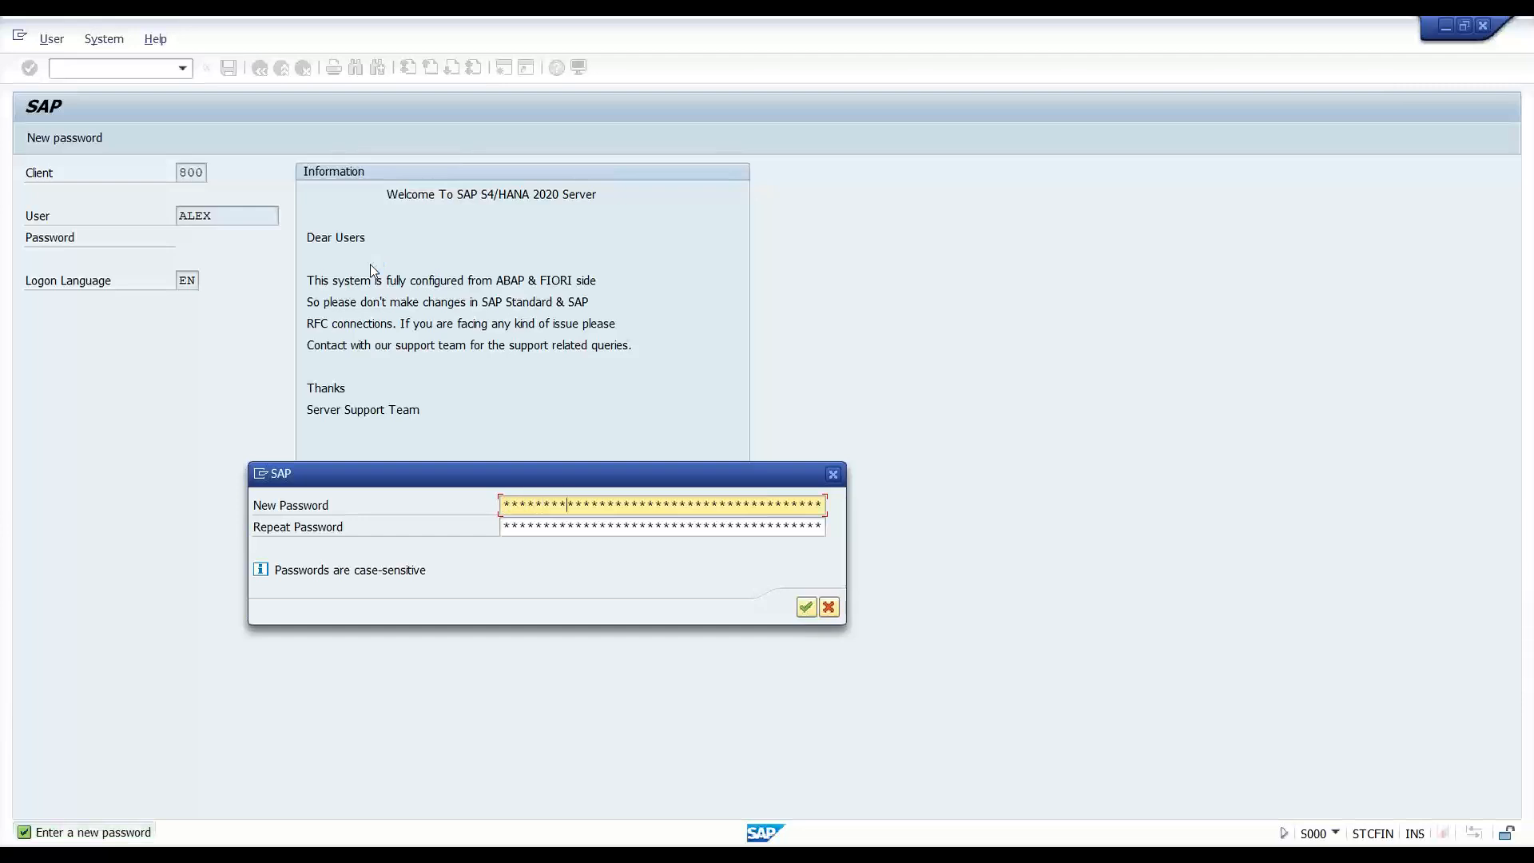
pyautogui.press('Tab')
pyautogui.write('***')
pyautogui.press('Return')
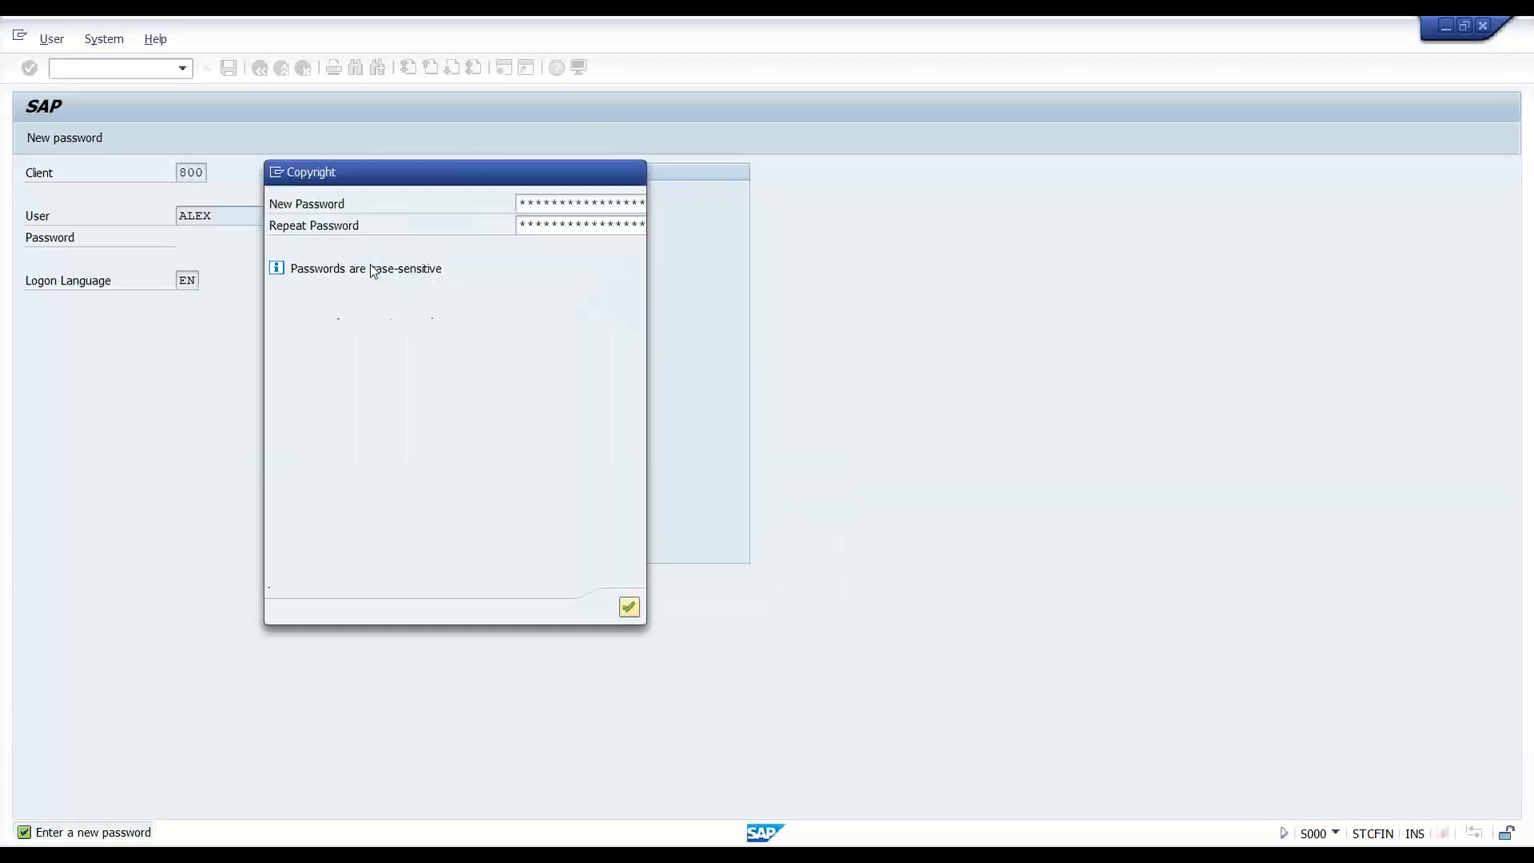
pyautogui.press('Return')
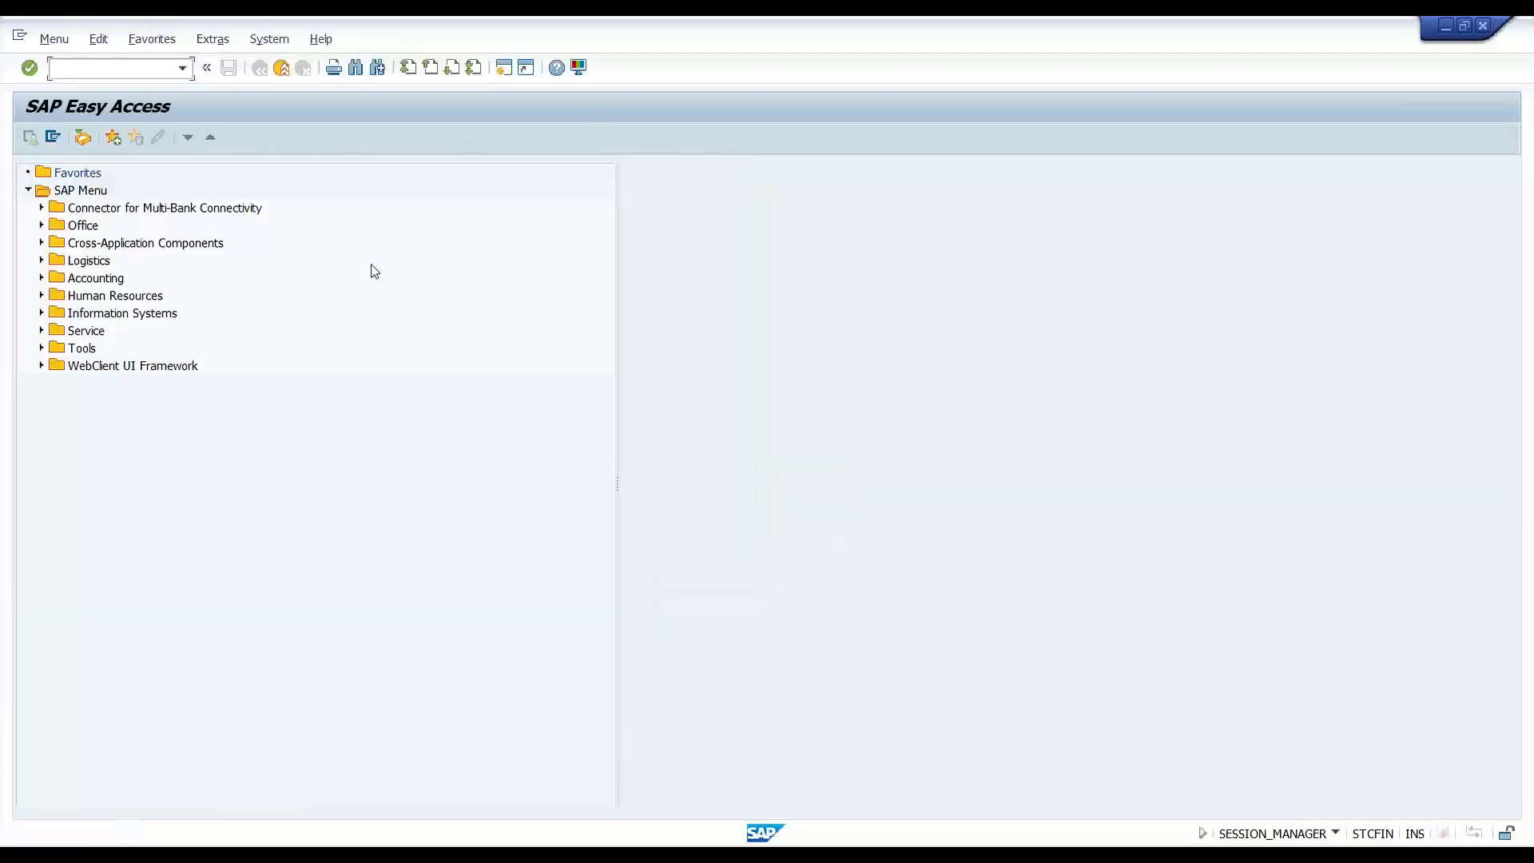
# - Check the system details, then run /n/ui2/flp to launch the Fiori launchpad
pyautogui.click(1335, 835)
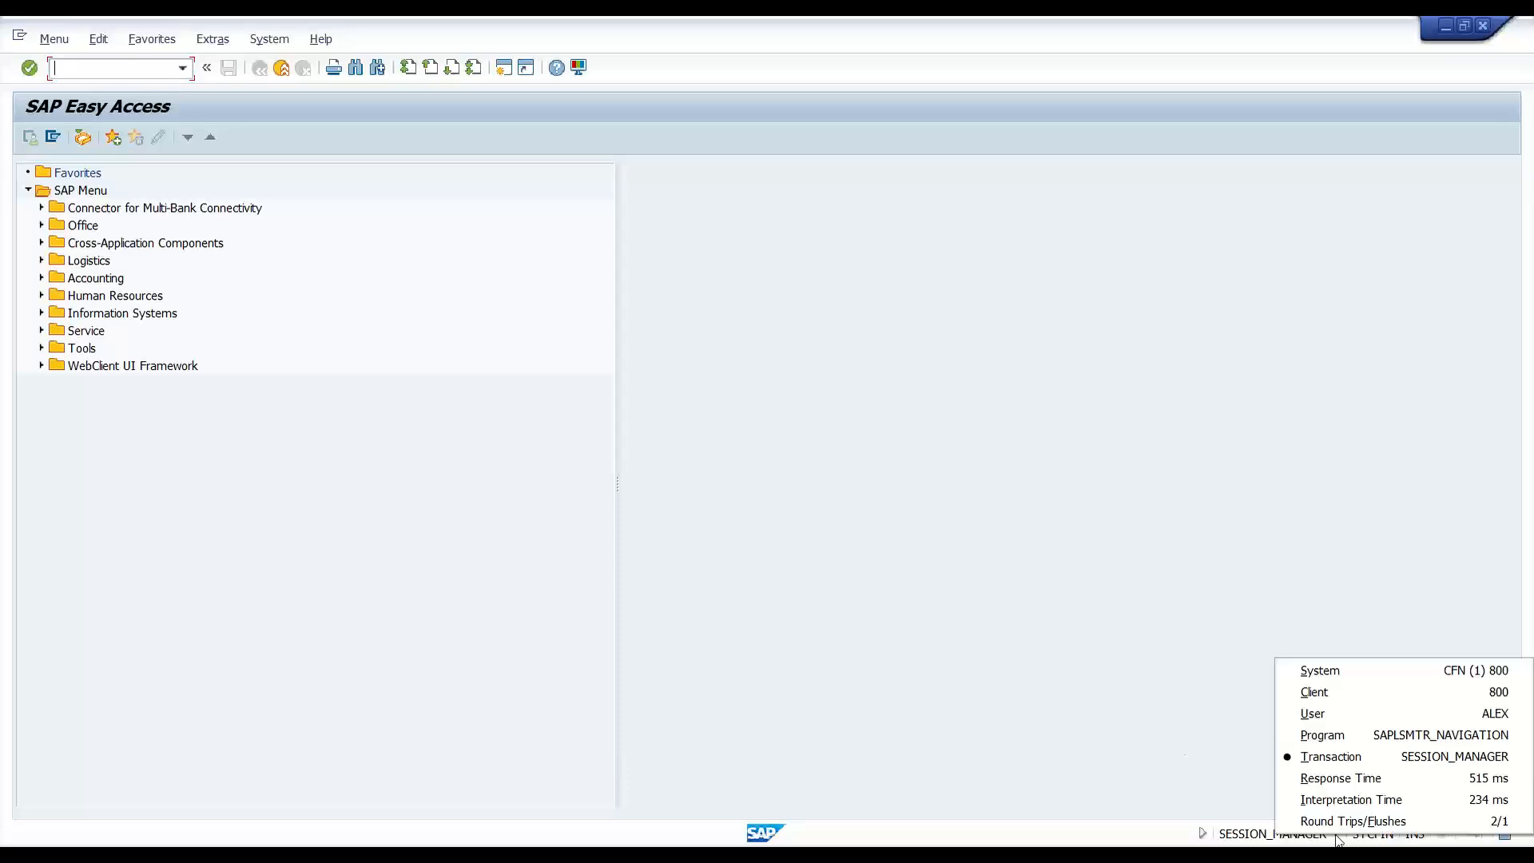
pyautogui.click(893, 575)
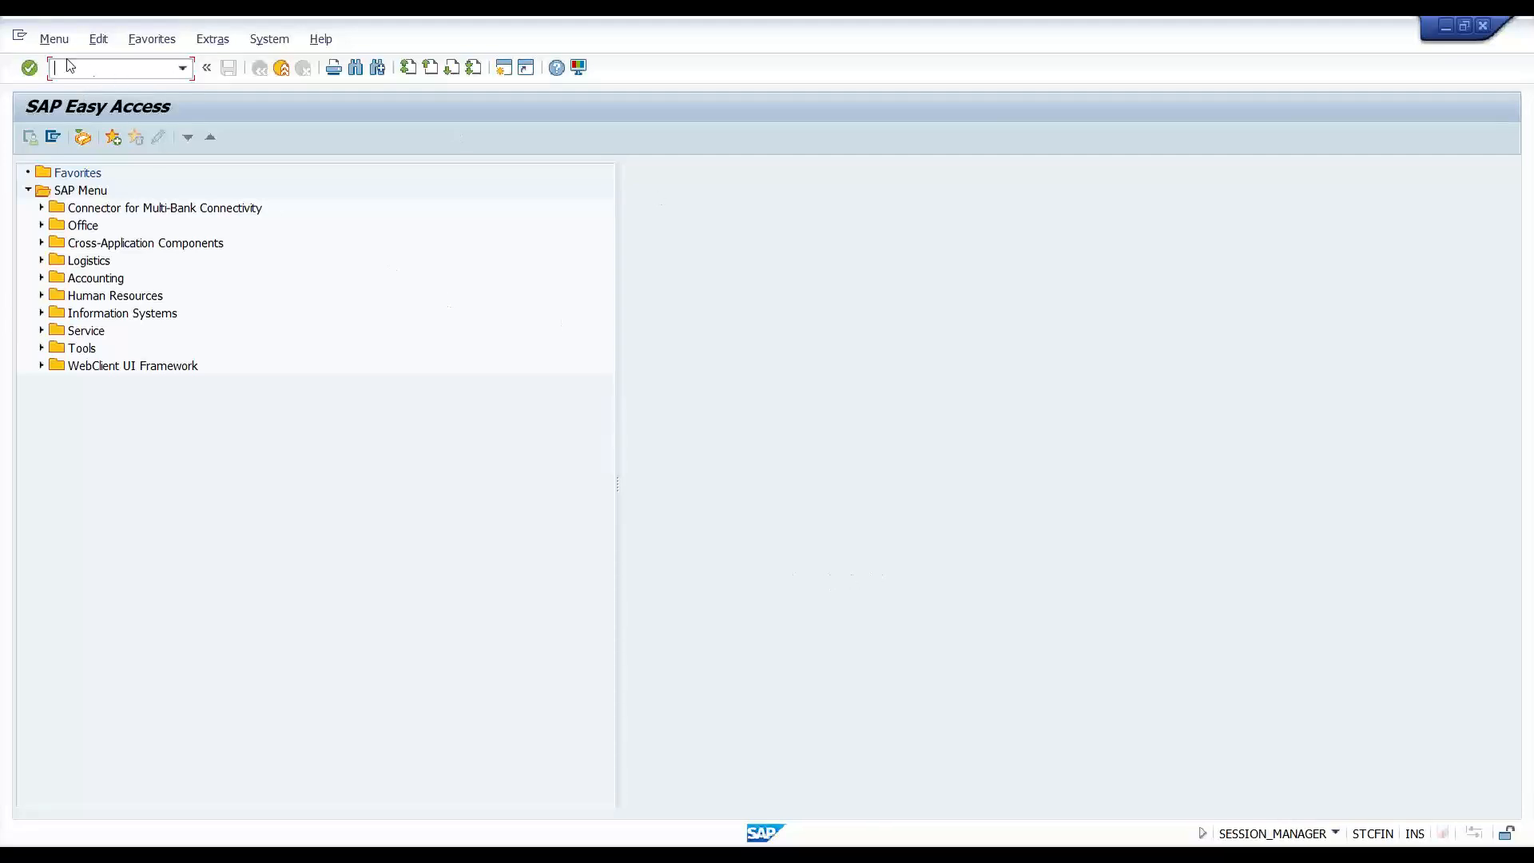
pyautogui.write('/n/ui2/flp')
pyautogui.press('Return')
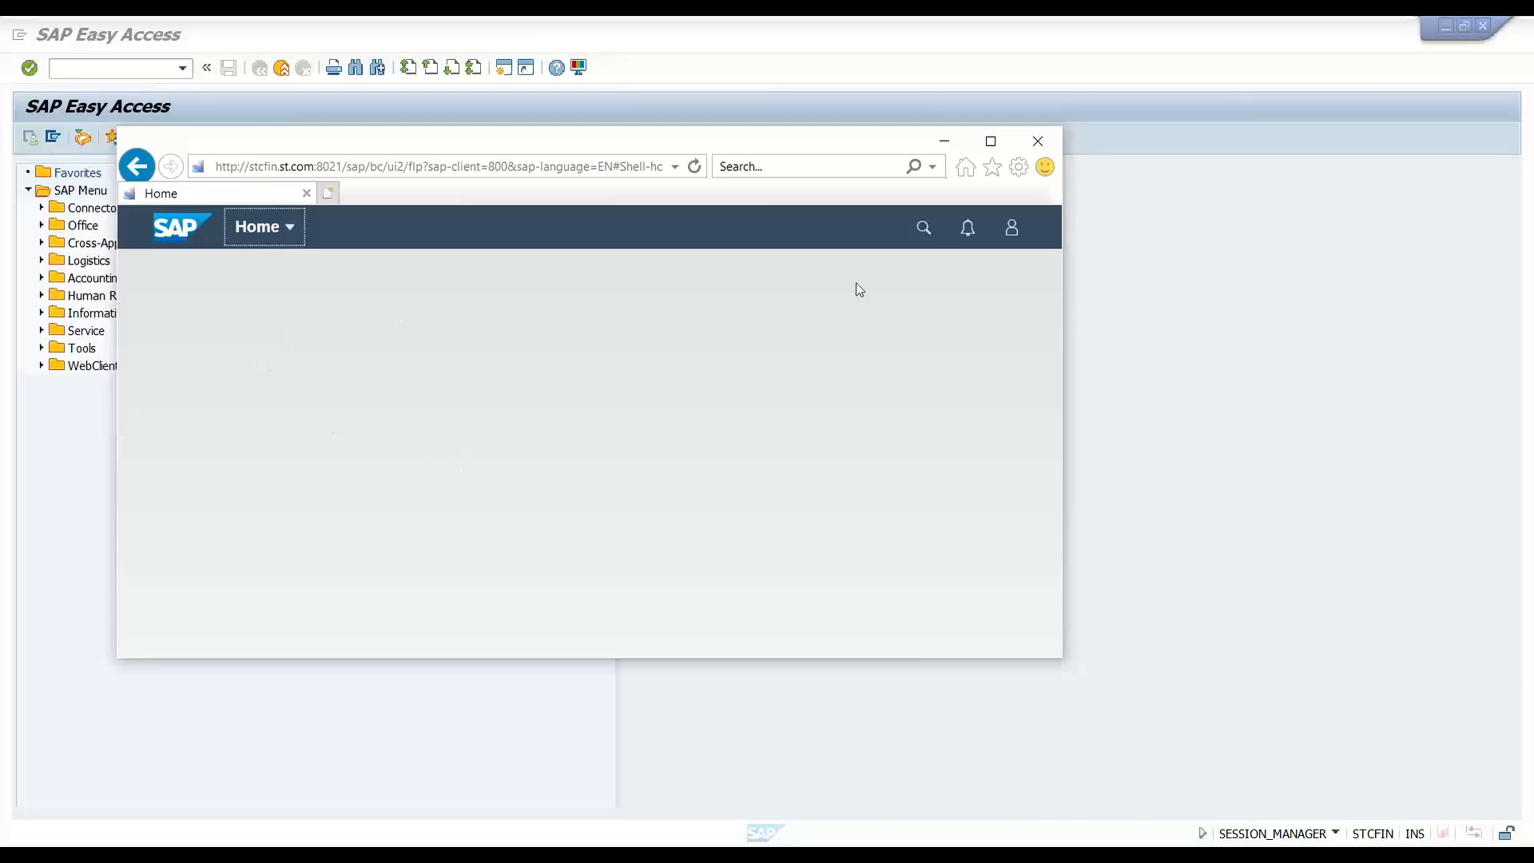
# - Copy the launchpad address and load it in a new Chrome incognito window
pyautogui.click(990, 142)
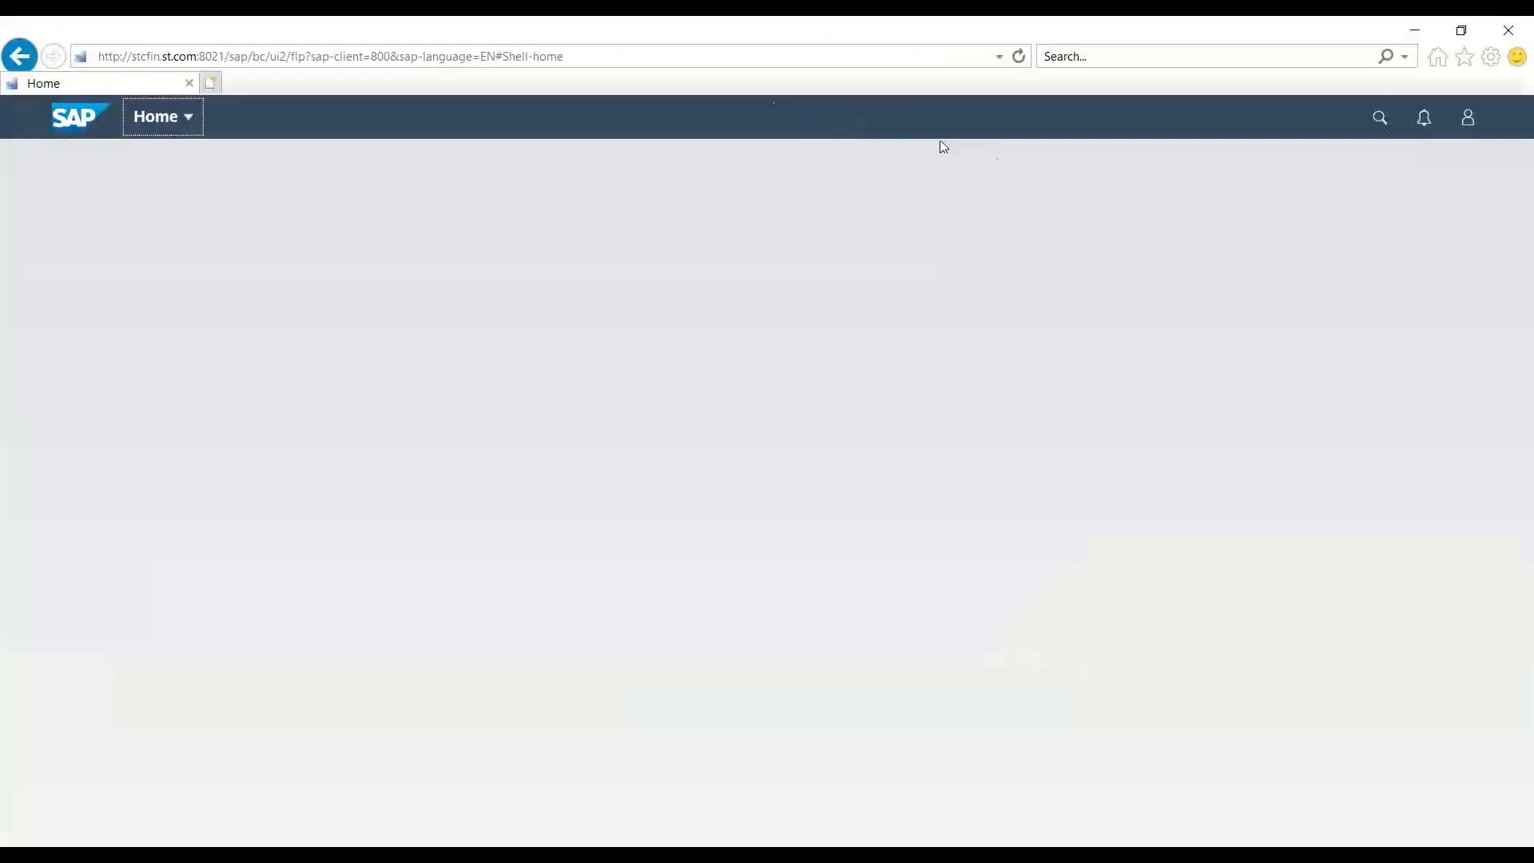
pyautogui.click(483, 56)
pyautogui.hotkey('ctrl', 'c')
pyautogui.click(520, 376)
pyautogui.hotkey('alt', 'Tab')
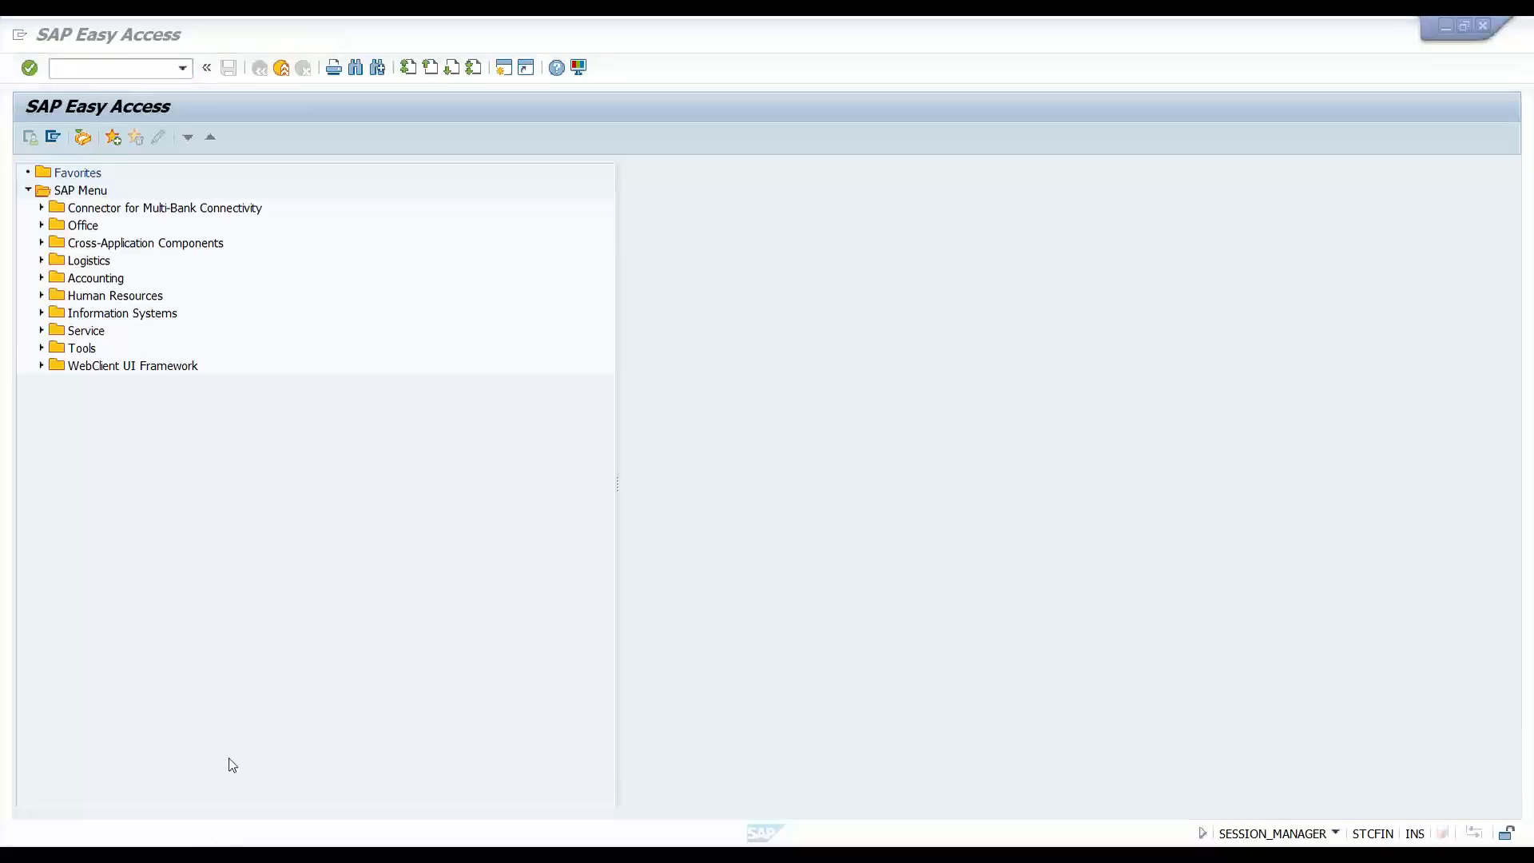
pyautogui.click(254, 759)
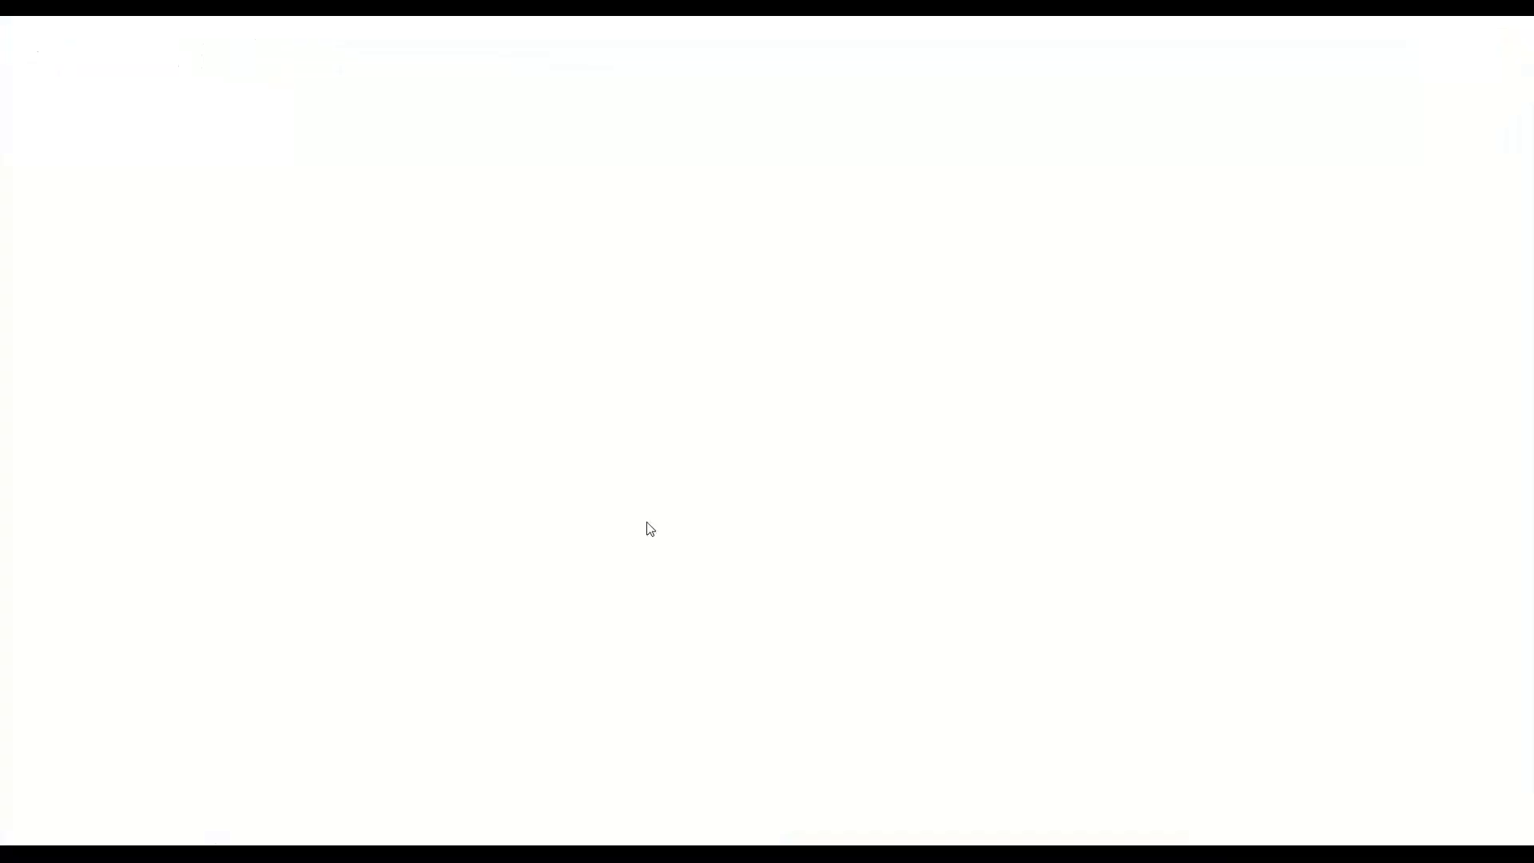
pyautogui.hotkey('ctrl', 'v')
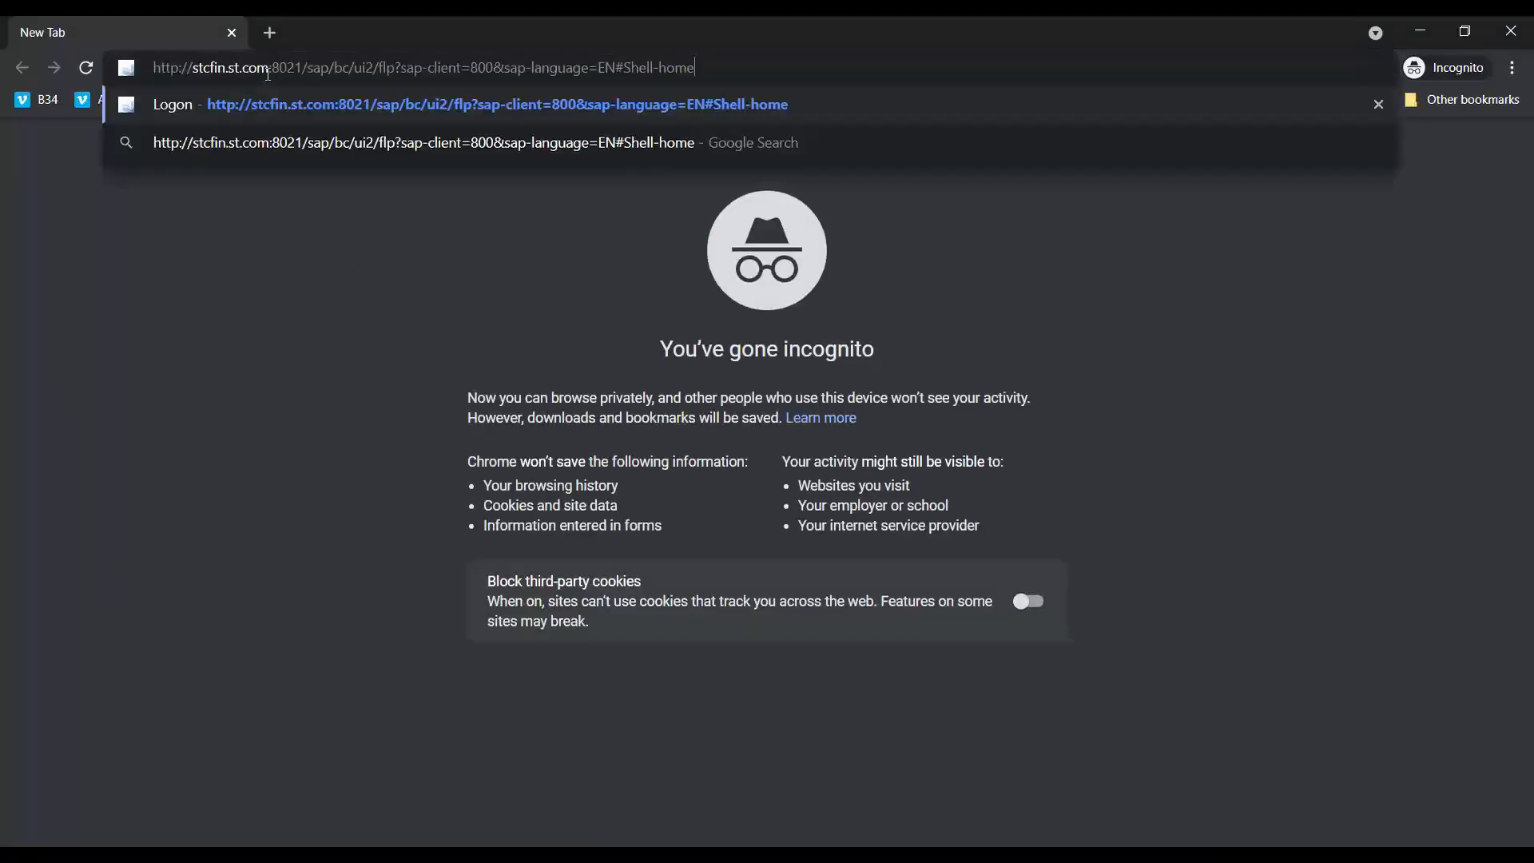
pyautogui.press('Return')
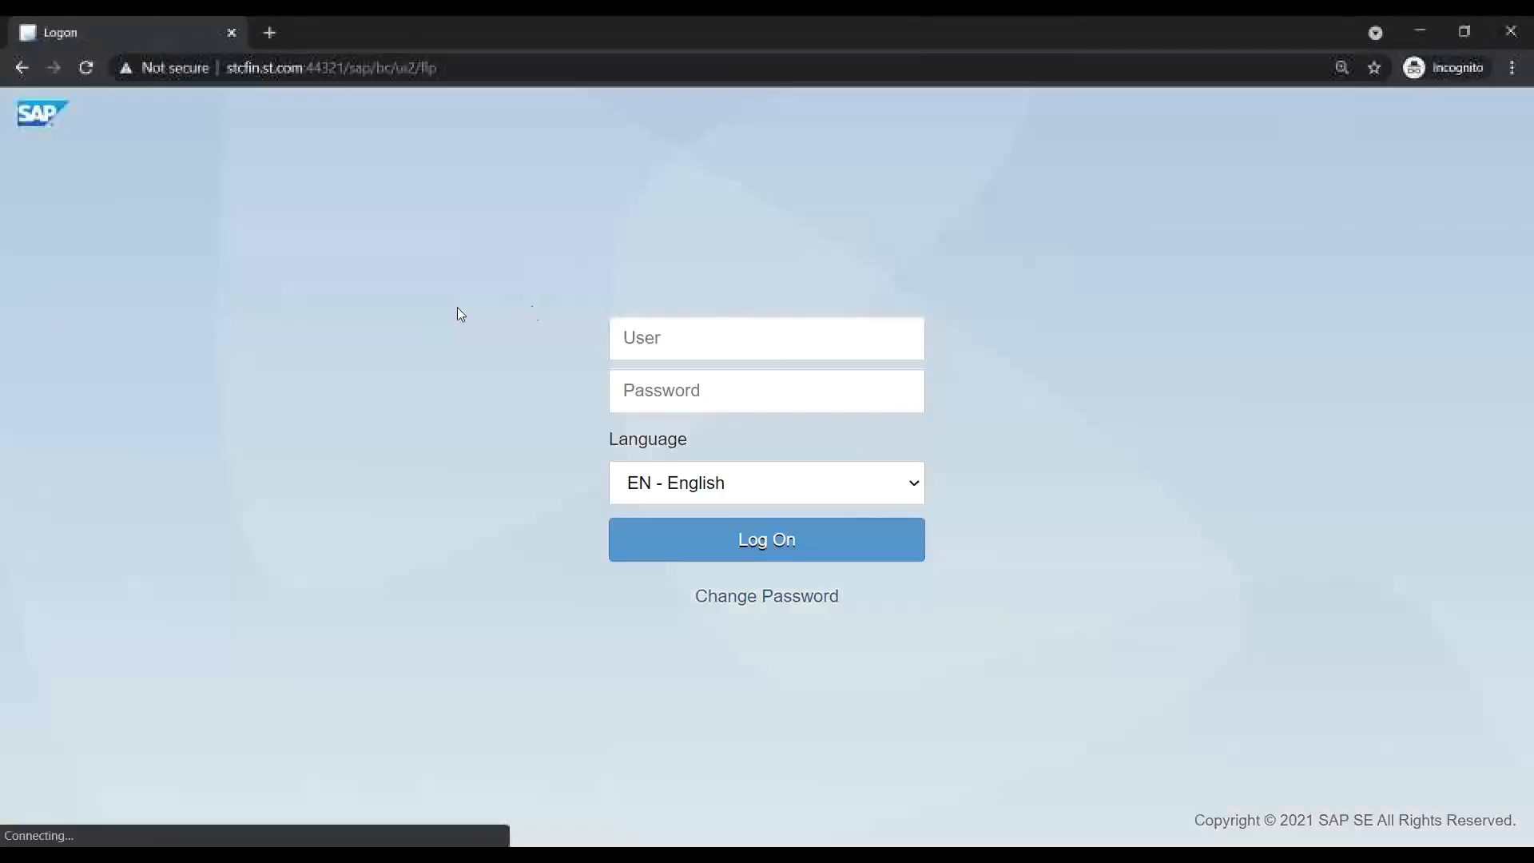
# - Sign in to the launchpad with the new user's ID and password
pyautogui.write('alex')
pyautogui.press('Tab')
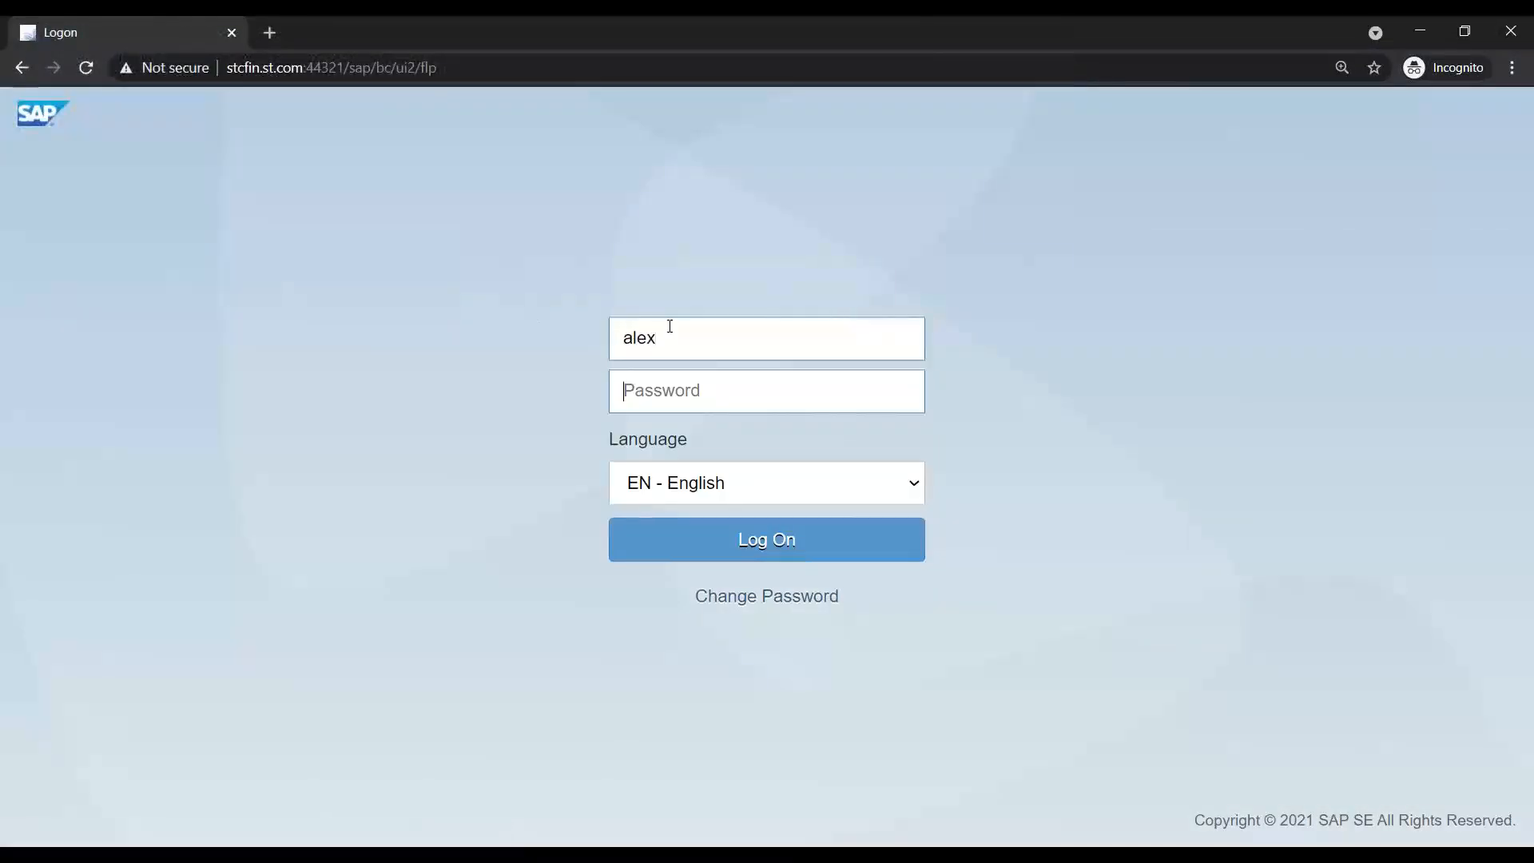
pyautogui.write('********')
pyautogui.press('Return')
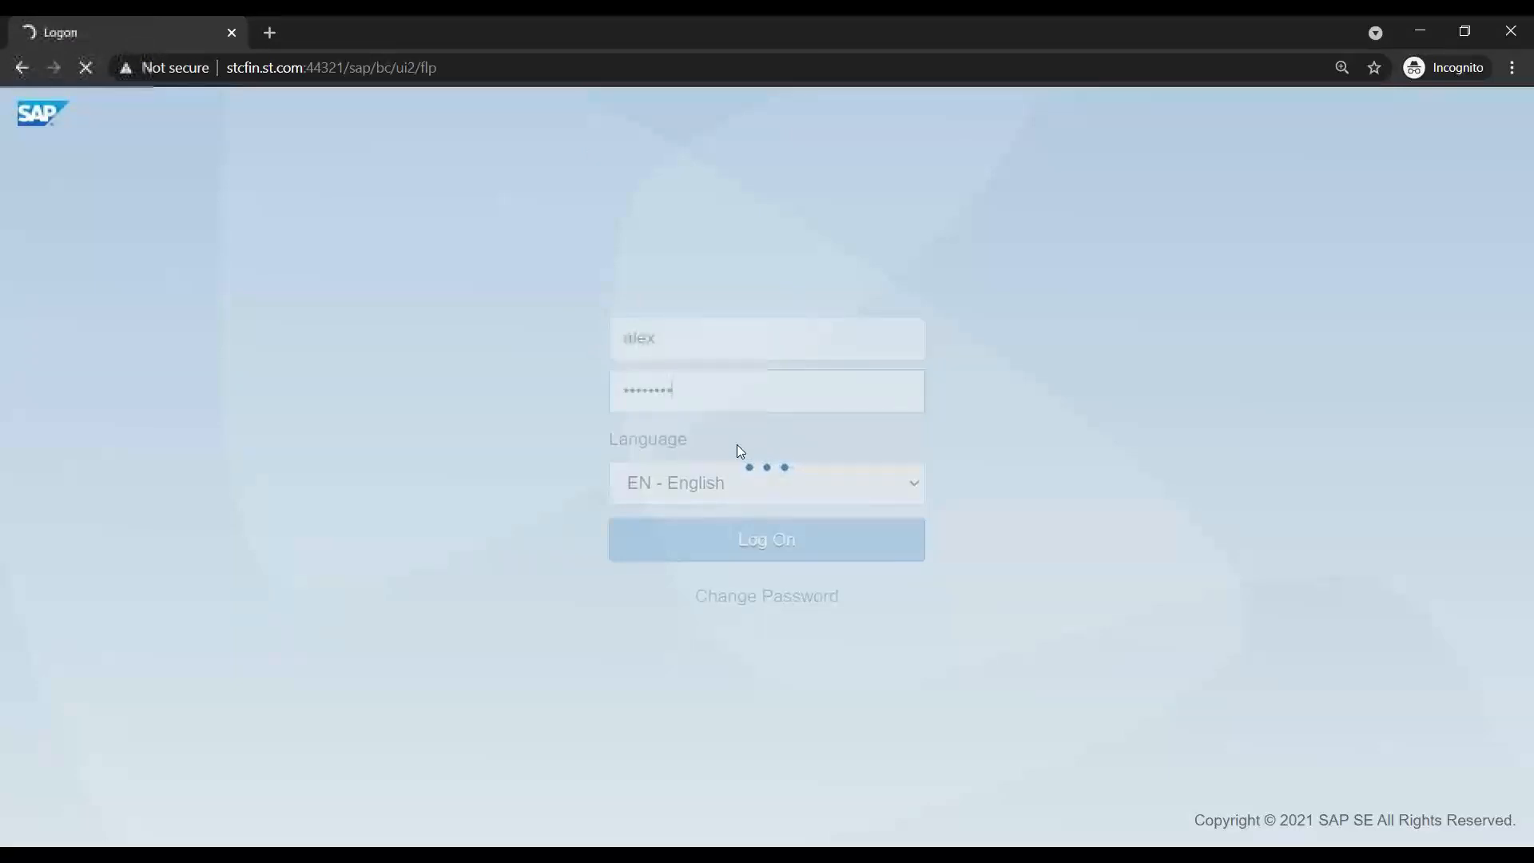
# - Open the DevTools console and read the INTEROP 403 error details
pyautogui.press('F12')
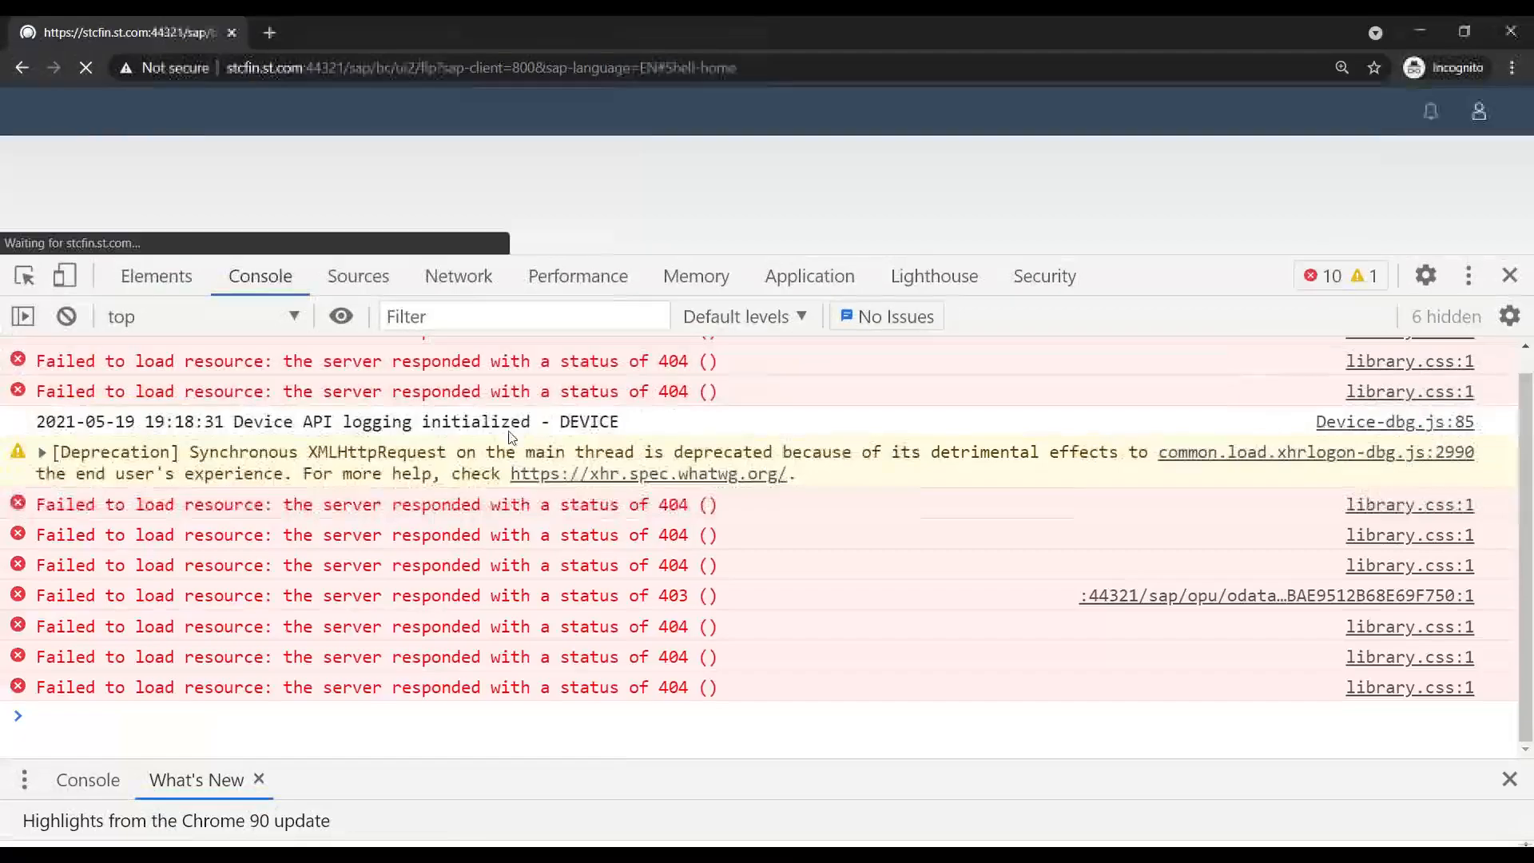
pyautogui.moveTo(1267, 276); pyautogui.dragTo(1205, 233)
pyautogui.scroll(5, 424, 556)
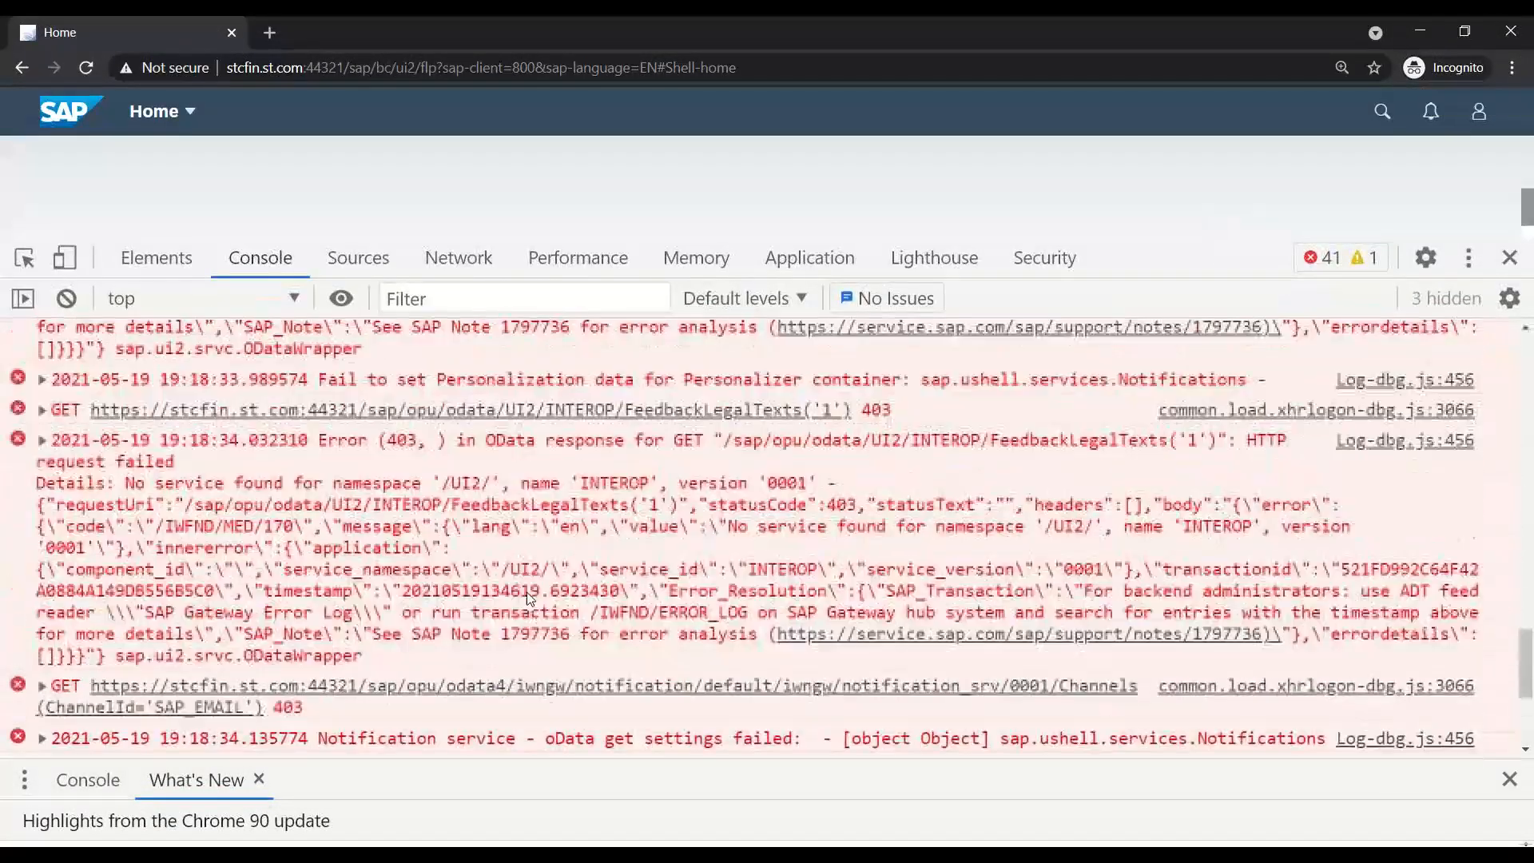
pyautogui.moveTo(420, 503); pyautogui.dragTo(543, 677)
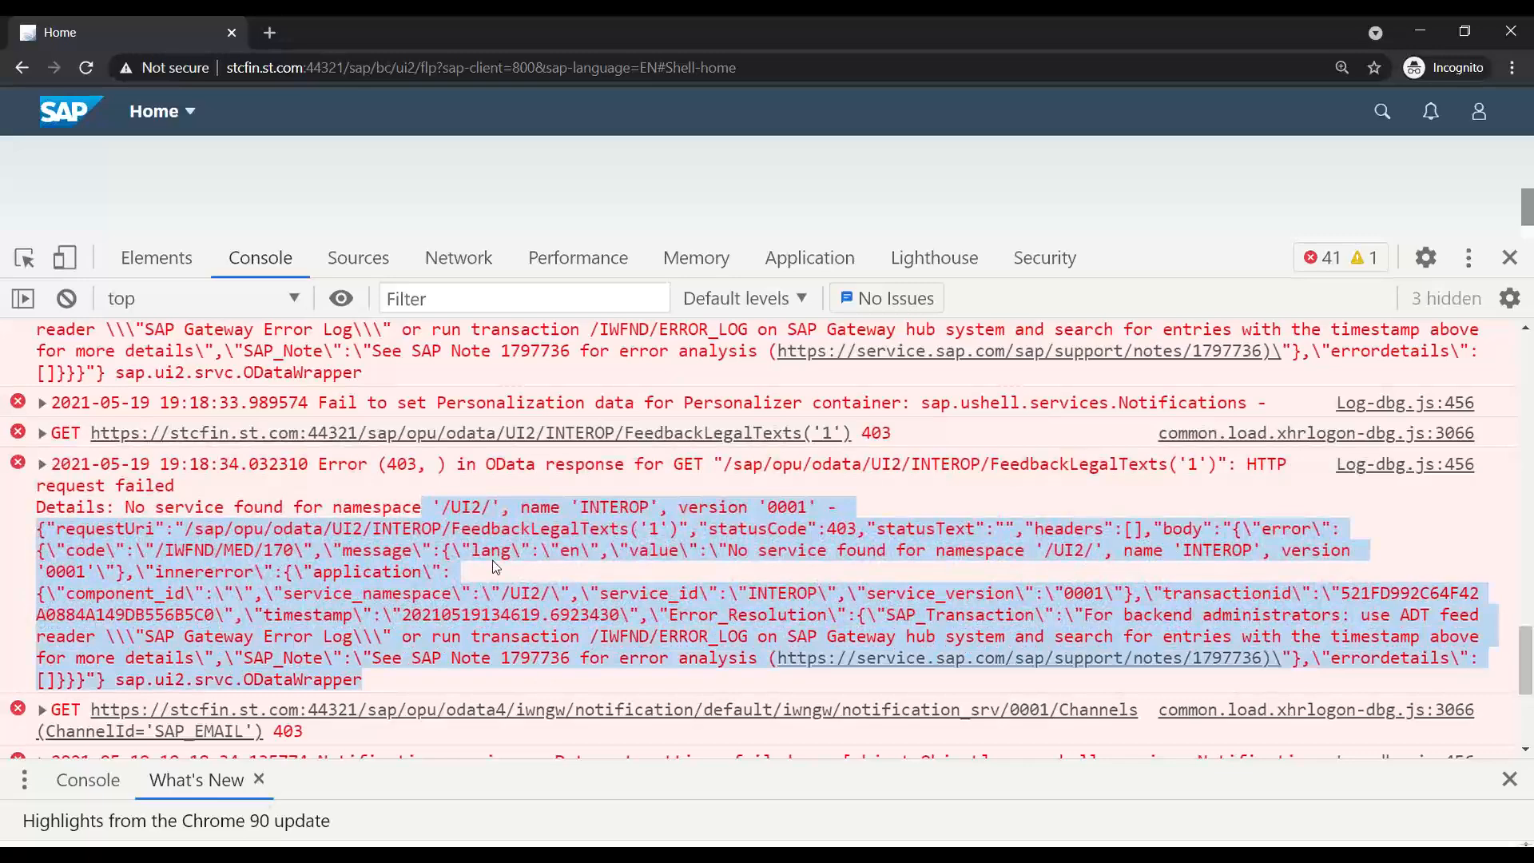
pyautogui.click(487, 557)
pyautogui.scroll(4, 477, 549)
pyautogui.moveTo(457, 477); pyautogui.dragTo(364, 673)
# - Resize the DevTools panel, review the errors, and display the Network request list
pyautogui.moveTo(1209, 241); pyautogui.dragTo(1182, 708)
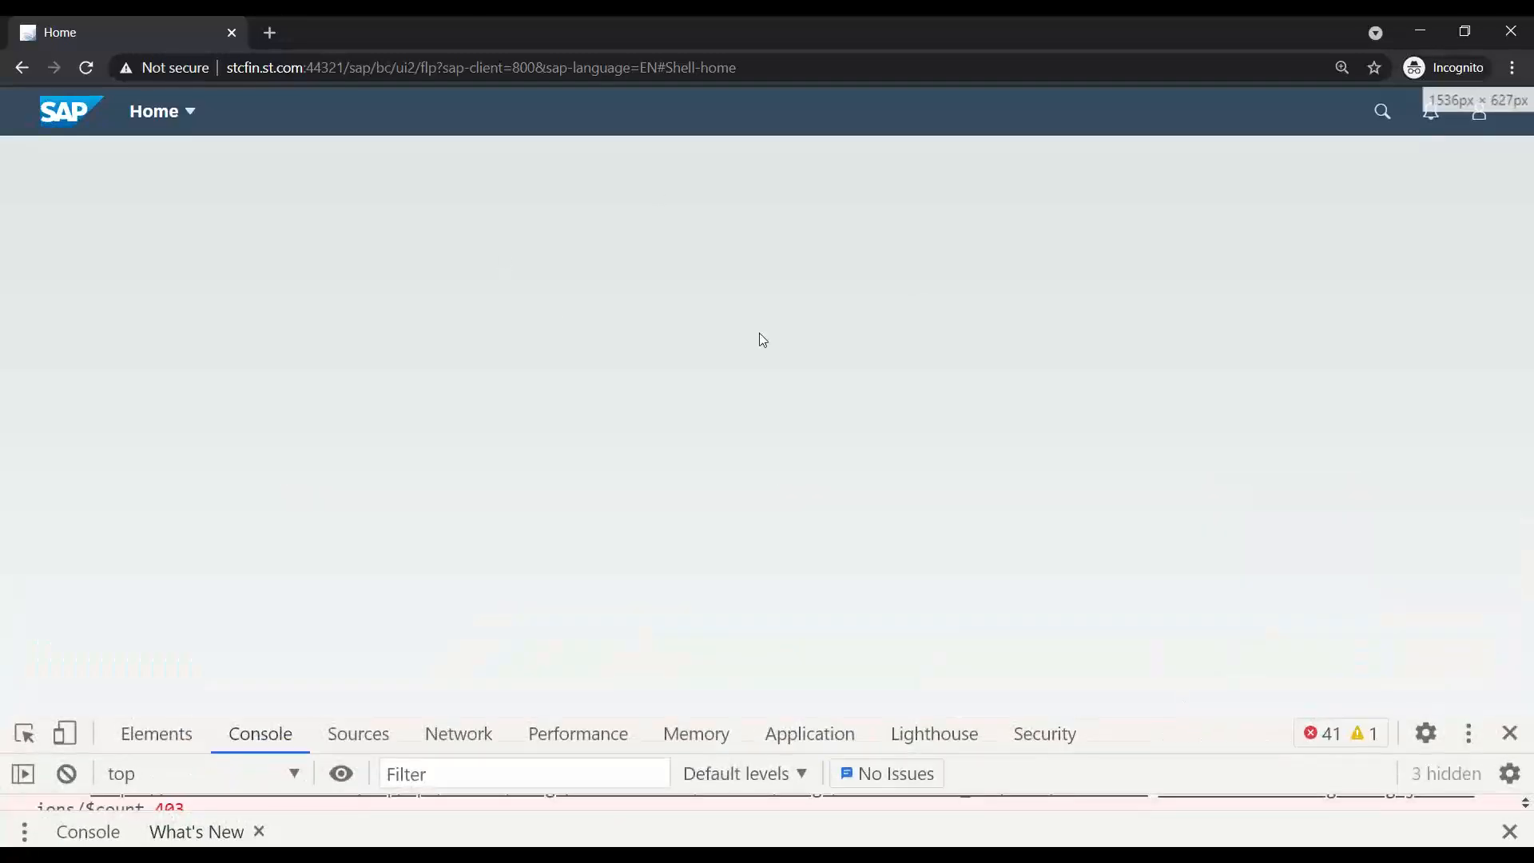
pyautogui.moveTo(1300, 716); pyautogui.dragTo(1218, 425)
pyautogui.scroll(4, 628, 609)
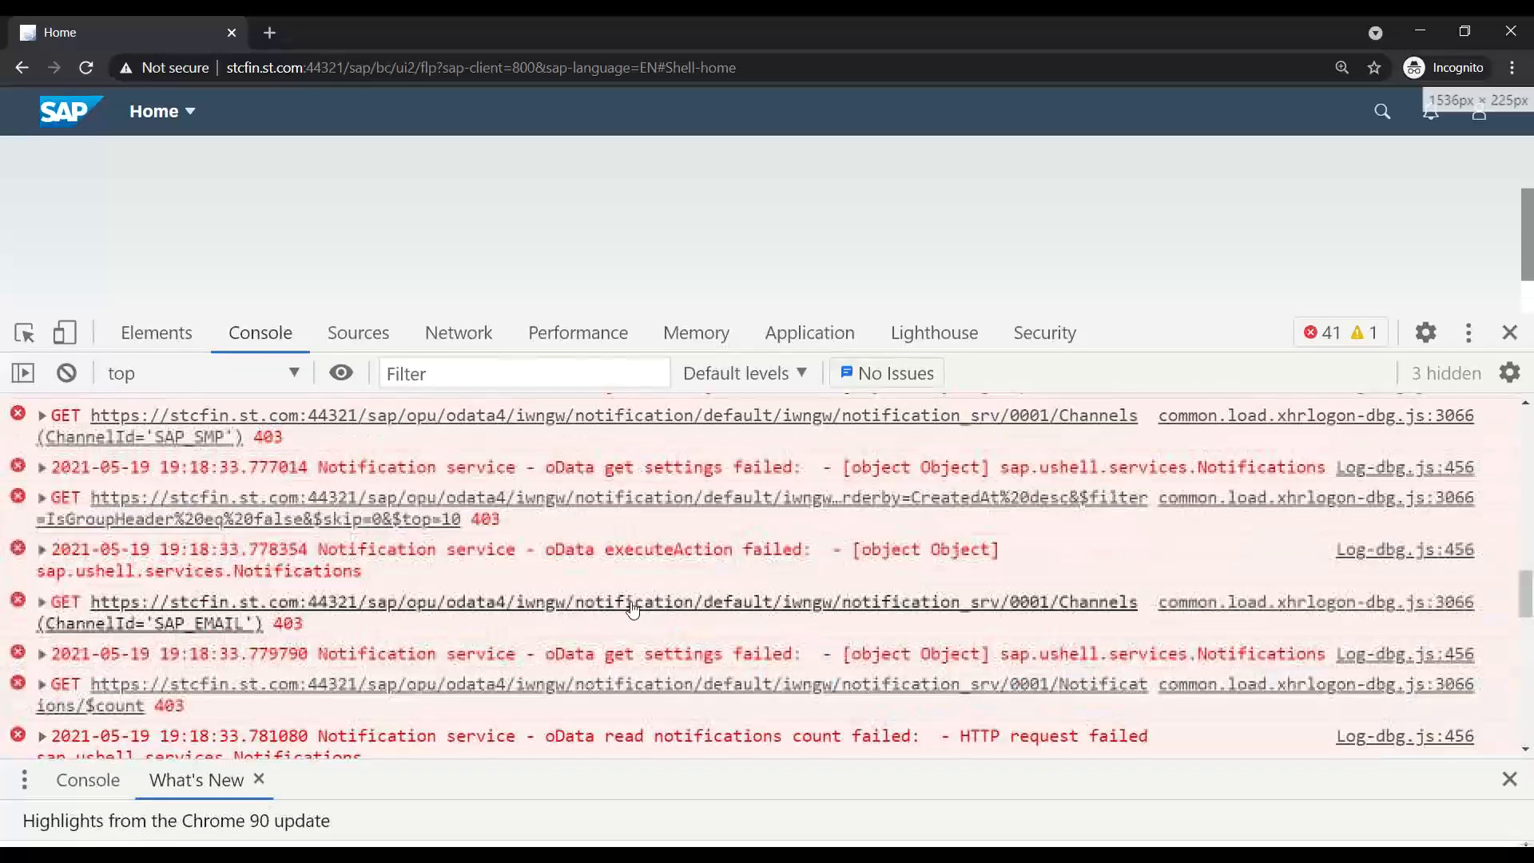
pyautogui.scroll(-7, 657, 650)
pyautogui.moveTo(1141, 316); pyautogui.dragTo(1103, 239)
pyautogui.scroll(5, 592, 575)
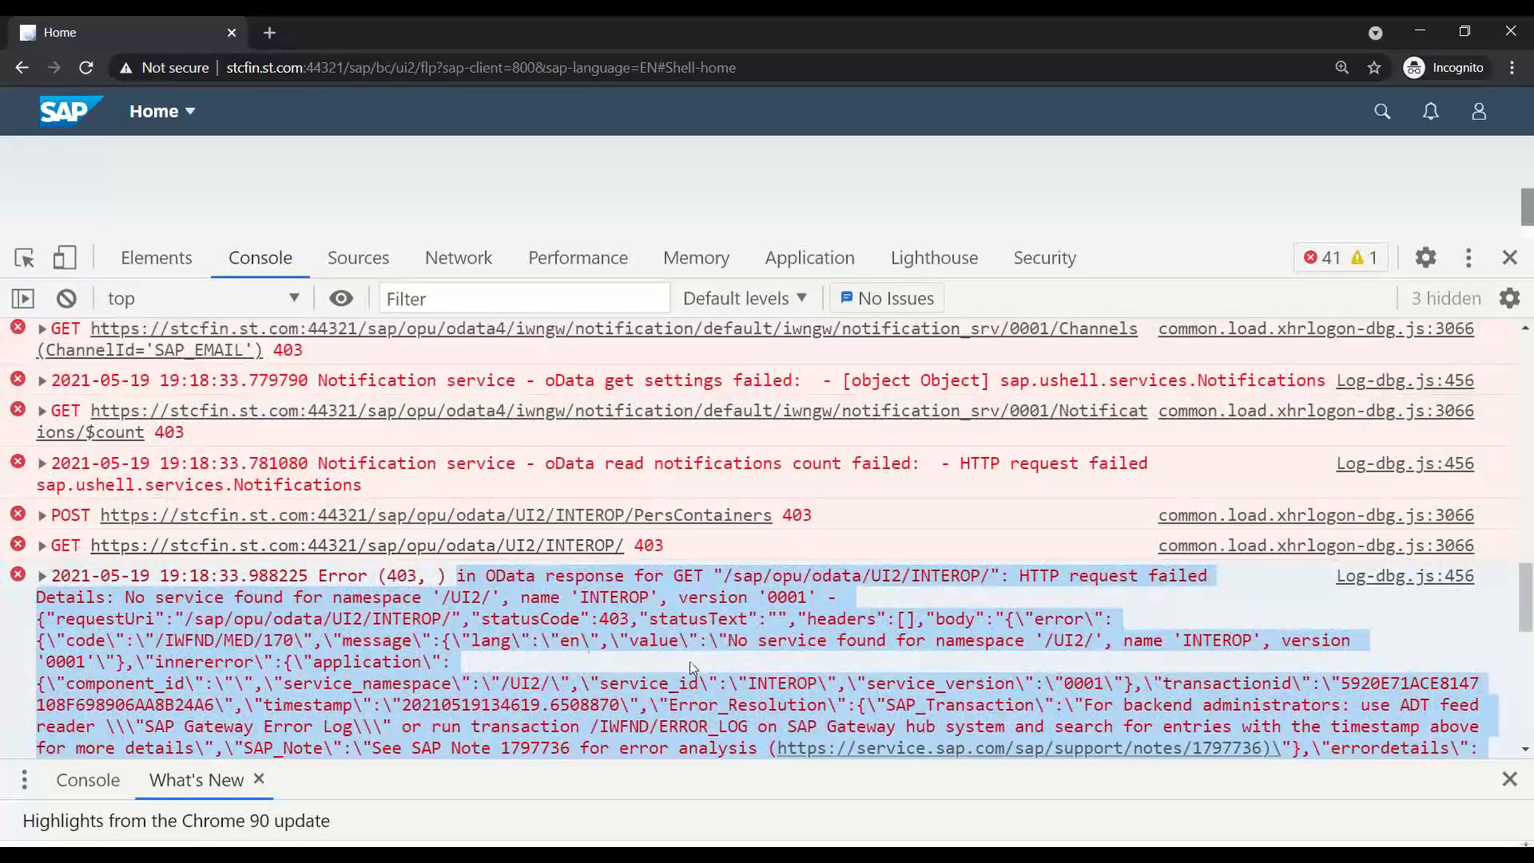
pyautogui.scroll(-15, 618, 701)
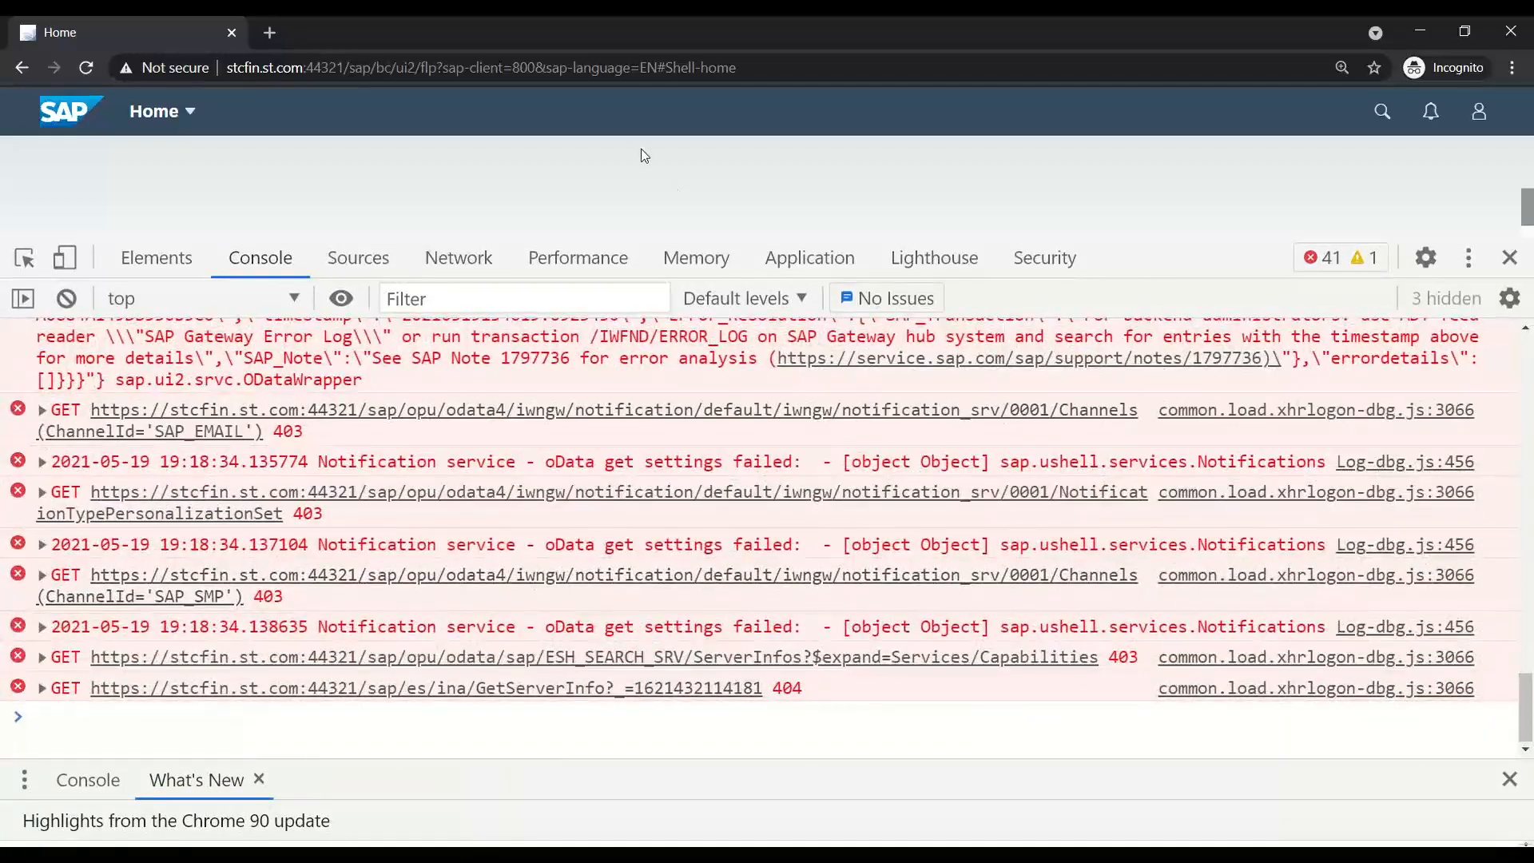
pyautogui.scroll(8, 644, 497)
pyautogui.scroll(4, 644, 497)
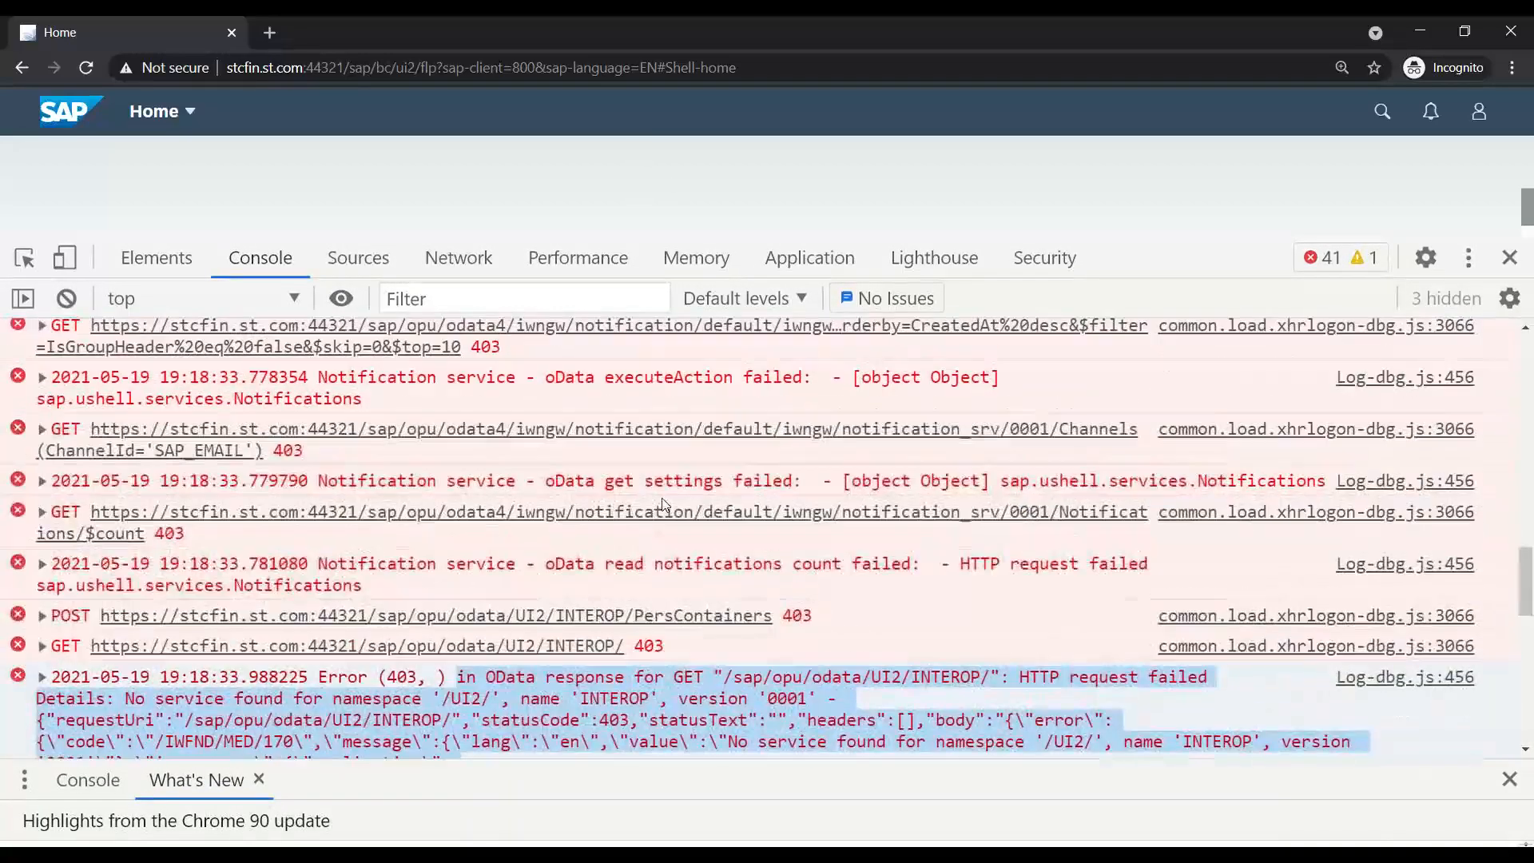
pyautogui.click(452, 266)
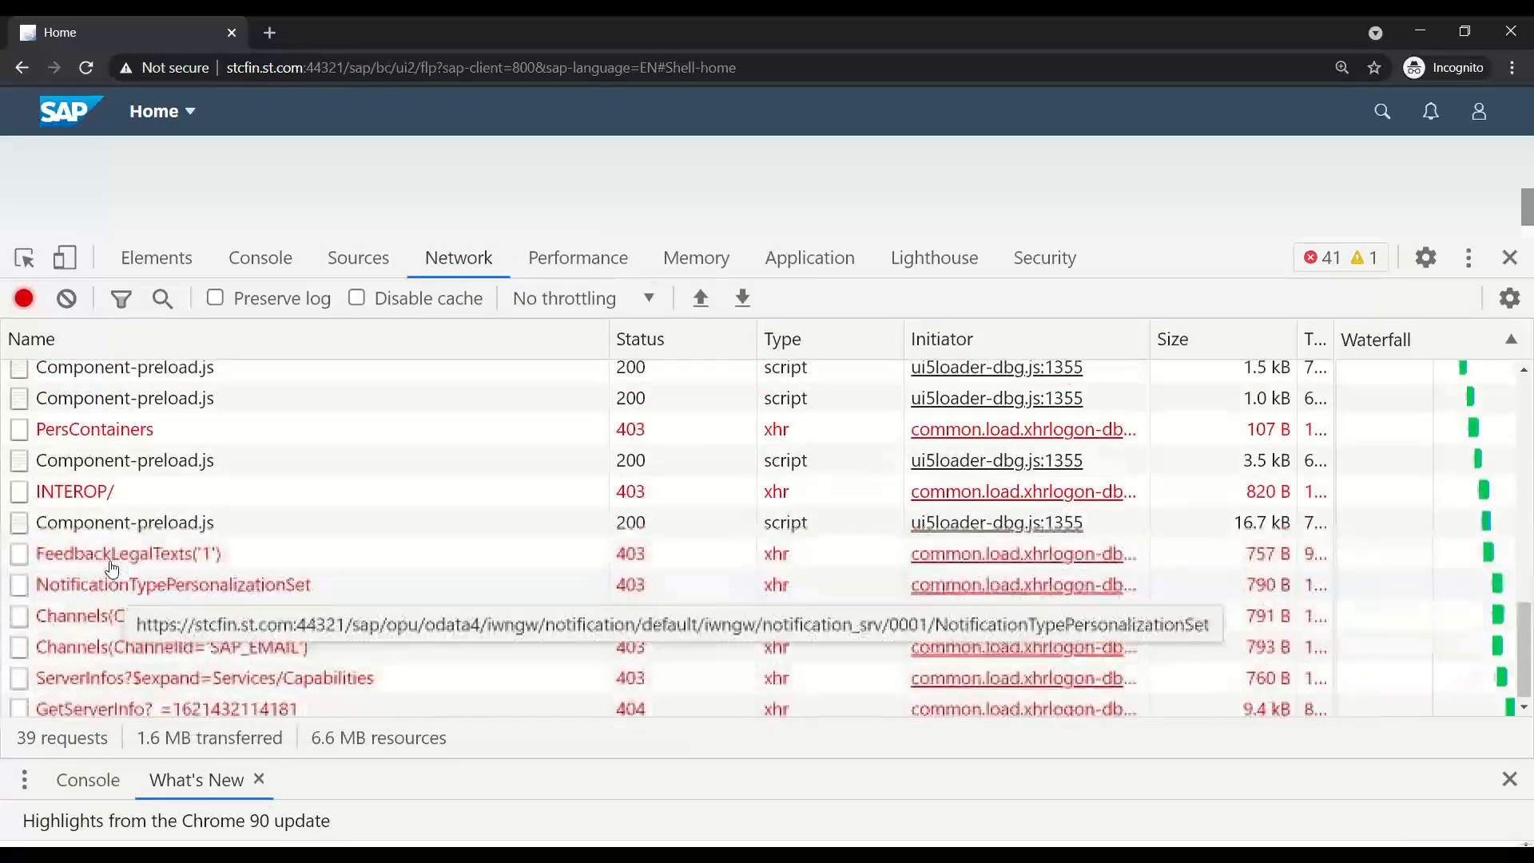
# - Check the INTEROP/ request's UI2/INTEROP URL and 403 status, then open it in a new tab
pyautogui.scroll(3, 120, 479)
pyautogui.scroll(-3, 237, 512)
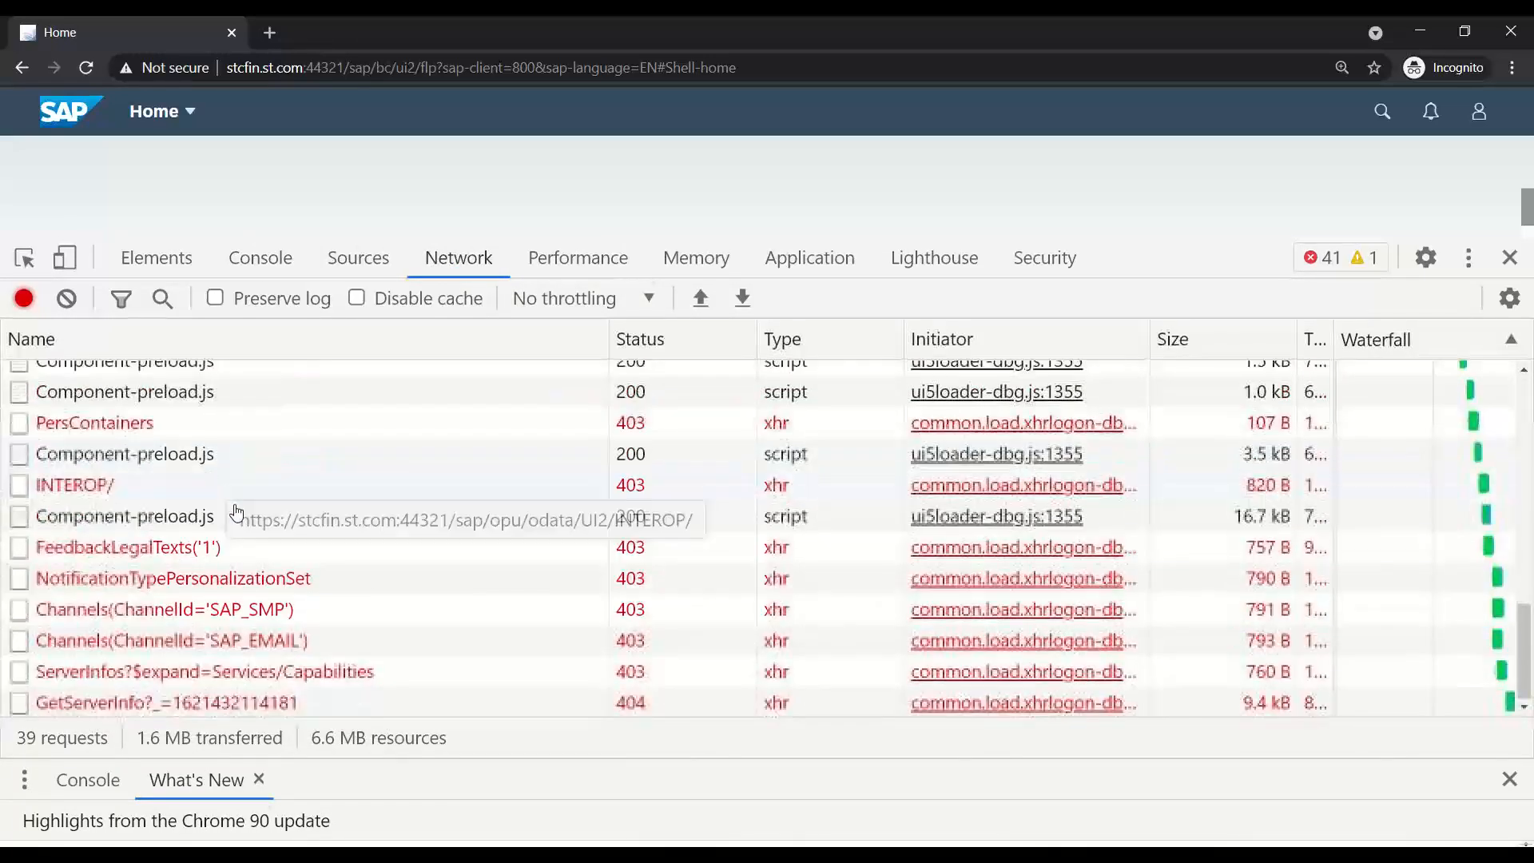
pyautogui.click(90, 488)
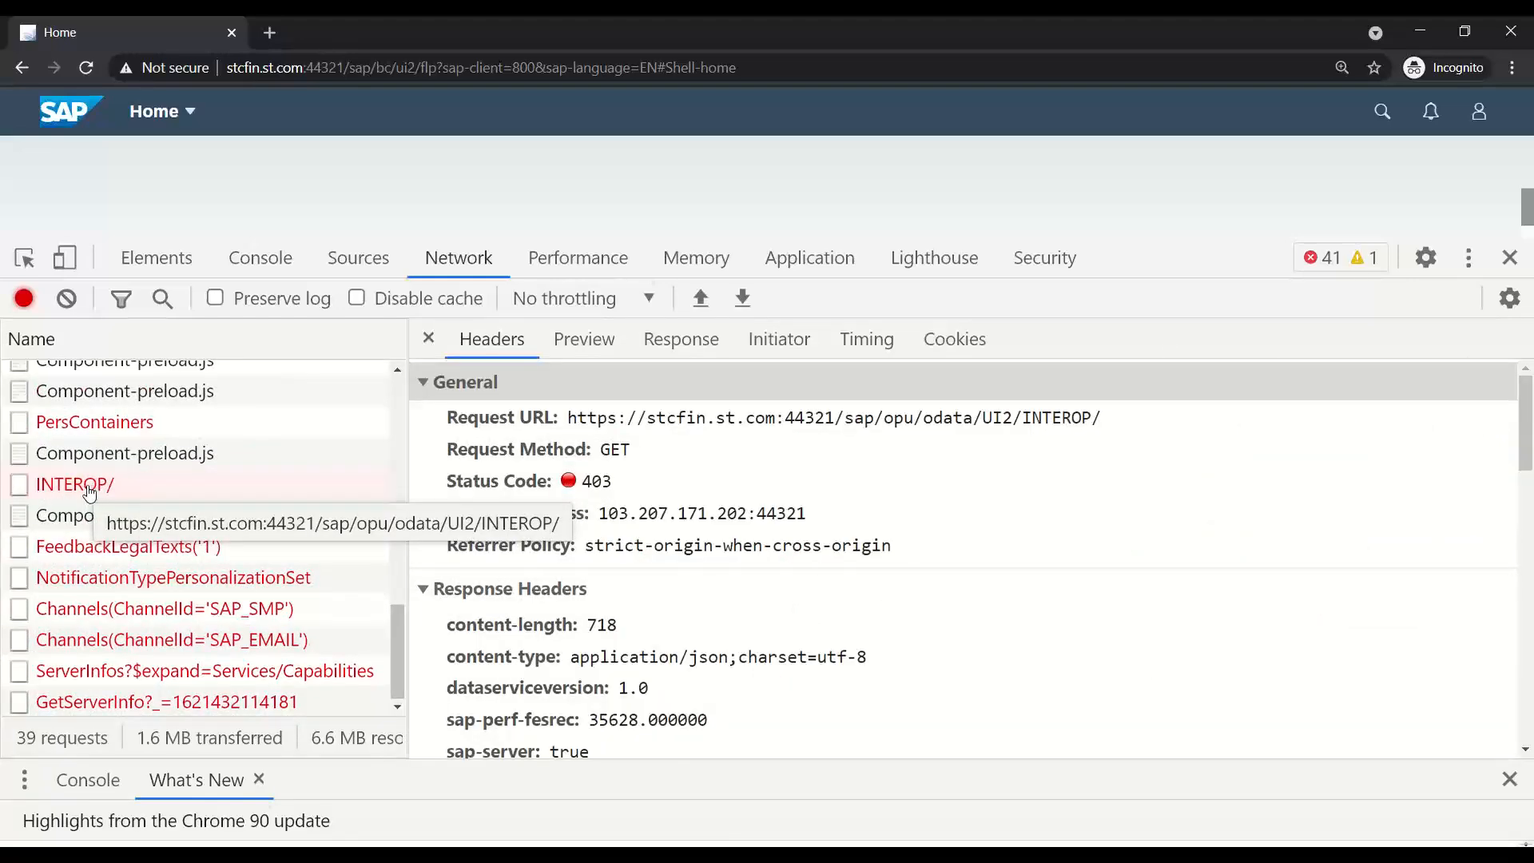
pyautogui.moveTo(982, 417); pyautogui.dragTo(1090, 416)
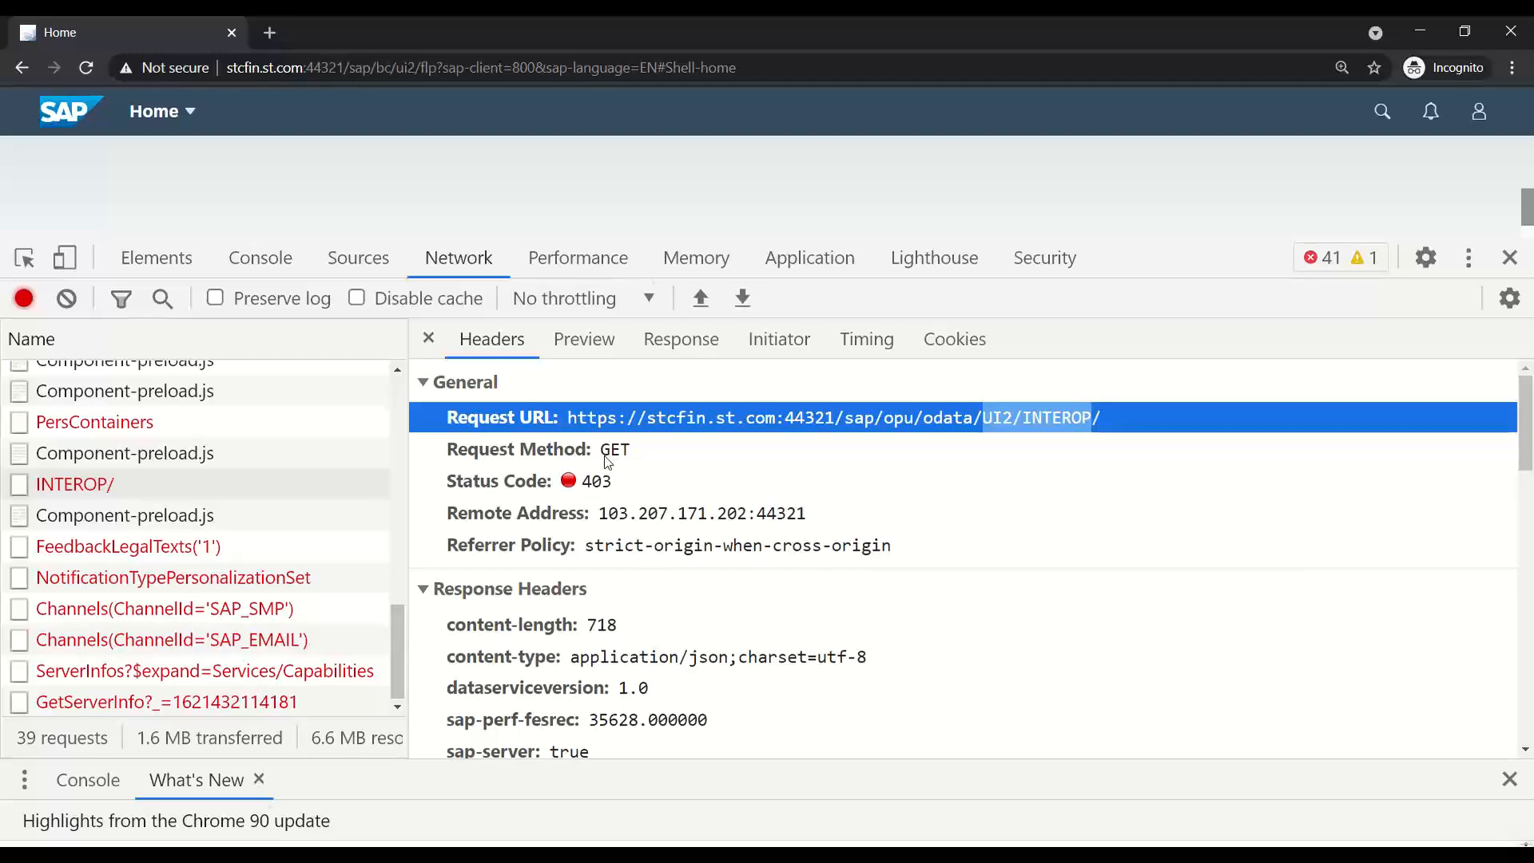
pyautogui.doubleClick(592, 484)
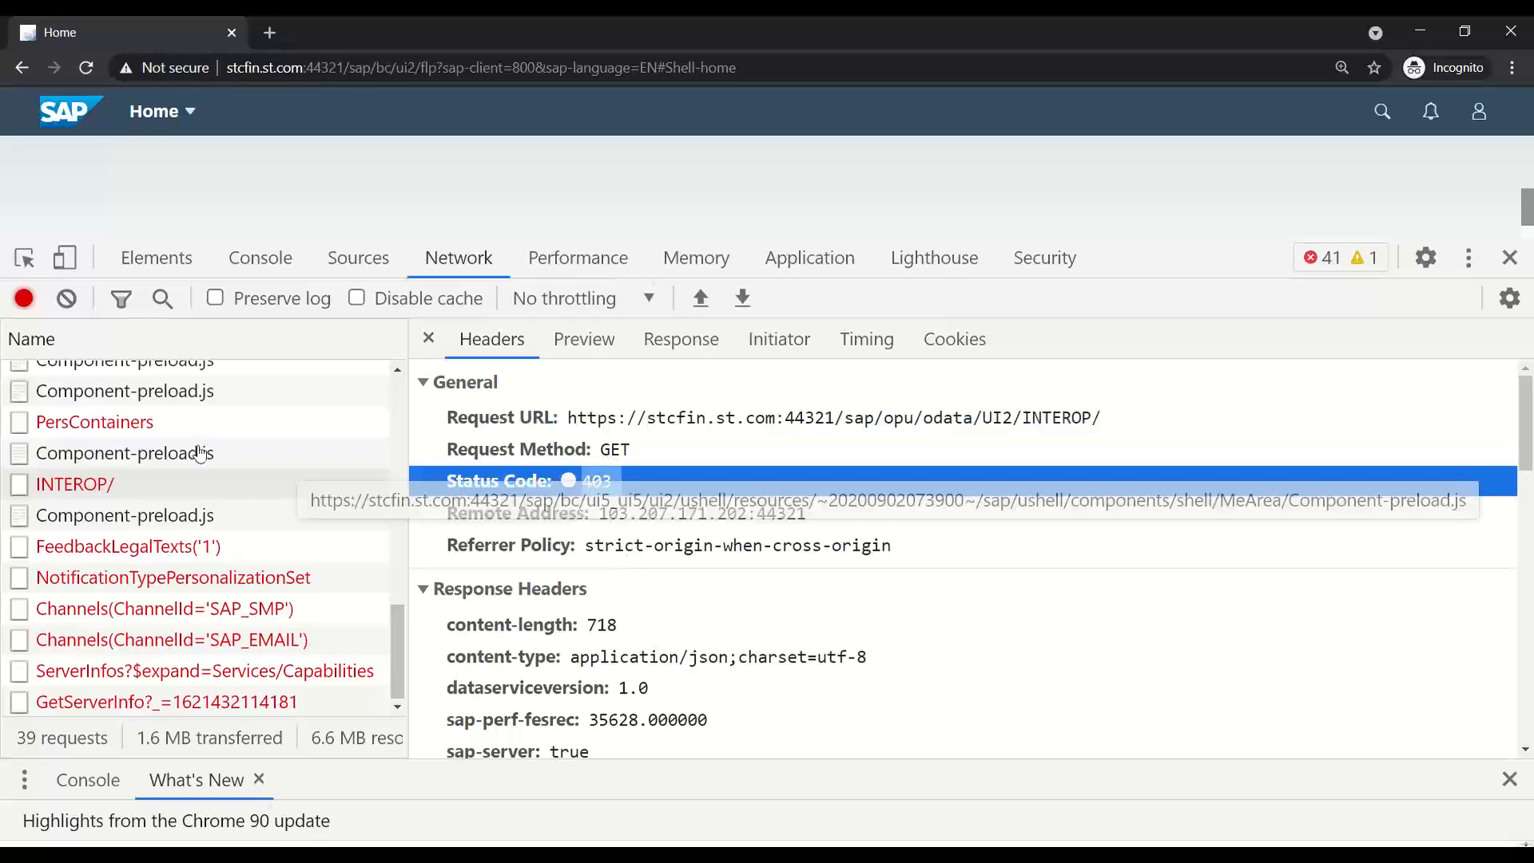
pyautogui.doubleClick(165, 485)
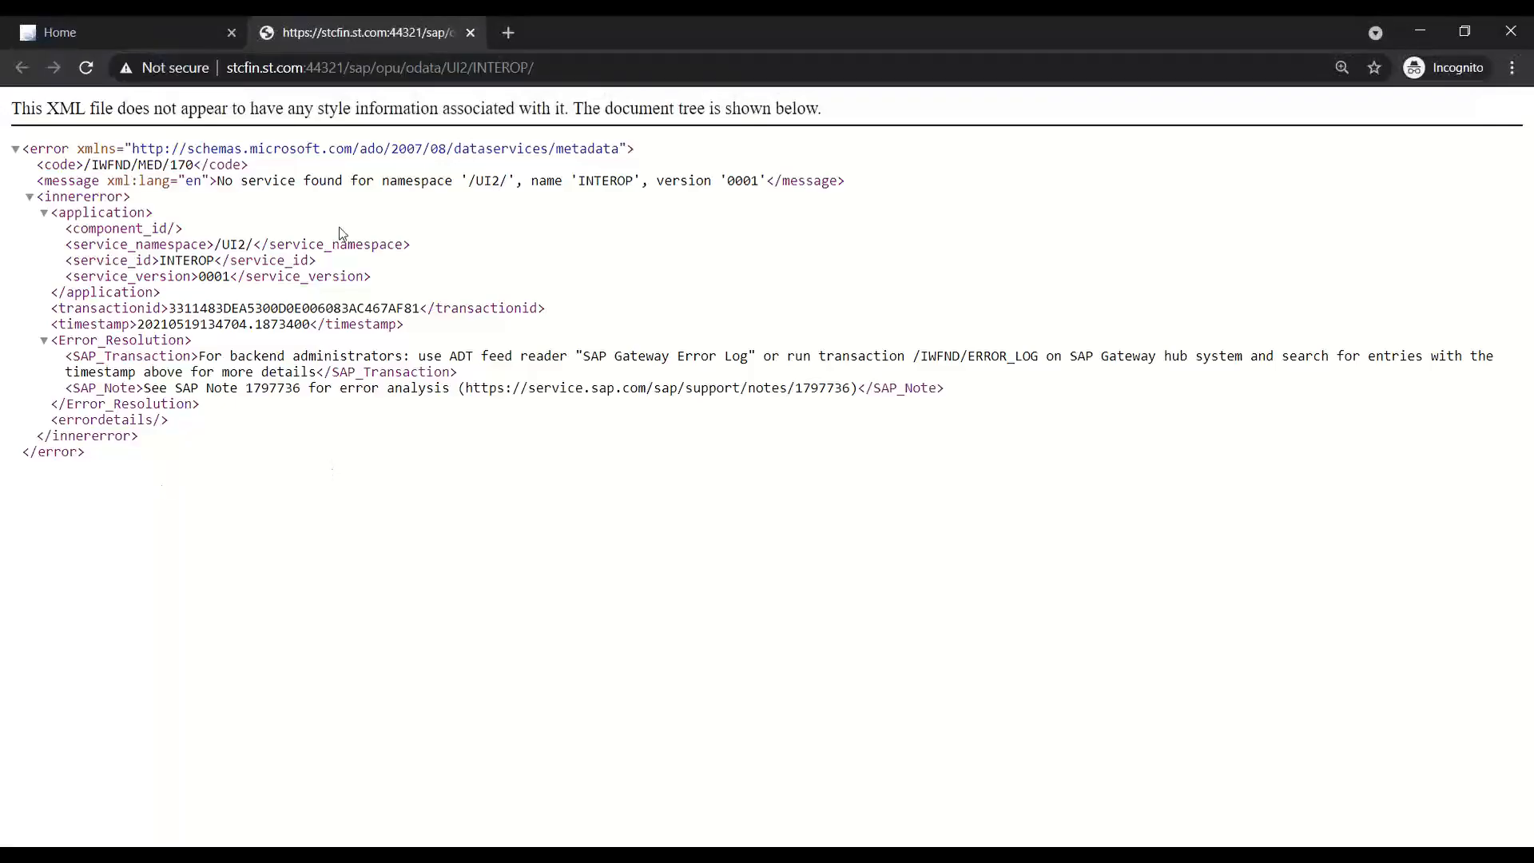
# - Zoom the XML error page to 150%, highlight the INTEROP not-found message, and return to the launchpad tab
pyautogui.hotkey('ctrl', '+')
pyautogui.hotkey('ctrl', '+')
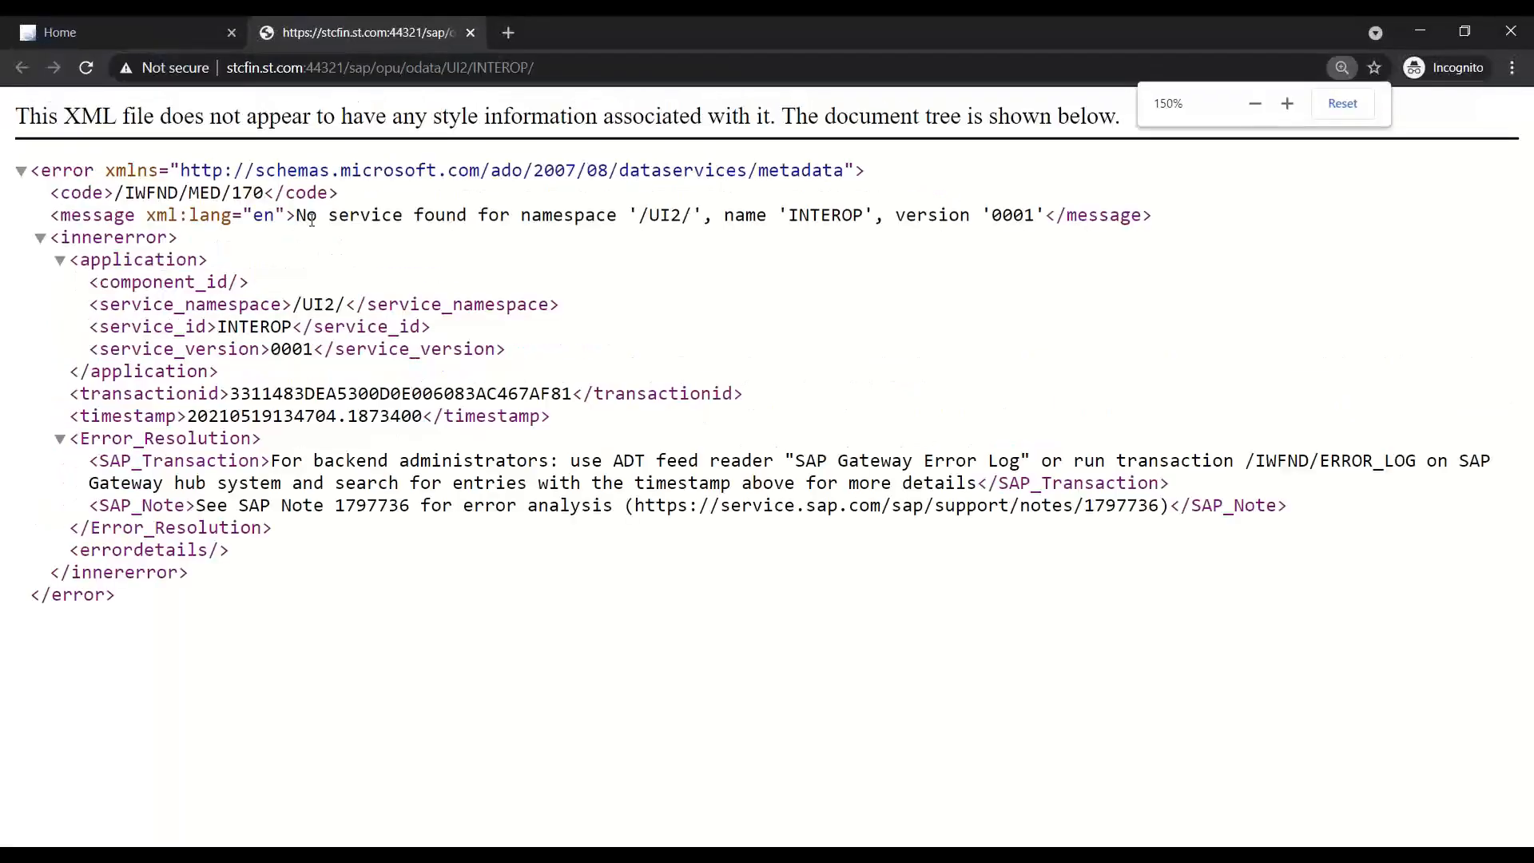
pyautogui.moveTo(297, 215); pyautogui.dragTo(1049, 215)
pyautogui.doubleClick(802, 215)
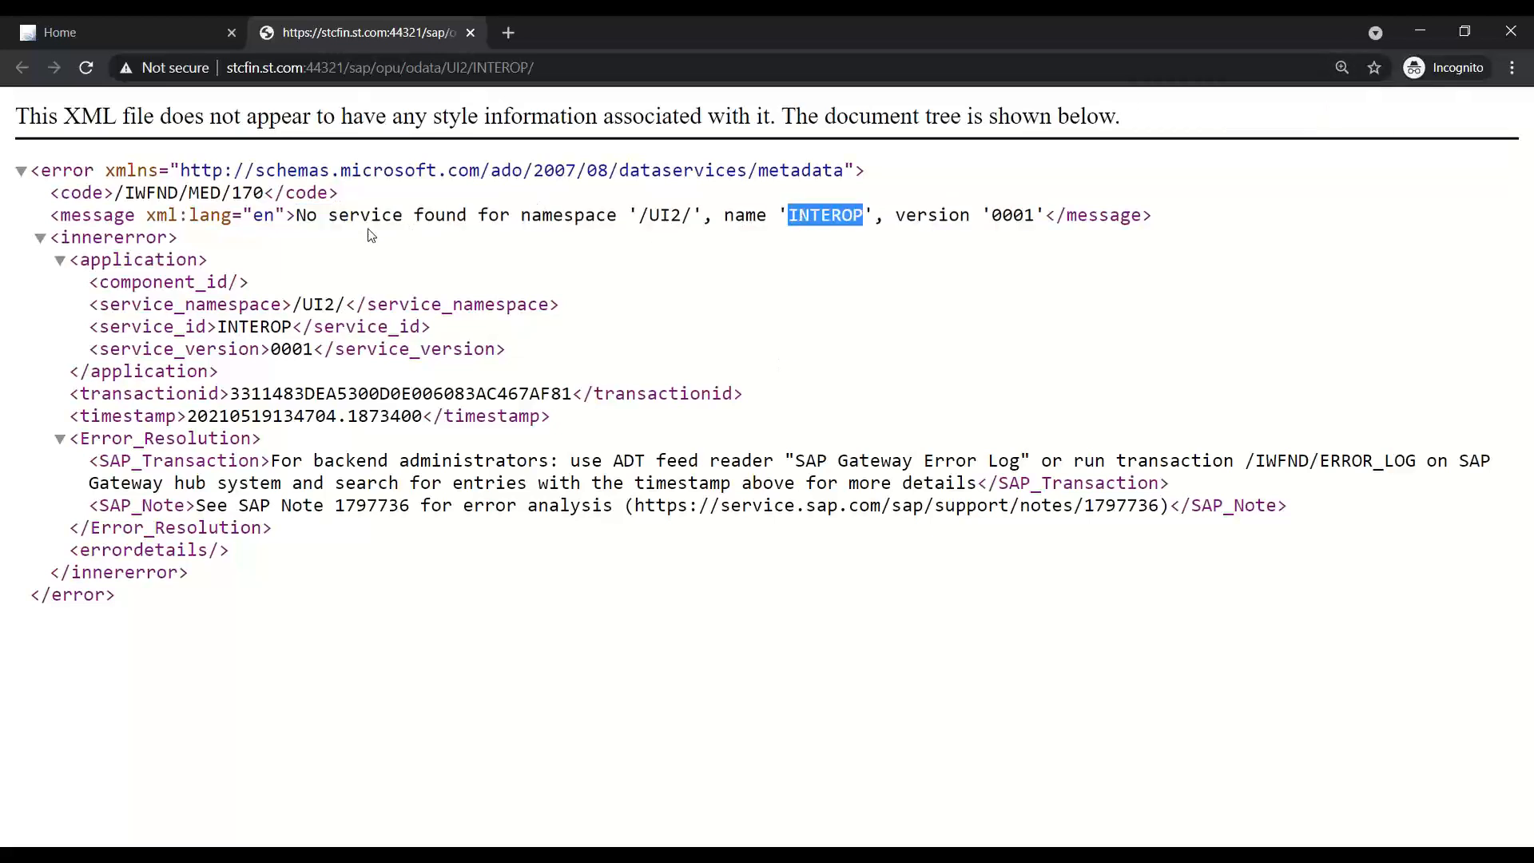
pyautogui.moveTo(330, 201); pyautogui.dragTo(607, 211)
pyautogui.click(564, 289)
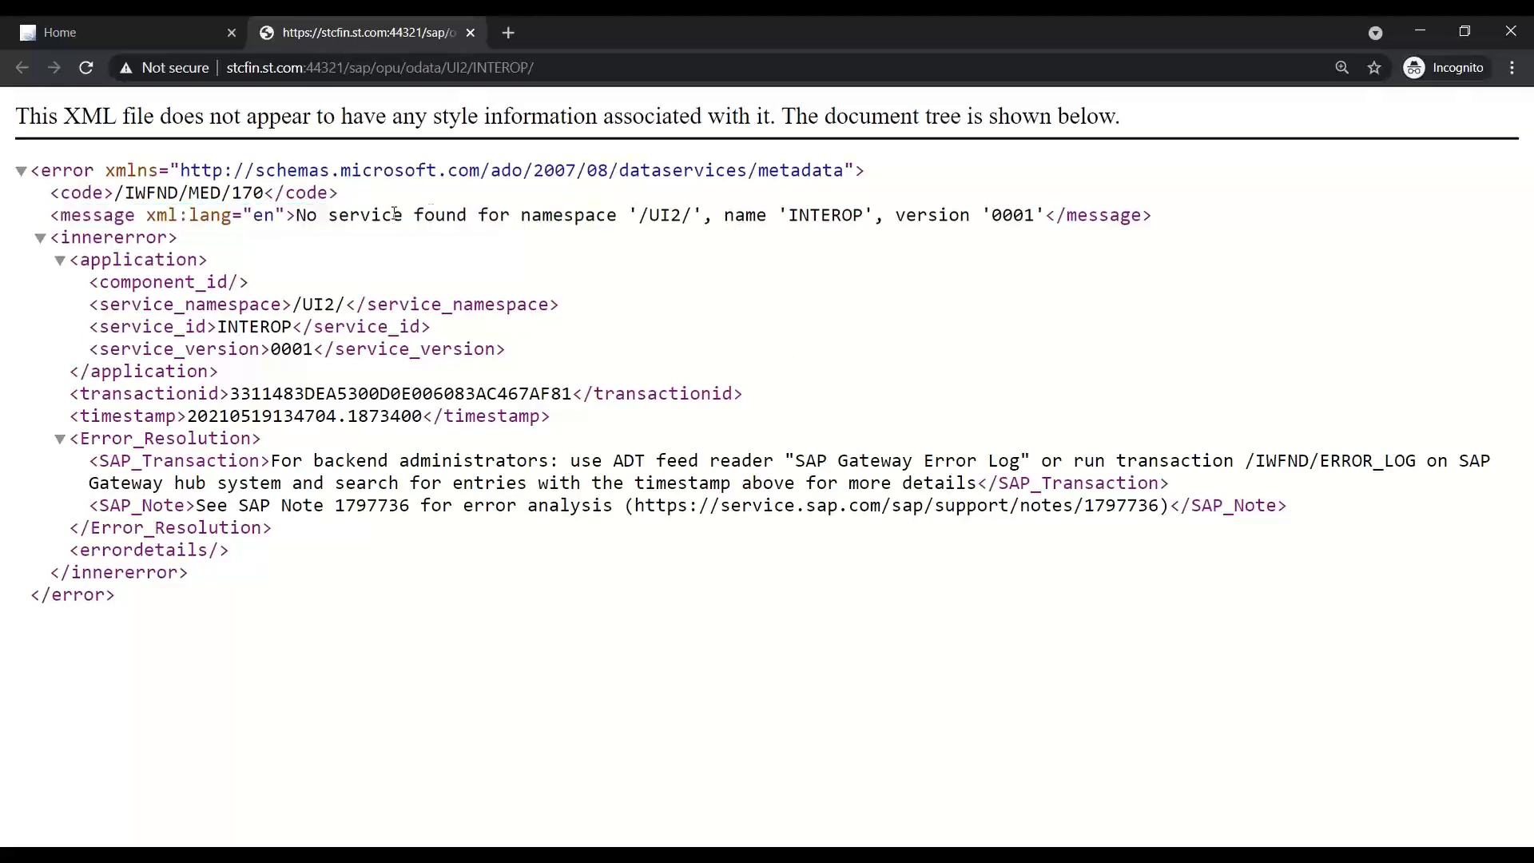
pyautogui.moveTo(299, 217); pyautogui.dragTo(1049, 217)
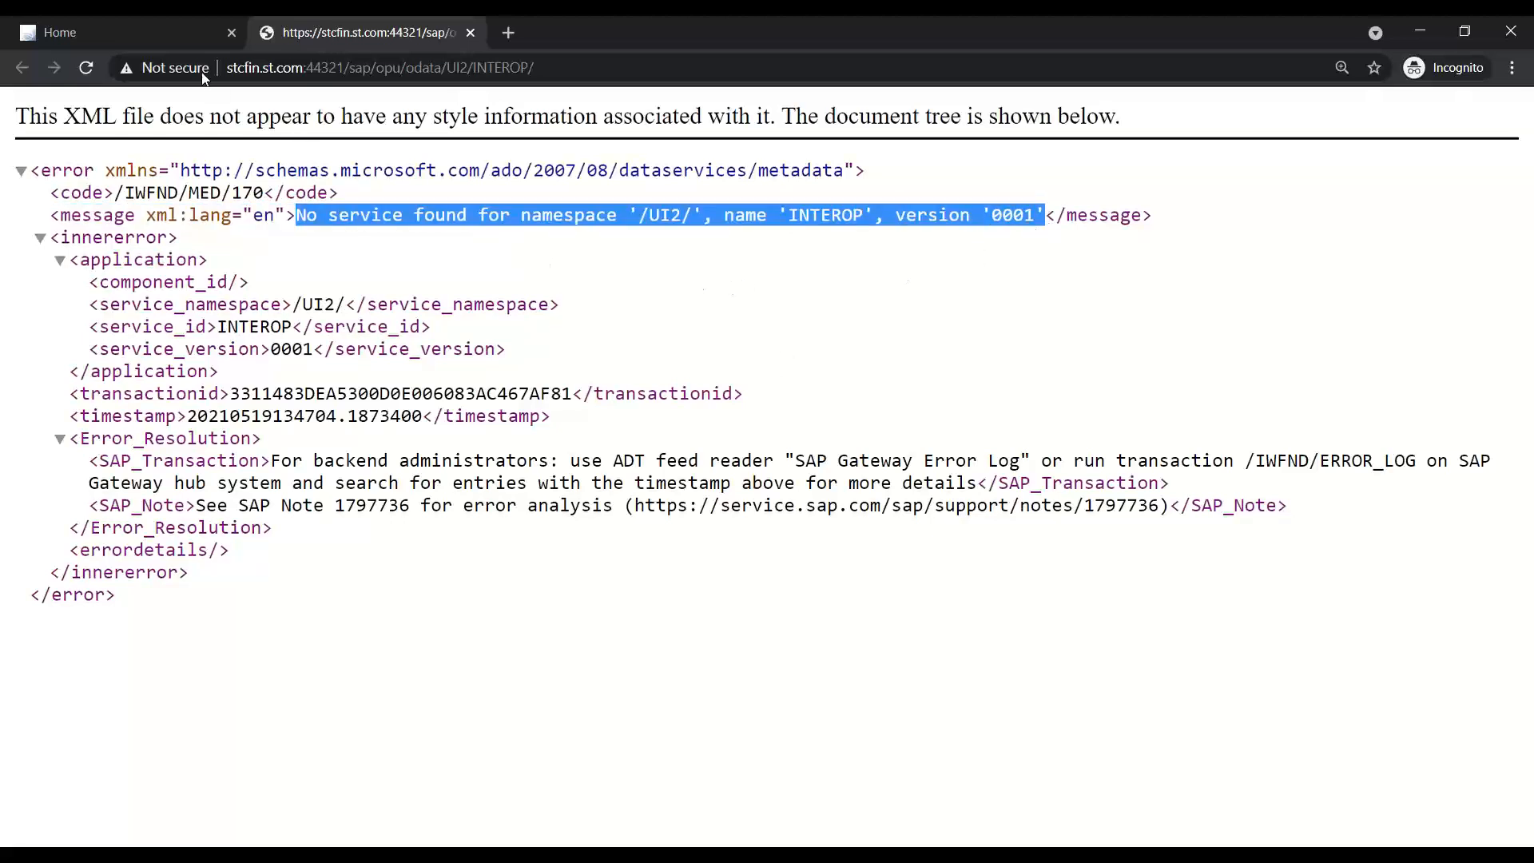
pyautogui.click(180, 30)
# - Inspect the 403 PersContainers POST, highlighting the UI2/INTEROP part of its URL
pyautogui.click(152, 402)
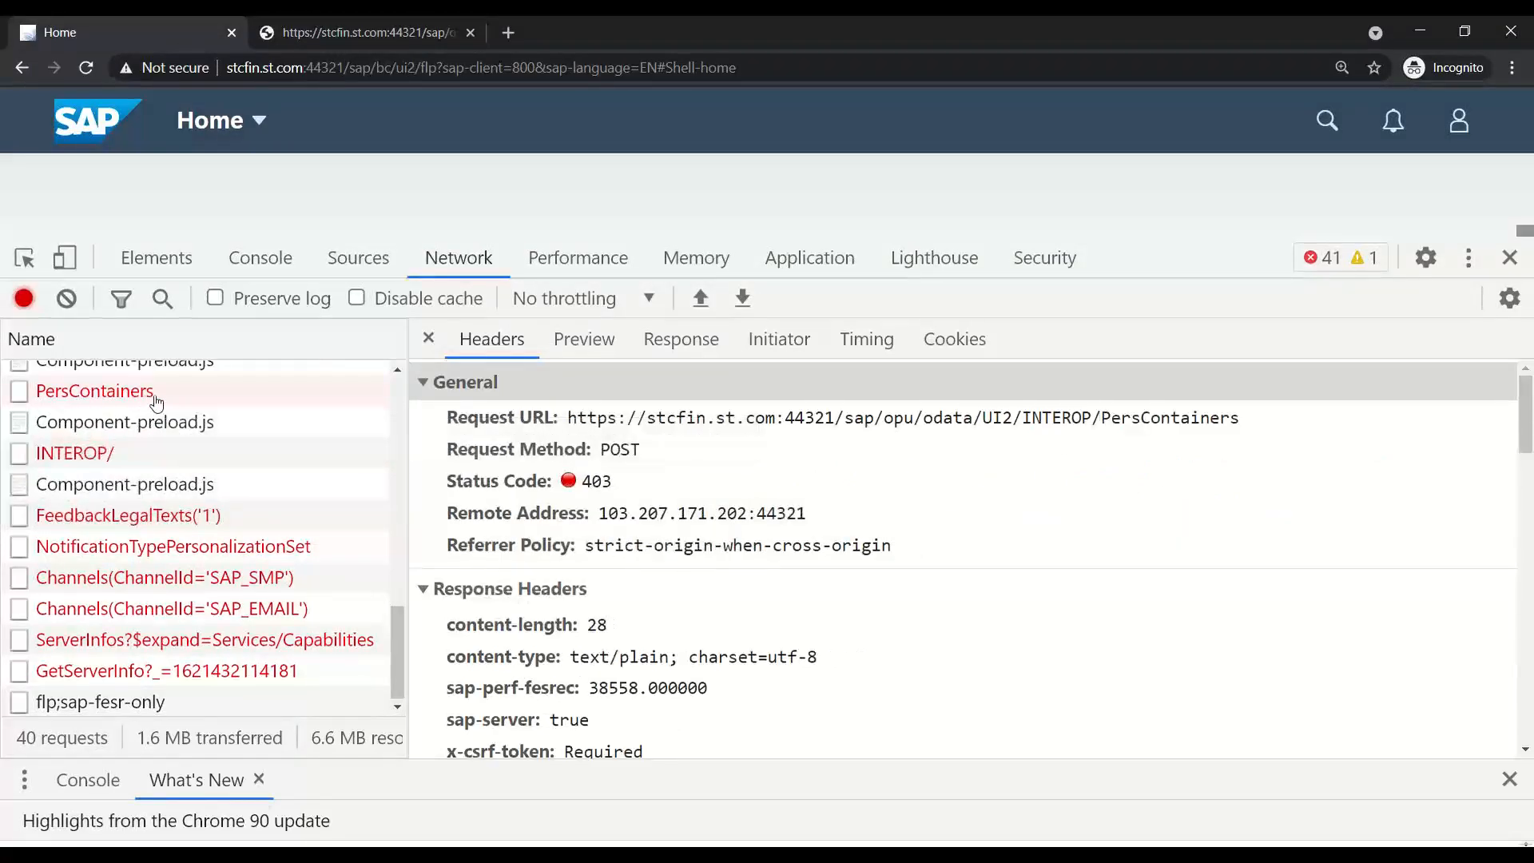
pyautogui.moveTo(993, 418); pyautogui.dragTo(1096, 427)
pyautogui.scroll(5, 231, 547)
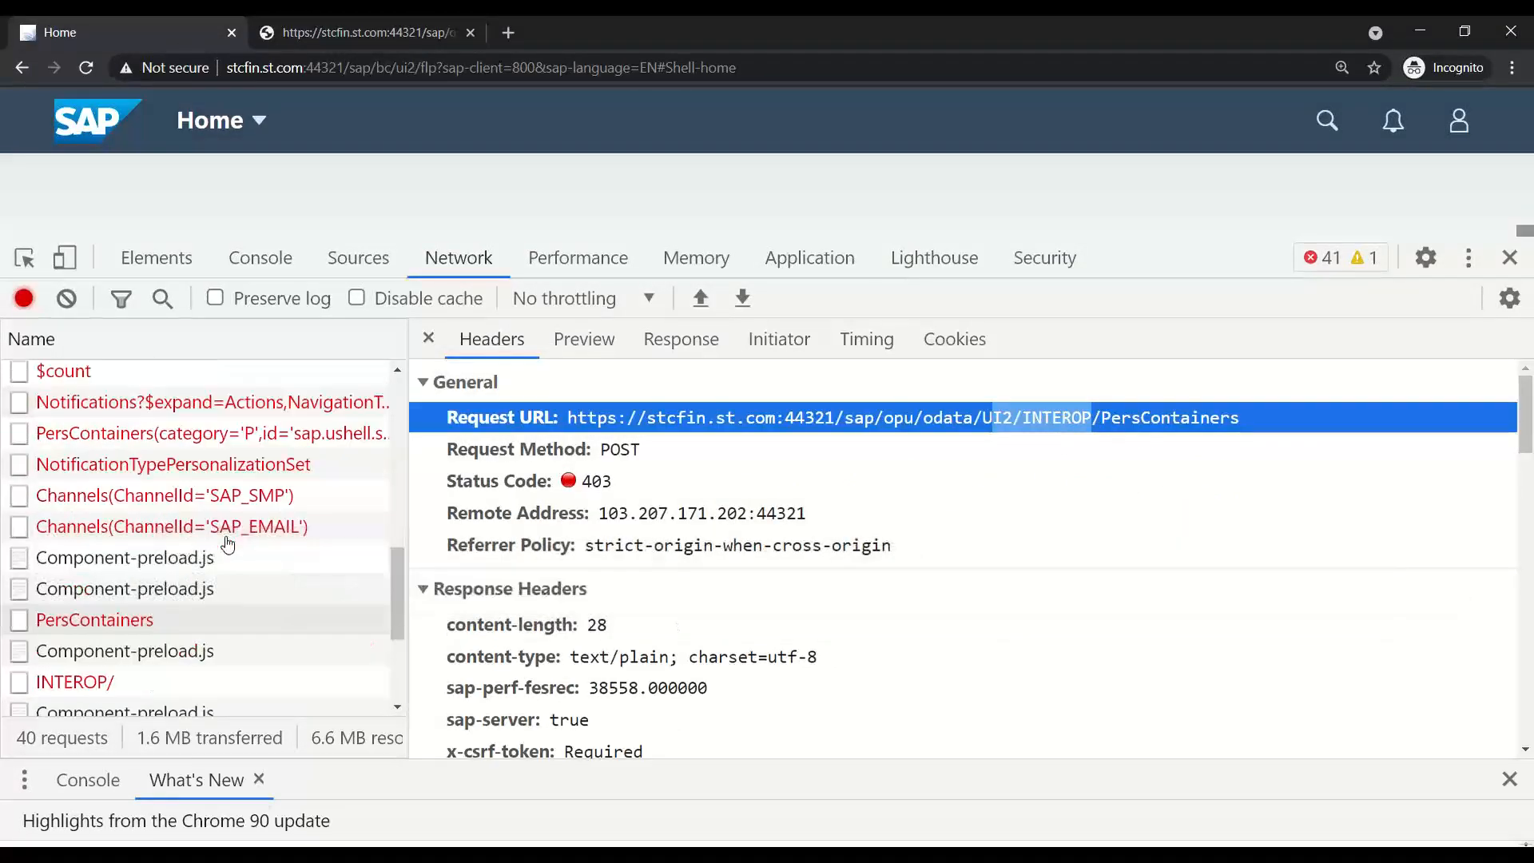
pyautogui.scroll(-5, 244, 560)
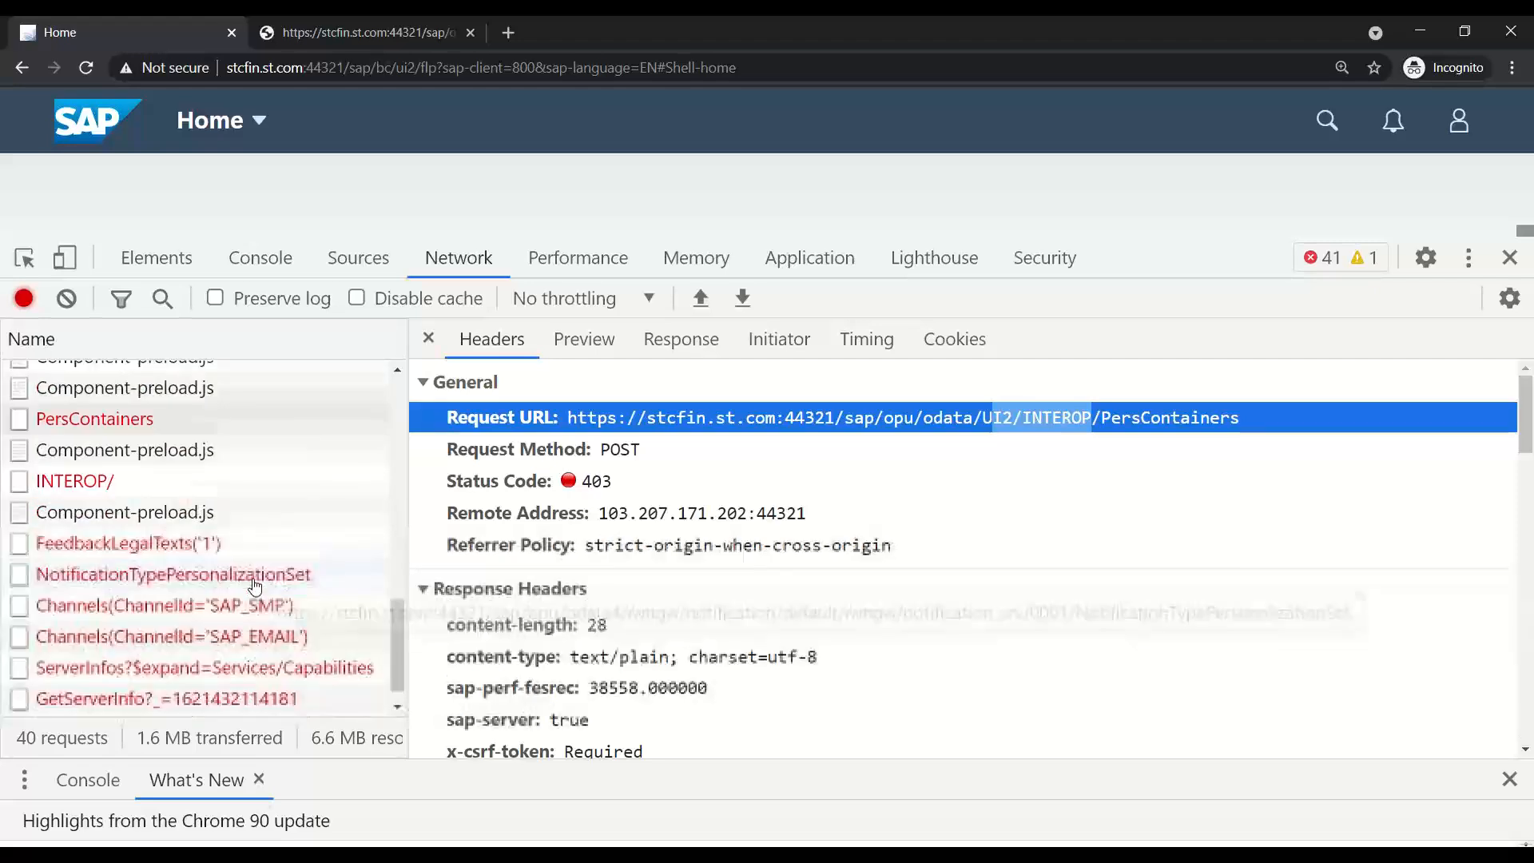
# - Inspect the GetServerInfo, ServerInfos, SAP_EMAIL, SAP_SMP and NotificationTypePersonalizationSet requests
pyautogui.click(306, 675)
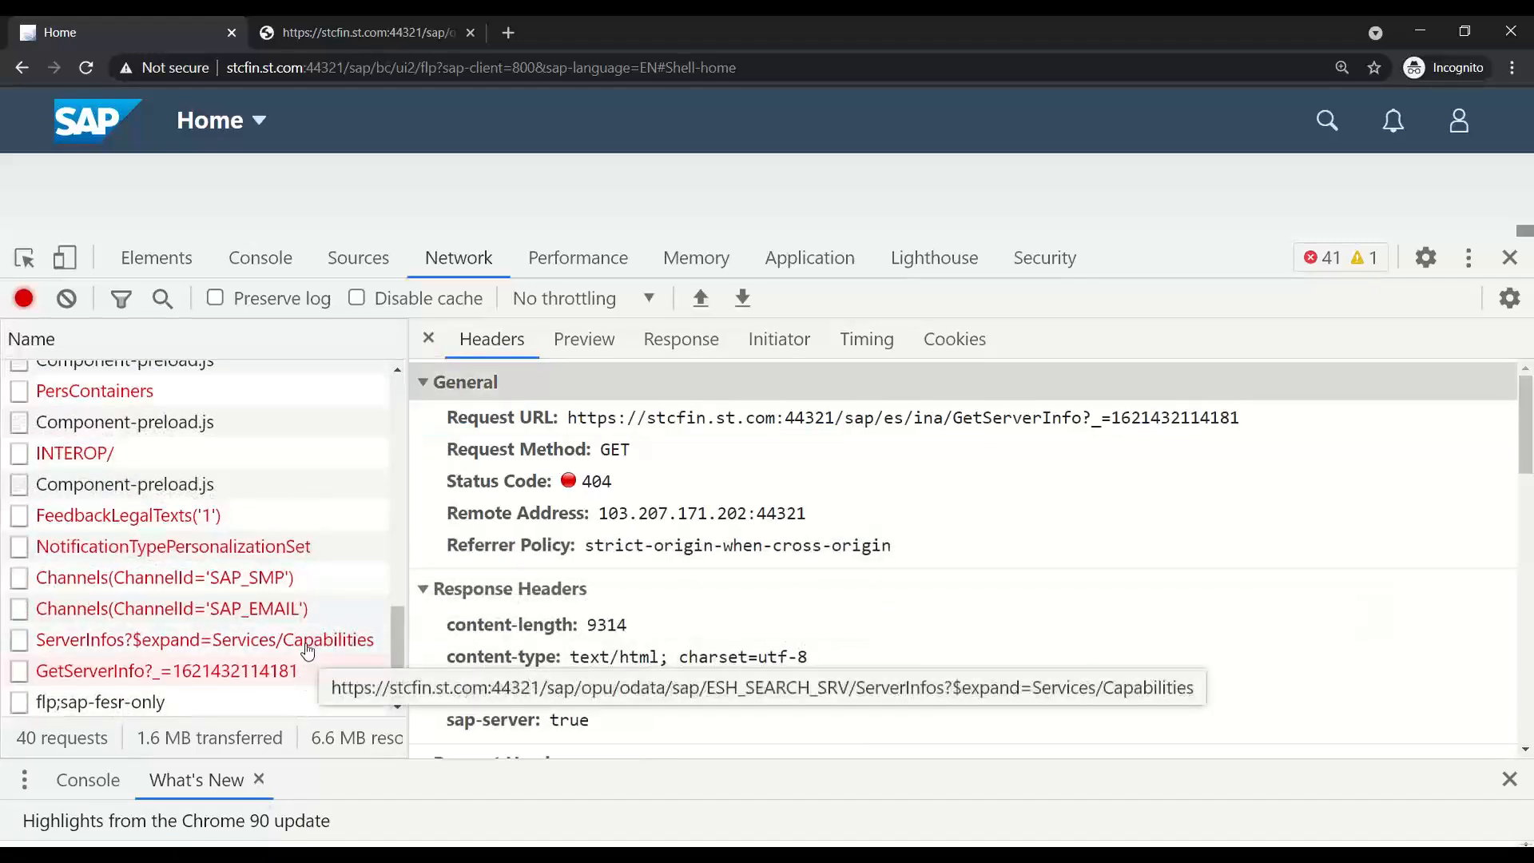
pyautogui.click(313, 637)
pyautogui.click(313, 611)
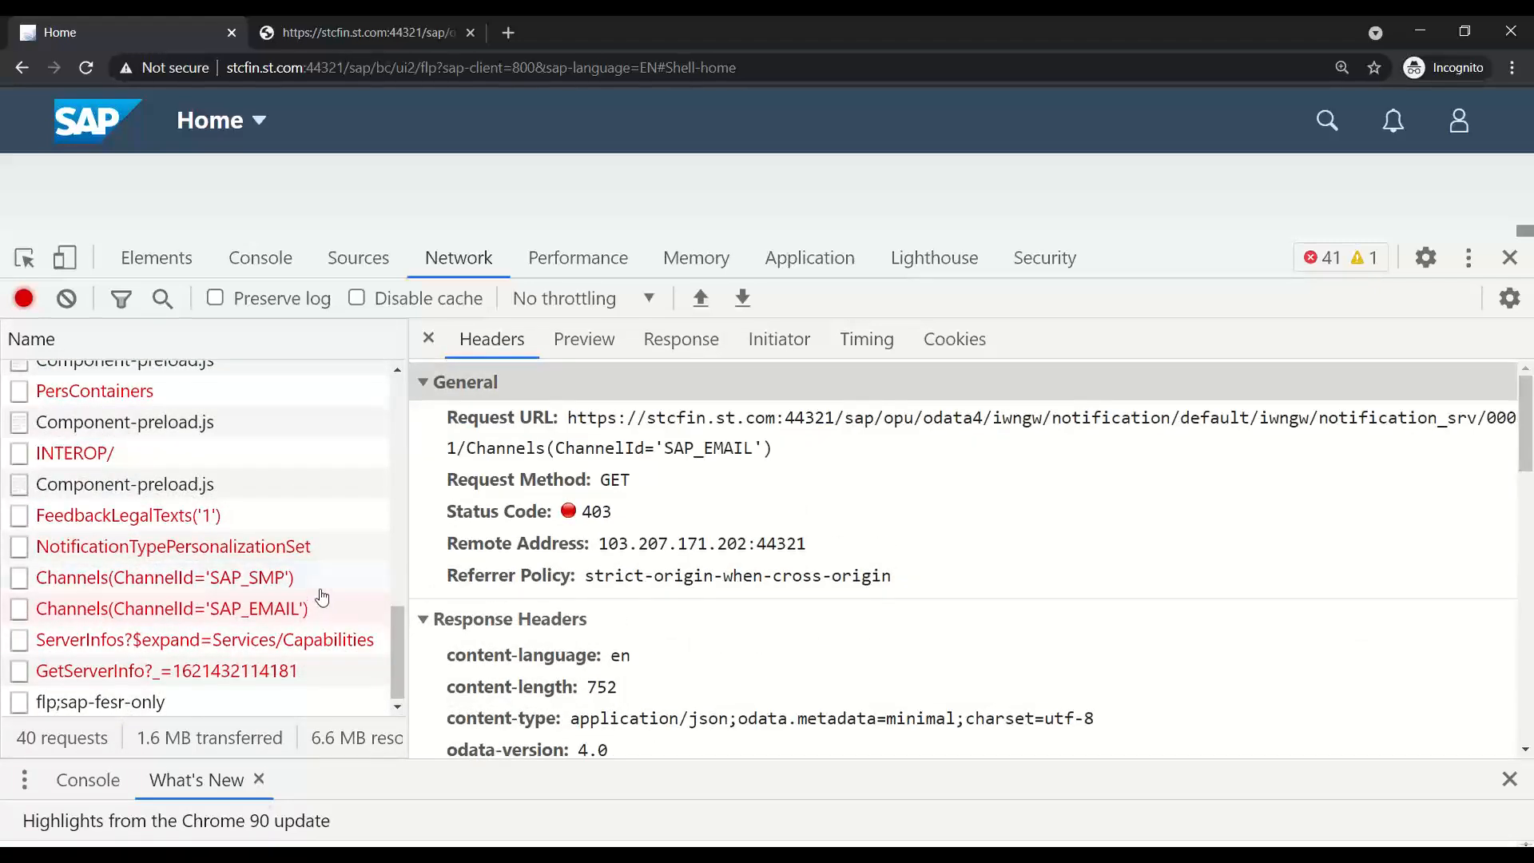
pyautogui.click(320, 579)
pyautogui.click(317, 548)
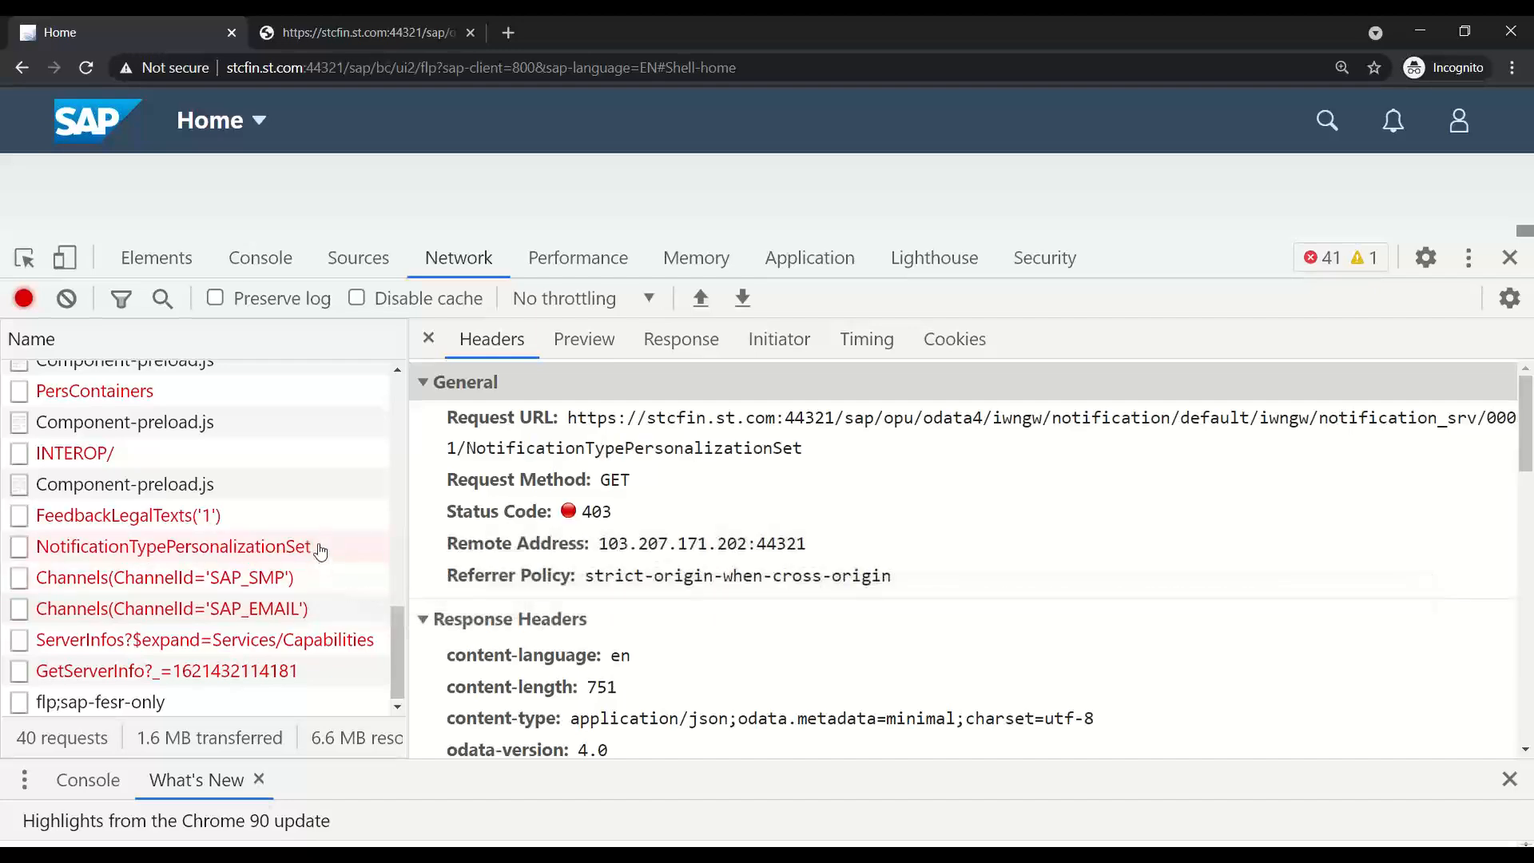
# - Check the PersContainers flp.settings request, then close DevTools and switch to SAP GUI
pyautogui.scroll(3, 318, 544)
pyautogui.scroll(5, 317, 548)
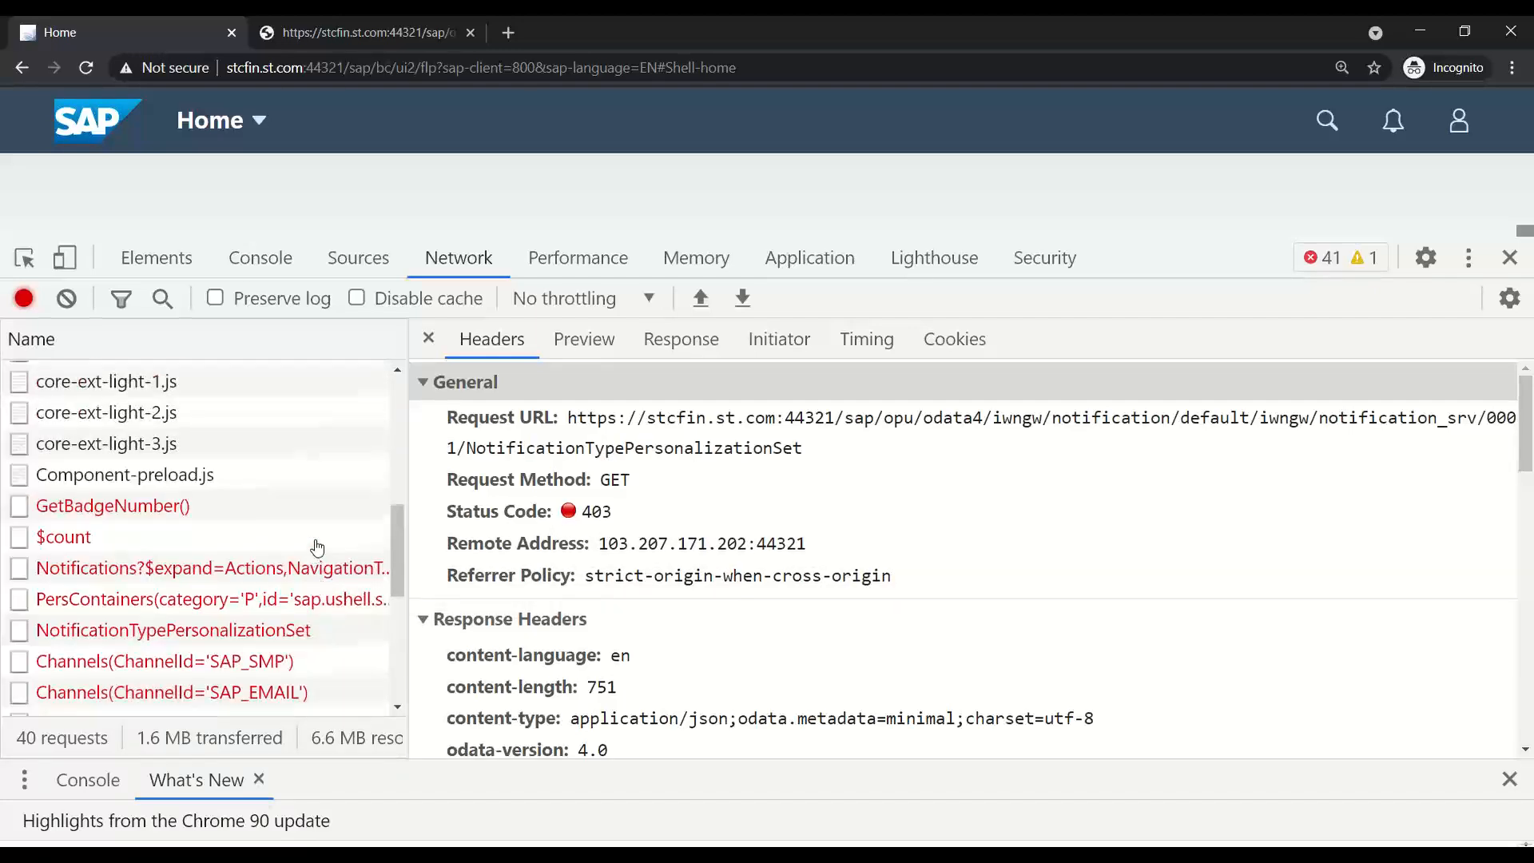
pyautogui.scroll(1, 317, 545)
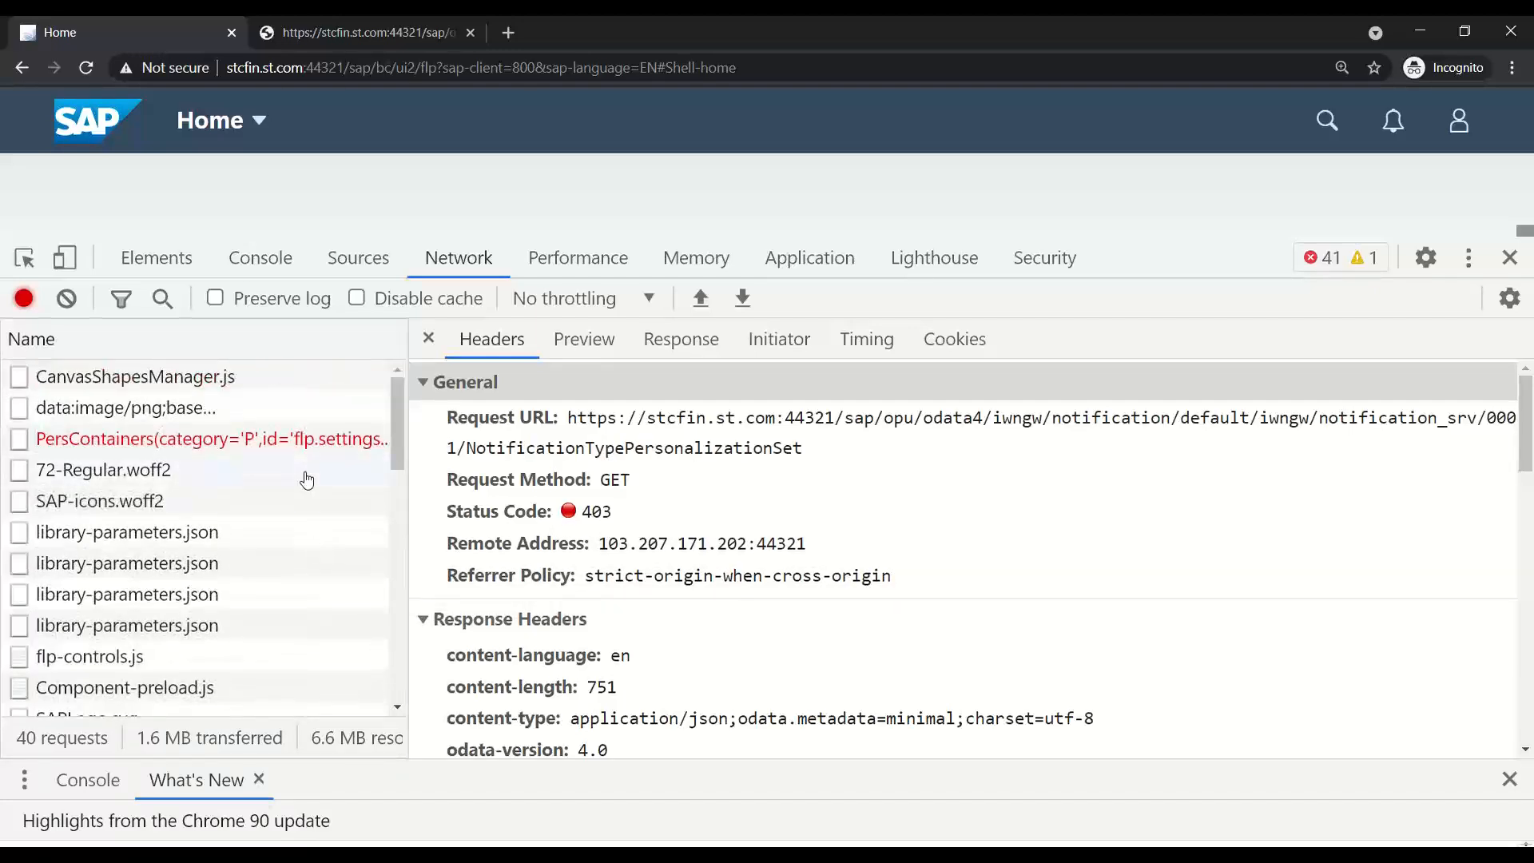
pyautogui.click(318, 439)
pyautogui.scroll(-8, 288, 663)
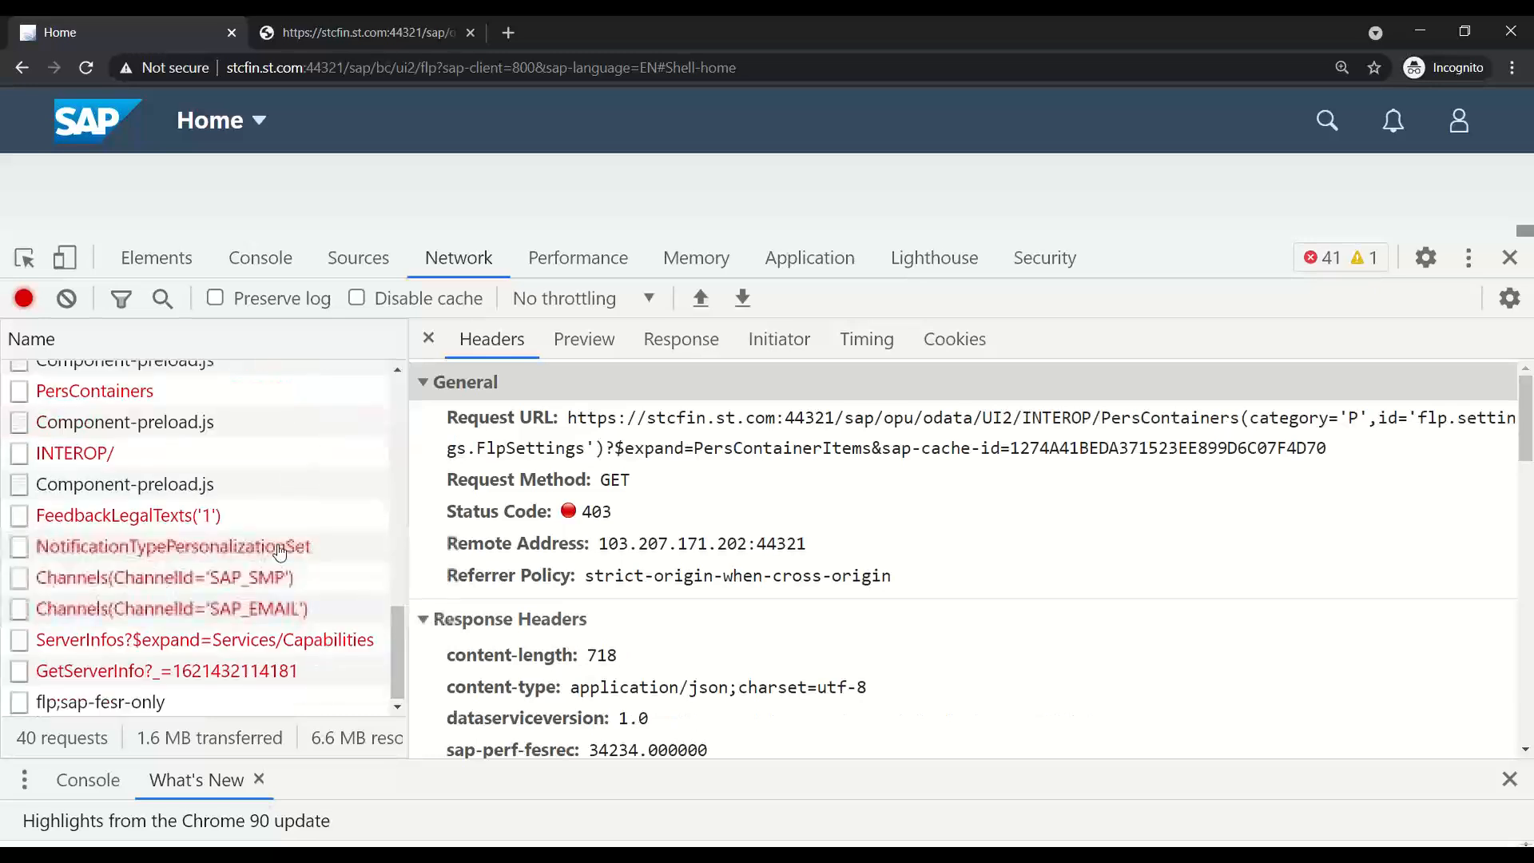
pyautogui.click(1509, 257)
pyautogui.hotkey('alt', 'Tab')
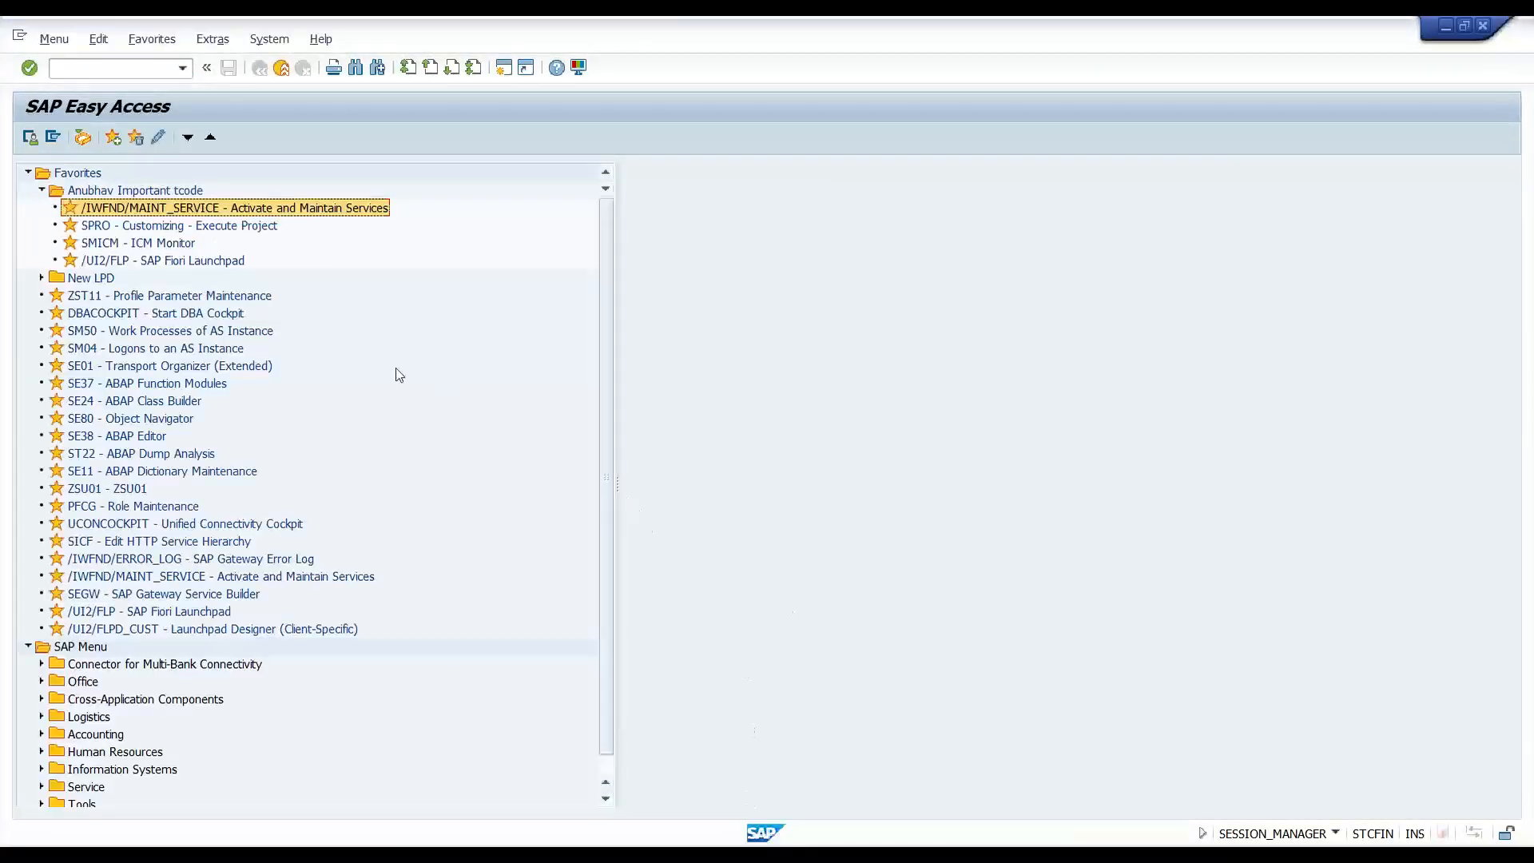
# - Launch /IWFND/MAINT_SERVICE from Favorites and start Add Service with system alias LOCAL
pyautogui.doubleClick(154, 210)
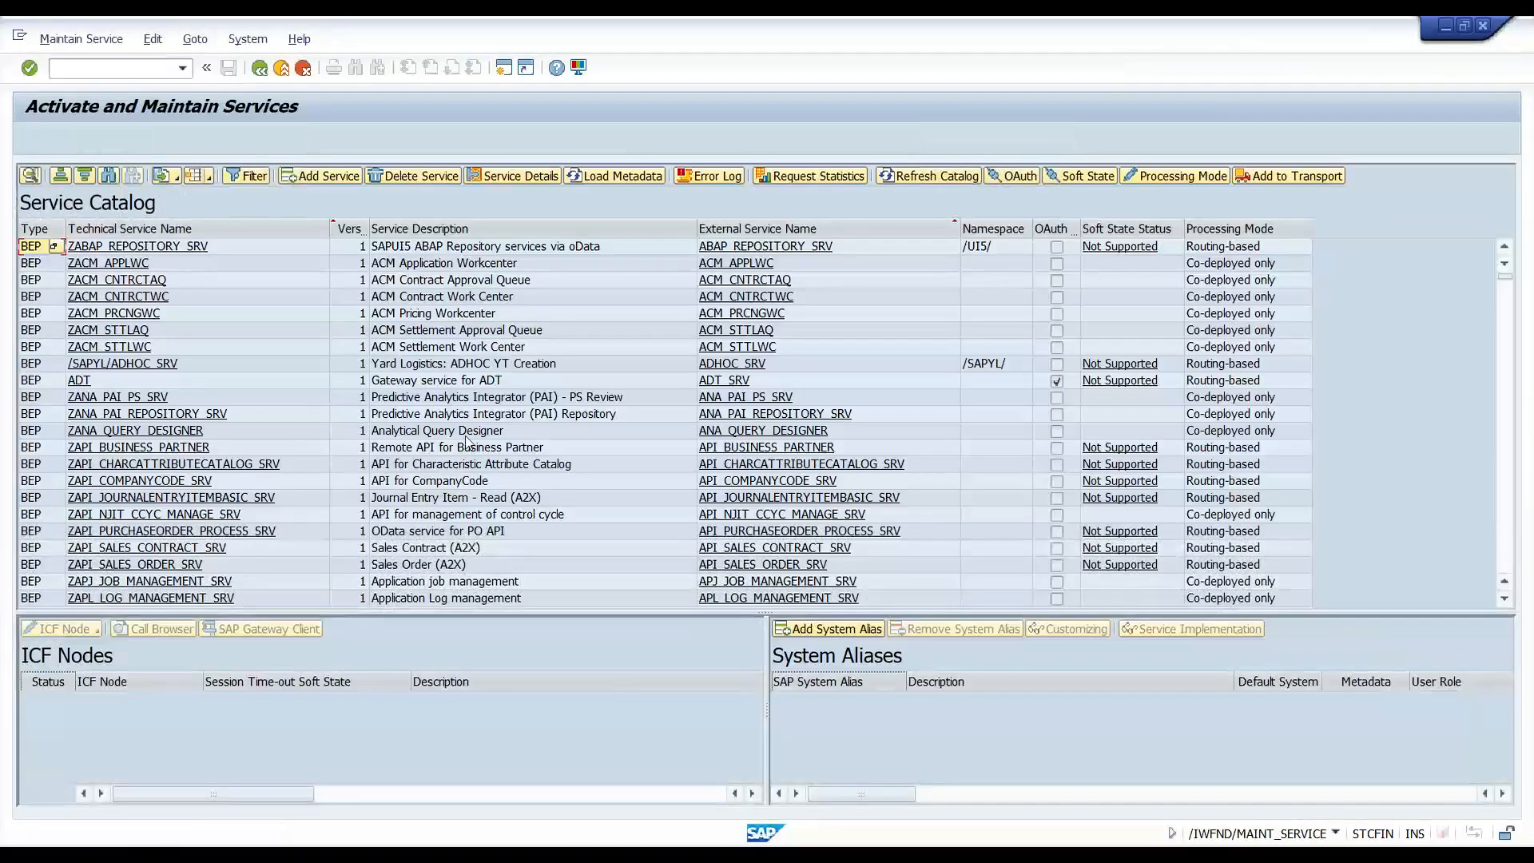
pyautogui.click(320, 181)
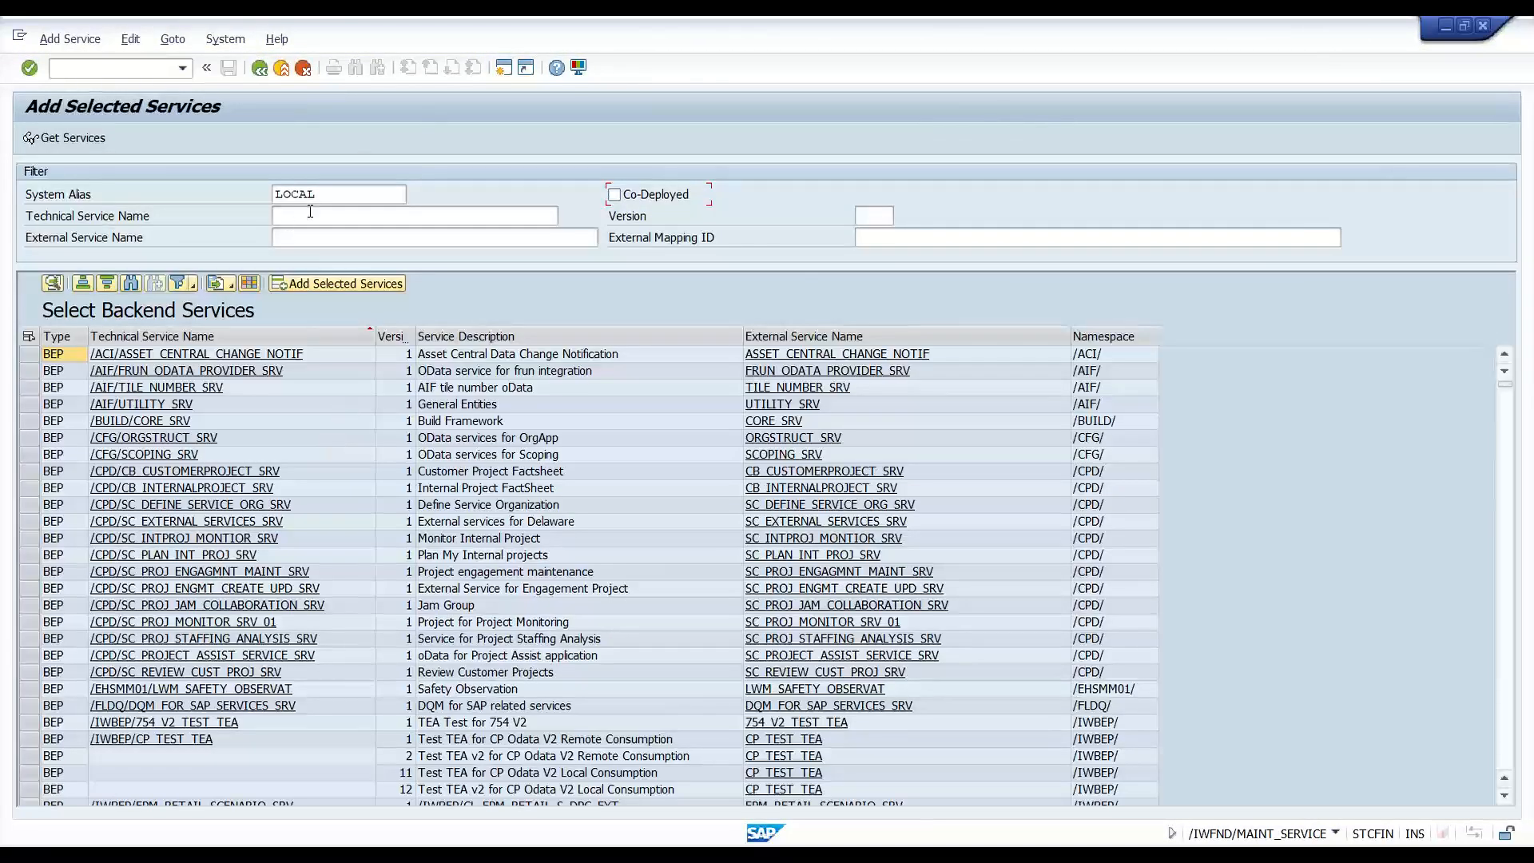
pyautogui.doubleClick(309, 195)
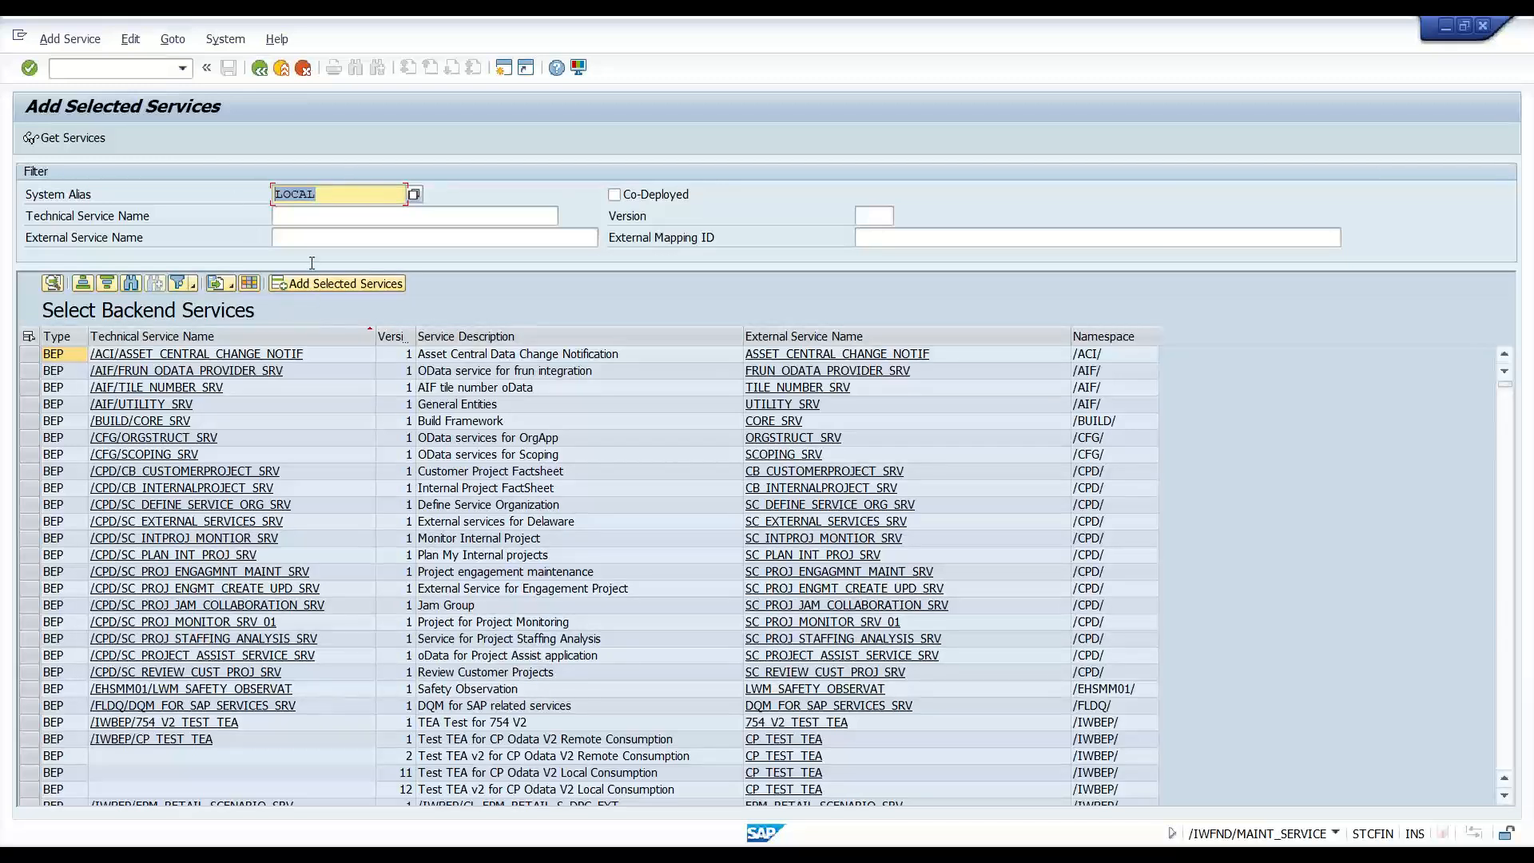
# - Filter backend services by external name 'interop' and add the /UI2/INTEROP service
pyautogui.click(324, 240)
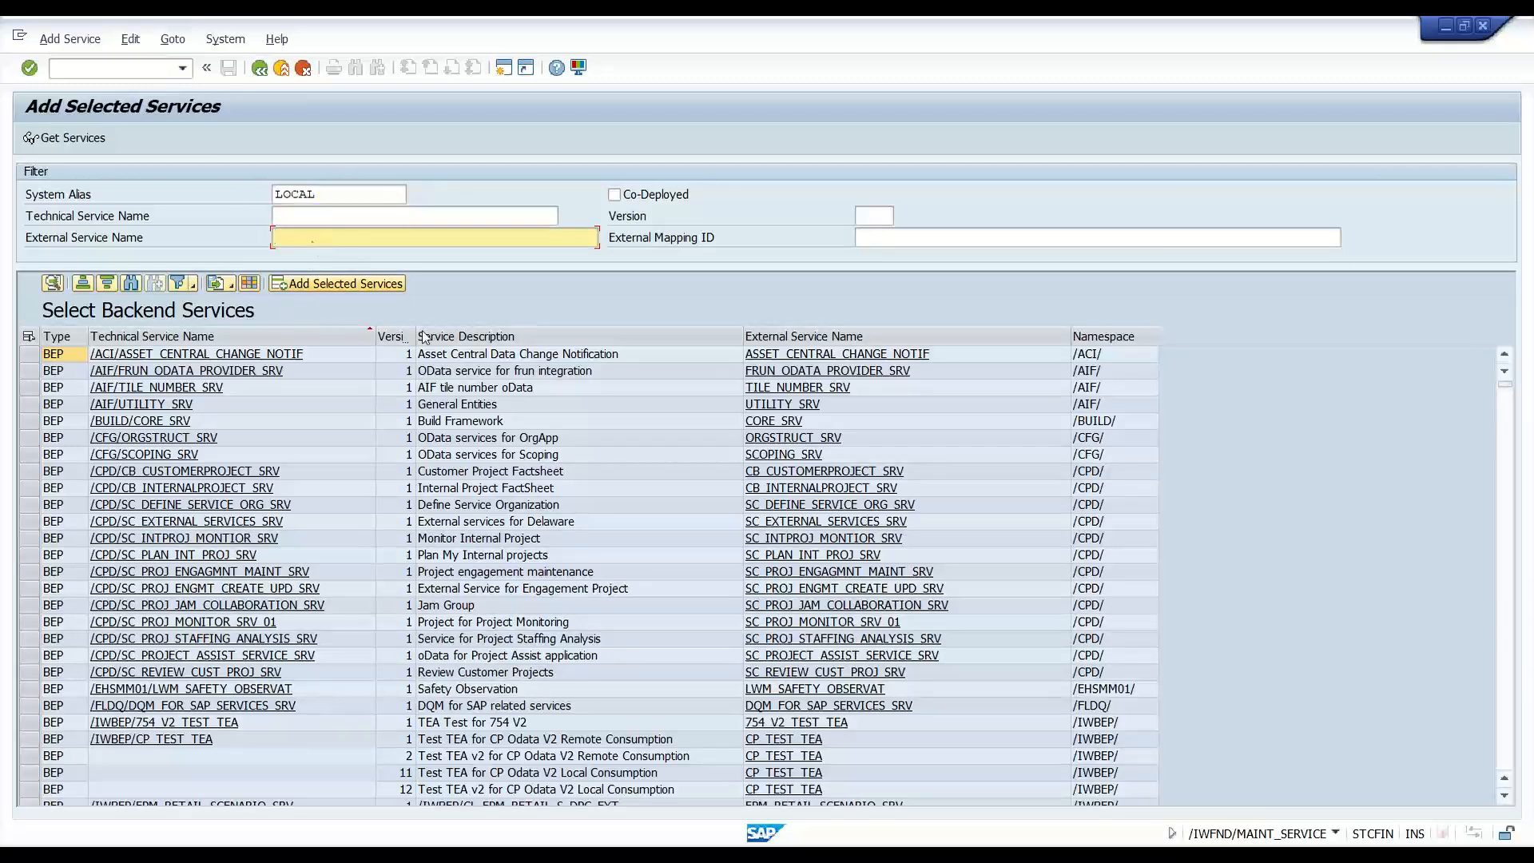
pyautogui.write('in')
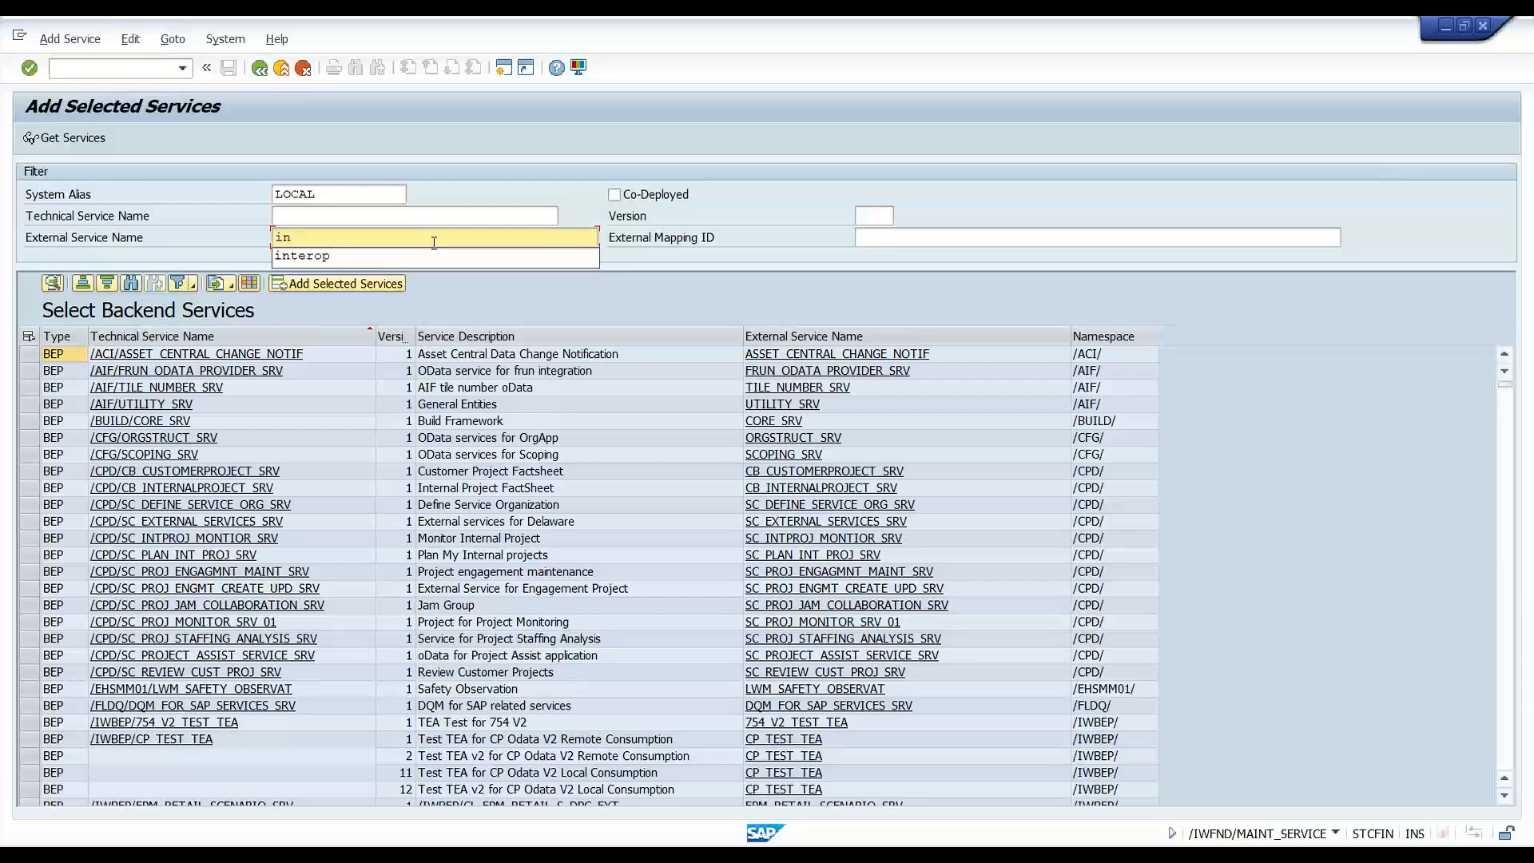
pyautogui.write('terop')
pyautogui.press('Return')
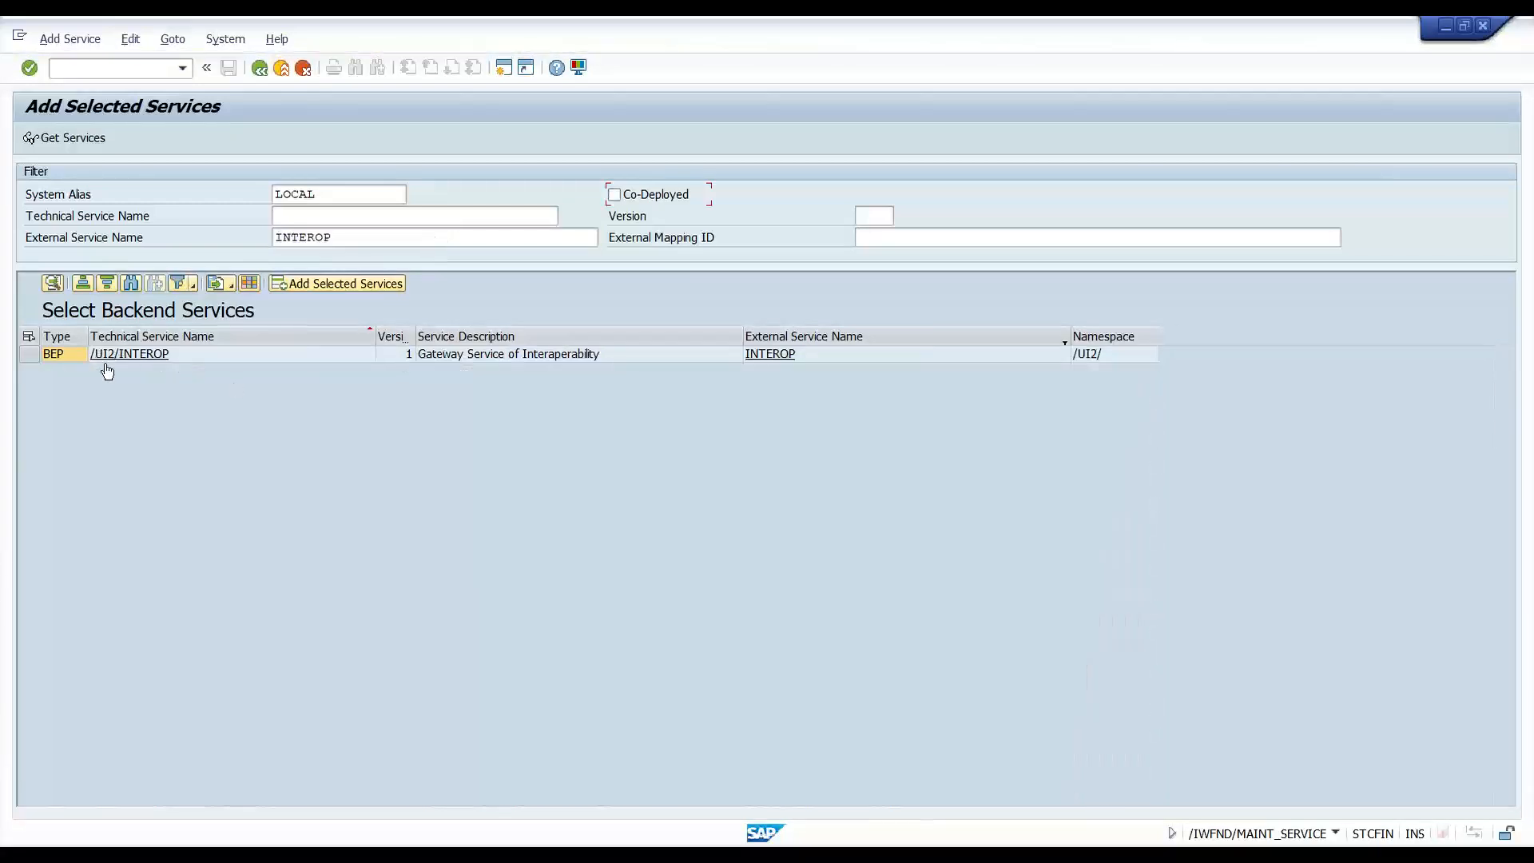
pyautogui.click(27, 353)
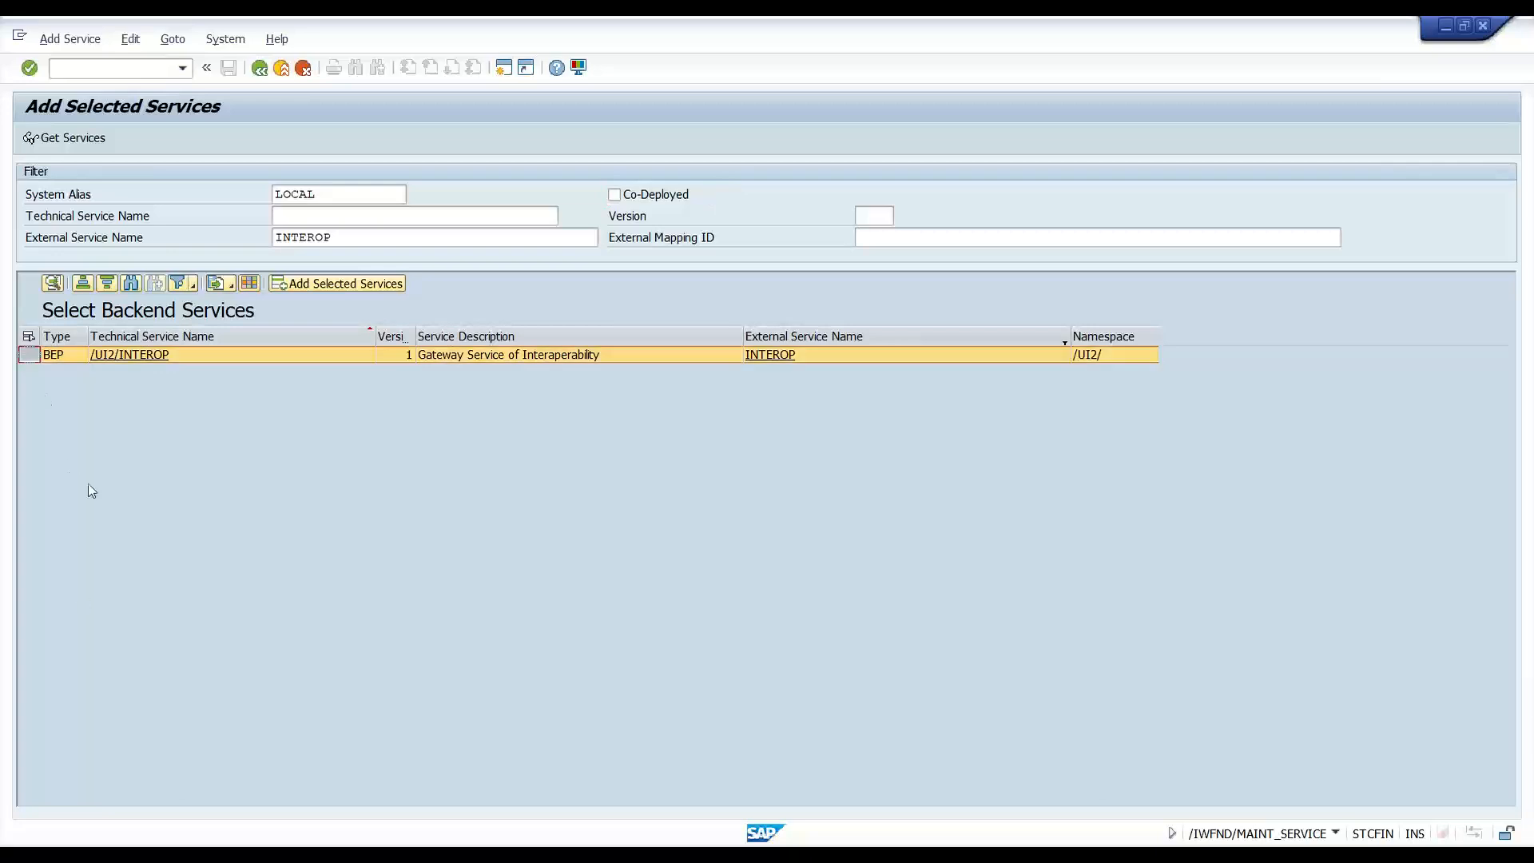
pyautogui.click(299, 286)
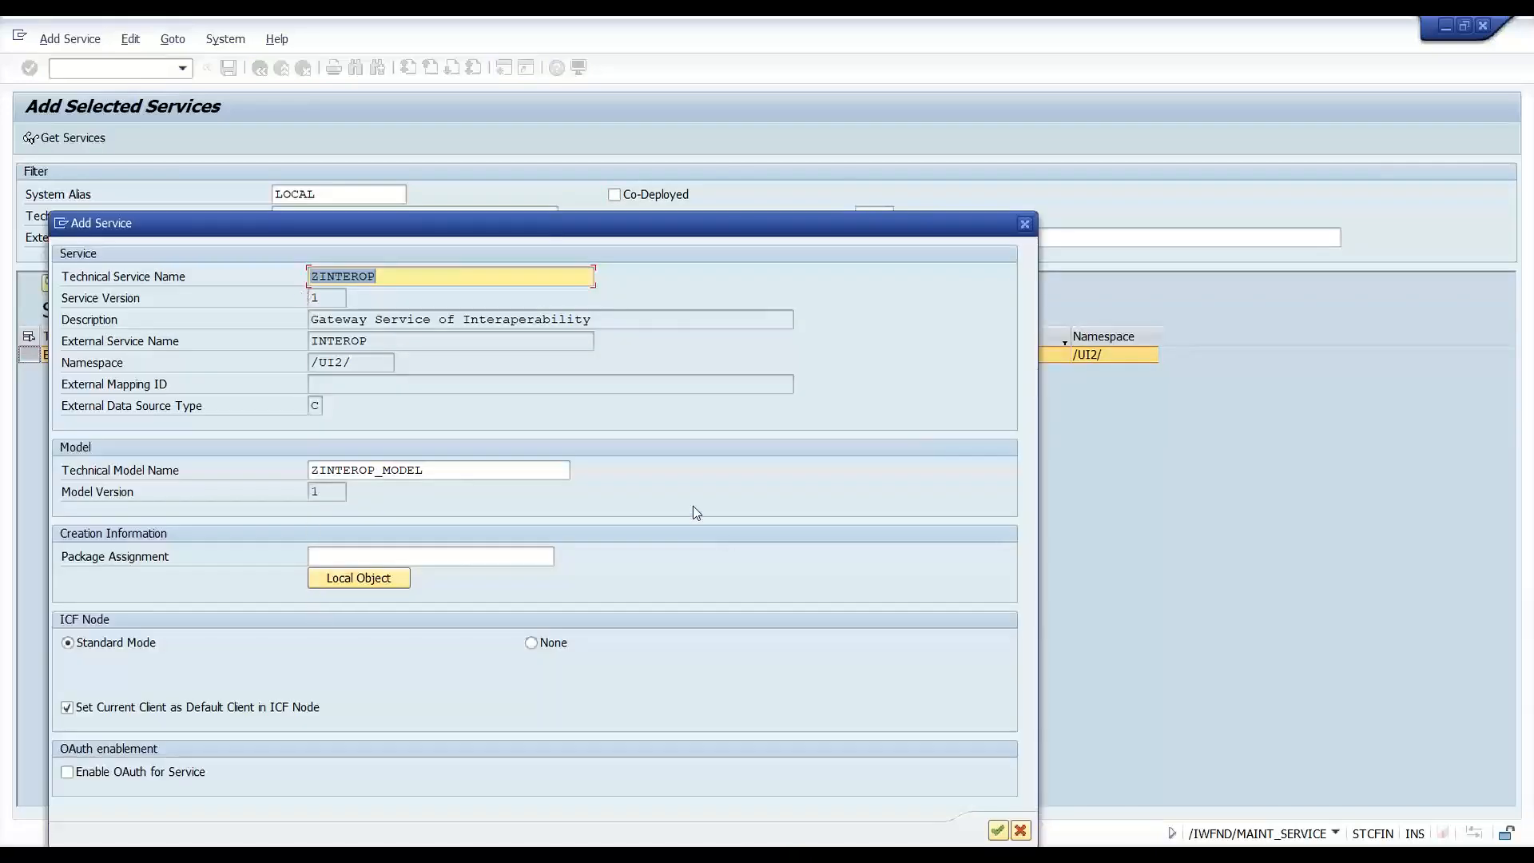
# - Move the ZINTEROP add-service details window up, start on Package Assignment, and return to PowerPoint
pyautogui.moveTo(789, 227); pyautogui.dragTo(861, 111)
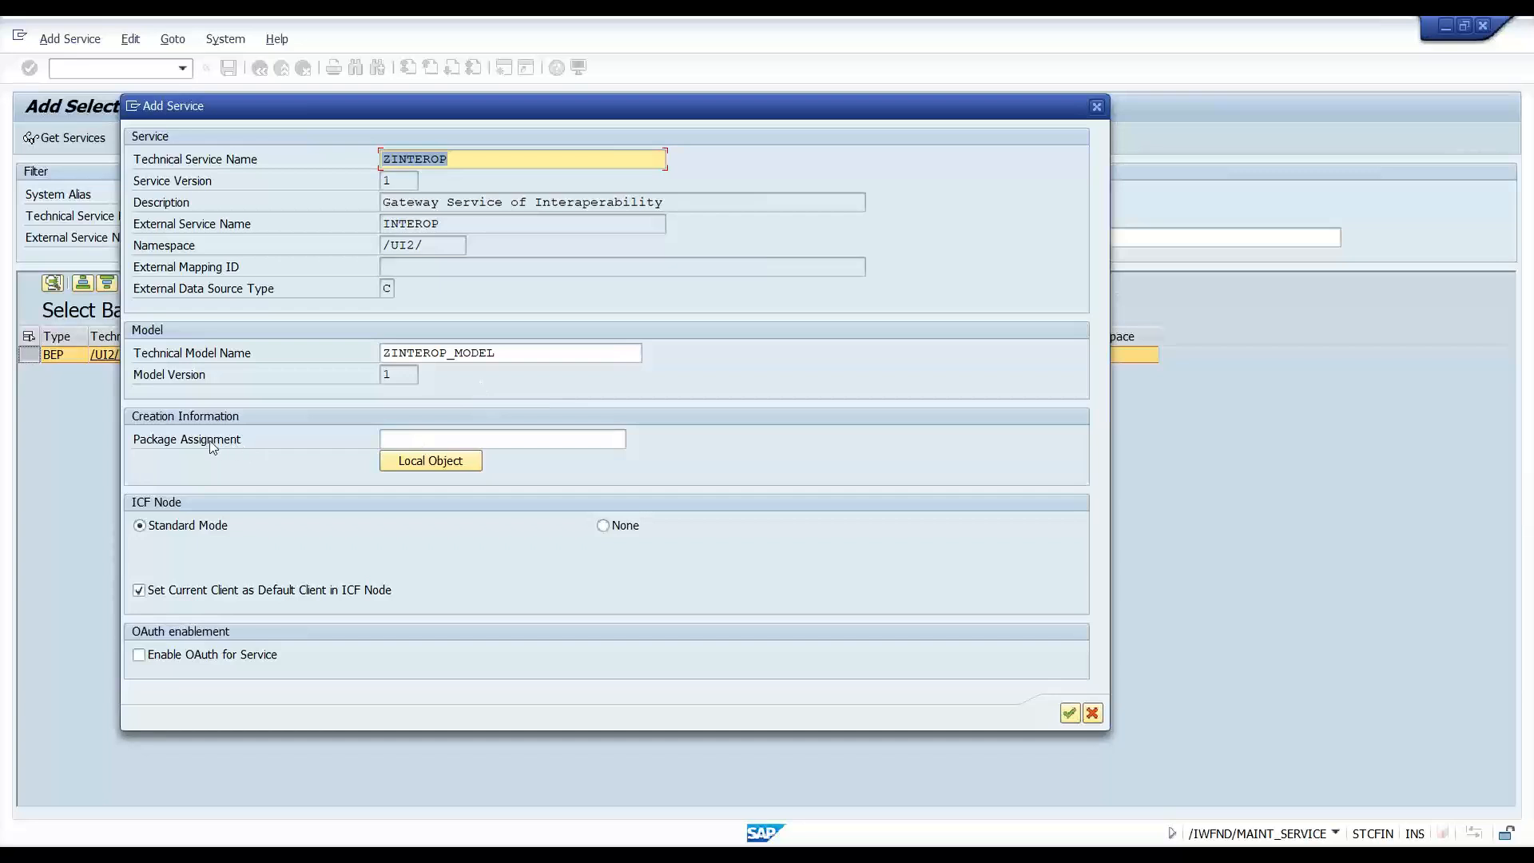
pyautogui.click(382, 440)
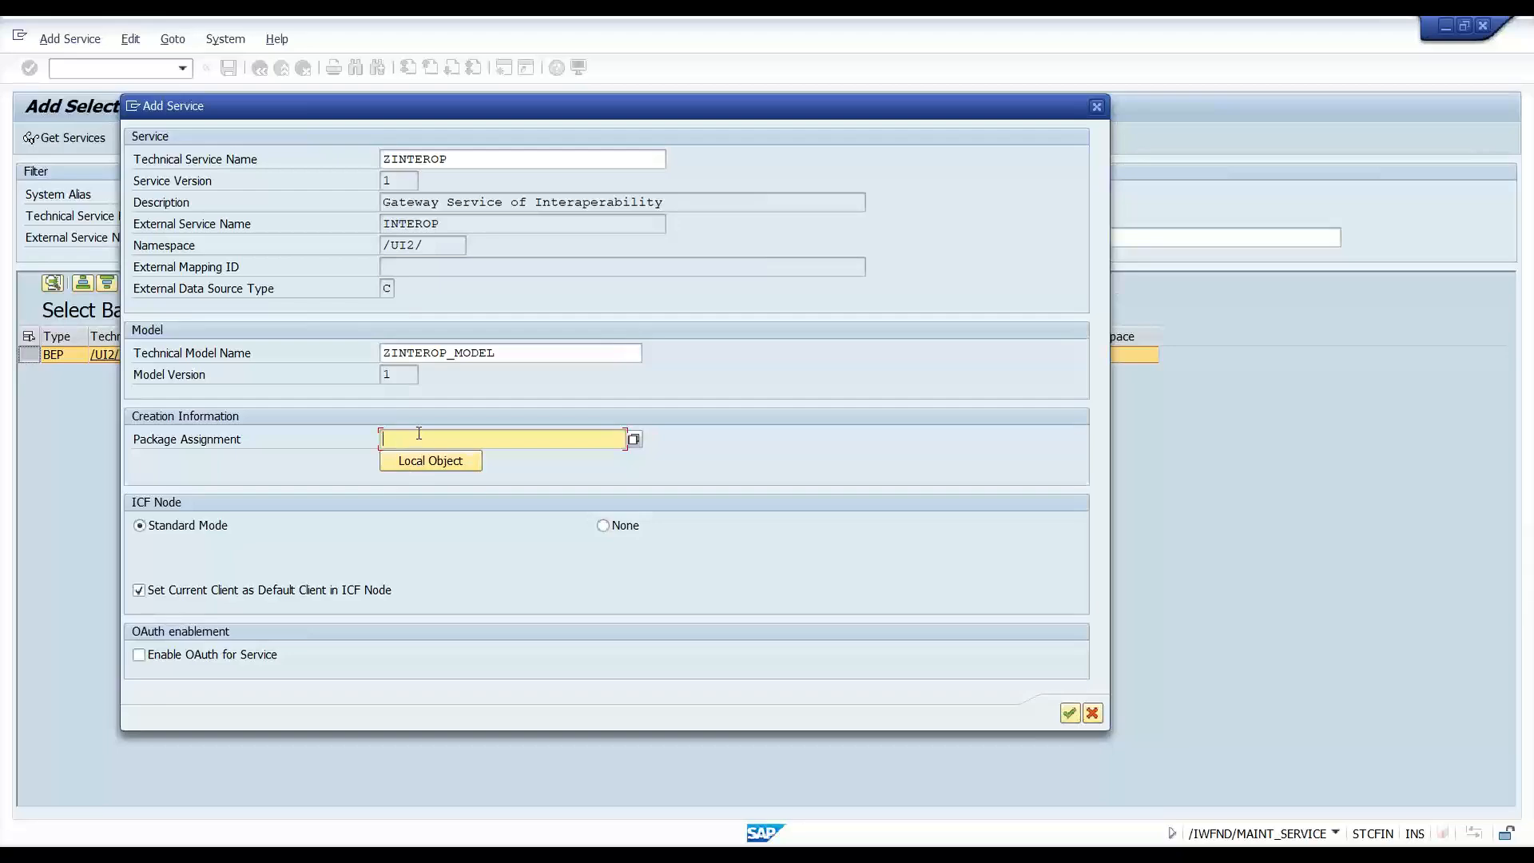
pyautogui.click(607, 859)
# - On slide 48, draw a rectangle on the left labelled 'Dev'
pyautogui.click(84, 668)
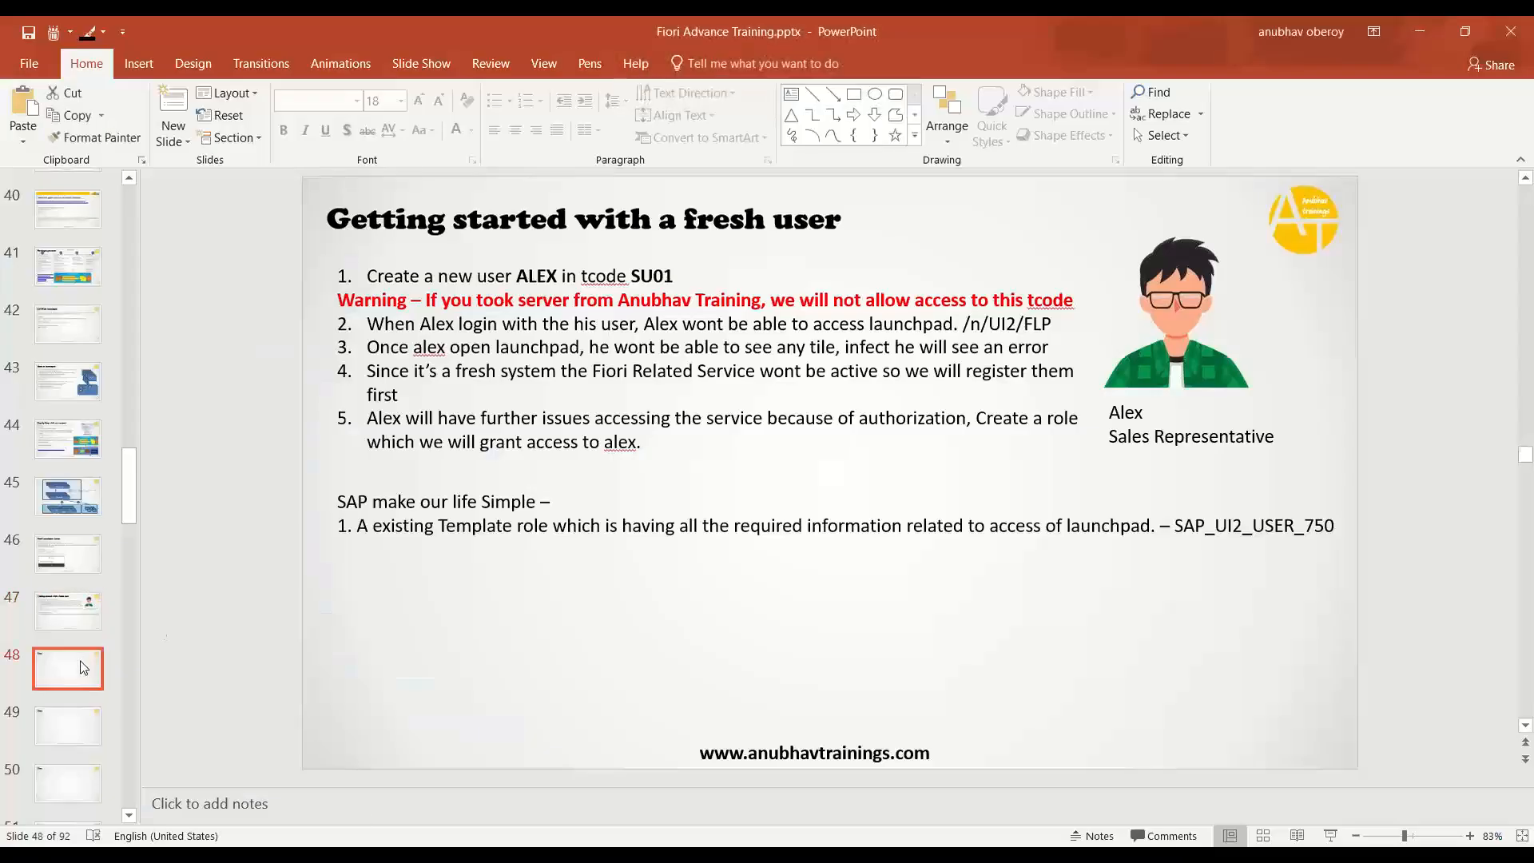
pyautogui.click(854, 94)
pyautogui.moveTo(360, 331)
pyautogui.mouseDown()
pyautogui.moveTo(400, 442)
pyautogui.moveTo(467, 504)
pyautogui.moveTo(842, 464)
pyautogui.mouseUp()
pyautogui.write('Dev')
# - Duplicate the Dev box and relabel the copy 'Qlt'
pyautogui.click(623, 447)
pyautogui.click(395, 468)
pyautogui.hotkey('ctrl', 'c')
pyautogui.hotkey('ctrl', 'v')
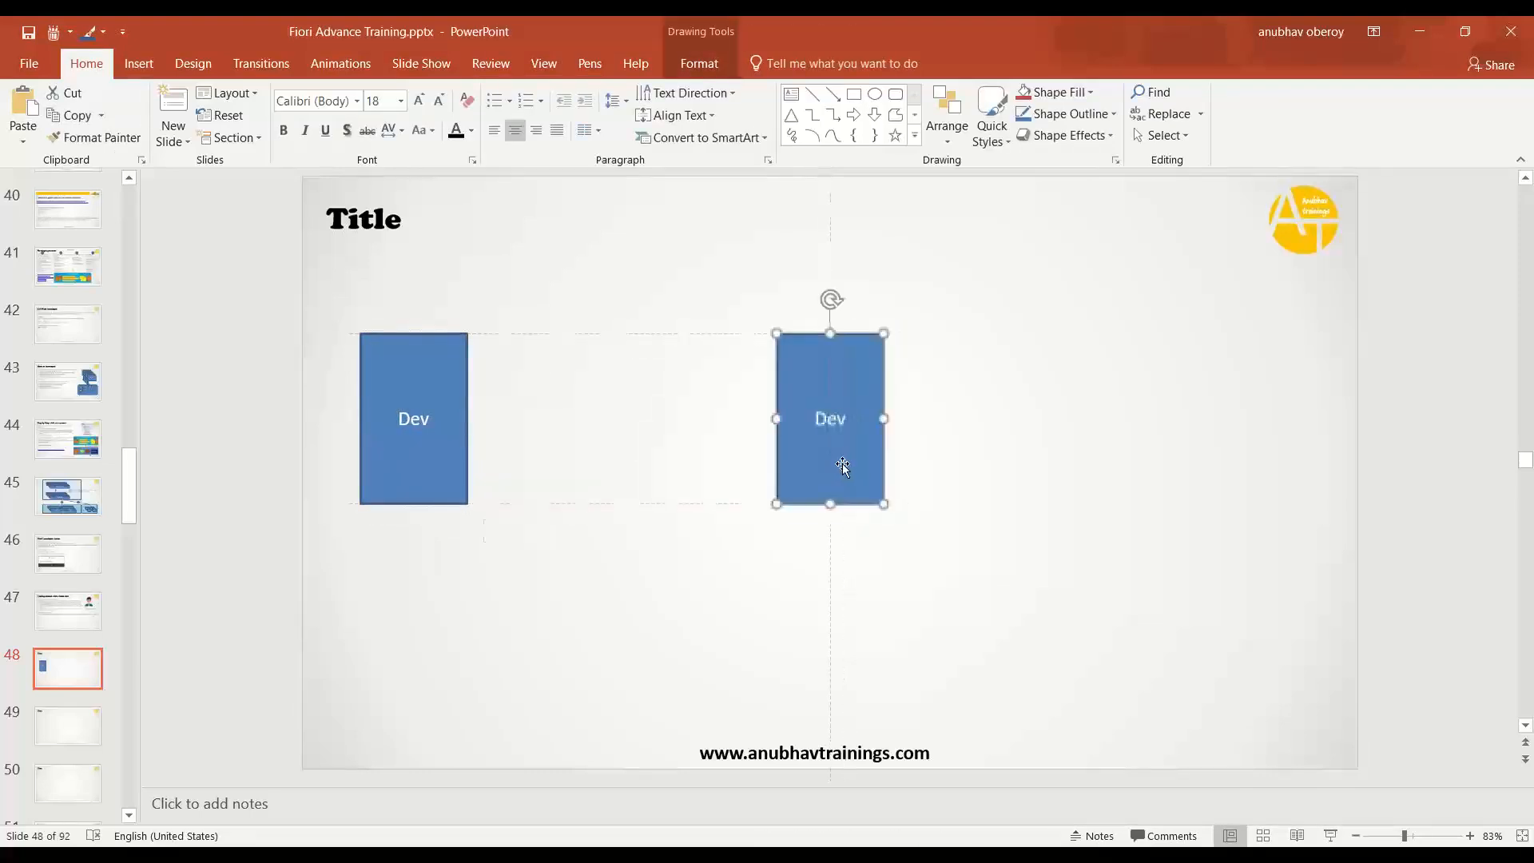
pyautogui.doubleClick(837, 423)
pyautogui.write('Q')
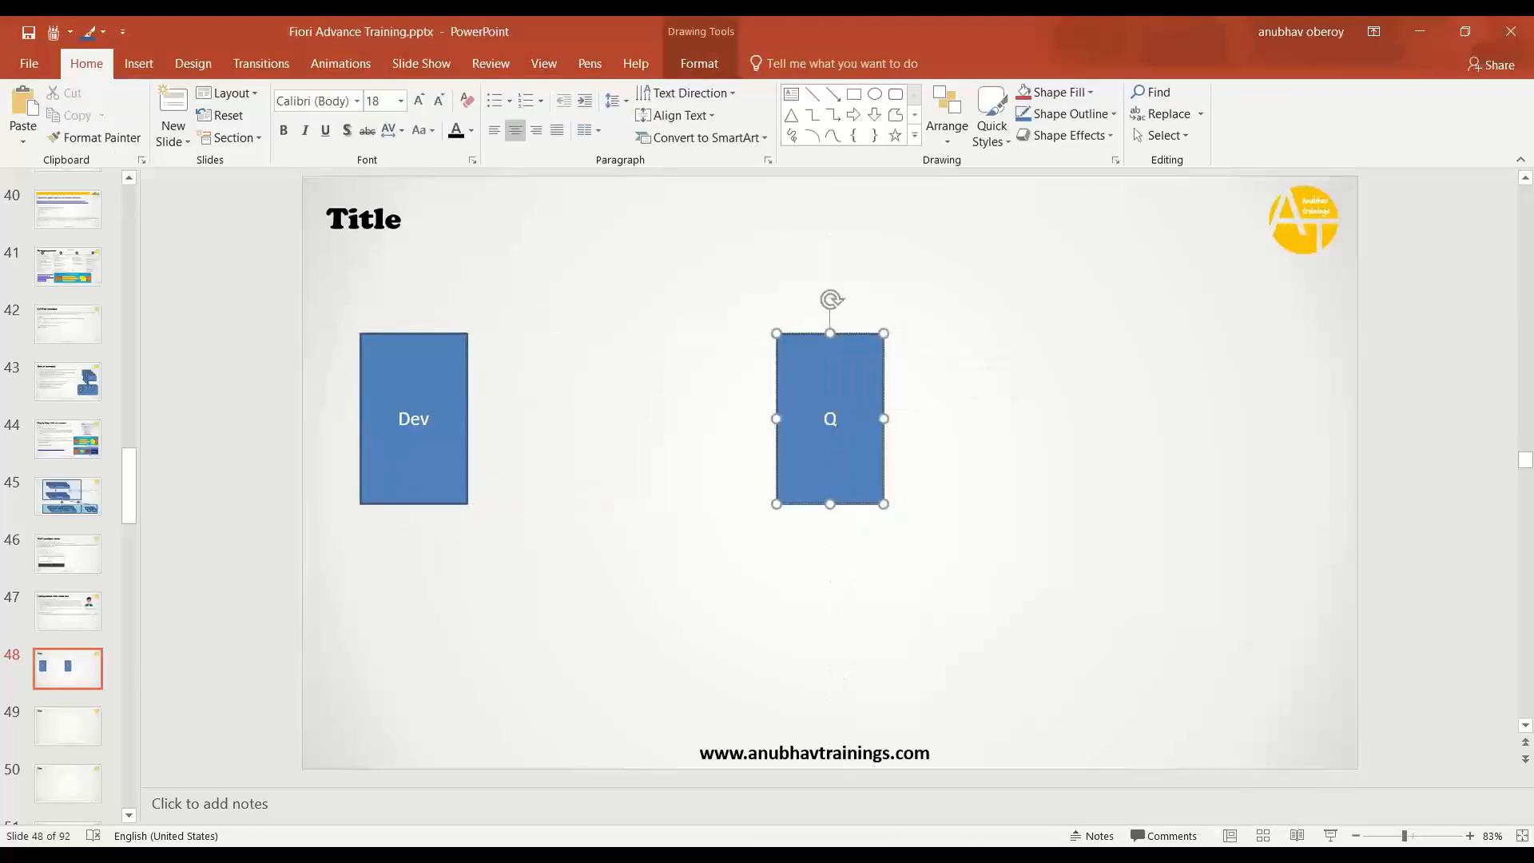
pyautogui.write('lt')
pyautogui.click(917, 472)
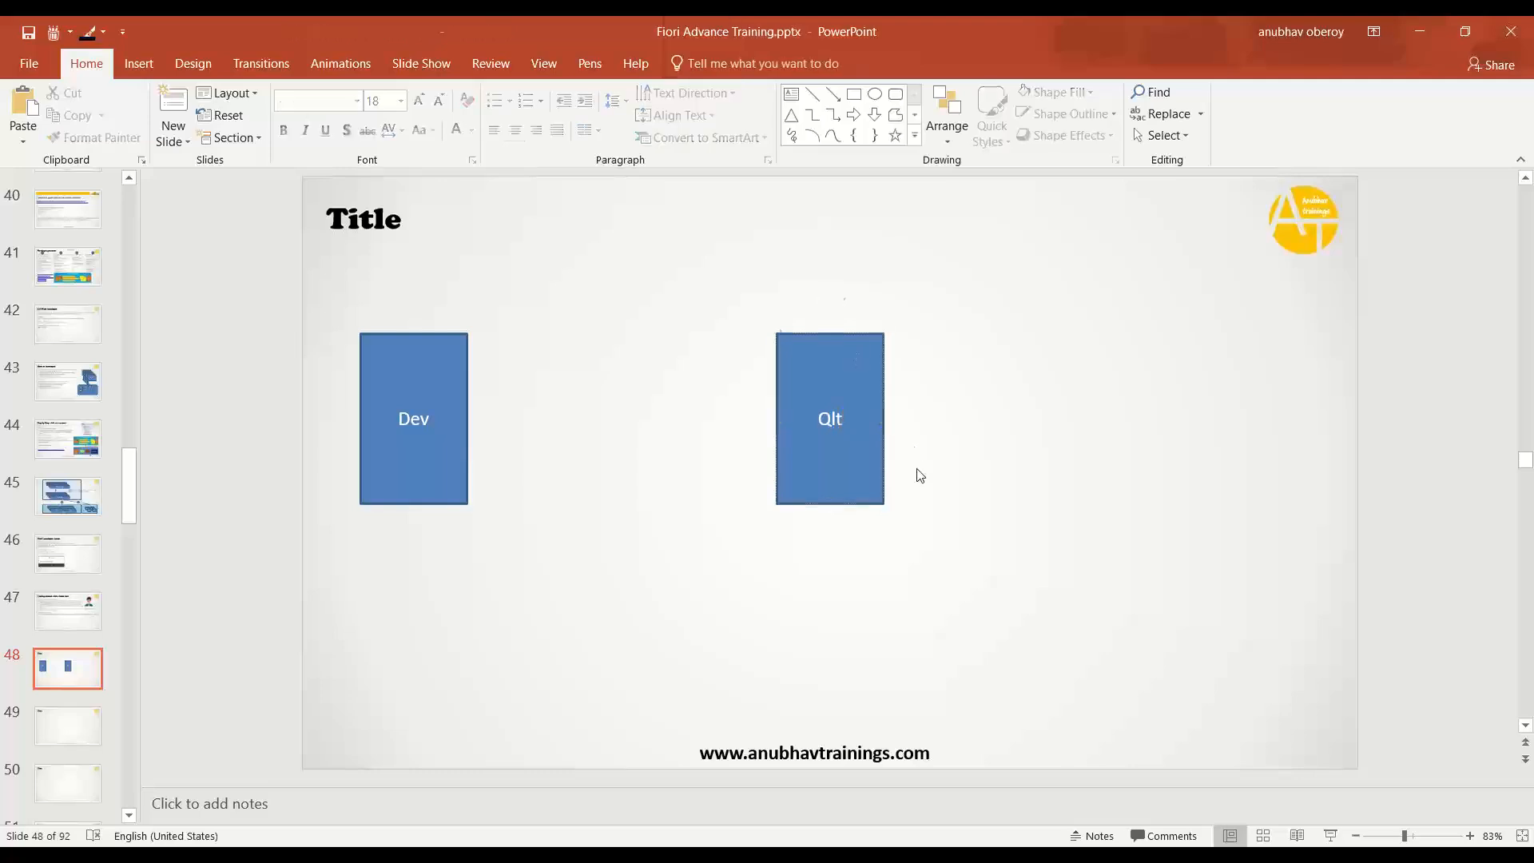
# - Paste another Dev box copy and move it to the slide's right side
pyautogui.click(851, 472)
pyautogui.hotkey('ctrl', 'v')
pyautogui.moveTo(424, 473); pyautogui.dragTo(1217, 454)
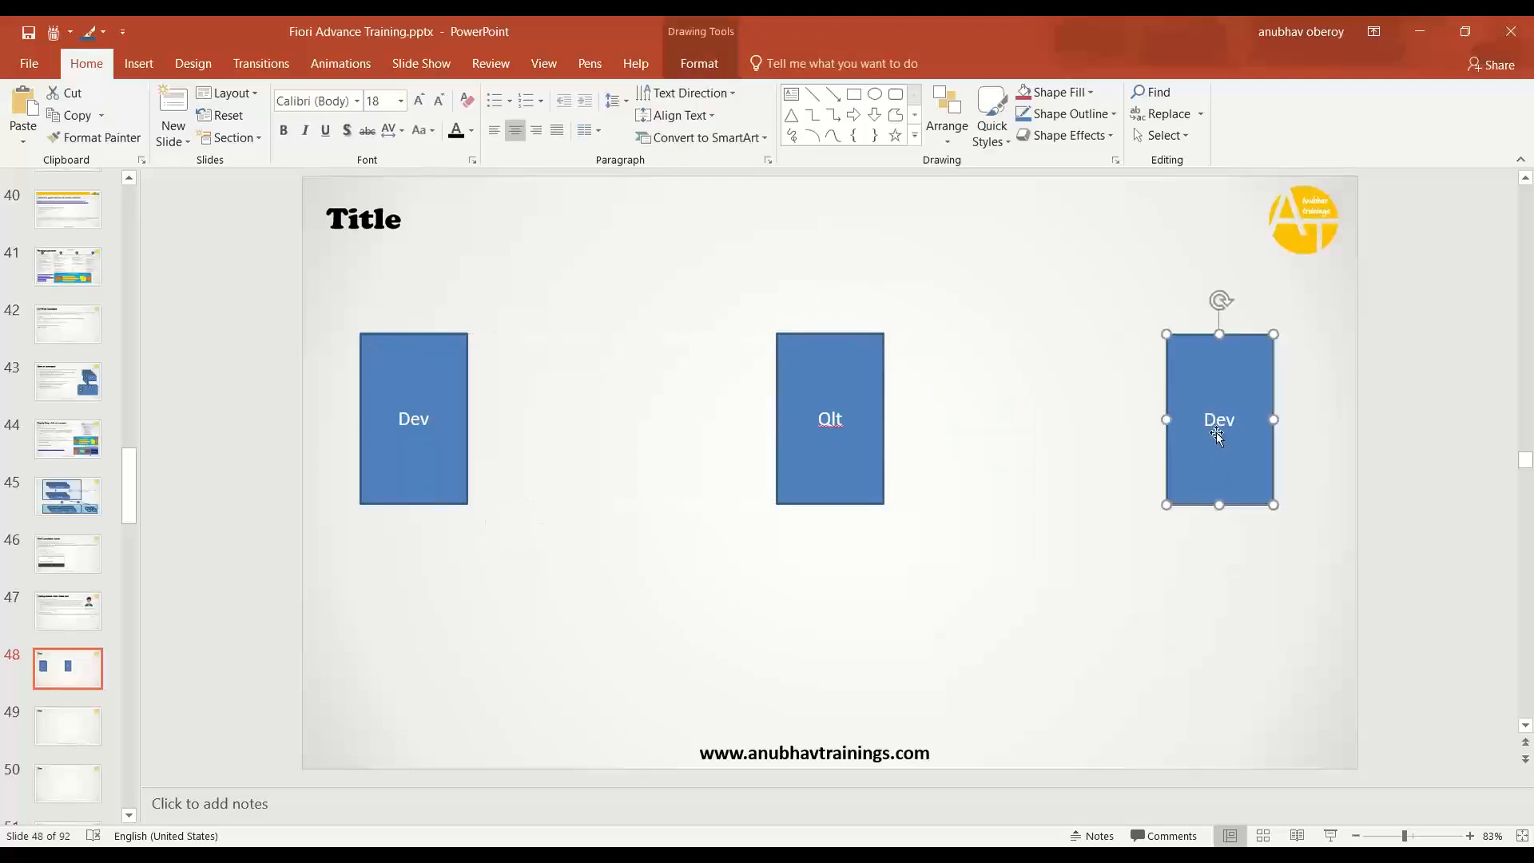
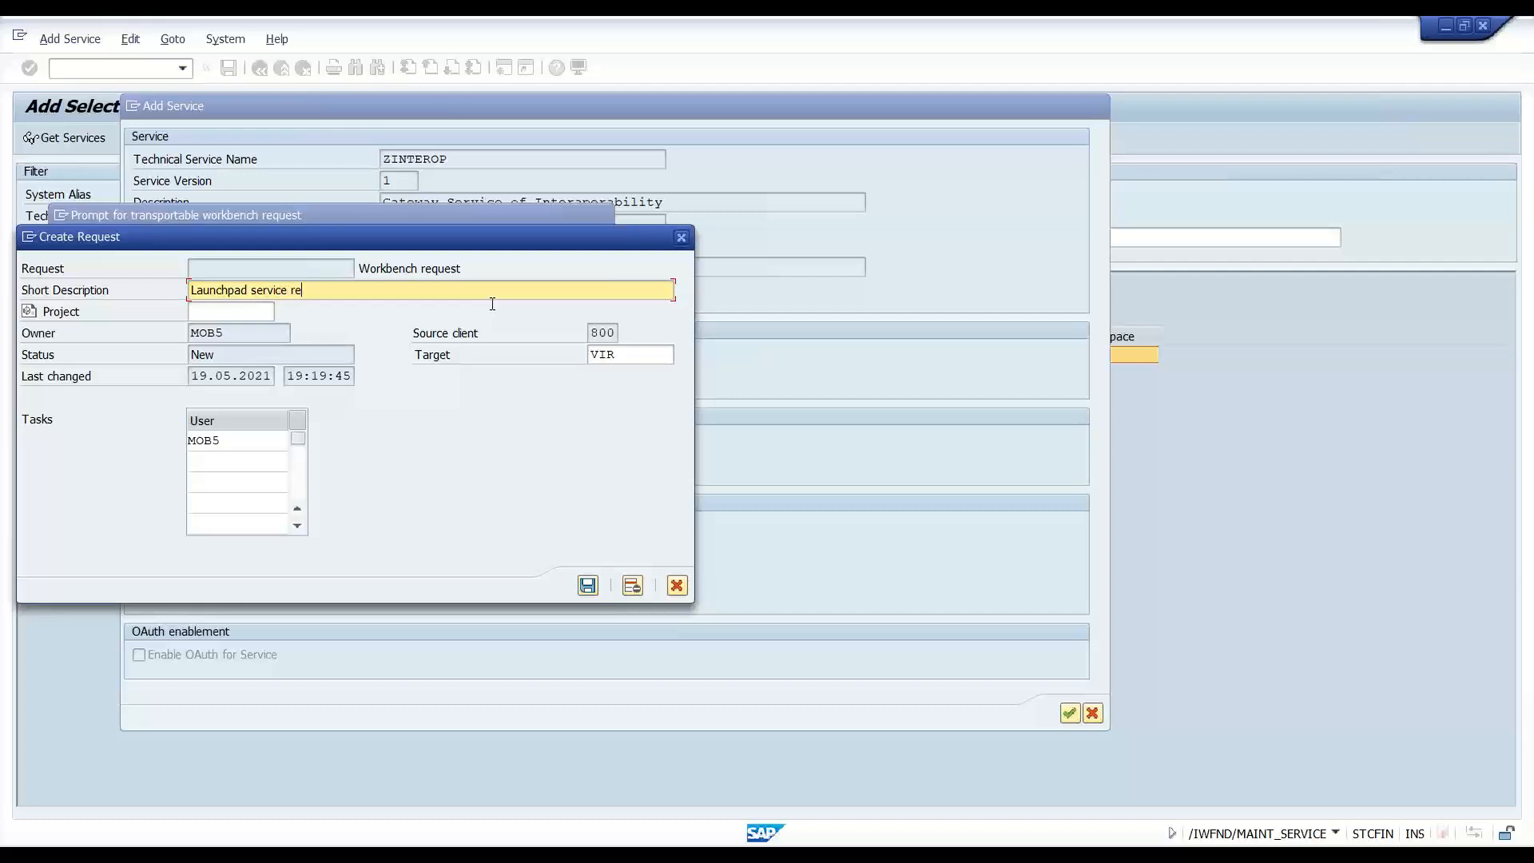
# - Save the workbench request 'Launchpad service registration' and acknowledge the INTEROP service-created message
pyautogui.write('tration')
pyautogui.click(588, 585)
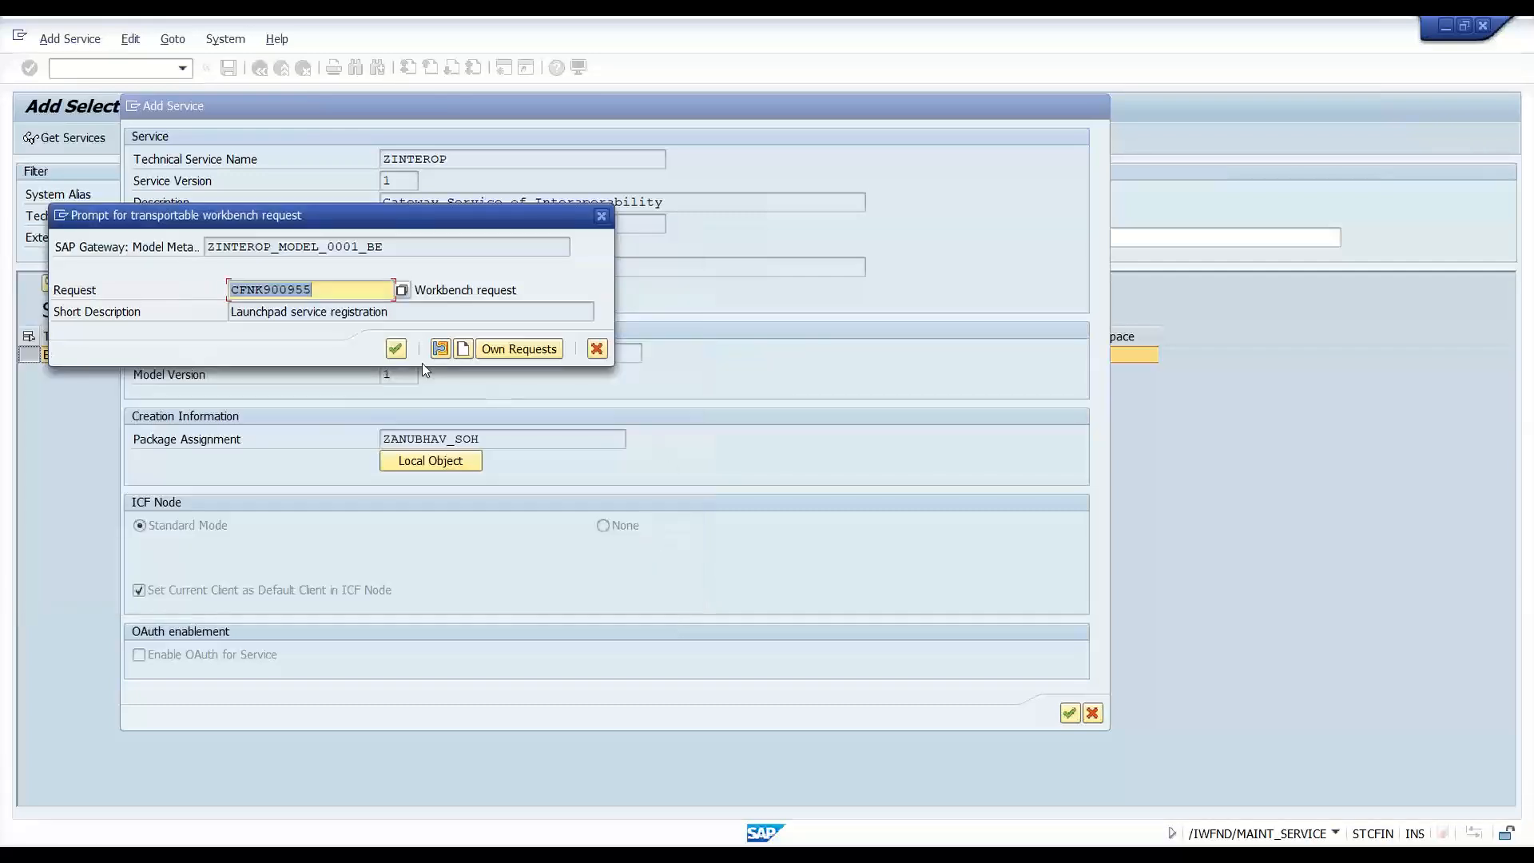
pyautogui.click(396, 350)
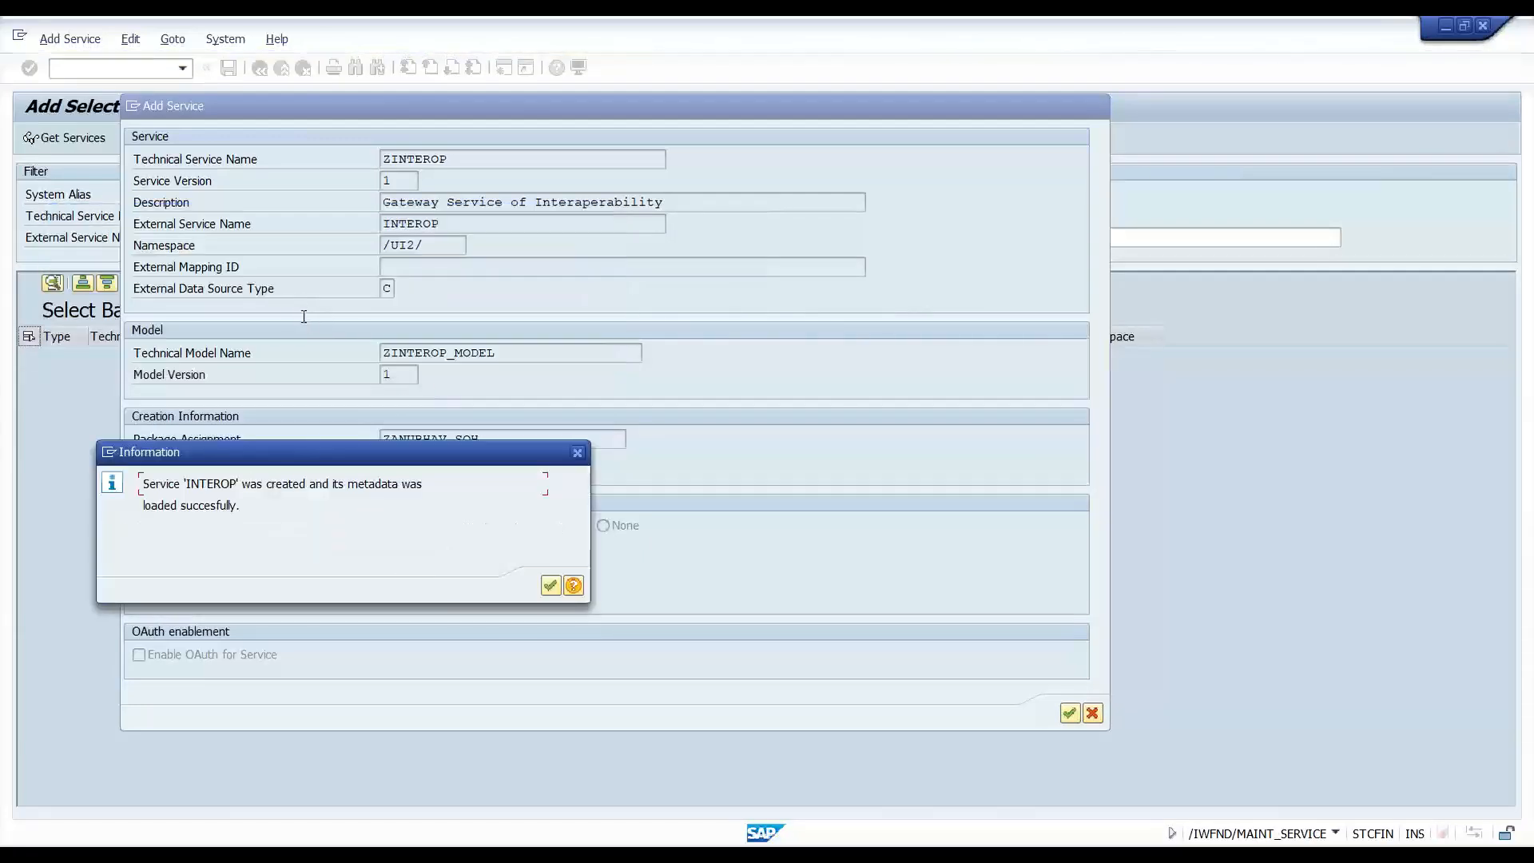
pyautogui.moveTo(179, 484); pyautogui.dragTo(425, 520)
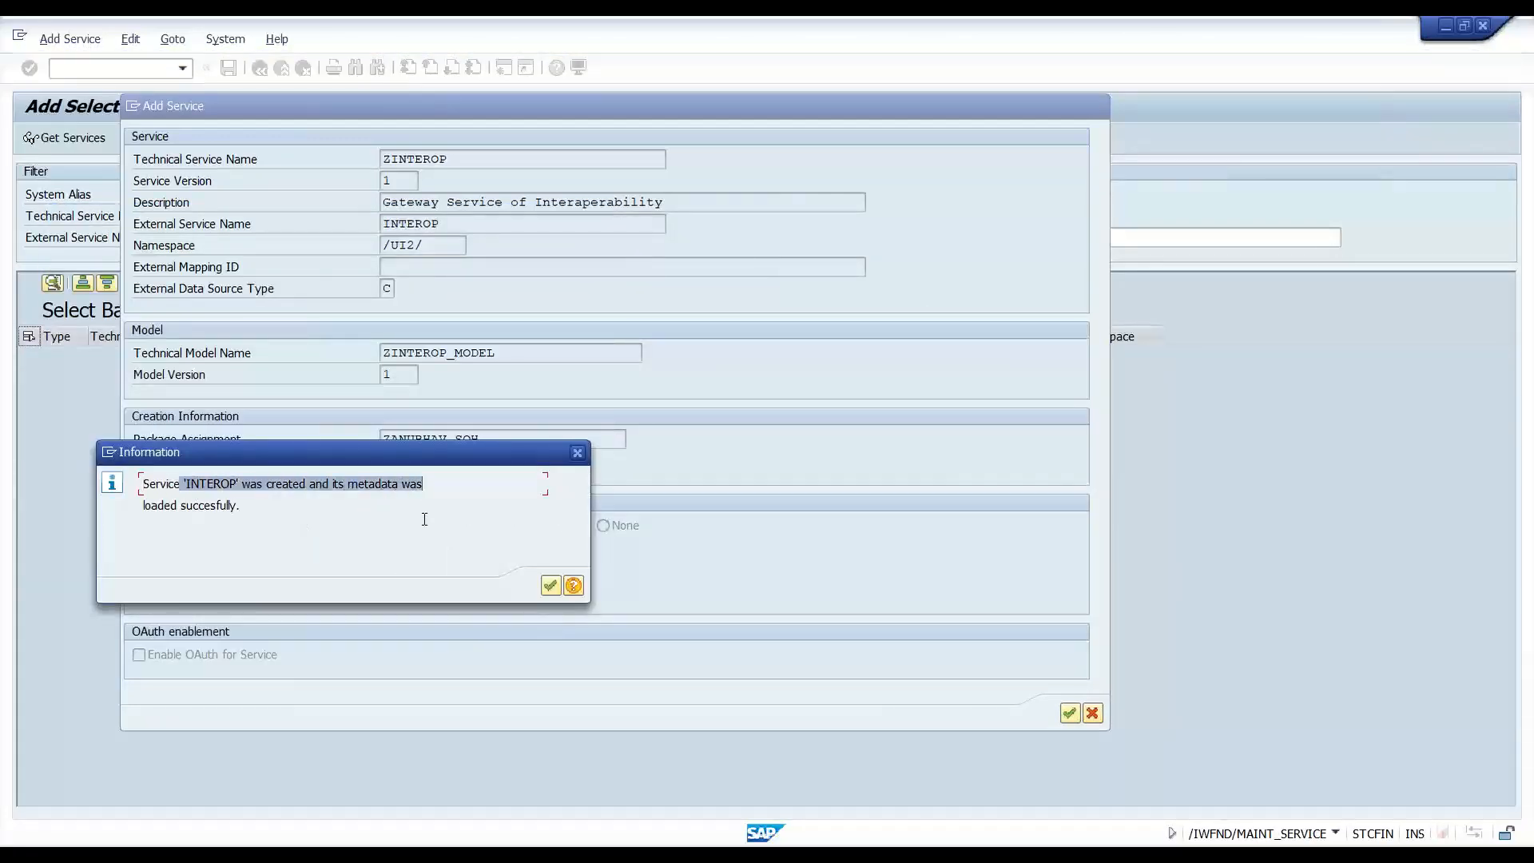
pyautogui.click(550, 588)
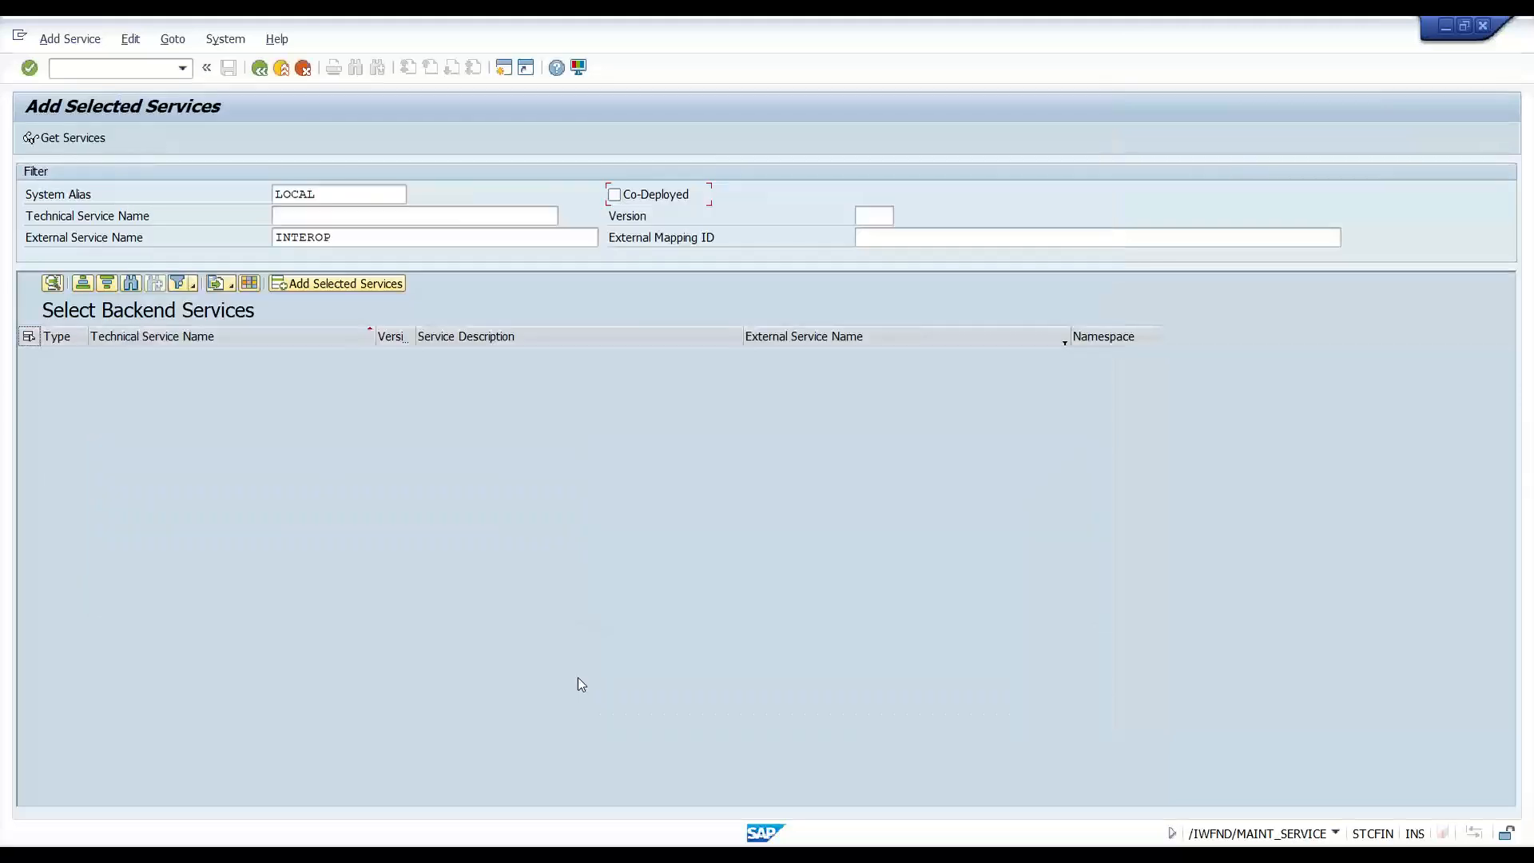
# - Filter backend services by external name PAGE_* to list the three Page Builder services
pyautogui.doubleClick(364, 237)
pyautogui.press('capslock')
pyautogui.write('PAGE_')
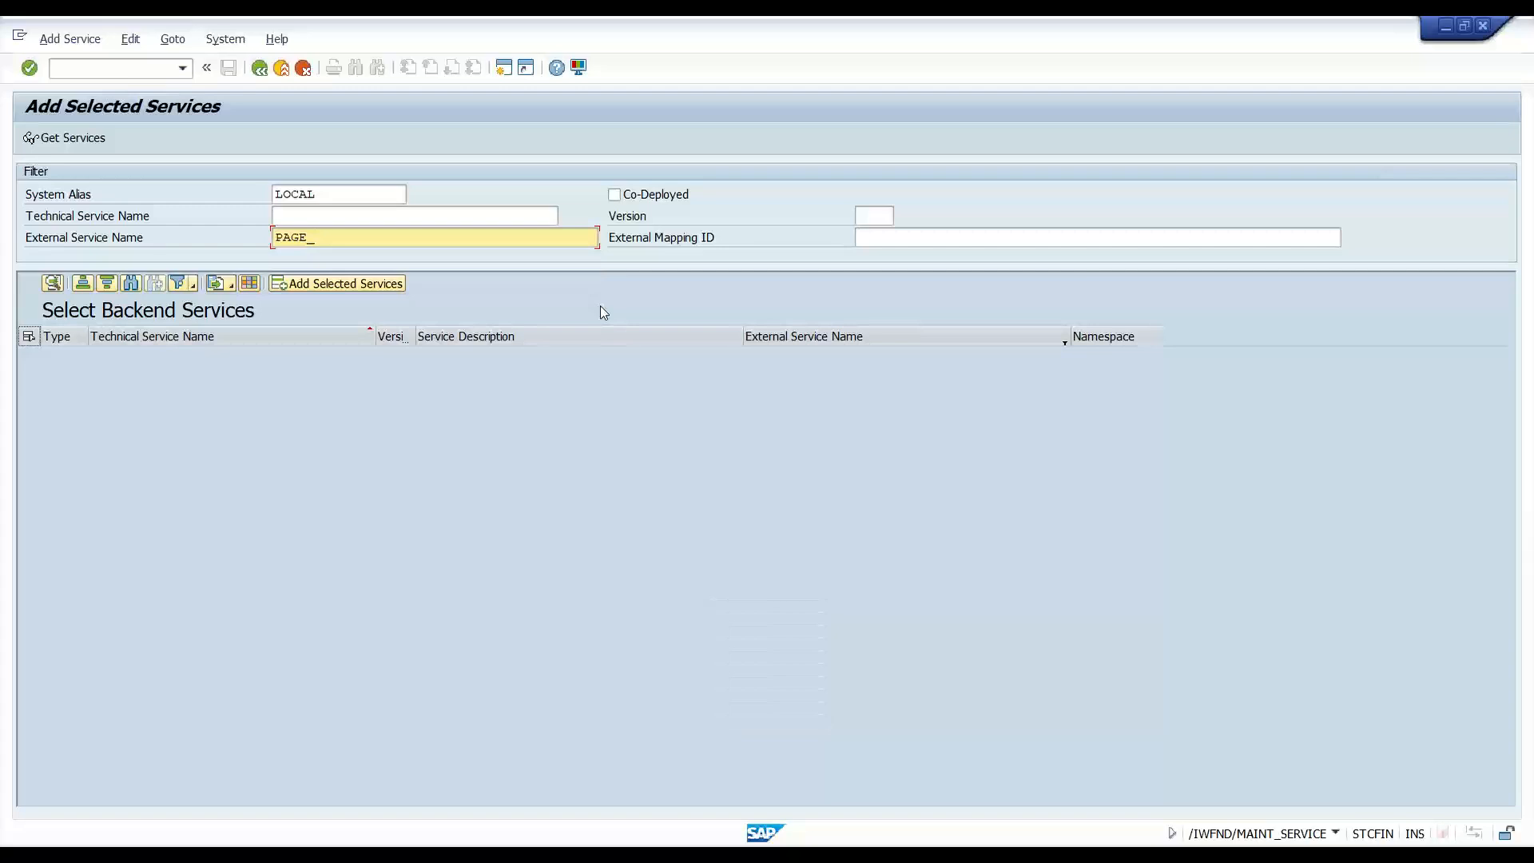
pyautogui.write('*')
pyautogui.press('Return')
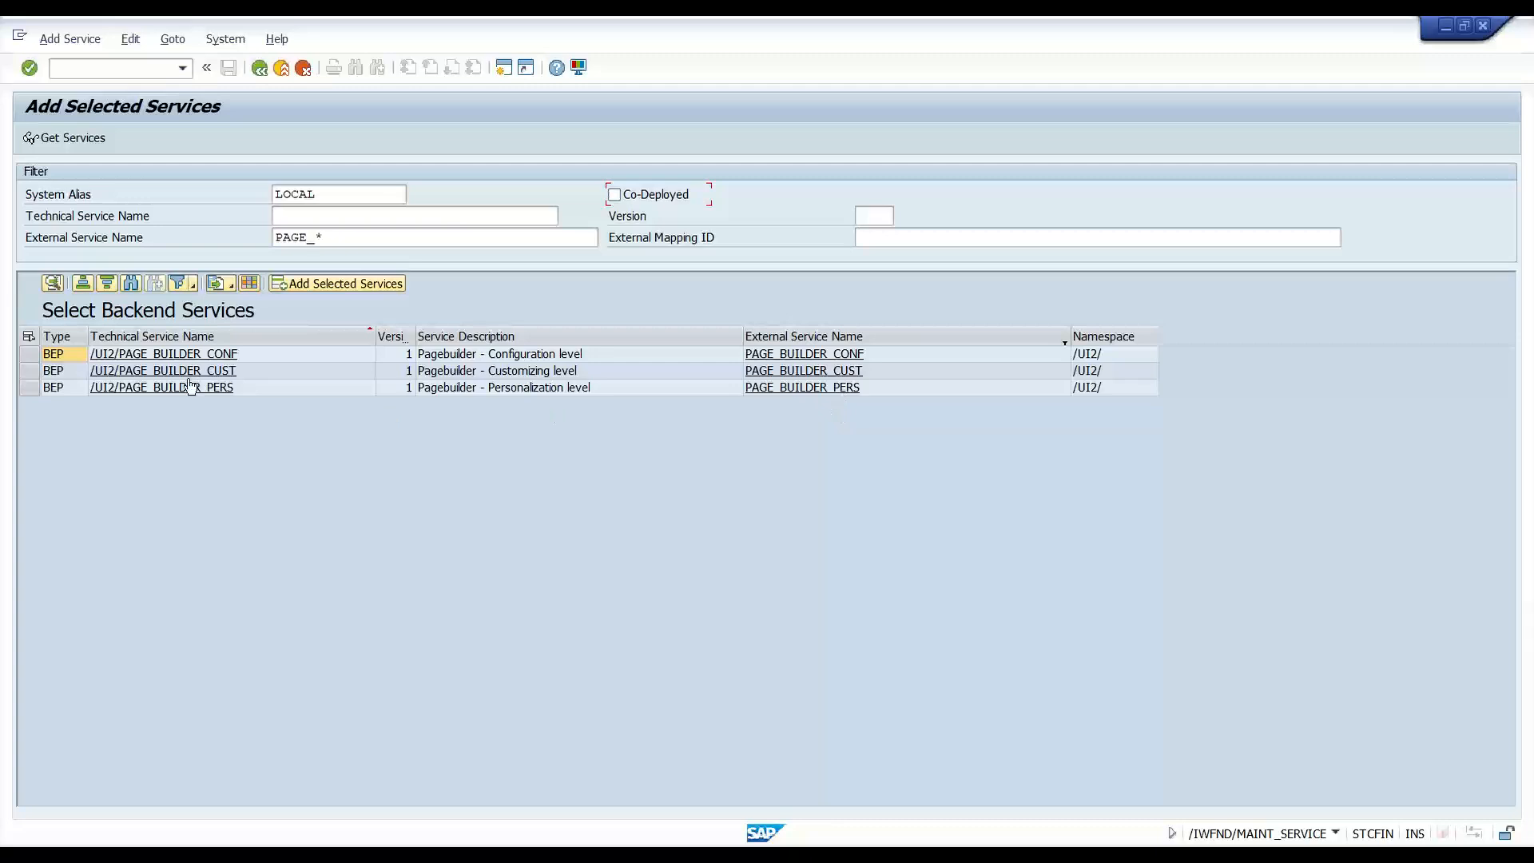
# - Select PAGE_BUILDER_PERS, cancel its Add Service details, and return to the Chrome launchpad
pyautogui.click(28, 387)
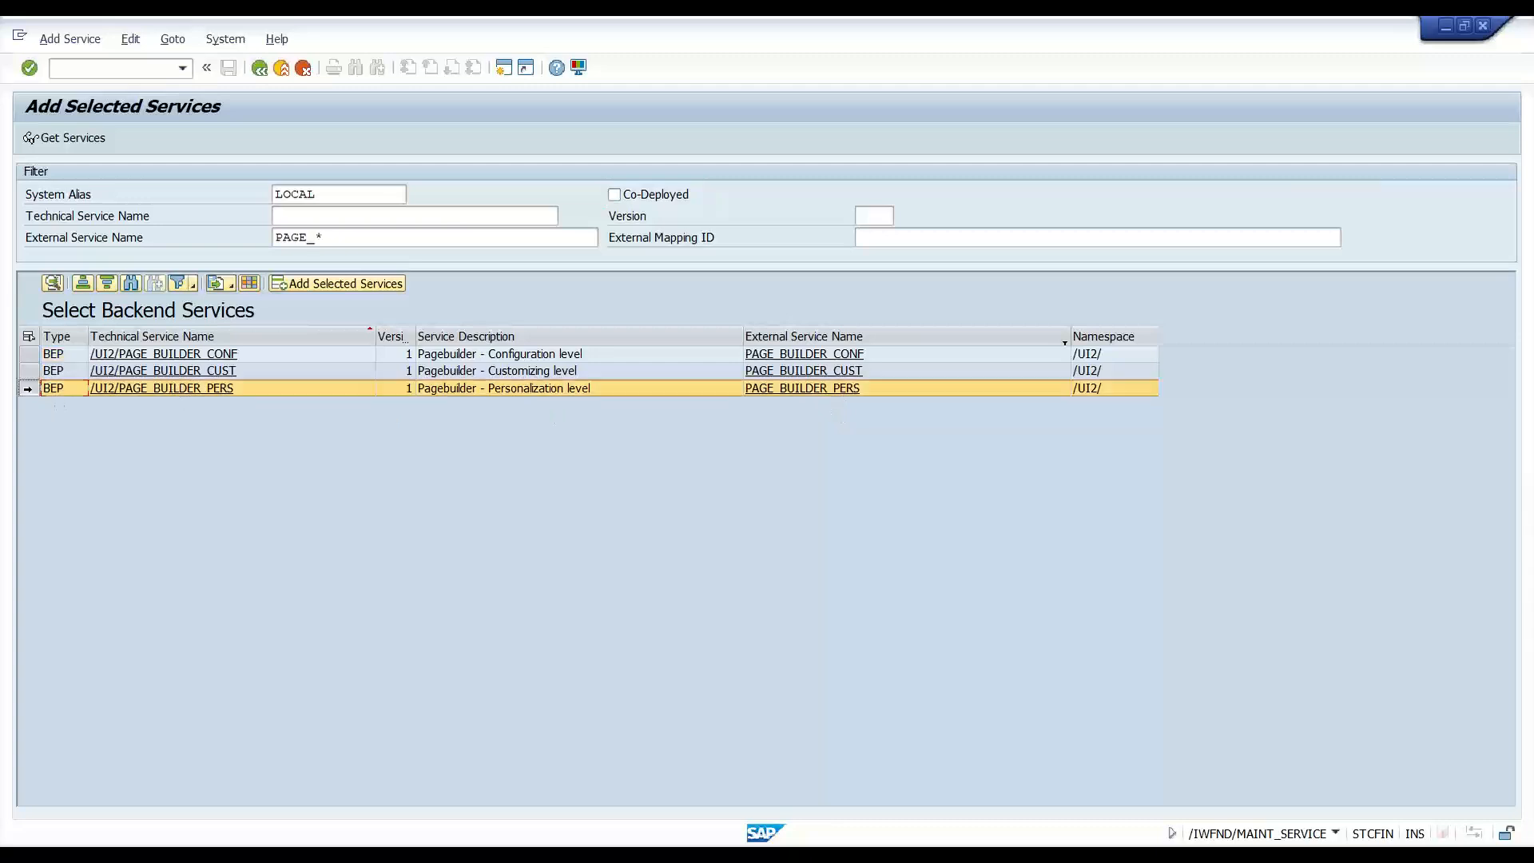
pyautogui.click(313, 284)
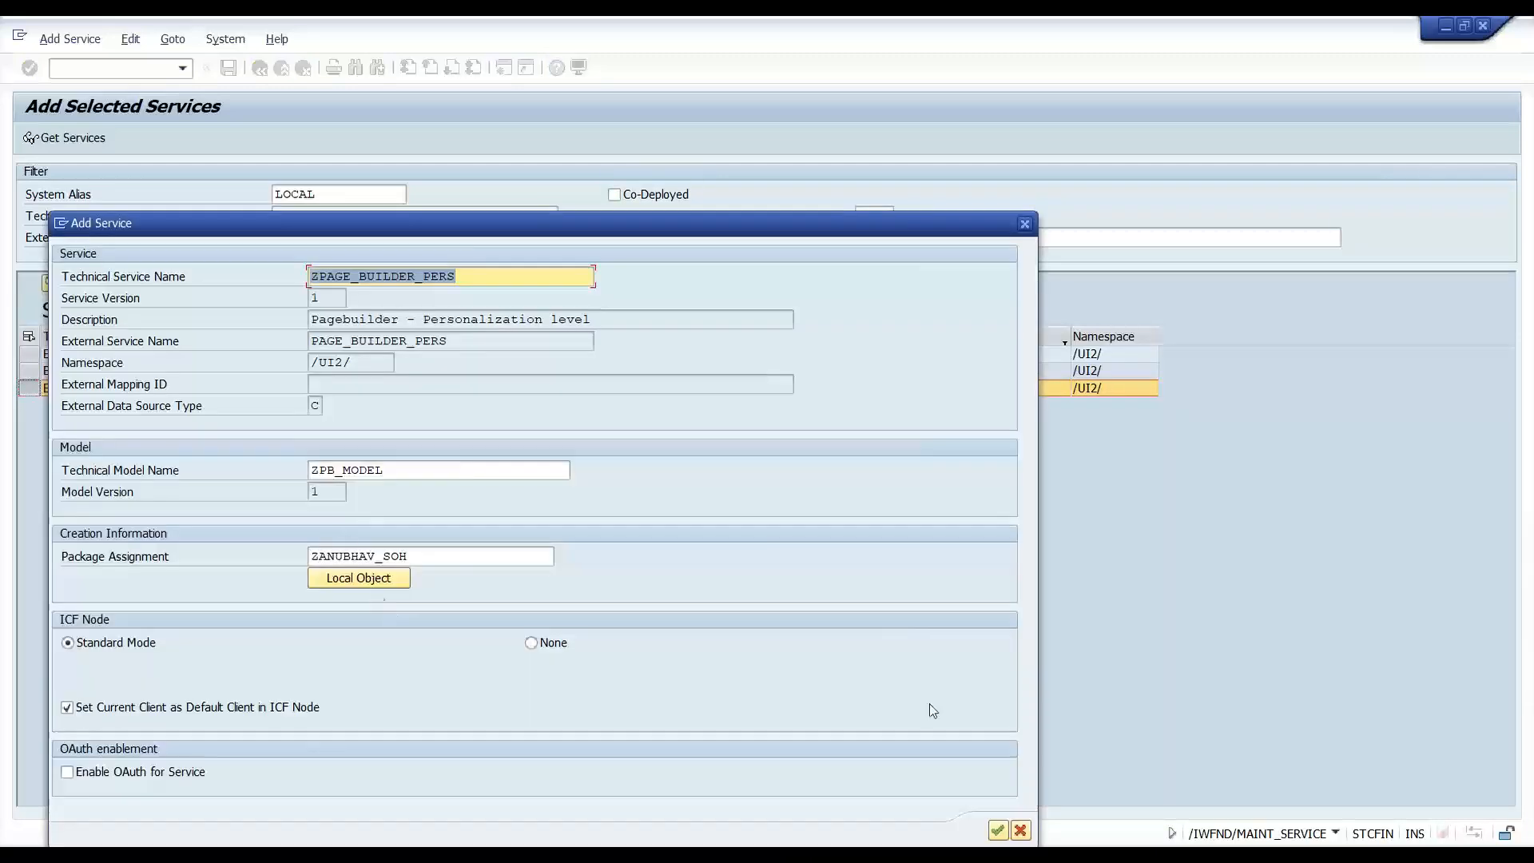
pyautogui.click(1019, 831)
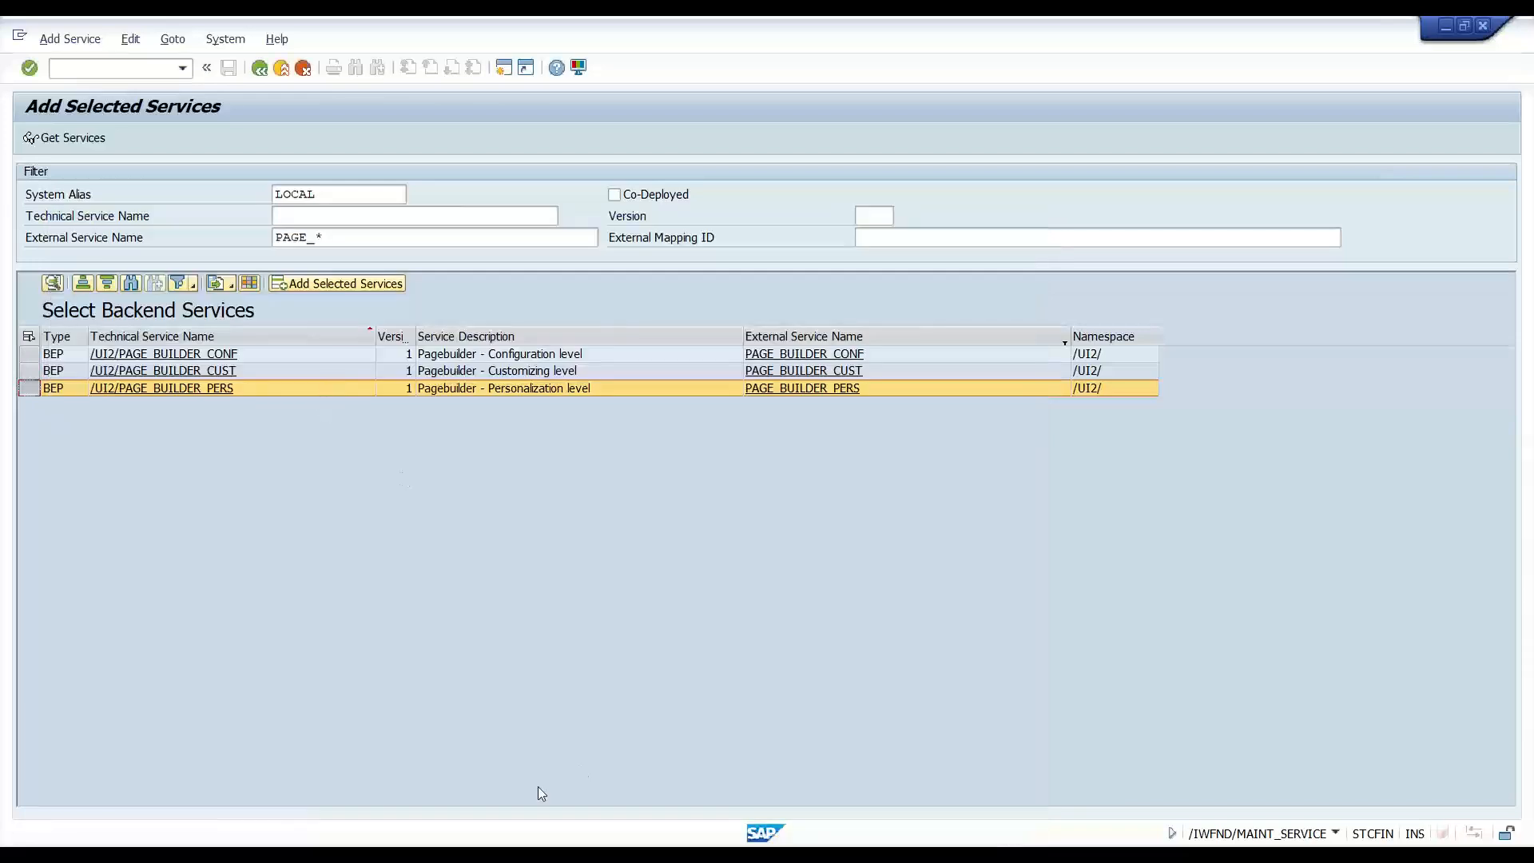
pyautogui.moveTo(252, 855)
pyautogui.click(252, 787)
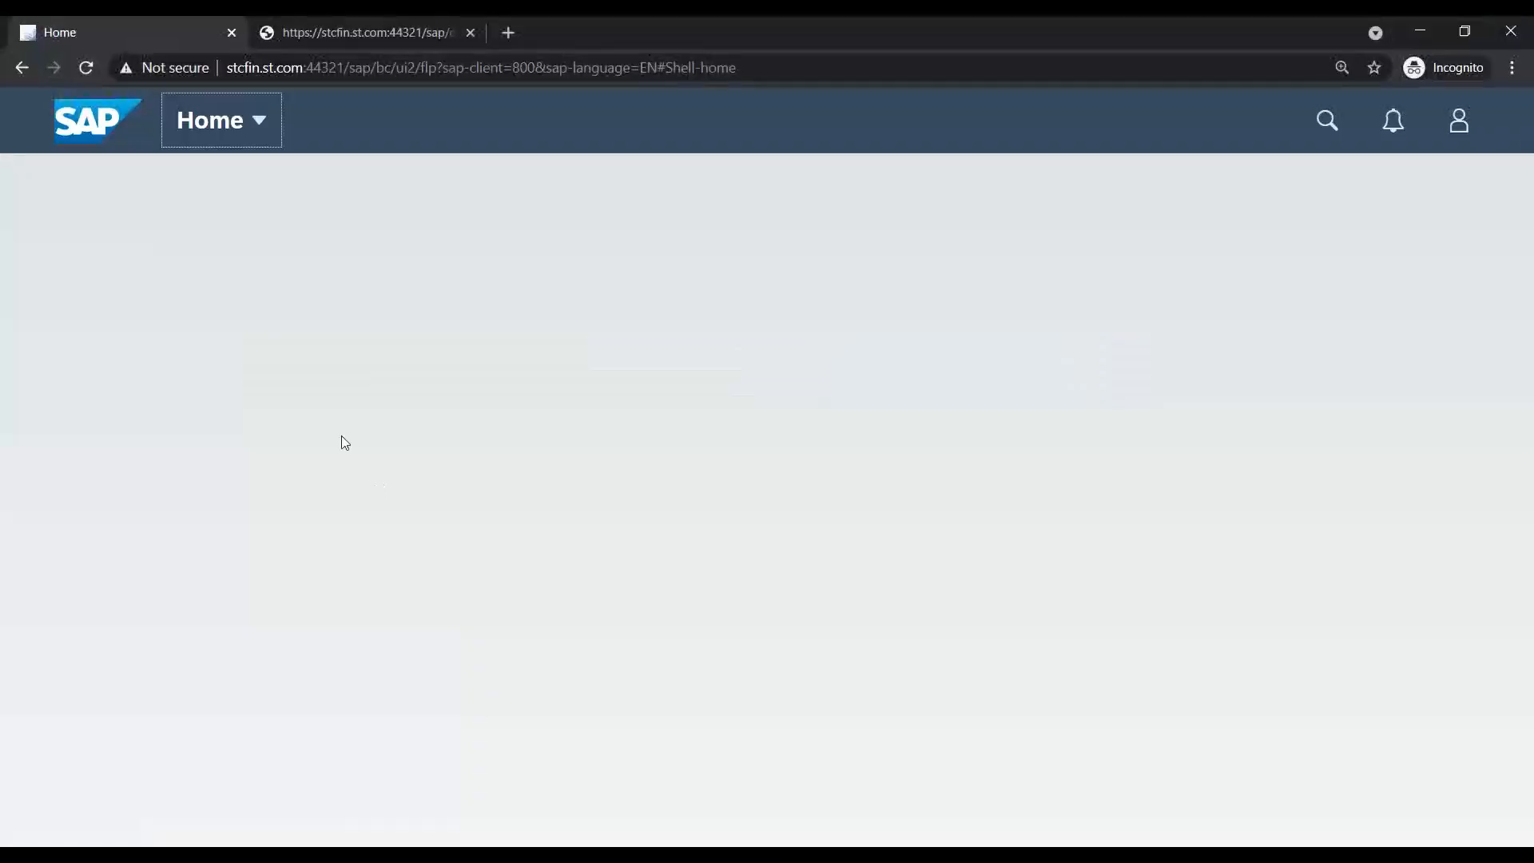
# - Open DevTools, reload the launchpad to capture network traffic, and close the extra tab
pyautogui.press('F12')
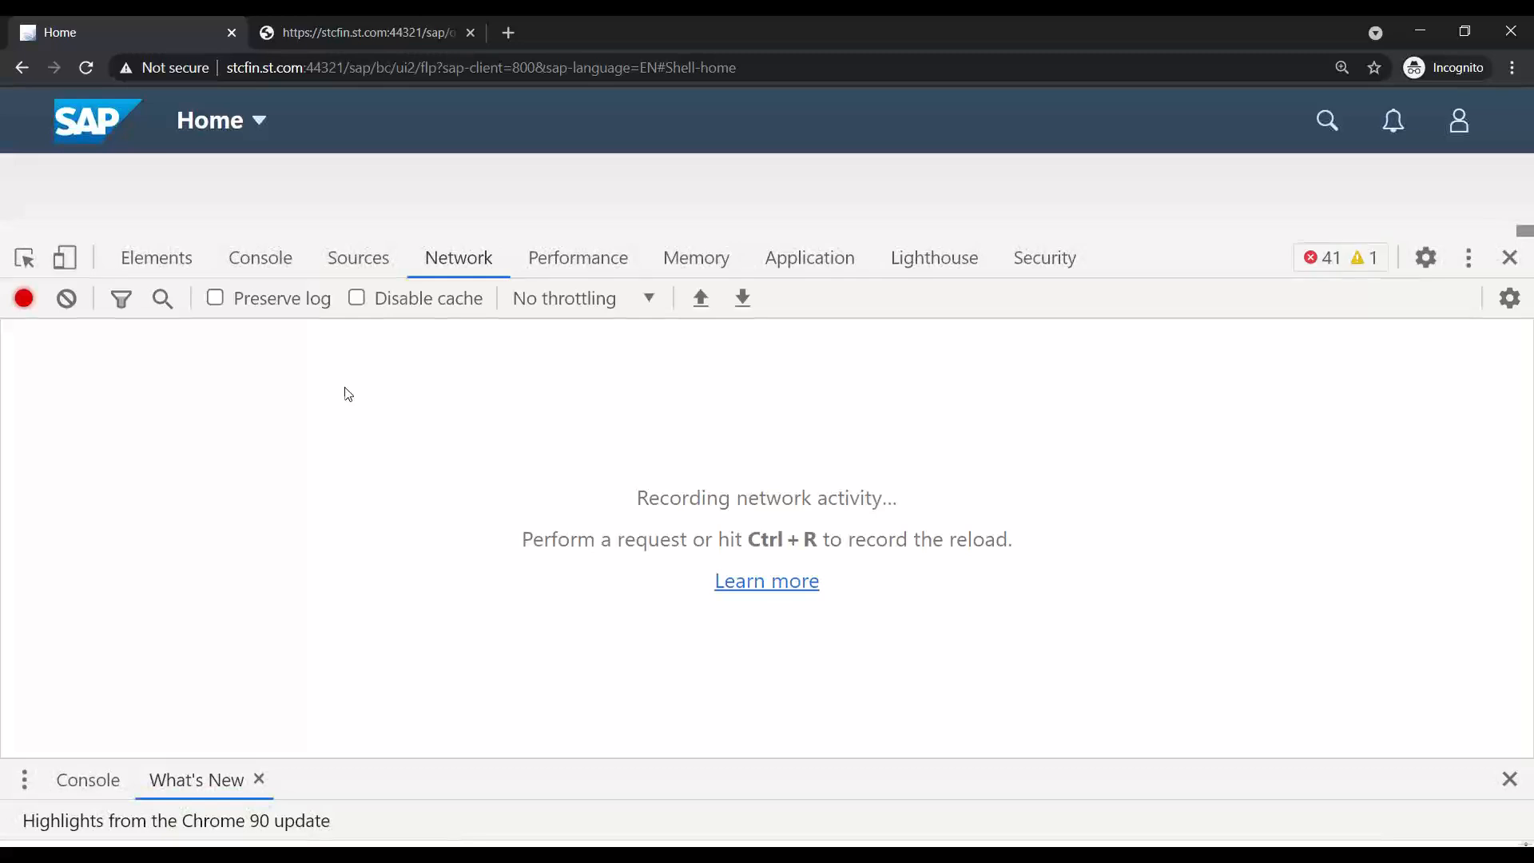
pyautogui.click(122, 98)
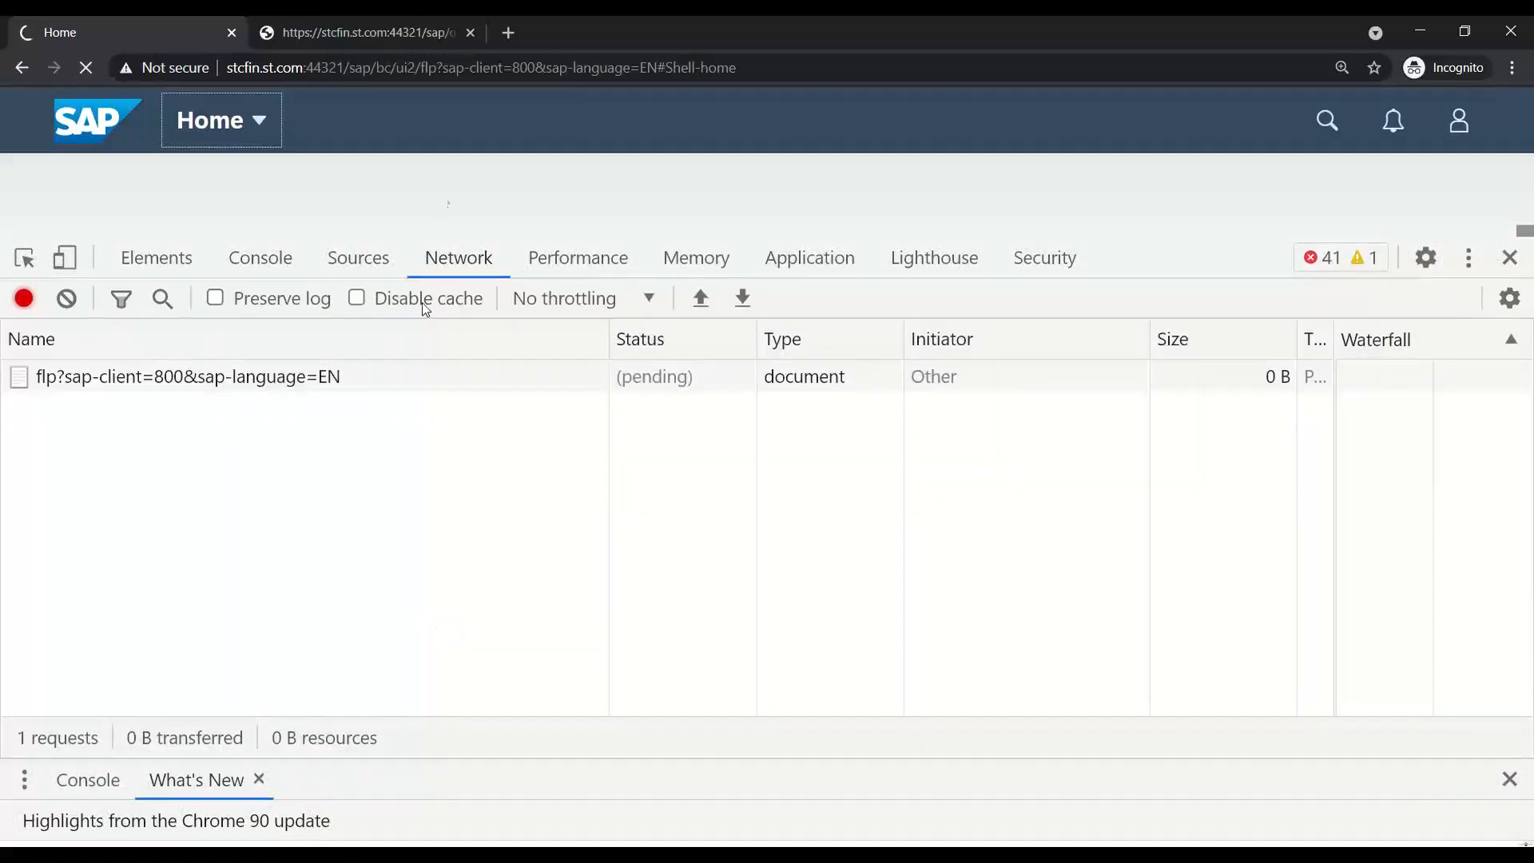
pyautogui.click(470, 32)
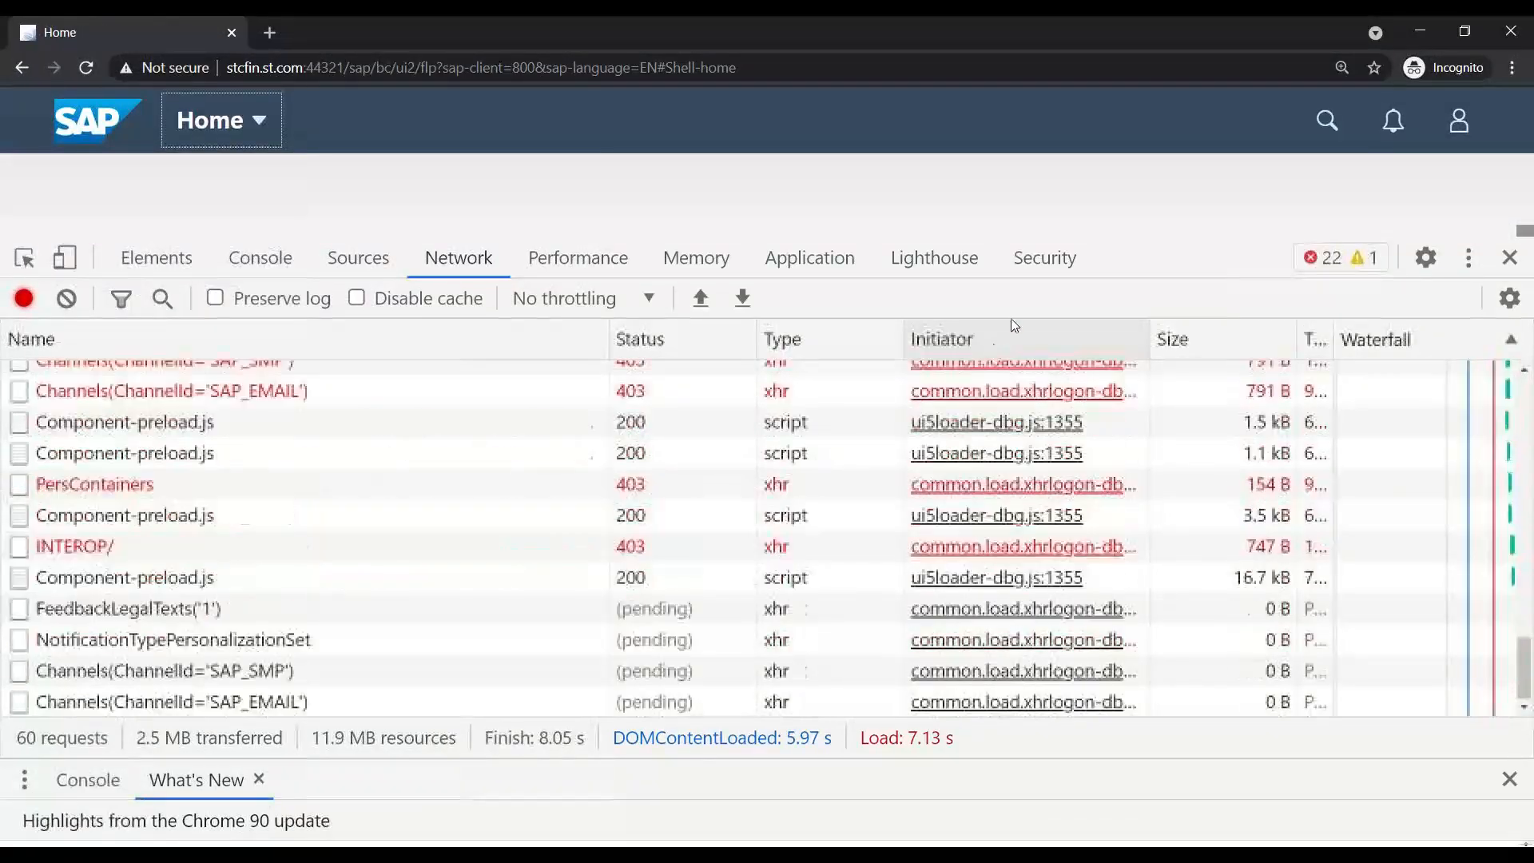
# - Open the failing INTEROP/ request's response in a new tab
pyautogui.moveTo(1205, 257); pyautogui.dragTo(1199, 410)
pyautogui.scroll(5, 325, 653)
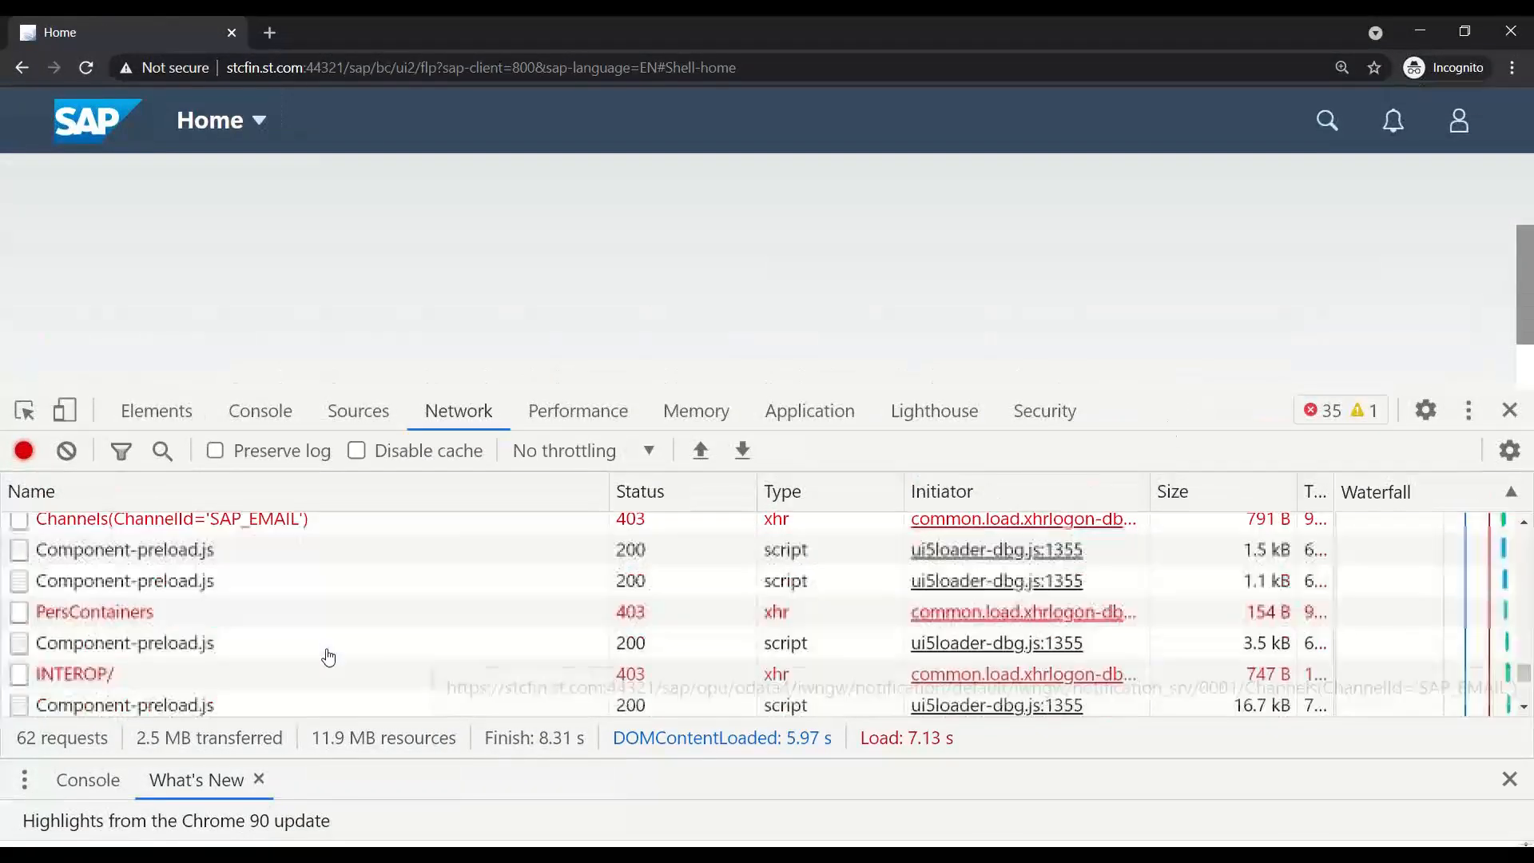
pyautogui.scroll(-2, 311, 663)
pyautogui.scroll(-1, 309, 667)
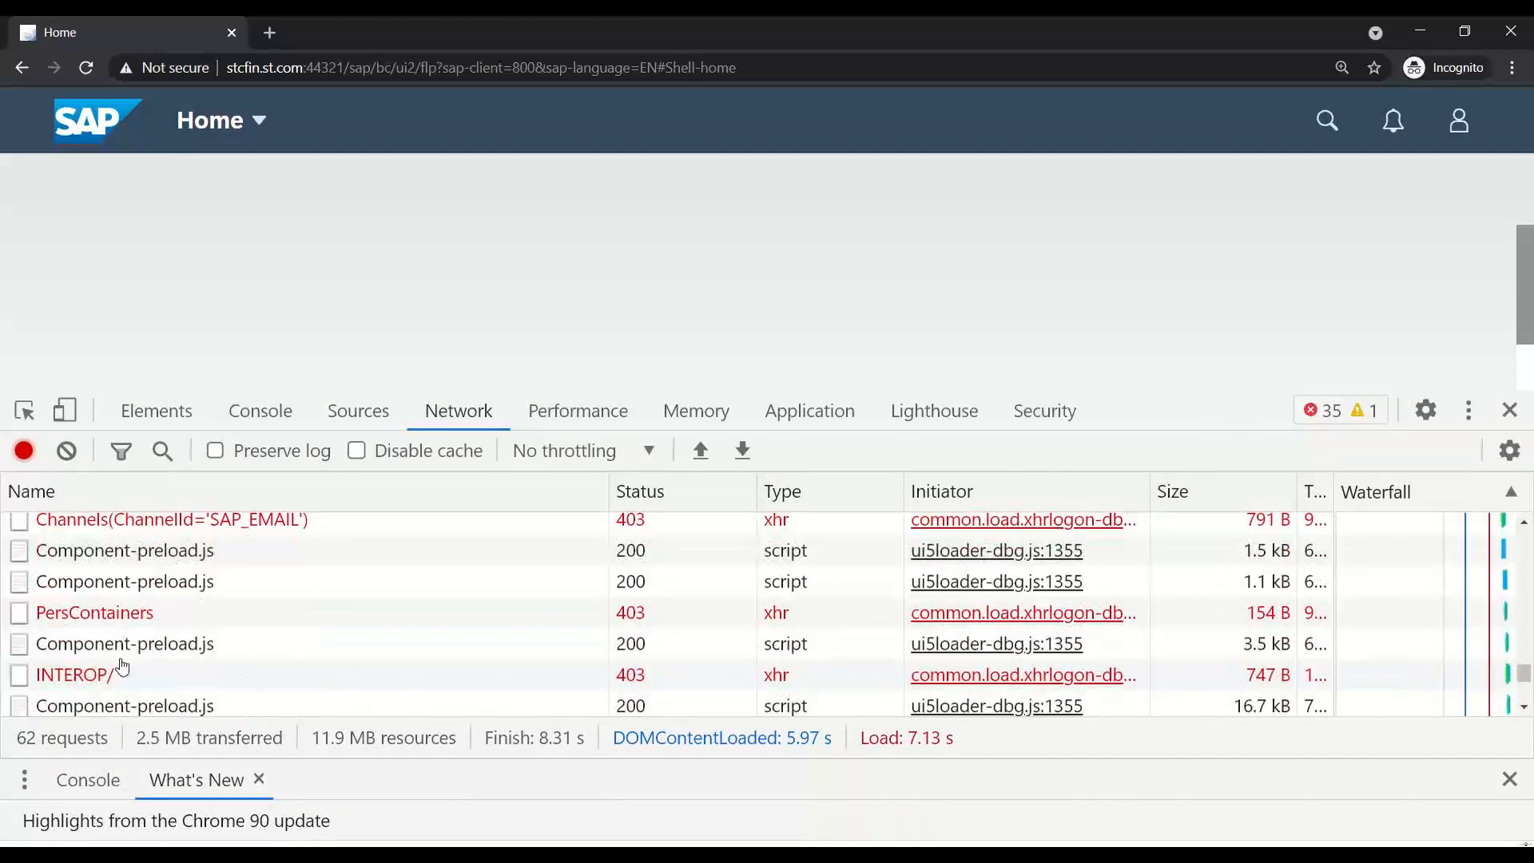
pyautogui.click(95, 675)
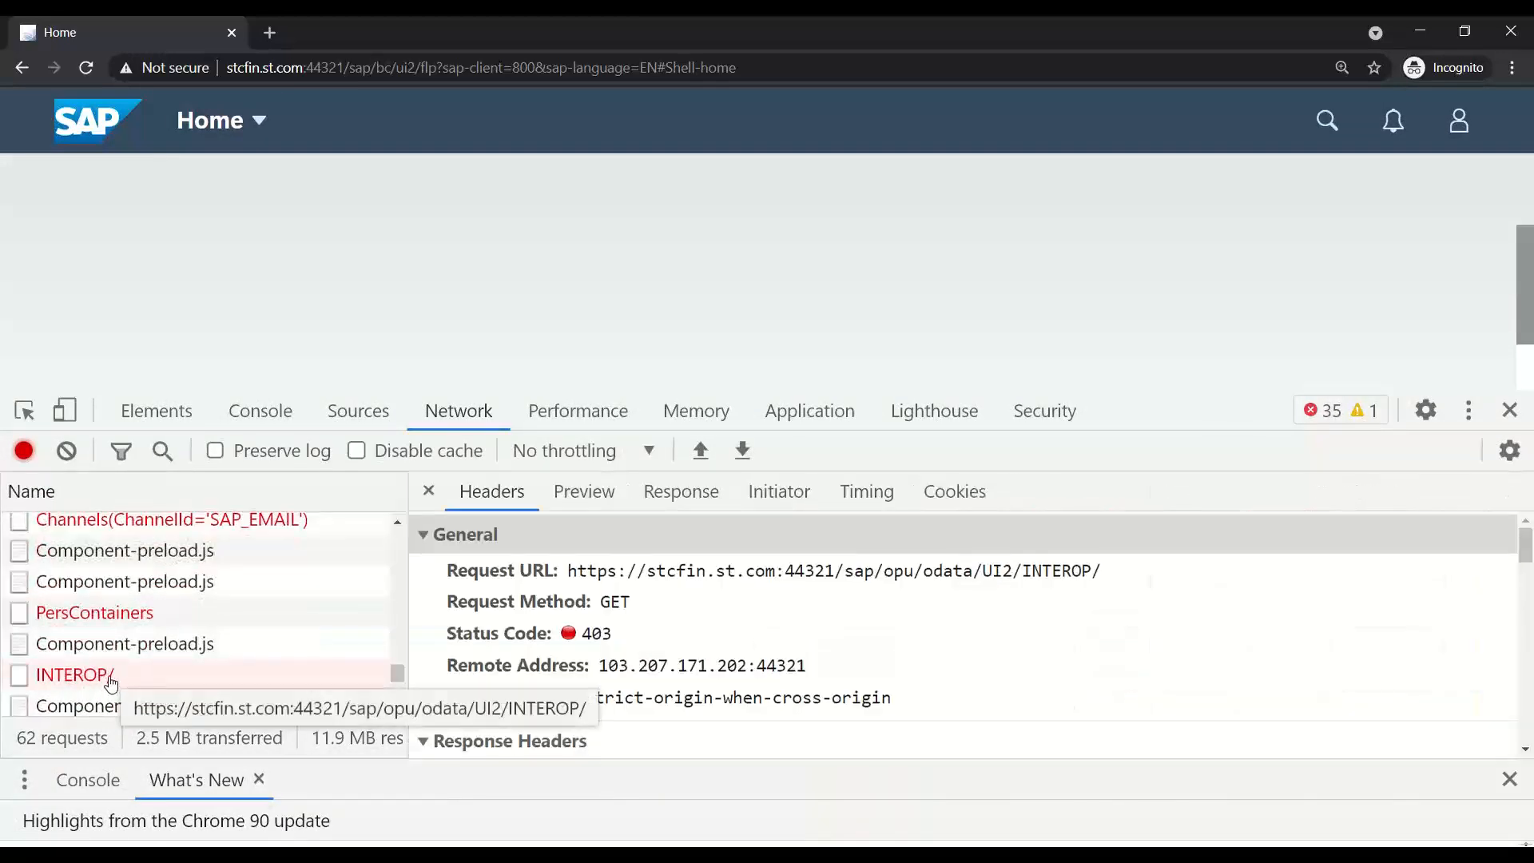
pyautogui.doubleClick(111, 683)
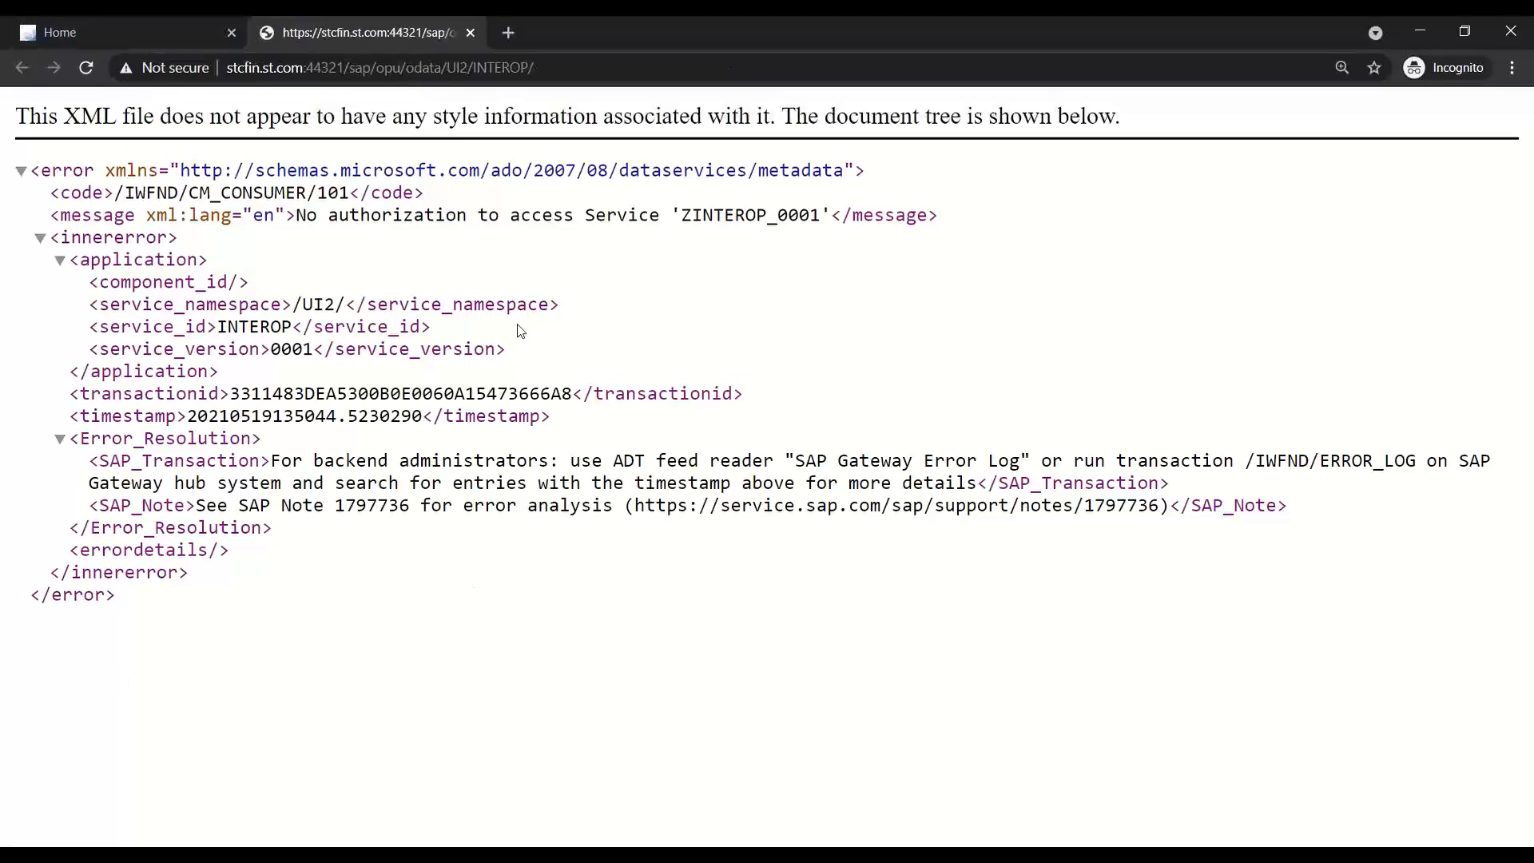
# - Highlight the no-authorization error for ZINTEROP_0001, then return to the launchpad Home tab
pyautogui.moveTo(296, 214); pyautogui.dragTo(660, 214)
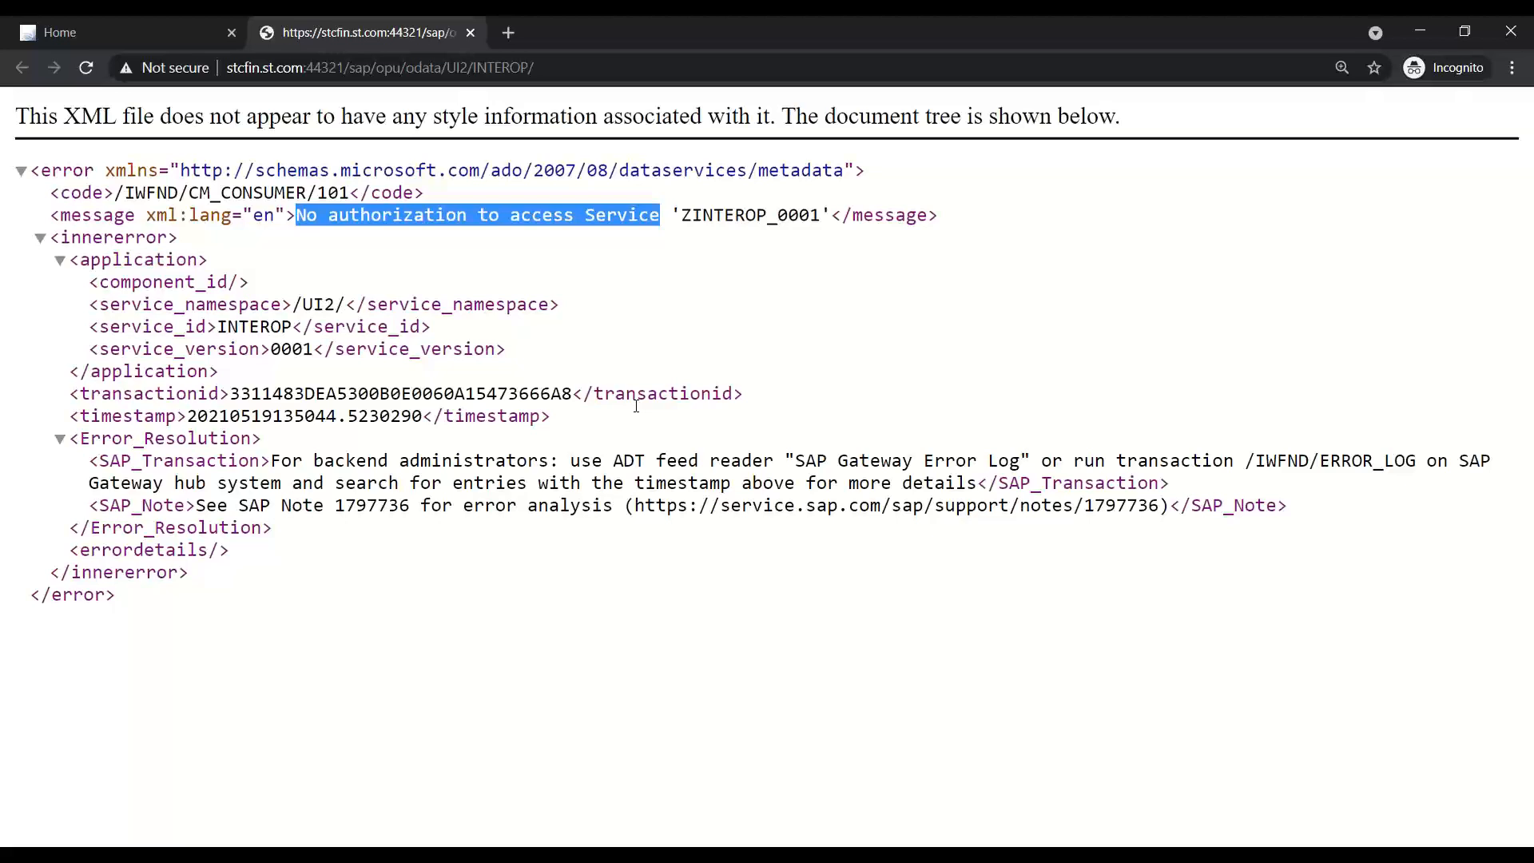
pyautogui.click(117, 24)
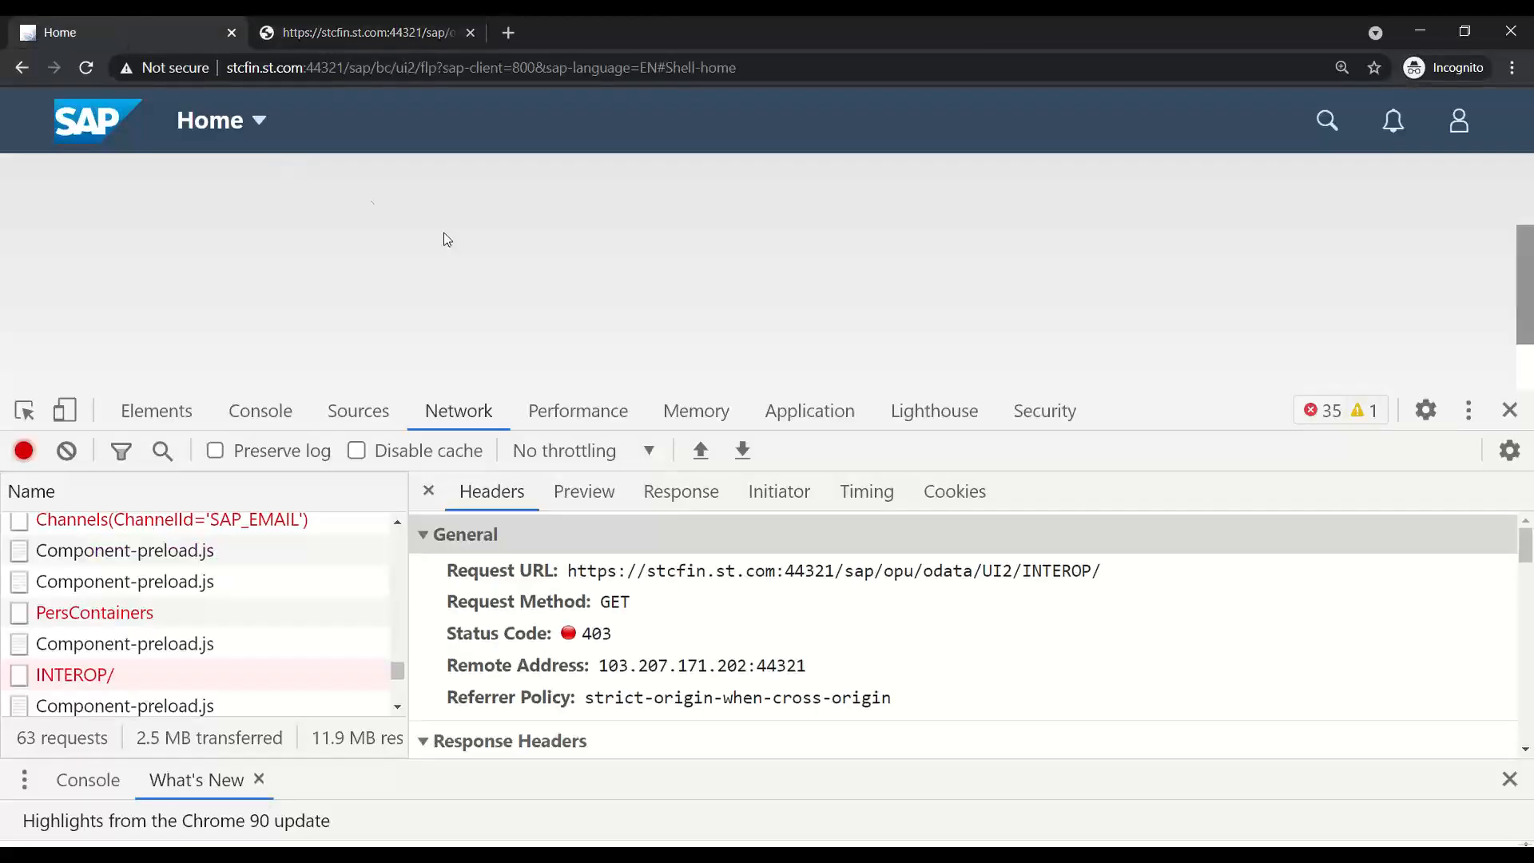
# - Load the Fiorilaunchpad.html address and log on with the user ID and password
pyautogui.click(383, 21)
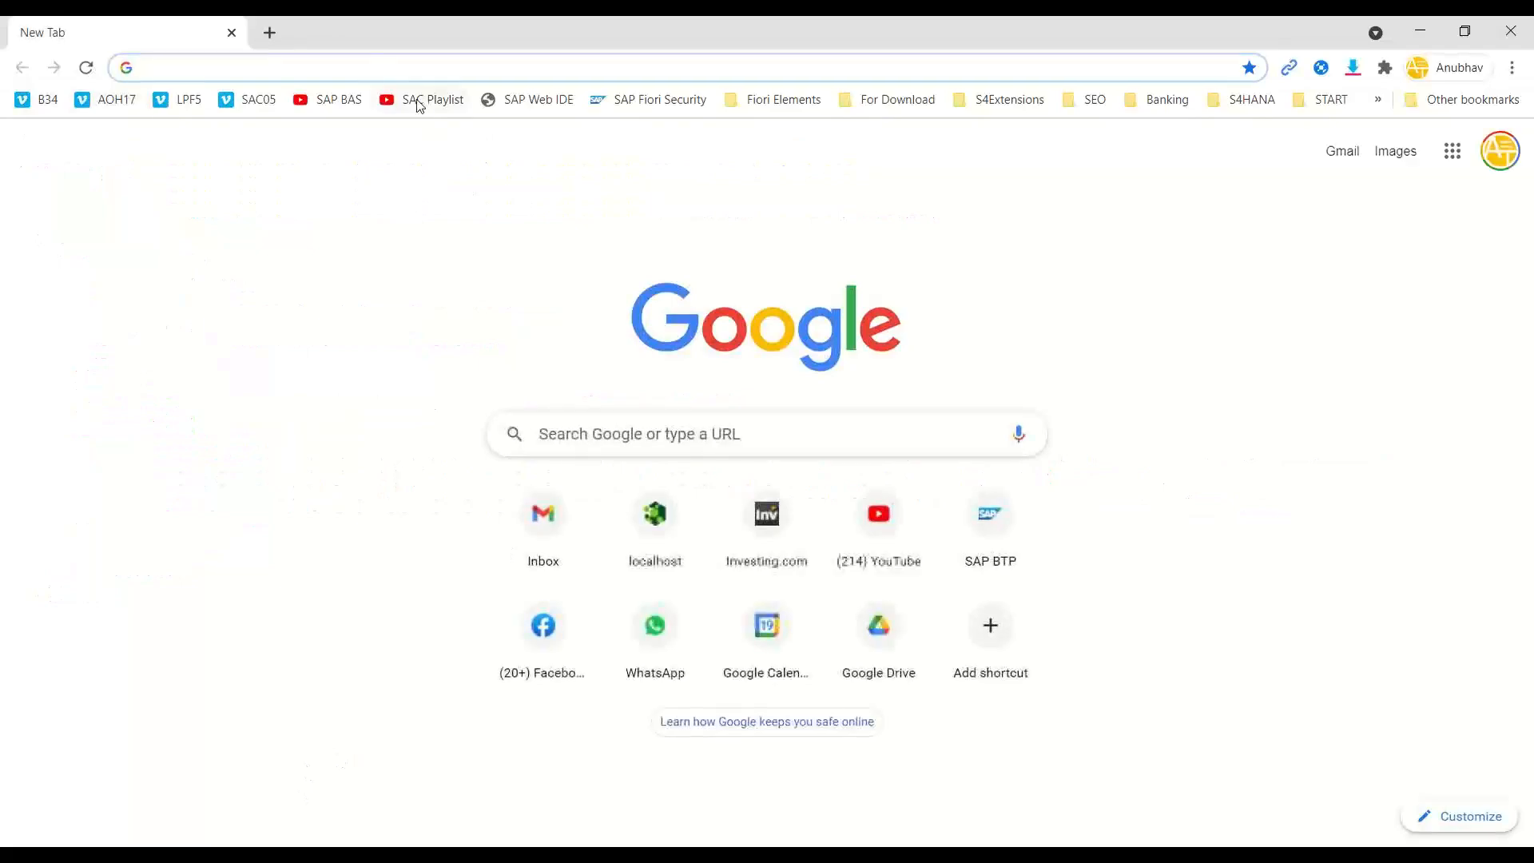
pyautogui.click(373, 64)
pyautogui.write('STCF')
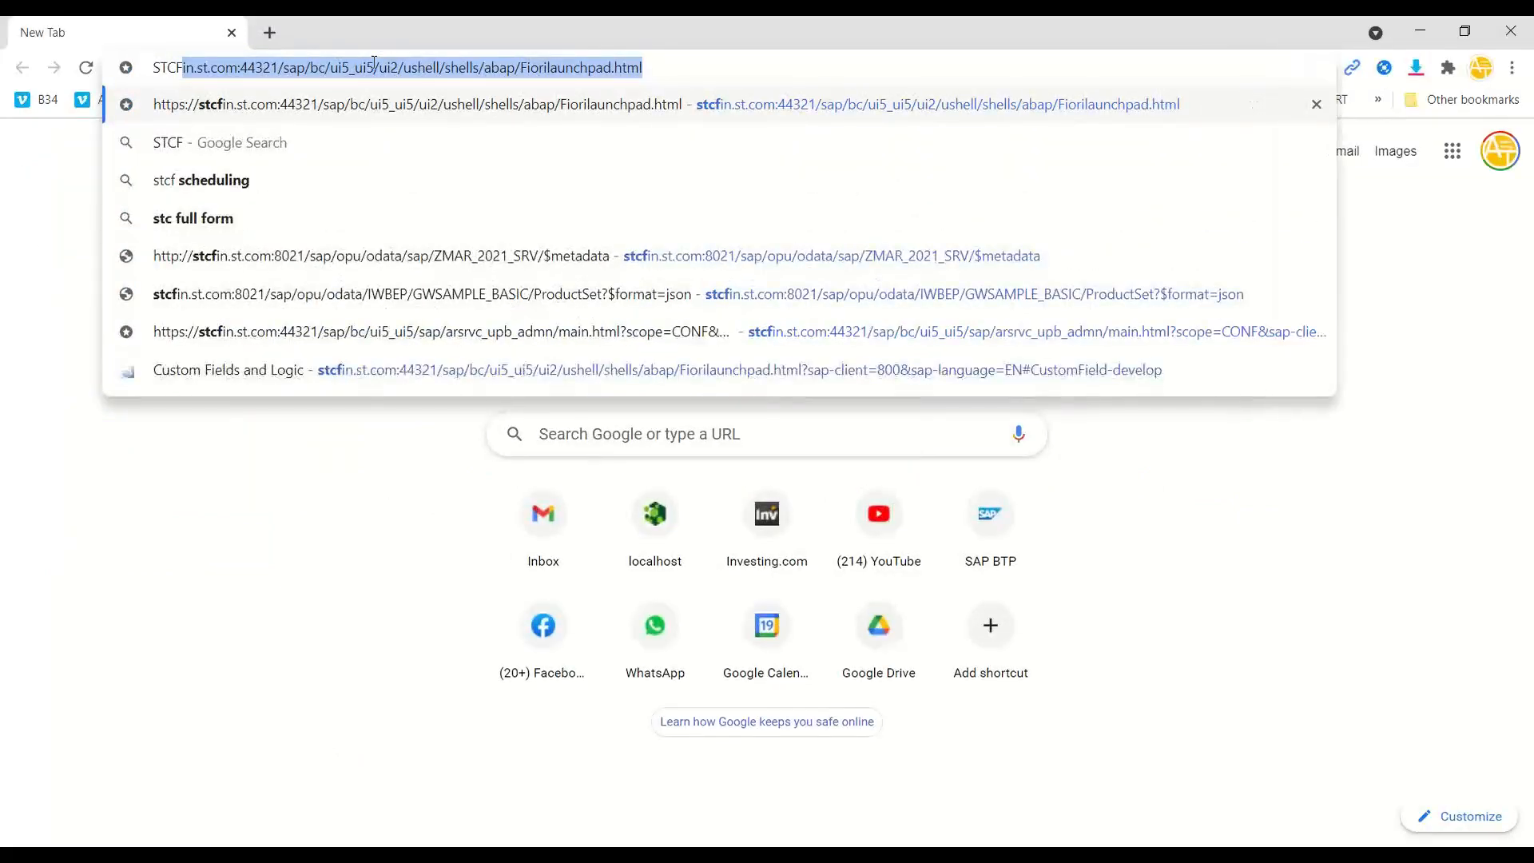
pyautogui.press('Return')
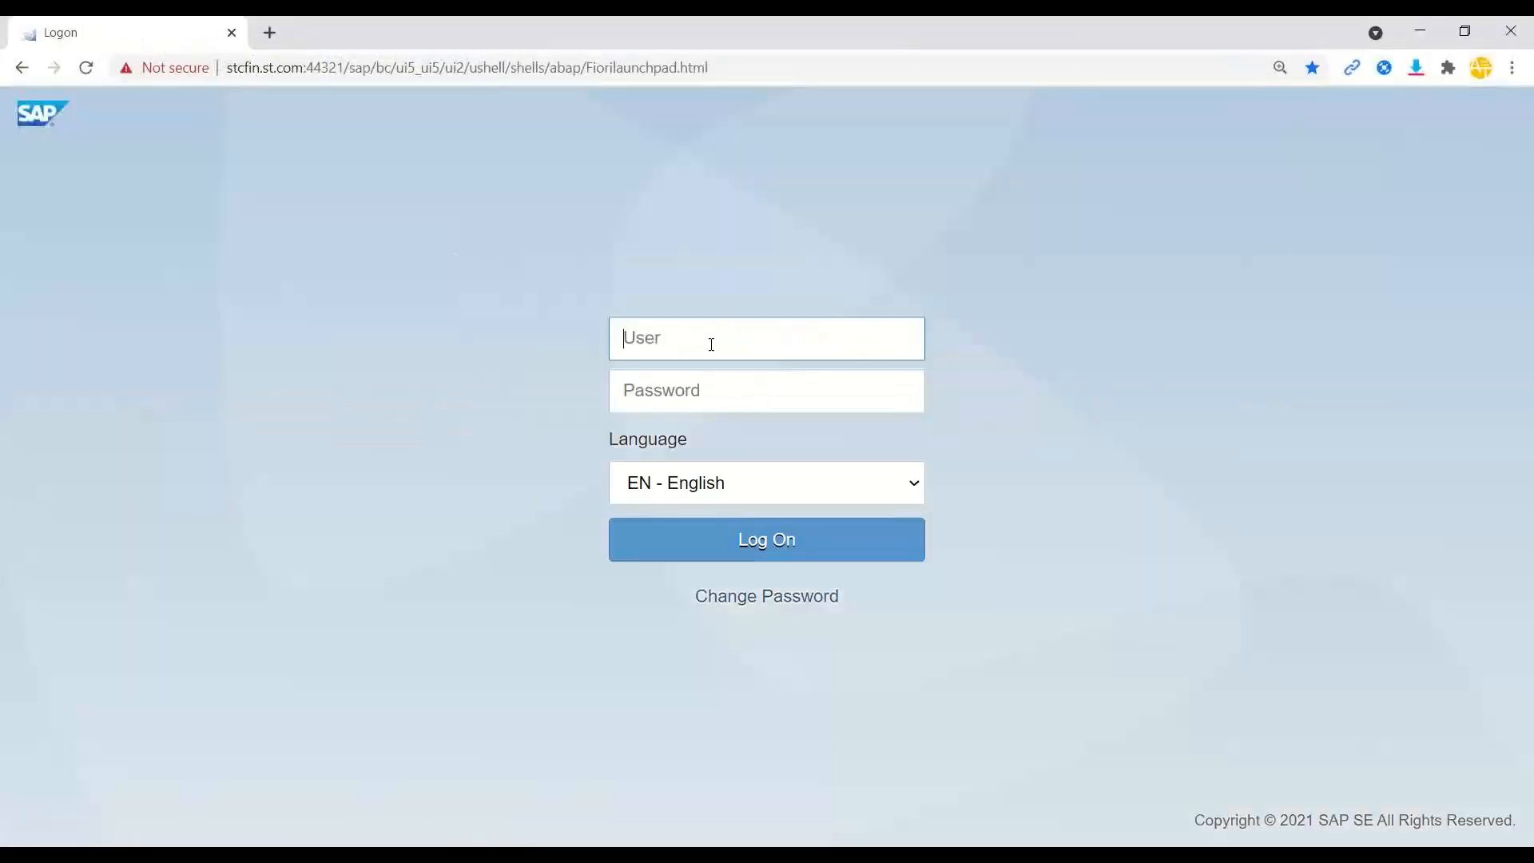
pyautogui.write('mob5')
pyautogui.press('Tab')
pyautogui.write('w')
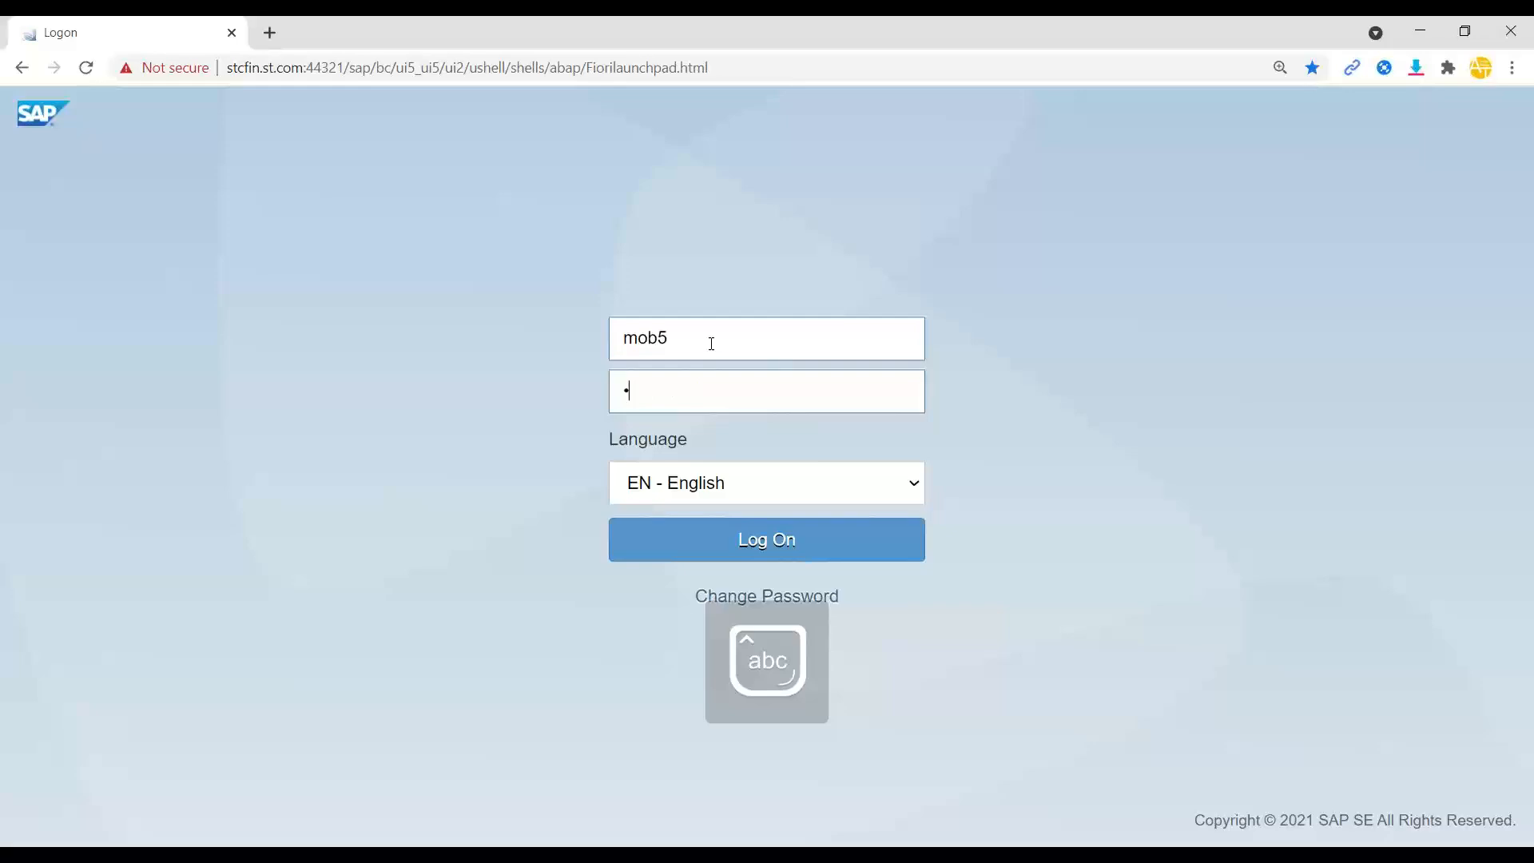
pyautogui.write('********')
pyautogui.press('Return')
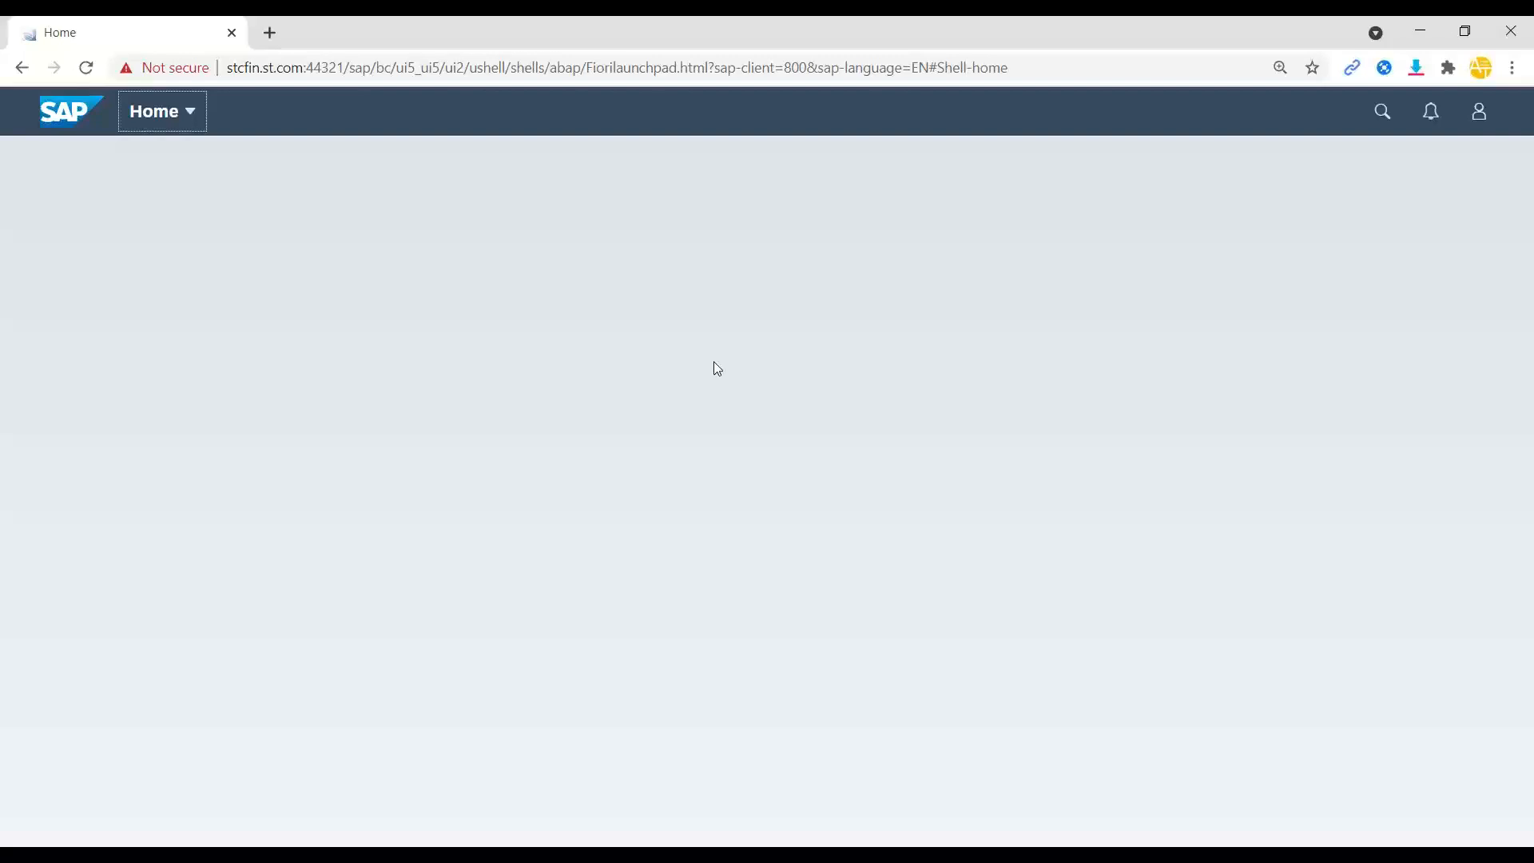
# - Open DevTools, reload the launchpad, and search the network requests for INTEROP
pyautogui.press('F12')
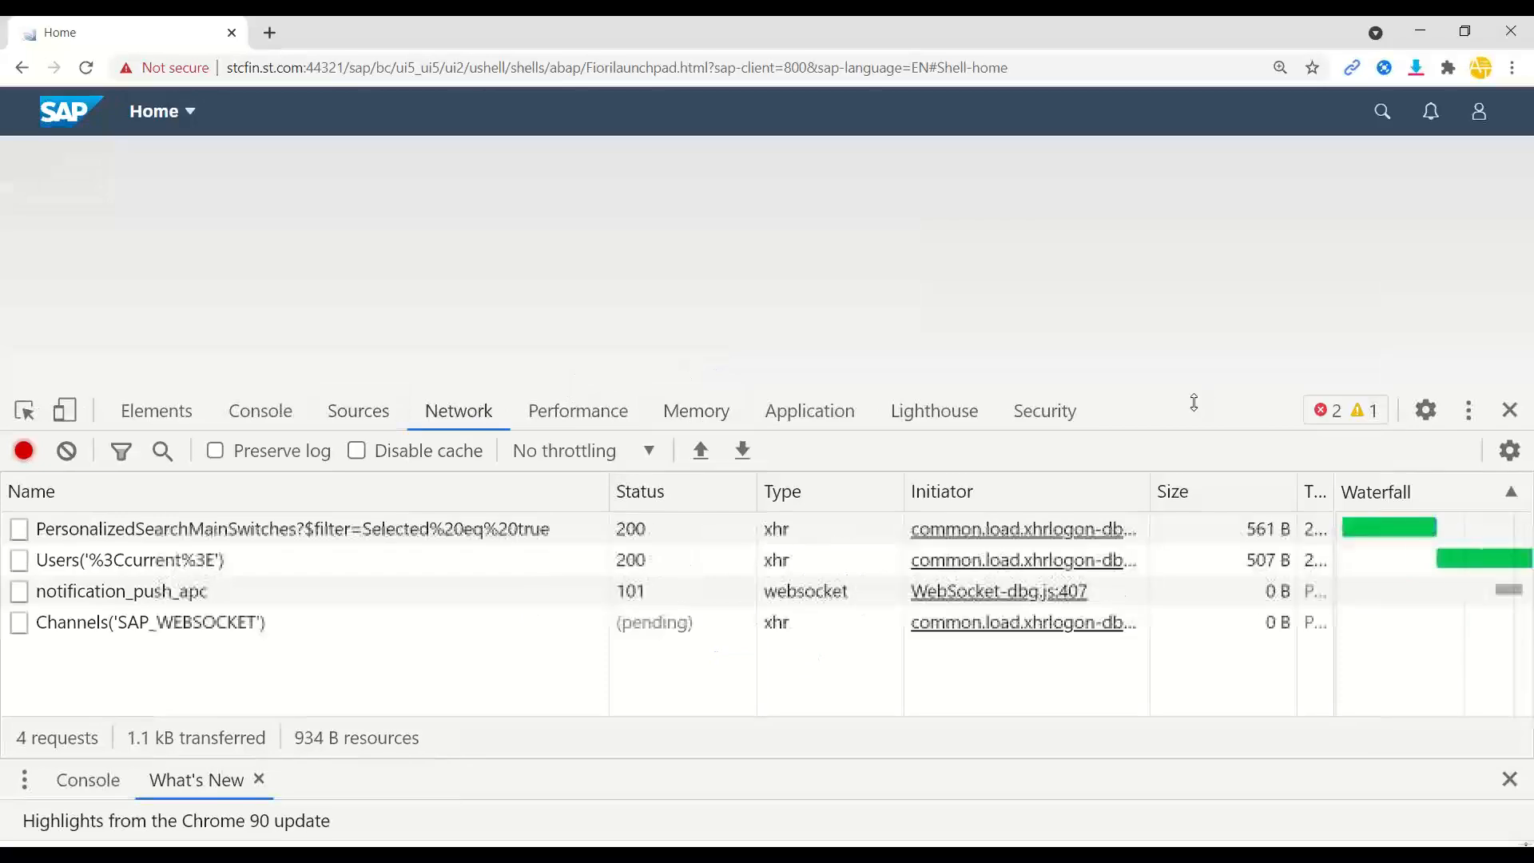
pyautogui.moveTo(1205, 391); pyautogui.dragTo(1205, 243)
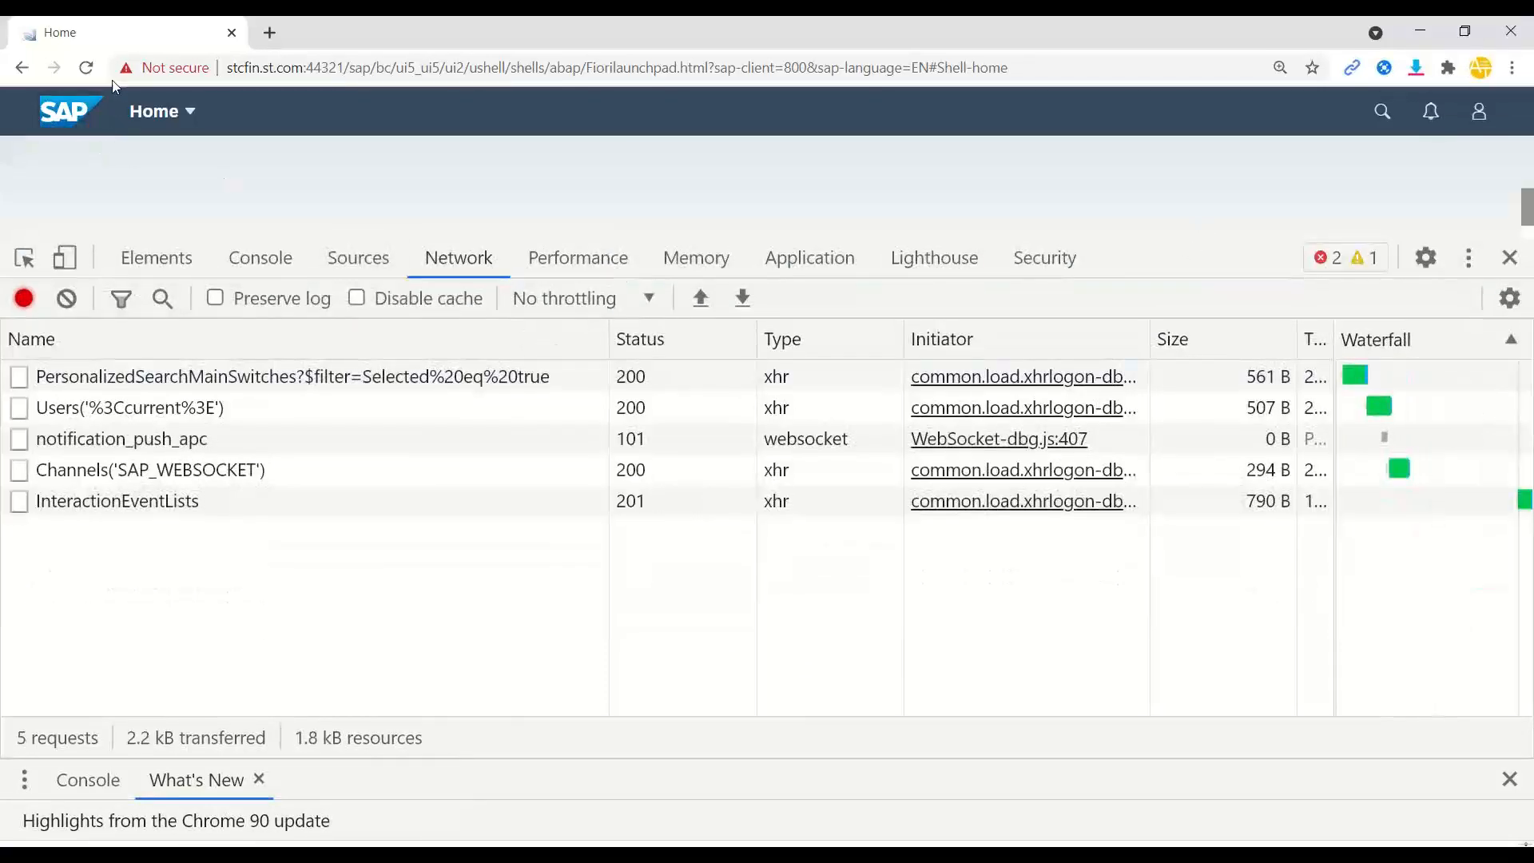
pyautogui.click(86, 69)
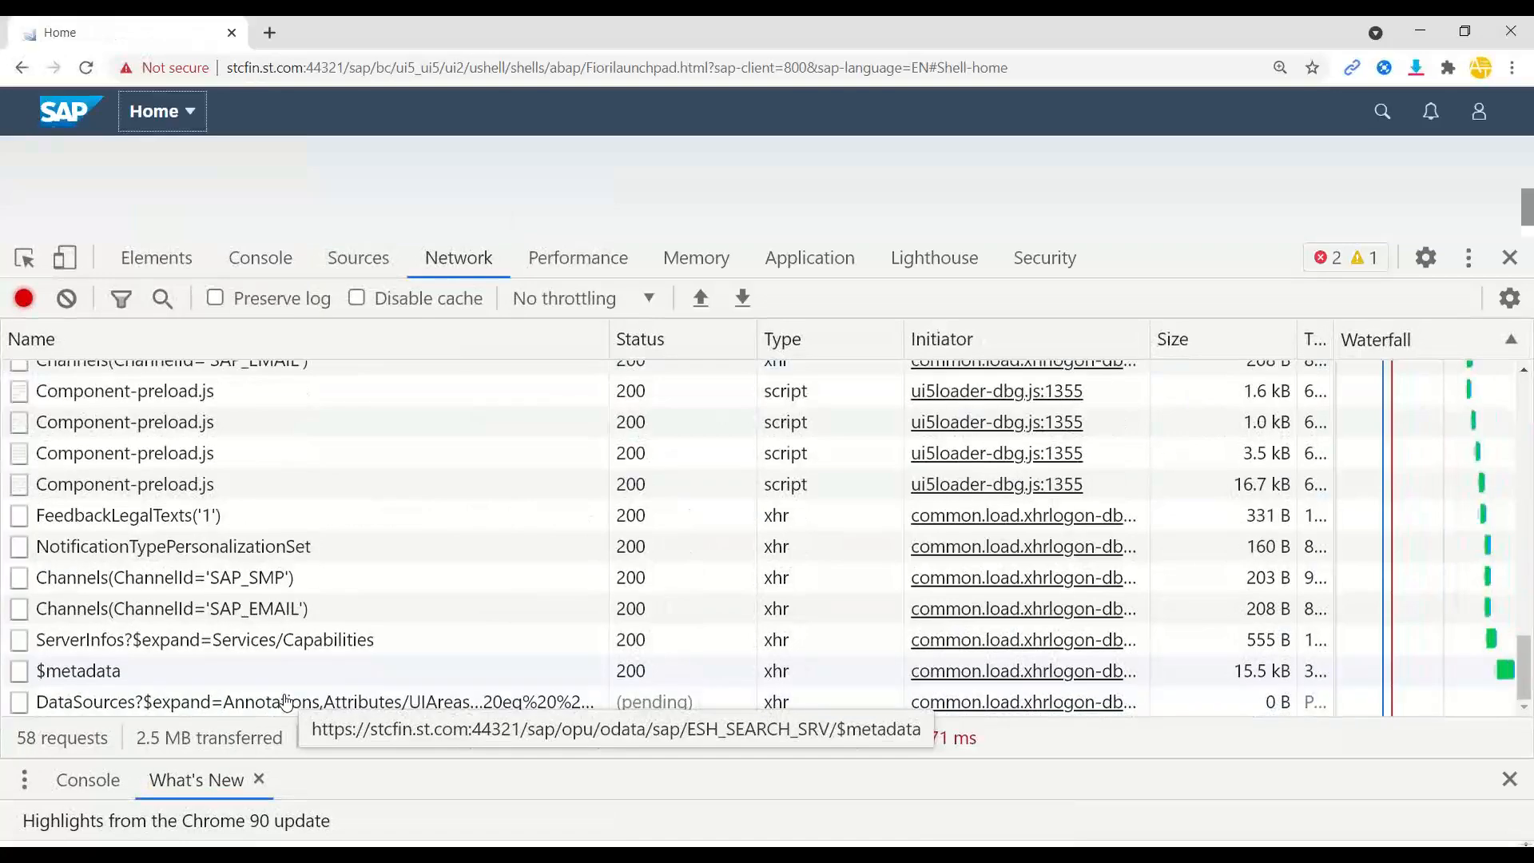
pyautogui.scroll(10, 290, 697)
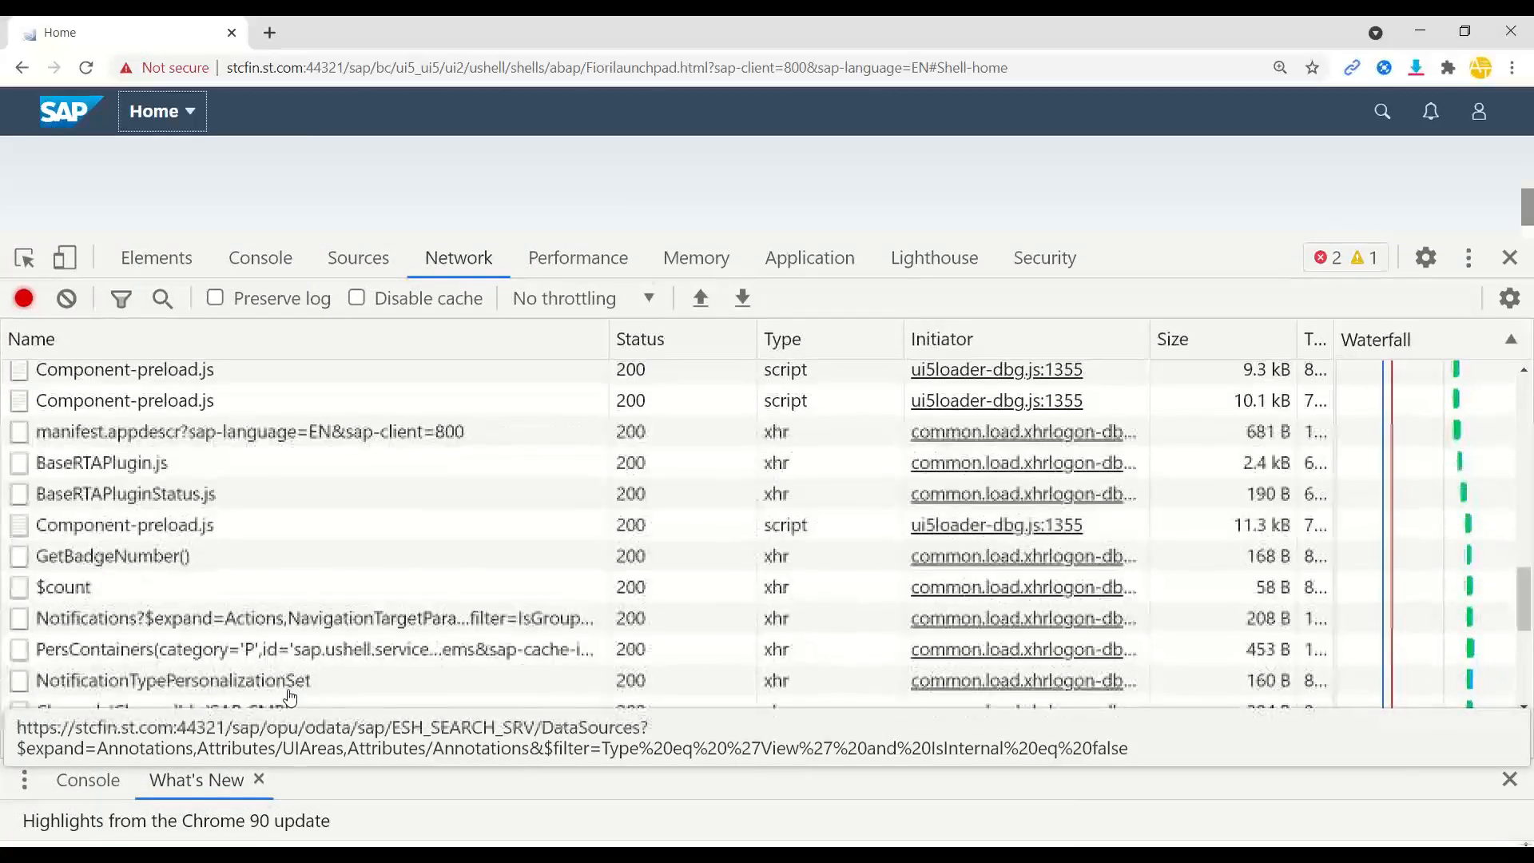
pyautogui.scroll(8, 290, 696)
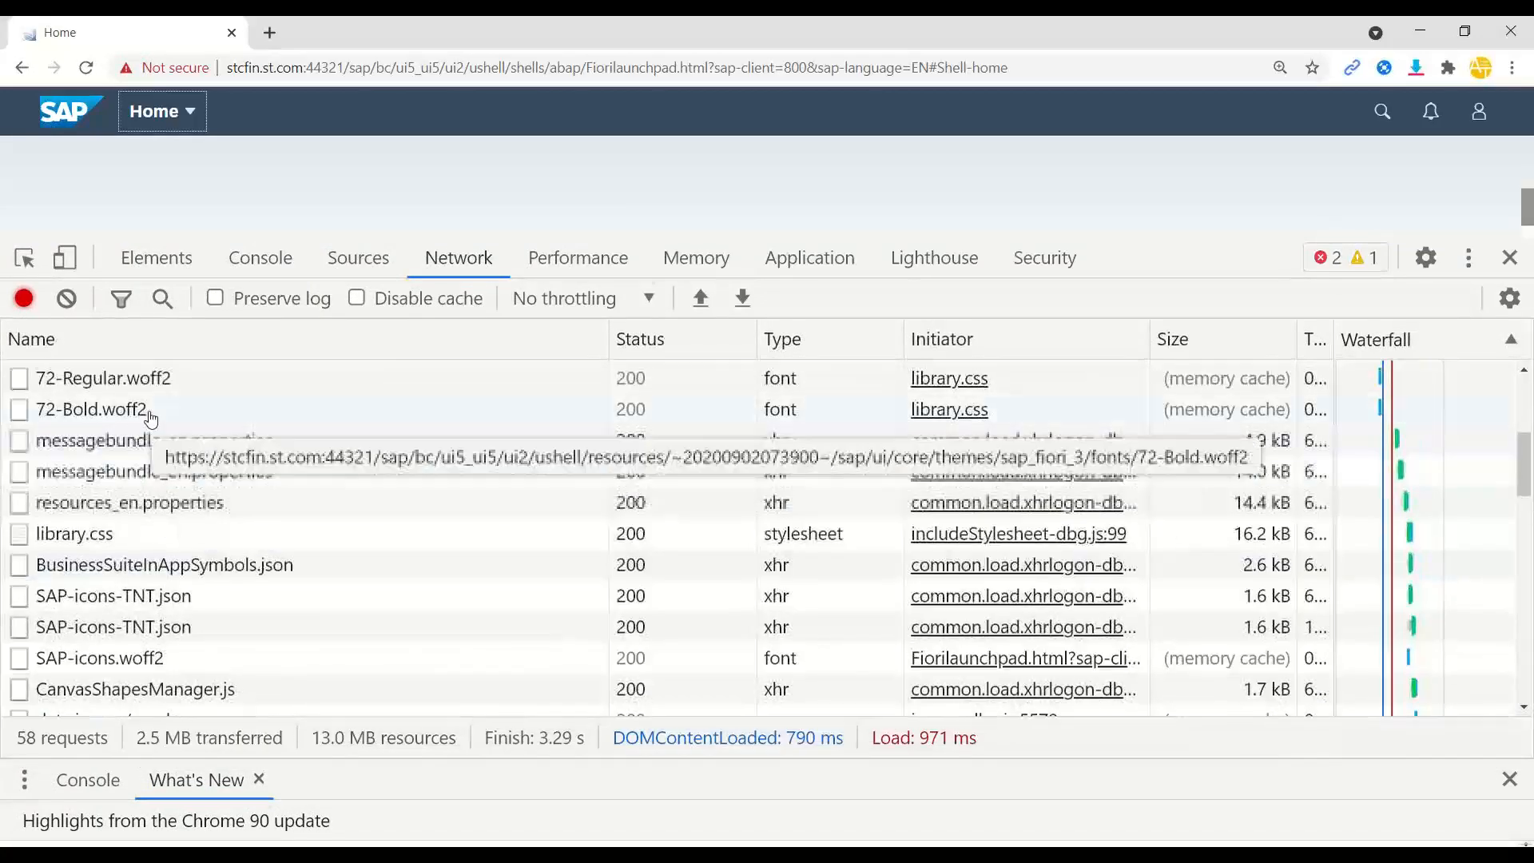
pyautogui.click(174, 343)
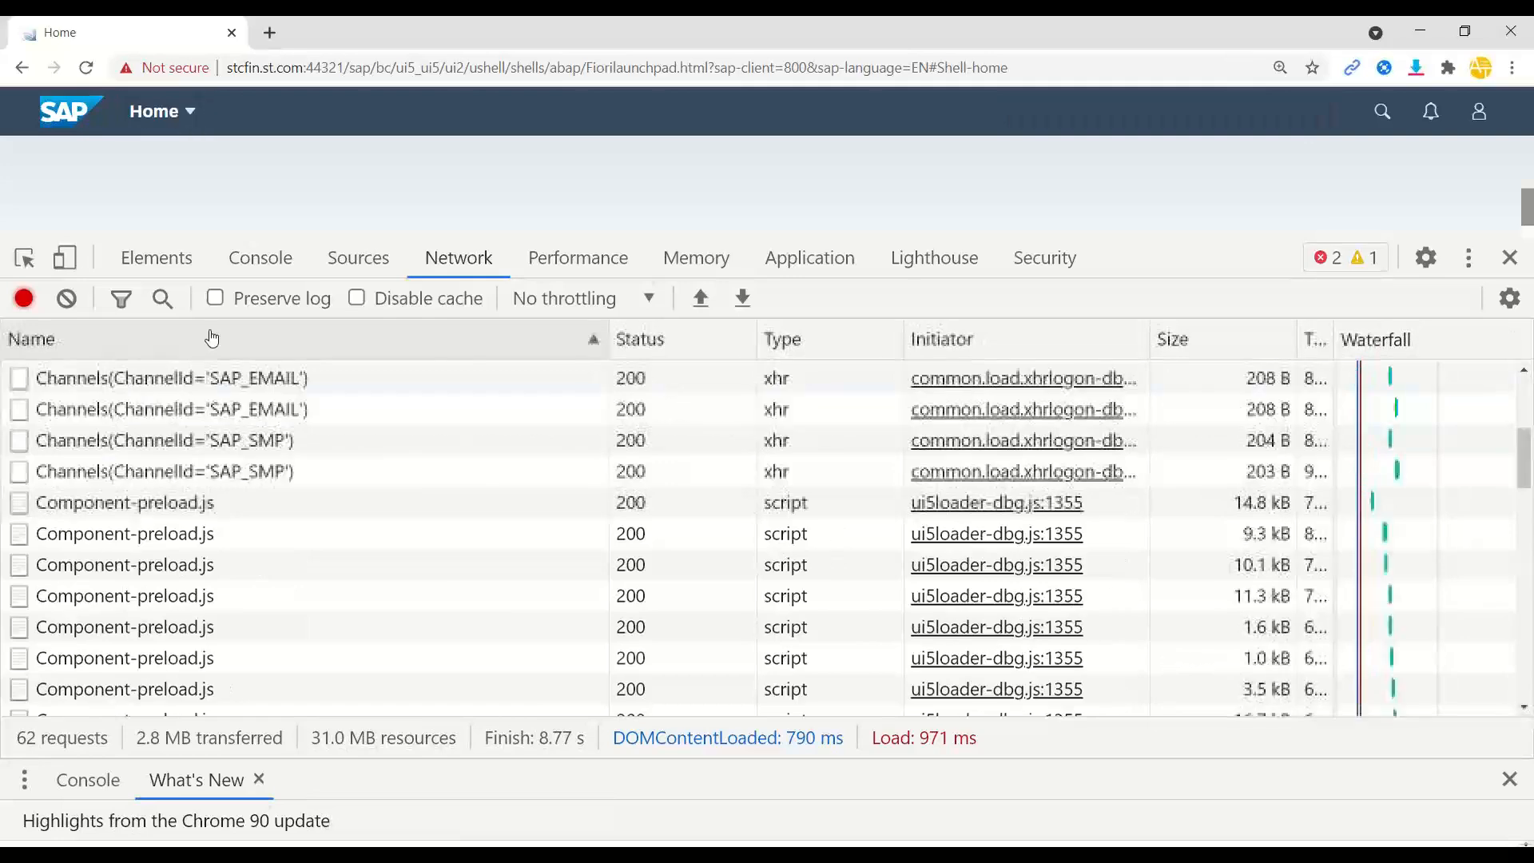
pyautogui.click(163, 298)
pyautogui.write('INTEROP')
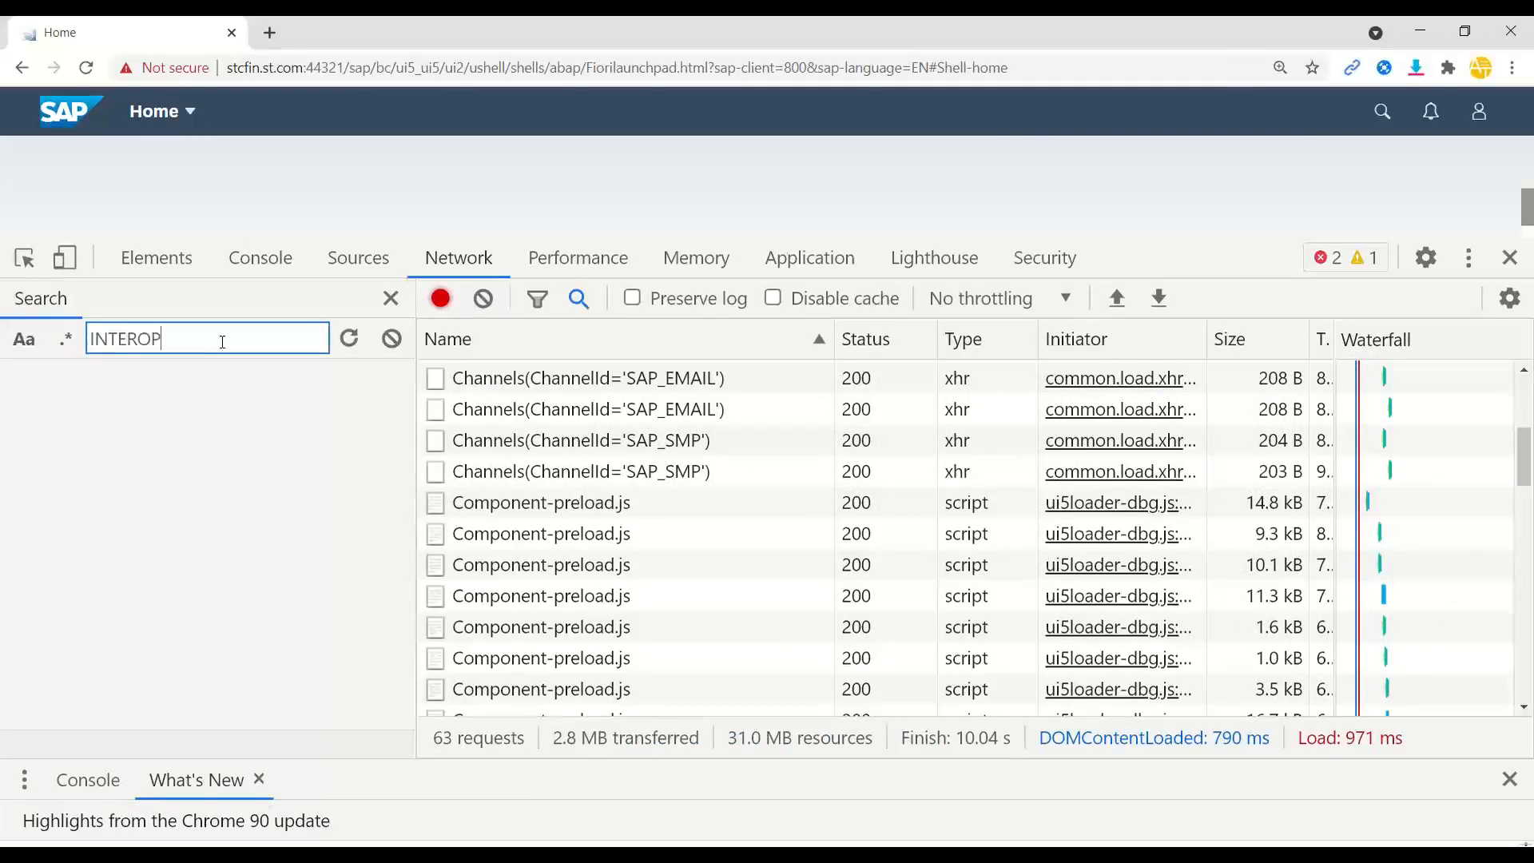
pyautogui.press('Return')
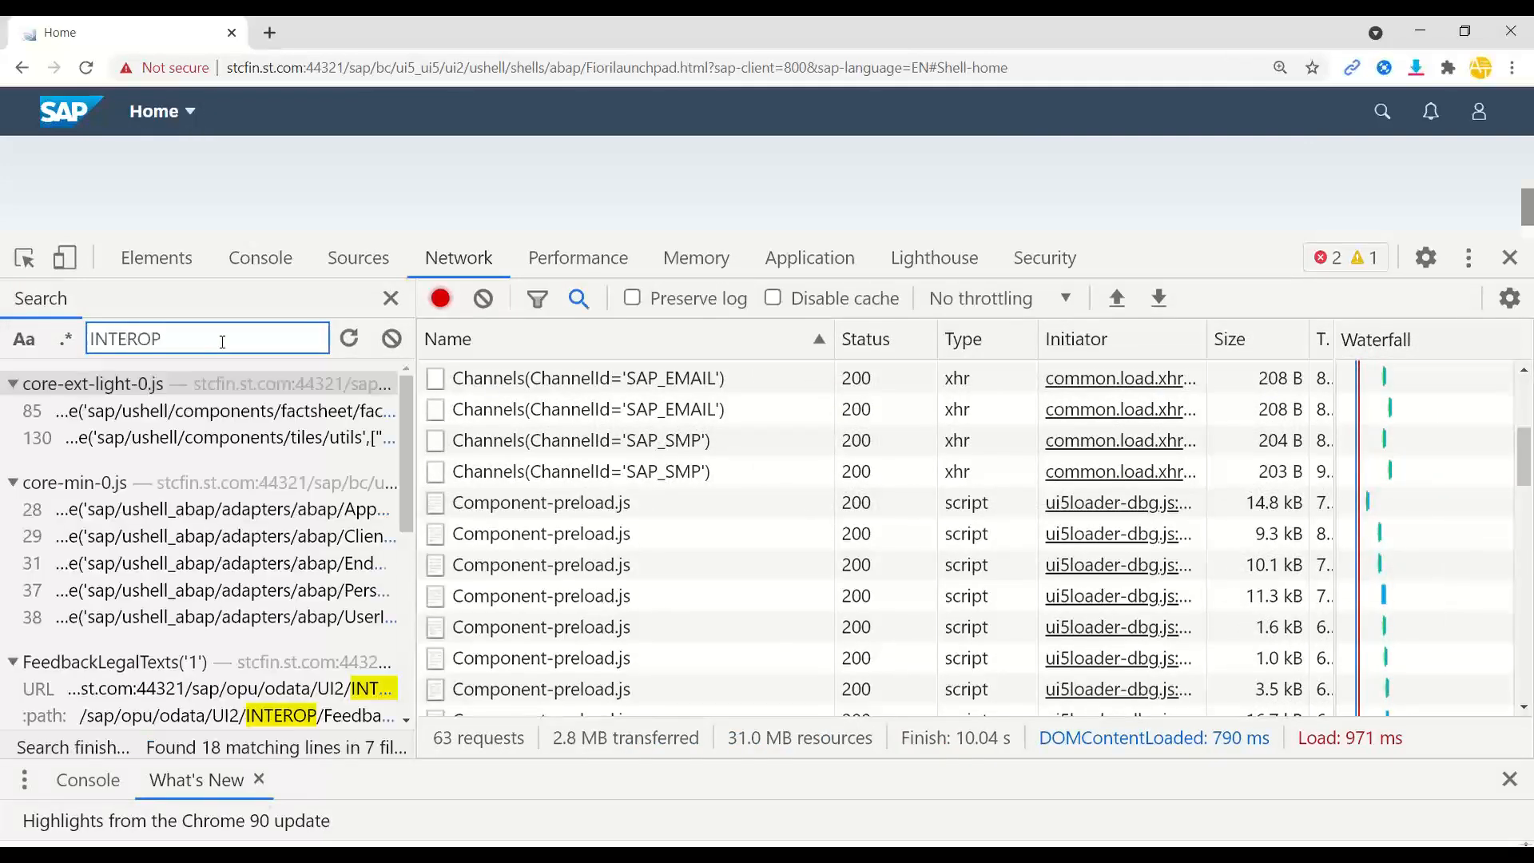
# - Confirm the FeedbackLegalTexts request to /UI2/INTEROP returns status 200
pyautogui.click(254, 720)
pyautogui.scroll(9, 1017, 510)
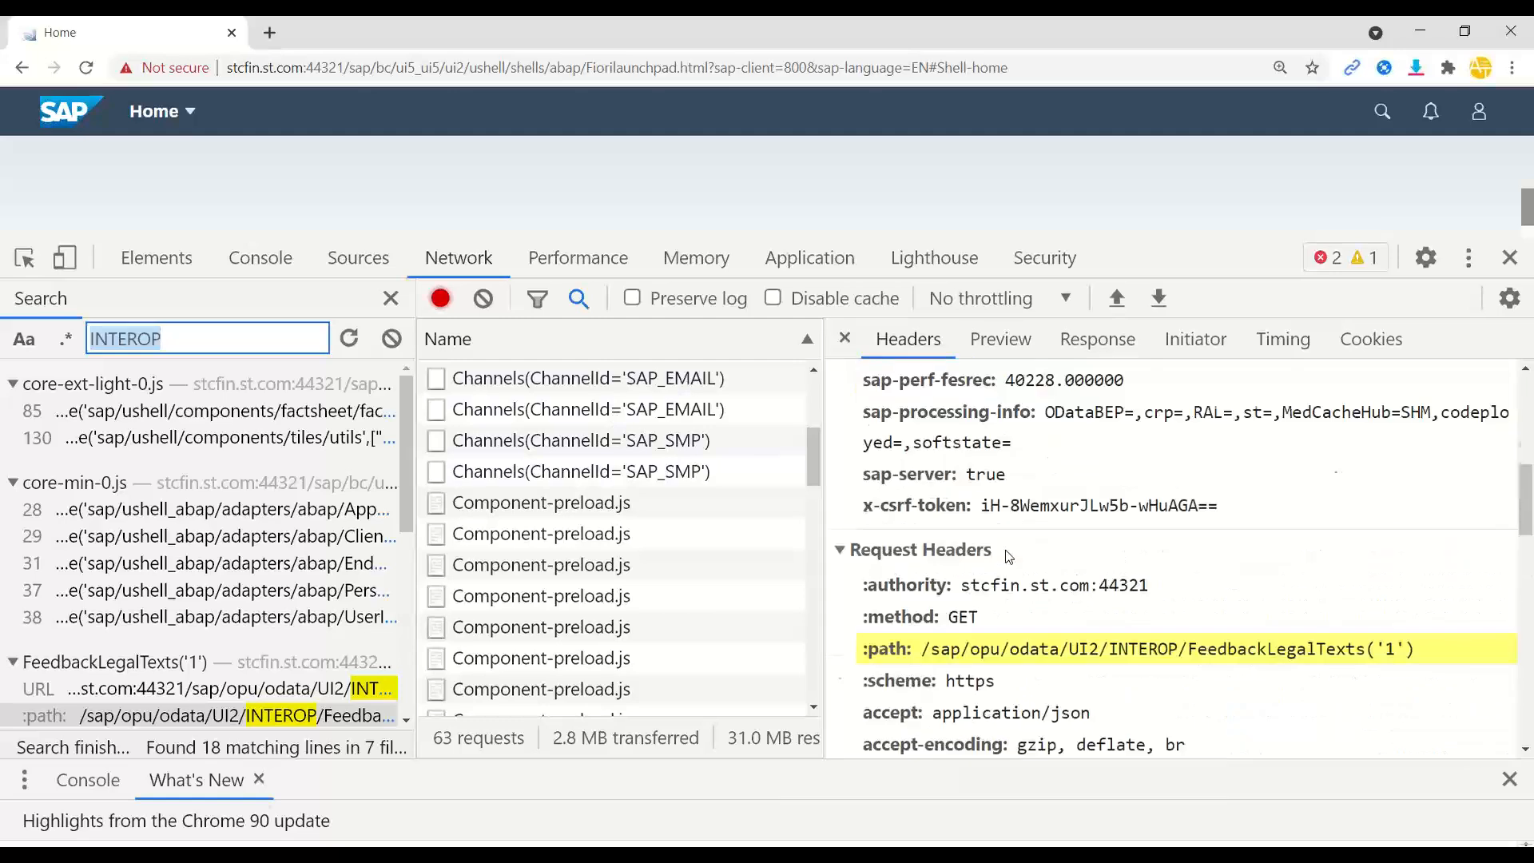
pyautogui.scroll(3, 1016, 510)
pyautogui.doubleClick(1005, 512)
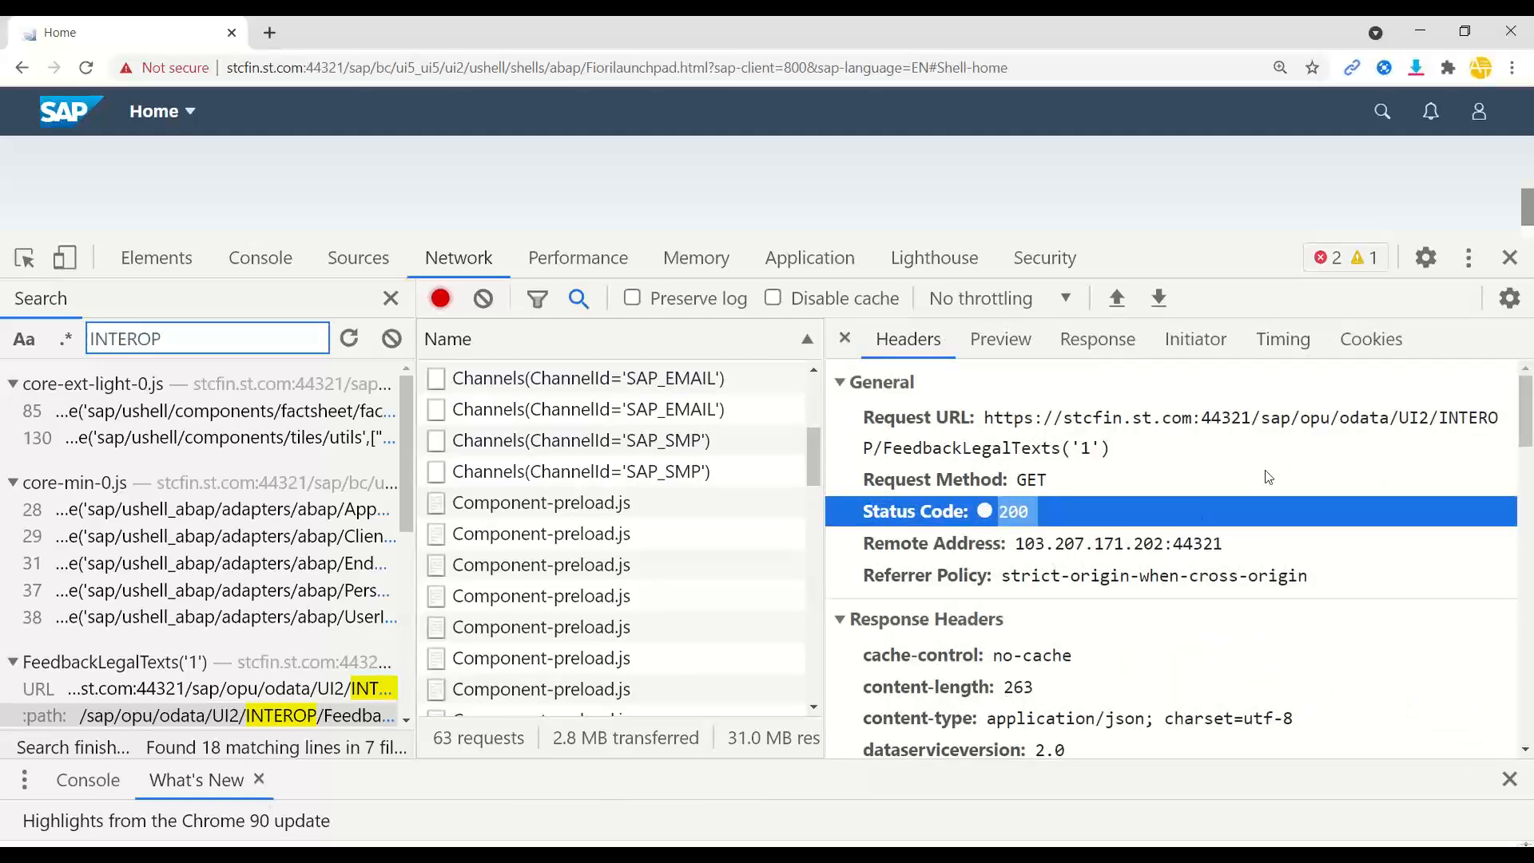
pyautogui.moveTo(1389, 419); pyautogui.dragTo(936, 451)
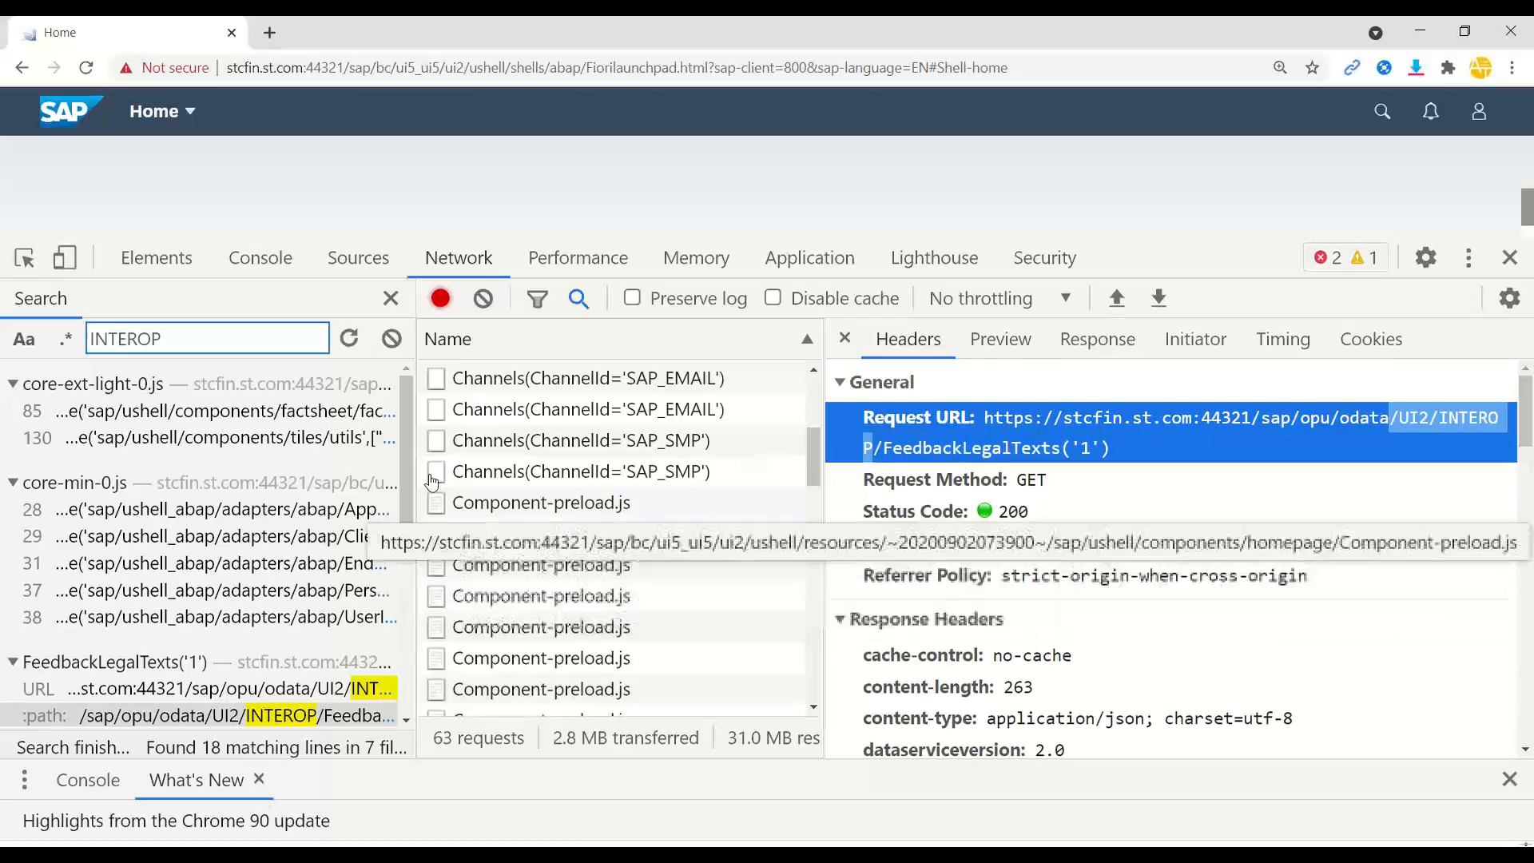
# - Close the search and show headers of the PageSets request failing with 403
pyautogui.click(390, 302)
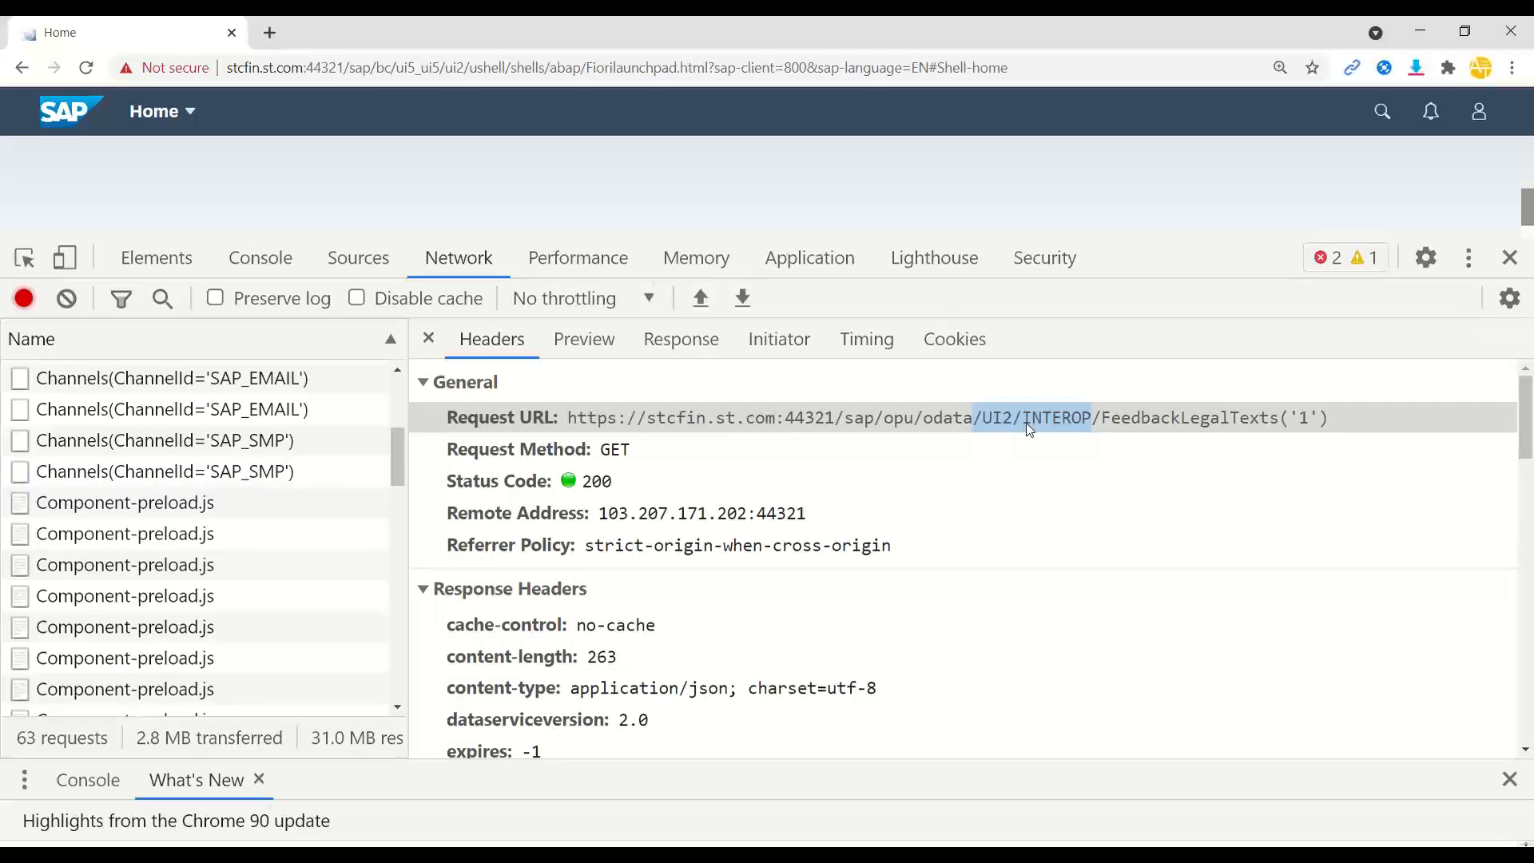
pyautogui.moveTo(395, 443); pyautogui.dragTo(400, 562)
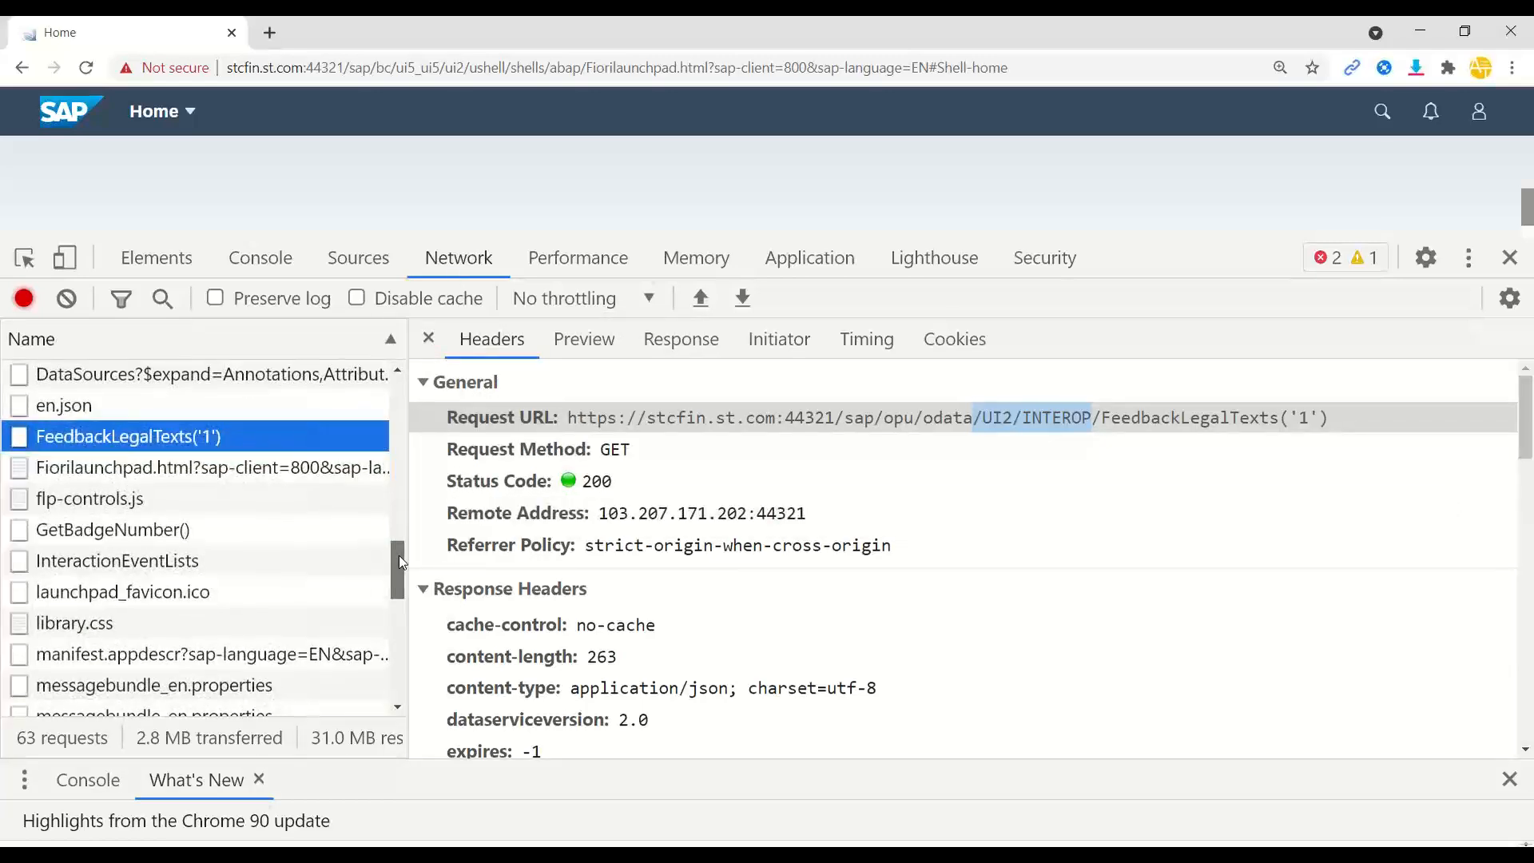
pyautogui.moveTo(400, 558)
pyautogui.mouseDown()
pyautogui.moveTo(398, 679)
pyautogui.moveTo(412, 564)
pyautogui.mouseUp()
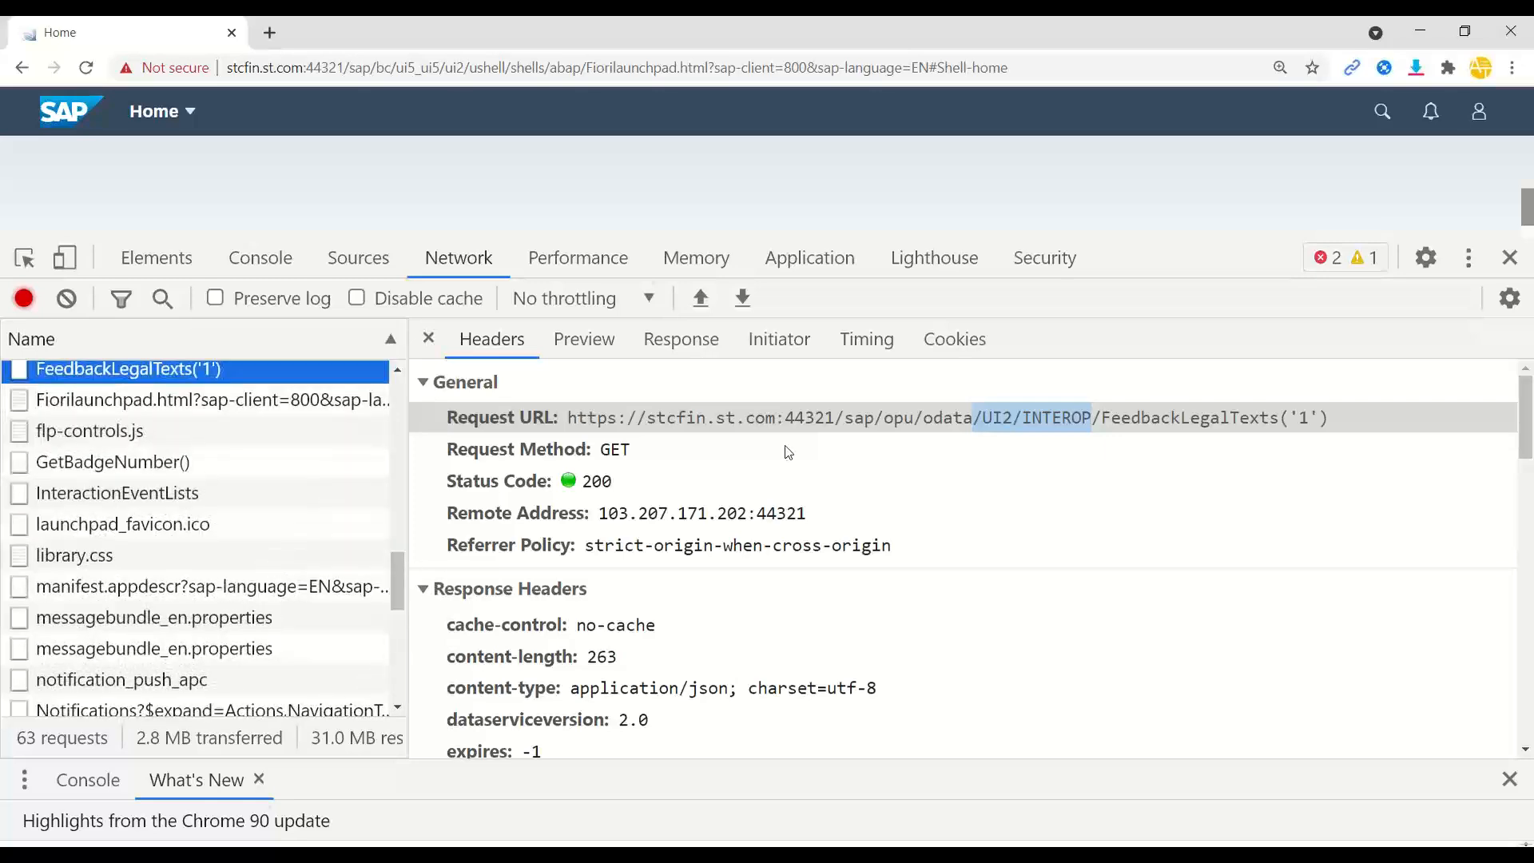
pyautogui.moveTo(1047, 234); pyautogui.dragTo(1195, 237)
pyautogui.moveTo(398, 582); pyautogui.dragTo(394, 629)
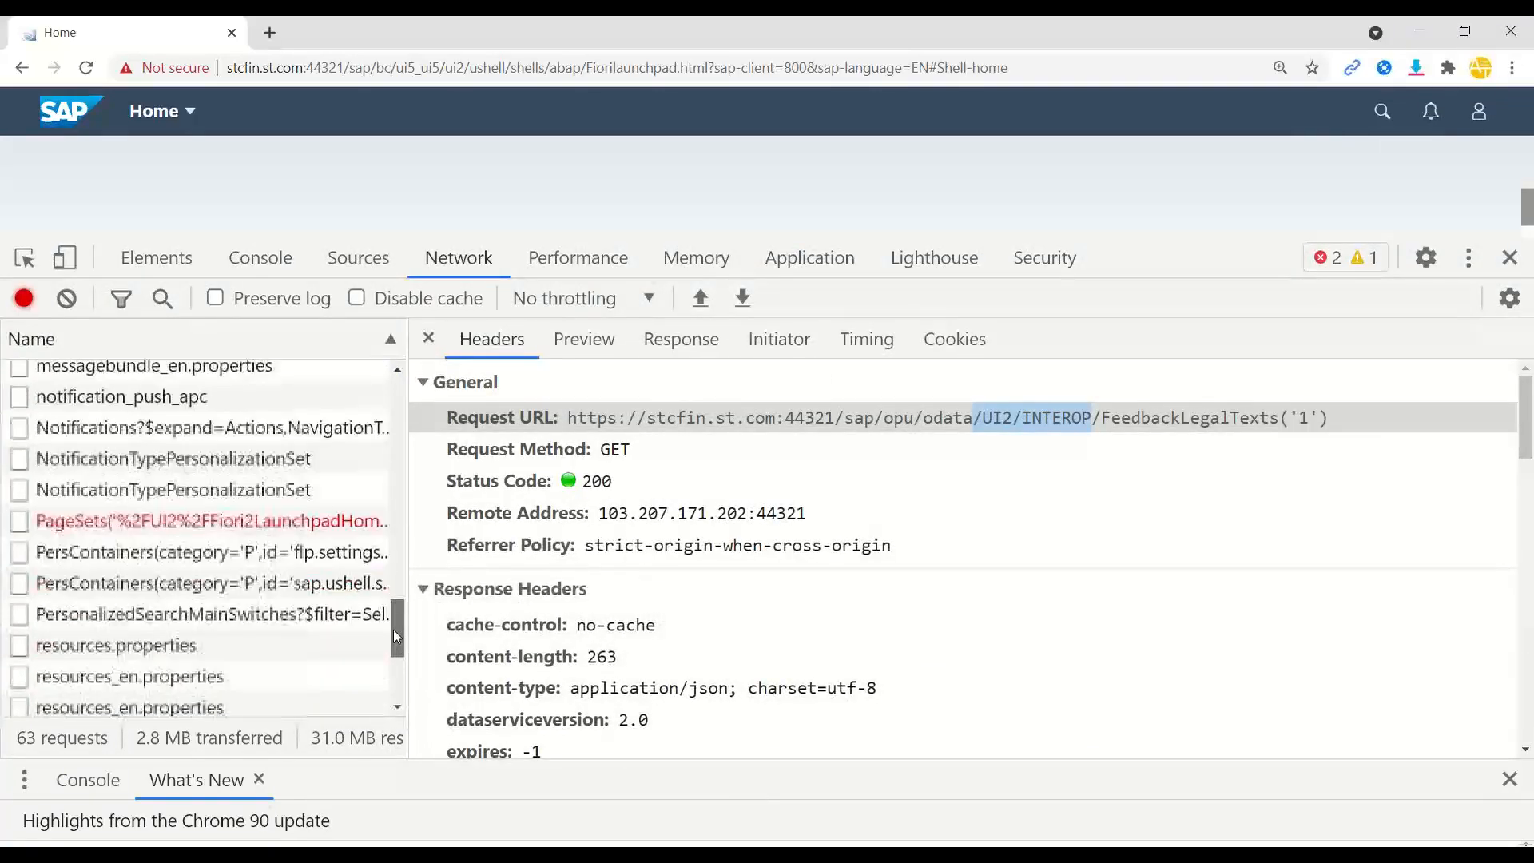
pyautogui.click(228, 520)
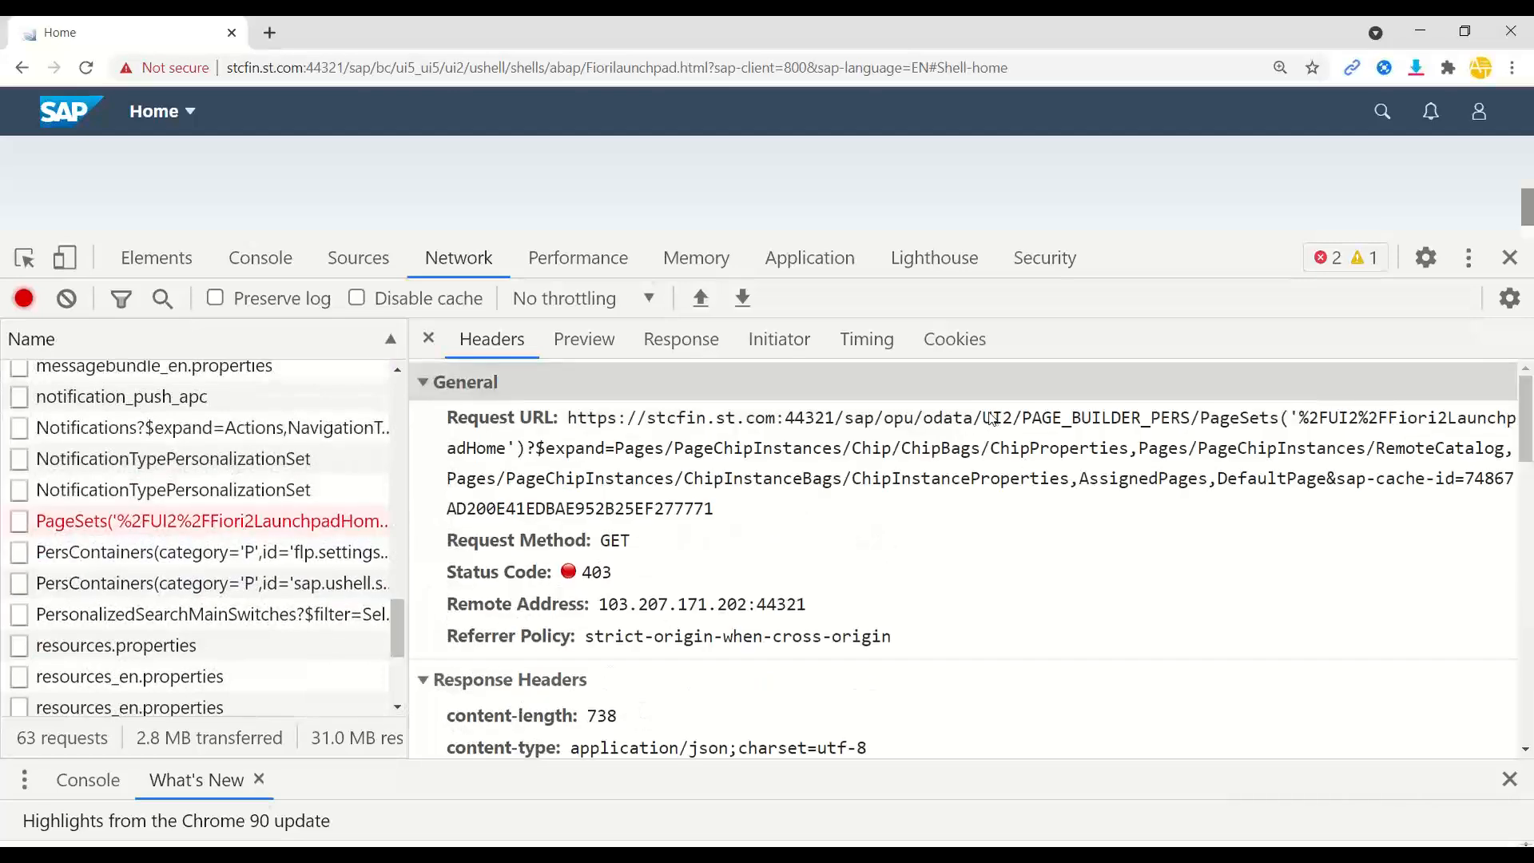
# - Select the PageSets request URL and open that request in a new tab
pyautogui.tripleClick(1193, 421)
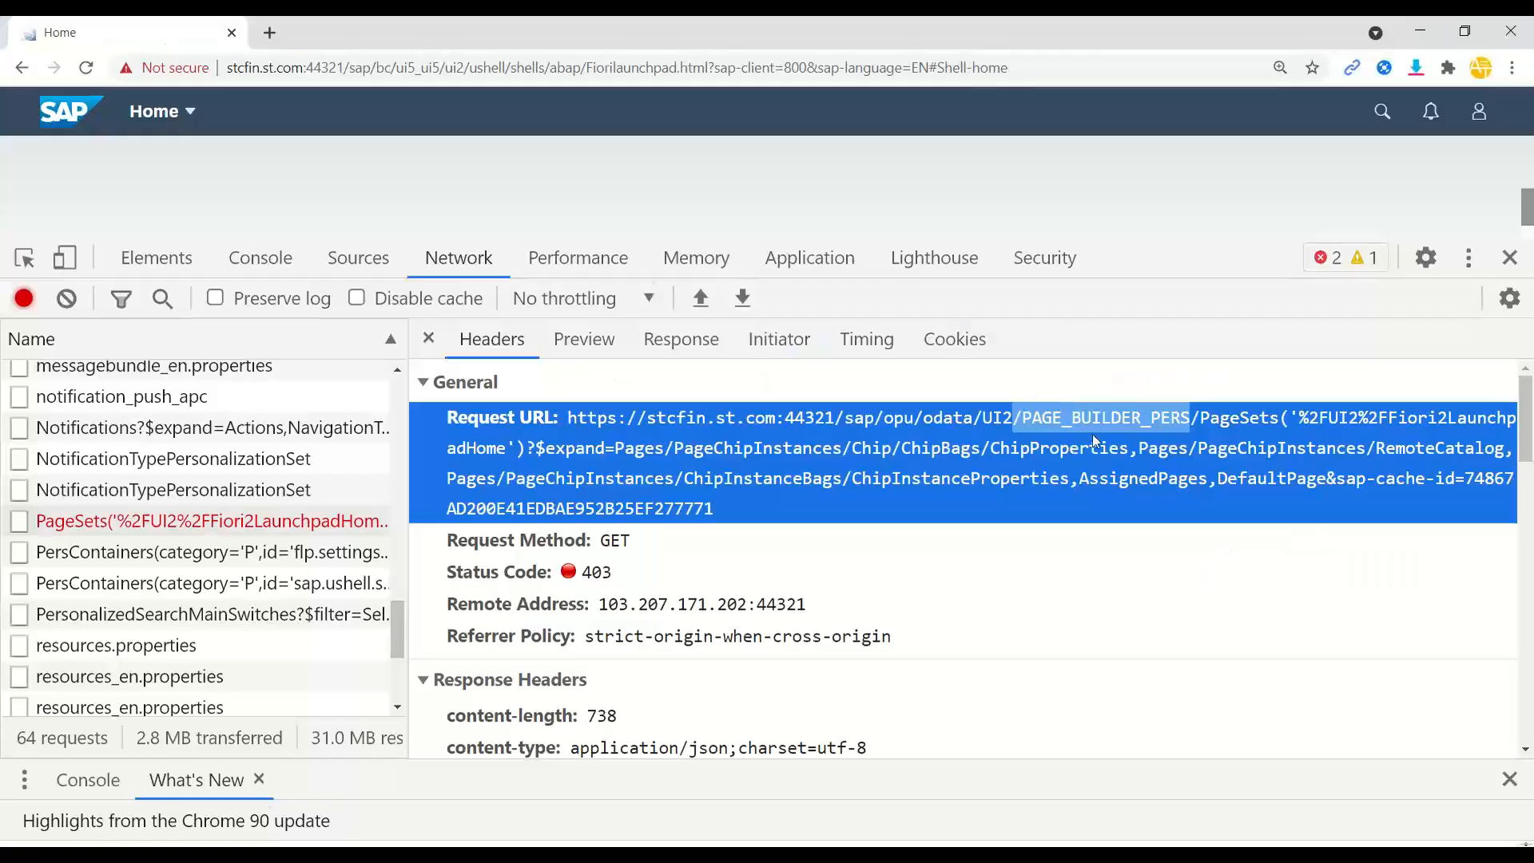
pyautogui.click(1093, 436)
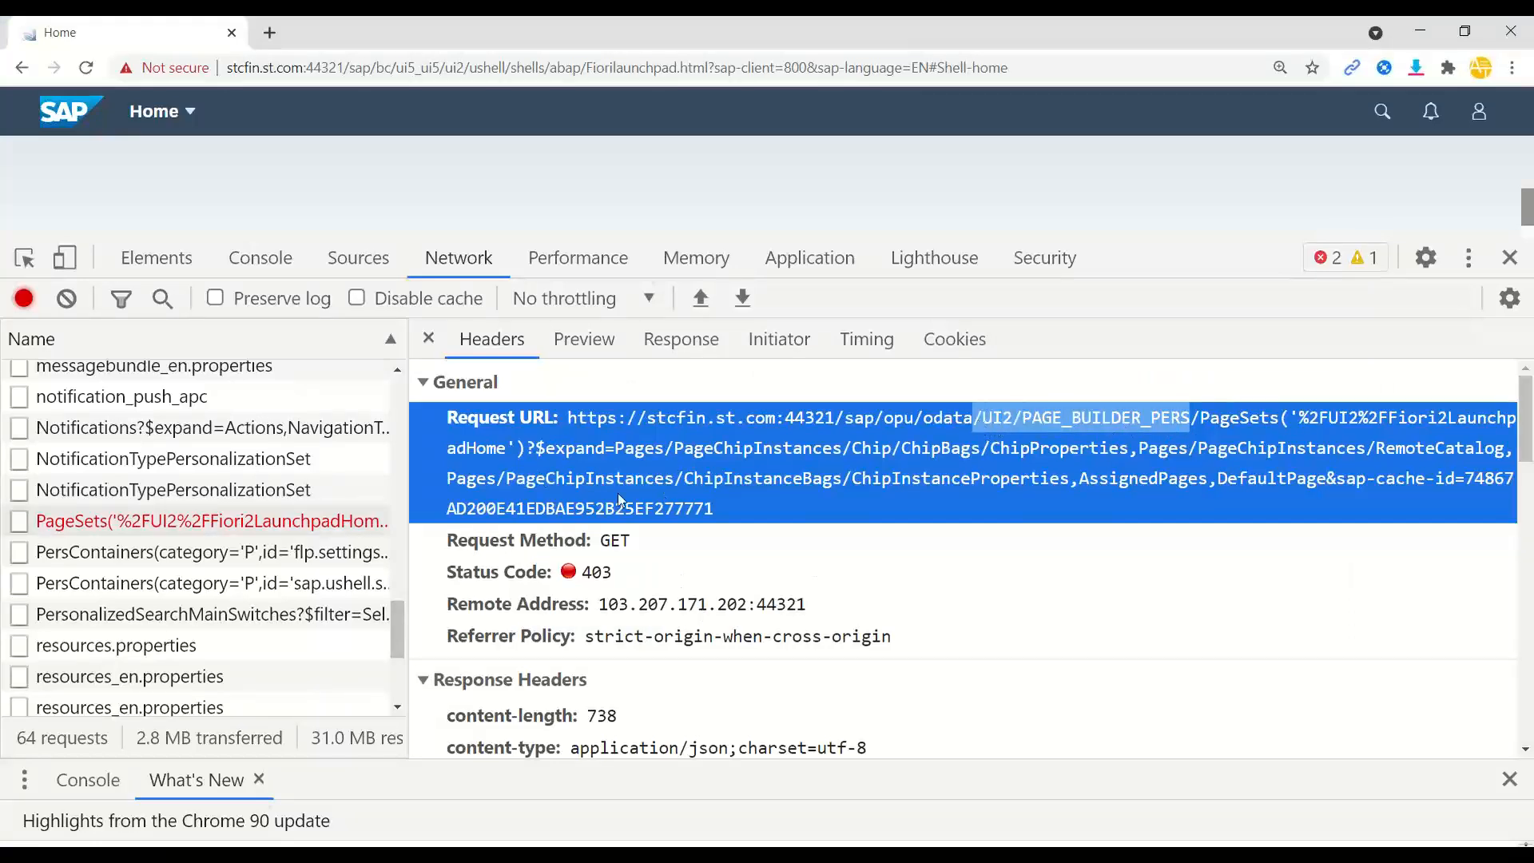
pyautogui.doubleClick(208, 520)
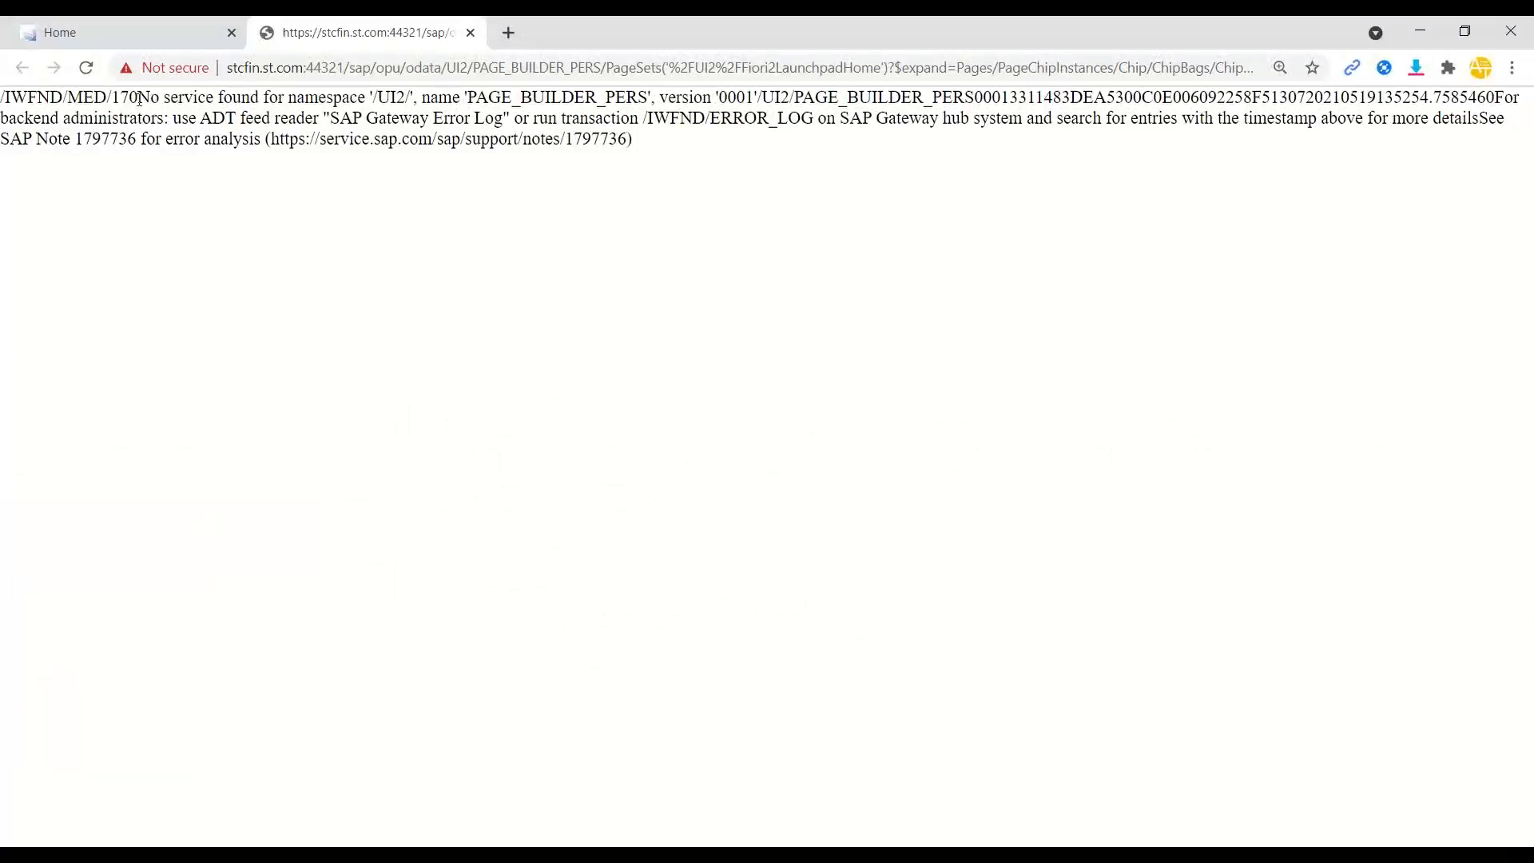
# - Highlight the /IWFND/MED/170 'No service found' error for PAGE_BUILDER_PERS, then close the tab
pyautogui.moveTo(139, 98); pyautogui.dragTo(416, 100)
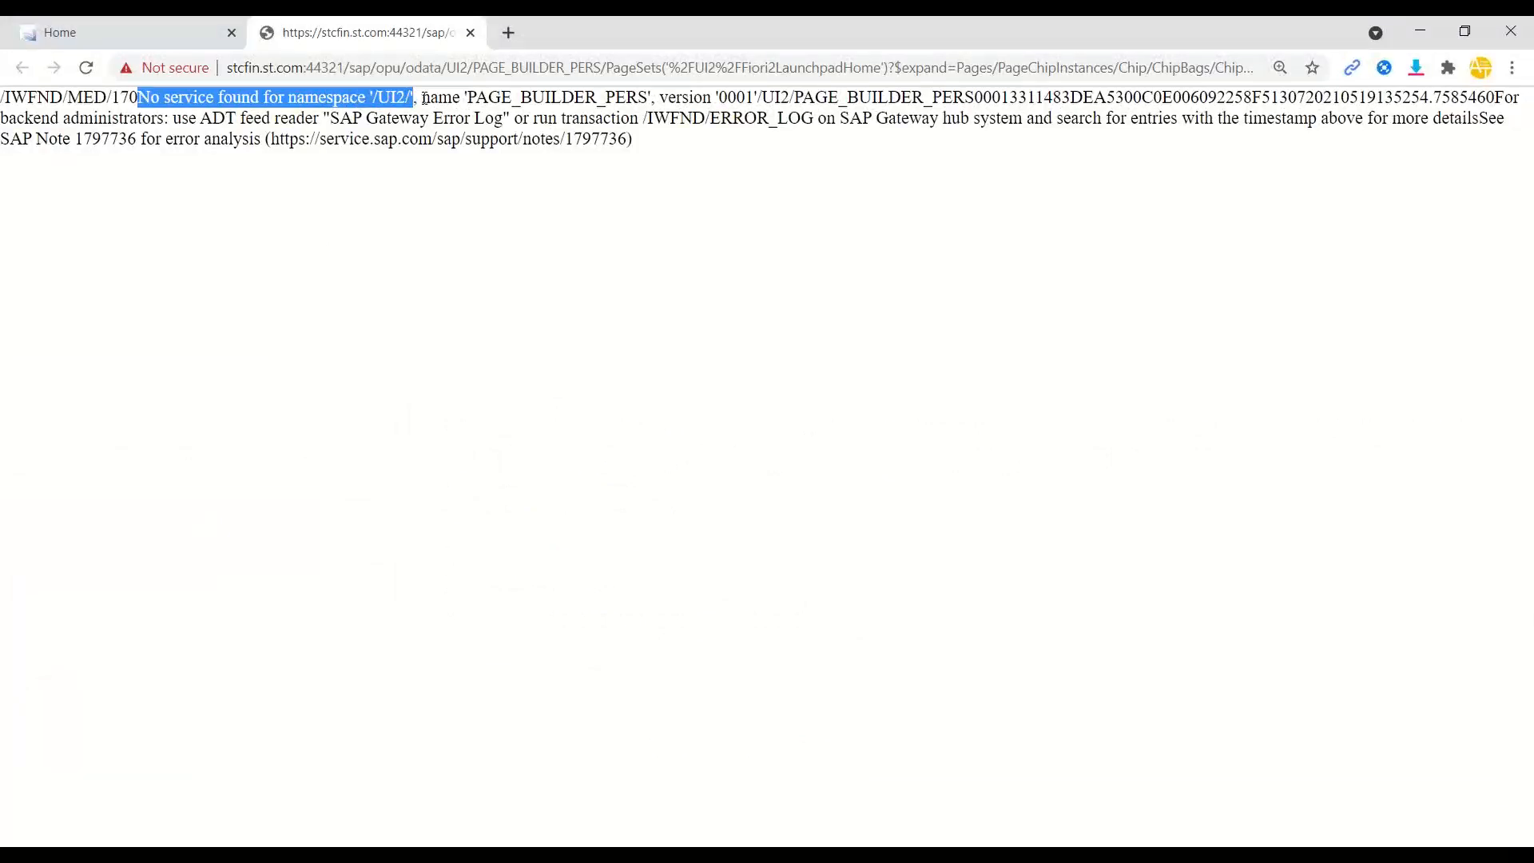
pyautogui.click(472, 32)
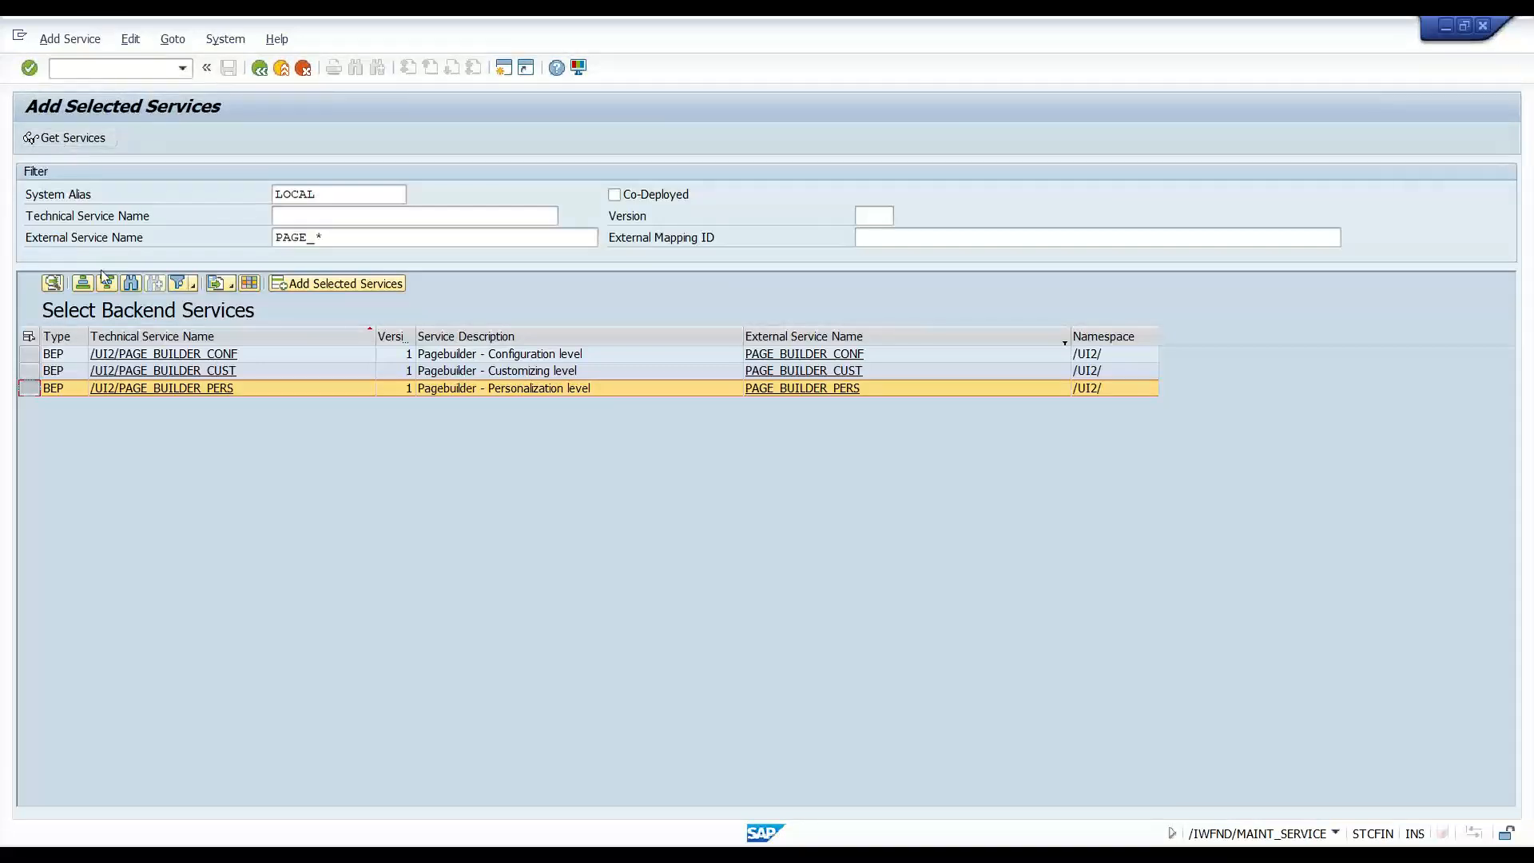
# - Add PAGE_BUILDER_PERS as ZPAGE_BUILDER_PERS with model ZPB_MODEL under the suggested workbench request
pyautogui.click(344, 283)
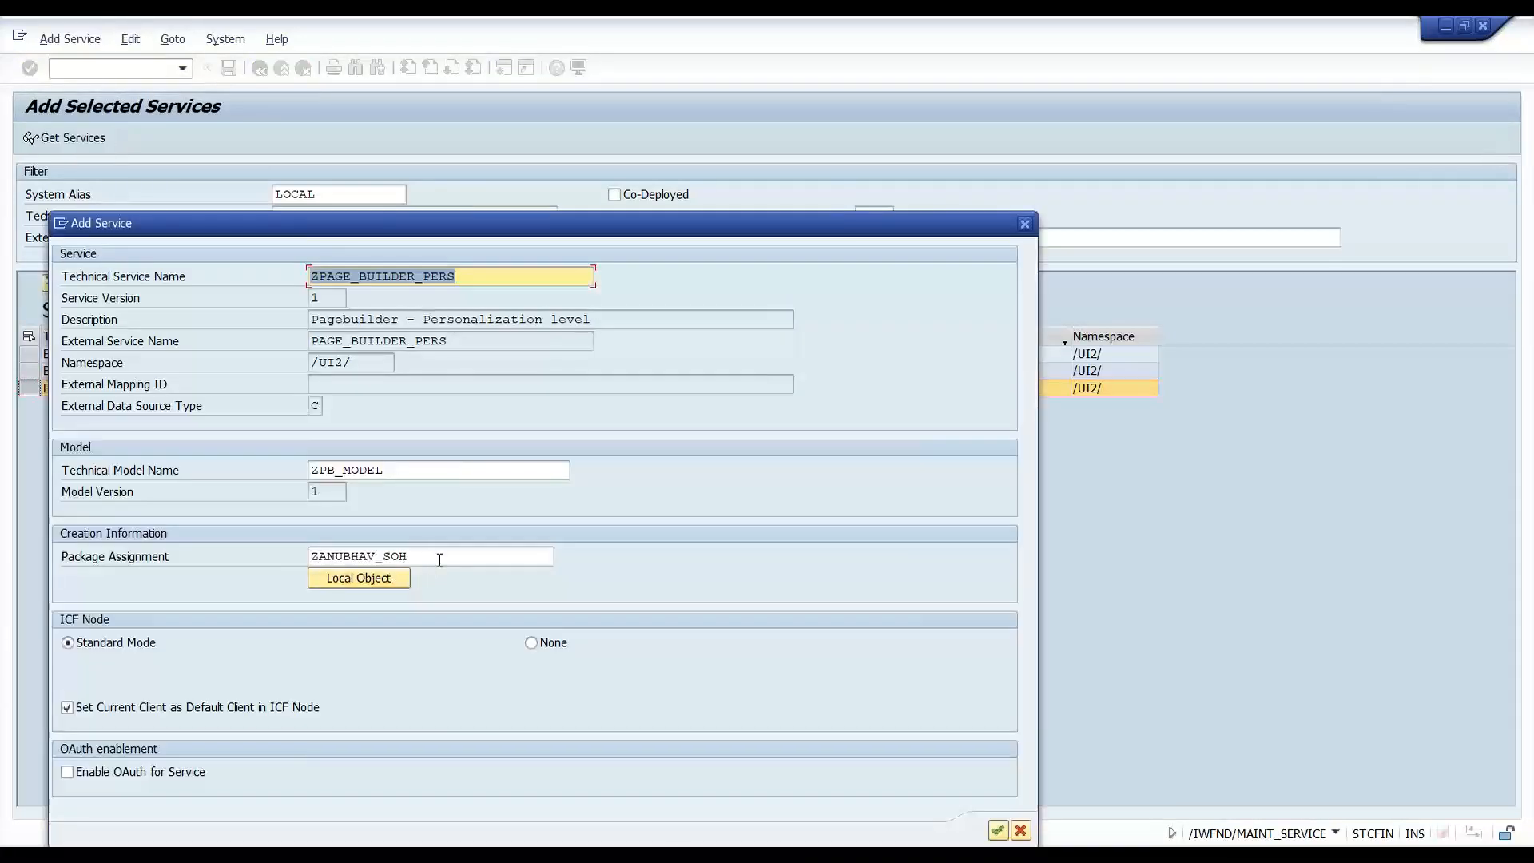
pyautogui.moveTo(437, 554); pyautogui.dragTo(243, 552)
pyautogui.moveTo(530, 214); pyautogui.dragTo(587, 127)
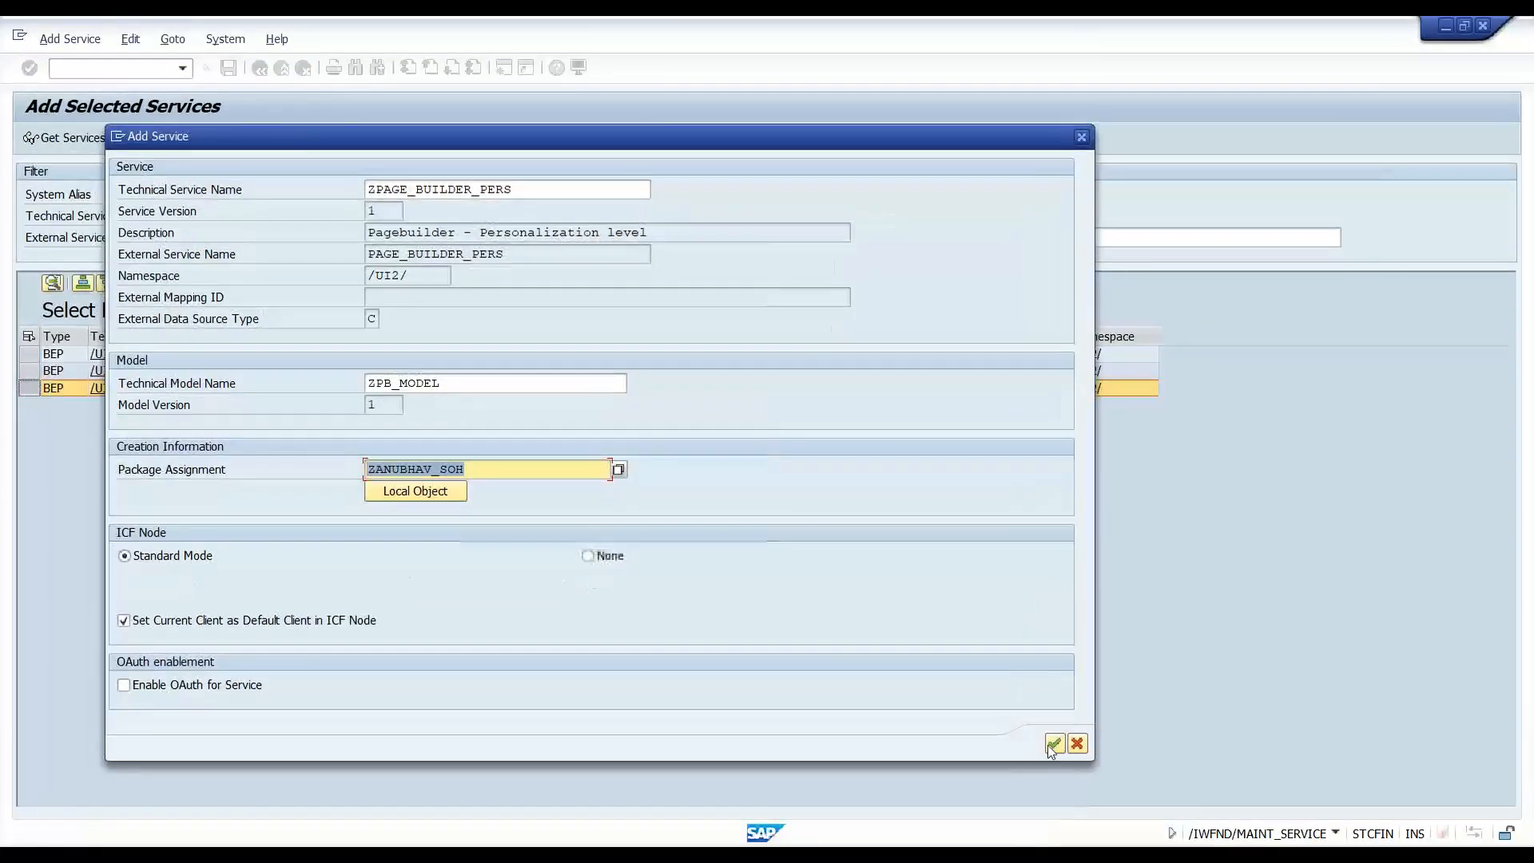
pyautogui.click(1055, 744)
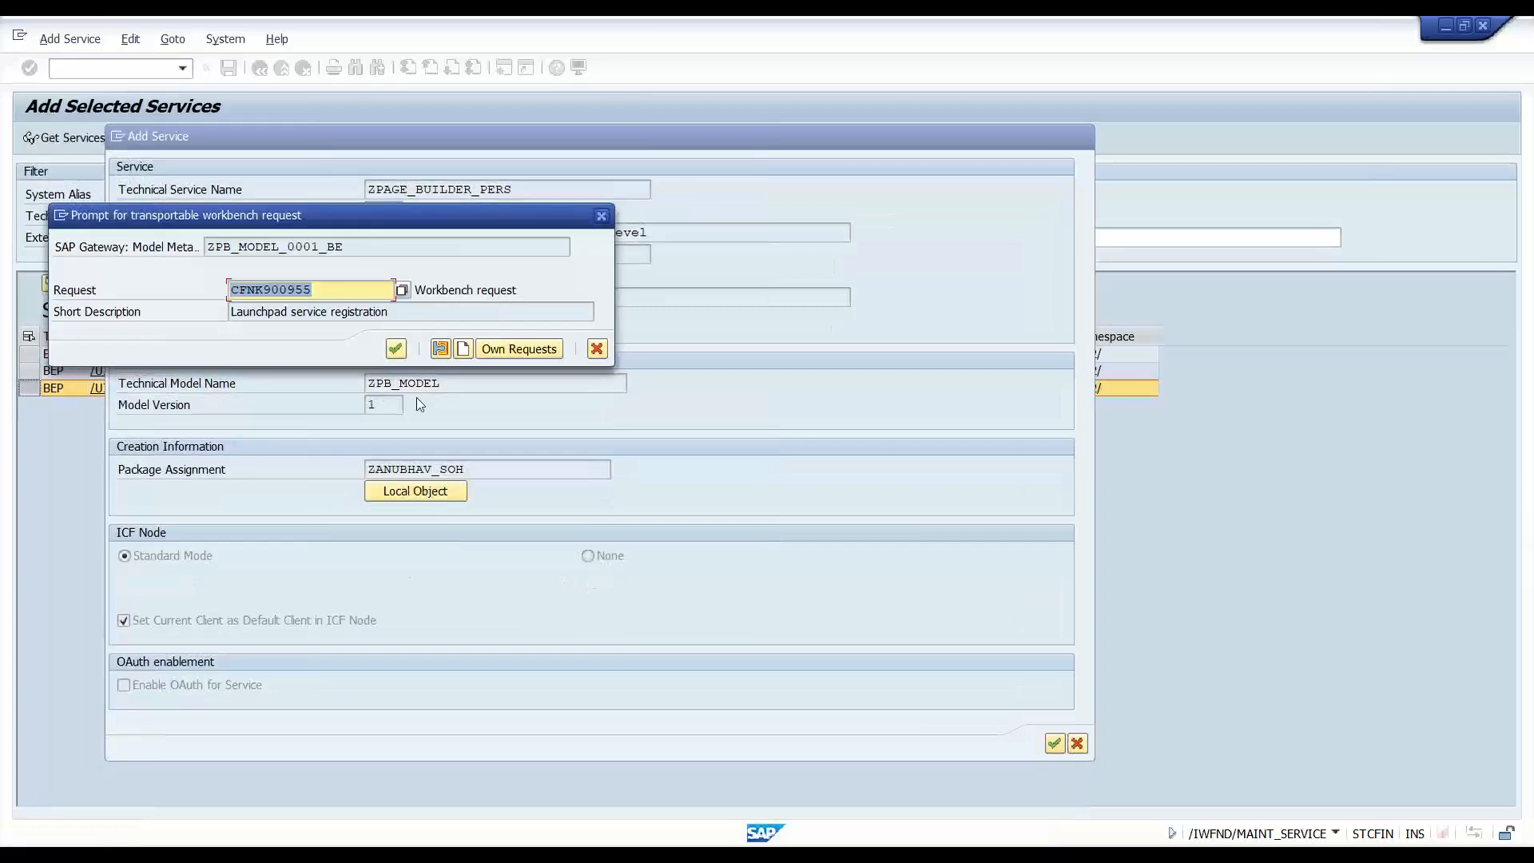
pyautogui.click(396, 348)
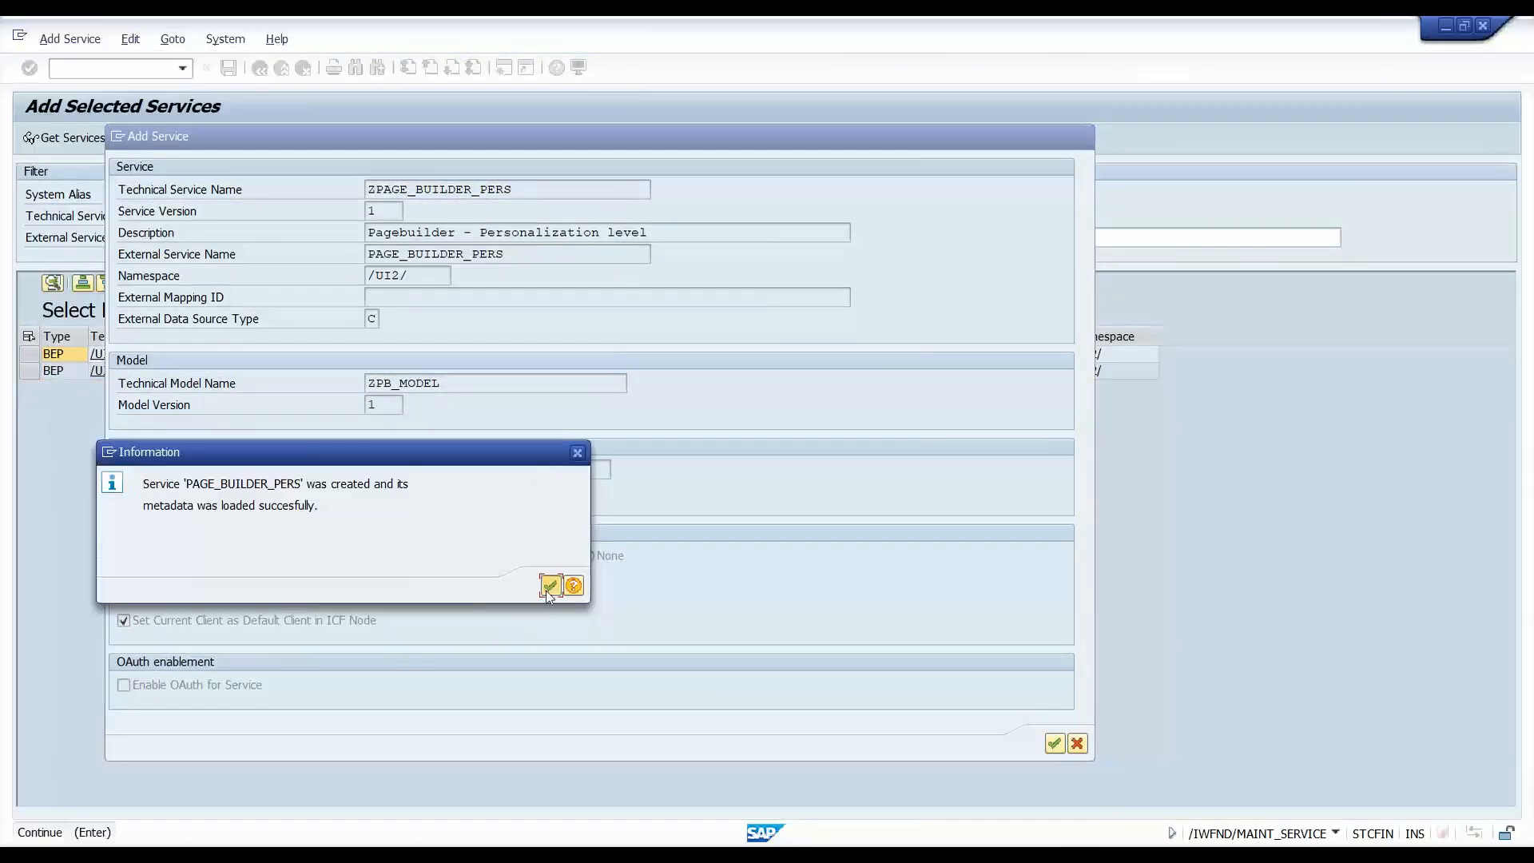
pyautogui.click(550, 586)
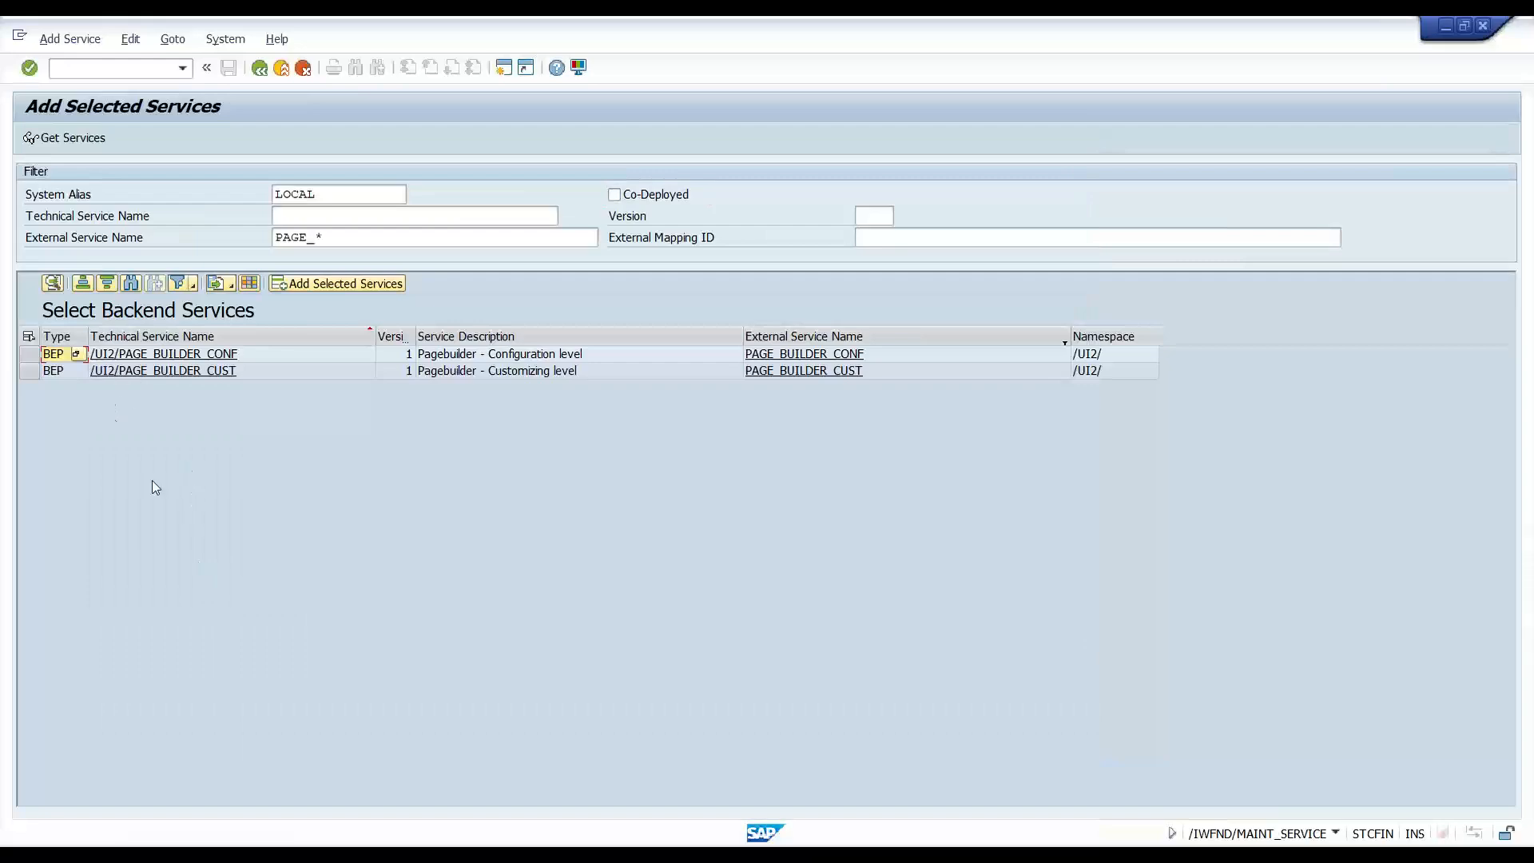
pyautogui.click(640, 845)
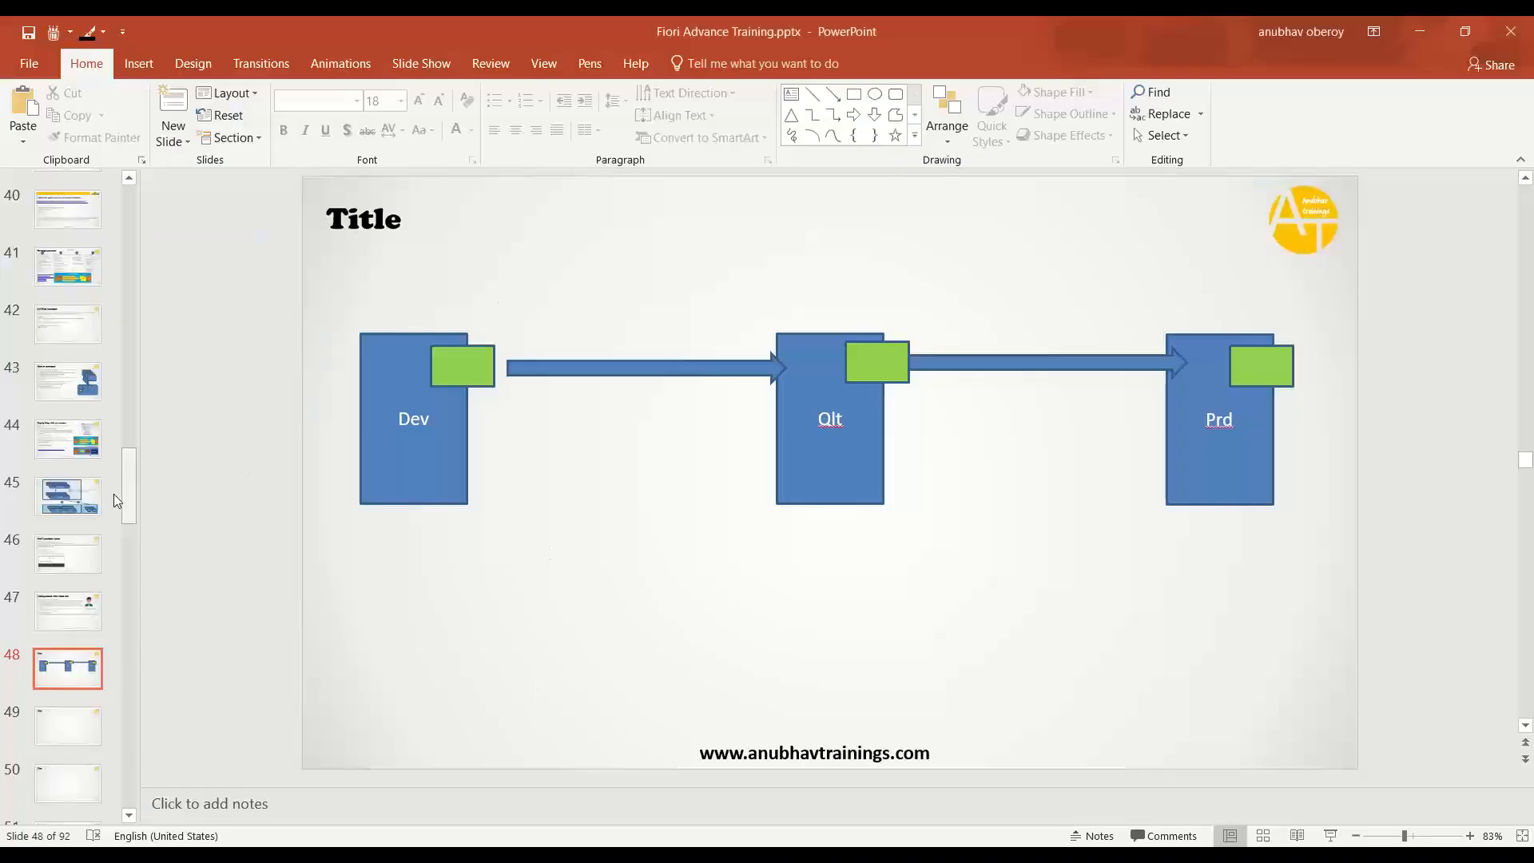
# - On slide 46, highlight the INTEROP and PAGE_BUILDER_PERS descriptions and the first troubleshooting cause
pyautogui.click(79, 605)
pyautogui.press('Up')
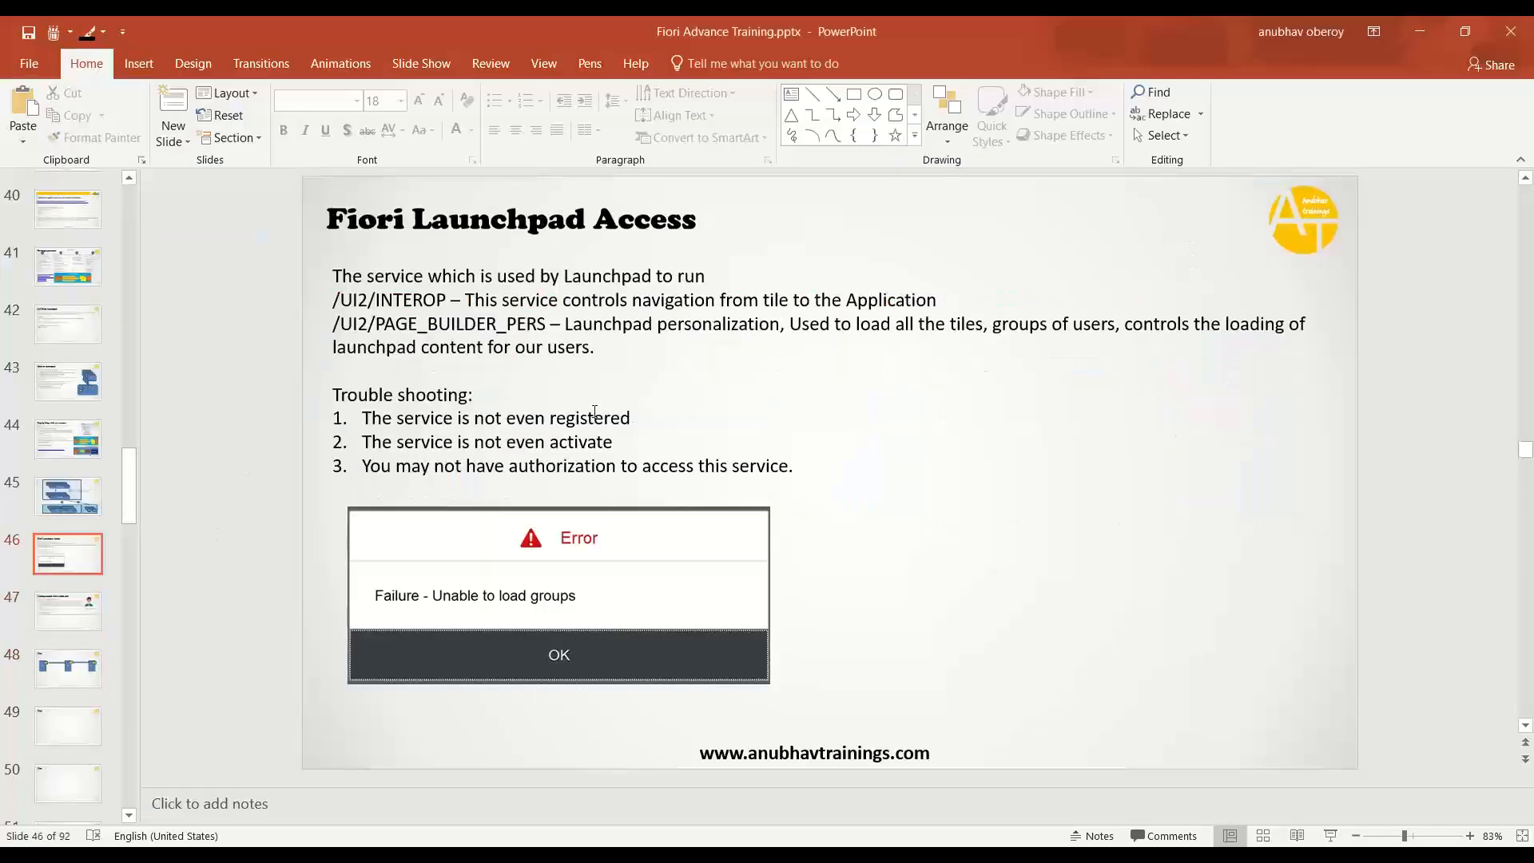
pyautogui.moveTo(564, 323); pyautogui.dragTo(599, 350)
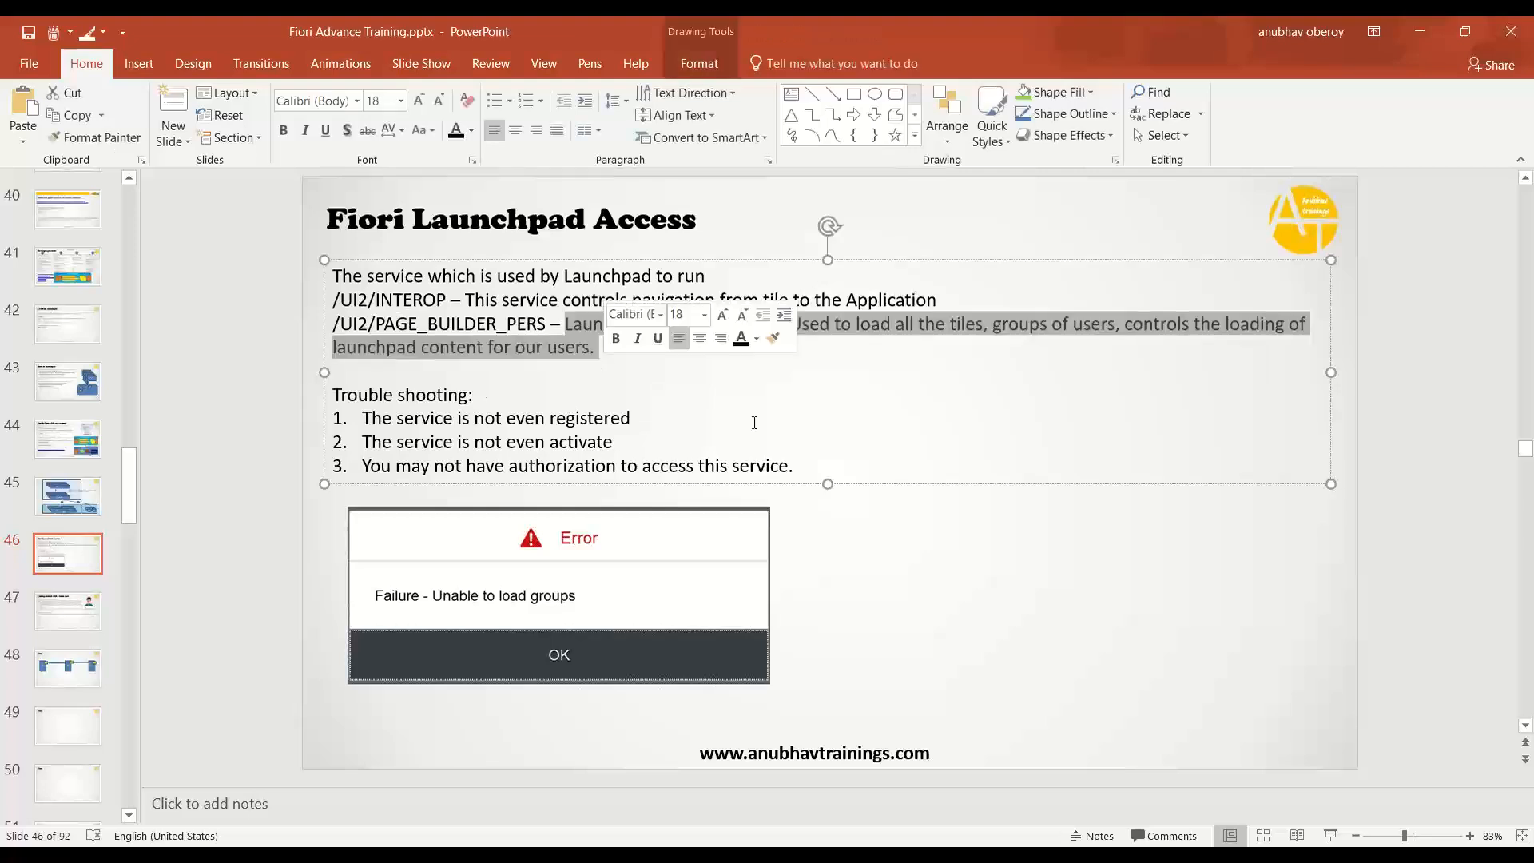
pyautogui.click(867, 492)
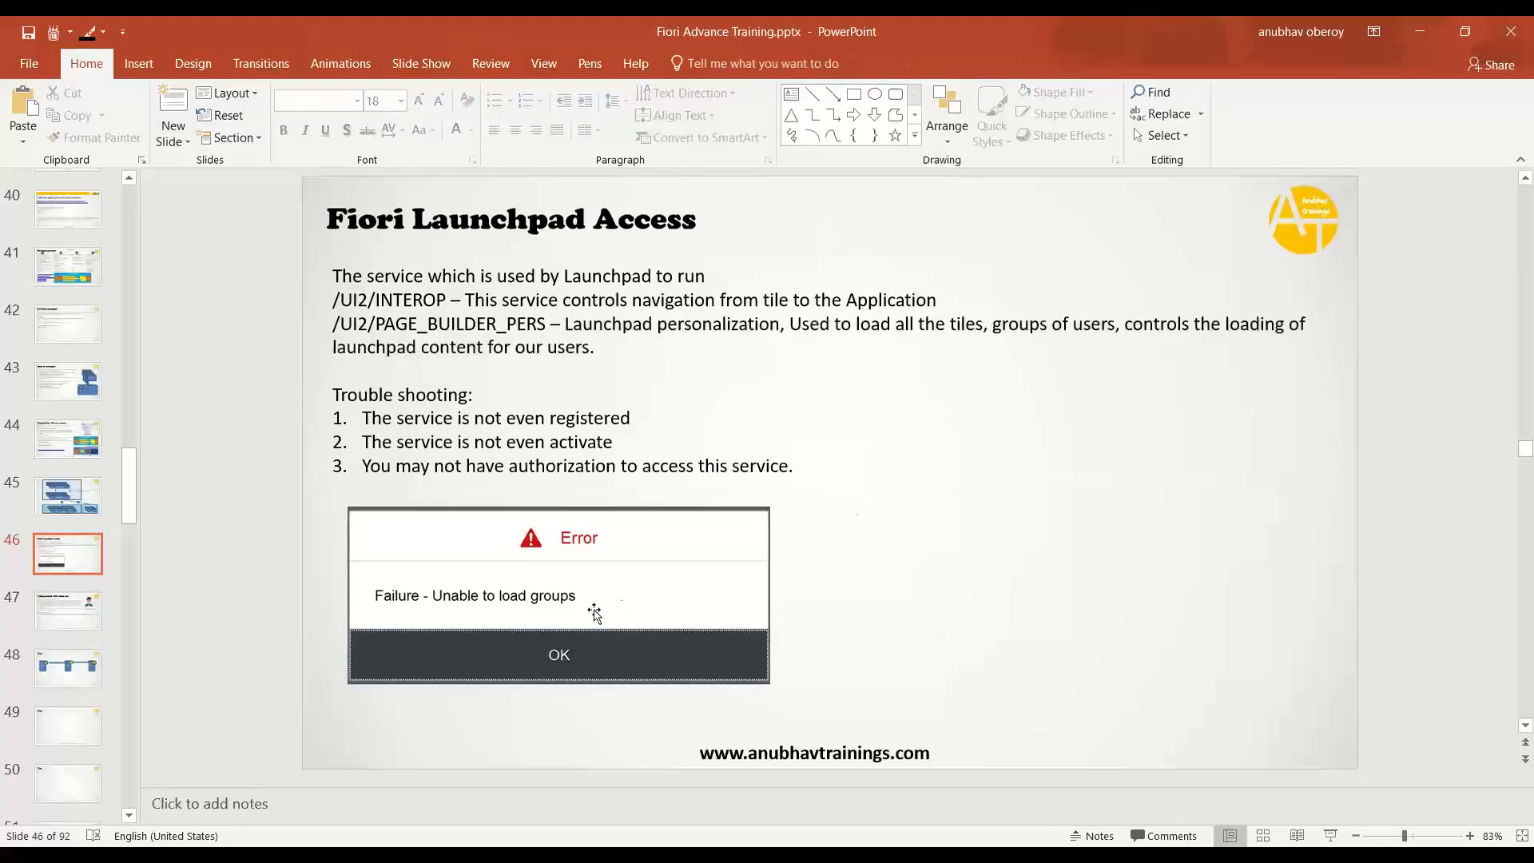
pyautogui.click(594, 612)
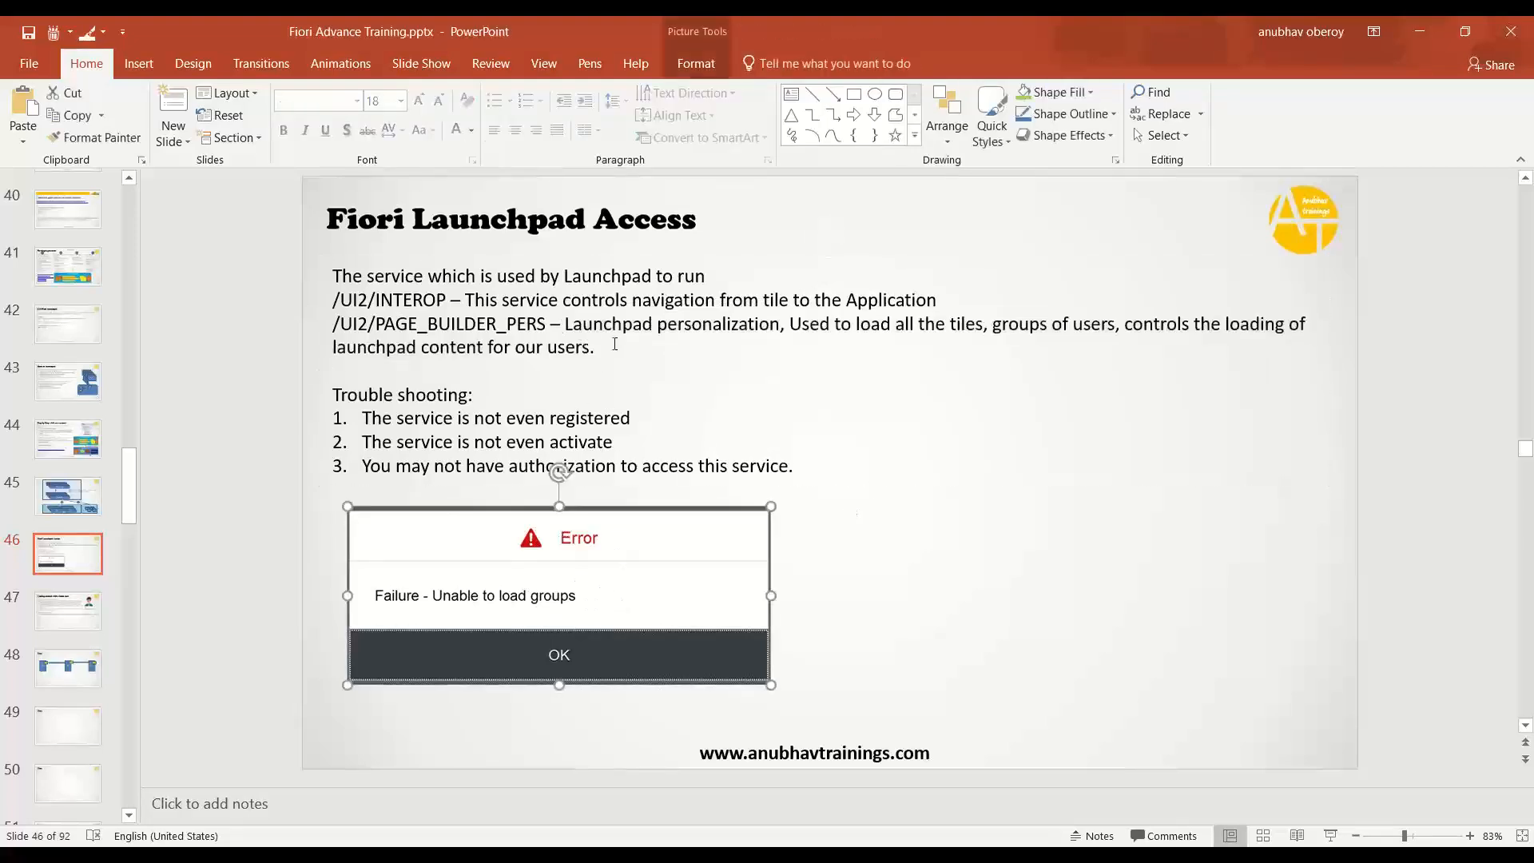
pyautogui.moveTo(601, 348); pyautogui.dragTo(332, 300)
pyautogui.click(572, 380)
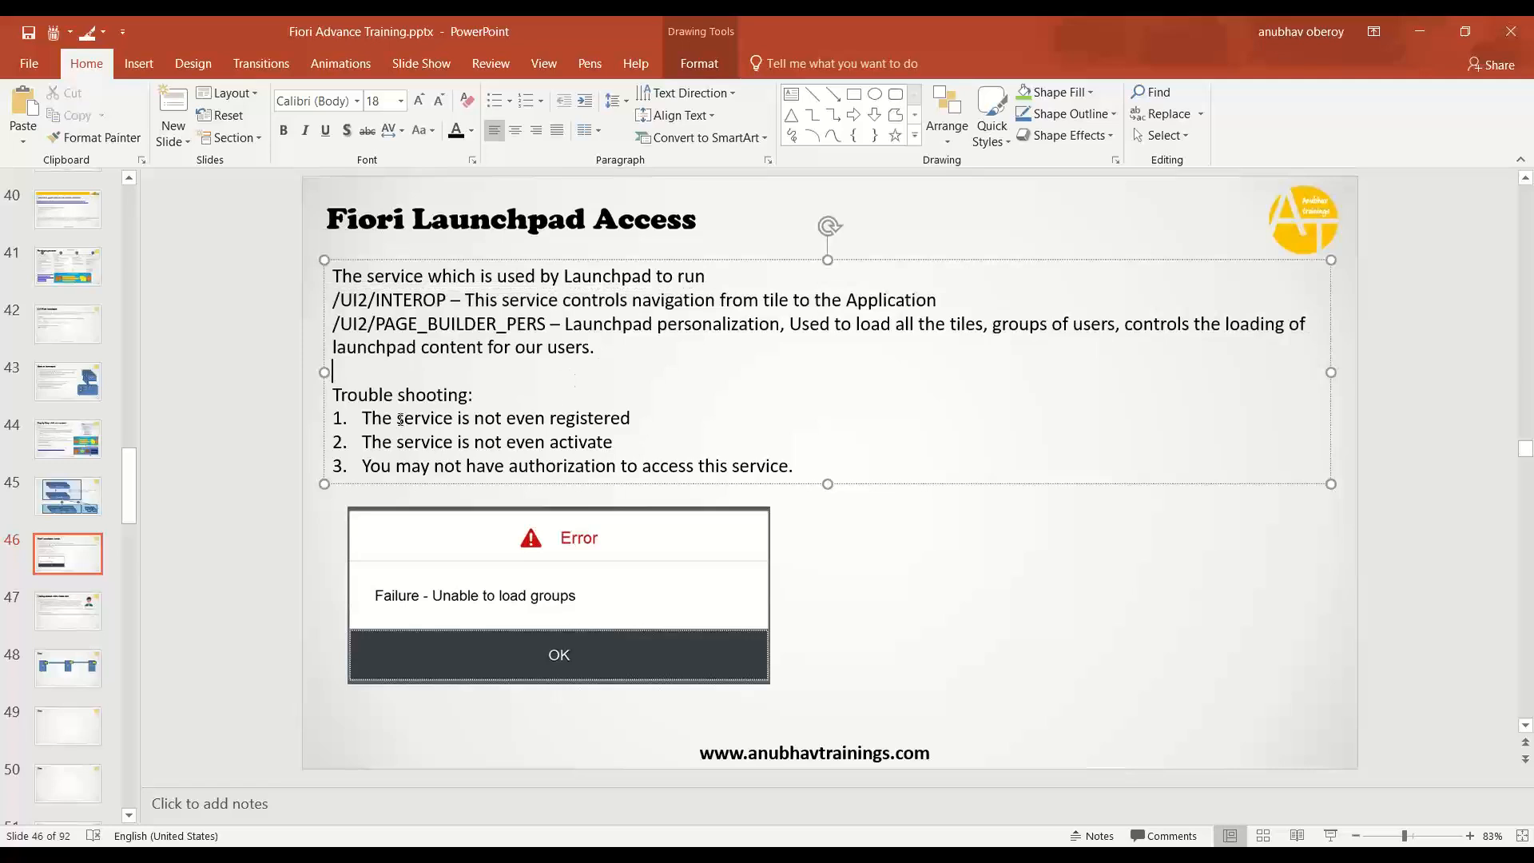
pyautogui.moveTo(397, 418); pyautogui.dragTo(630, 418)
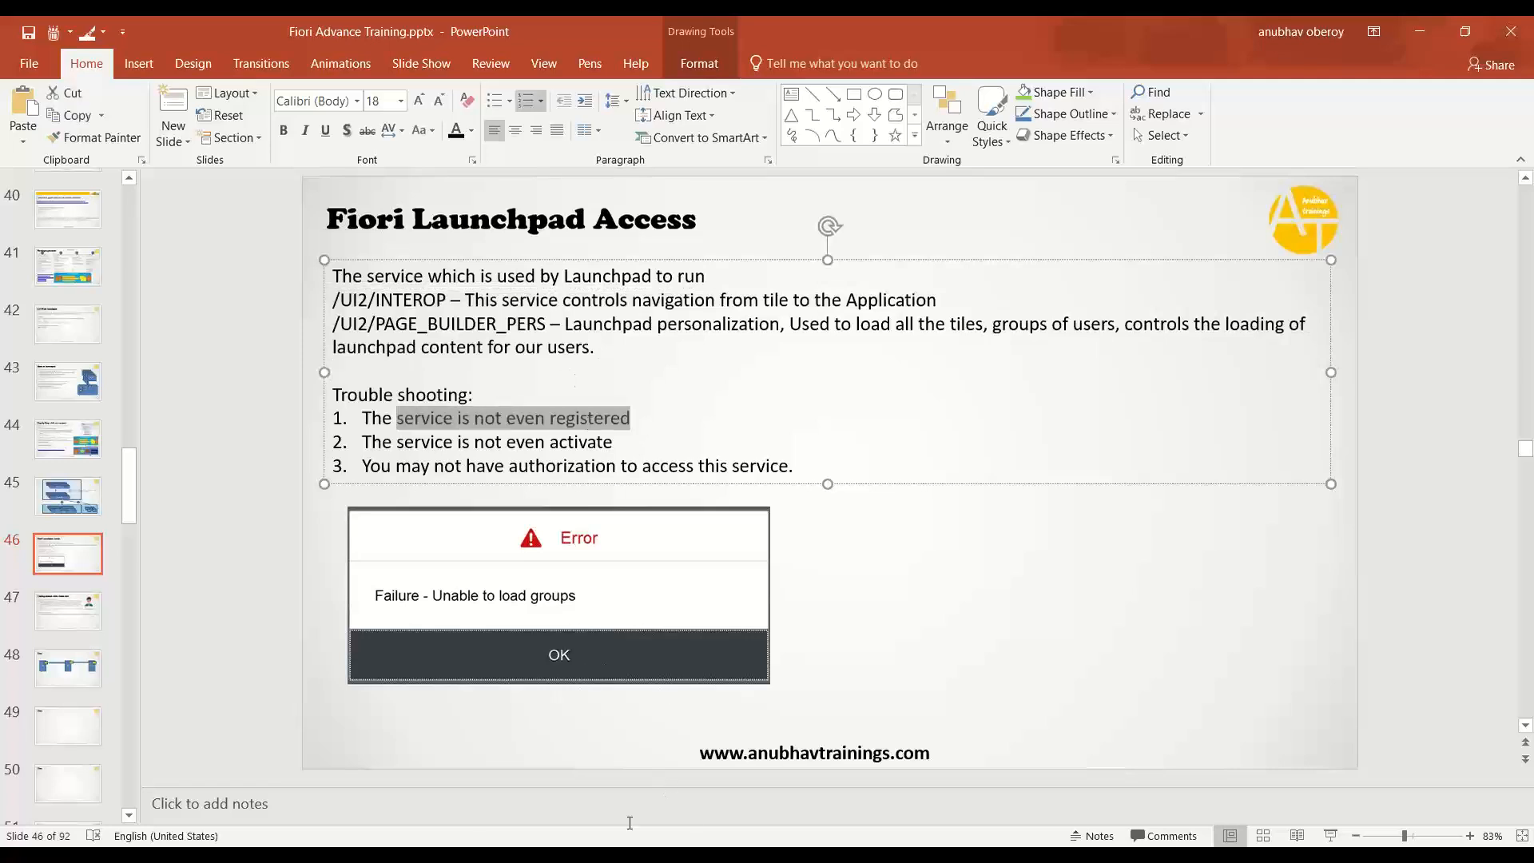
pyautogui.hotkey('alt', 'Tab')
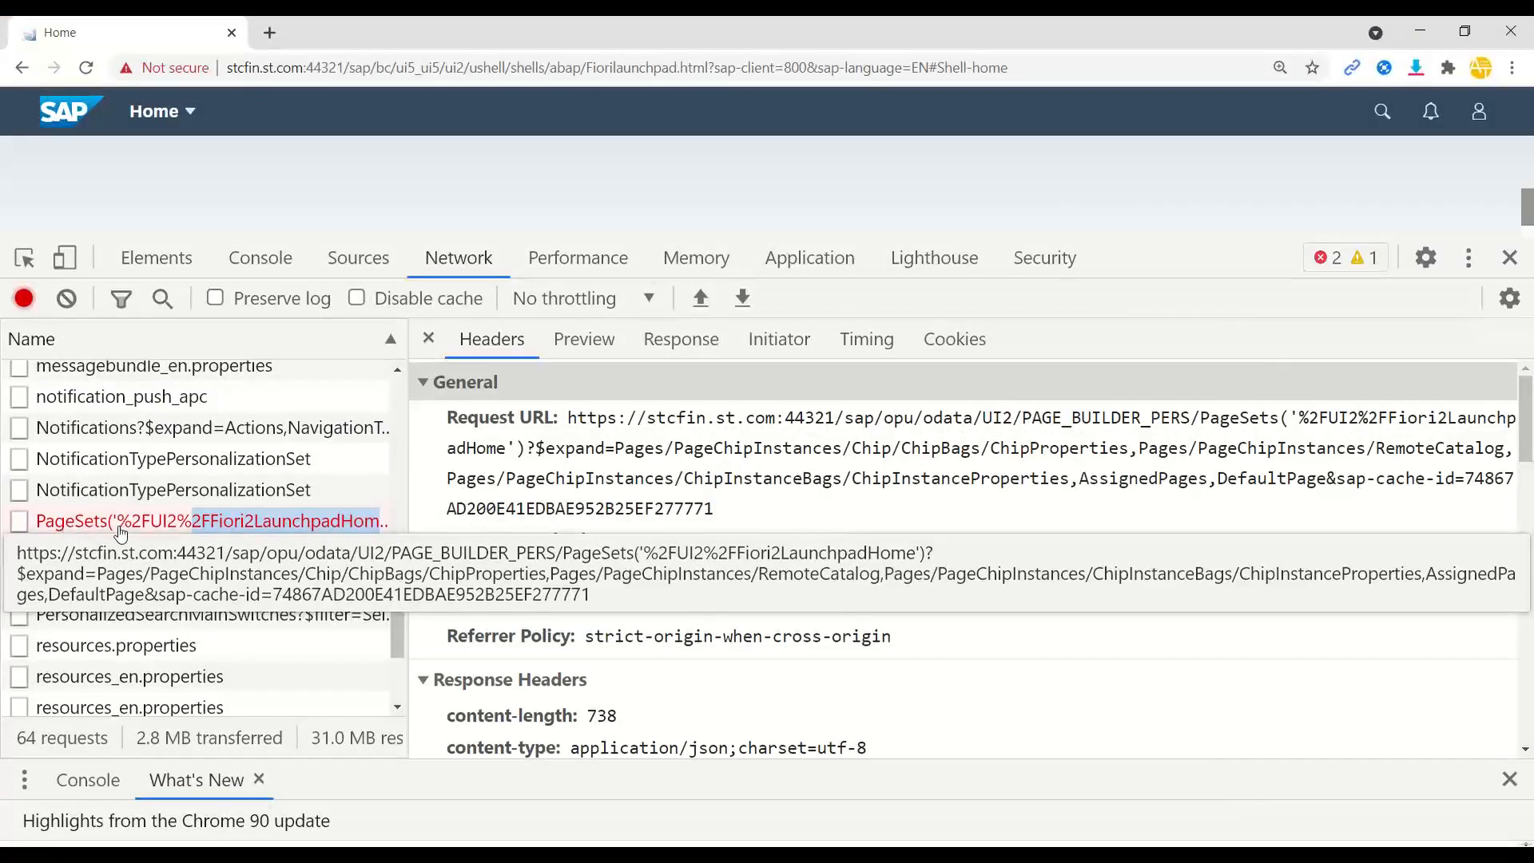
# - Open the failing PageSets request in a new tab, close developer tools, and reload the launchpad
pyautogui.doubleClick(122, 533)
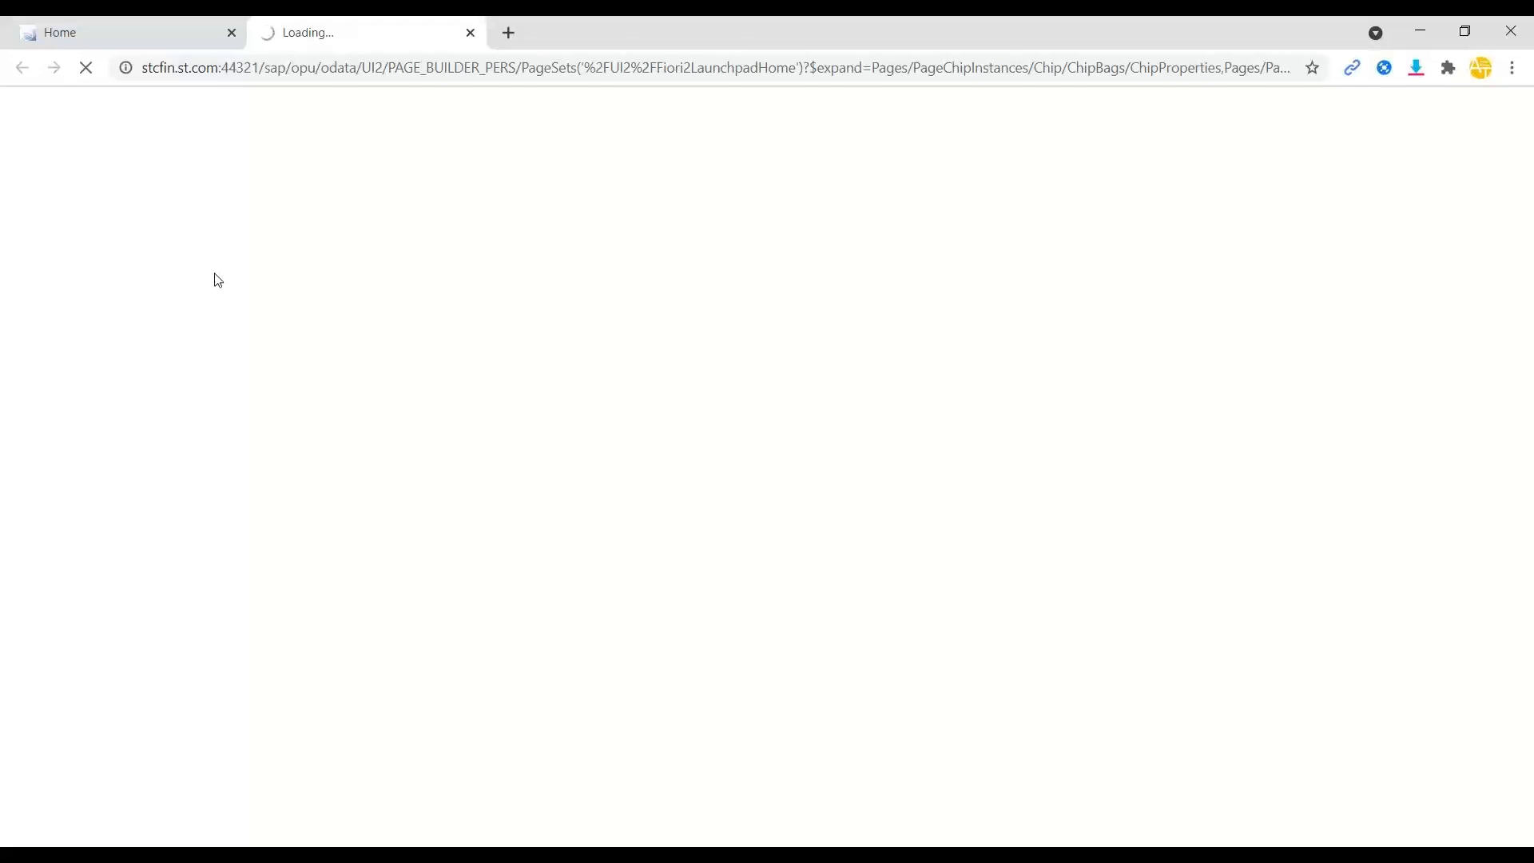
pyautogui.click(74, 26)
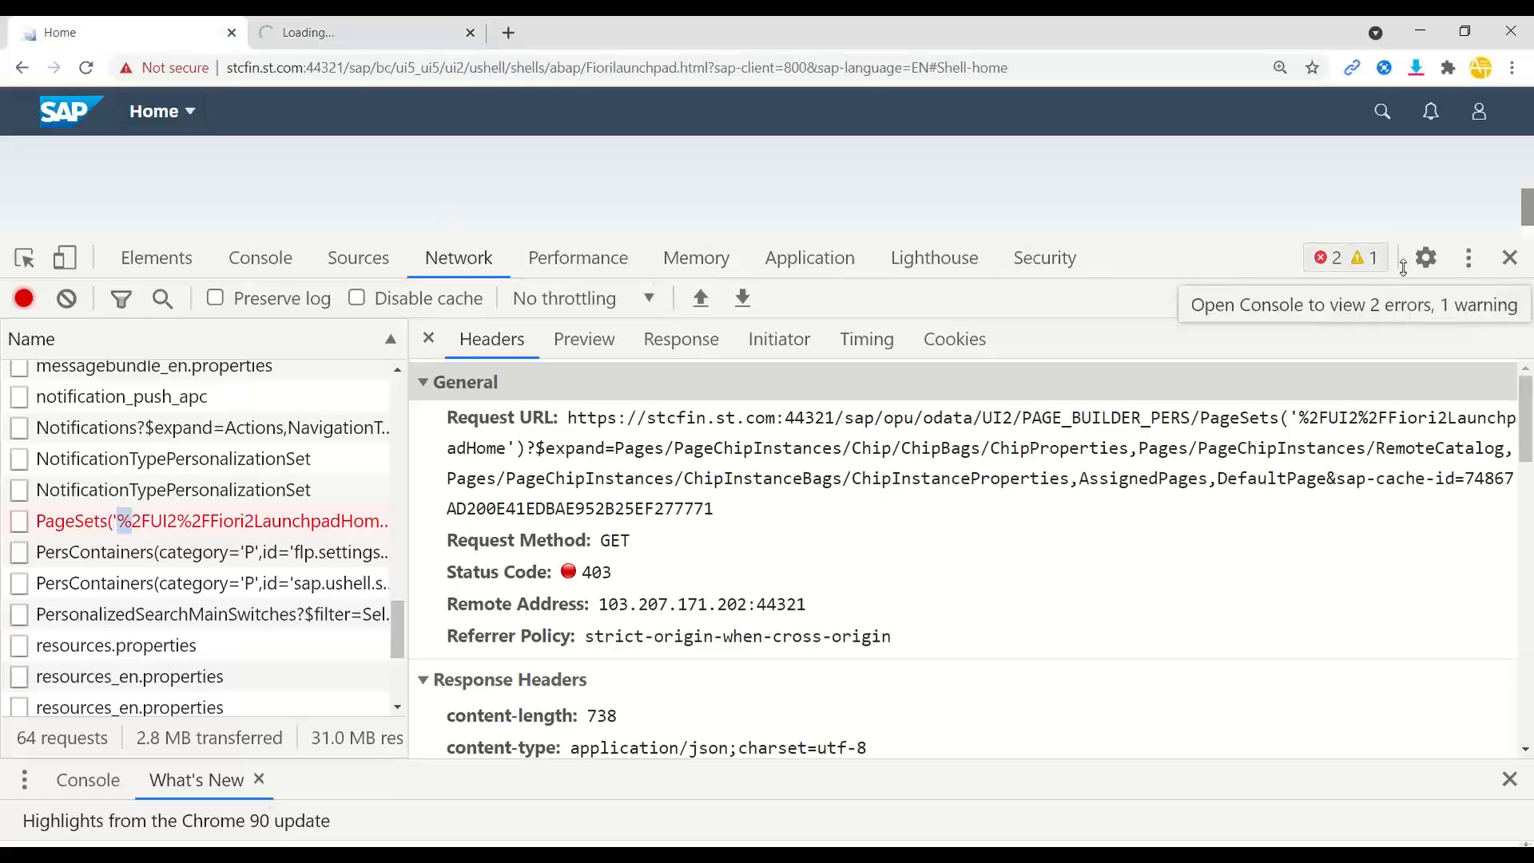
pyautogui.click(1510, 258)
pyautogui.click(388, 29)
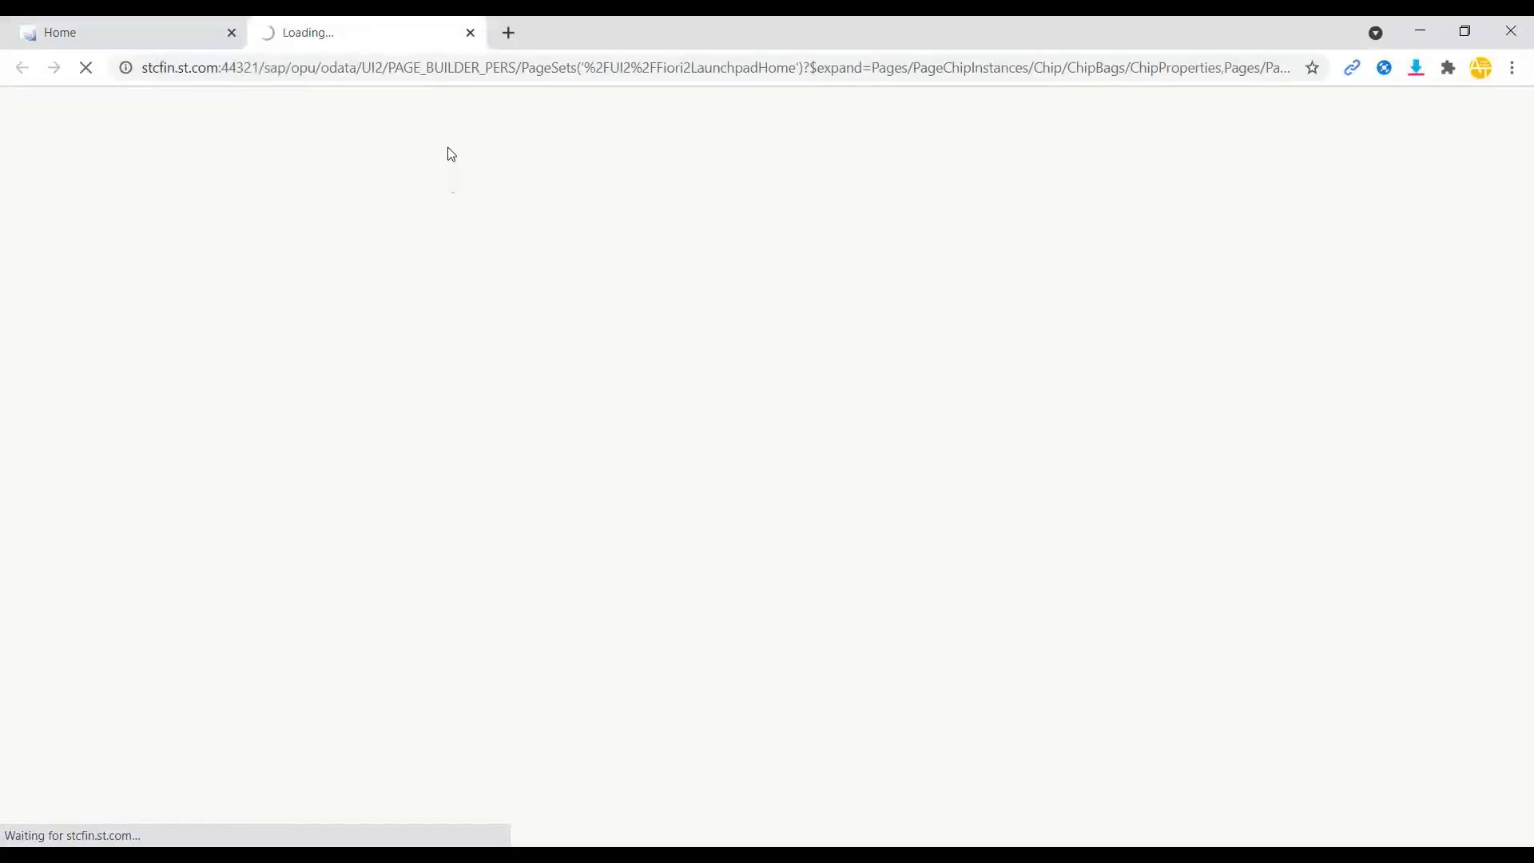
pyautogui.click(105, 36)
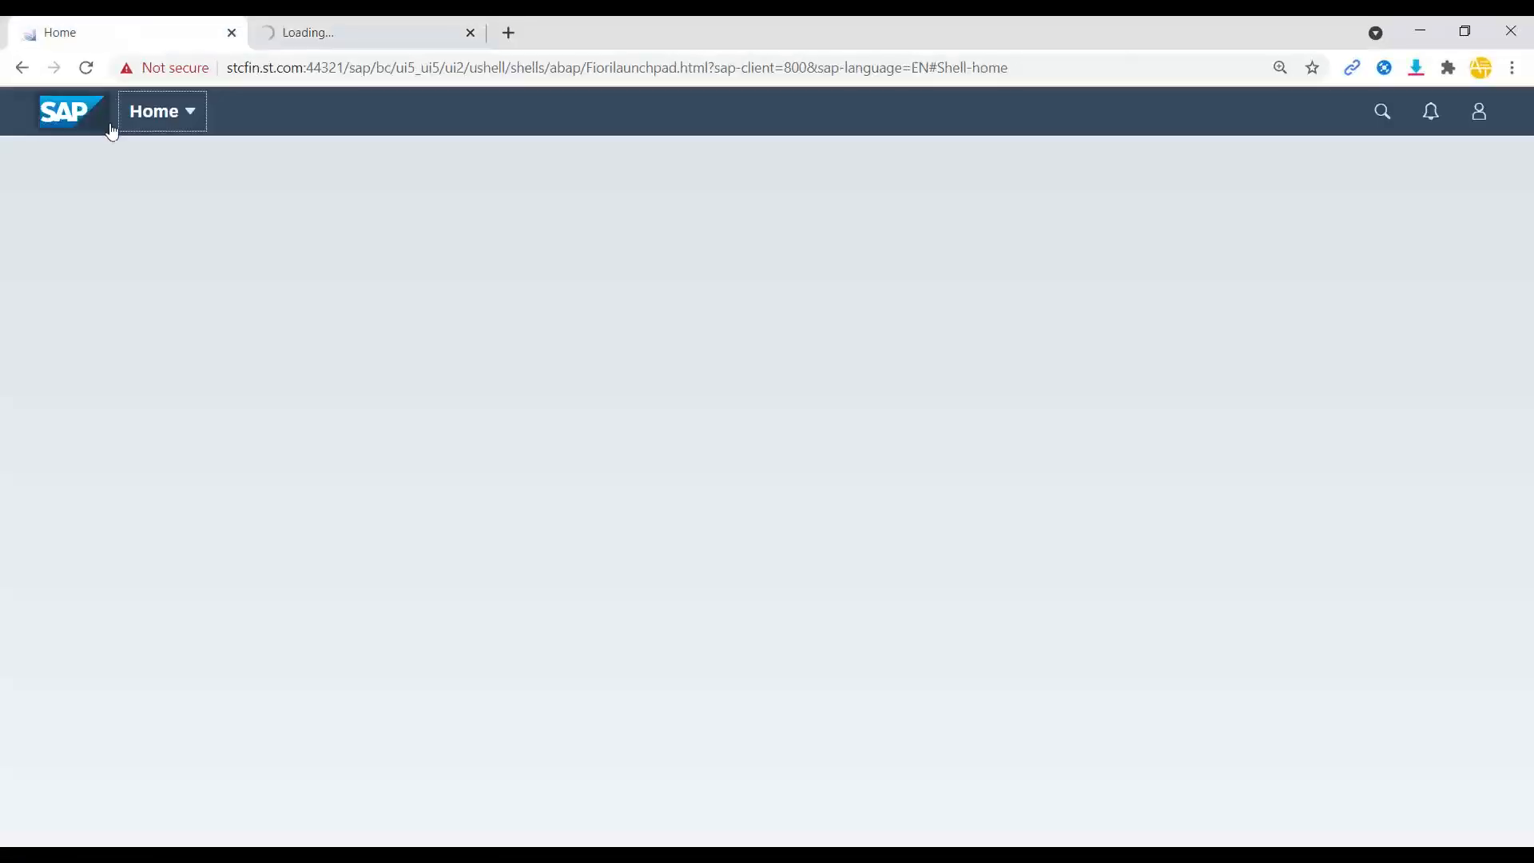
pyautogui.click(87, 76)
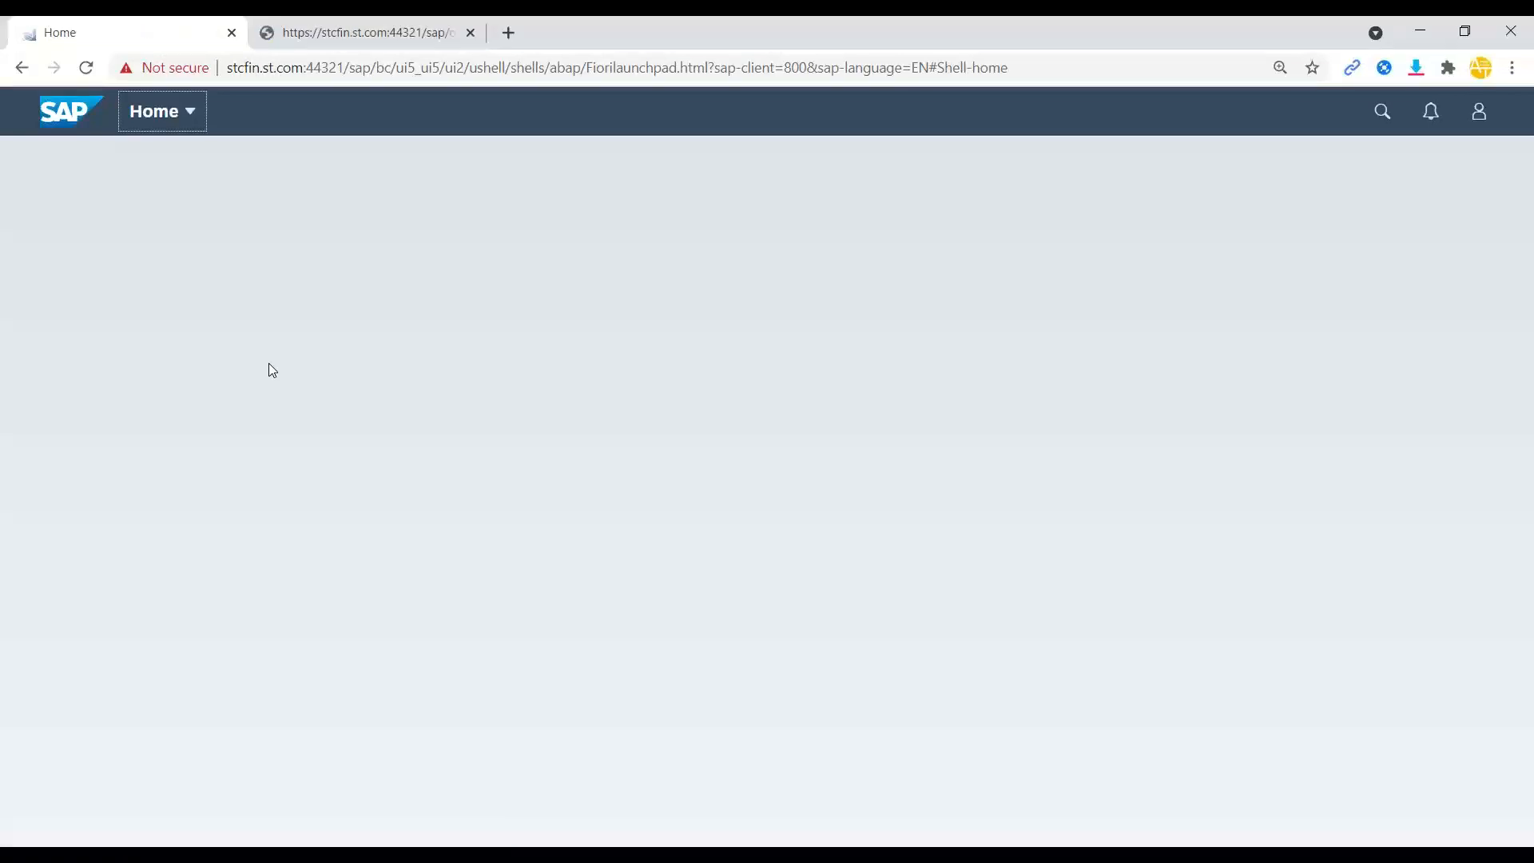
# - Review the account name in launchpad Settings, cancel, and close the PageSets request tab
pyautogui.click(1479, 112)
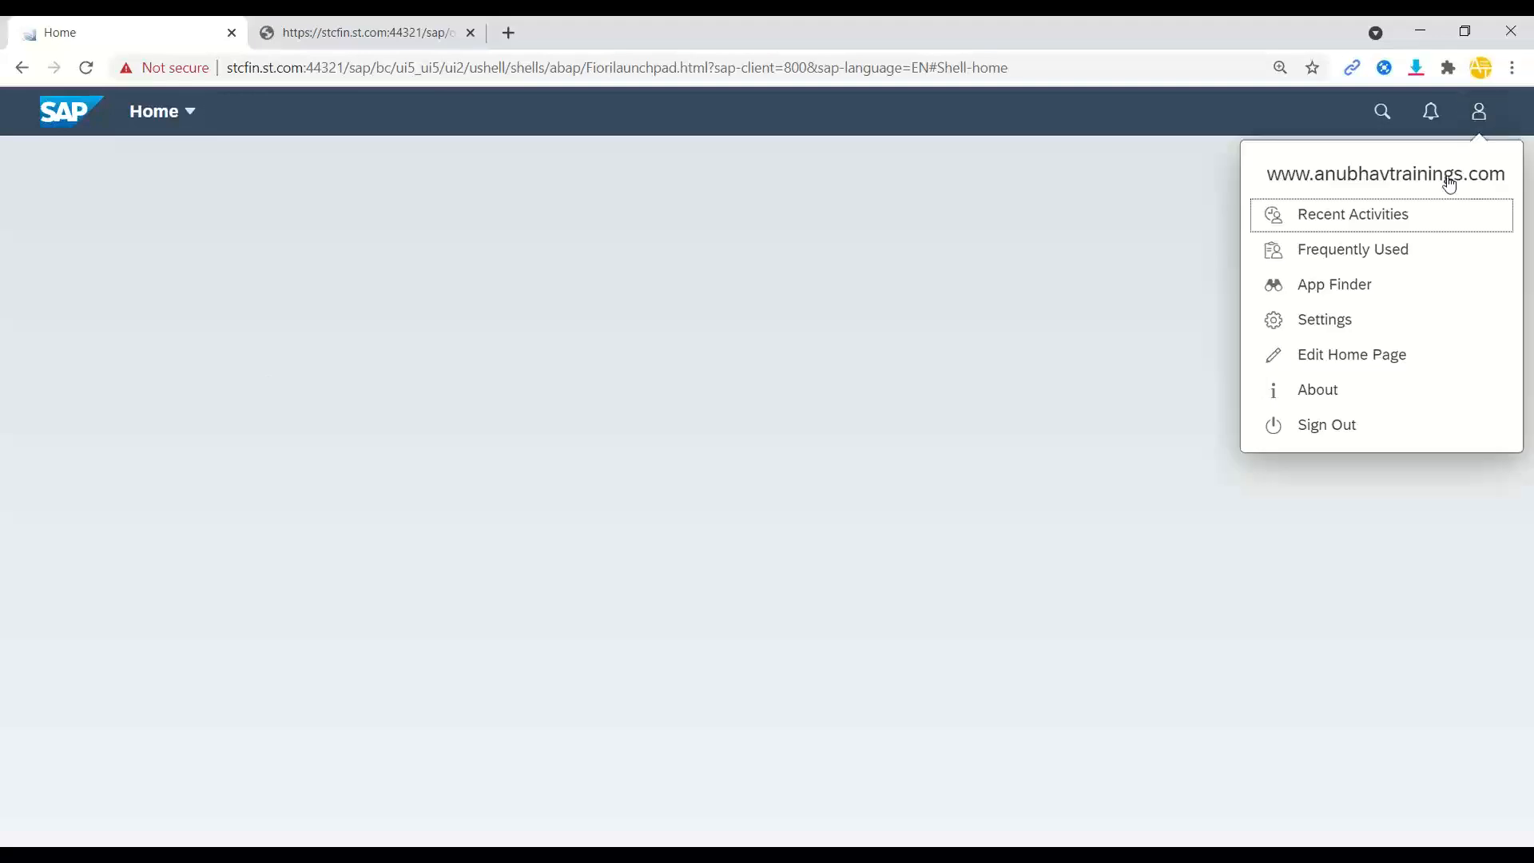
pyautogui.click(1356, 330)
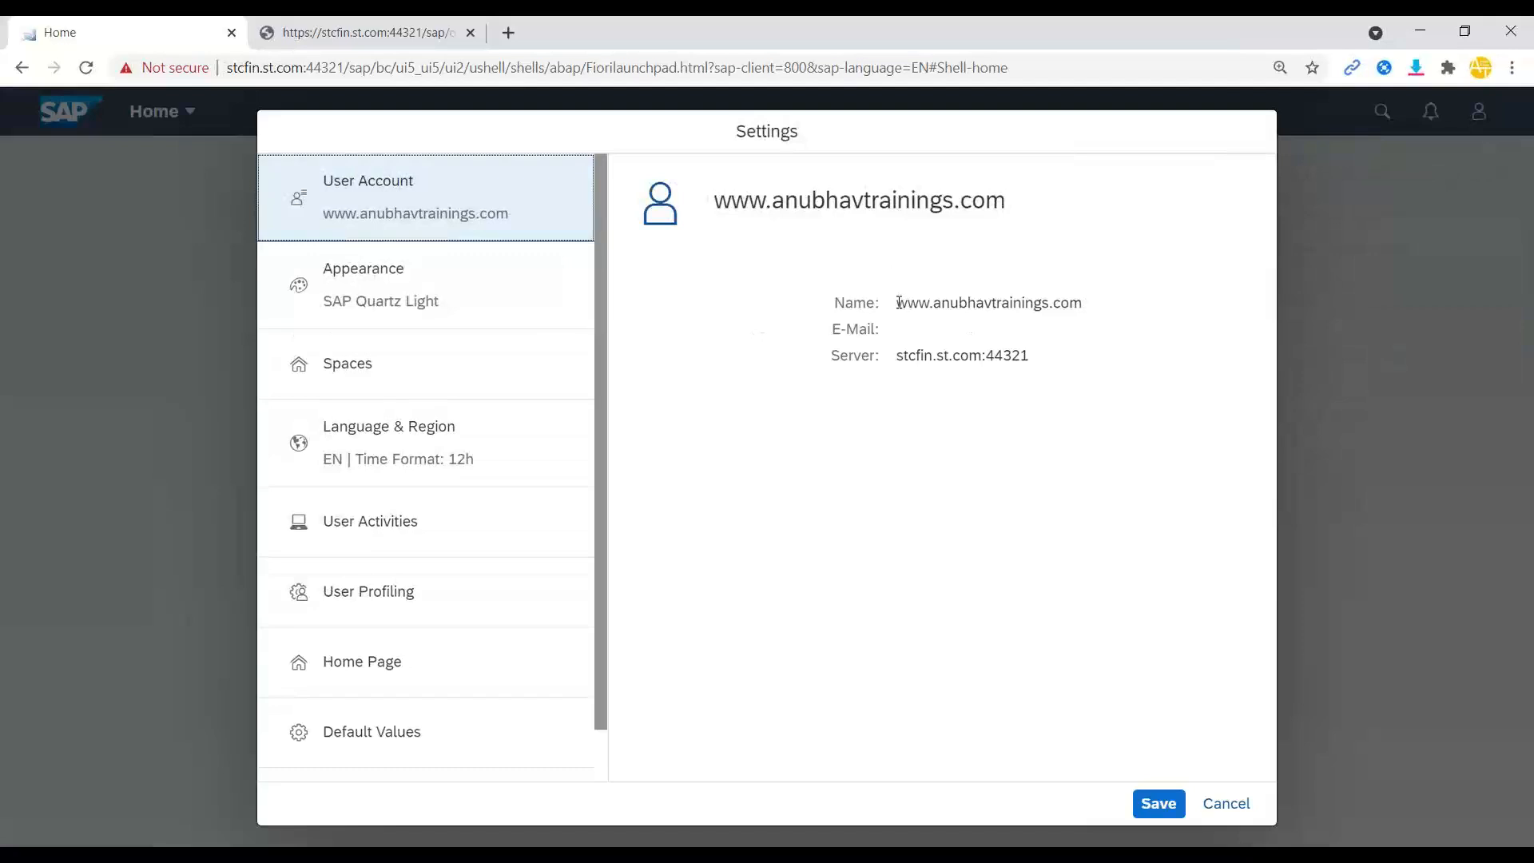
pyautogui.moveTo(897, 302); pyautogui.dragTo(1095, 302)
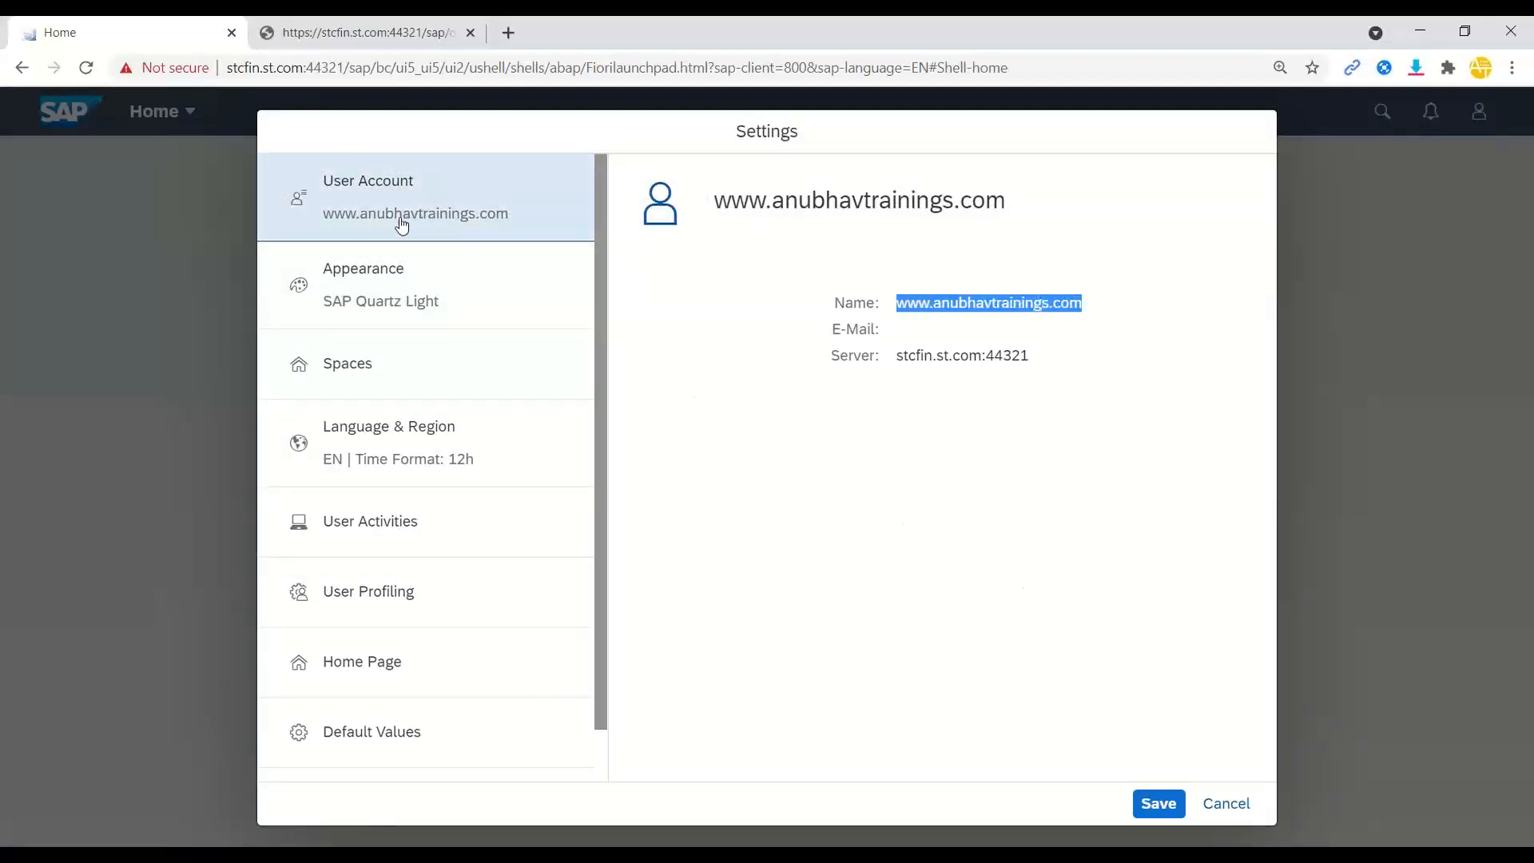
pyautogui.click(1222, 803)
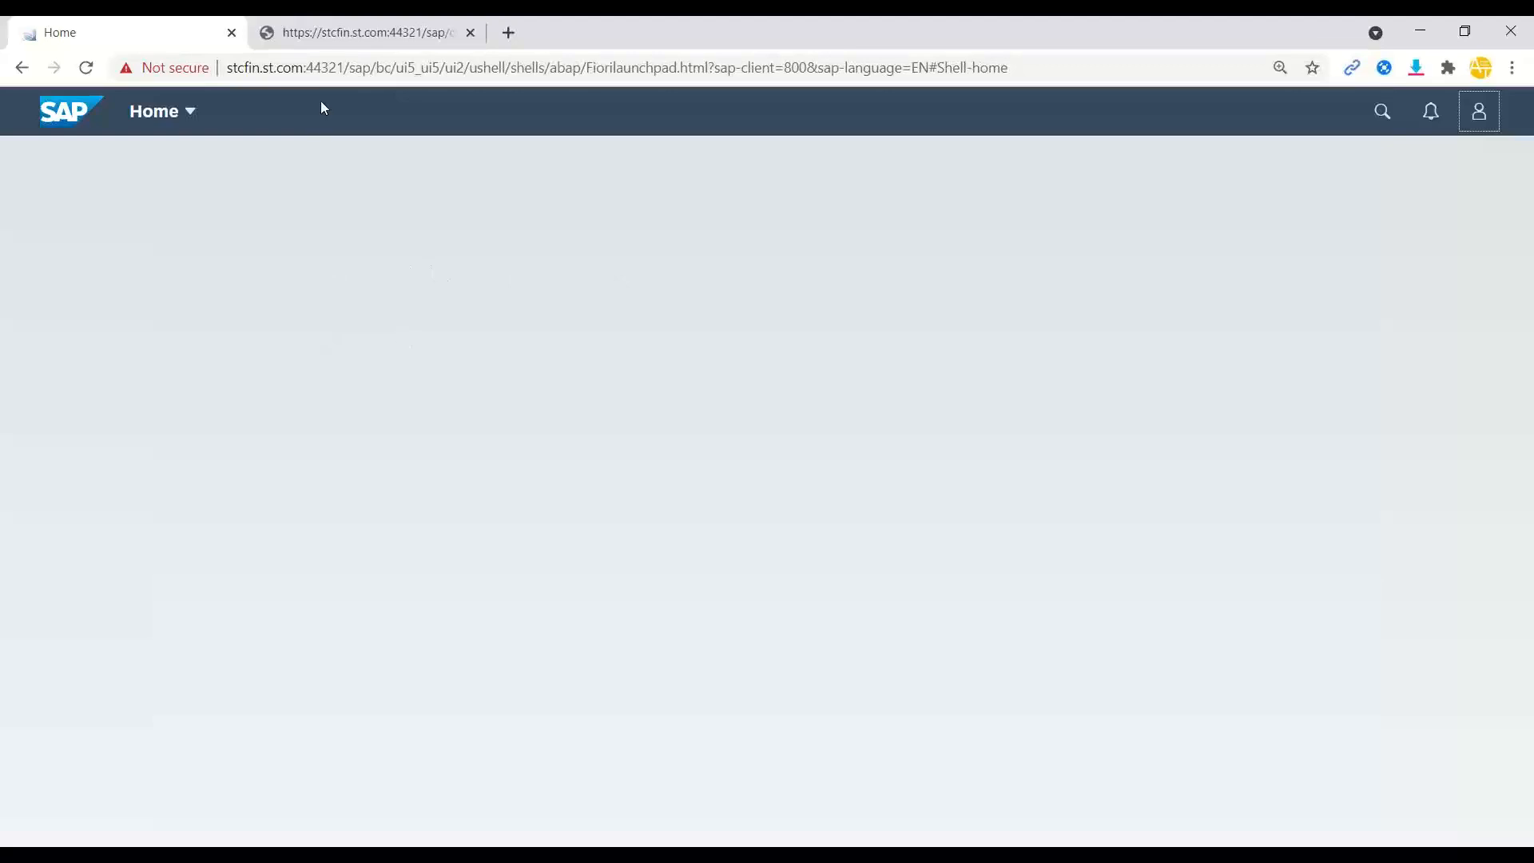
pyautogui.click(328, 36)
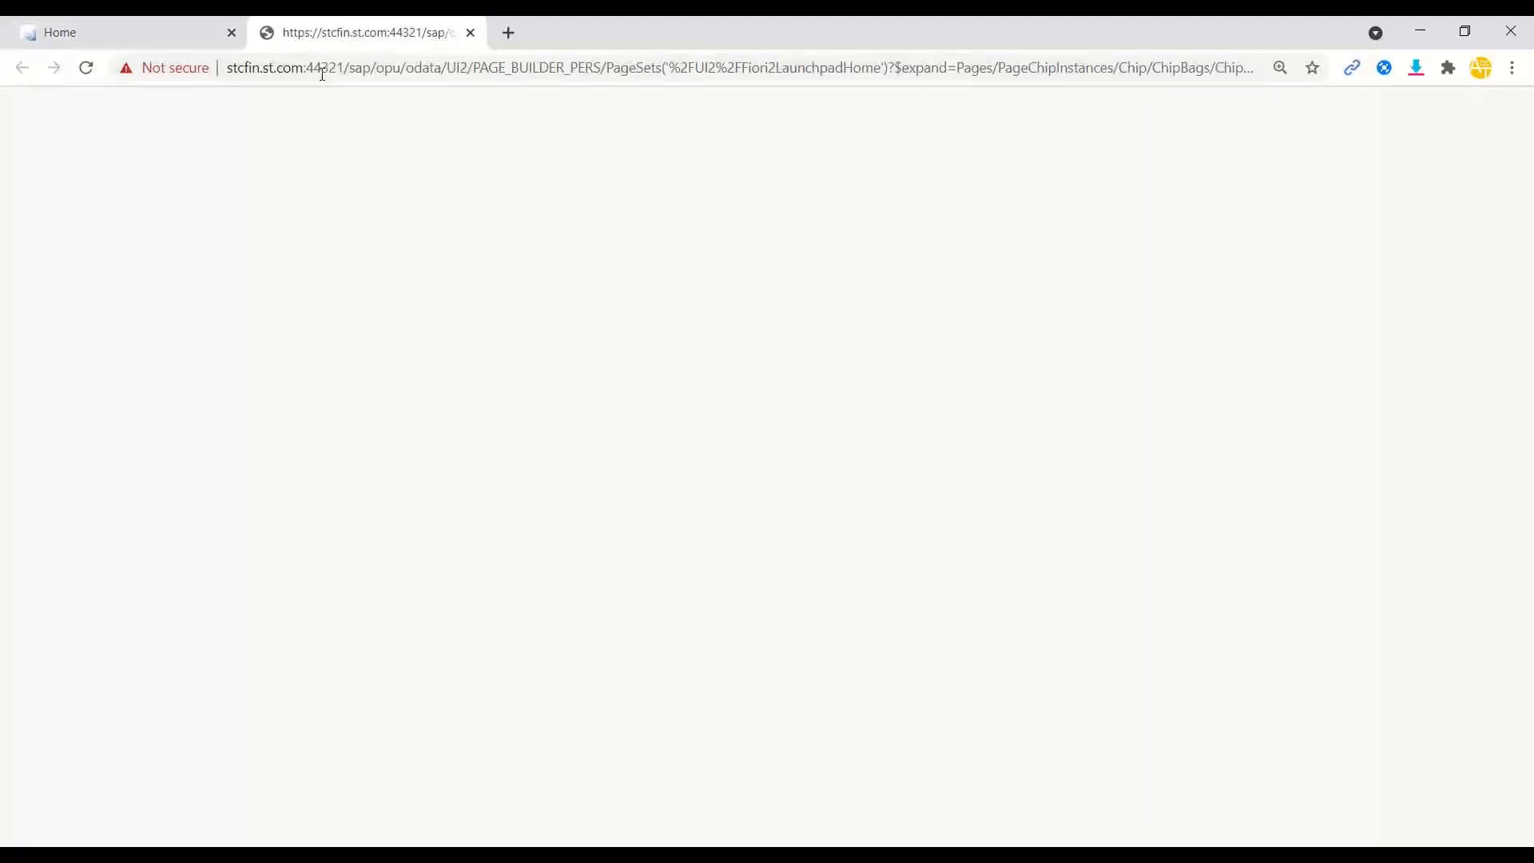
pyautogui.click(471, 33)
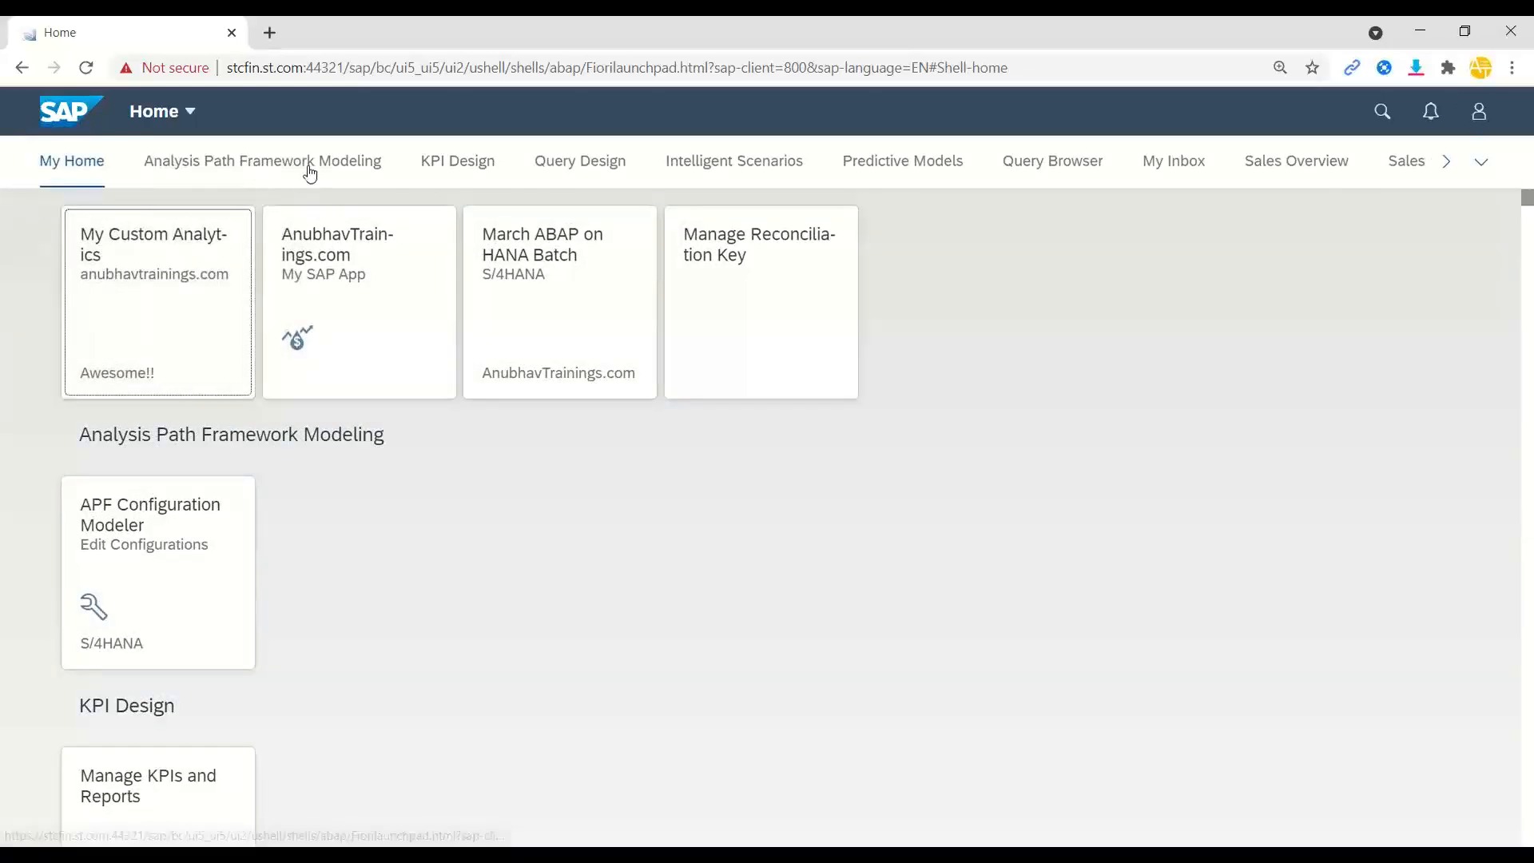
# - Jump to the KPI Design and Query Design tile groups, then switch to the incognito INTEROP error window
pyautogui.click(465, 164)
pyautogui.click(584, 167)
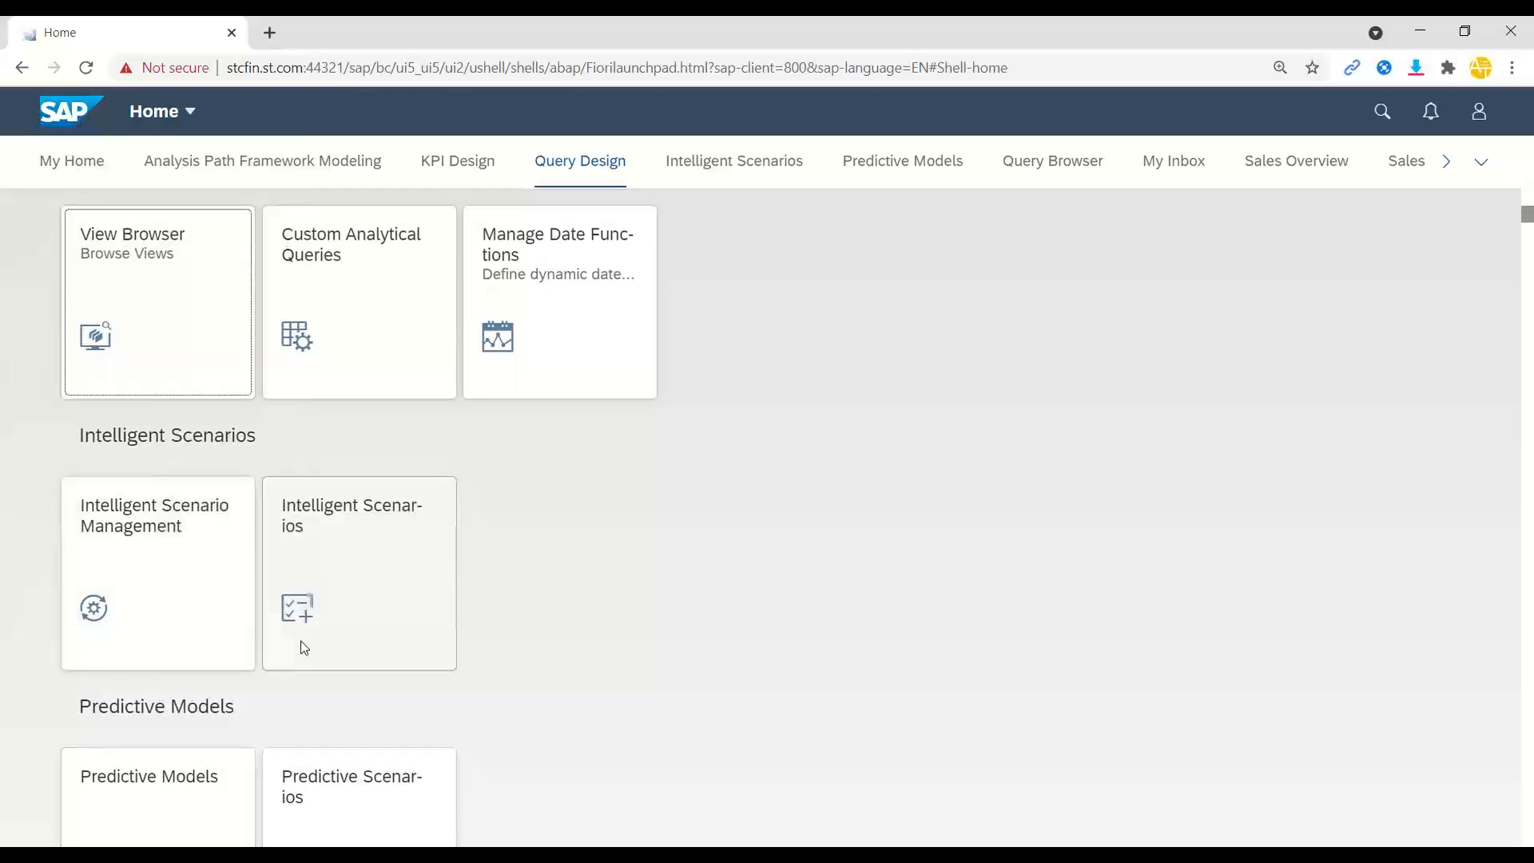
pyautogui.click(320, 857)
pyautogui.click(357, 816)
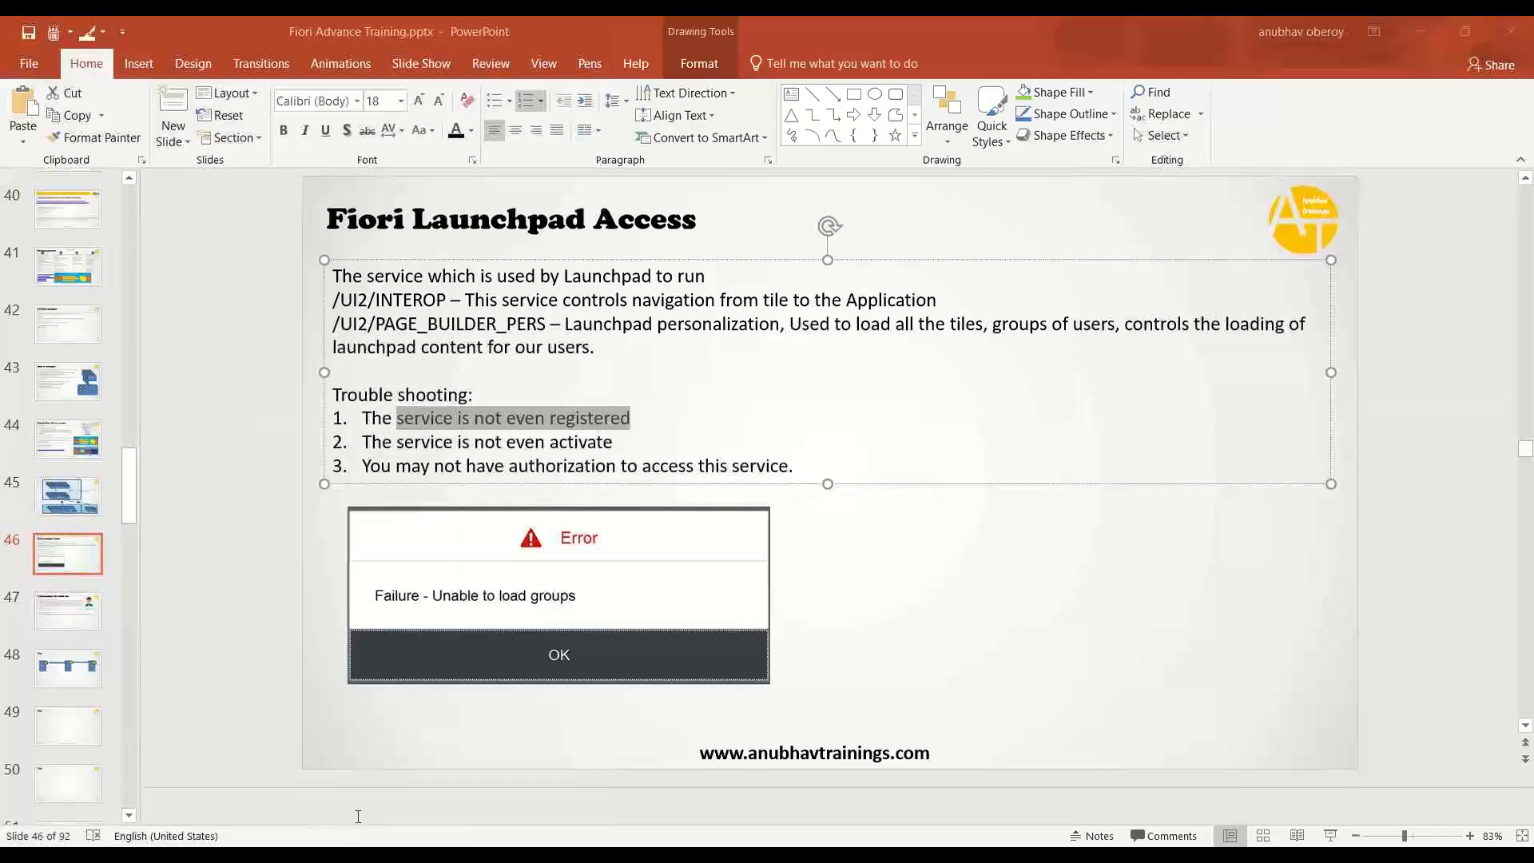
# - Bring up the INTEROP error XML and highlight its 'No authorization to access Service' message
pyautogui.click(281, 855)
pyautogui.moveTo(296, 215); pyautogui.dragTo(663, 215)
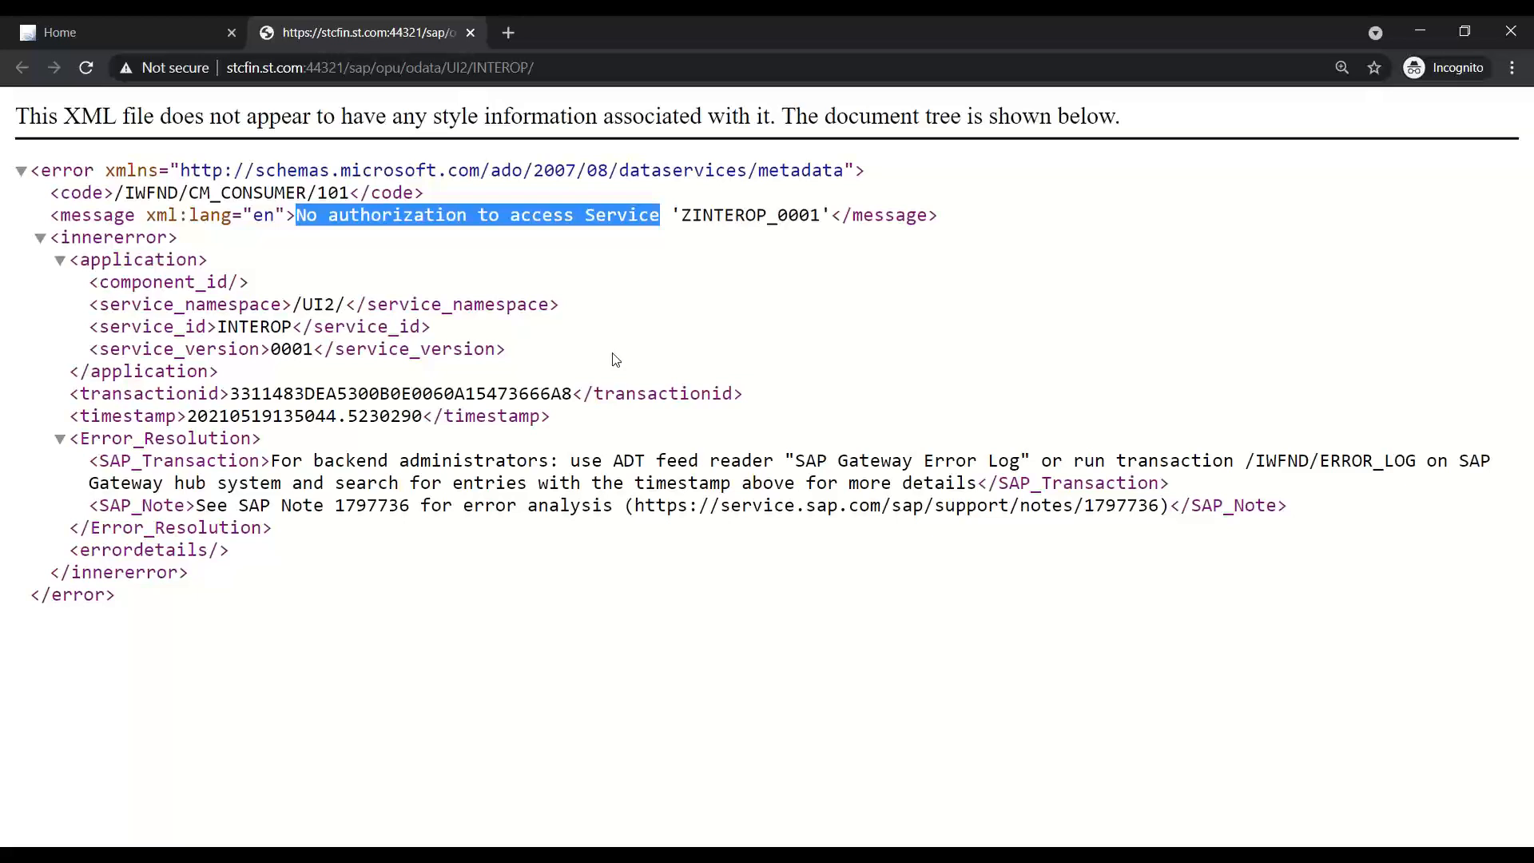
# - Open the failing INTEROP request, highlight its ZINTEROP_0001 no-authorization message, and close both error tabs
pyautogui.click(184, 30)
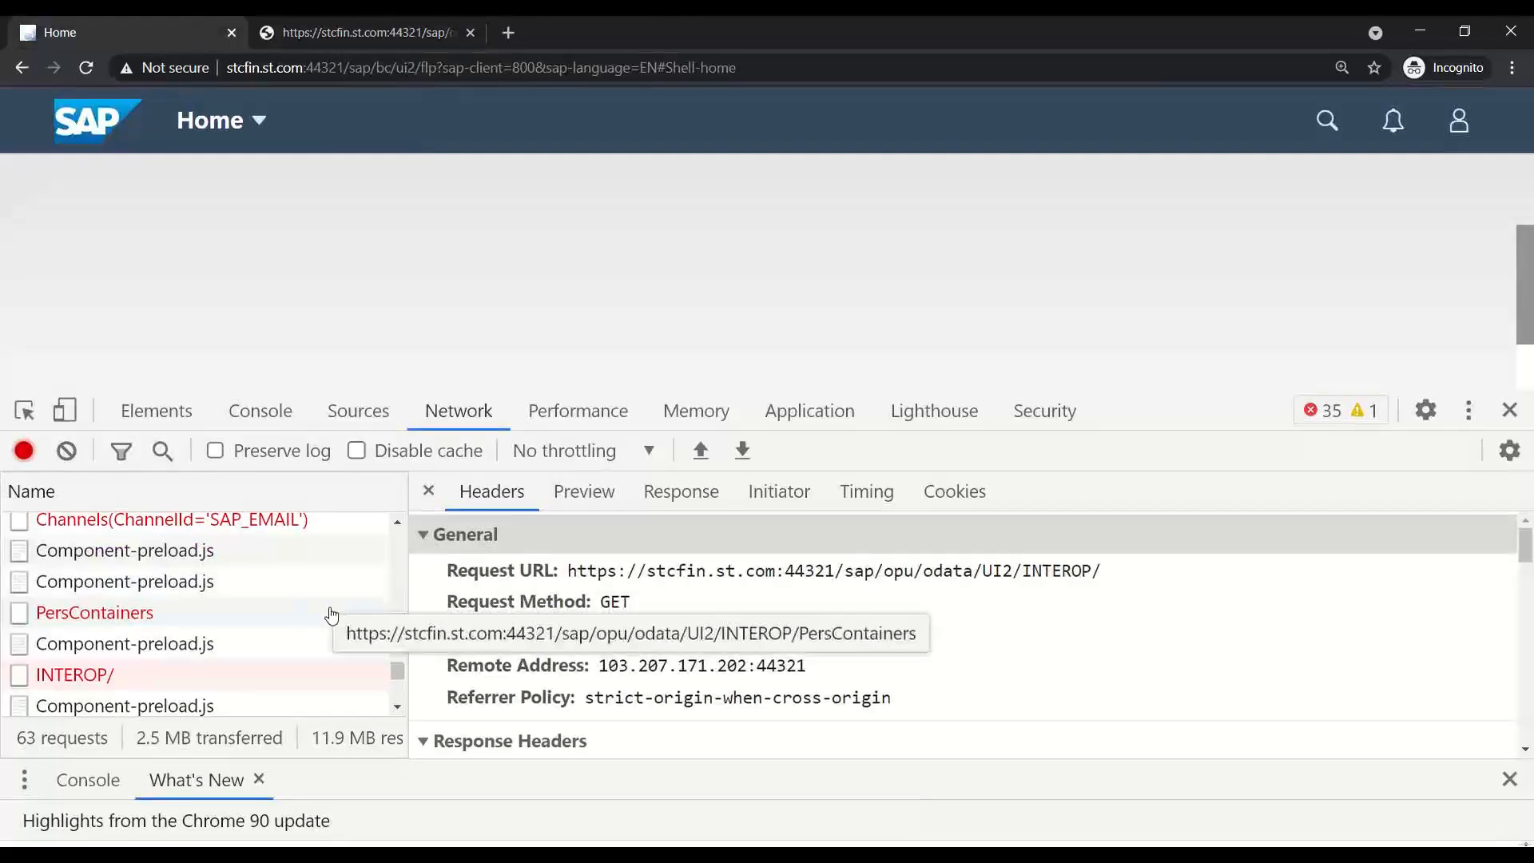
pyautogui.doubleClick(120, 679)
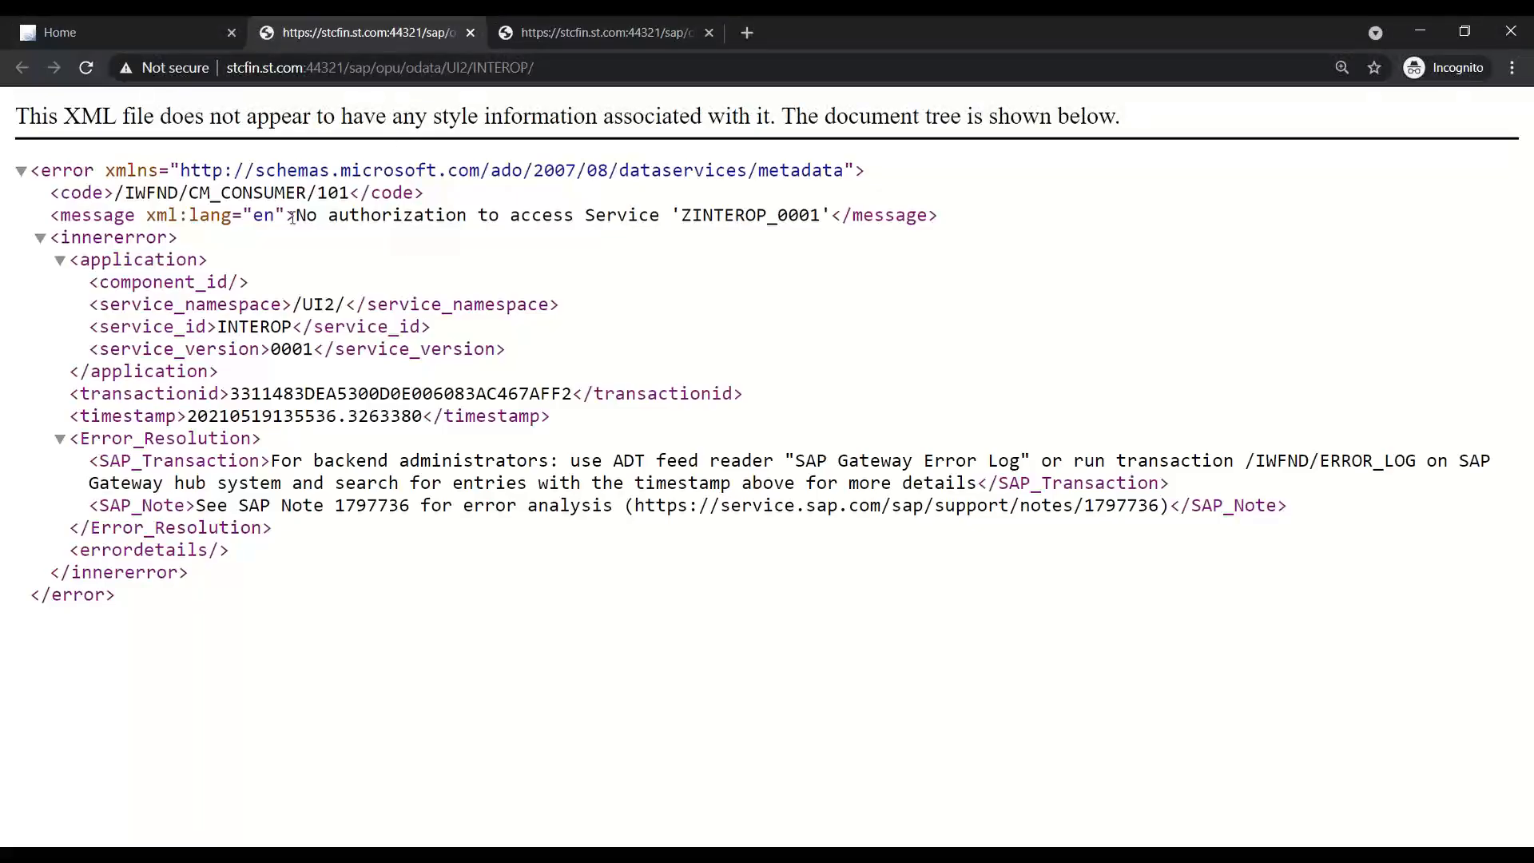
pyautogui.moveTo(292, 218); pyautogui.dragTo(840, 217)
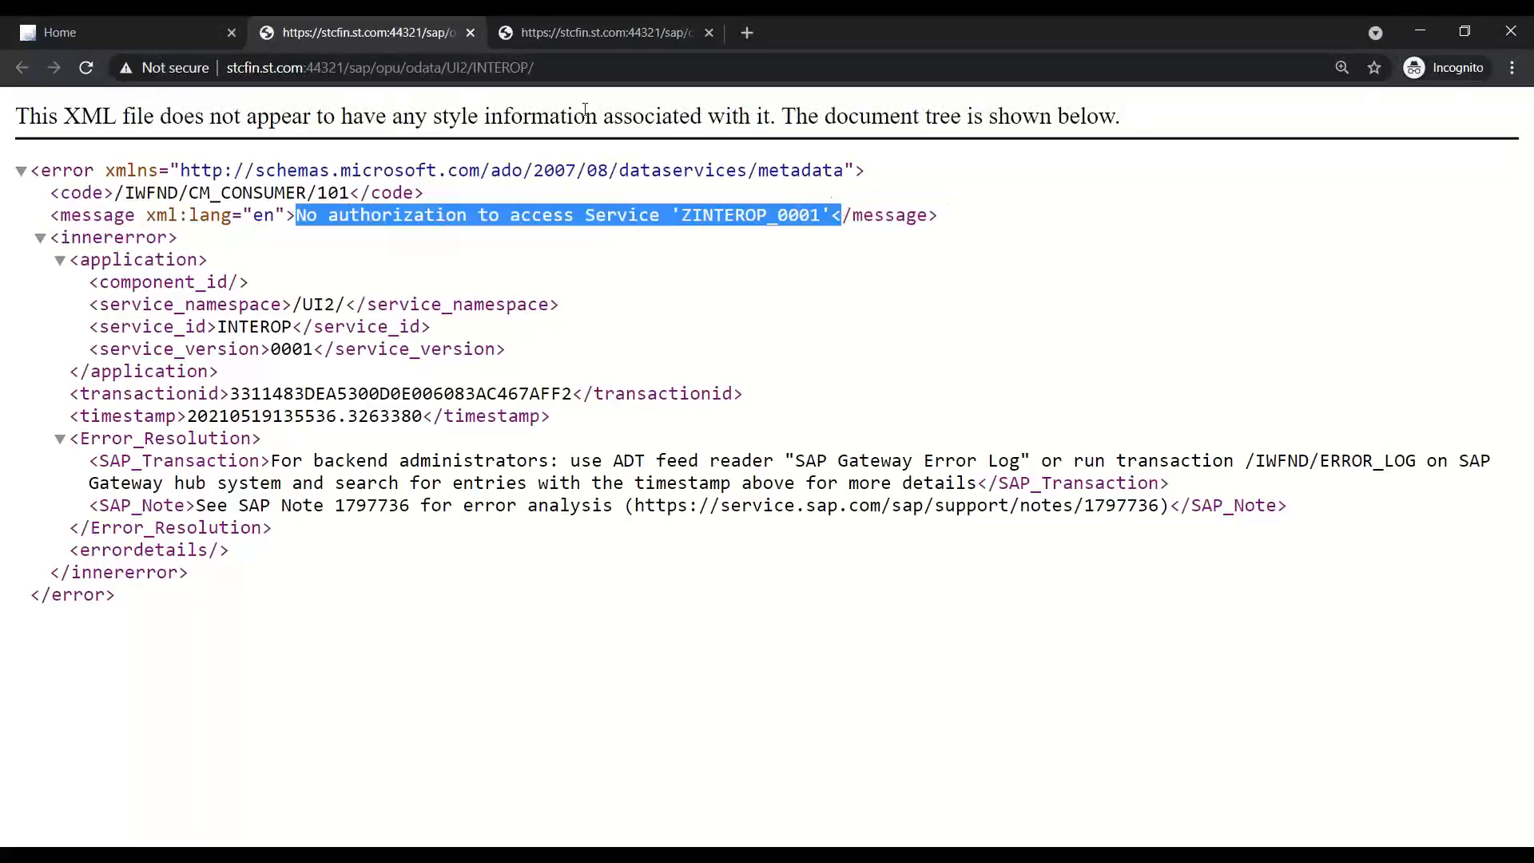
pyautogui.click(469, 33)
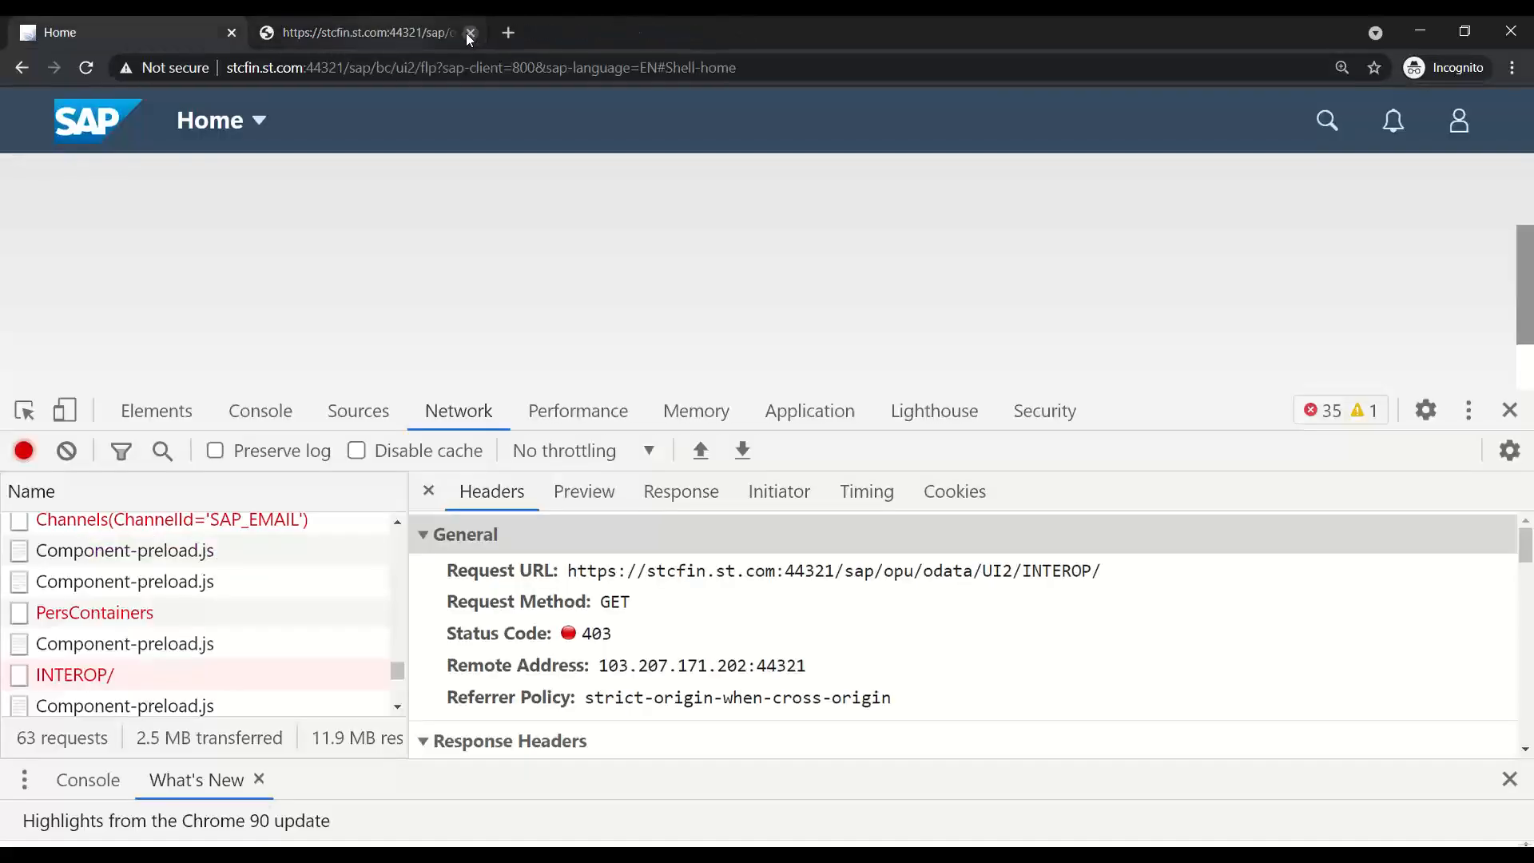
pyautogui.click(470, 33)
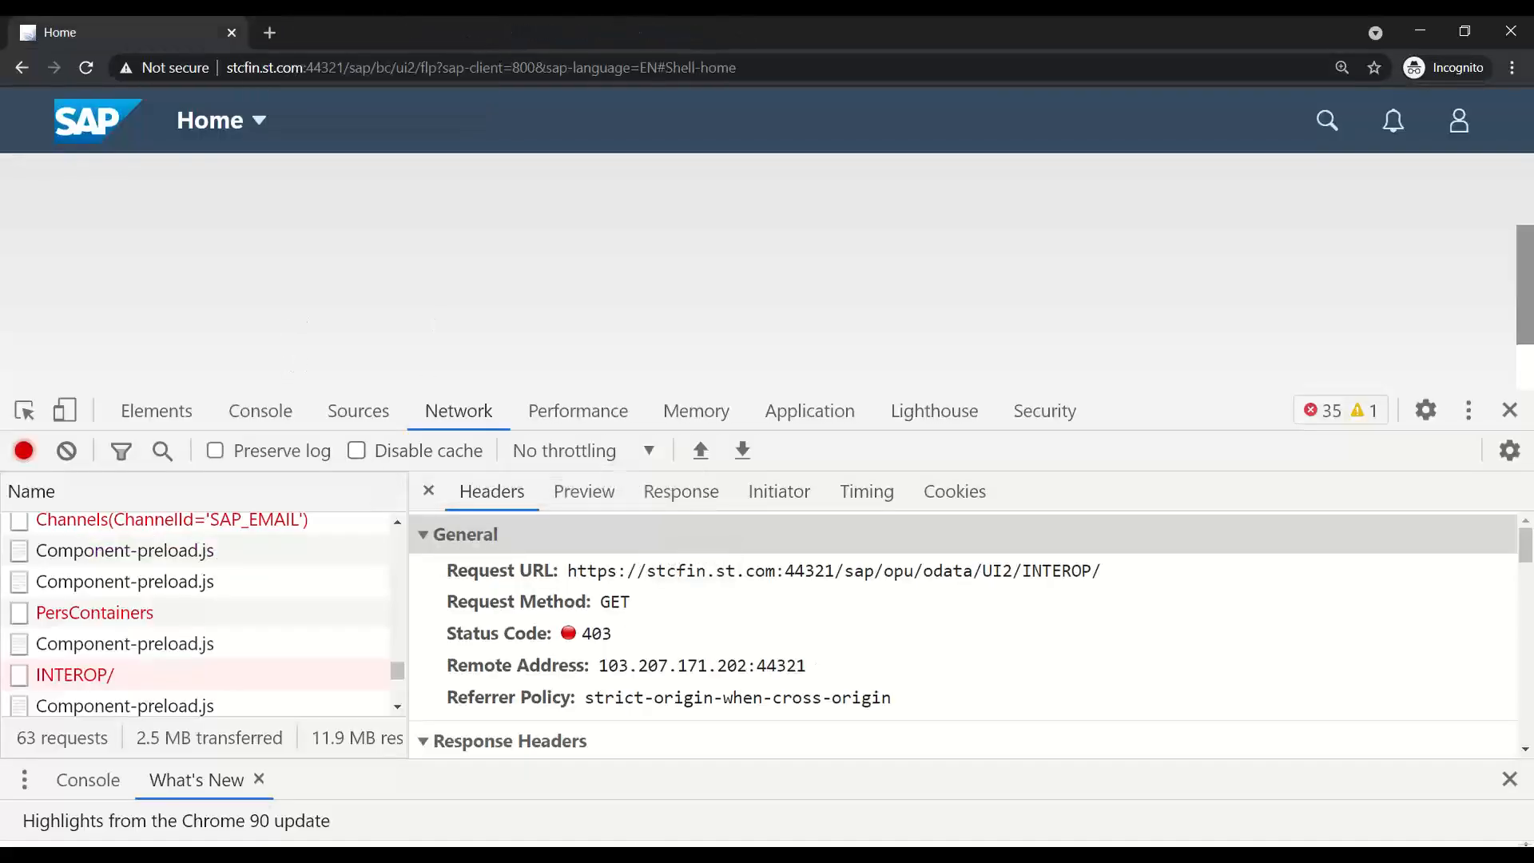
# - Return to the PowerPoint slide at the start of the first troubleshooting point
pyautogui.hotkey('alt', 'Tab')
pyautogui.click(398, 419)
pyautogui.click(363, 417)
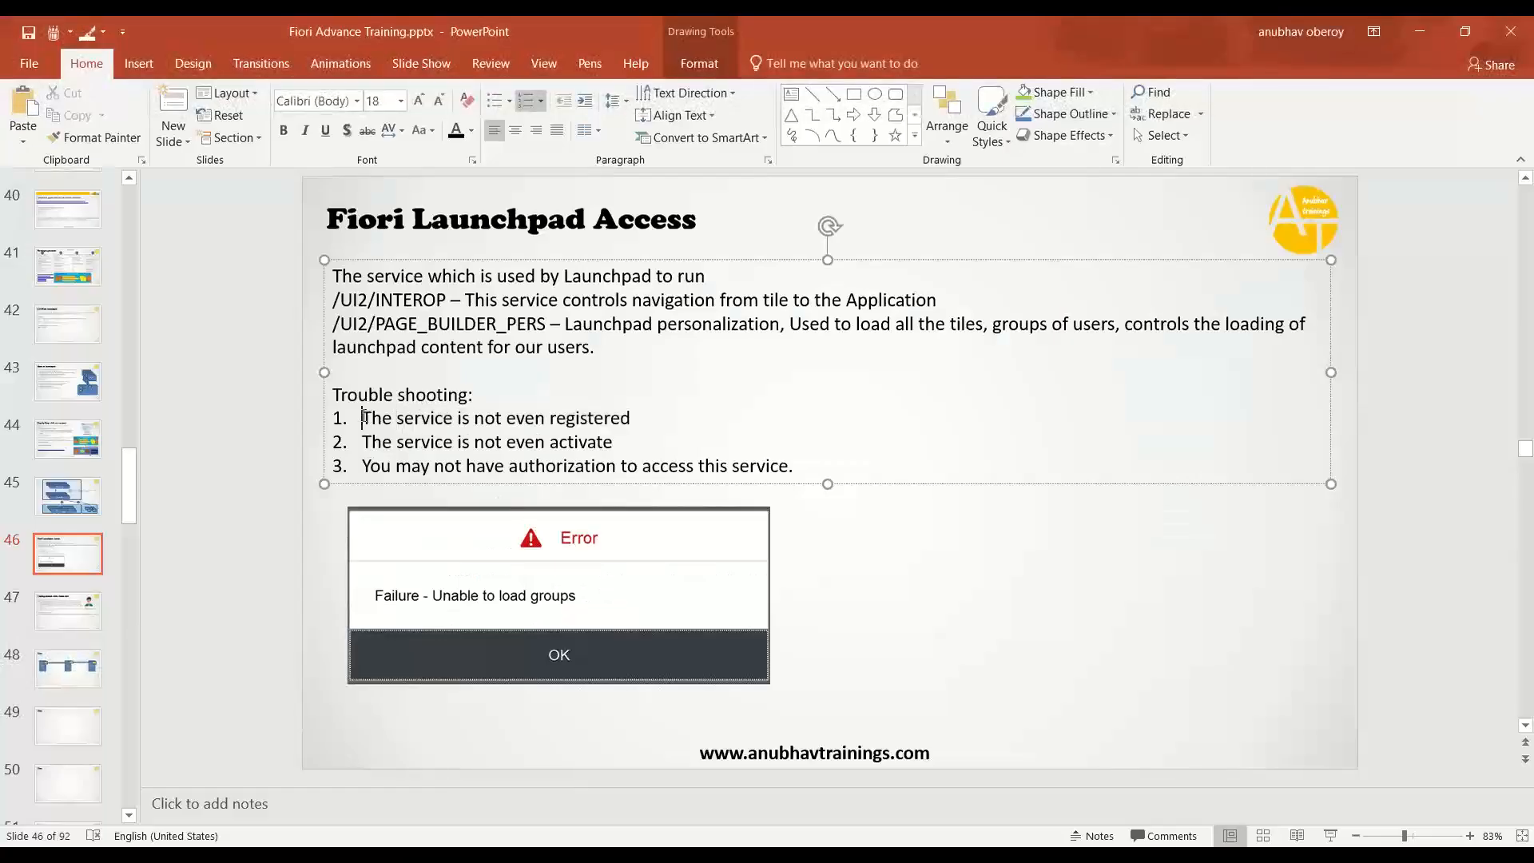
# - Replace the first troubleshooting point's number with a checkmark bullet
pyautogui.moveTo(363, 417); pyautogui.dragTo(635, 419)
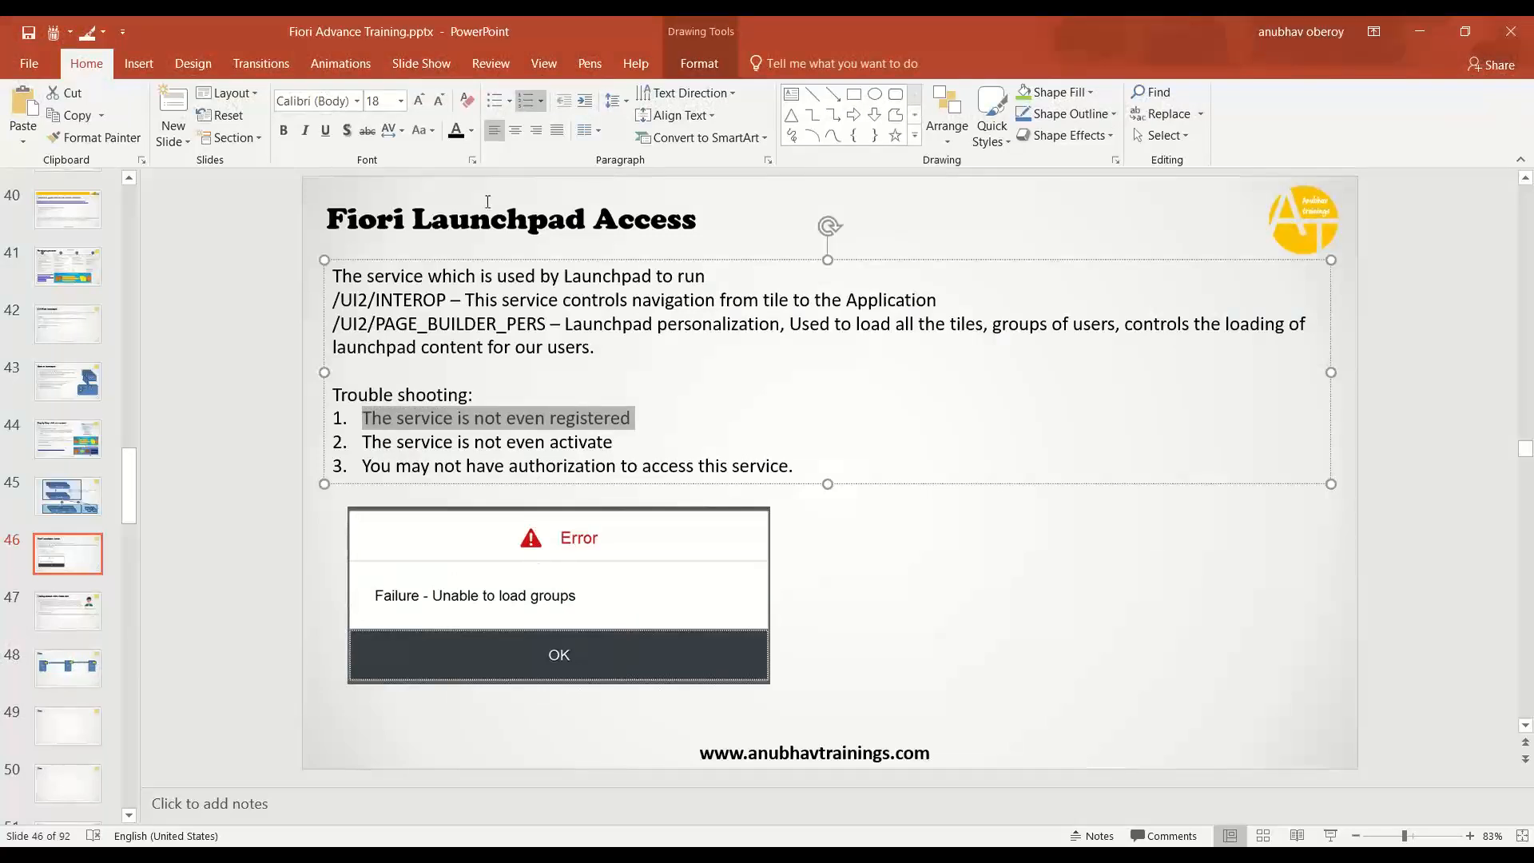
pyautogui.click(509, 100)
pyautogui.click(609, 353)
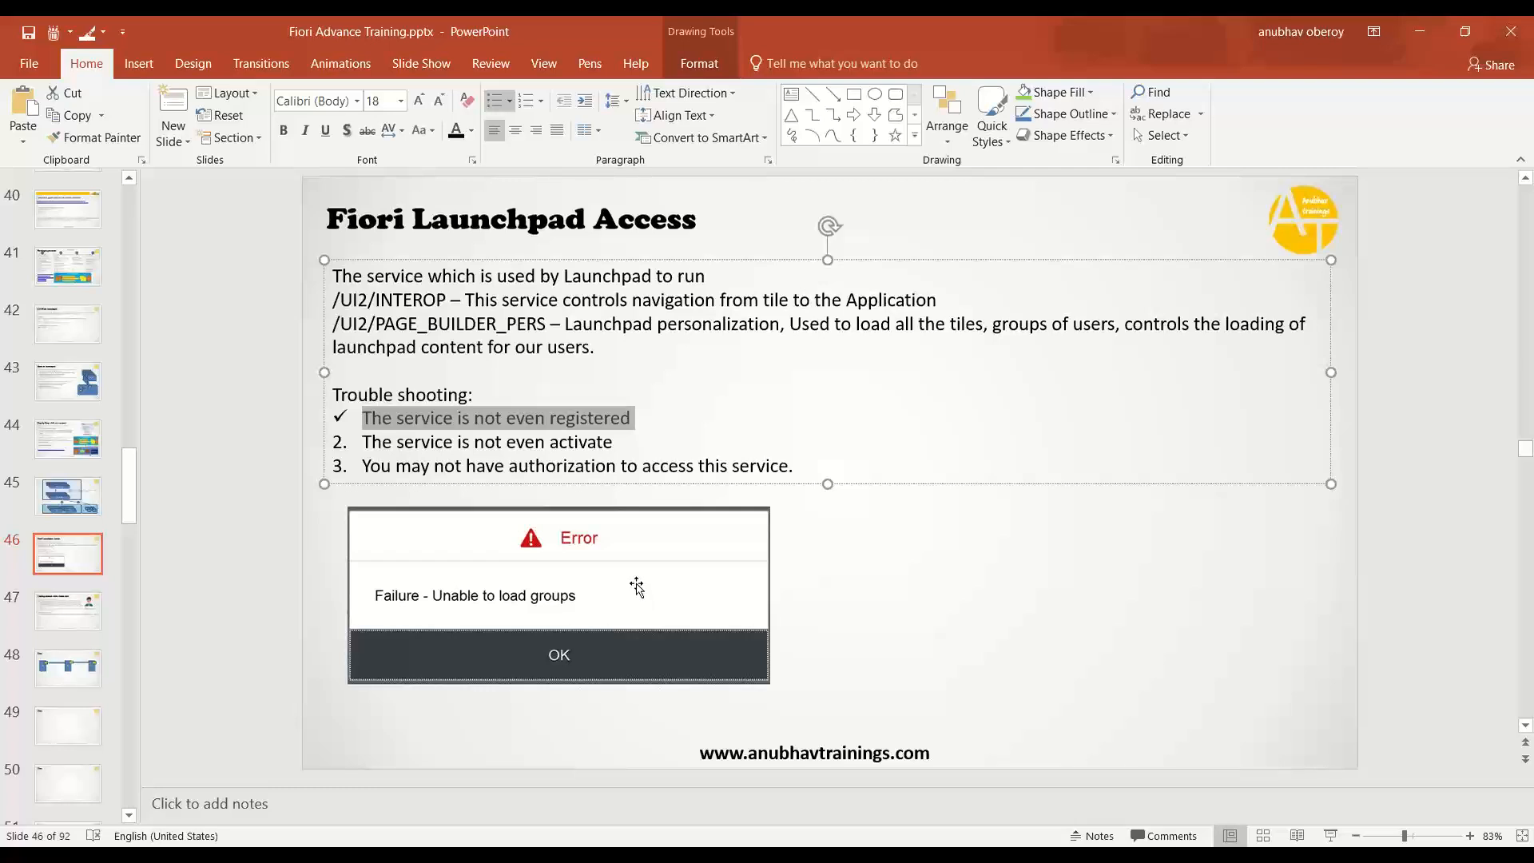
# - Select and deselect text in the second troubleshooting point, including the word 'activate'
pyautogui.click(428, 444)
pyautogui.moveTo(364, 443); pyautogui.dragTo(496, 448)
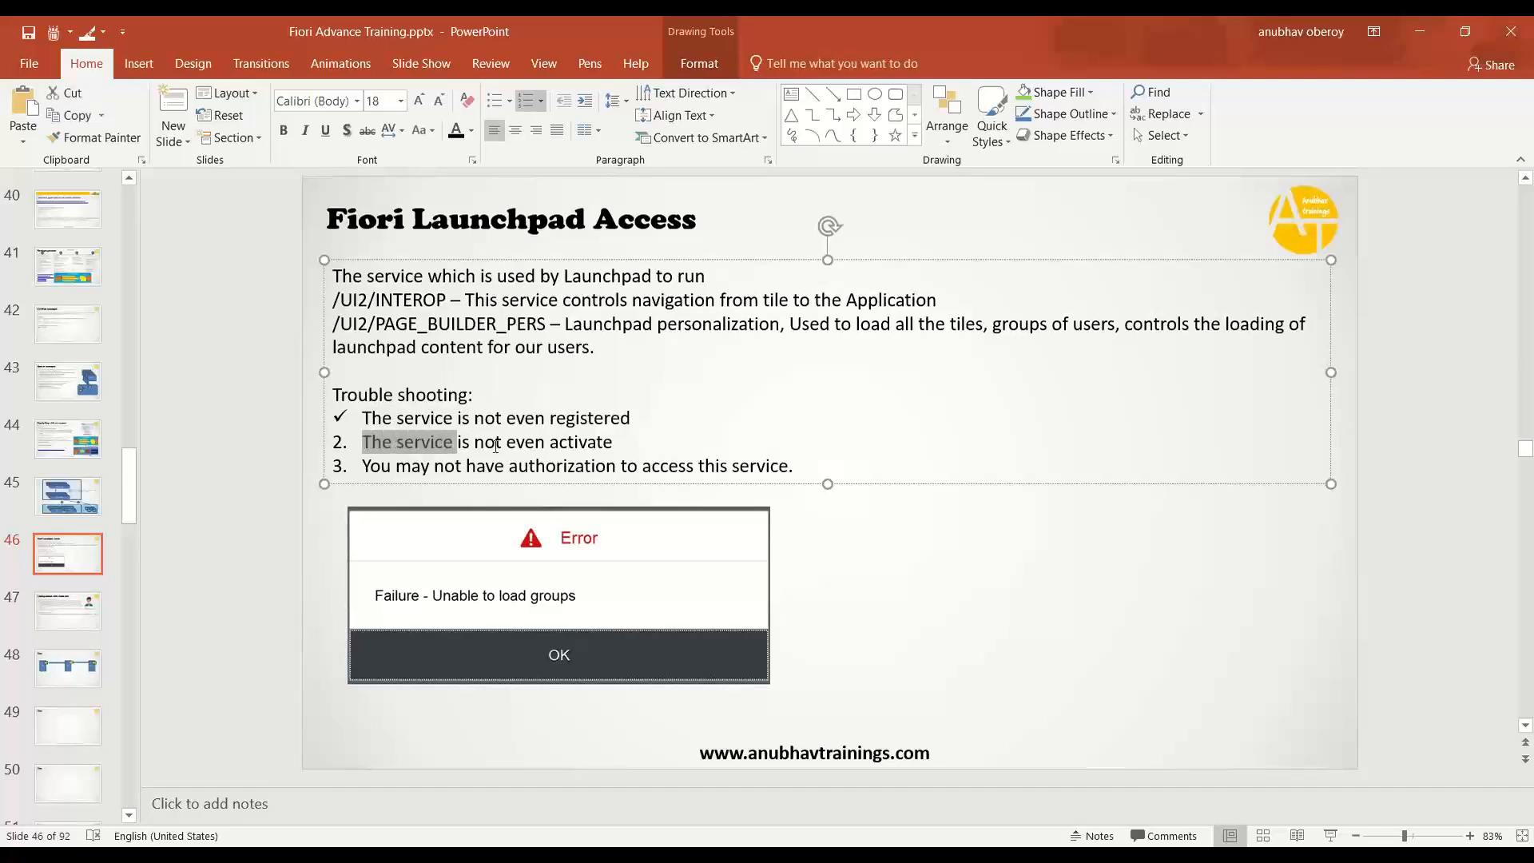
pyautogui.click(595, 441)
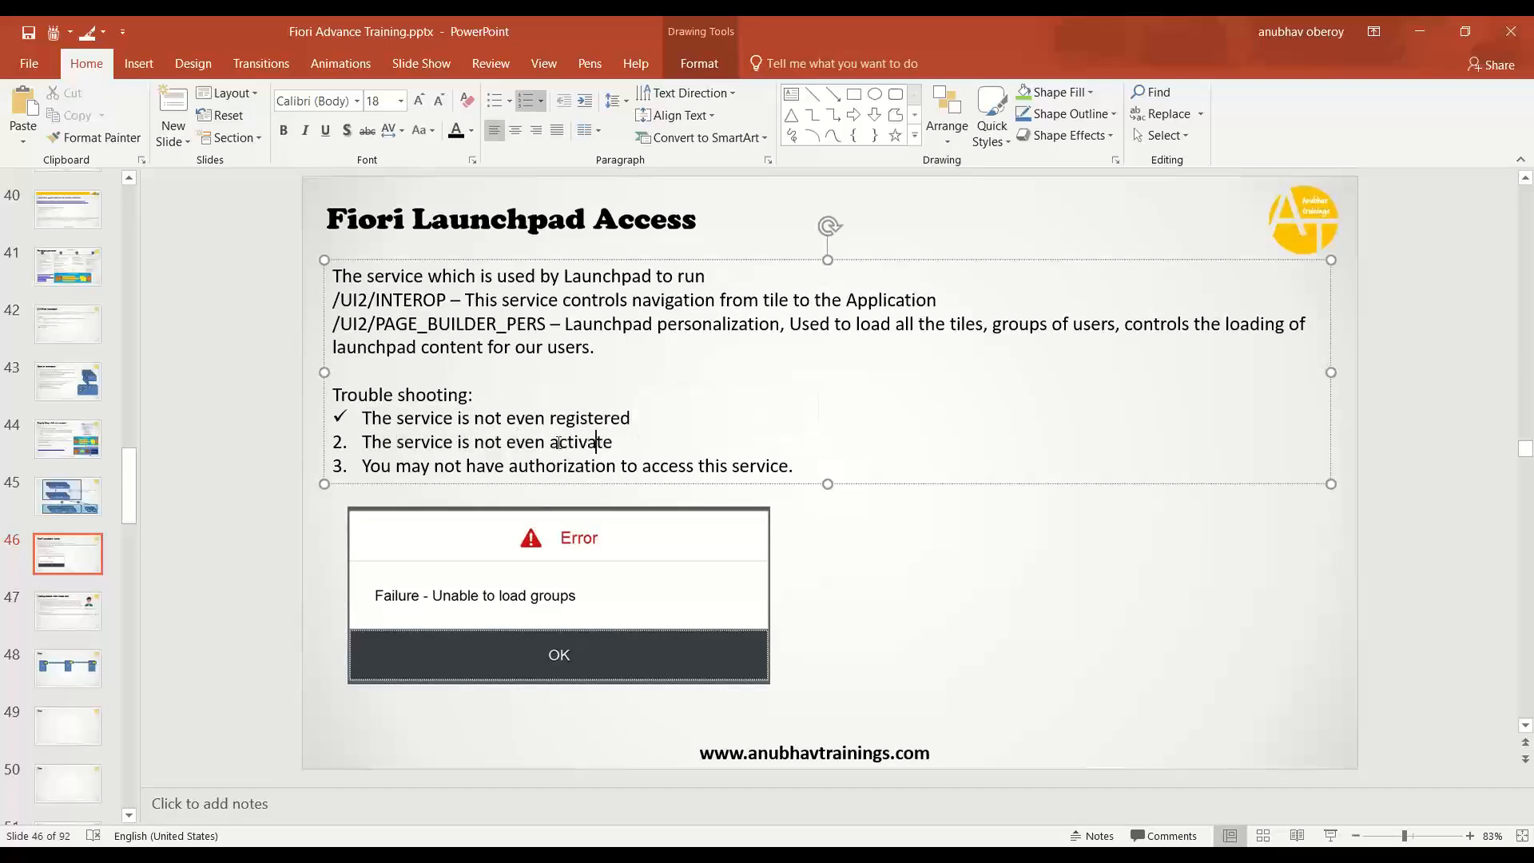
pyautogui.moveTo(551, 444); pyautogui.dragTo(642, 444)
pyautogui.click(642, 444)
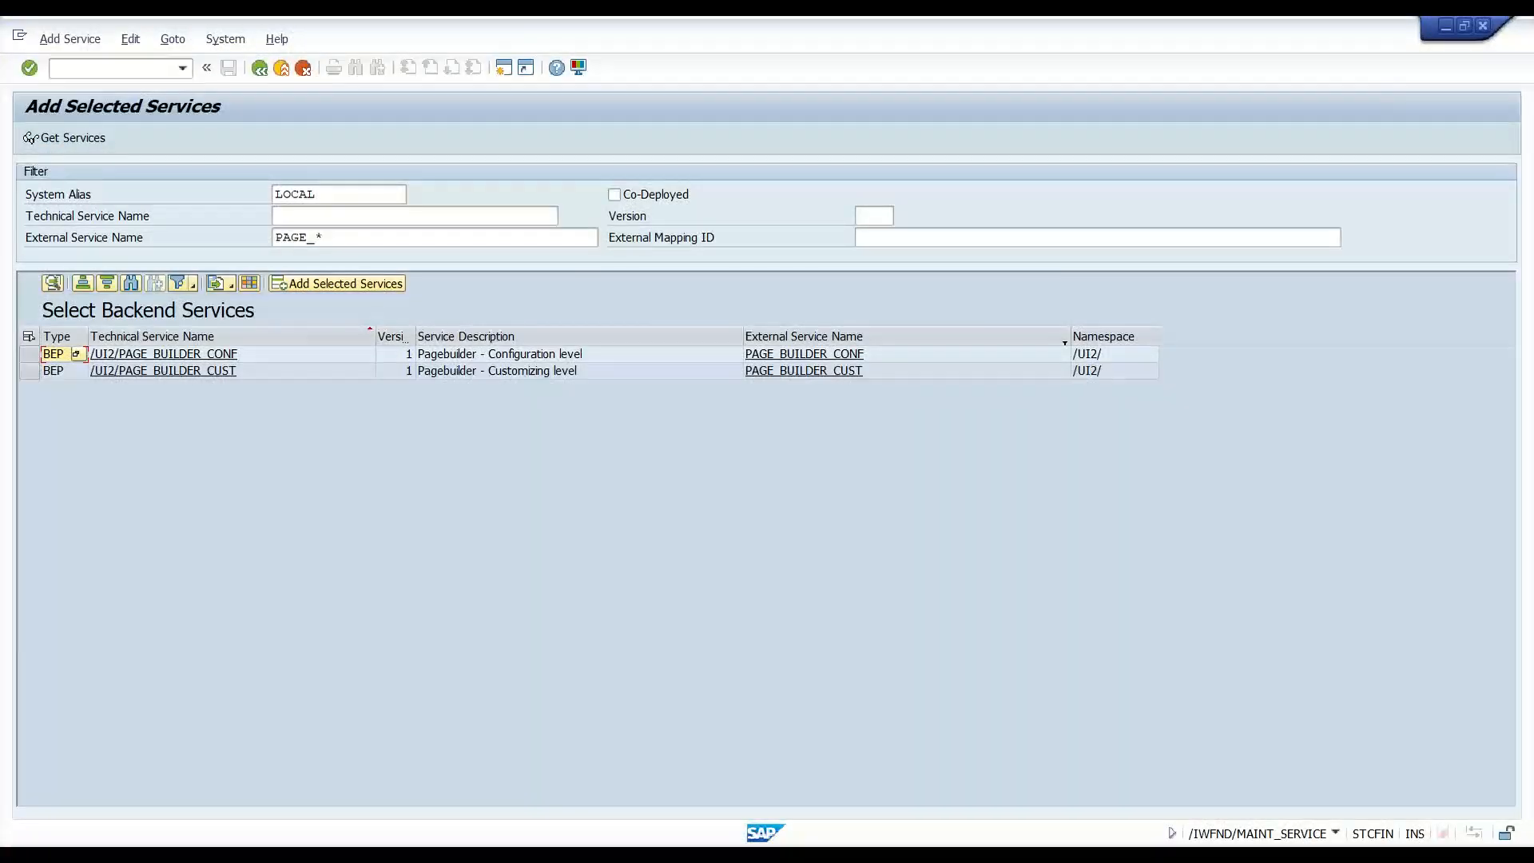
# - Go back to Activate and Maintain Services and filter the catalog by External Service Name INTEROP
pyautogui.click(261, 69)
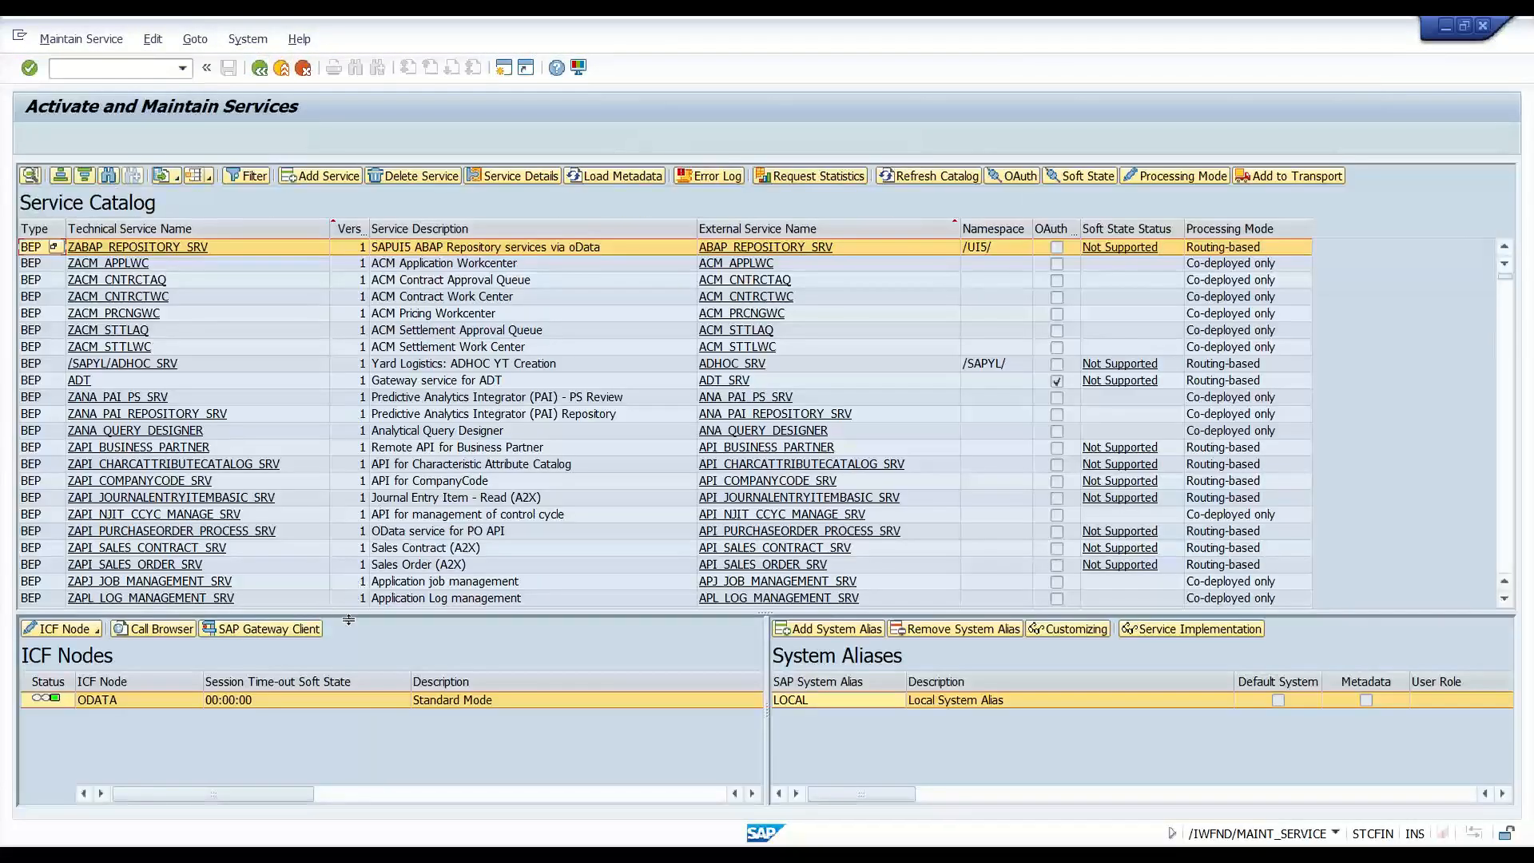
pyautogui.click(252, 176)
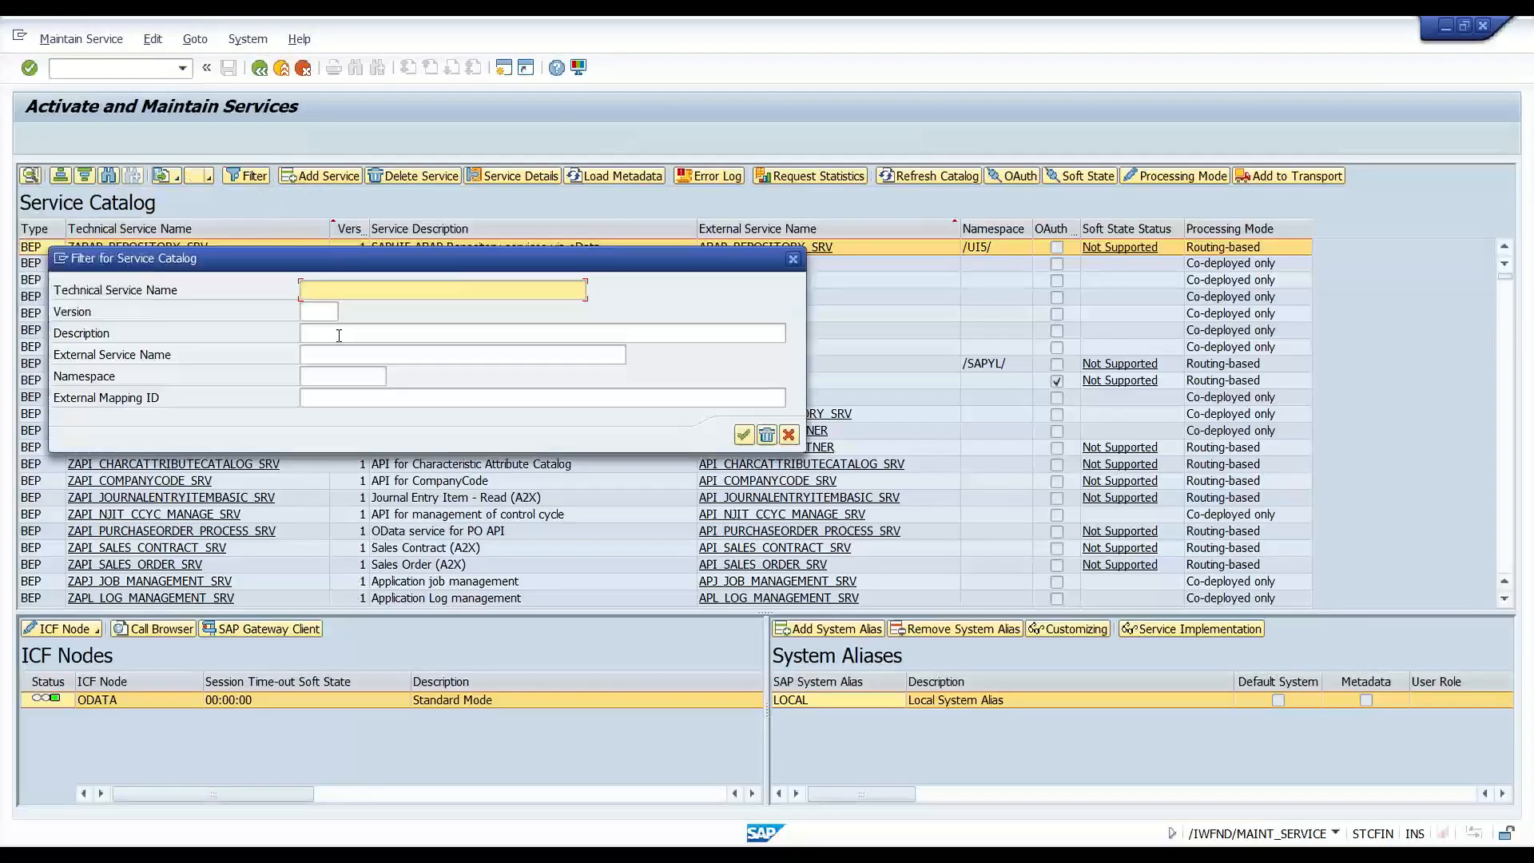
pyautogui.click(345, 380)
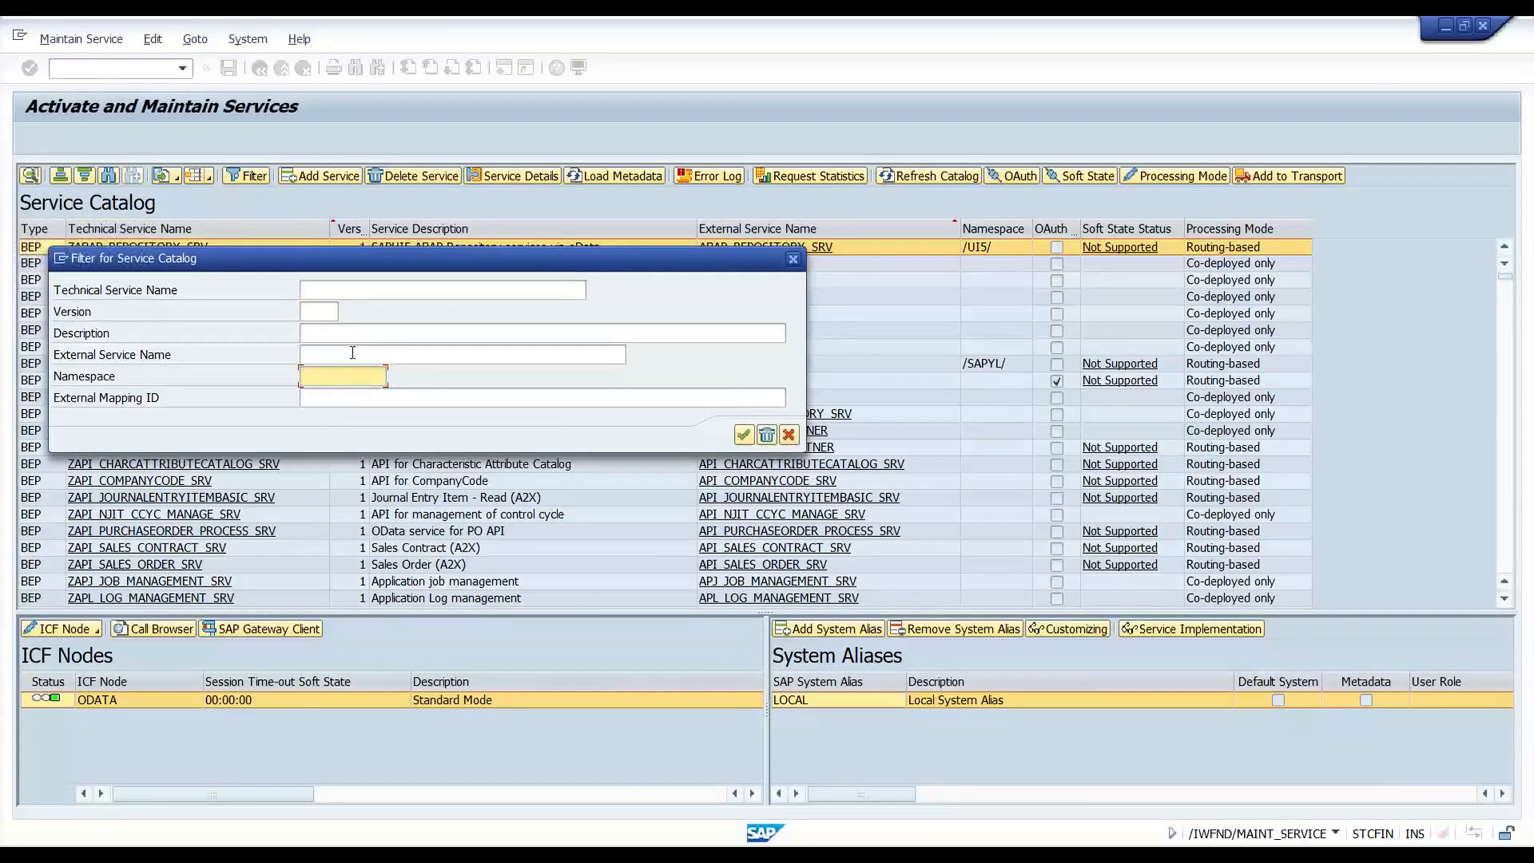
pyautogui.click(480, 351)
pyautogui.press('capslock')
pyautogui.write('INTEROP')
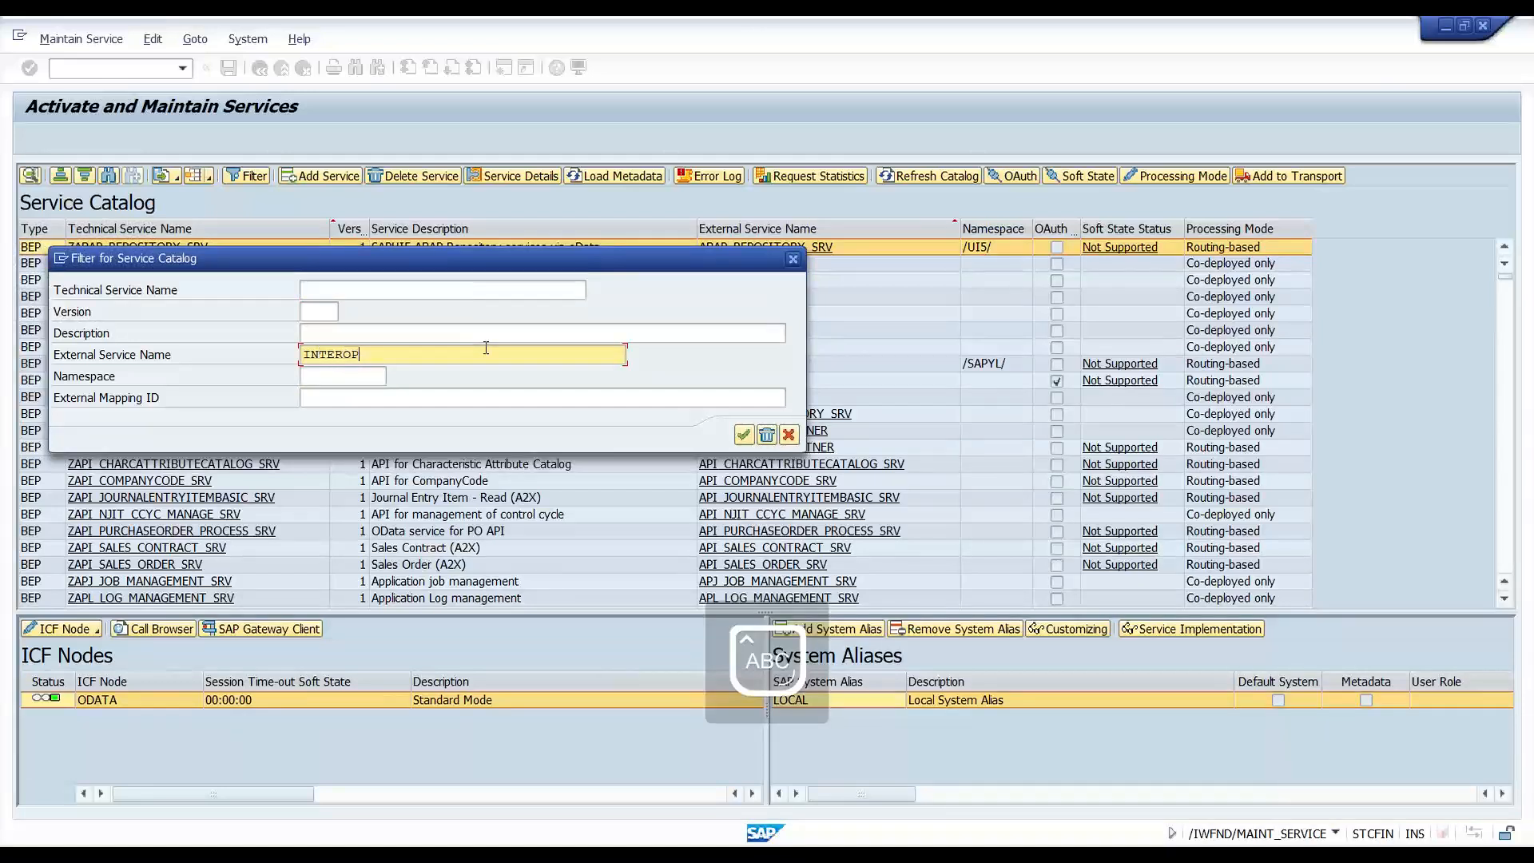
pyautogui.press('Return')
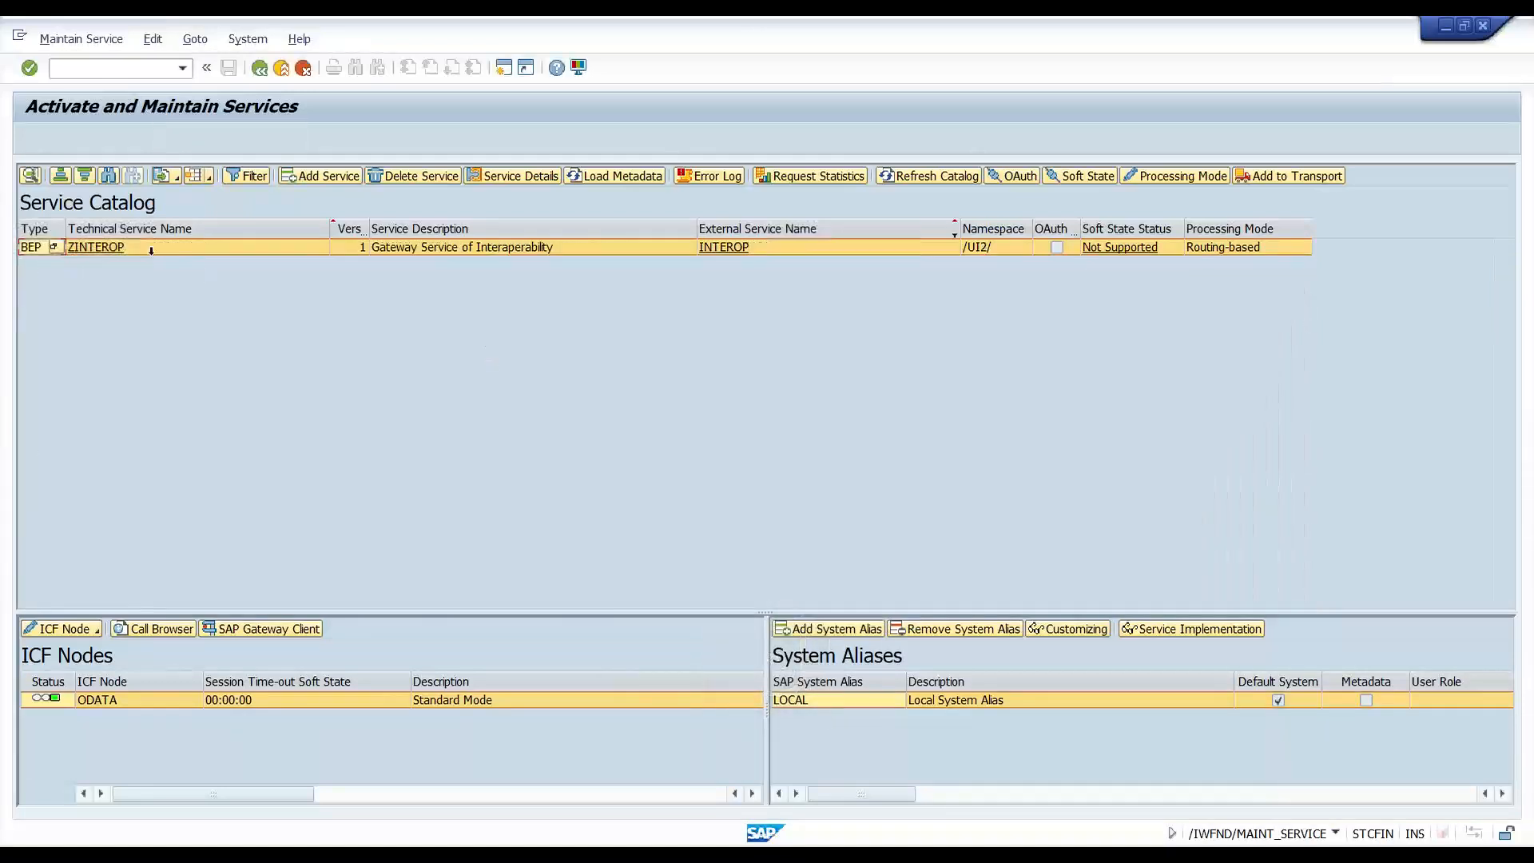
# - Deactivate the INTEROP service's ODATA ICF node
pyautogui.moveTo(44, 703)
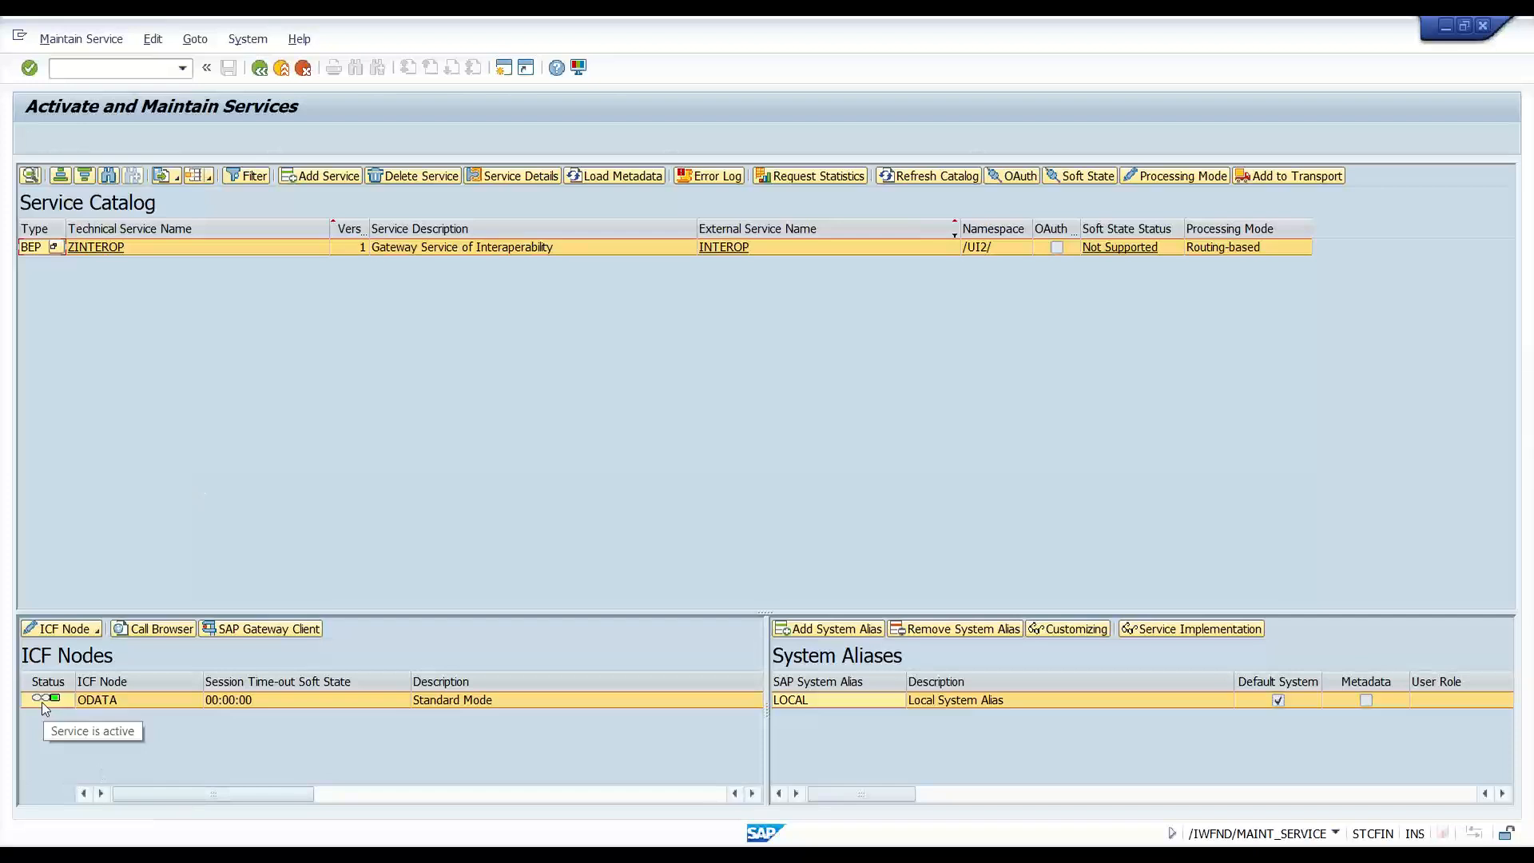
pyautogui.click(77, 630)
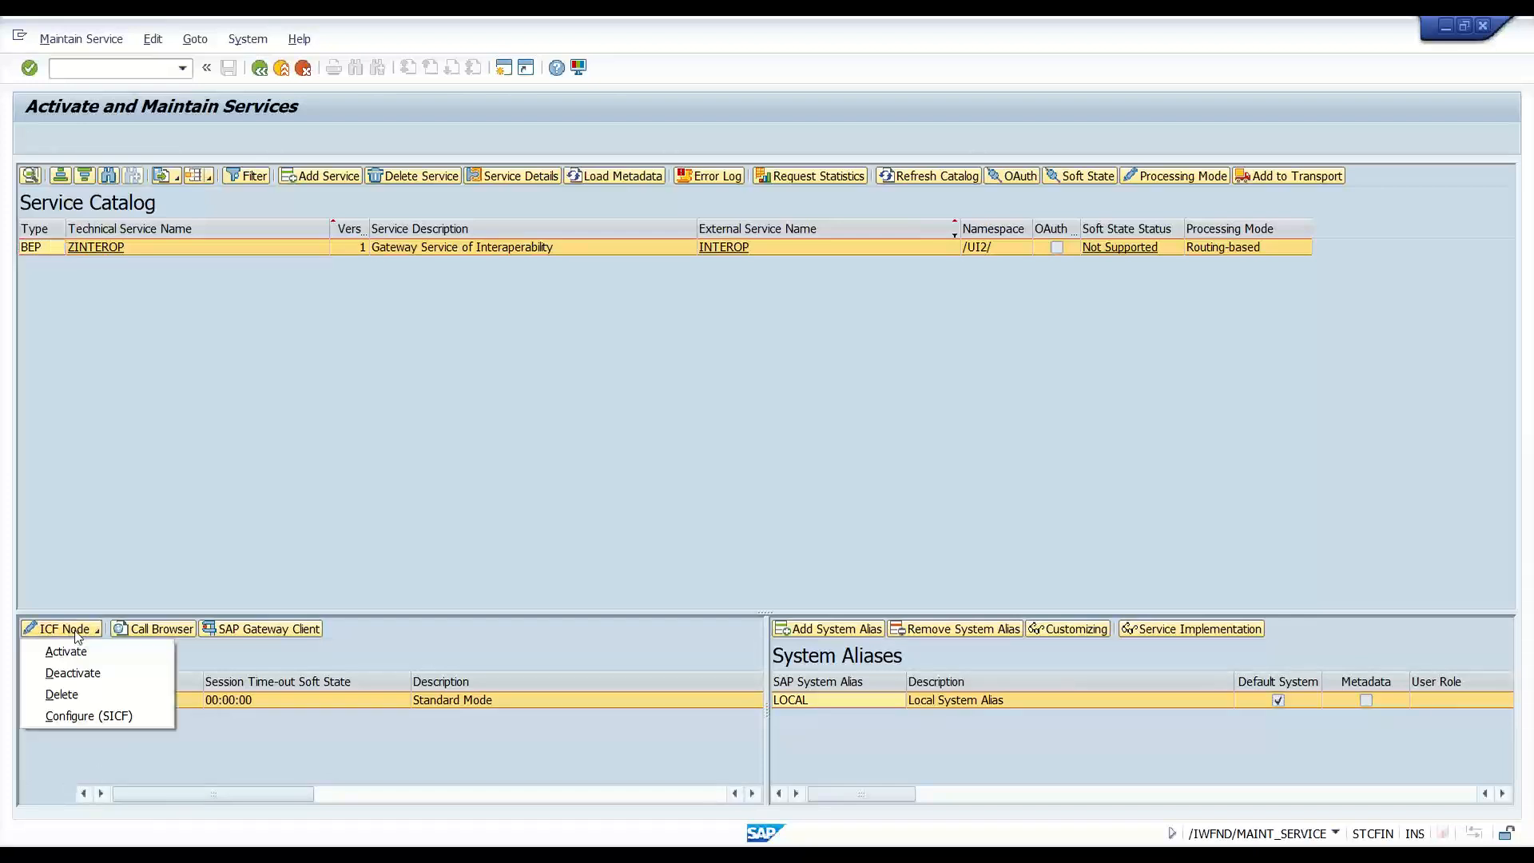
pyautogui.click(74, 675)
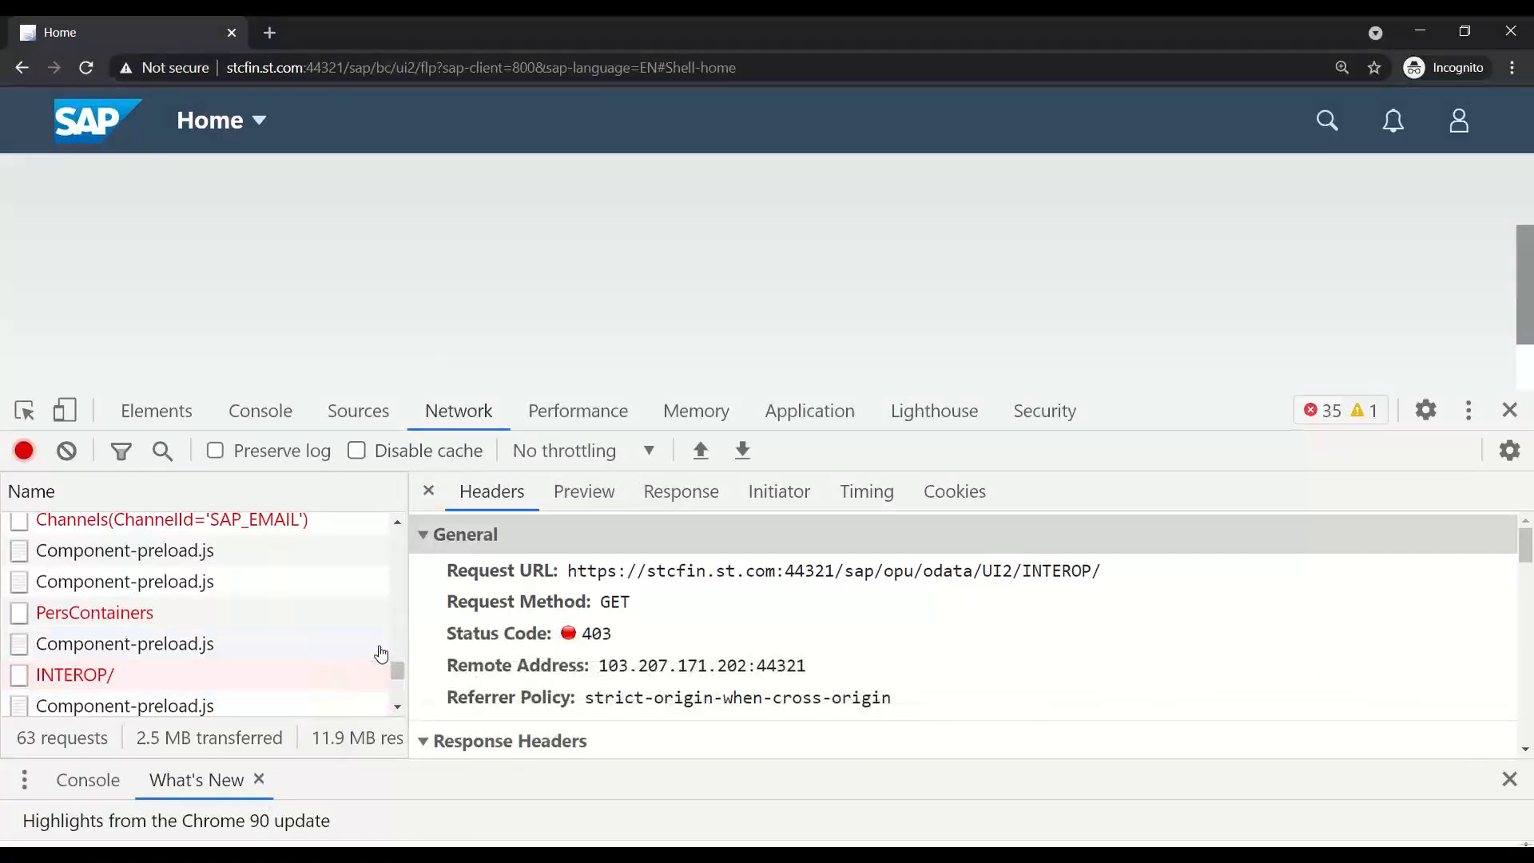
# - In a new Chrome window, enter STC and load the Fiorilaunchpad.html logon address
pyautogui.rightClick(298, 852)
pyautogui.click(308, 760)
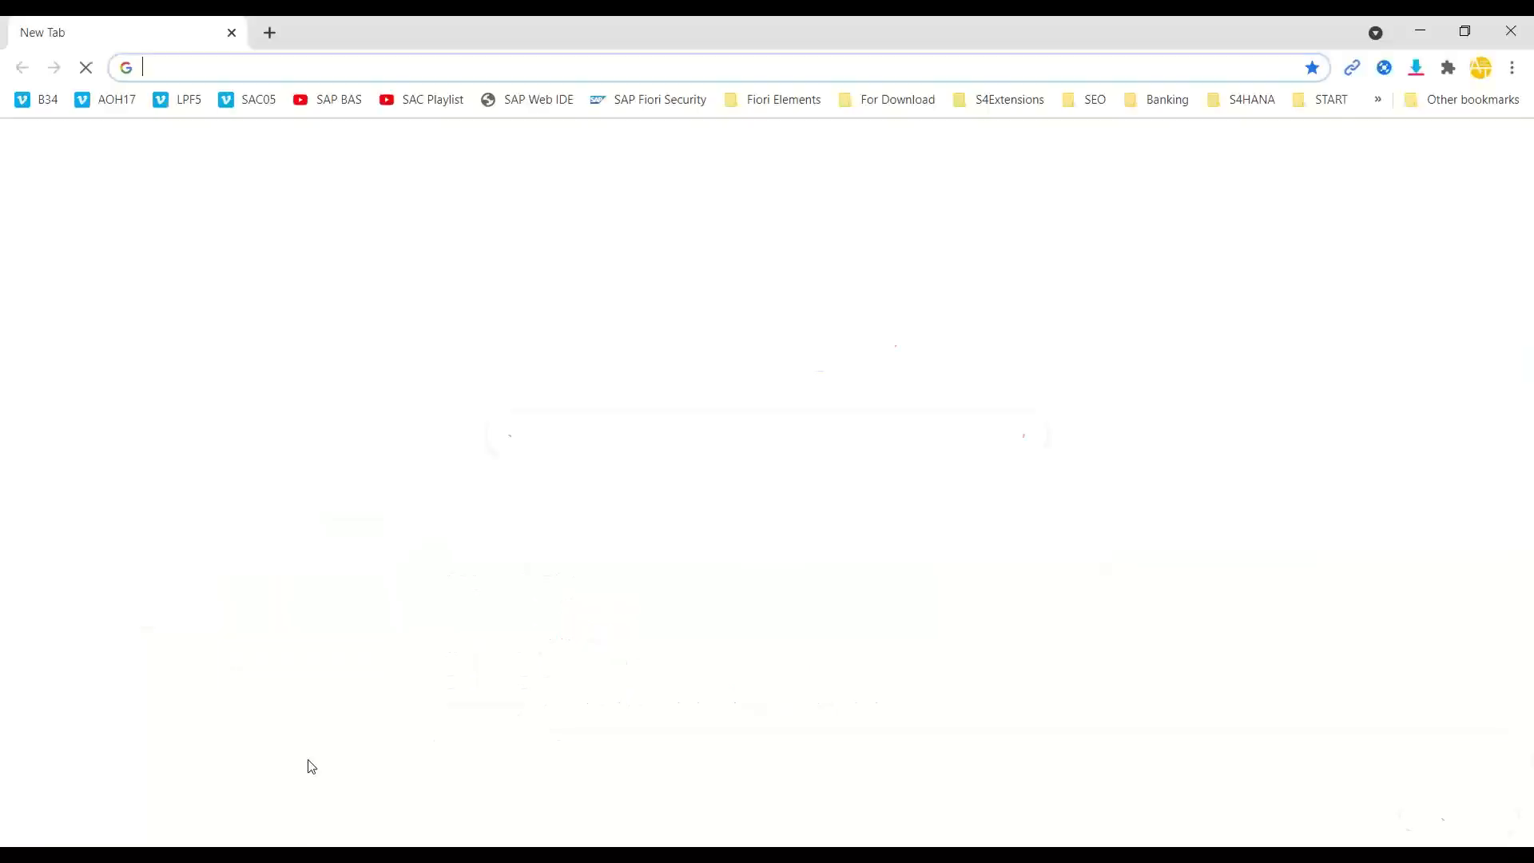
pyautogui.write('l')
pyautogui.press('BackSpace')
pyautogui.press('BackSpace')
pyautogui.write('STC')
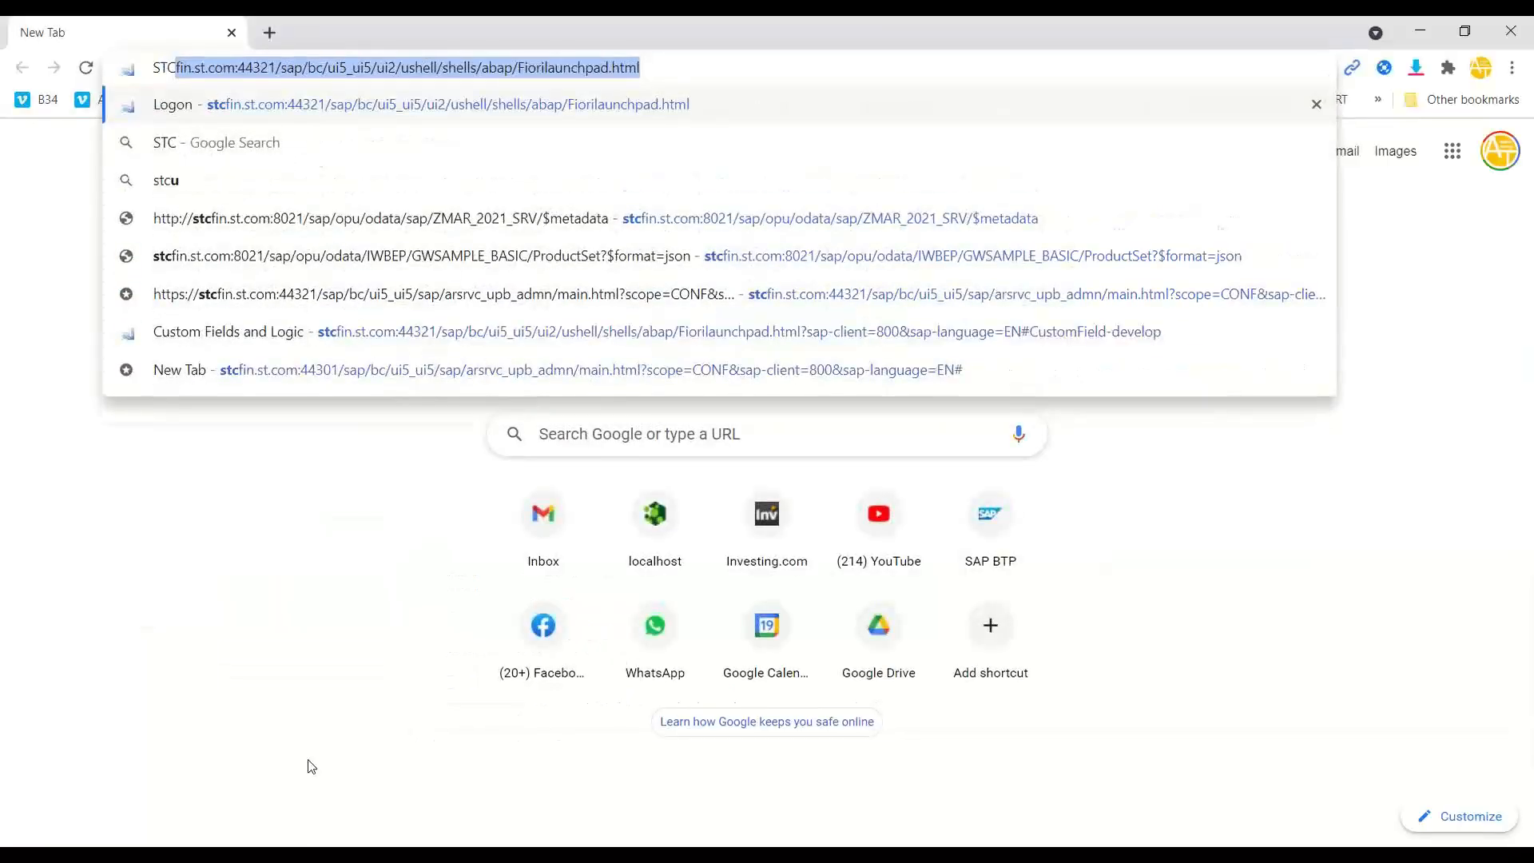
pyautogui.press('capslock')
pyautogui.press('Return')
pyautogui.hotkey('alt', 'Tab')
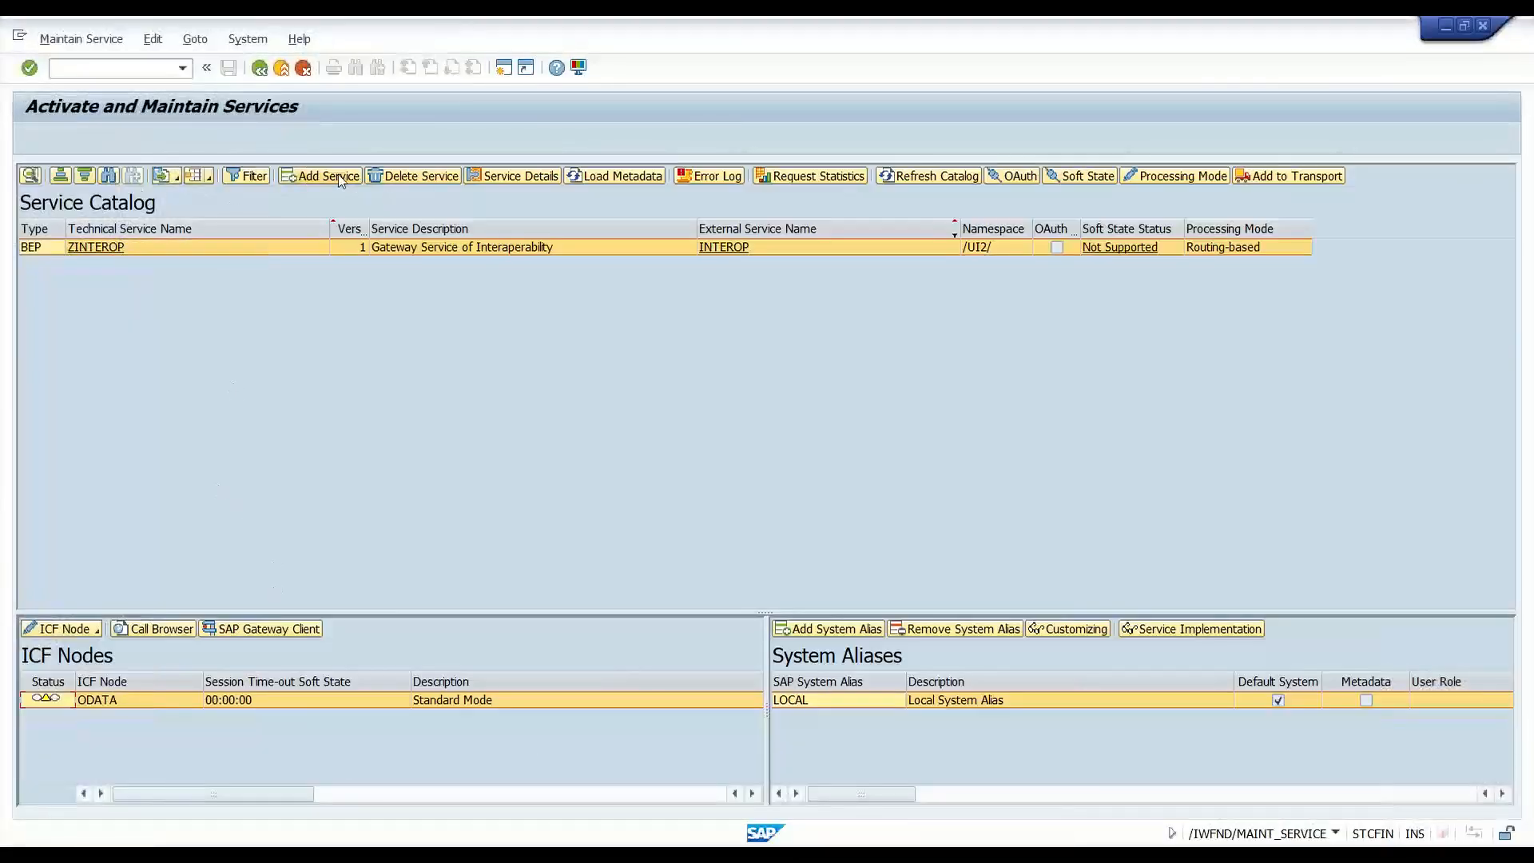
# - Filter the catalog by page* and deactivate ZPAGE_BUILDER_PERS's ODATA ICF node
pyautogui.click(247, 176)
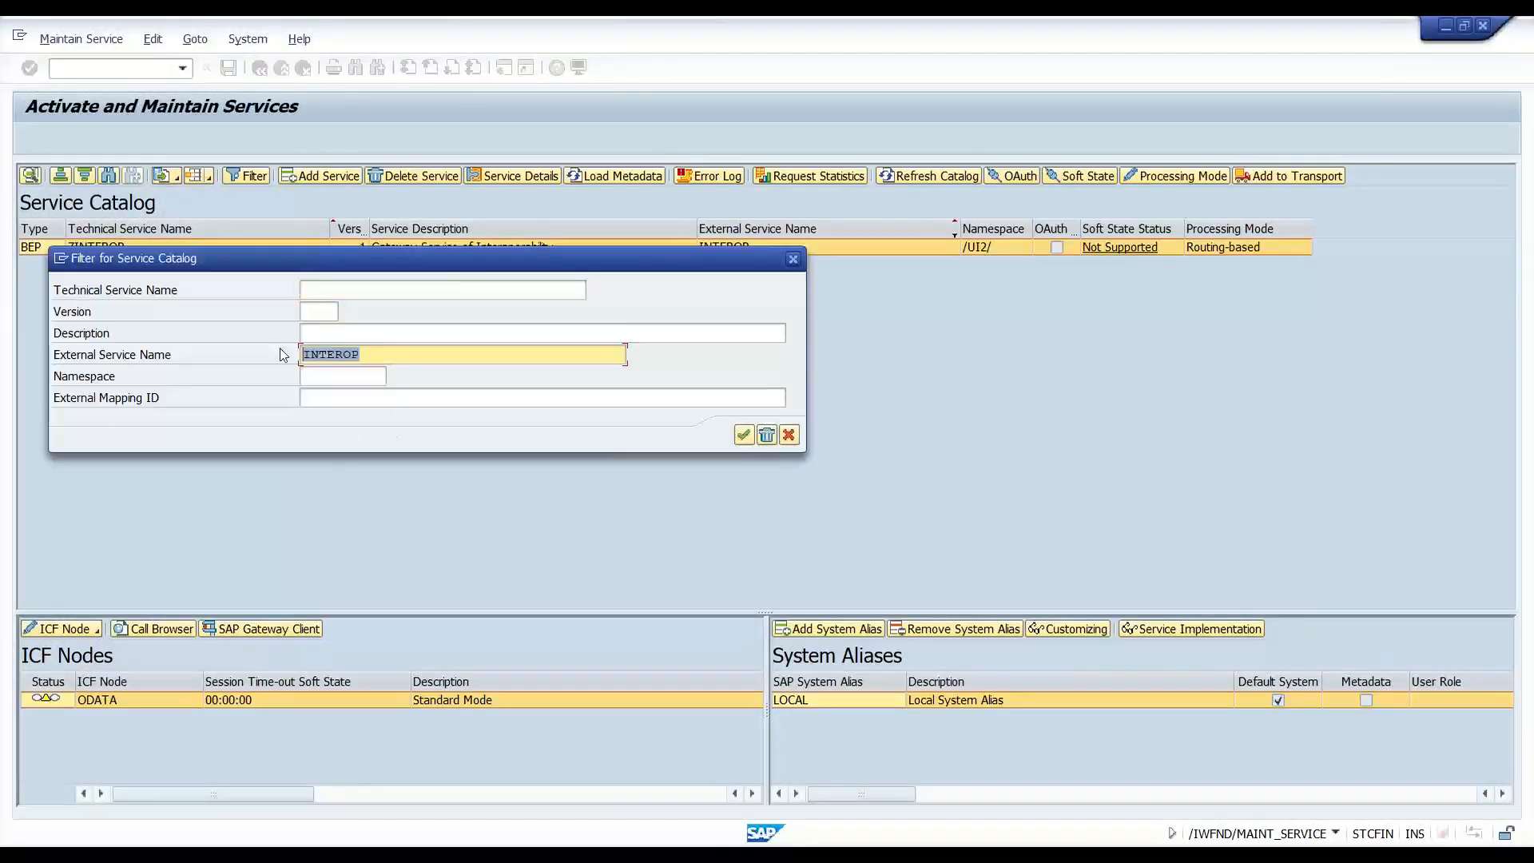
pyautogui.write('page*')
pyautogui.press('Return')
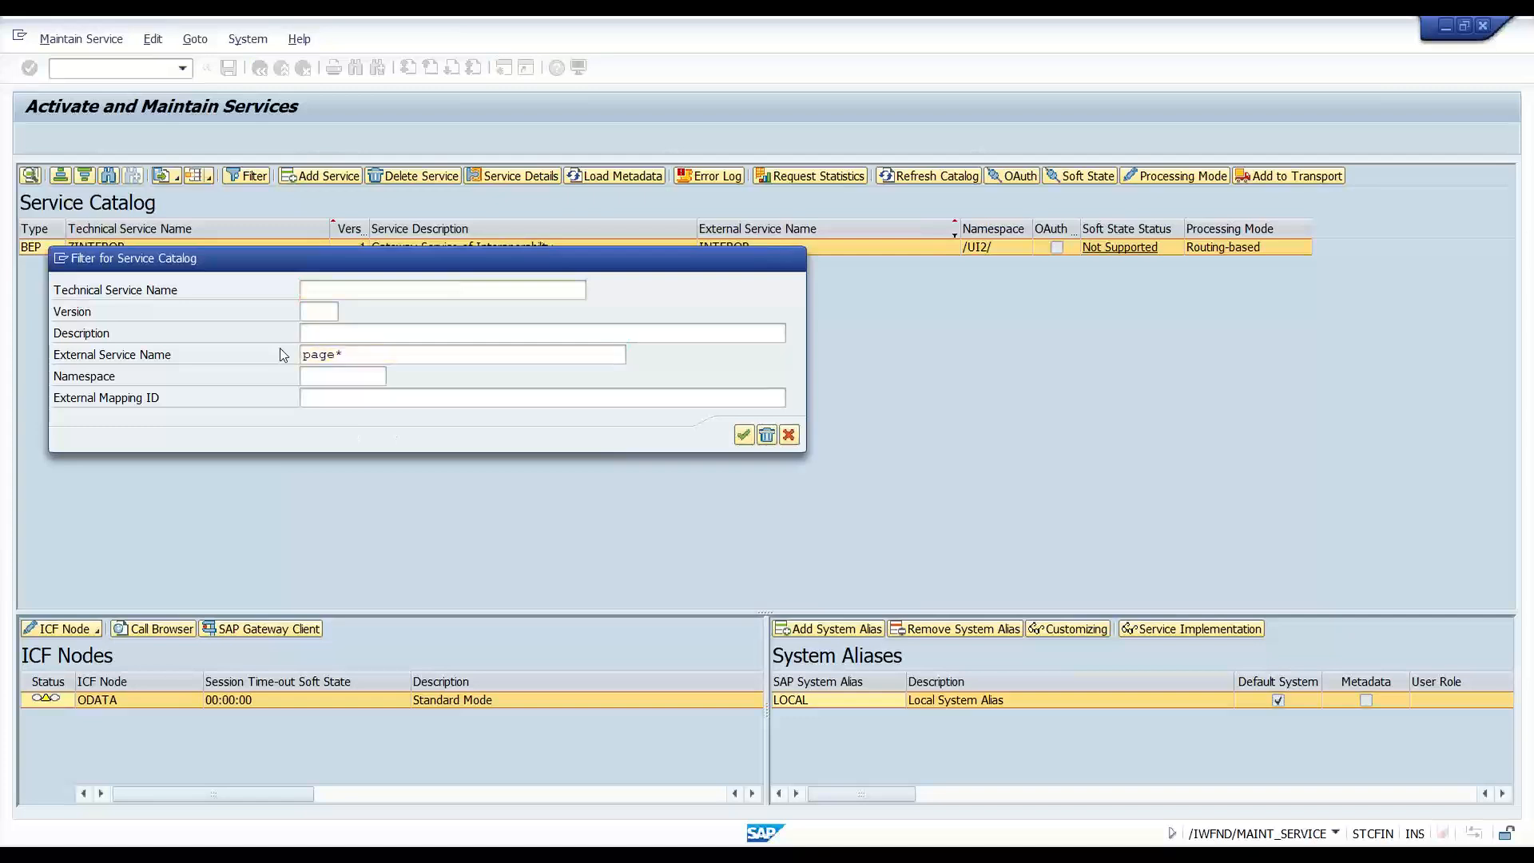
pyautogui.click(64, 629)
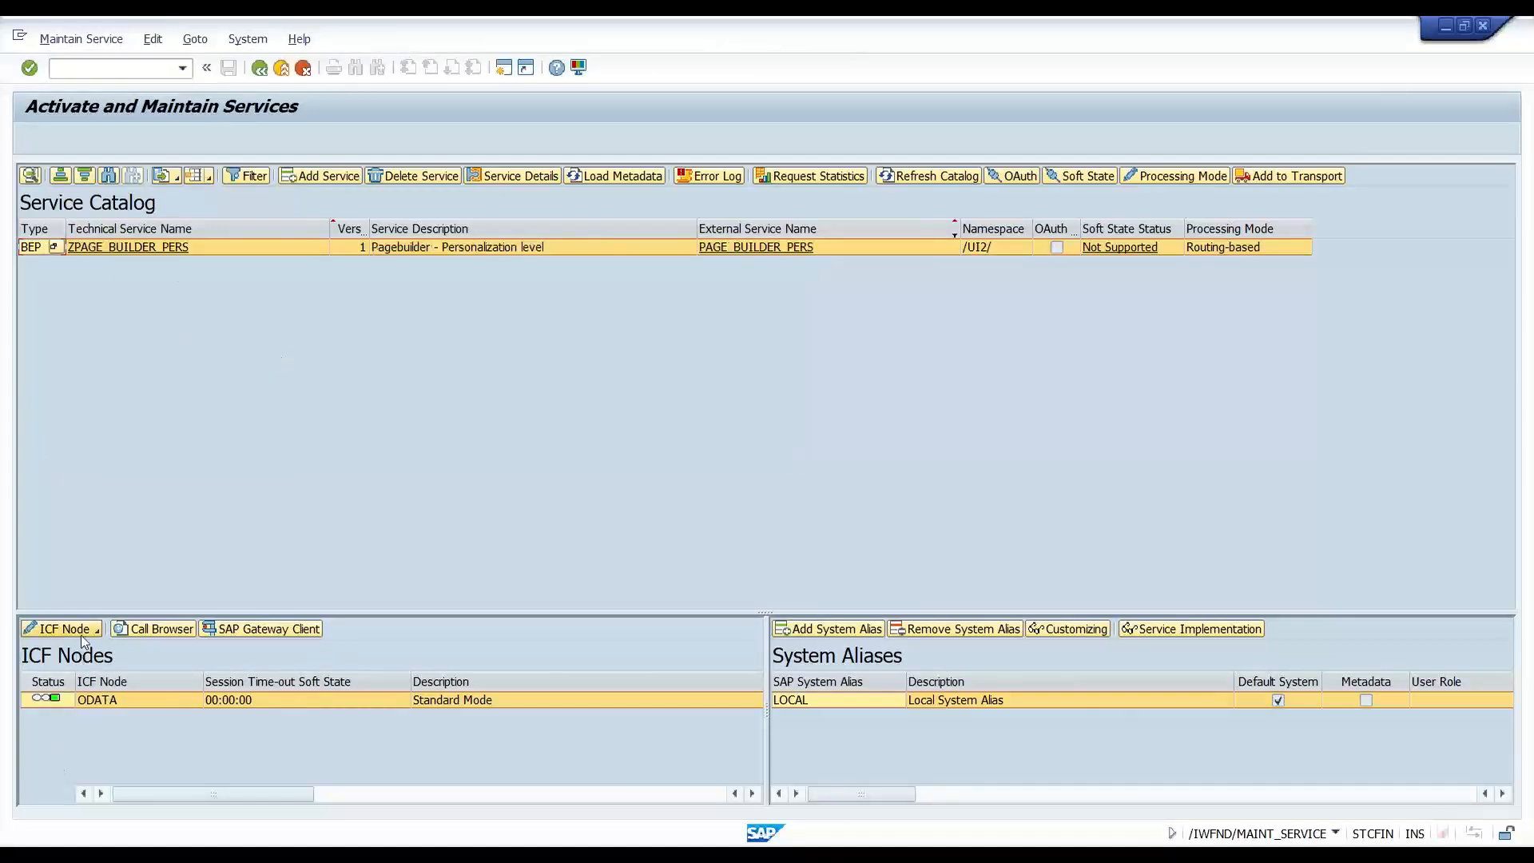
pyautogui.click(110, 673)
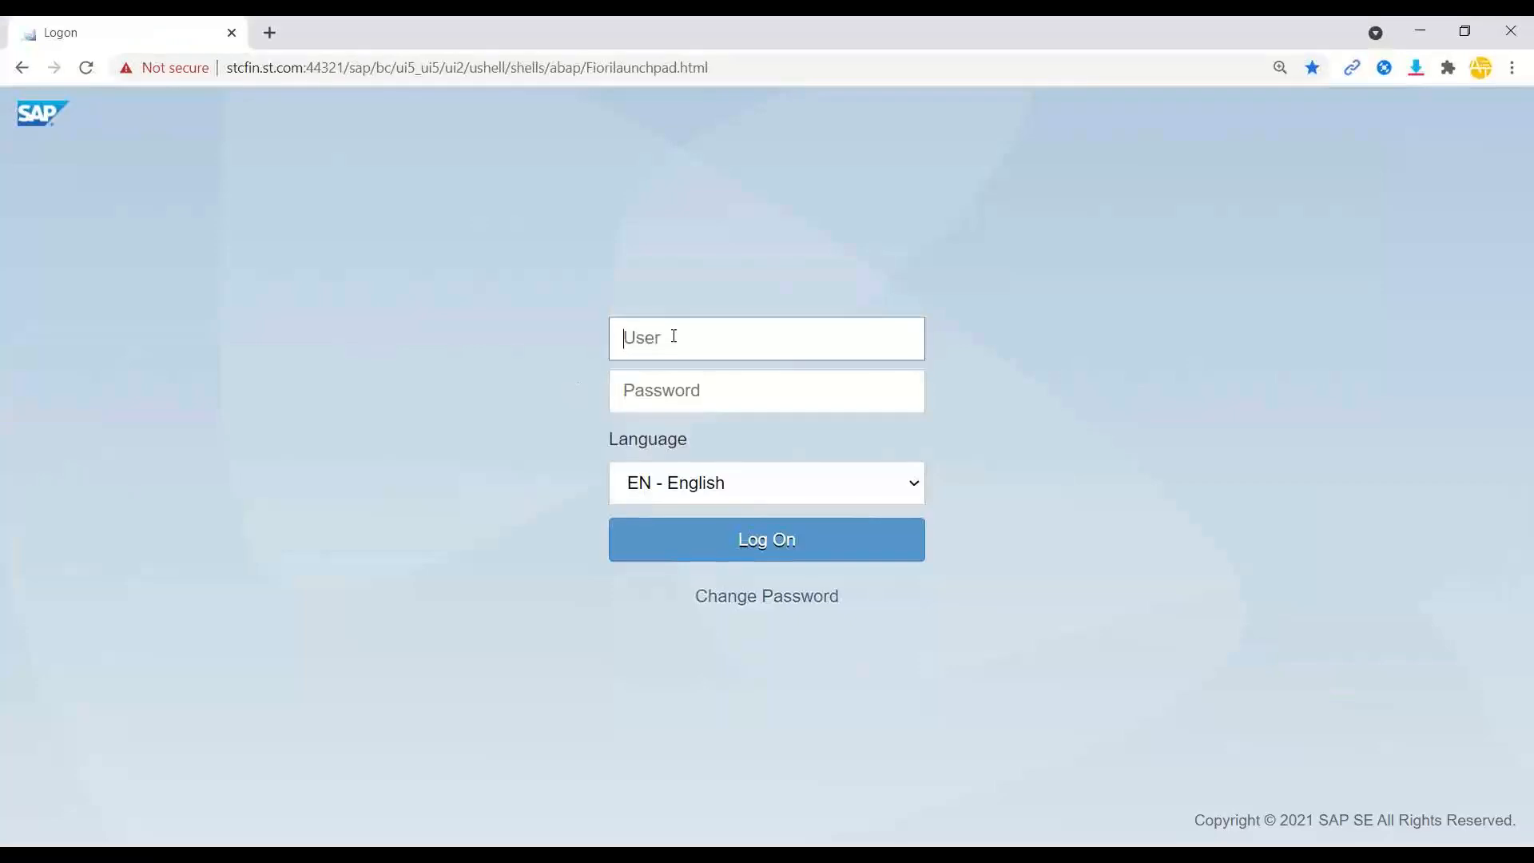
# - Enter the user ID and account password on the SAP Logon page and log on
pyautogui.write('mob5')
pyautogui.press('Tab')
pyautogui.write('*********')
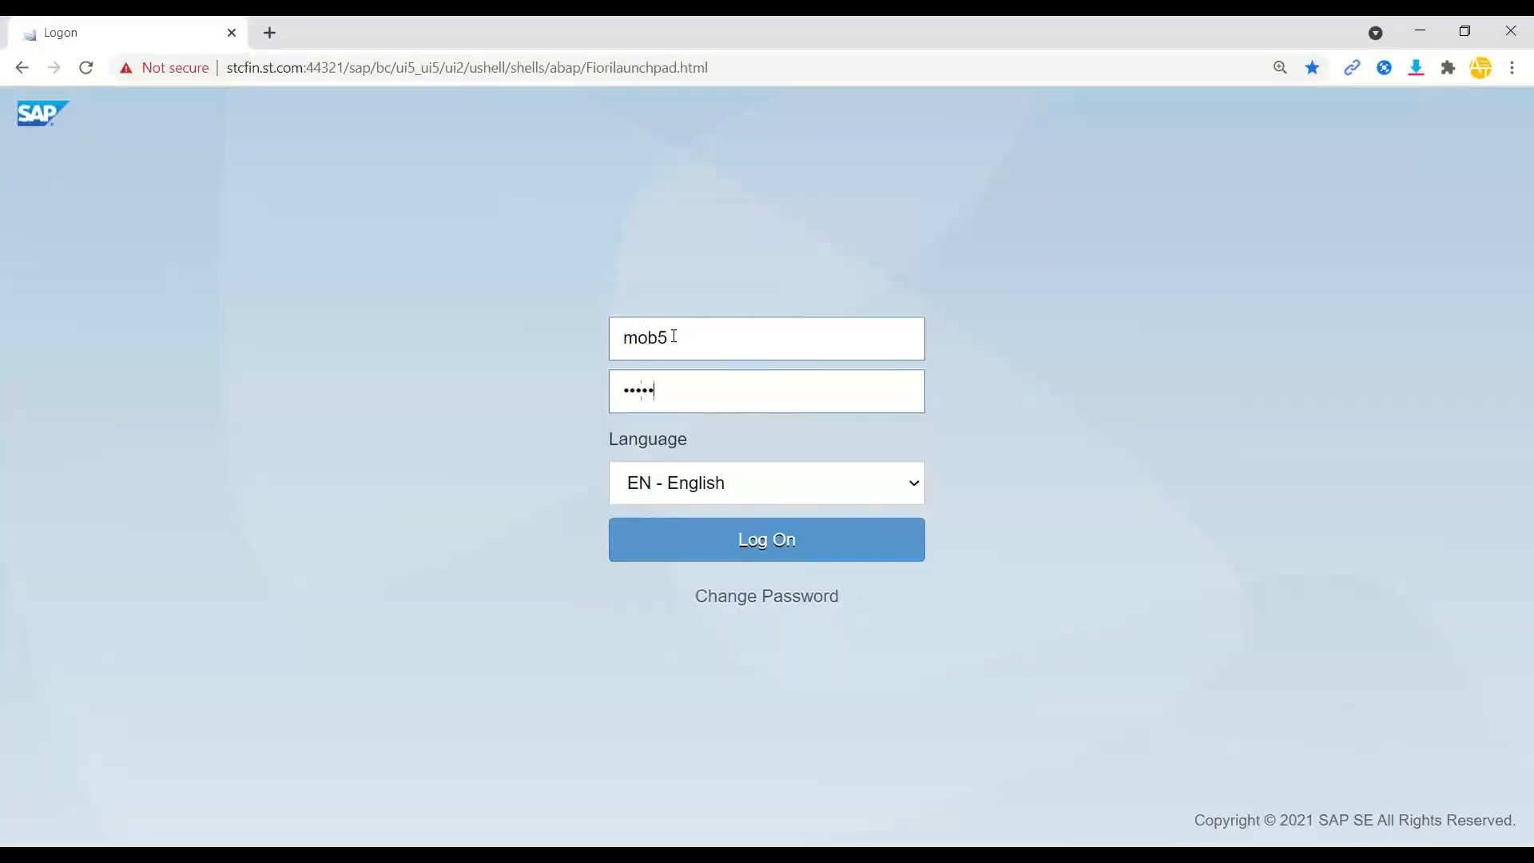
pyautogui.press('Return')
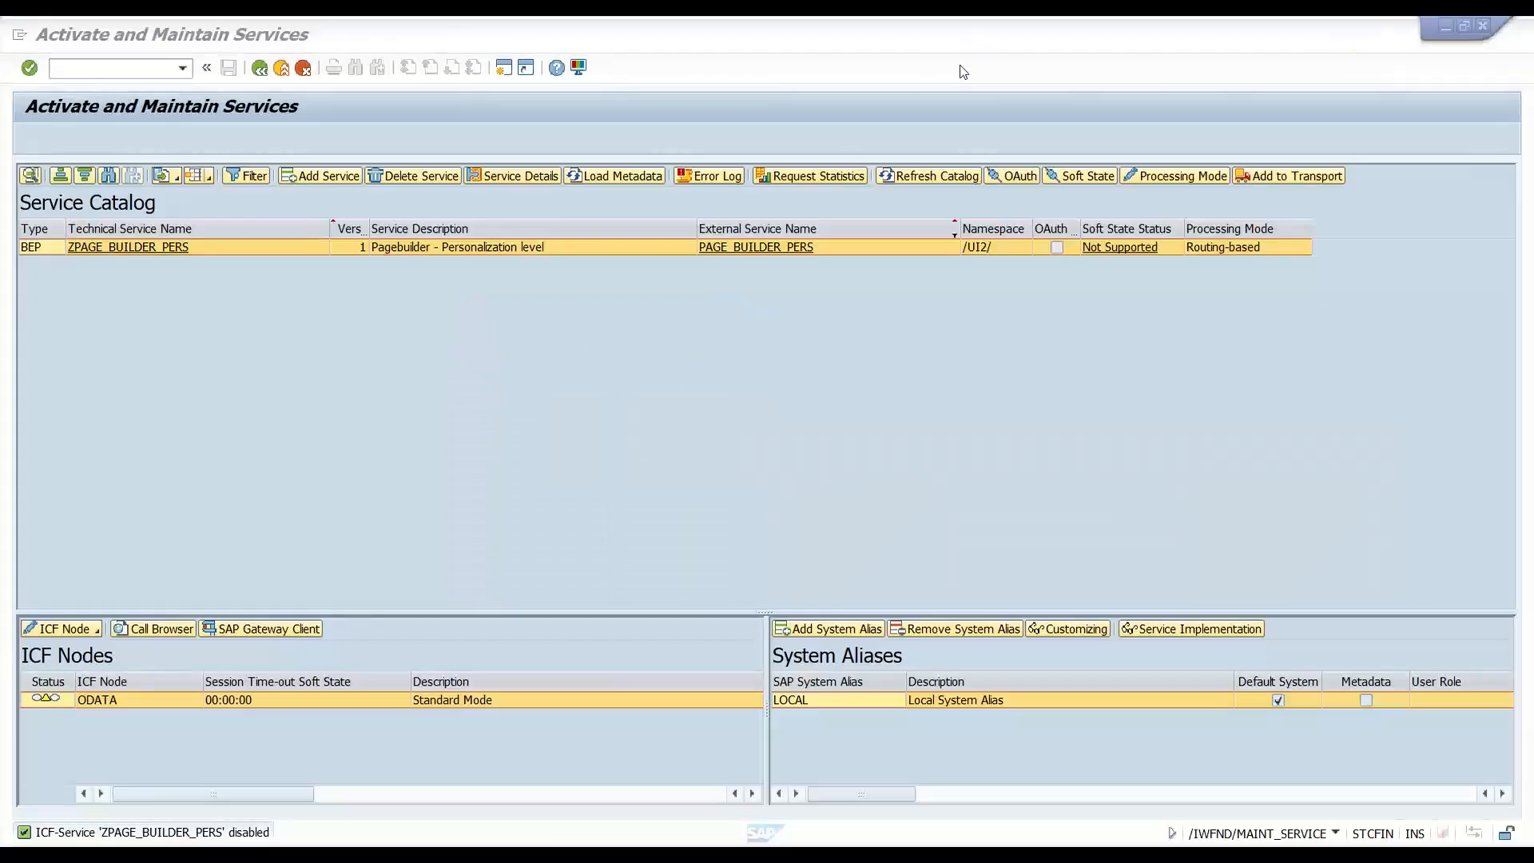
# - Reactivate the ODATA ICF node for PAGE_BUILDER_PERS
pyautogui.moveTo(80, 677)
pyautogui.mouseDown()
pyautogui.moveTo(16, 686)
pyautogui.moveTo(90, 697)
pyautogui.moveTo(62, 679)
pyautogui.moveTo(43, 710)
pyautogui.moveTo(64, 760)
pyautogui.mouseUp()
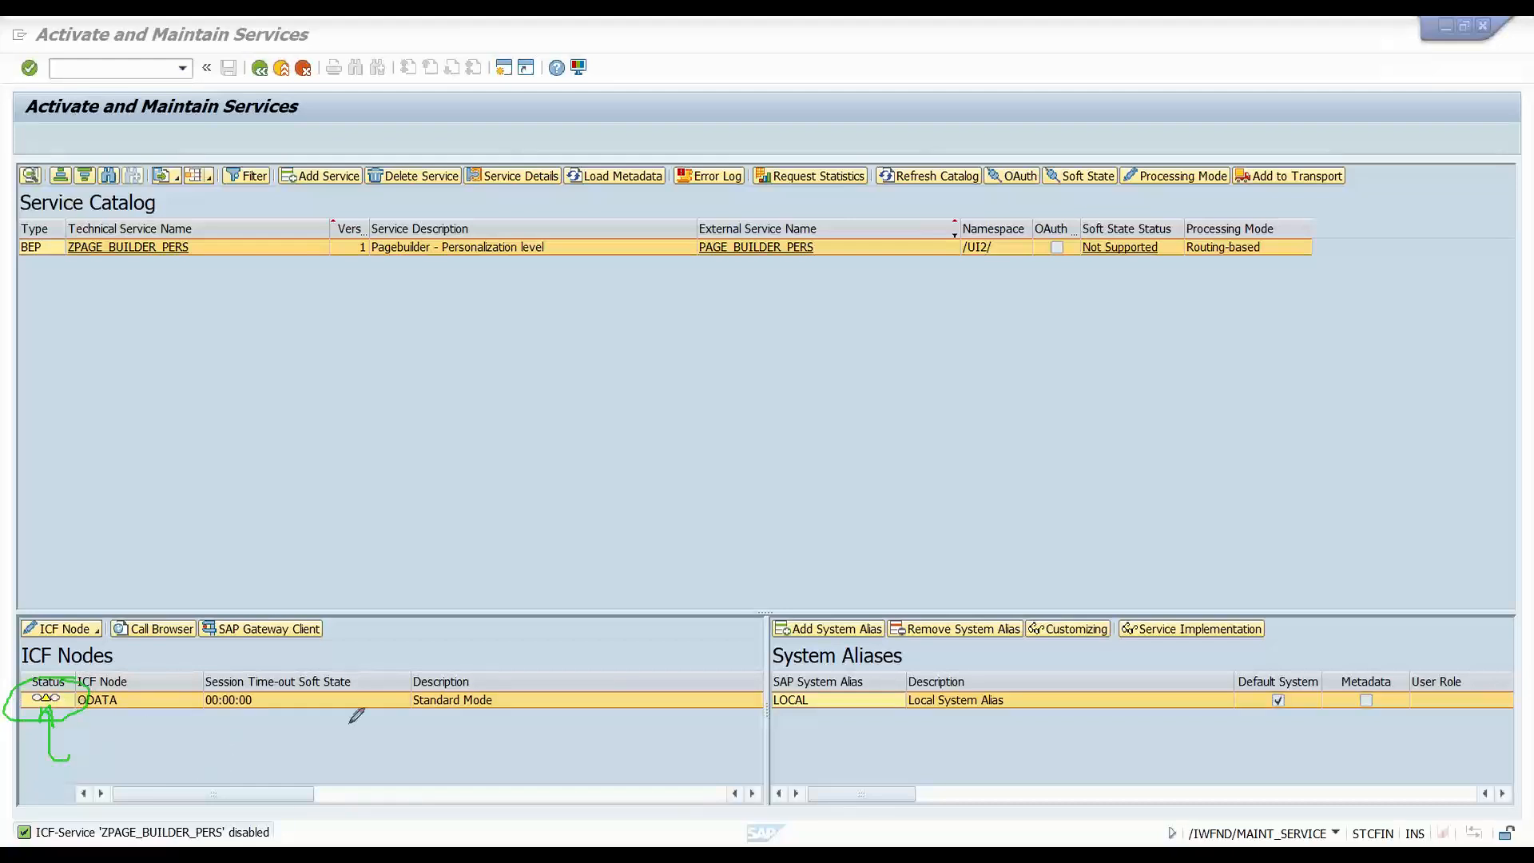
pyautogui.click(622, 479)
pyautogui.rightClick(622, 477)
pyautogui.click(654, 457)
pyautogui.moveTo(51, 702)
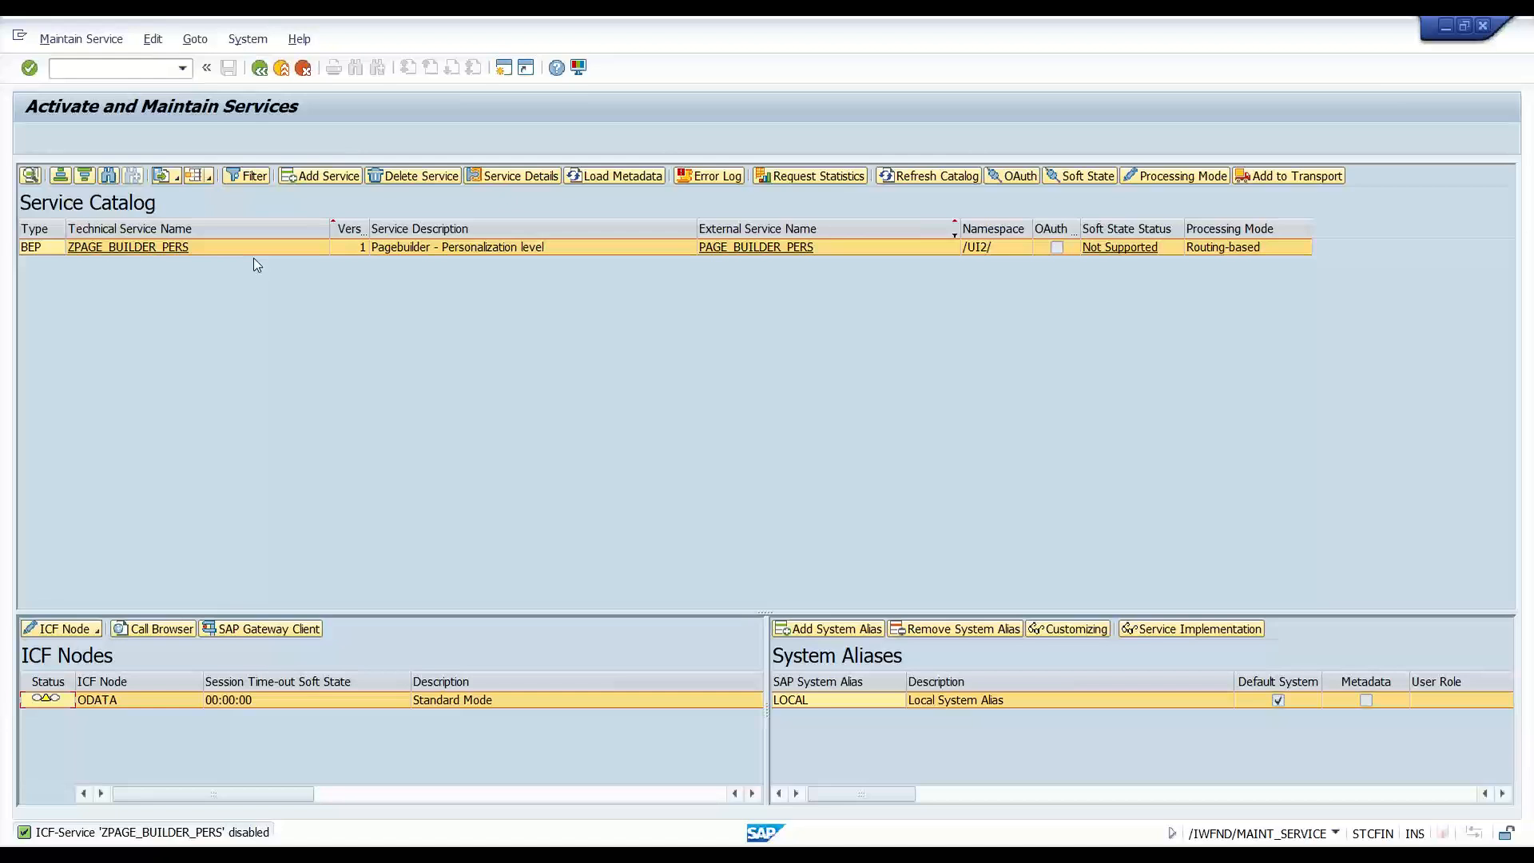
pyautogui.click(62, 629)
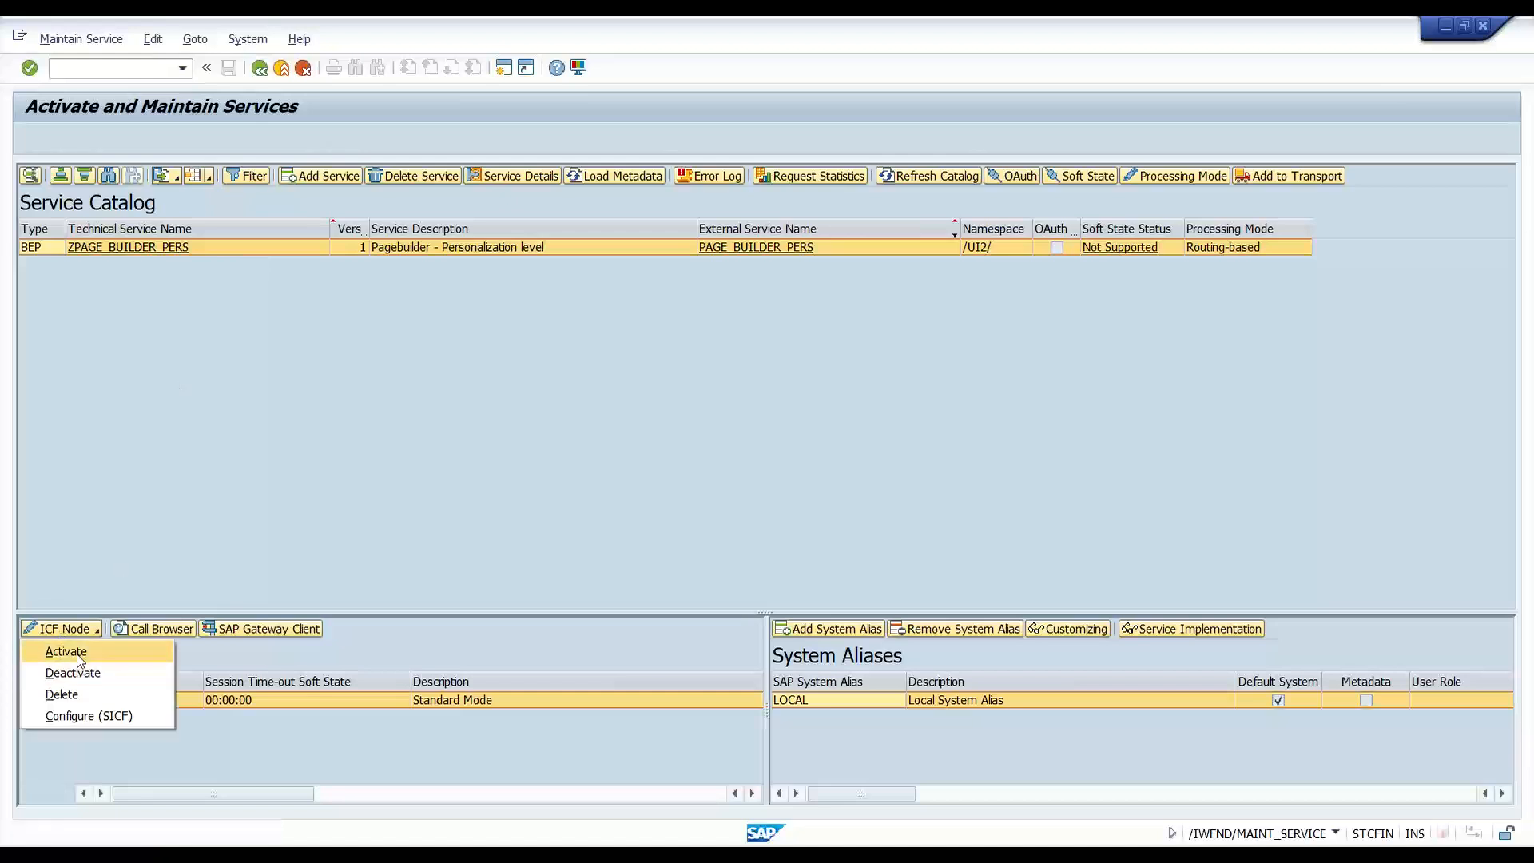
pyautogui.click(77, 652)
# - Filter the catalog by External Service Name INTEROP, correcting the first INTER* entry
pyautogui.click(247, 175)
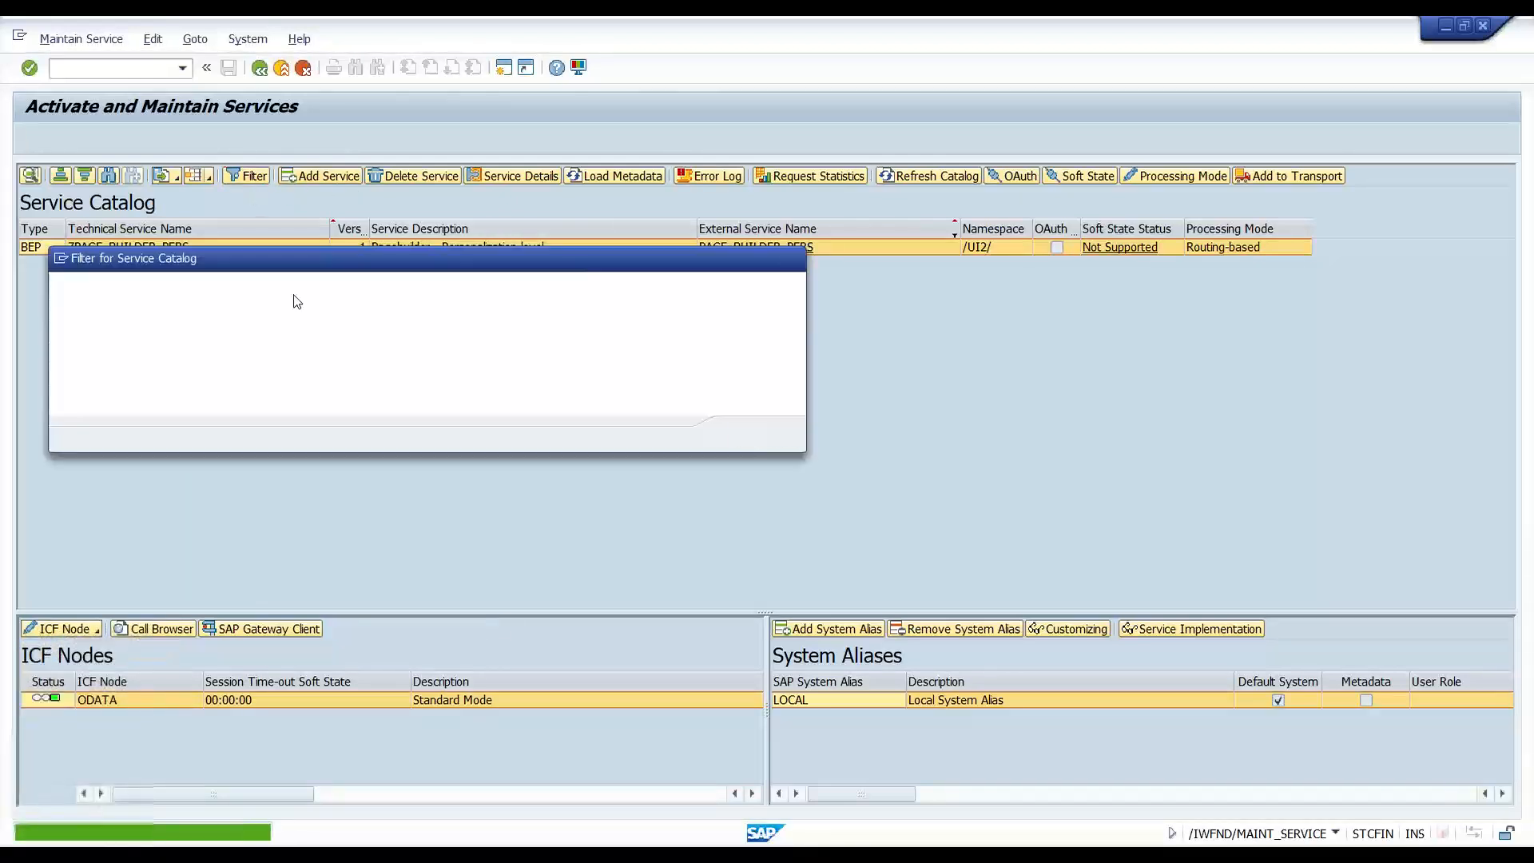
pyautogui.press('Tab')
pyautogui.press('Tab')
pyautogui.press('Tab')
pyautogui.write('INTER*')
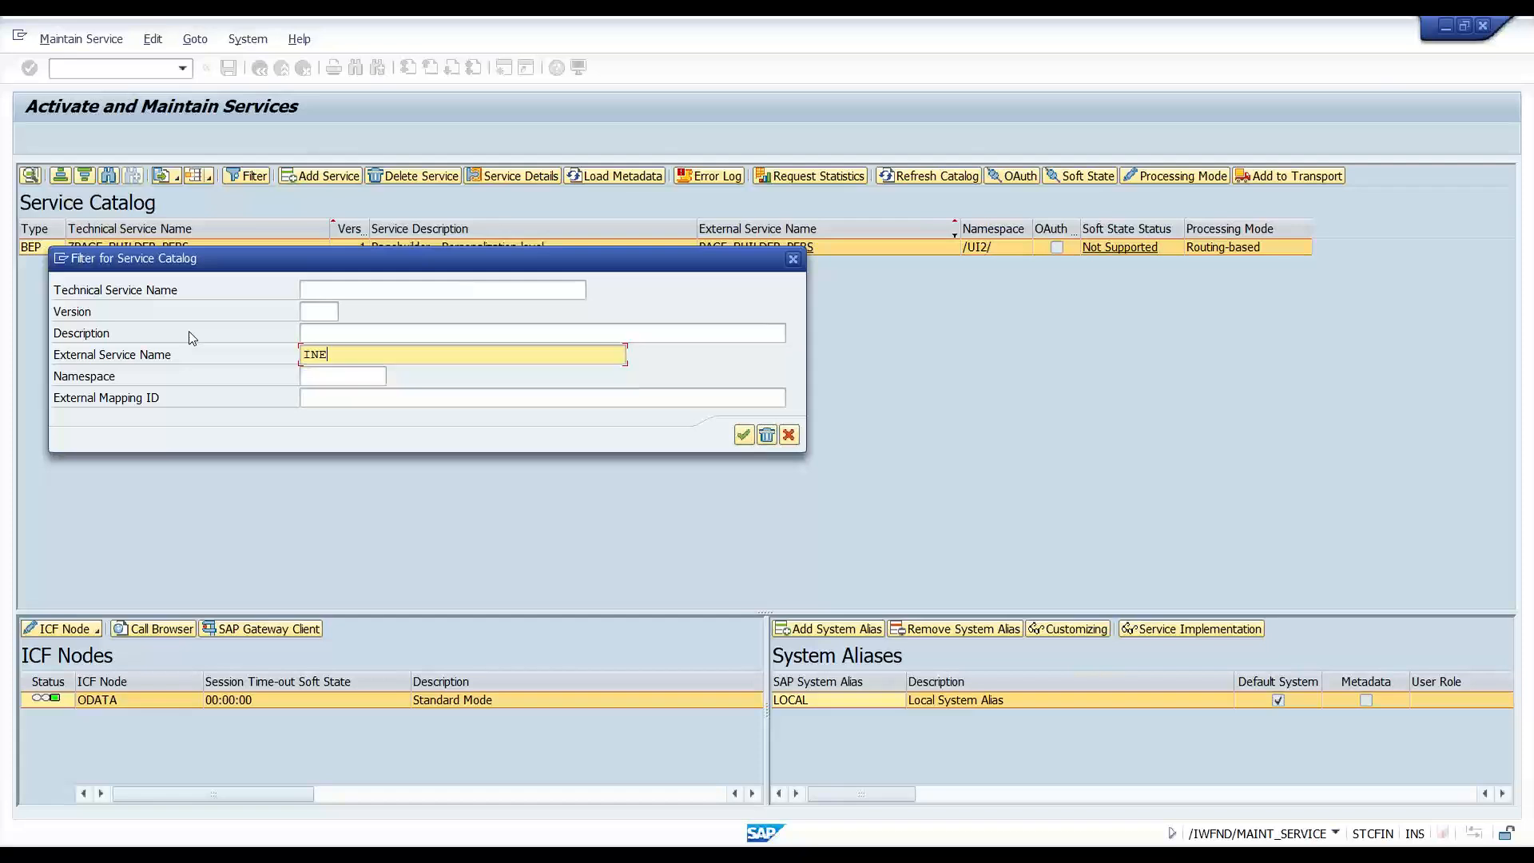
pyautogui.press('Return')
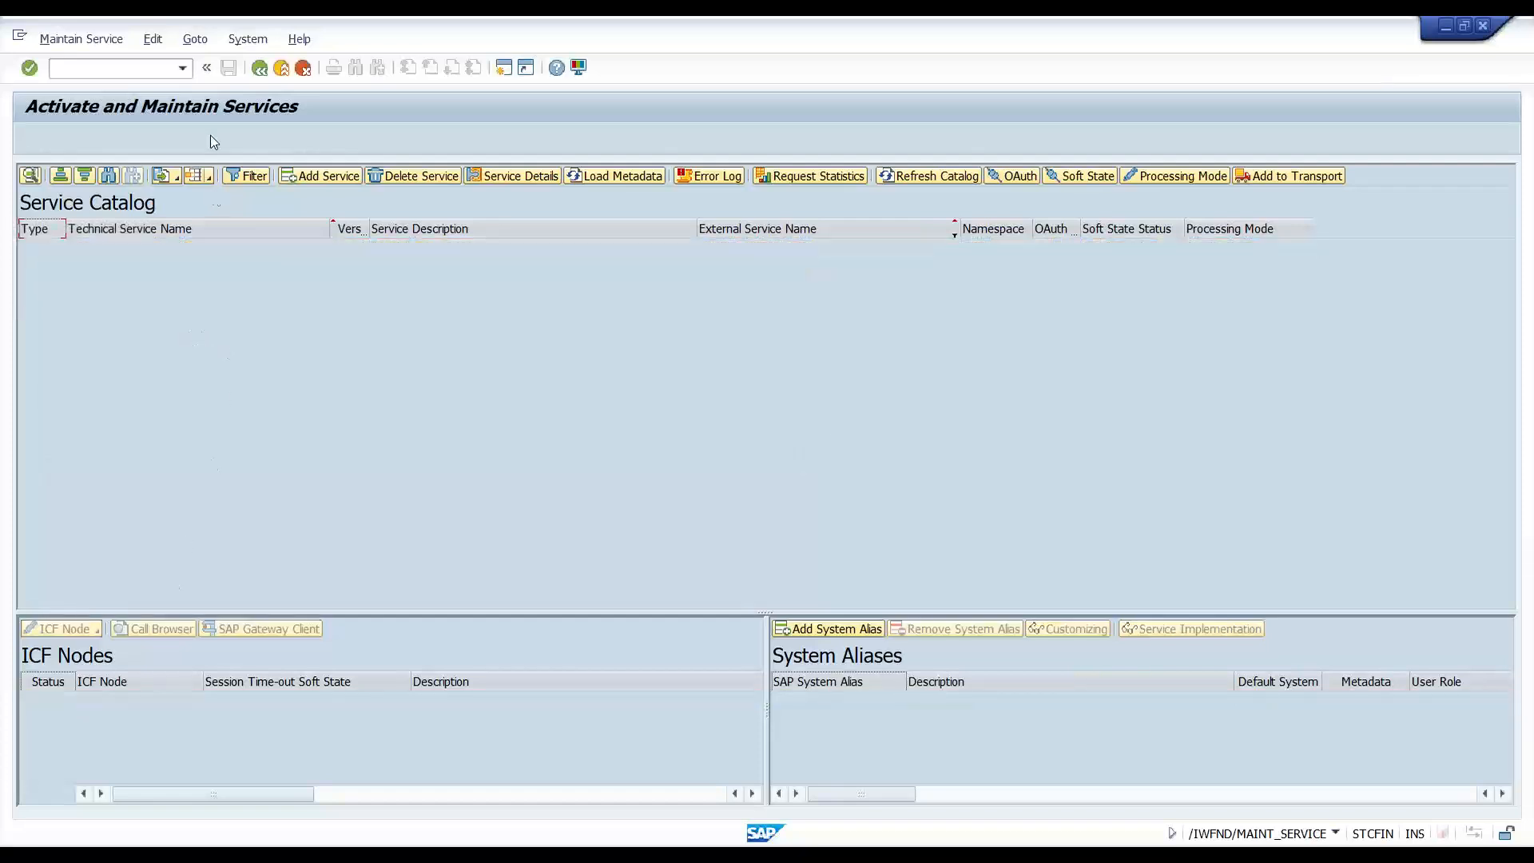
pyautogui.click(230, 176)
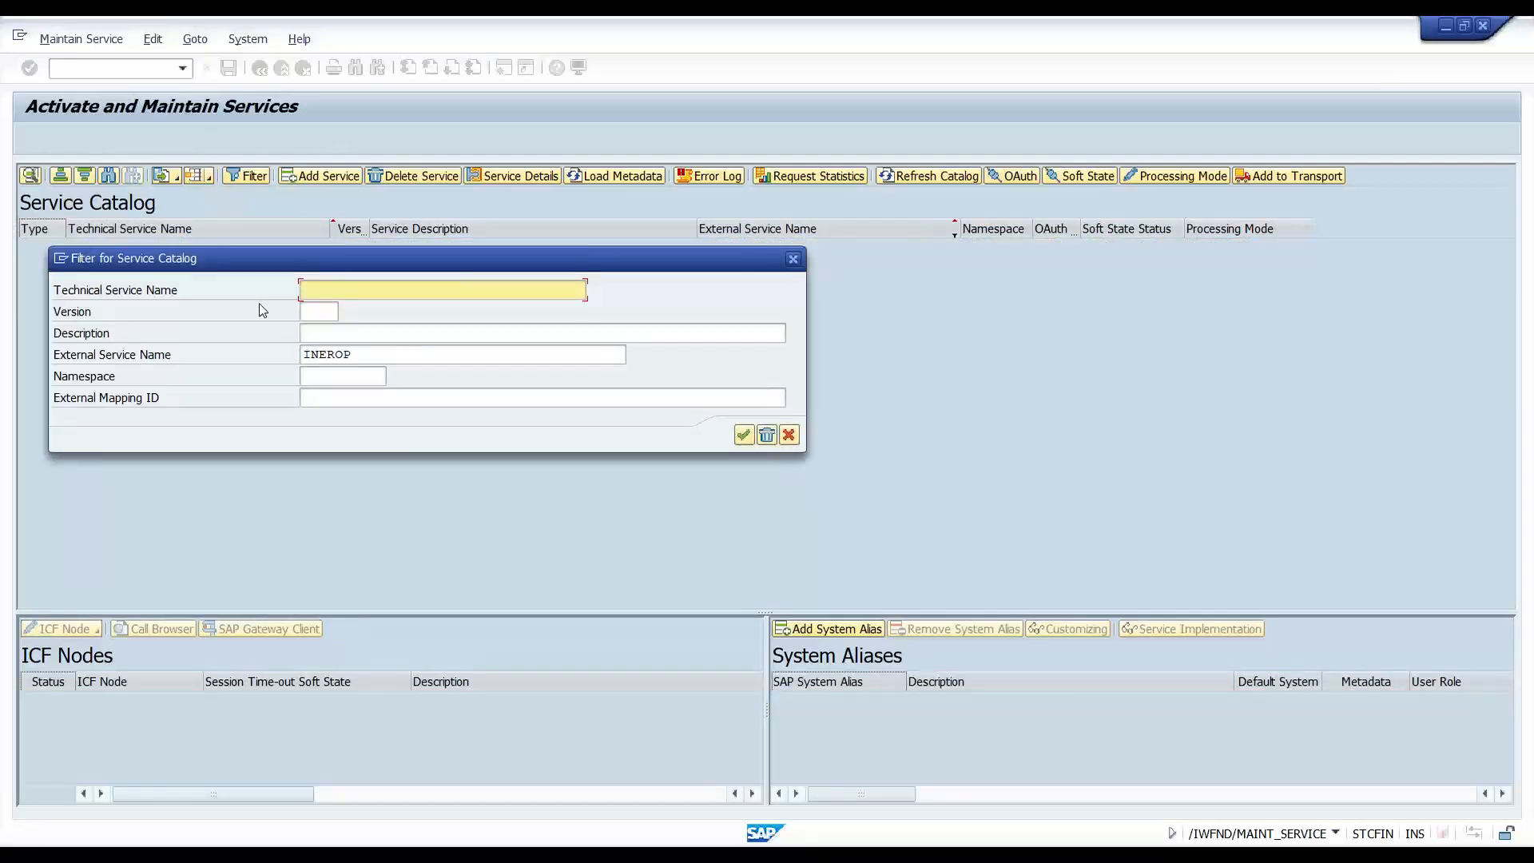
pyautogui.click(330, 353)
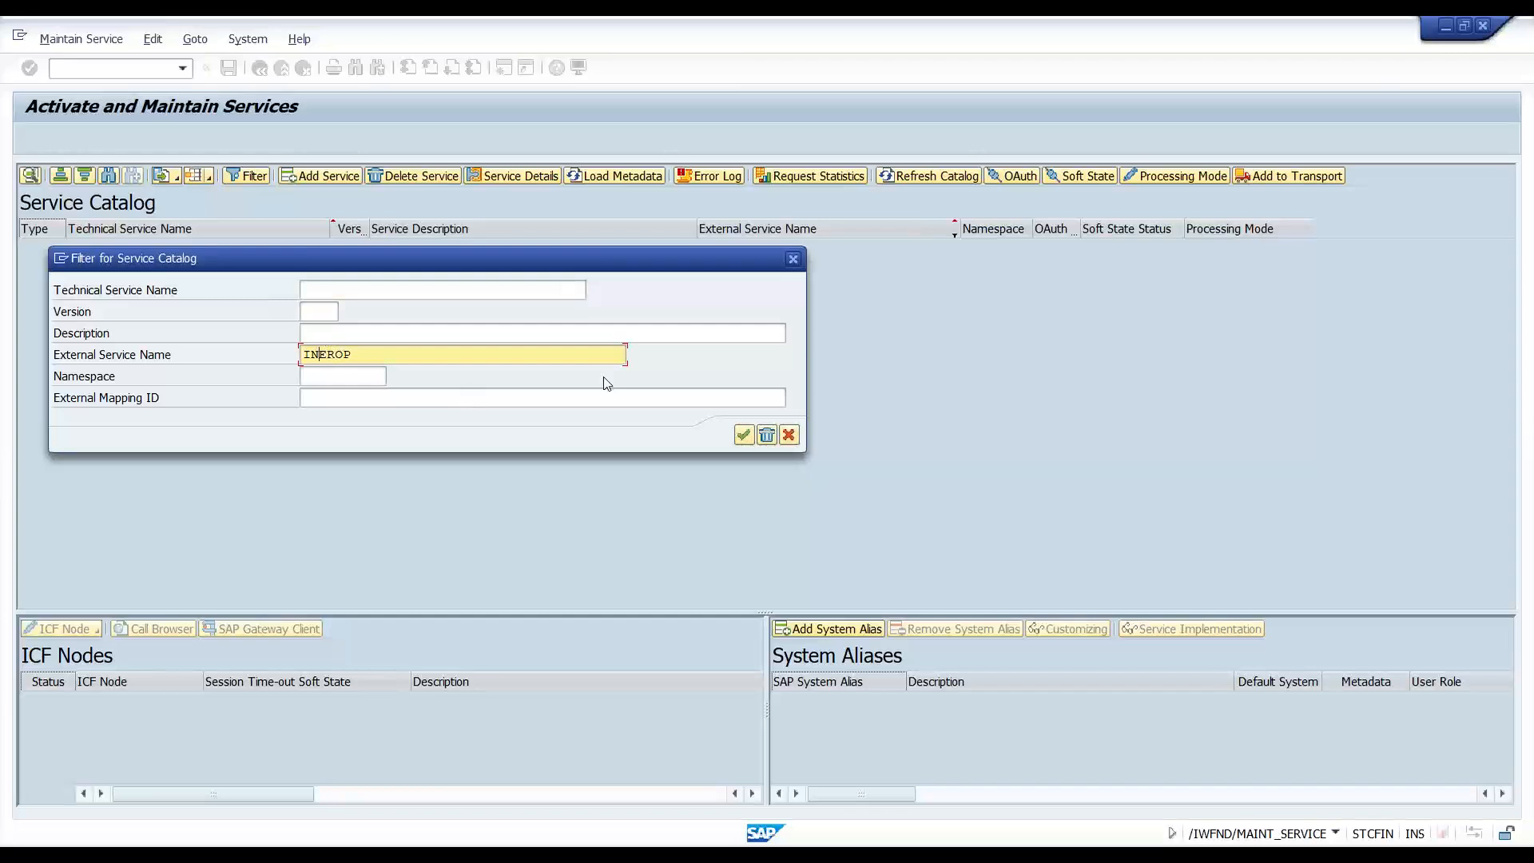
pyautogui.write('T')
pyautogui.press('Return')
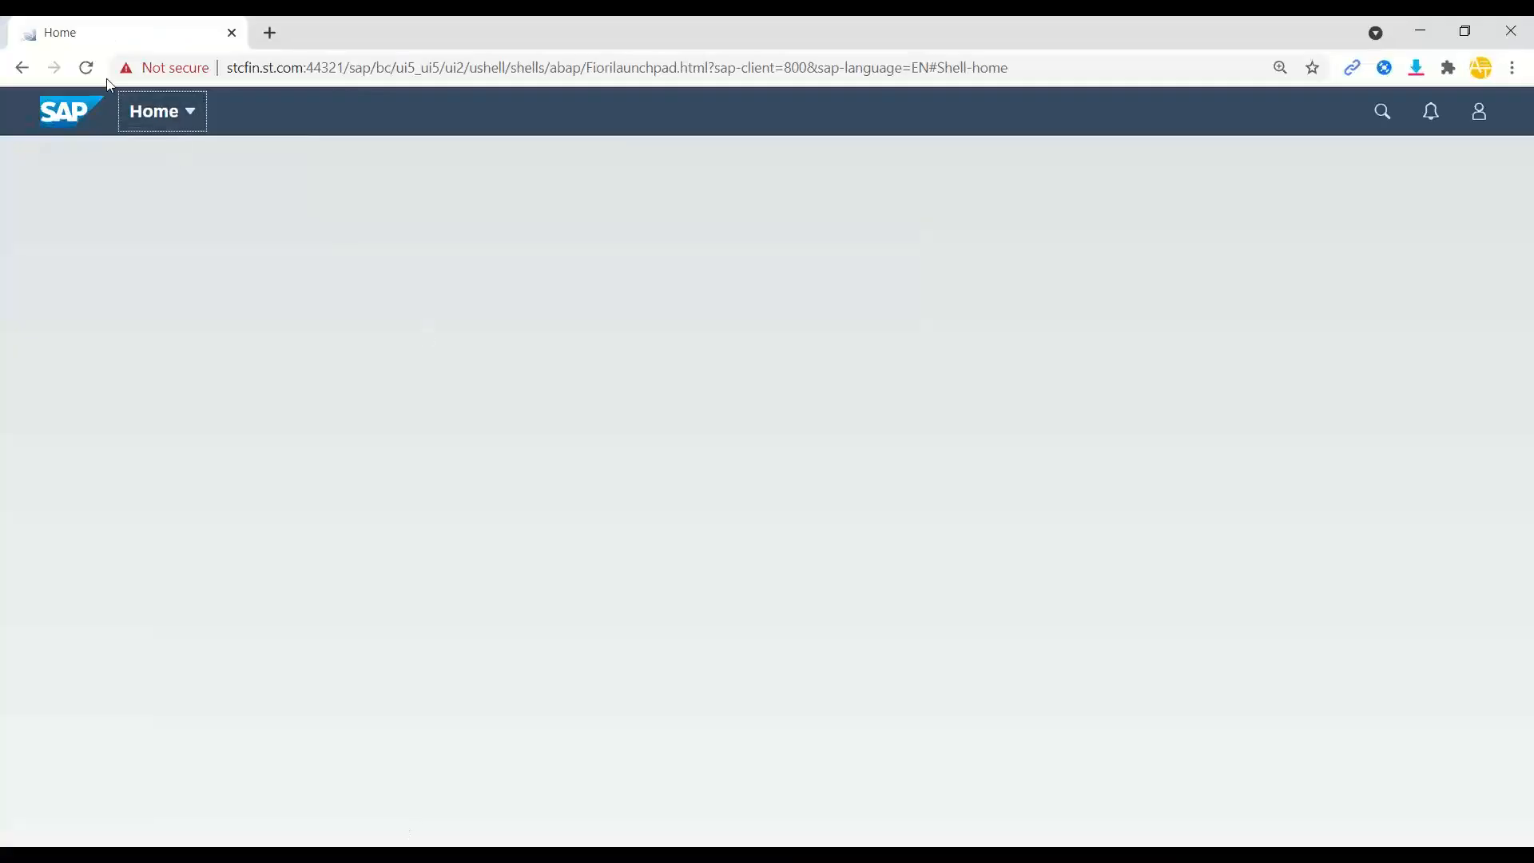
pyautogui.click(83, 68)
# - Reload the launchpad and open the red INTEROP request, showing no authorization for 'ZINTEROP_0001'
pyautogui.press('F5')
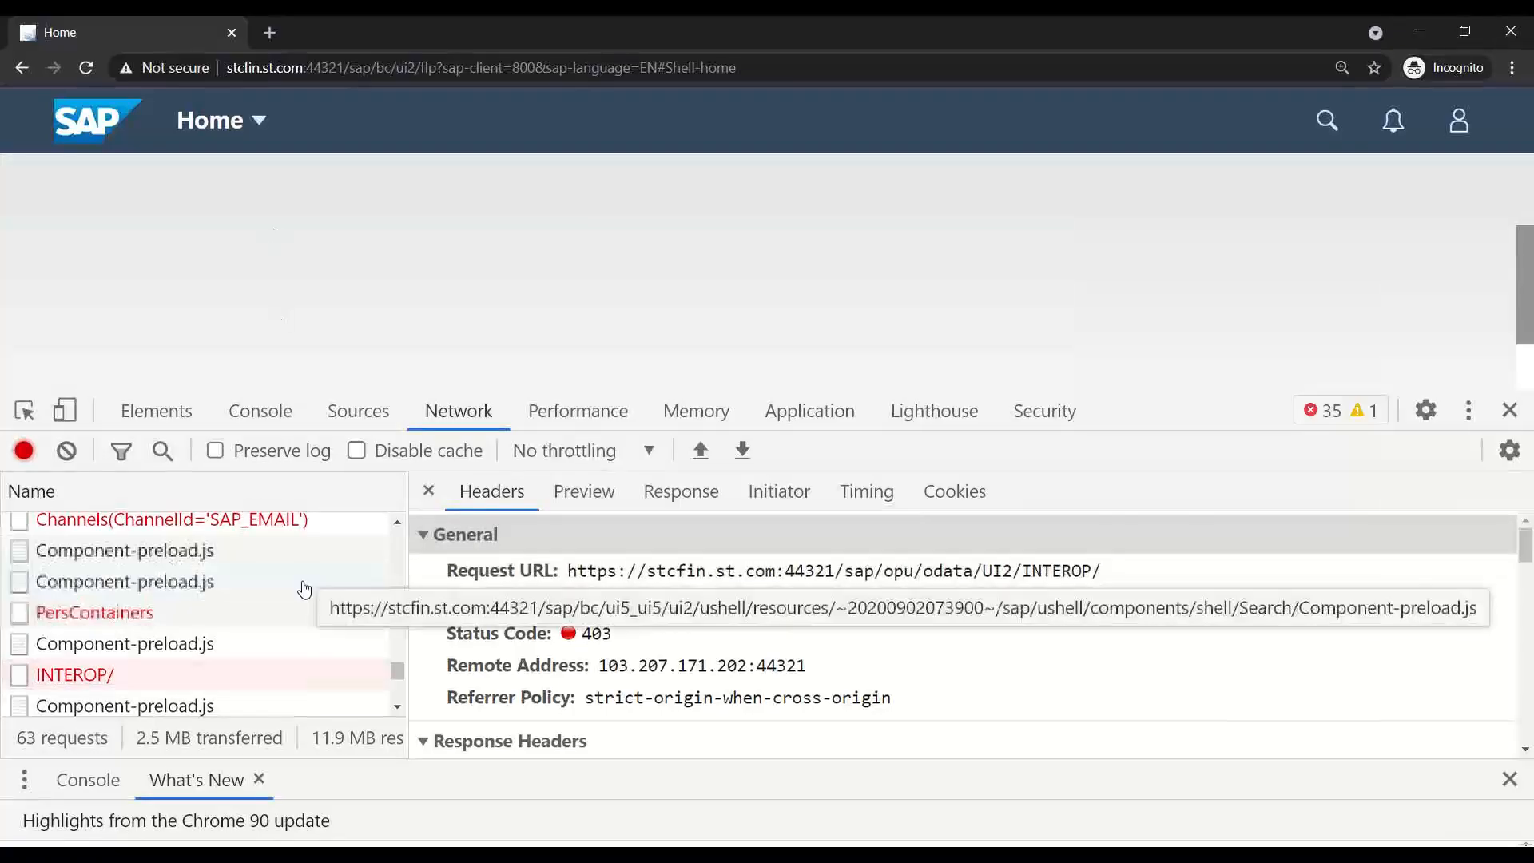
pyautogui.doubleClick(181, 675)
pyautogui.moveTo(297, 214); pyautogui.dragTo(662, 216)
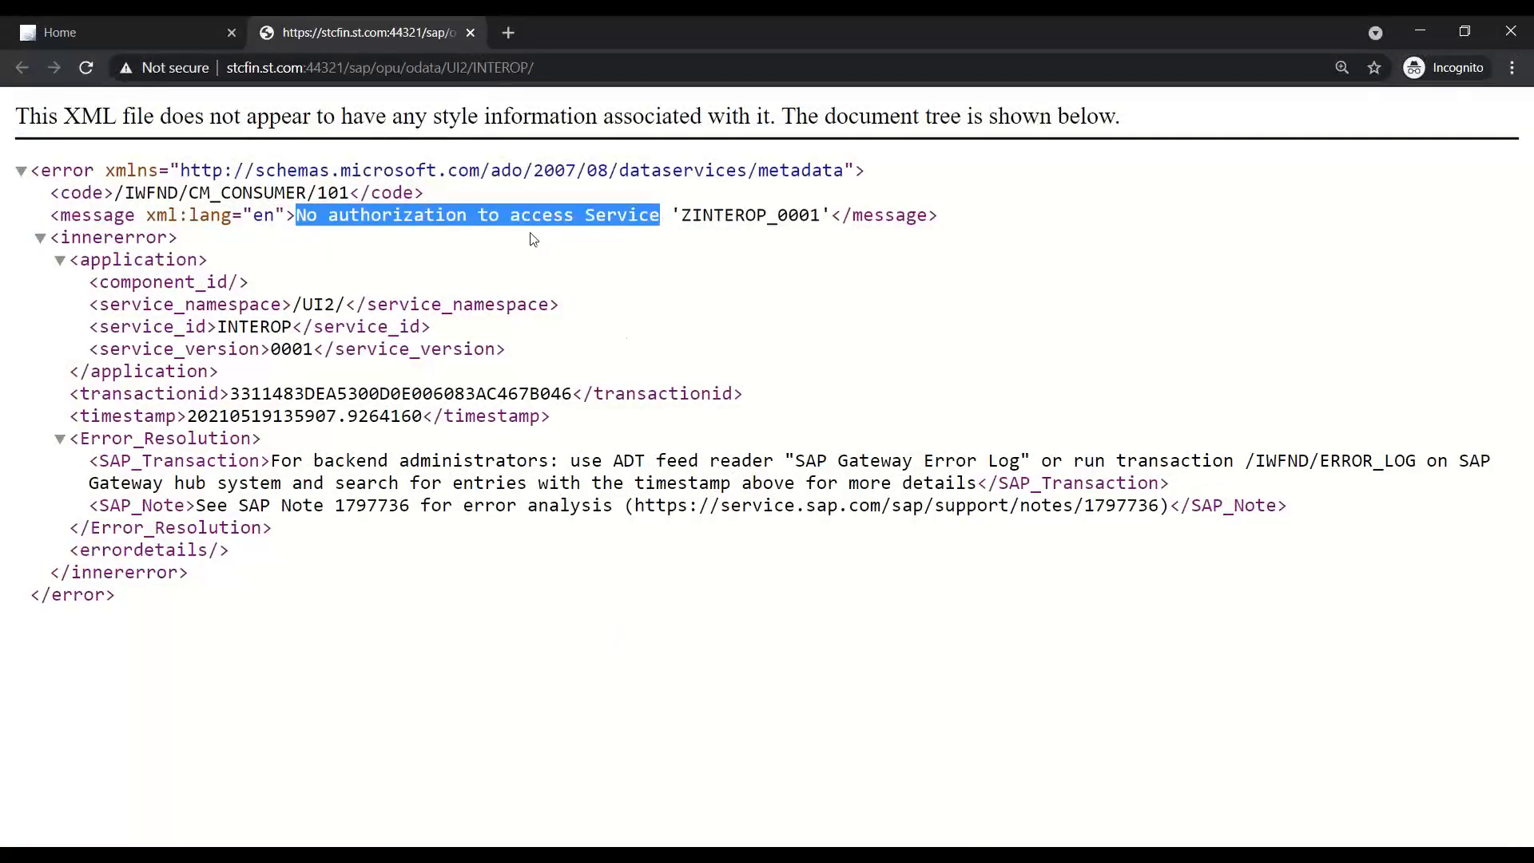
pyautogui.click(927, 853)
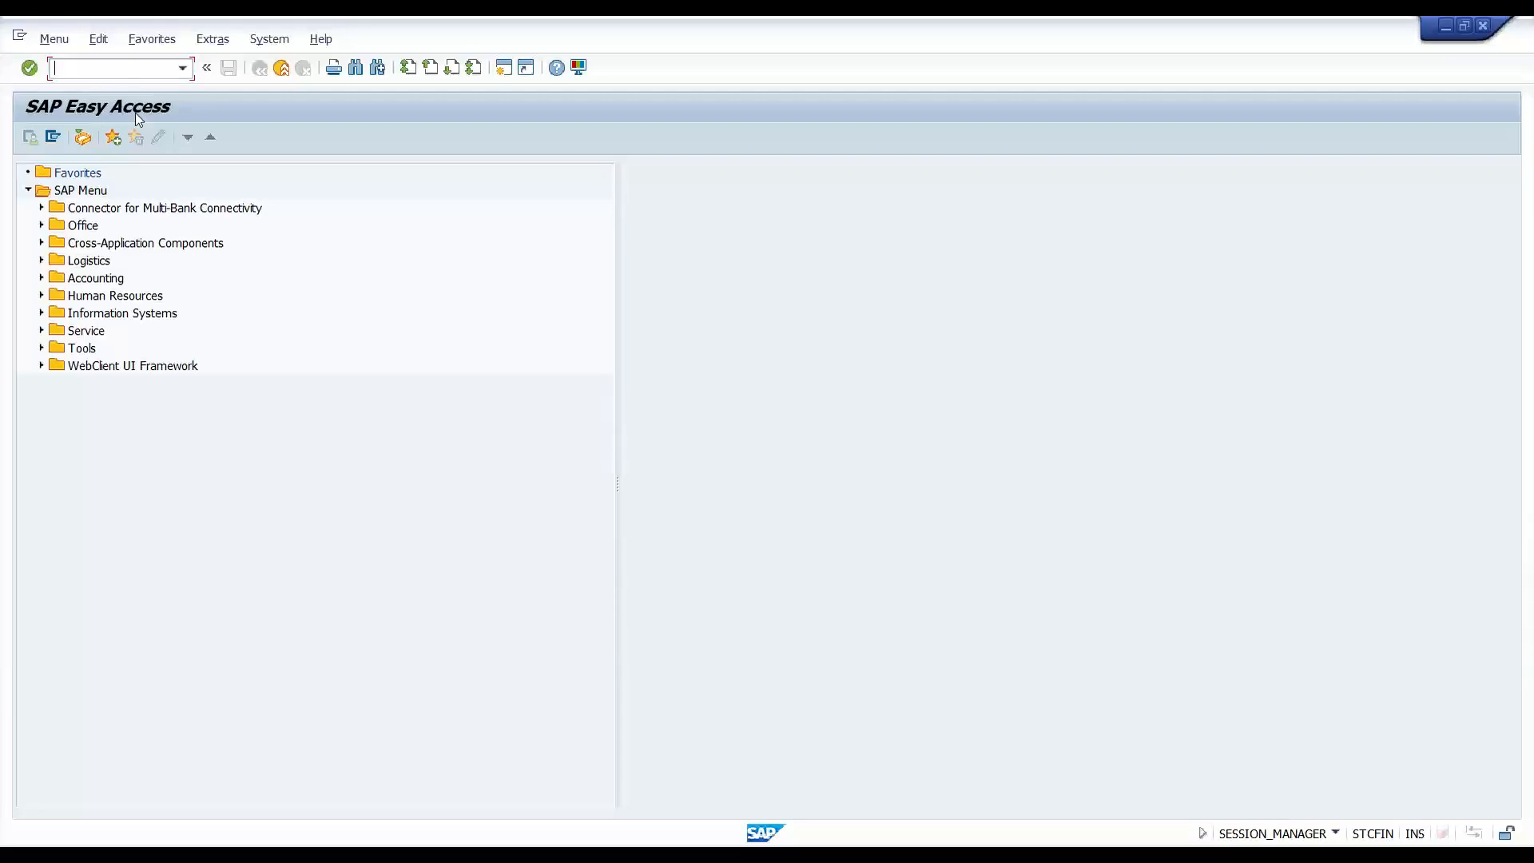
# - Start transaction PFCG for Role Maintenance, then go back to the training slides
pyautogui.write('pfcg')
pyautogui.press('Return')
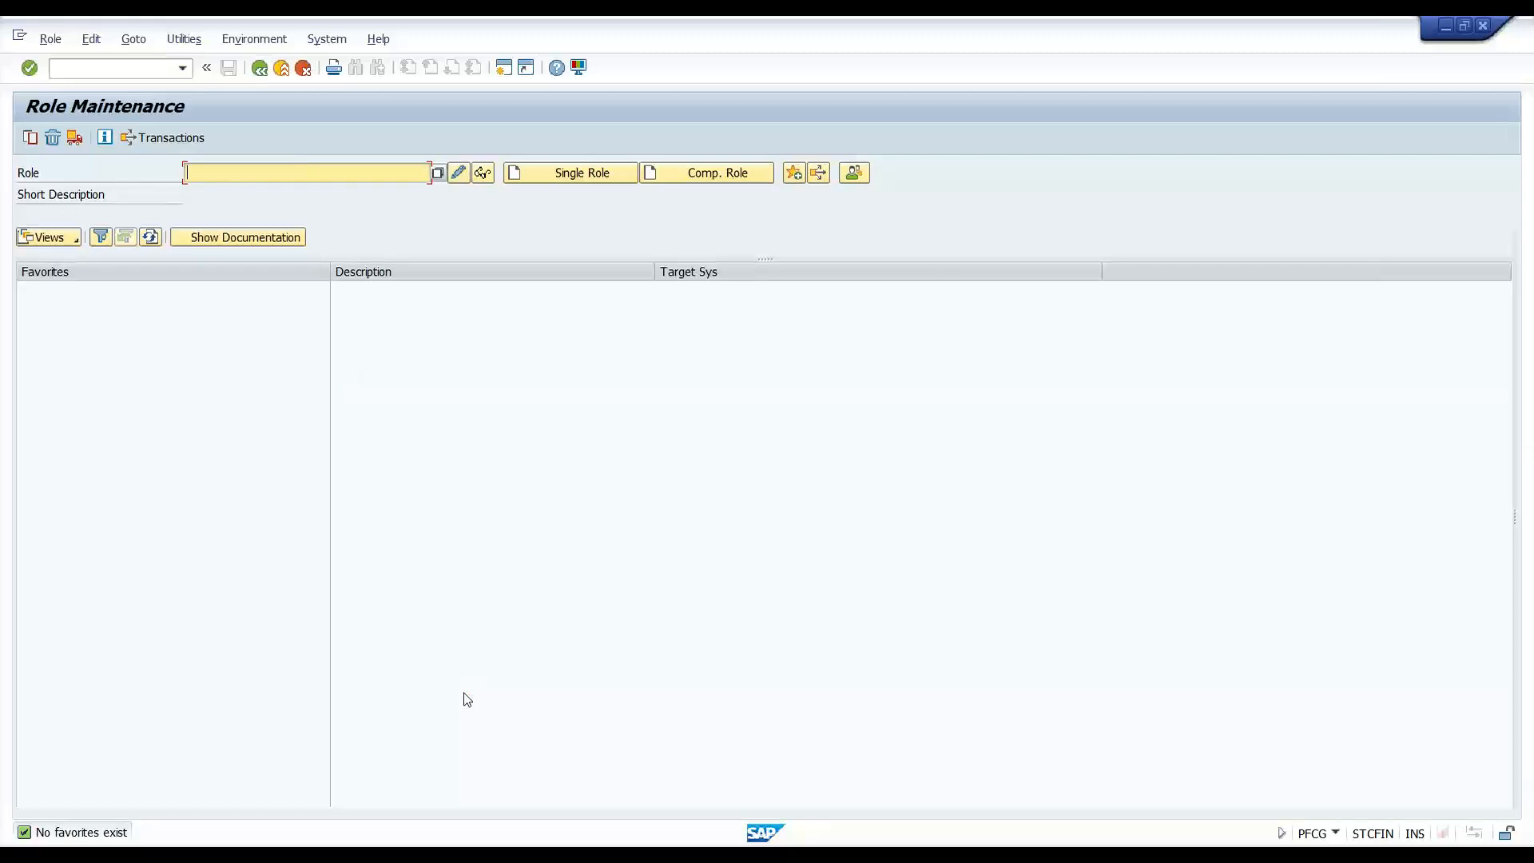
pyautogui.hotkey('alt', 'Tab')
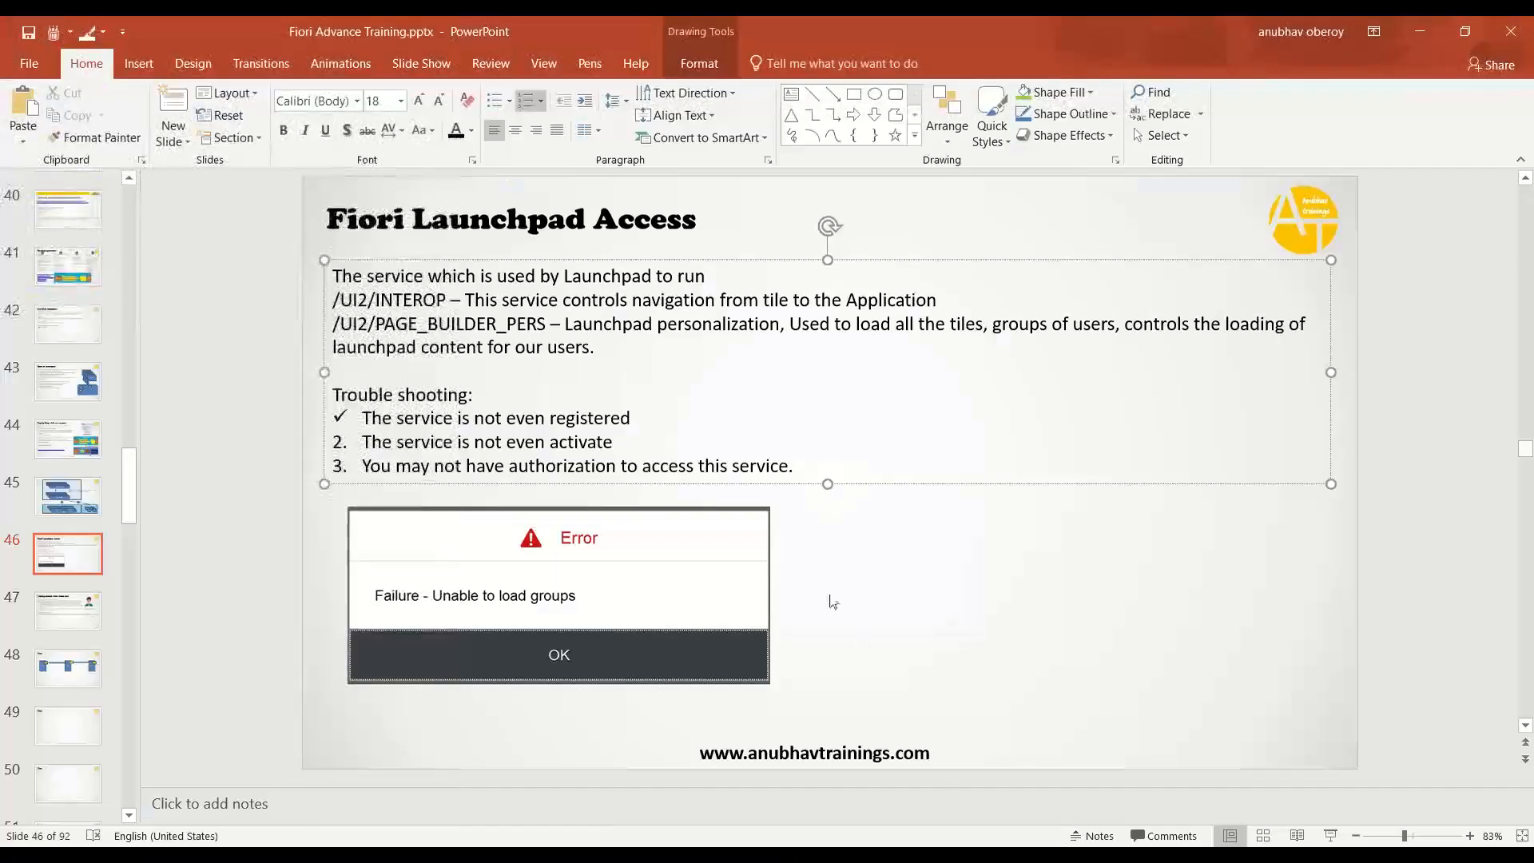
# - Advance to slide 47 and highlight the template role SAP_UI2_USER_750, then return to SAP
pyautogui.click(820, 551)
pyautogui.scroll(-1, 819, 551)
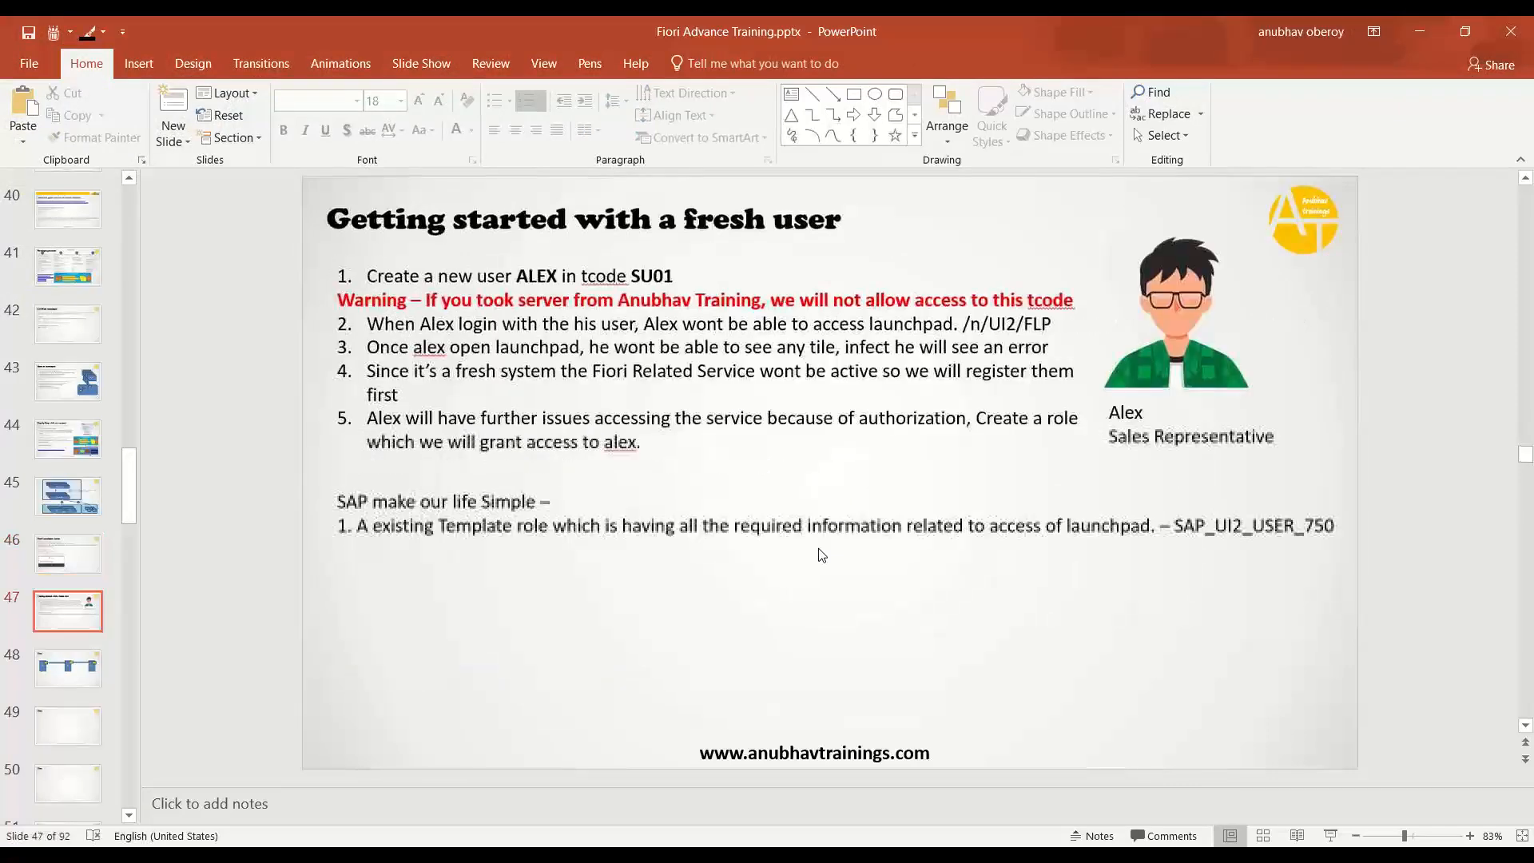
pyautogui.click(1177, 522)
pyautogui.moveTo(1177, 522); pyautogui.dragTo(1335, 526)
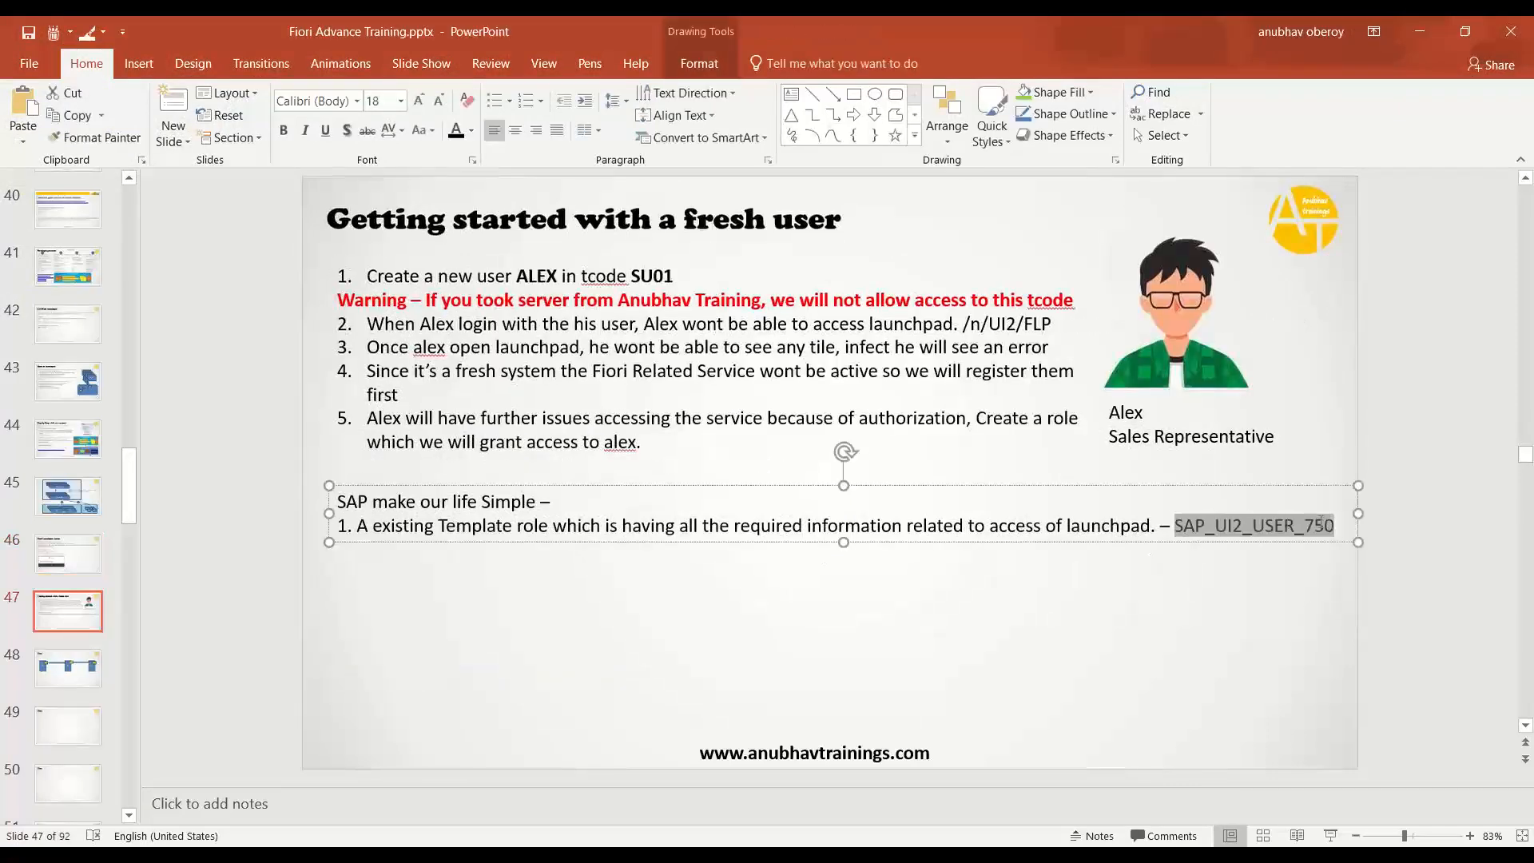
pyautogui.click(1205, 602)
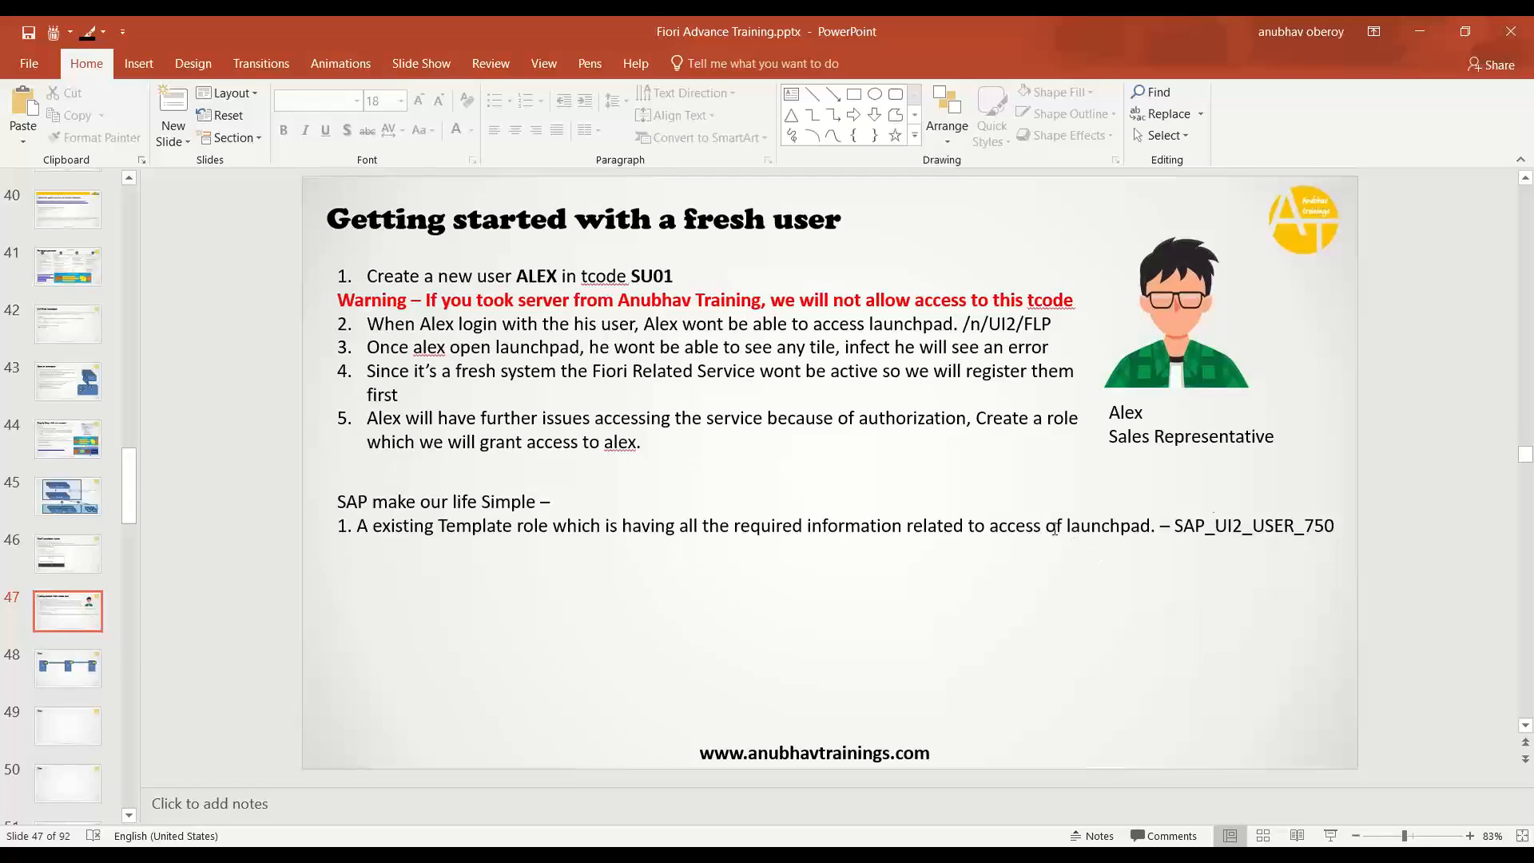
pyautogui.hotkey('alt', 'Tab')
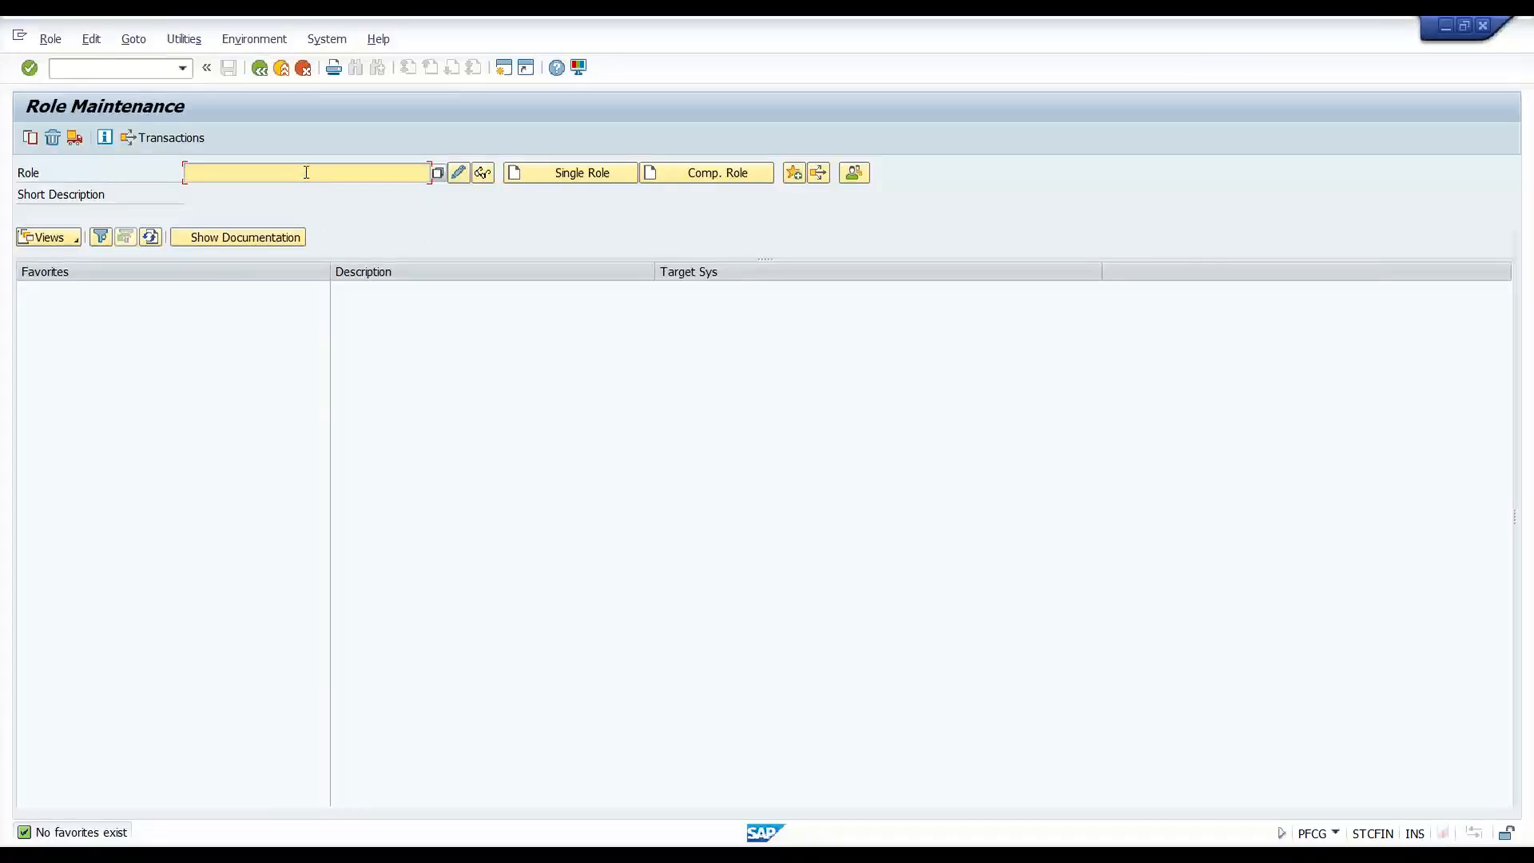
# - Enter a draft launchpad-access Z role name in the Role field, then delete it and return to PowerPoint
pyautogui.press('capslock')
pyautogui.write('ZANUB')
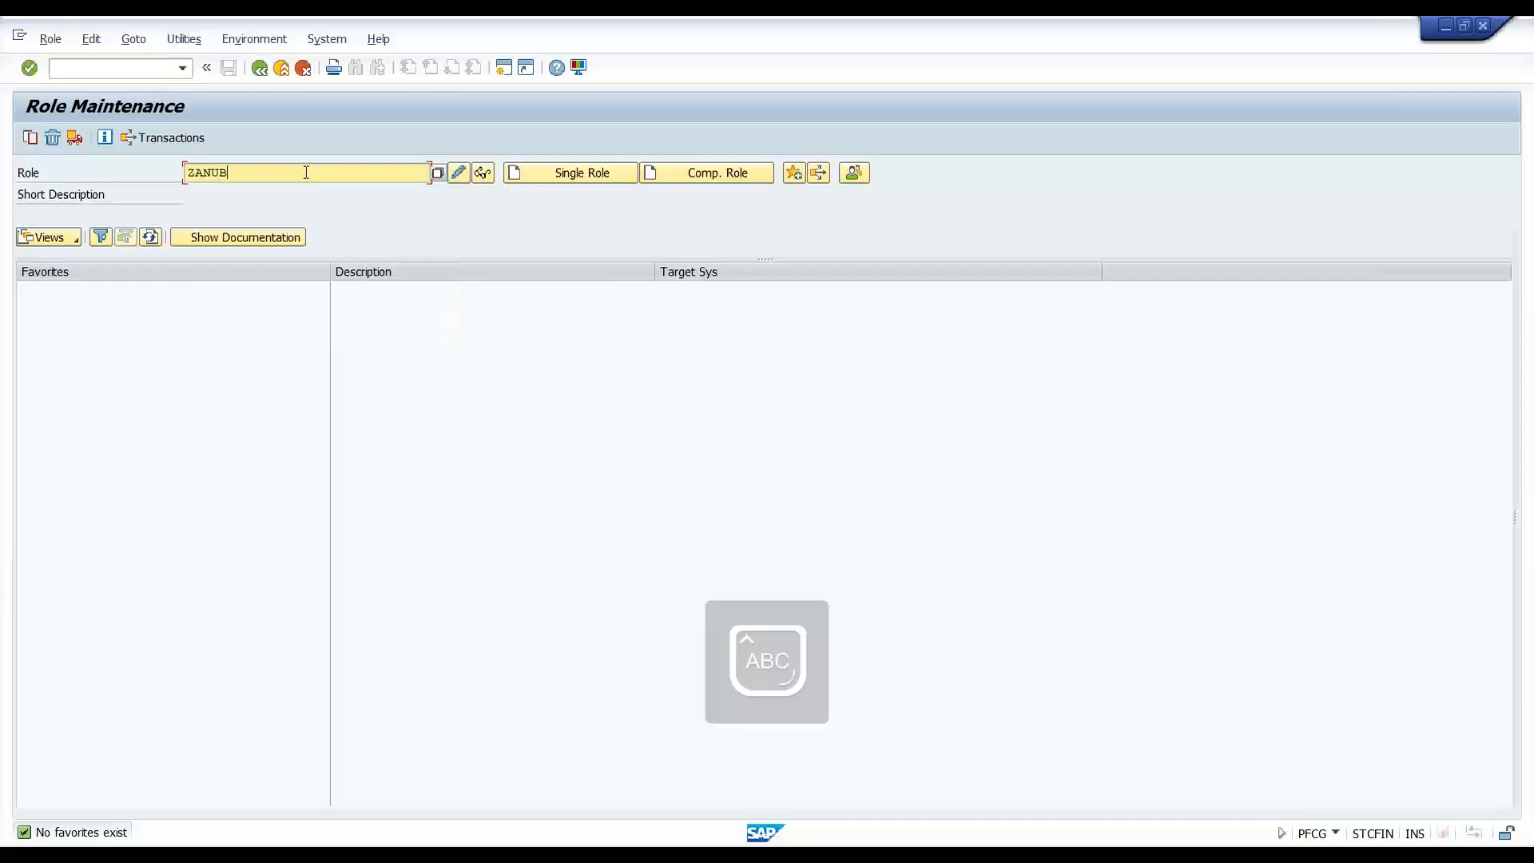
pyautogui.write('HAV_')
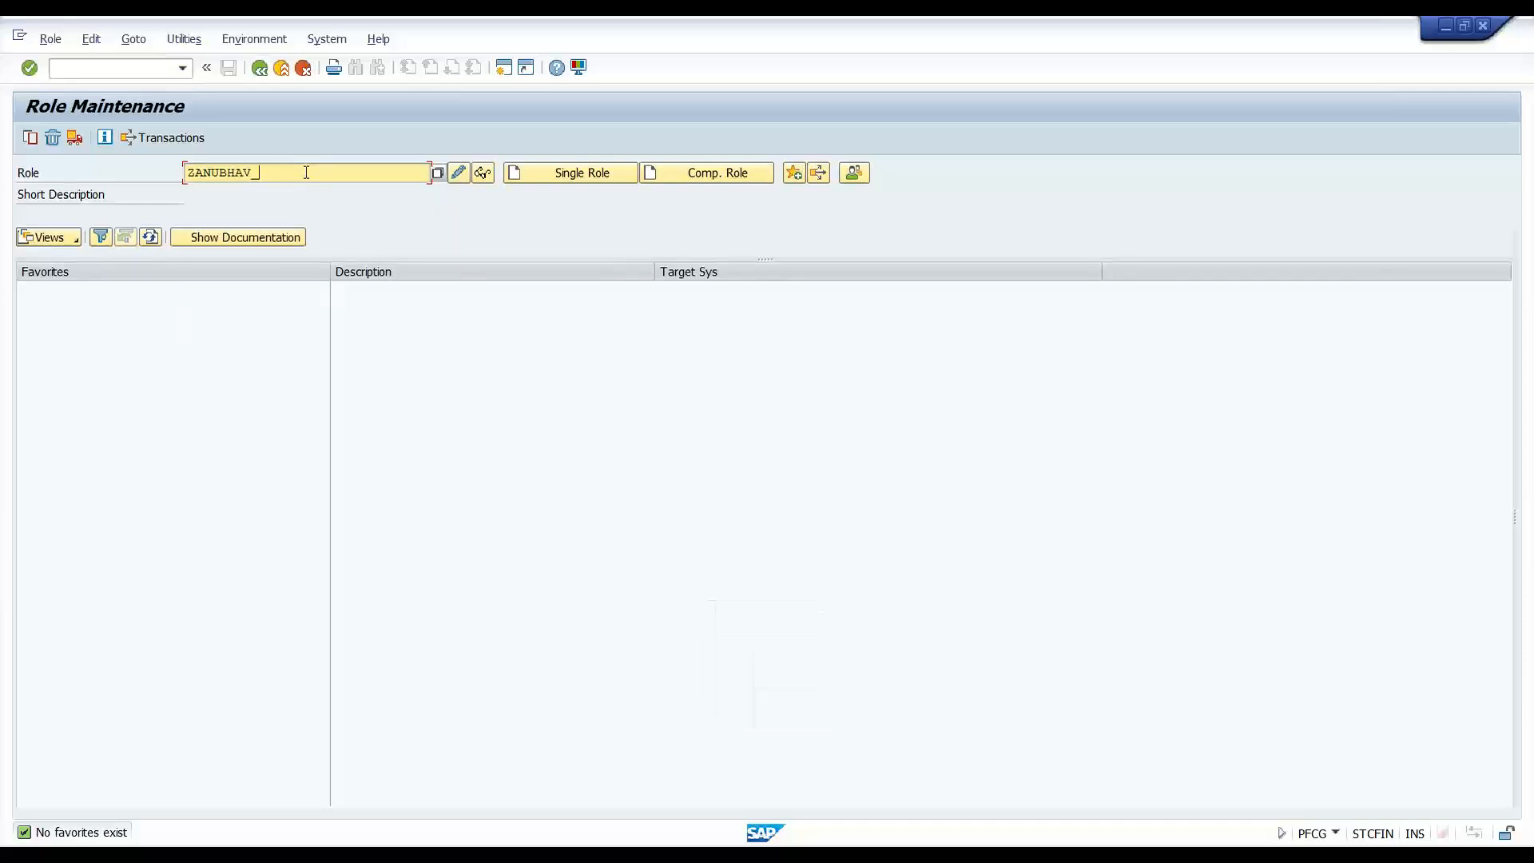
pyautogui.write('LPD_ACCESS')
pyautogui.moveTo(330, 168); pyautogui.dragTo(184, 172)
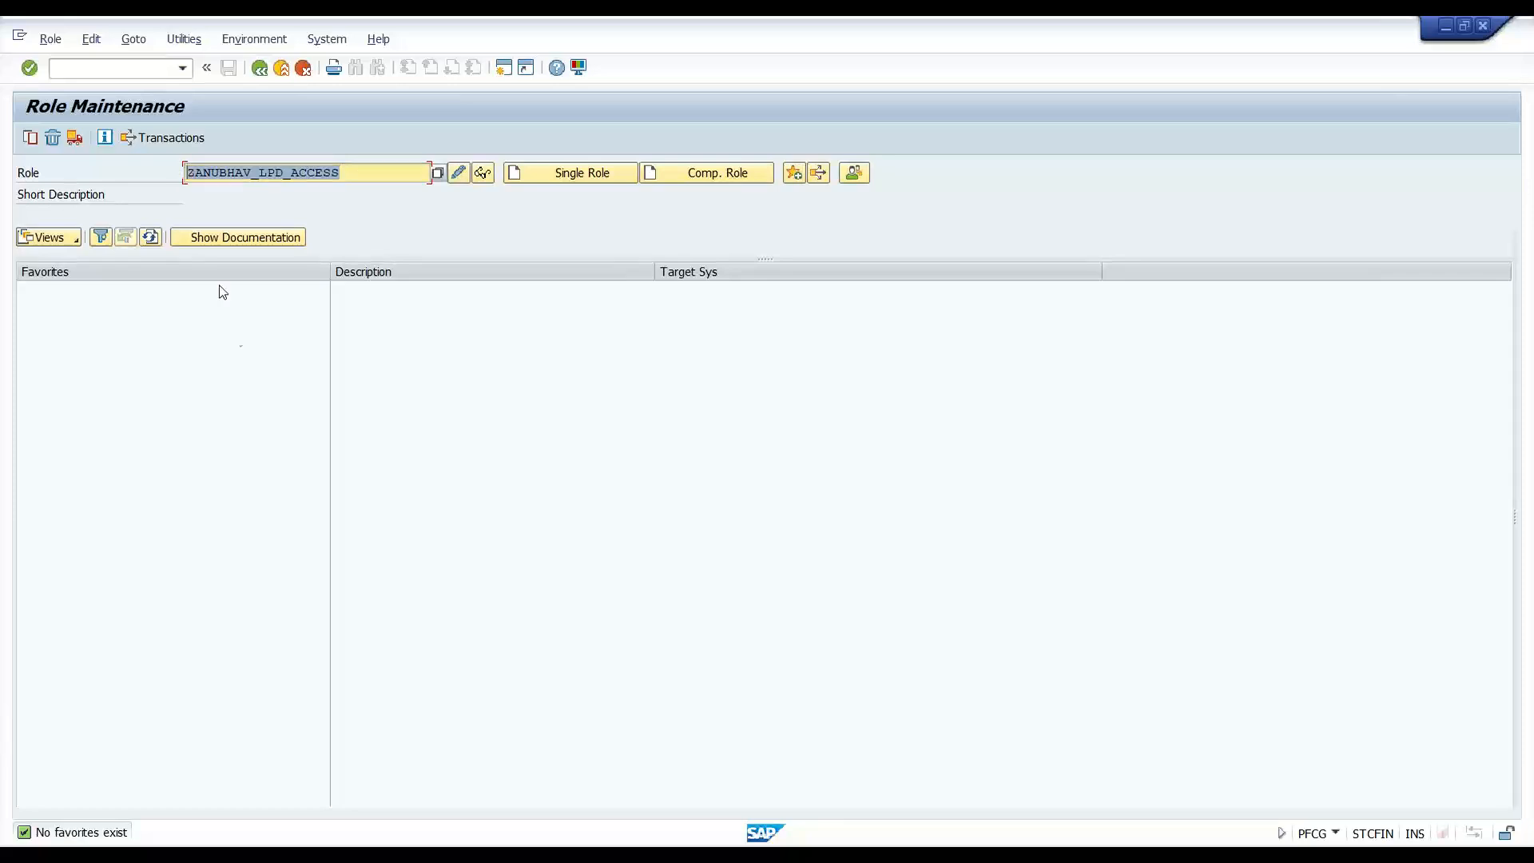
pyautogui.press('Delete')
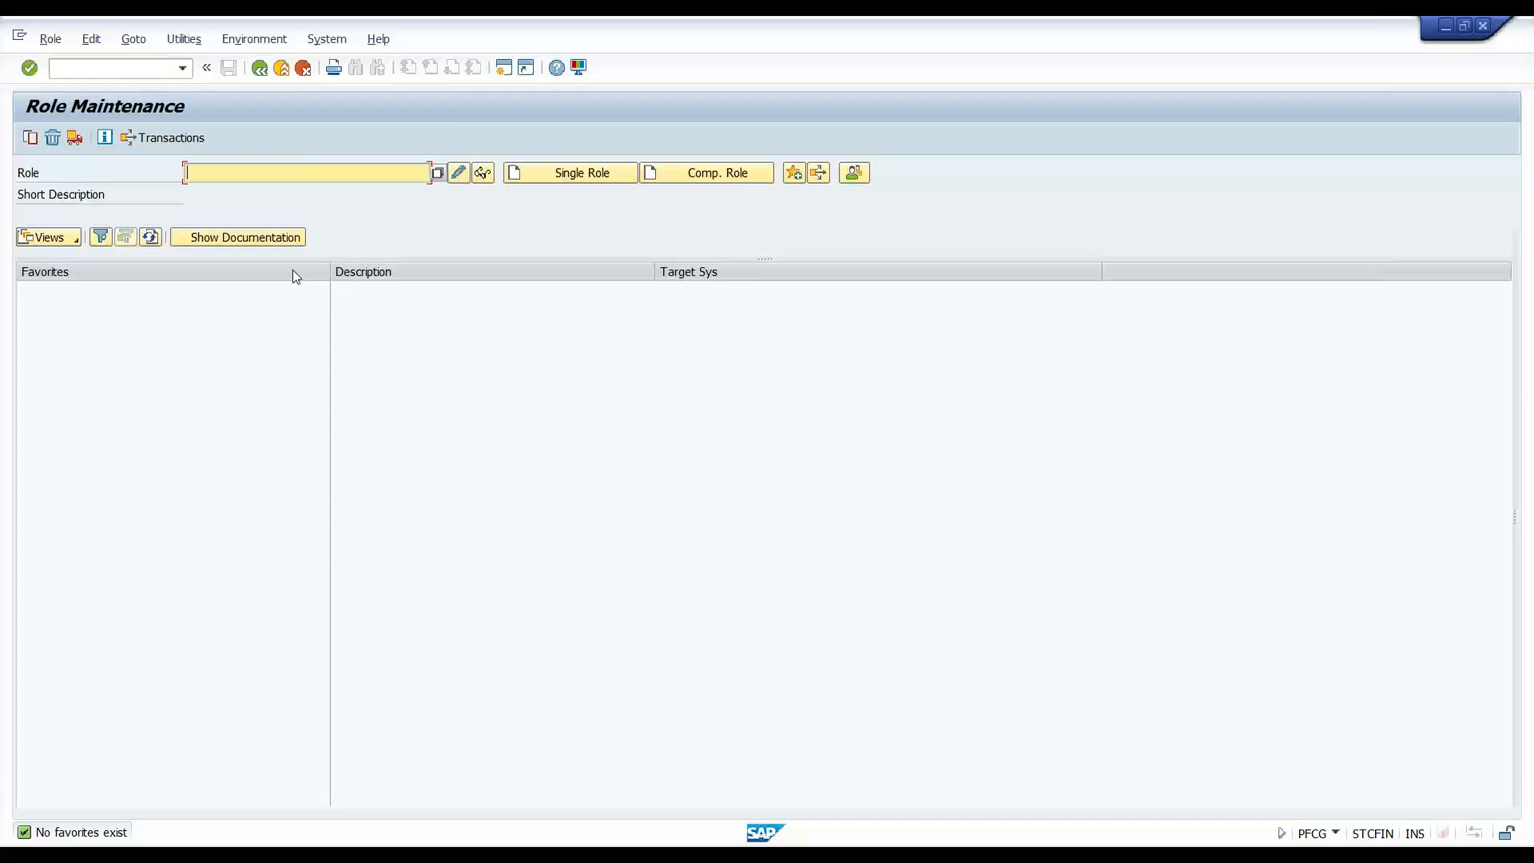
pyautogui.click(472, 855)
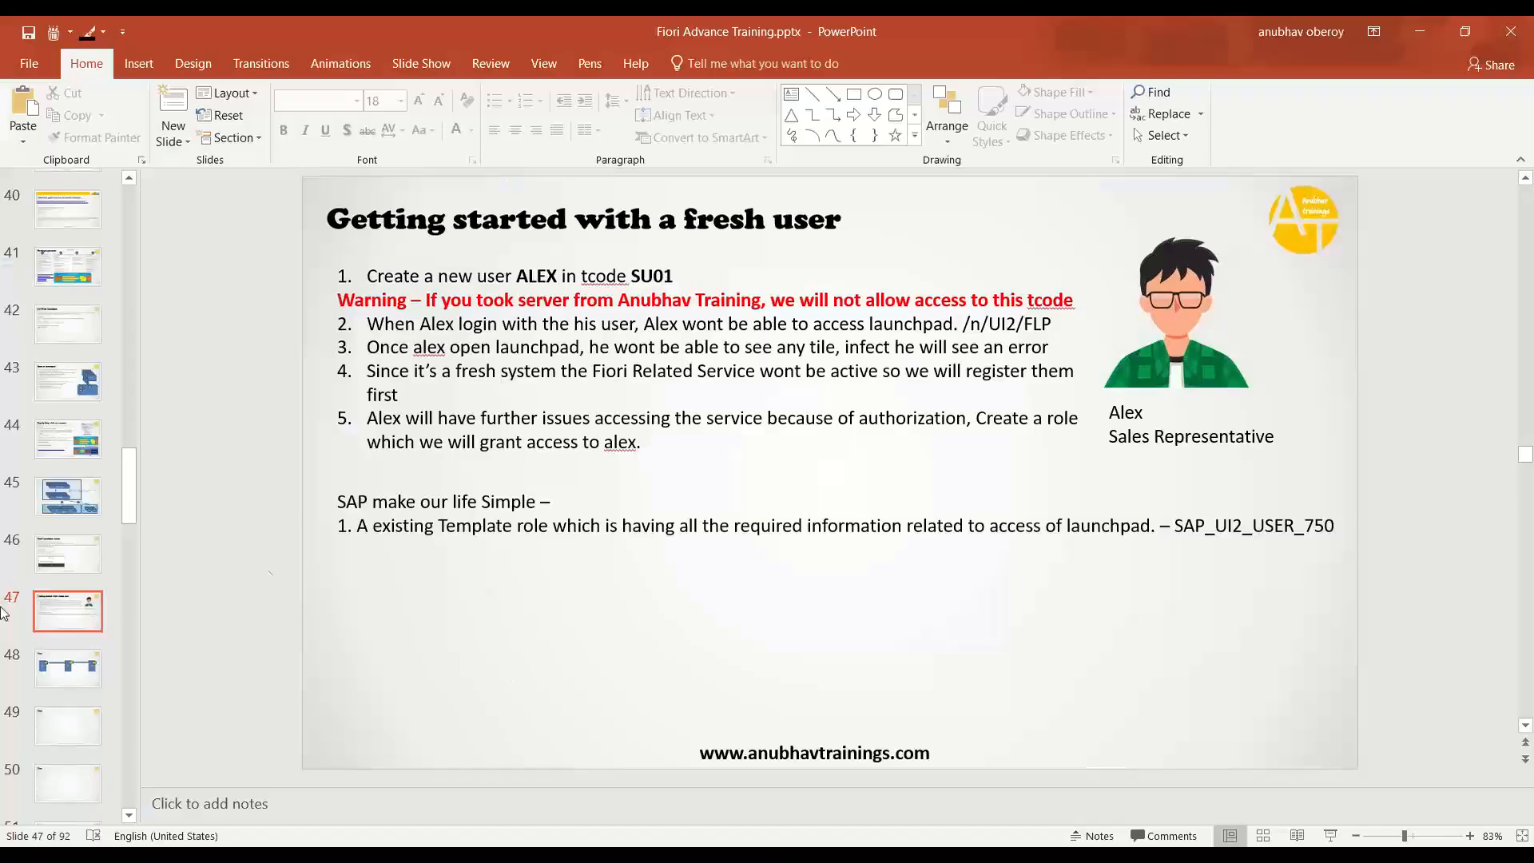
# - On slide 48, select the whole Dev/Qlt/Prd diagram and move it higher up the slide
pyautogui.click(74, 689)
pyautogui.moveTo(278, 295); pyautogui.dragTo(1345, 581)
pyautogui.moveTo(1244, 496)
pyautogui.mouseDown()
pyautogui.moveTo(1250, 444)
pyautogui.moveTo(1199, 439)
pyautogui.moveTo(1215, 427)
pyautogui.mouseUp()
pyautogui.click(1216, 534)
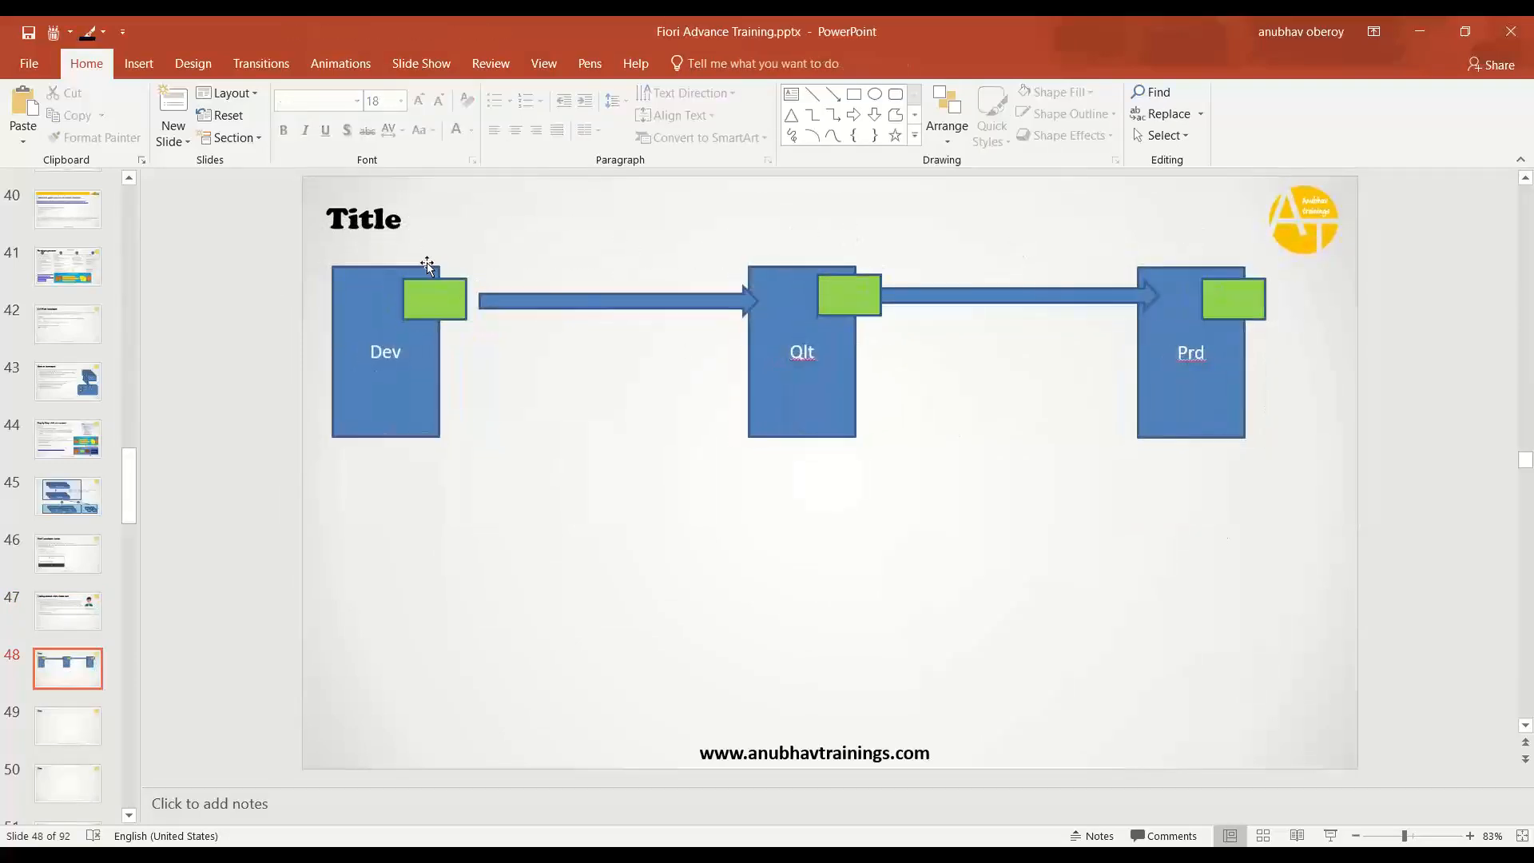
# - Retitle the diagram 'Guidelines' and draw an empty text box across the lower slide
pyautogui.doubleClick(363, 219)
pyautogui.write('gUIDELINES')
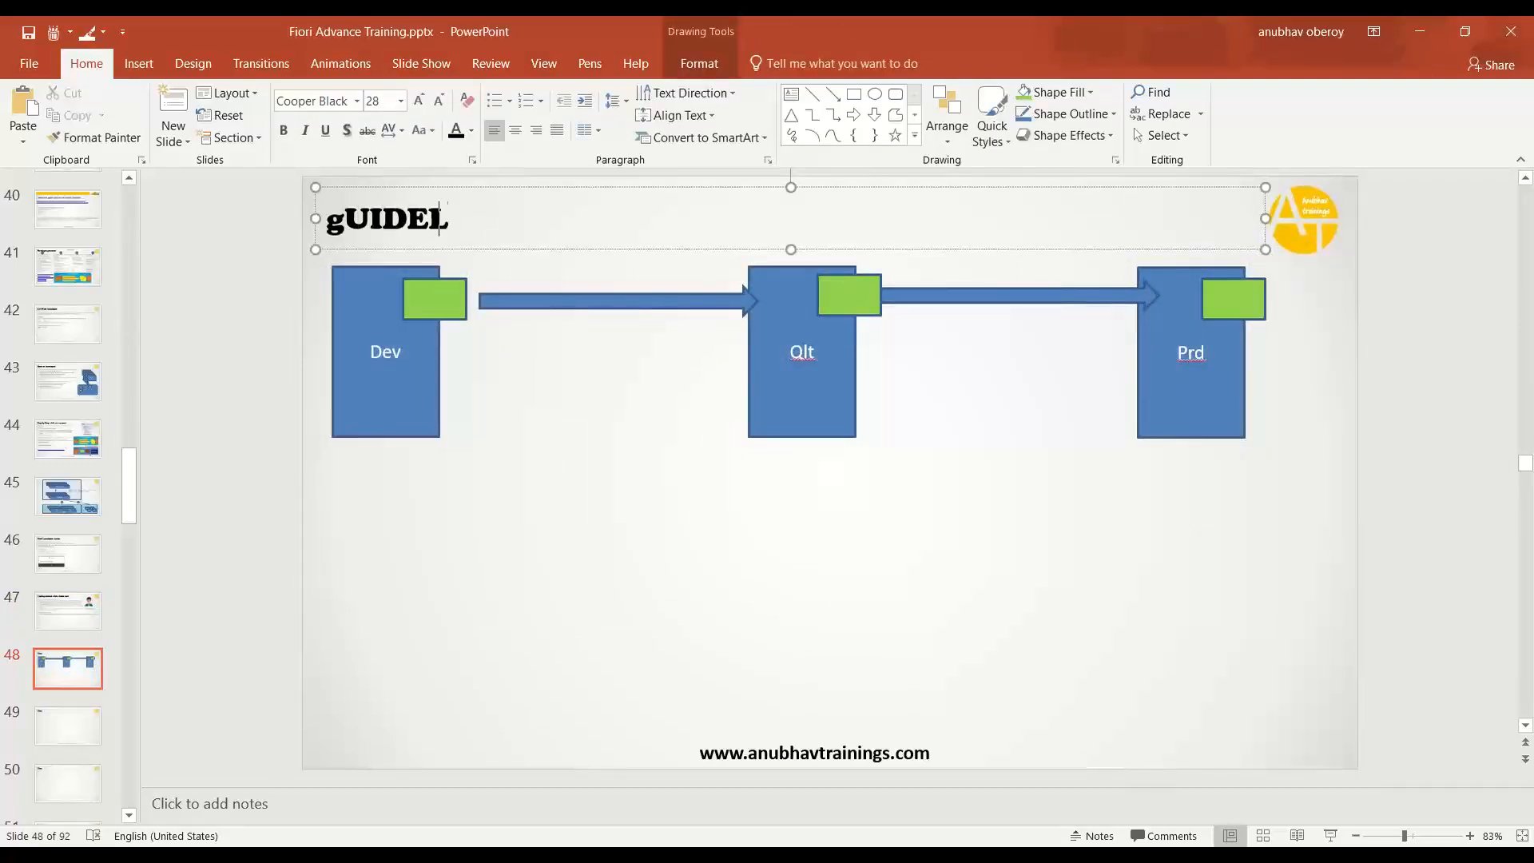
pyautogui.click(440, 525)
pyautogui.press('capslock')
pyautogui.click(791, 95)
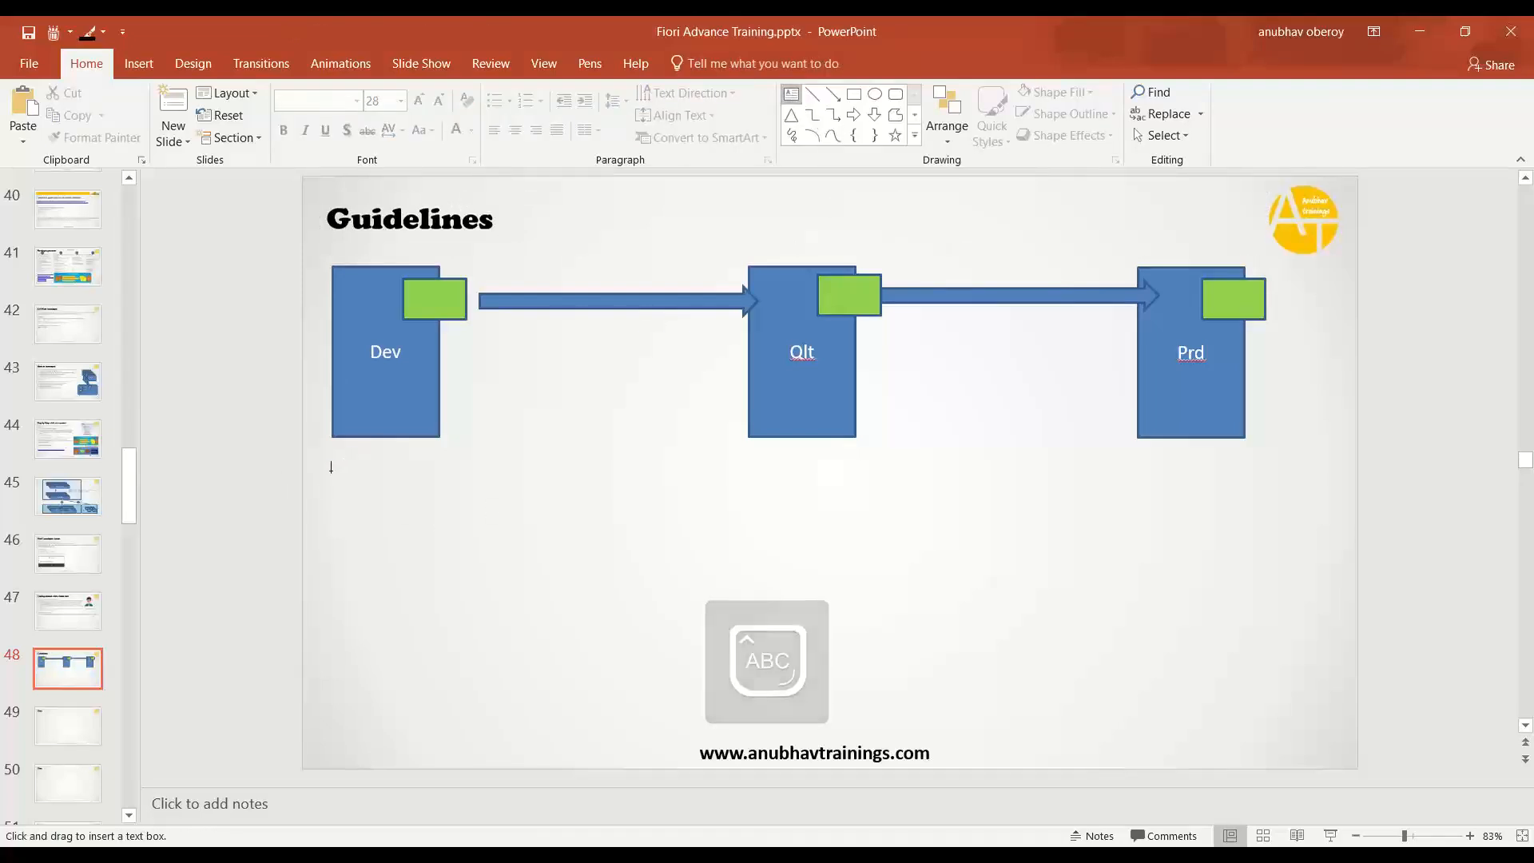
pyautogui.moveTo(322, 472); pyautogui.dragTo(1305, 718)
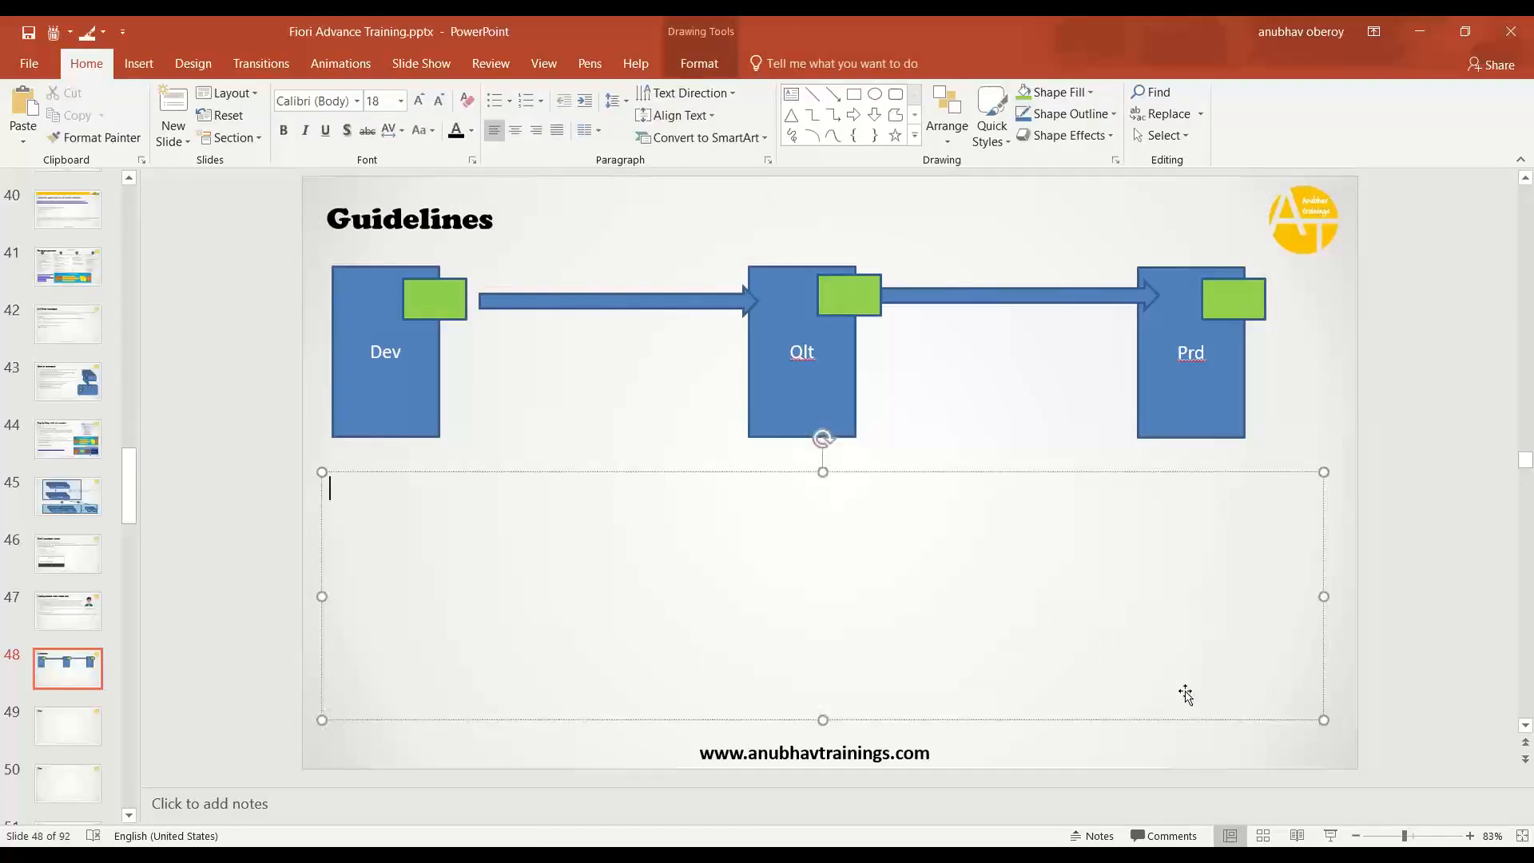
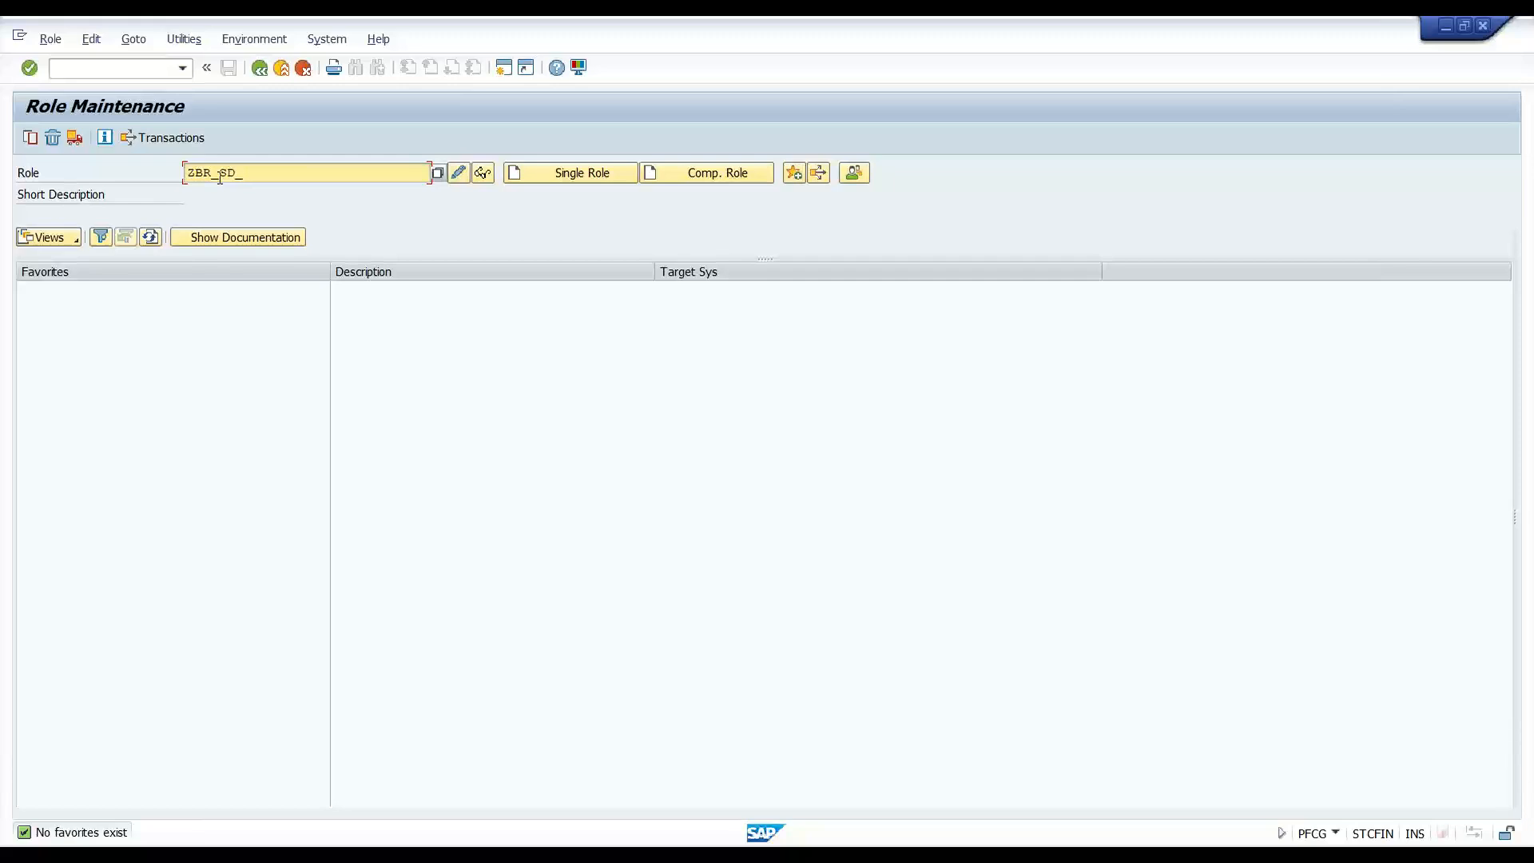
# - Edit the Role field entry until it reads ZBR_CA_LPD_USER
pyautogui.write('ALES_RE')
pyautogui.hotkey('shift', 'Left')
pyautogui.hotkey('shift', 'Left')
pyautogui.hotkey('shift', 'Left')
pyautogui.hotkey('shift', 'Left')
pyautogui.hotkey('shift', 'Left')
pyautogui.hotkey('shift', 'Left')
pyautogui.hotkey('shift', 'Left')
pyautogui.hotkey('shift', 'Left')
pyautogui.hotkey('shift', 'Left')
pyautogui.hotkey('shift', 'Left')
pyautogui.hotkey('shift', 'Left')
pyautogui.hotkey('shift', 'Left')
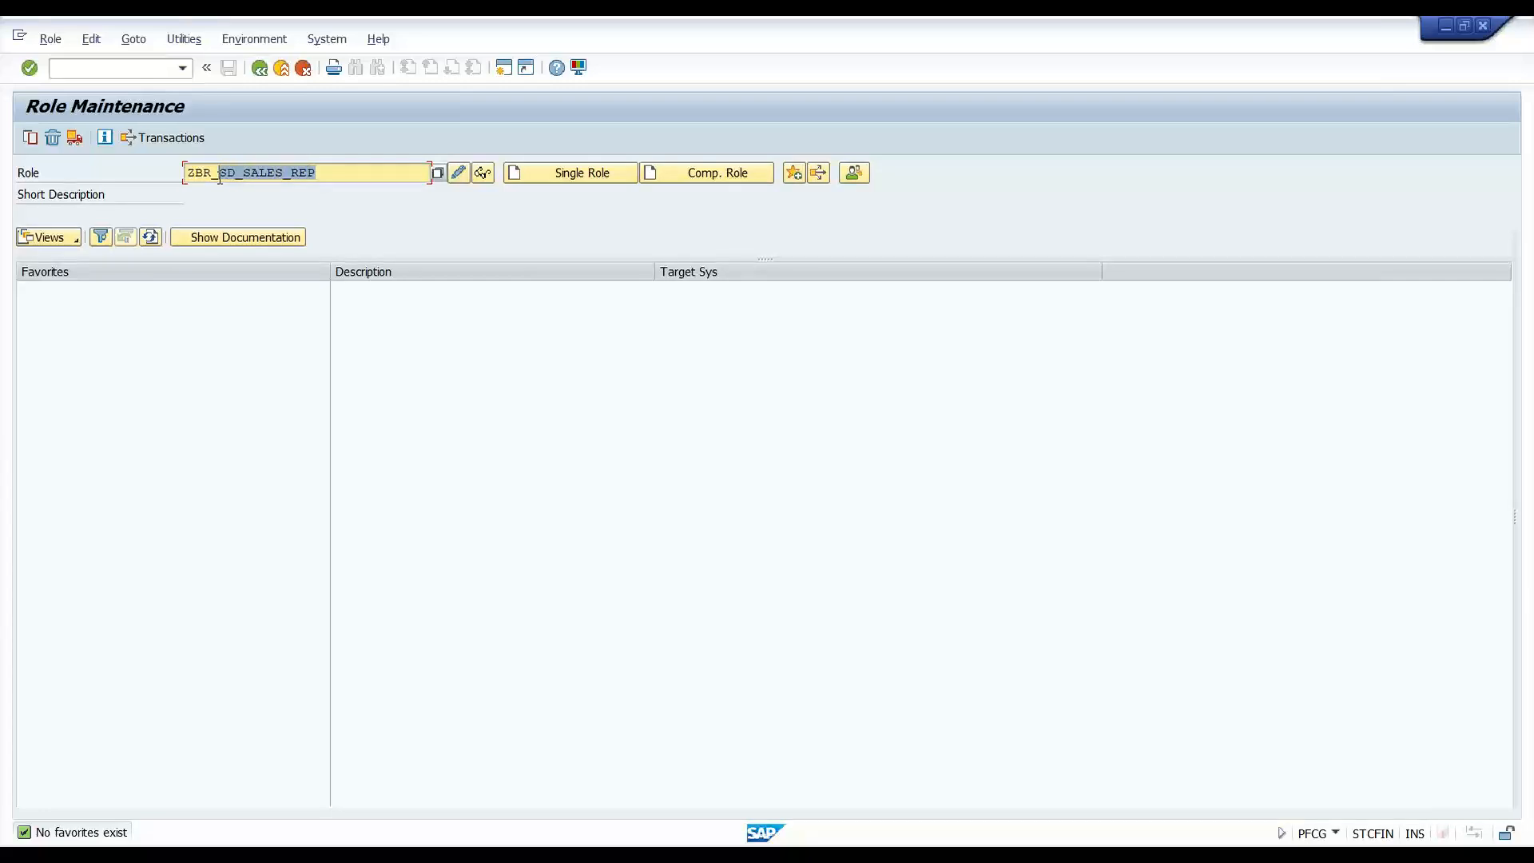
pyautogui.write('CA_L')
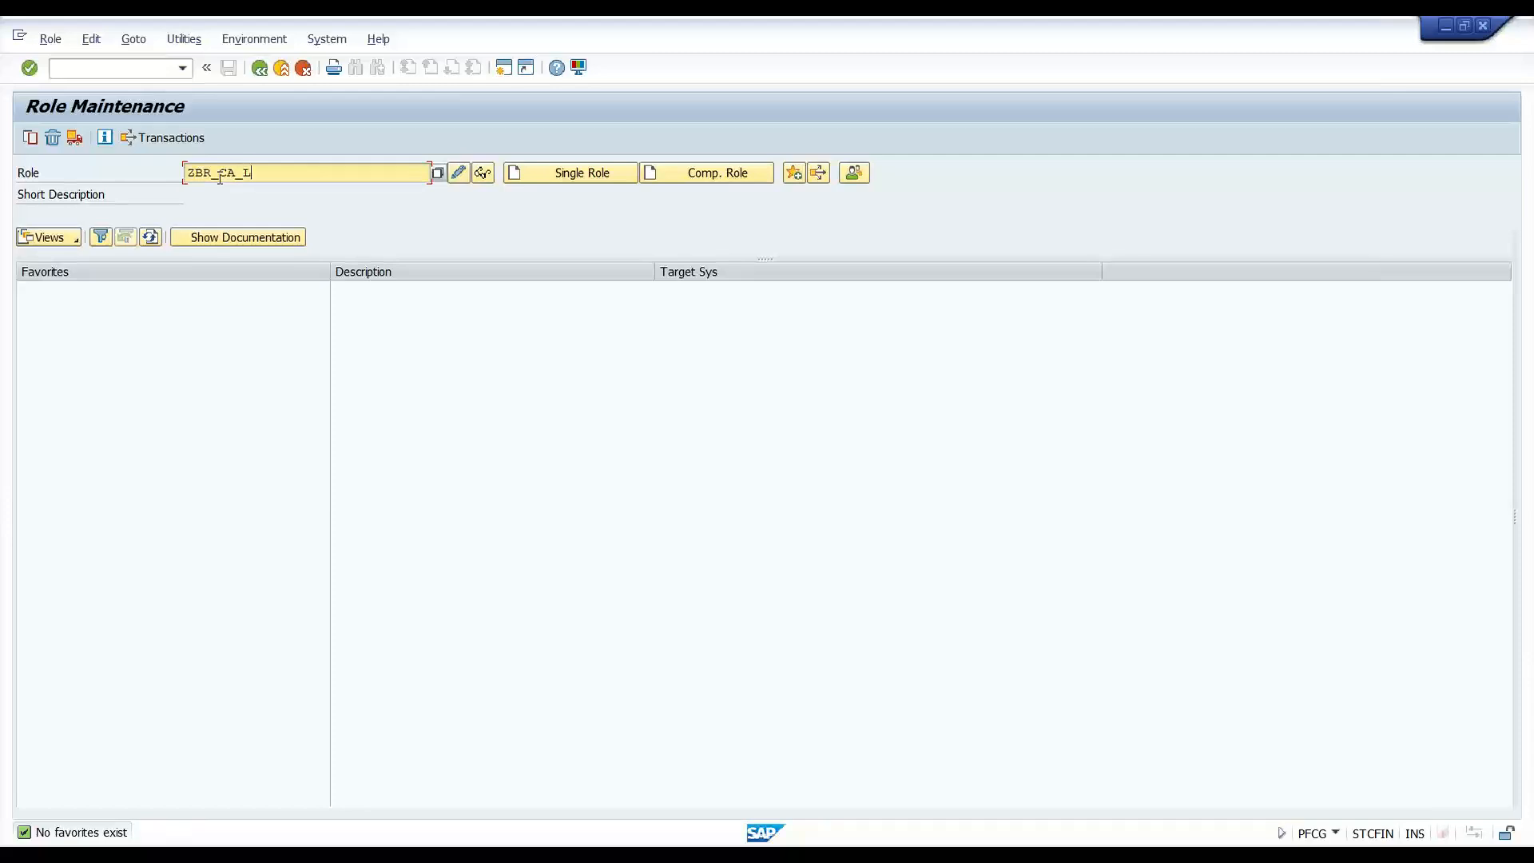
pyautogui.write('PD_USER_ROLE')
pyautogui.doubleClick(220, 178)
pyautogui.moveTo(309, 173); pyautogui.dragTo(517, 171)
pyautogui.press('Delete')
pyautogui.moveTo(311, 175); pyautogui.dragTo(151, 171)
pyautogui.hotkey('ctrl', 'c')
pyautogui.moveTo(327, 176); pyautogui.dragTo(148, 171)
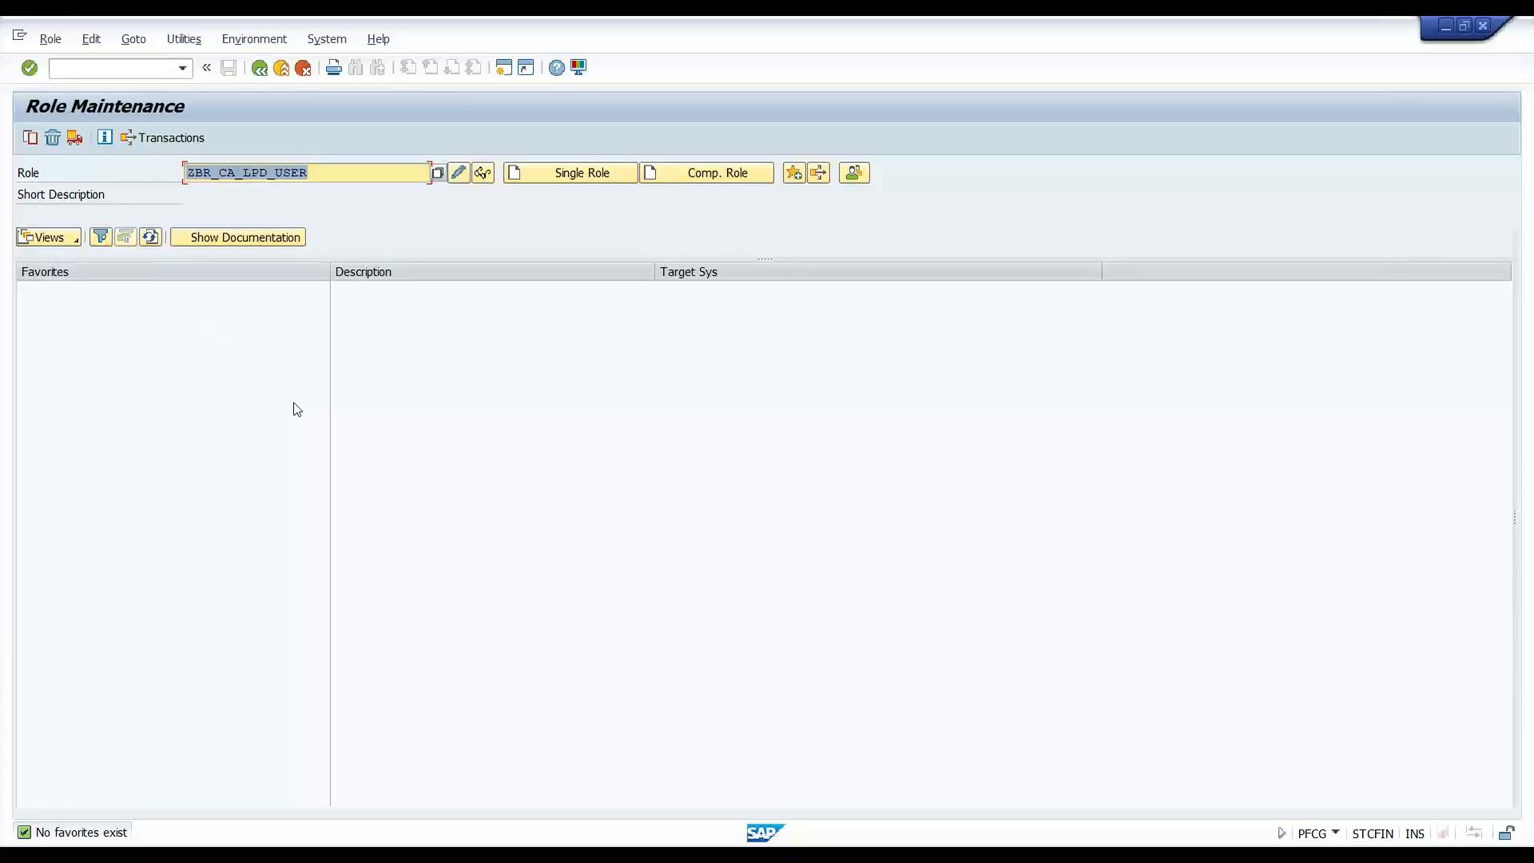
pyautogui.click(213, 177)
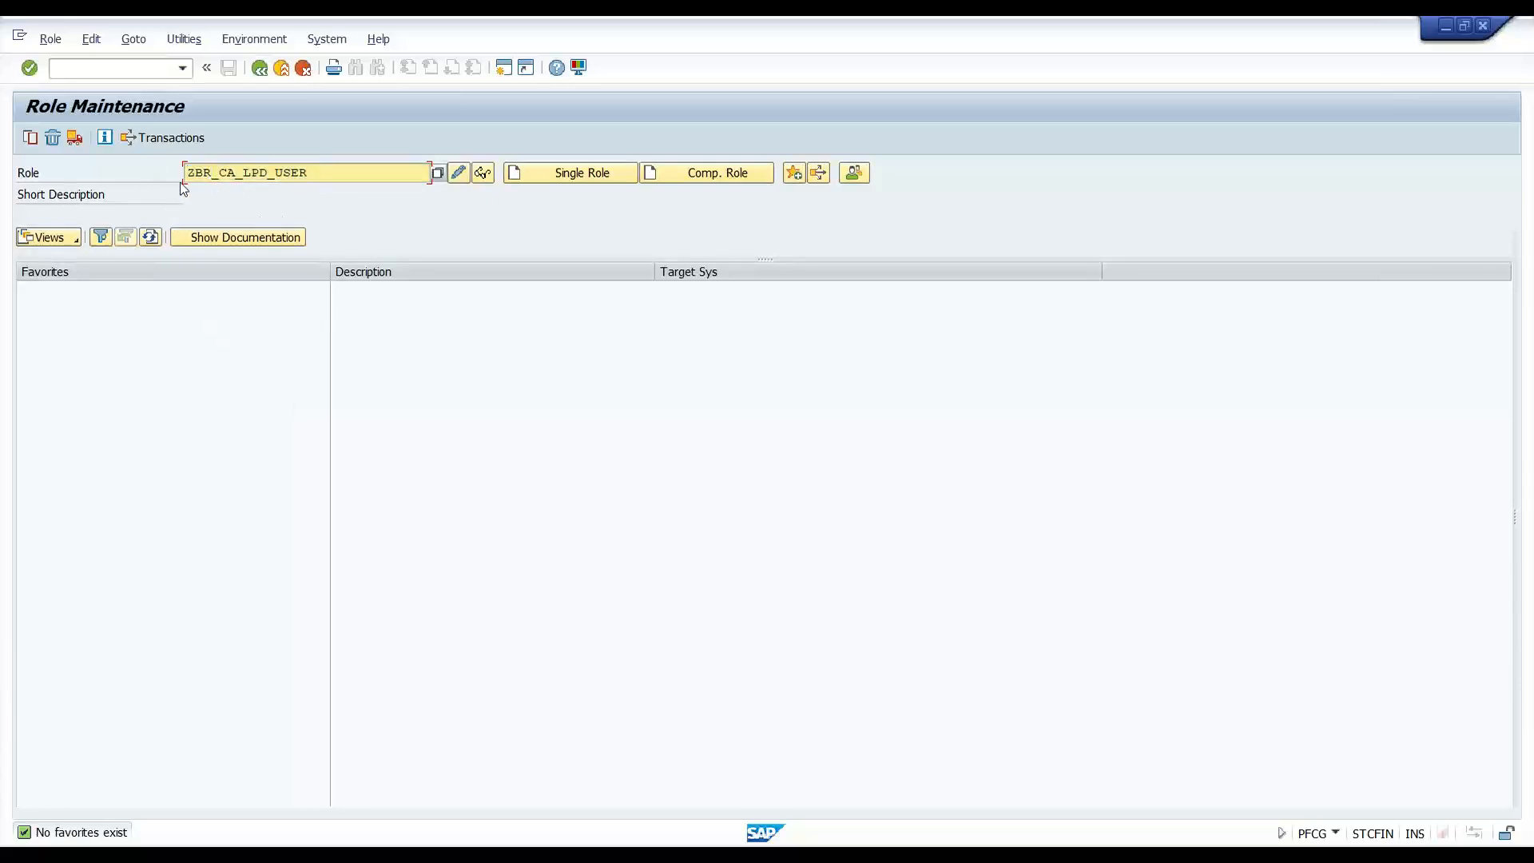
pyautogui.moveTo(212, 174)
pyautogui.mouseDown()
pyautogui.moveTo(166, 174)
pyautogui.moveTo(239, 176)
pyautogui.mouseUp()
pyautogui.moveTo(243, 174); pyautogui.dragTo(172, 173)
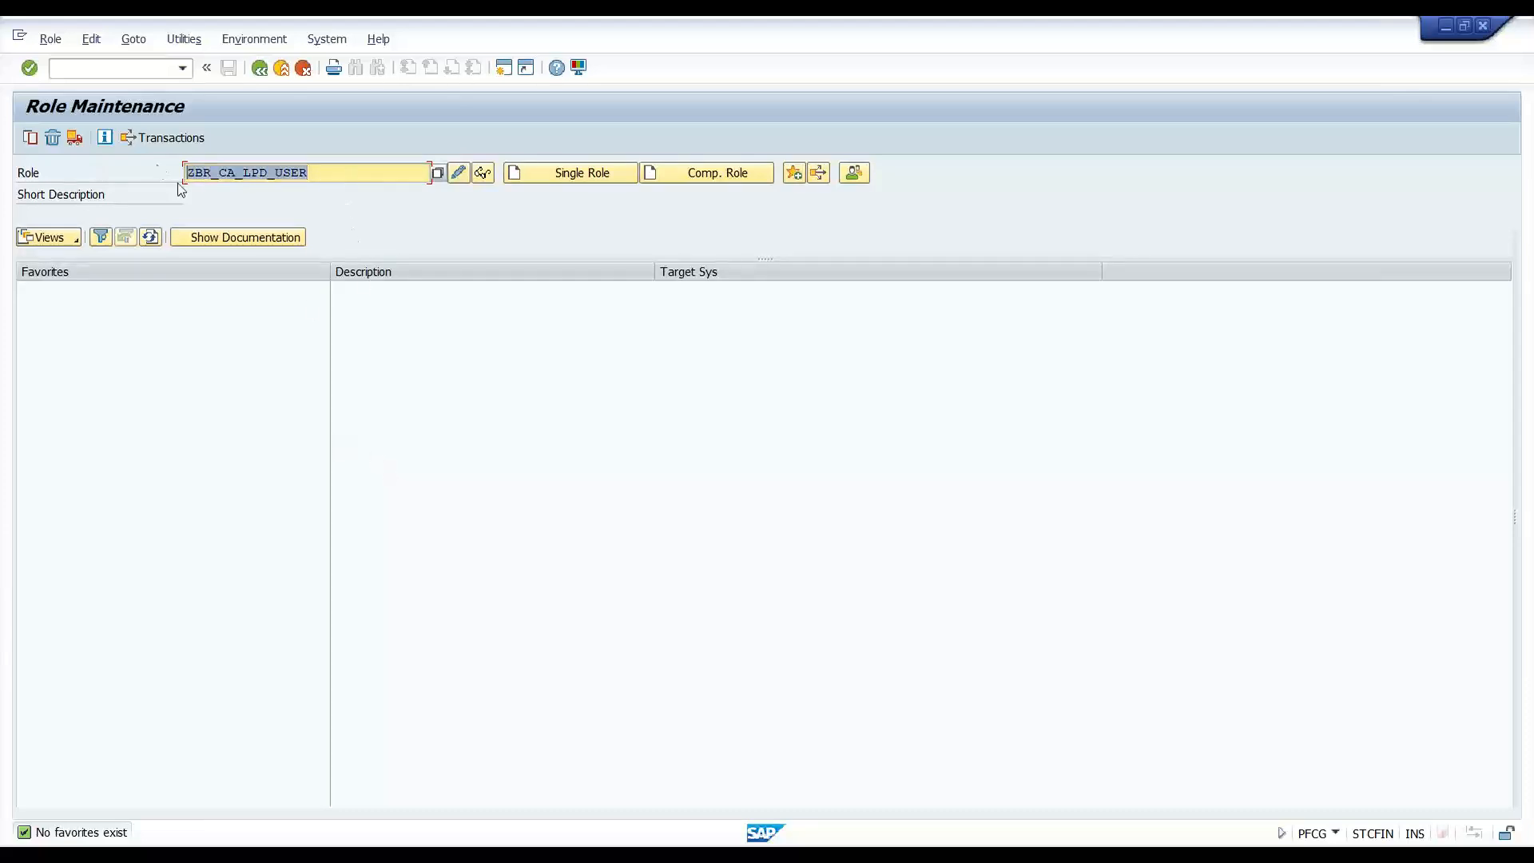
# - Add the line 'Role - ZBR_CA_LPD_USER' to the Guidelines slide and save the presentation
pyautogui.hotkey('alt', 'Tab')
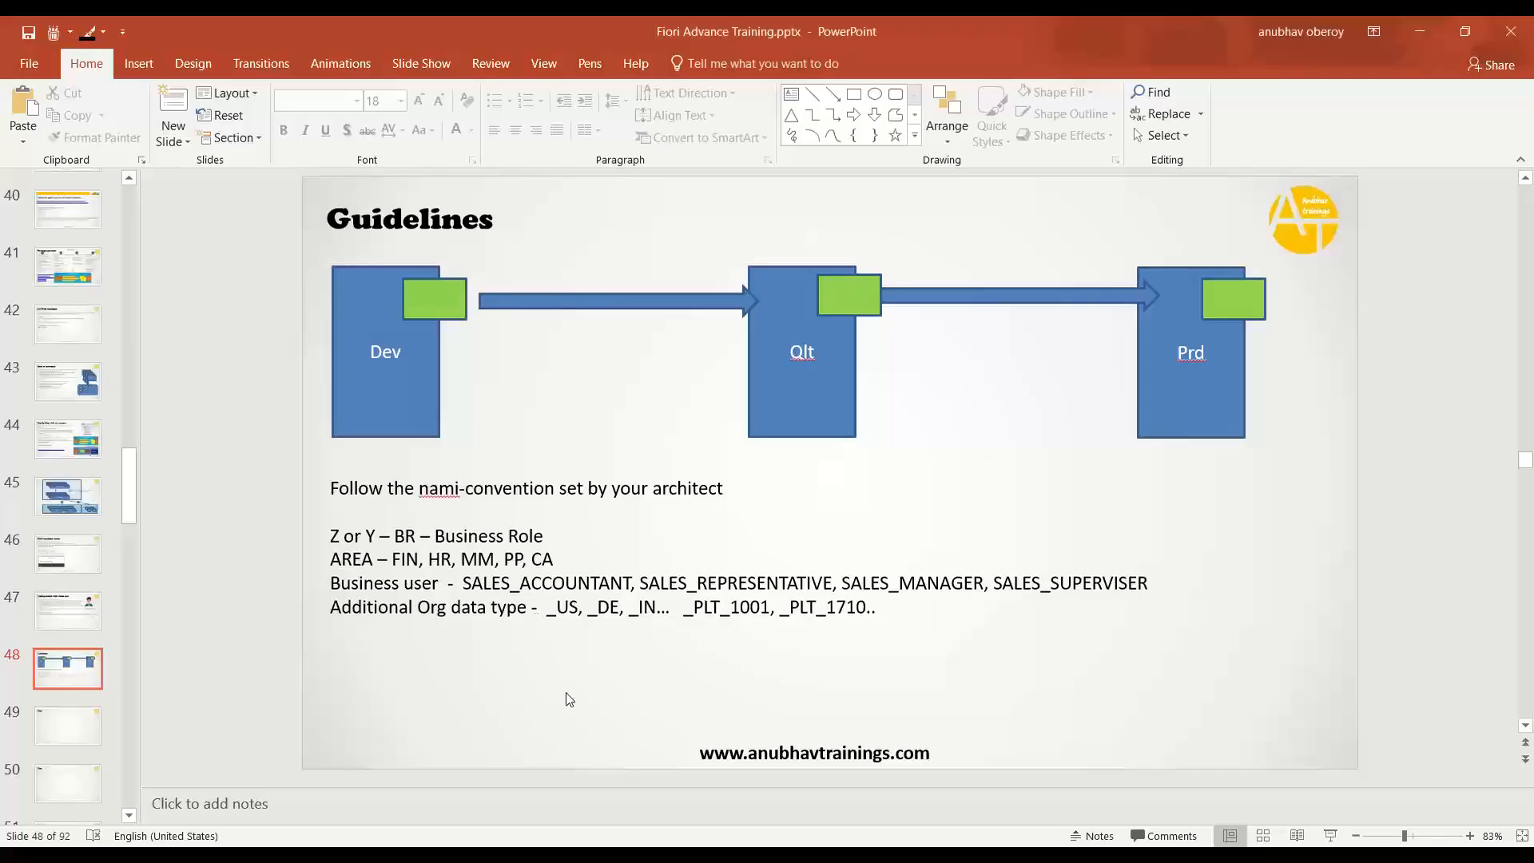
pyautogui.click(879, 632)
pyautogui.press('Return')
pyautogui.press('Return')
pyautogui.write('r')
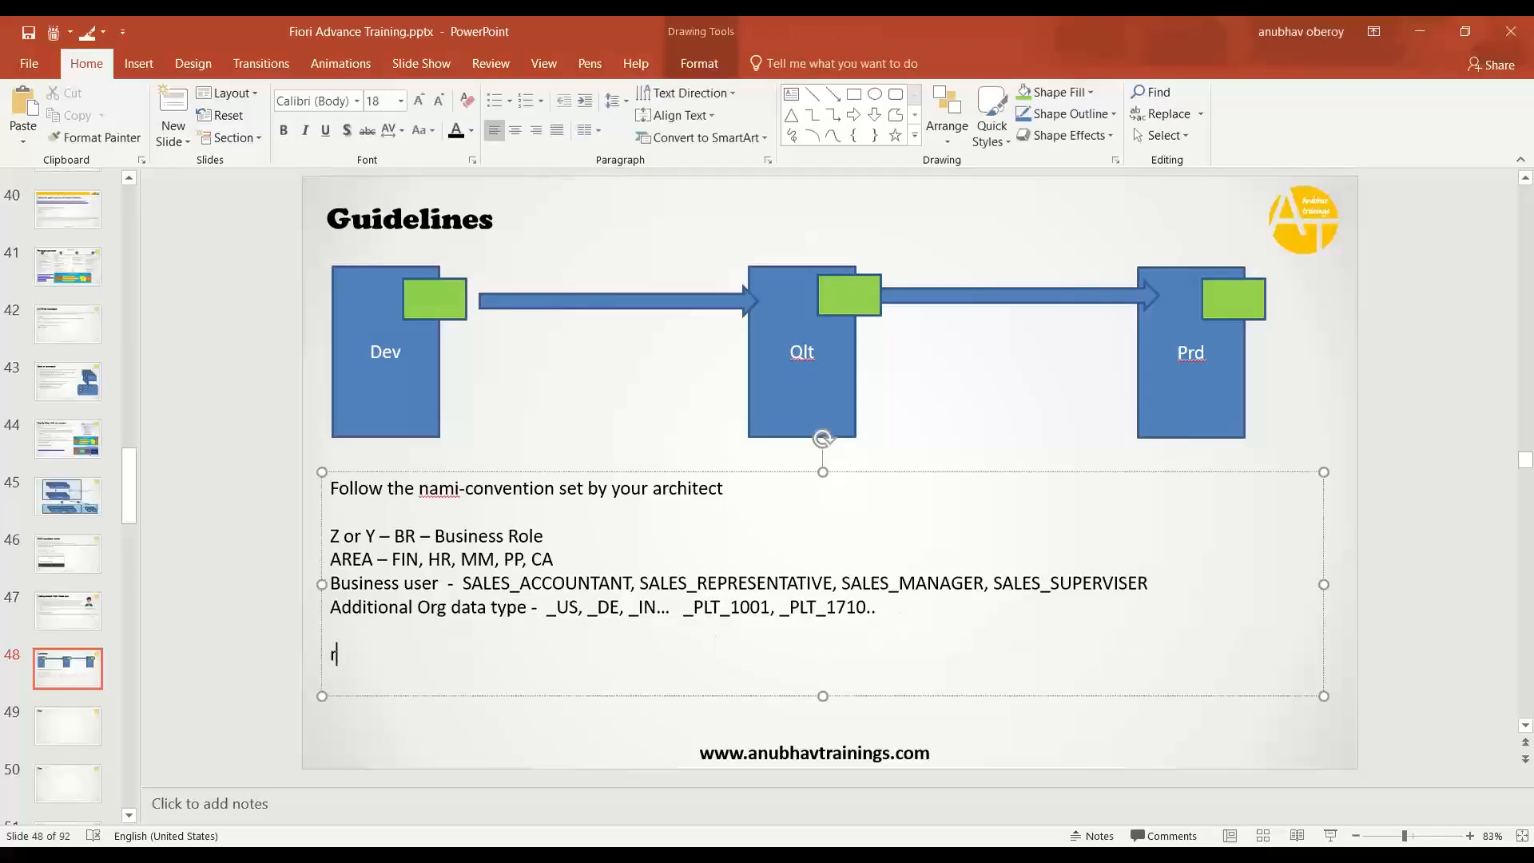
pyautogui.write('OLE - ZBR_CA_LPD_USER')
pyautogui.hotkey('ctrl', 's')
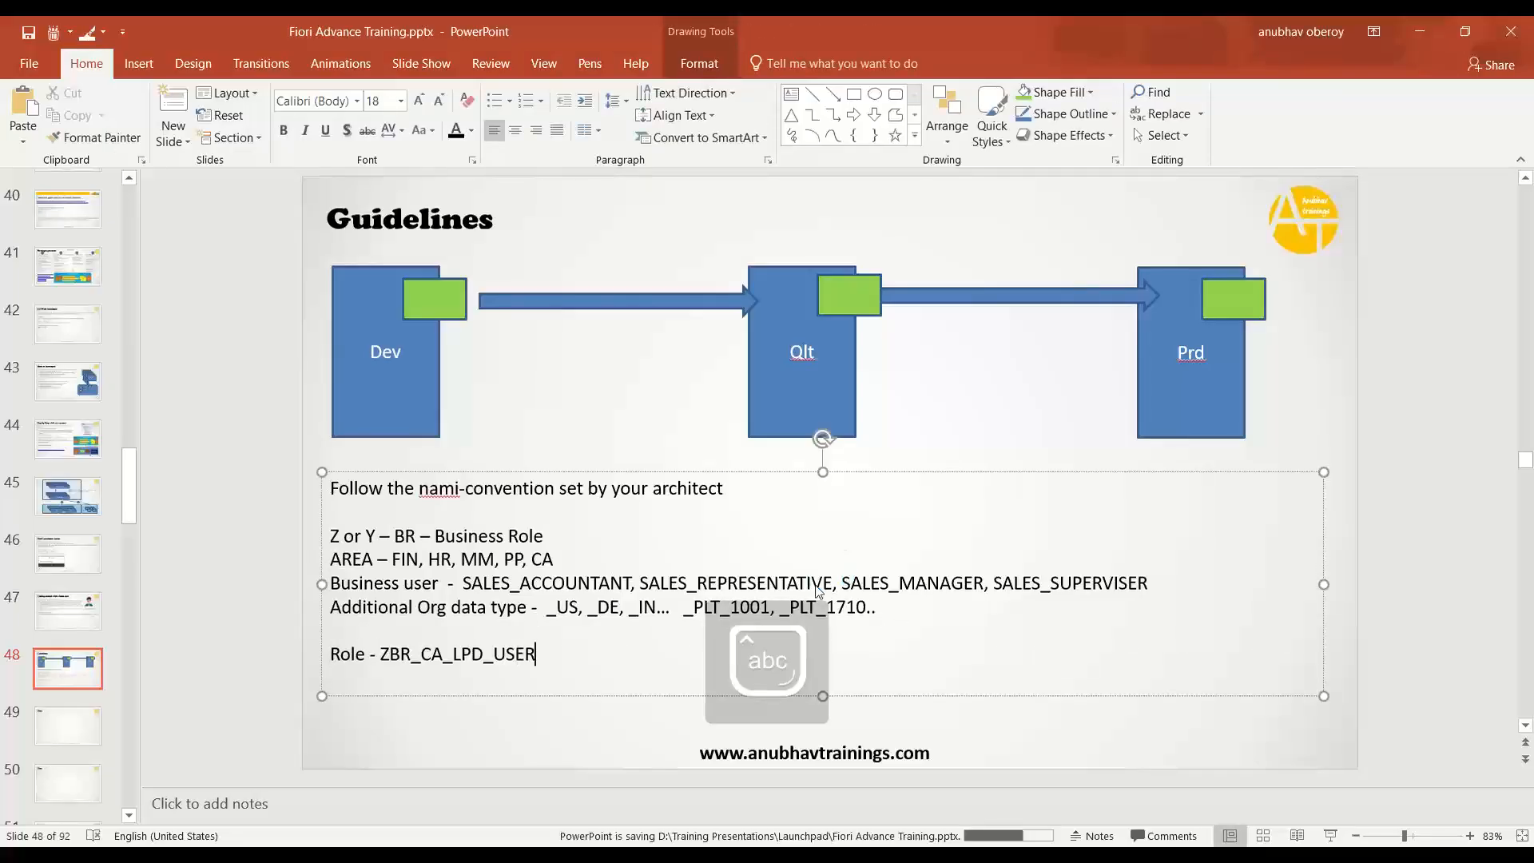
pyautogui.hotkey('alt', 'Tab')
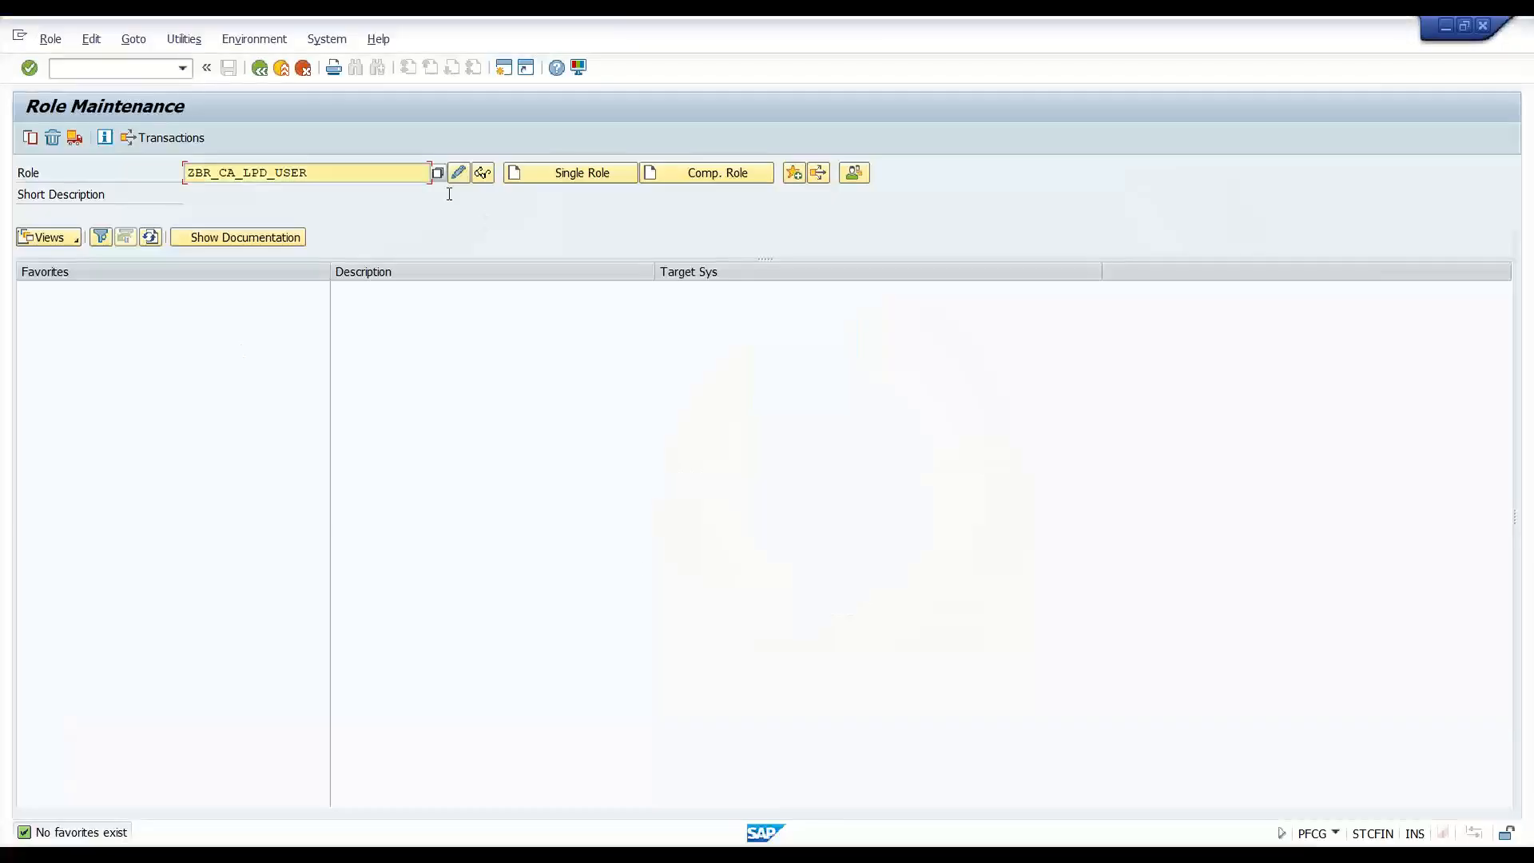
# - Try creating the role as a single role, then exit role maintenance after the authorization error
pyautogui.click(543, 172)
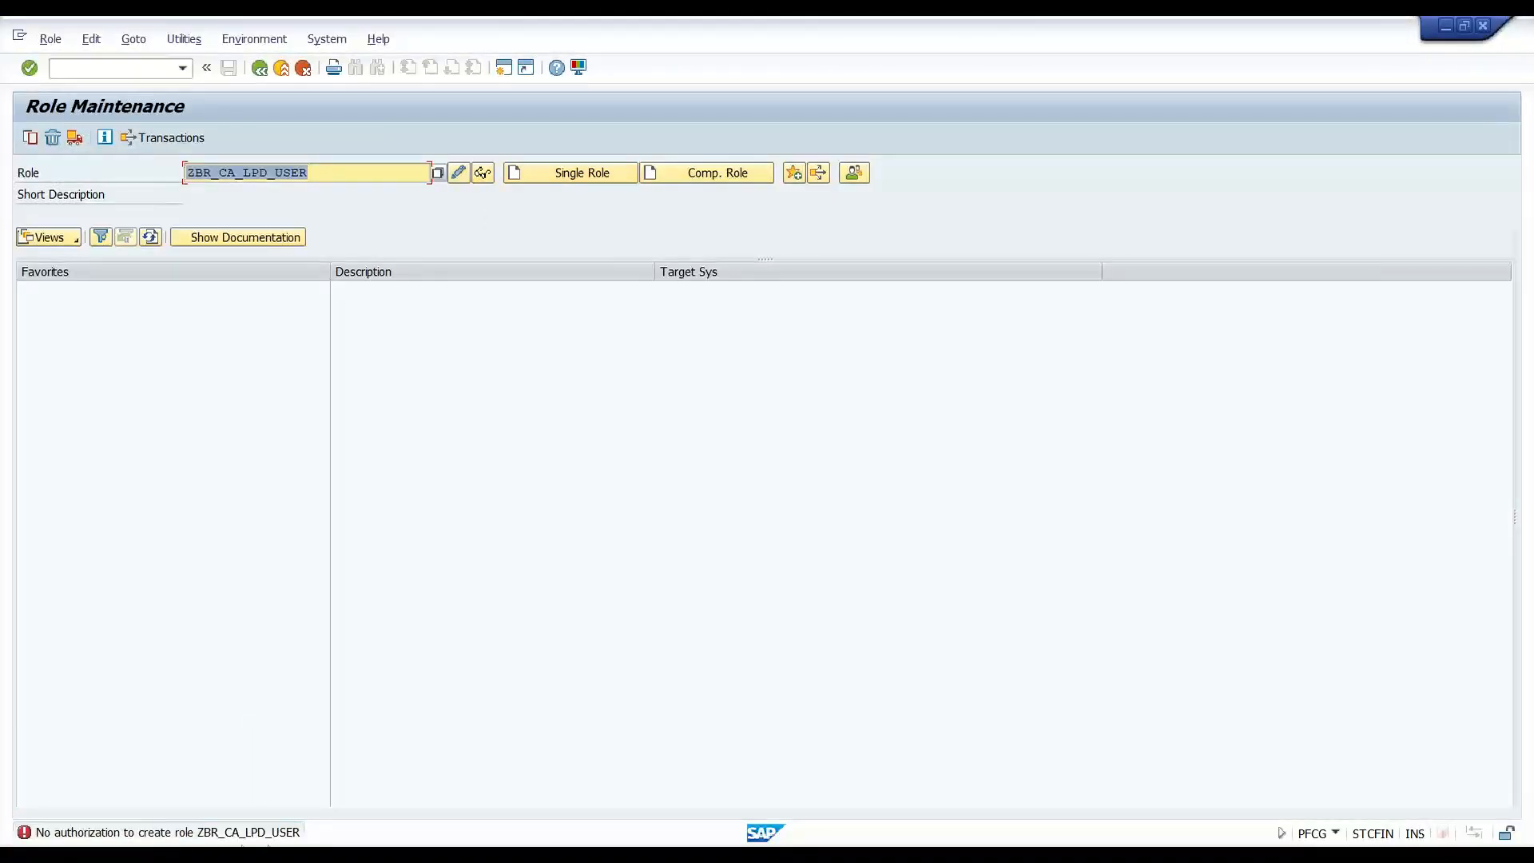
pyautogui.click(632, 441)
pyautogui.hotkey('alt', 'F4')
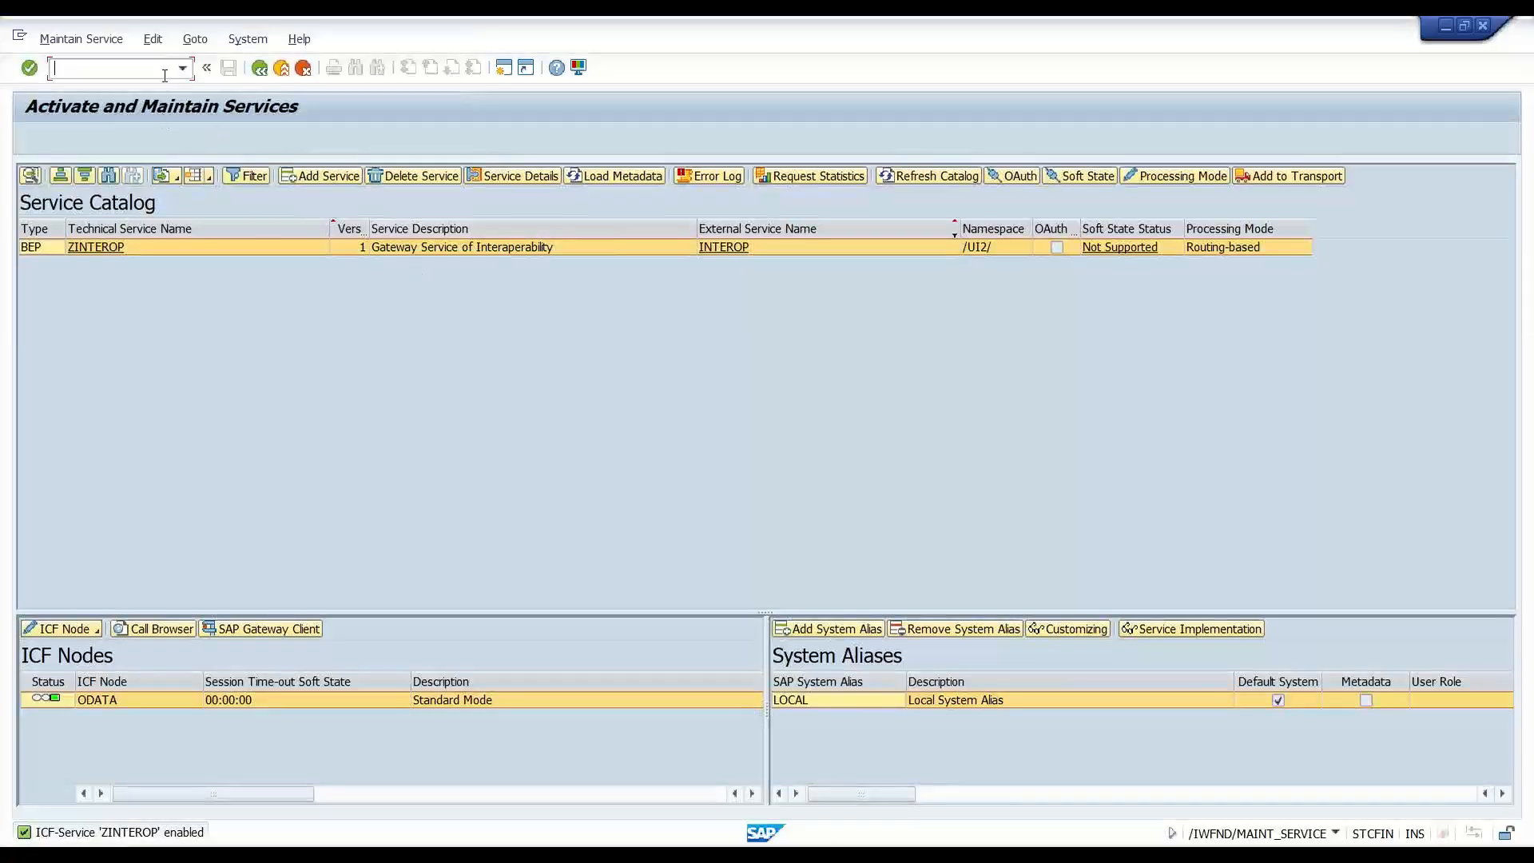
# - Reopen PFCG, recall ZBR_CA_LPD_USER from the role history and create it as a single role
pyautogui.write('/')
pyautogui.write('npd')
pyautogui.write('cg')
pyautogui.press('Return')
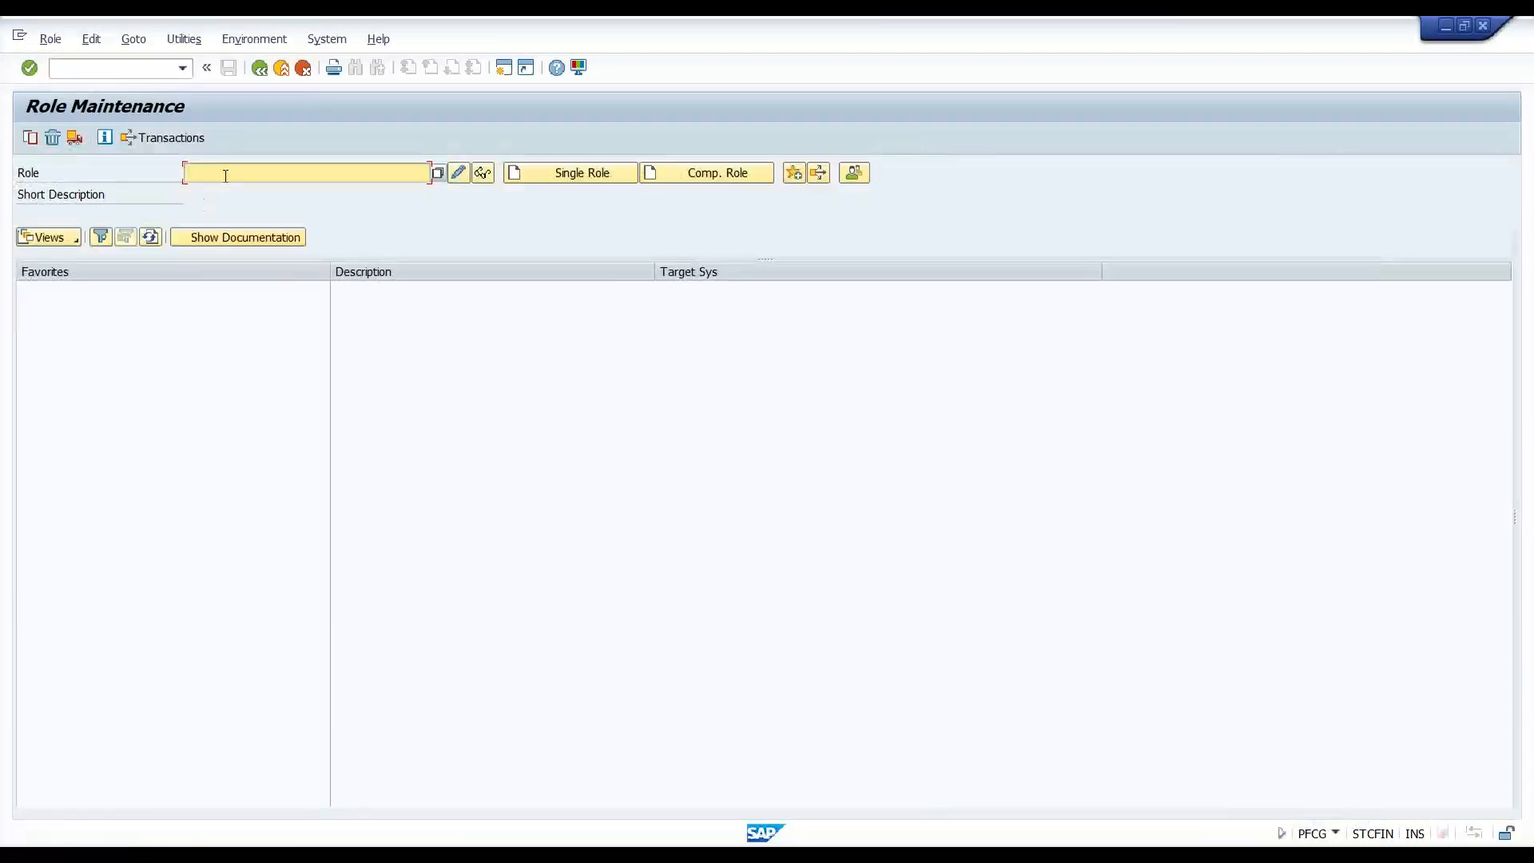
pyautogui.press('capslock')
pyautogui.press('Down')
pyautogui.press('Down')
pyautogui.press('Return')
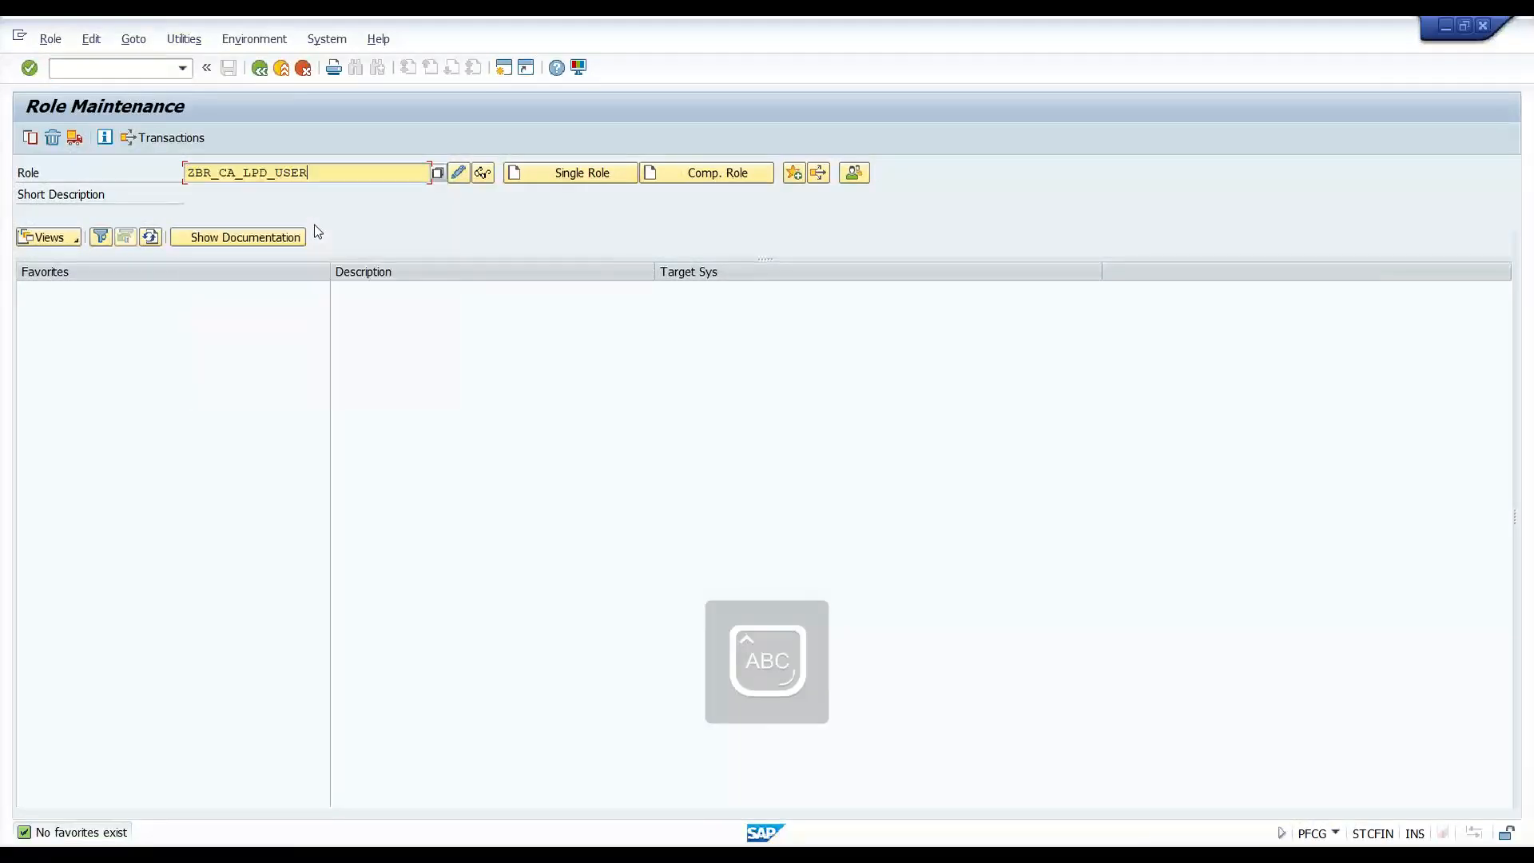
pyautogui.click(550, 176)
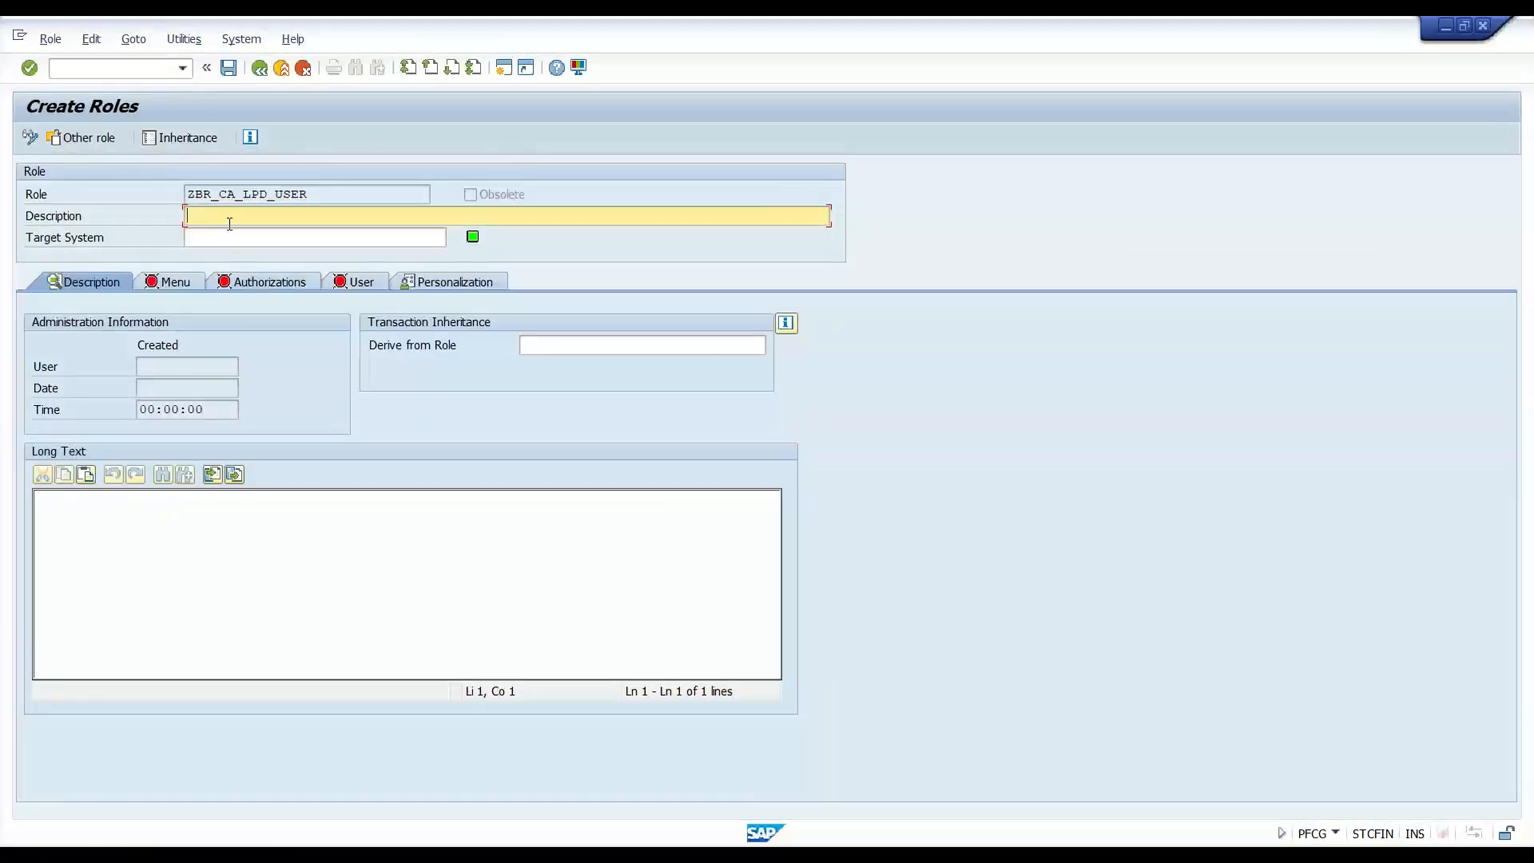
# - Describe the role as 'User role for FIori Launchpad' and save it when opening the Menu tab
pyautogui.press('capslock')
pyautogui.click(229, 224)
pyautogui.write('User role for FIori Launchpad')
pyautogui.press('Return')
pyautogui.click(178, 284)
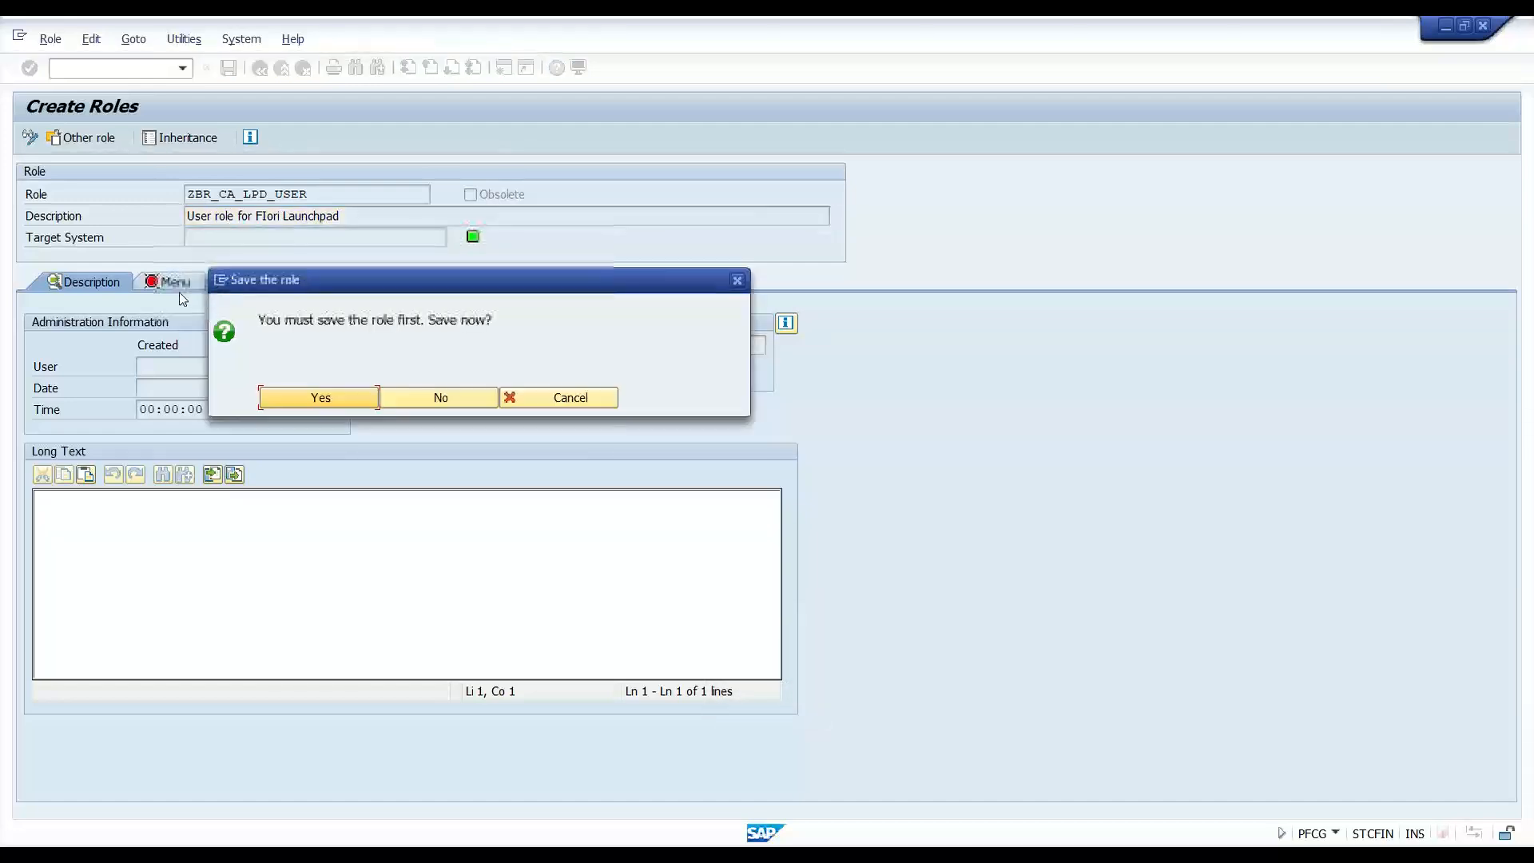
pyautogui.click(343, 396)
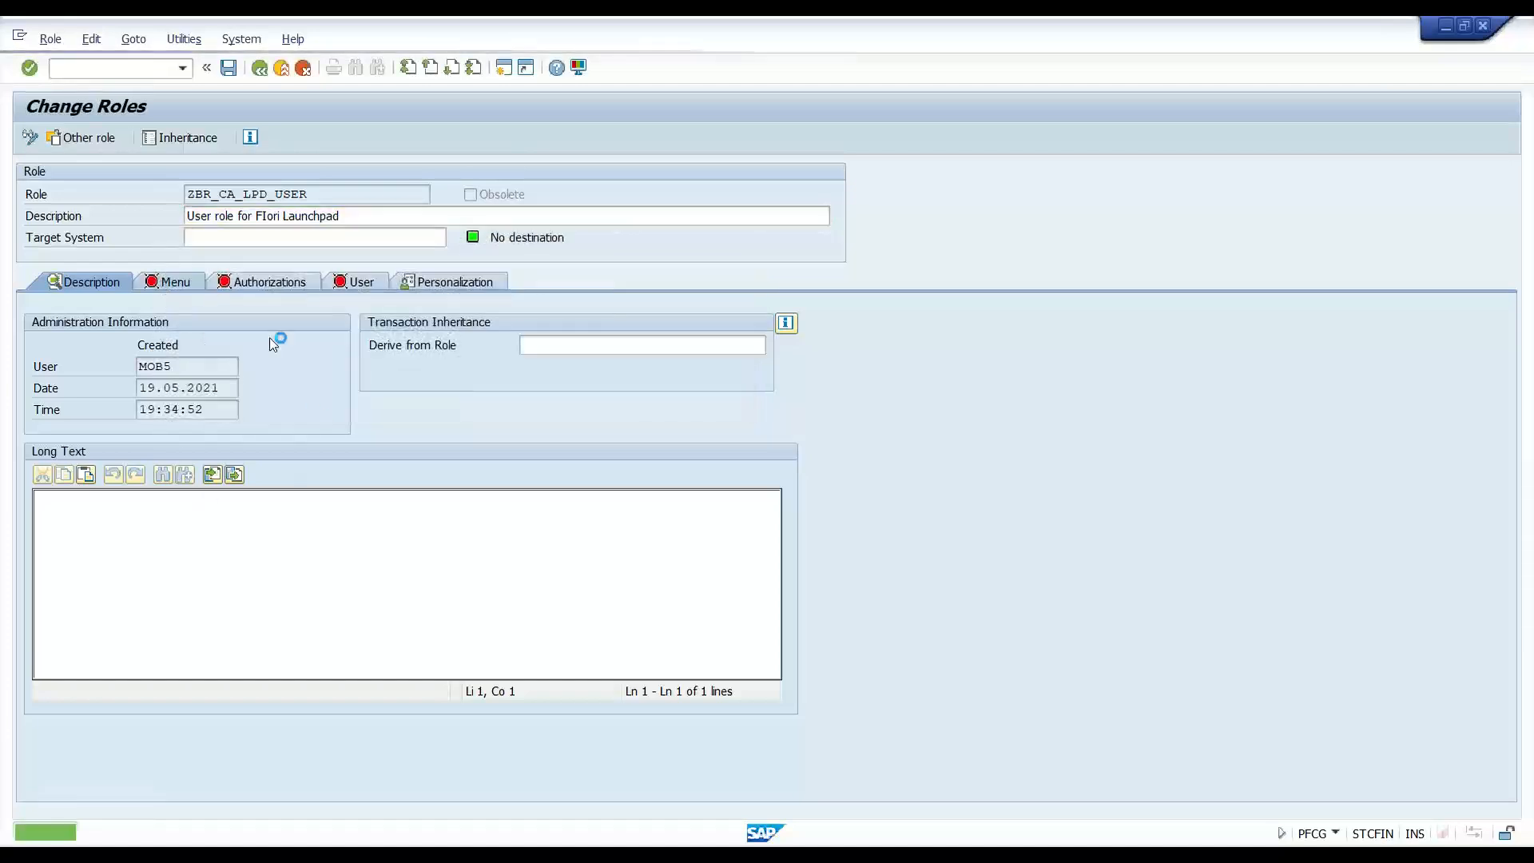
pyautogui.click(120, 384)
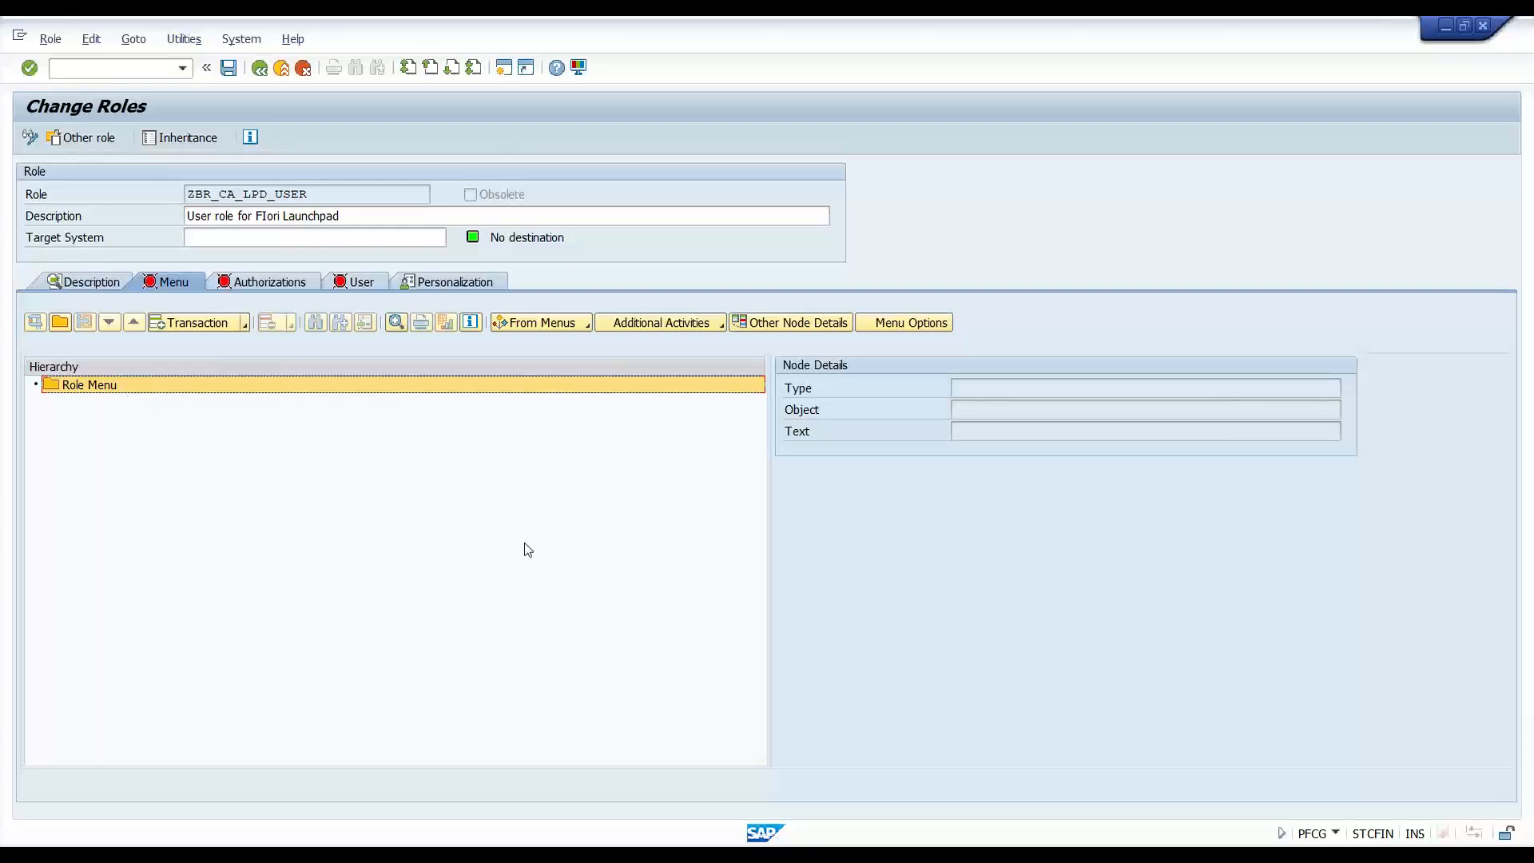
pyautogui.click(515, 856)
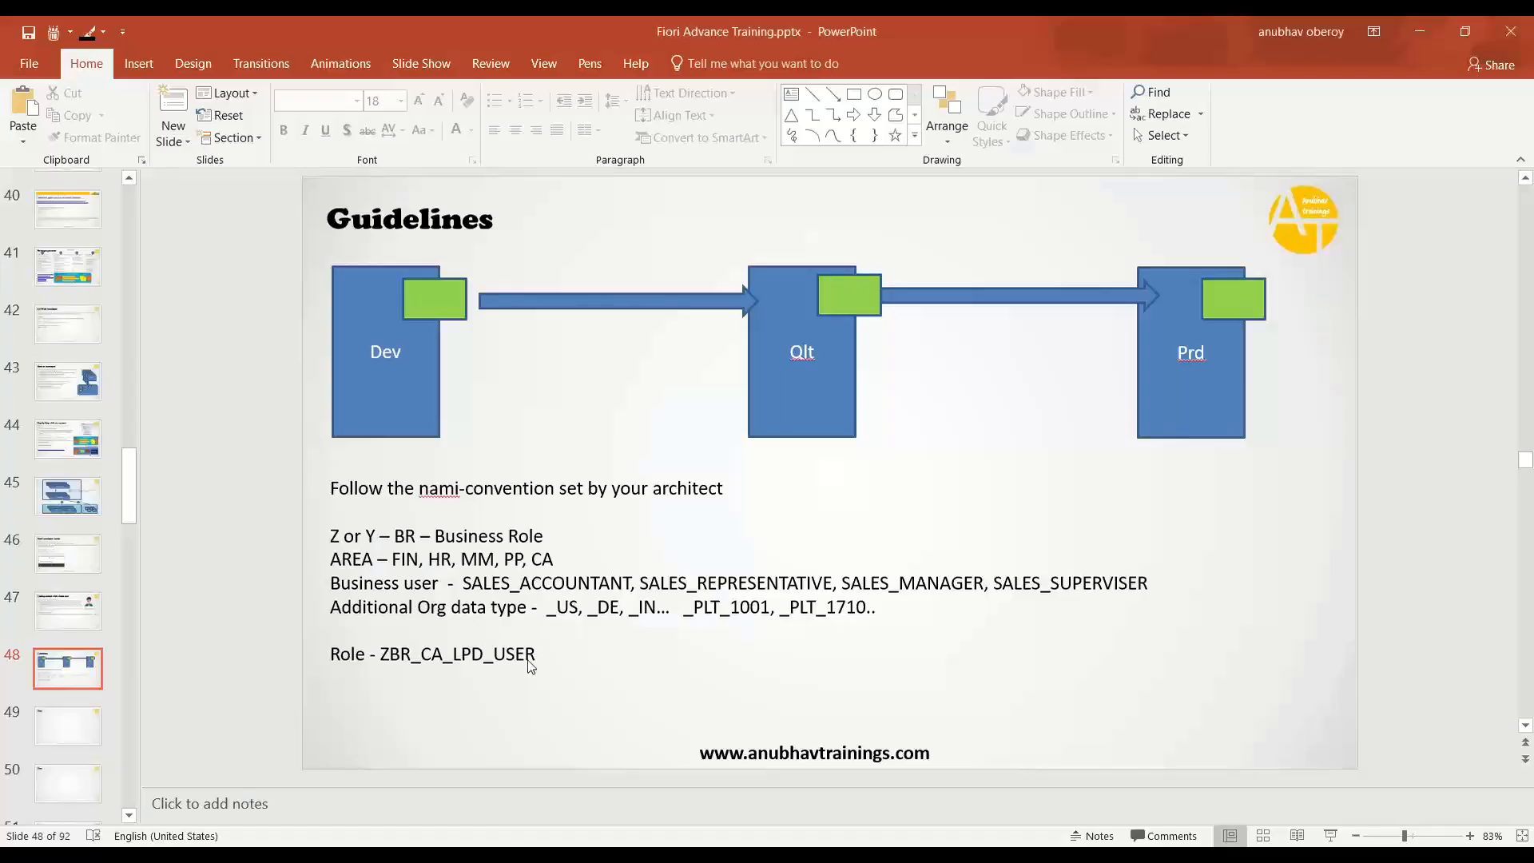
# - On slide 47, add point 6 'Any Service has 2 parts, 1. metadata 2. content'
pyautogui.click(80, 616)
pyautogui.click(653, 439)
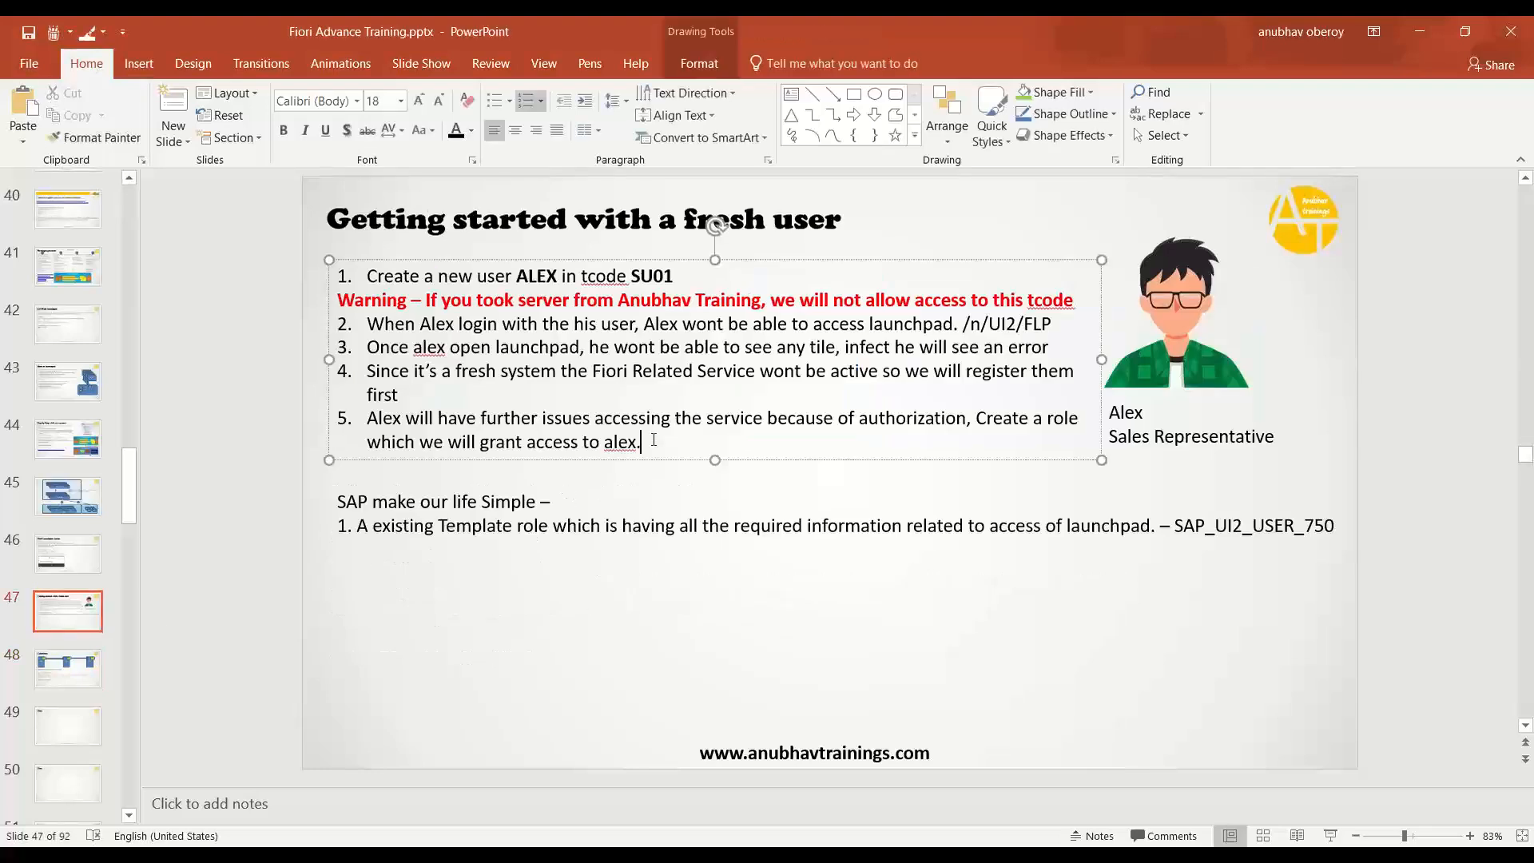
pyautogui.press('Return')
pyautogui.write('Any Servic')
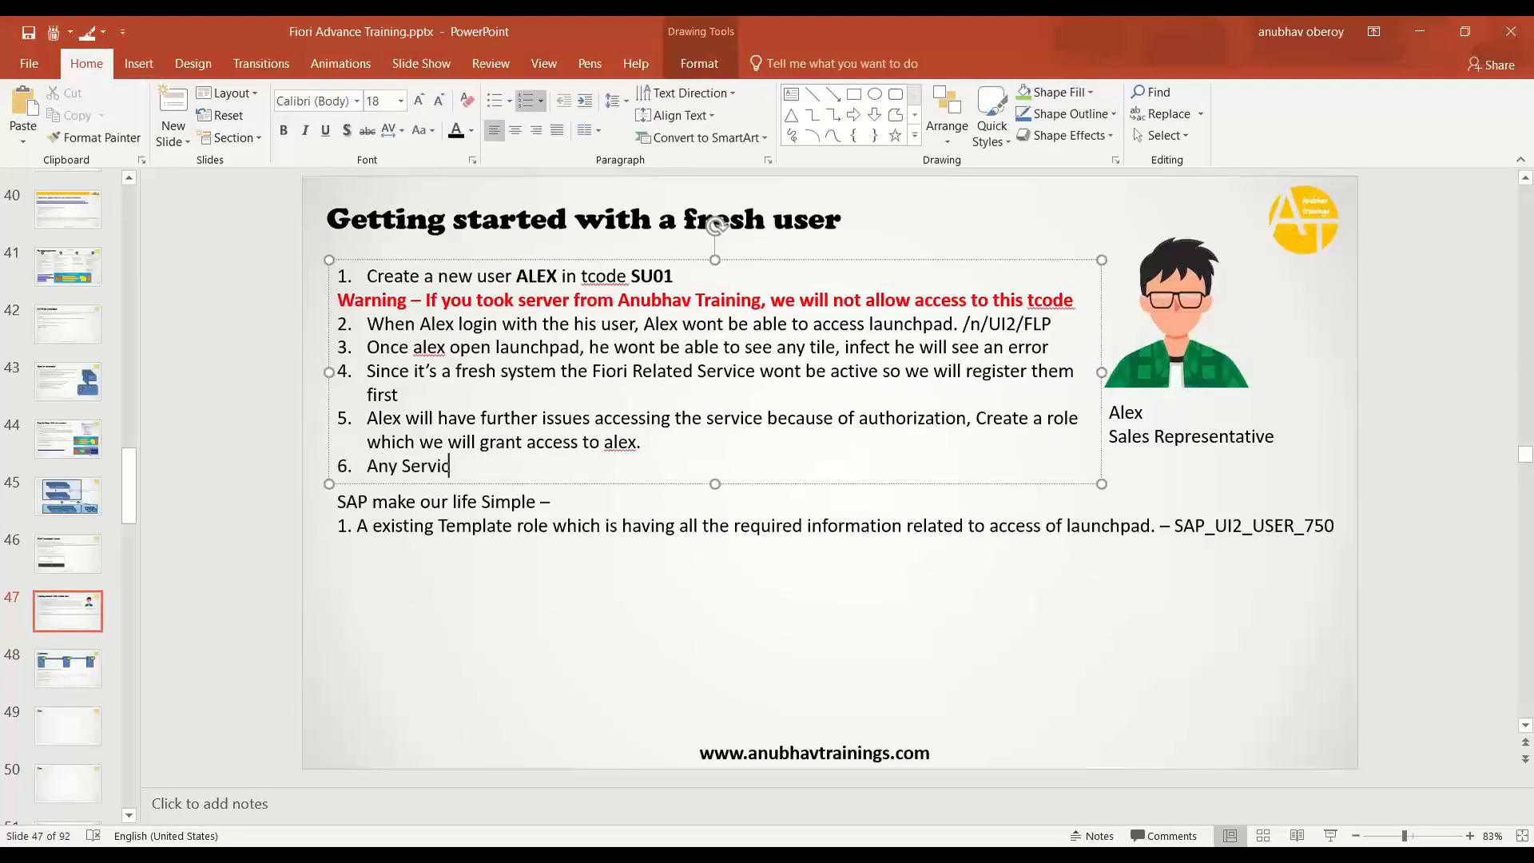
pyautogui.write('e has 2 parts, 1. metad')
pyautogui.press('BackSpace')
pyautogui.write('adata')
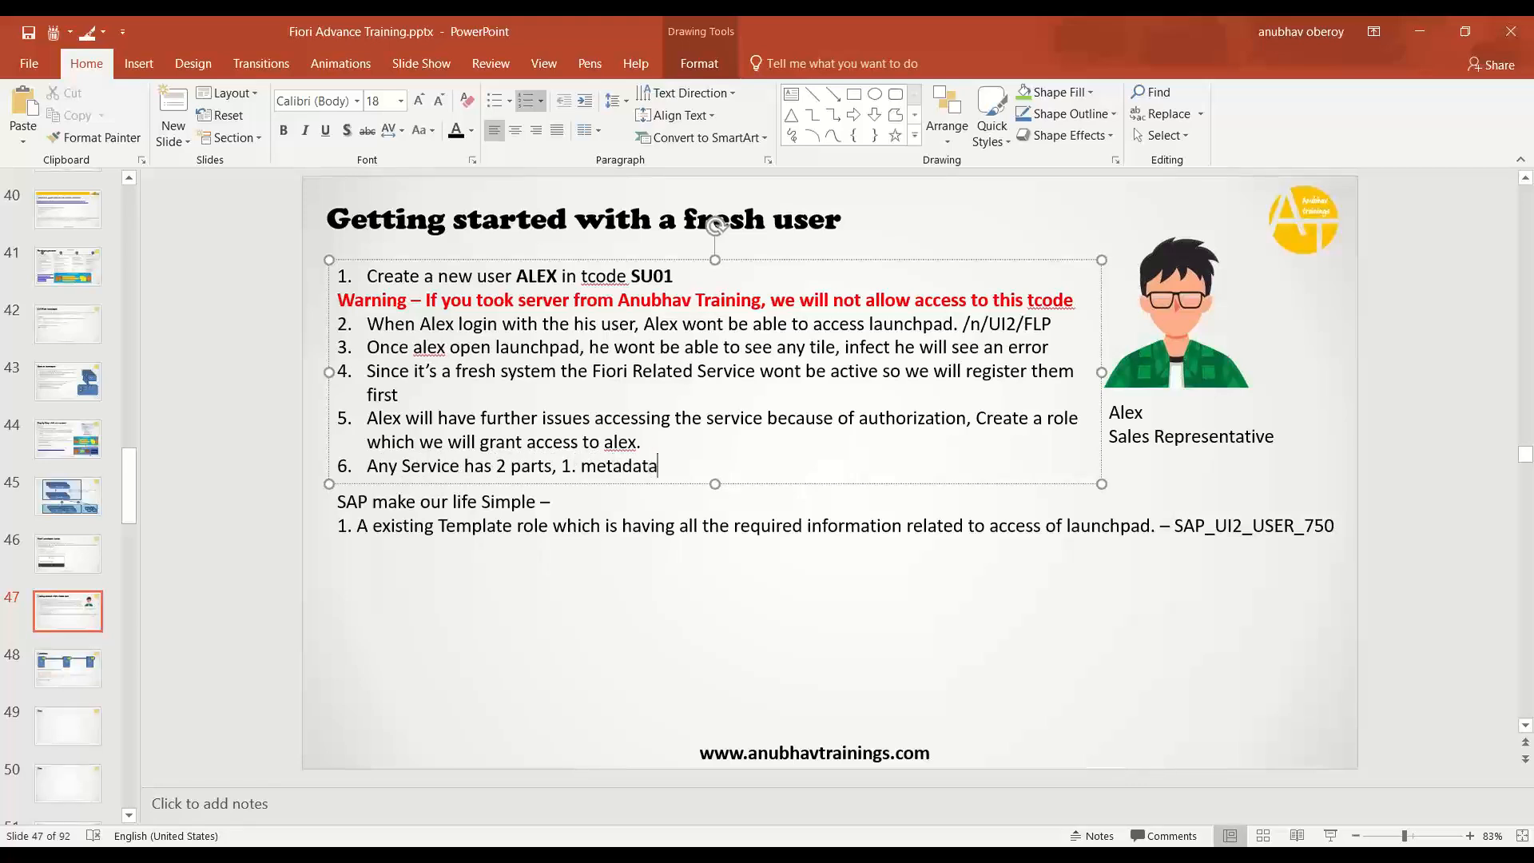
pyautogui.write('  2.')
pyautogui.write(' content')
# - Label the two parts IWSV and IWSG, then select the role's Role Menu folder in SAP
pyautogui.write('IWSV')
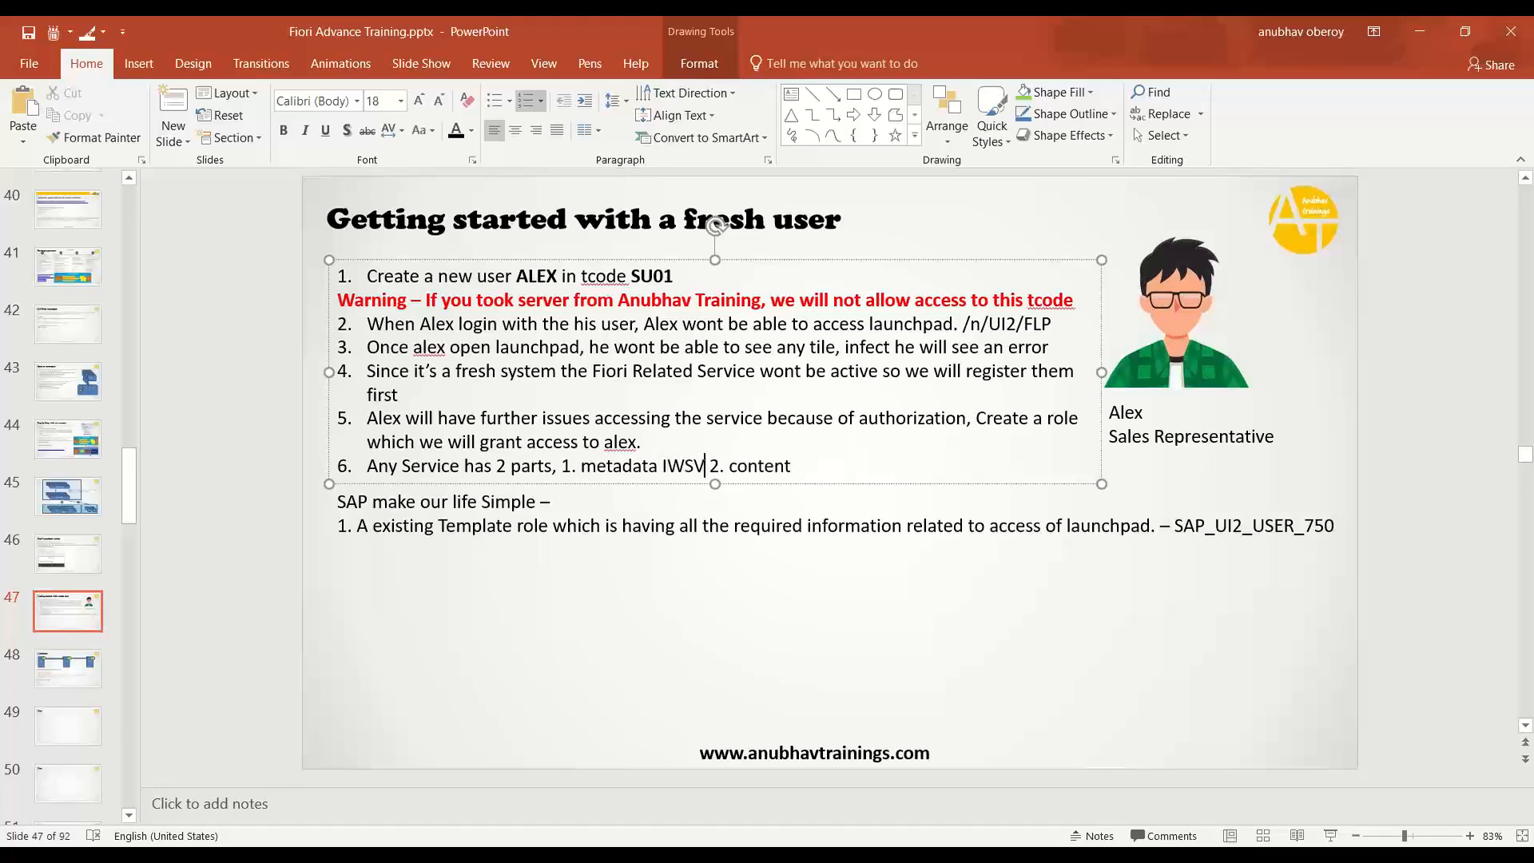
pyautogui.click(792, 466)
pyautogui.write('IWSG')
pyautogui.doubleClick(675, 466)
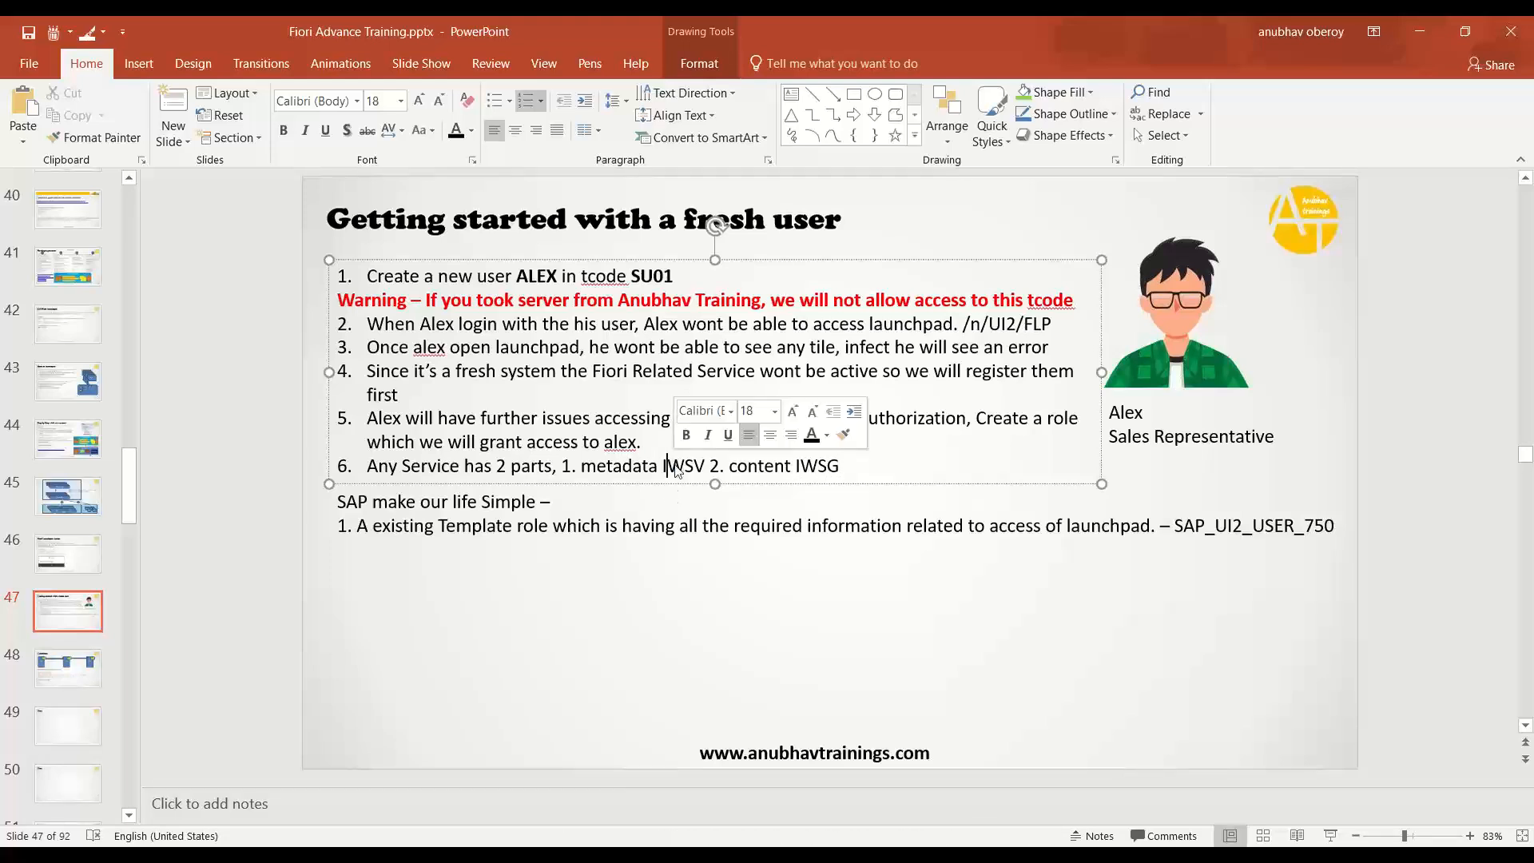
pyautogui.doubleClick(831, 466)
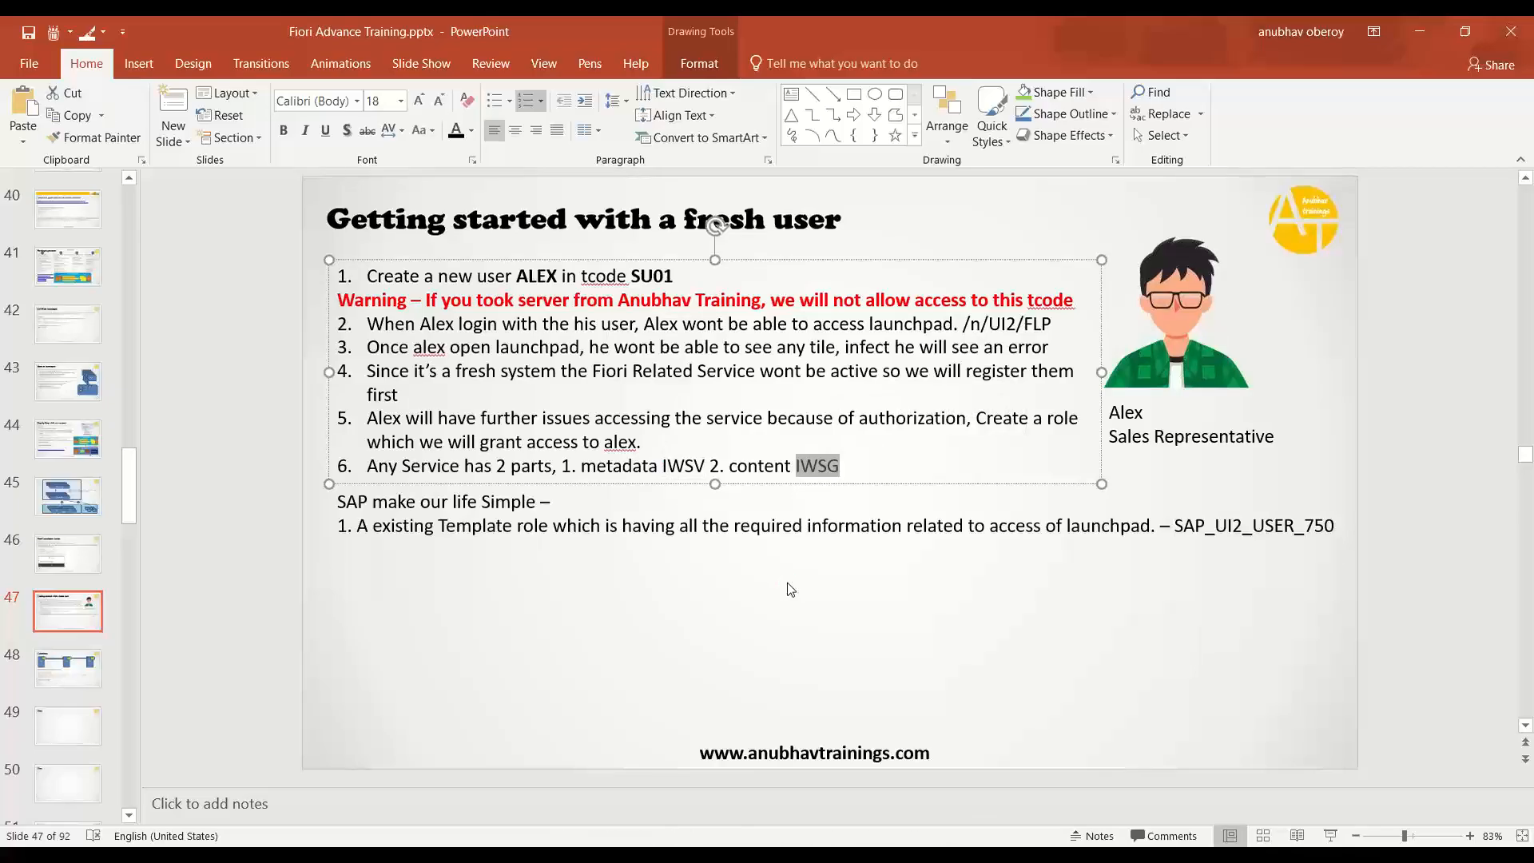
pyautogui.hotkey('alt', 'Tab')
pyautogui.click(310, 385)
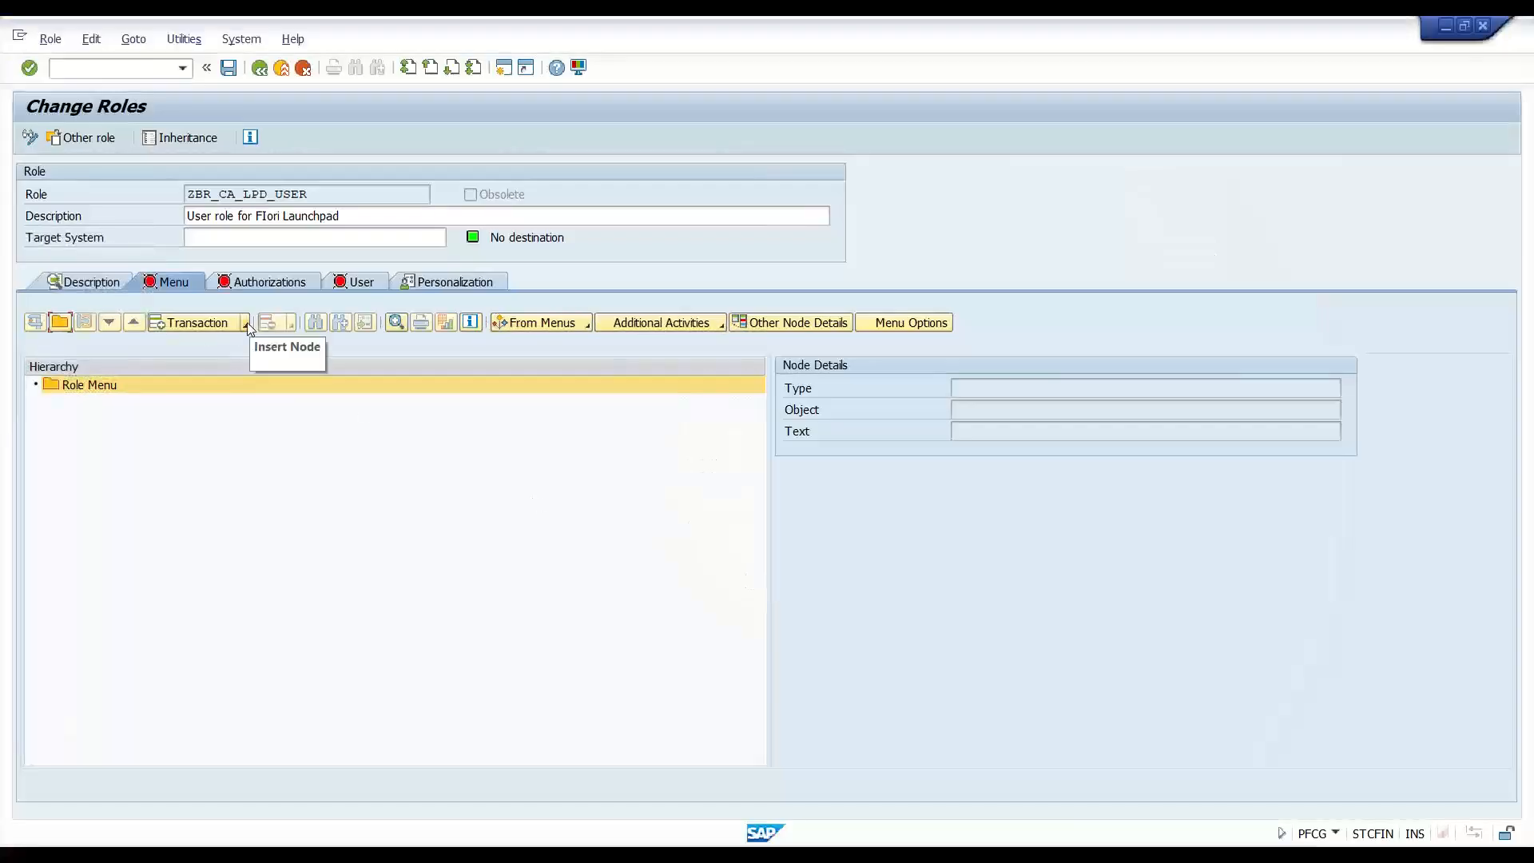
# - Insert an 'SAP Gateway: Service Groups Metadata' authorization default and pick ZINTEROP_0001
pyautogui.click(246, 324)
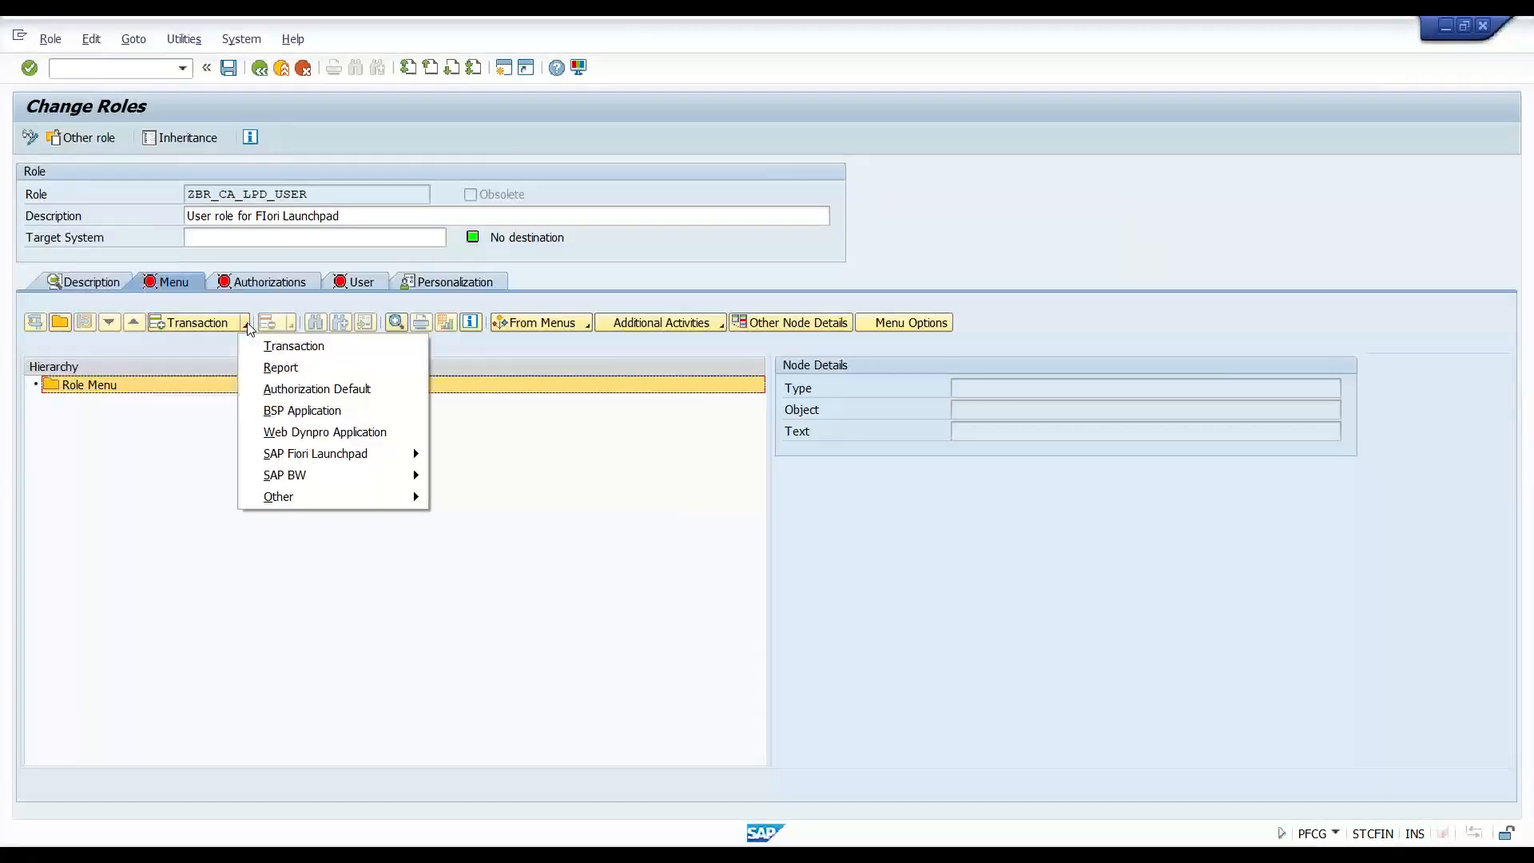
pyautogui.click(329, 396)
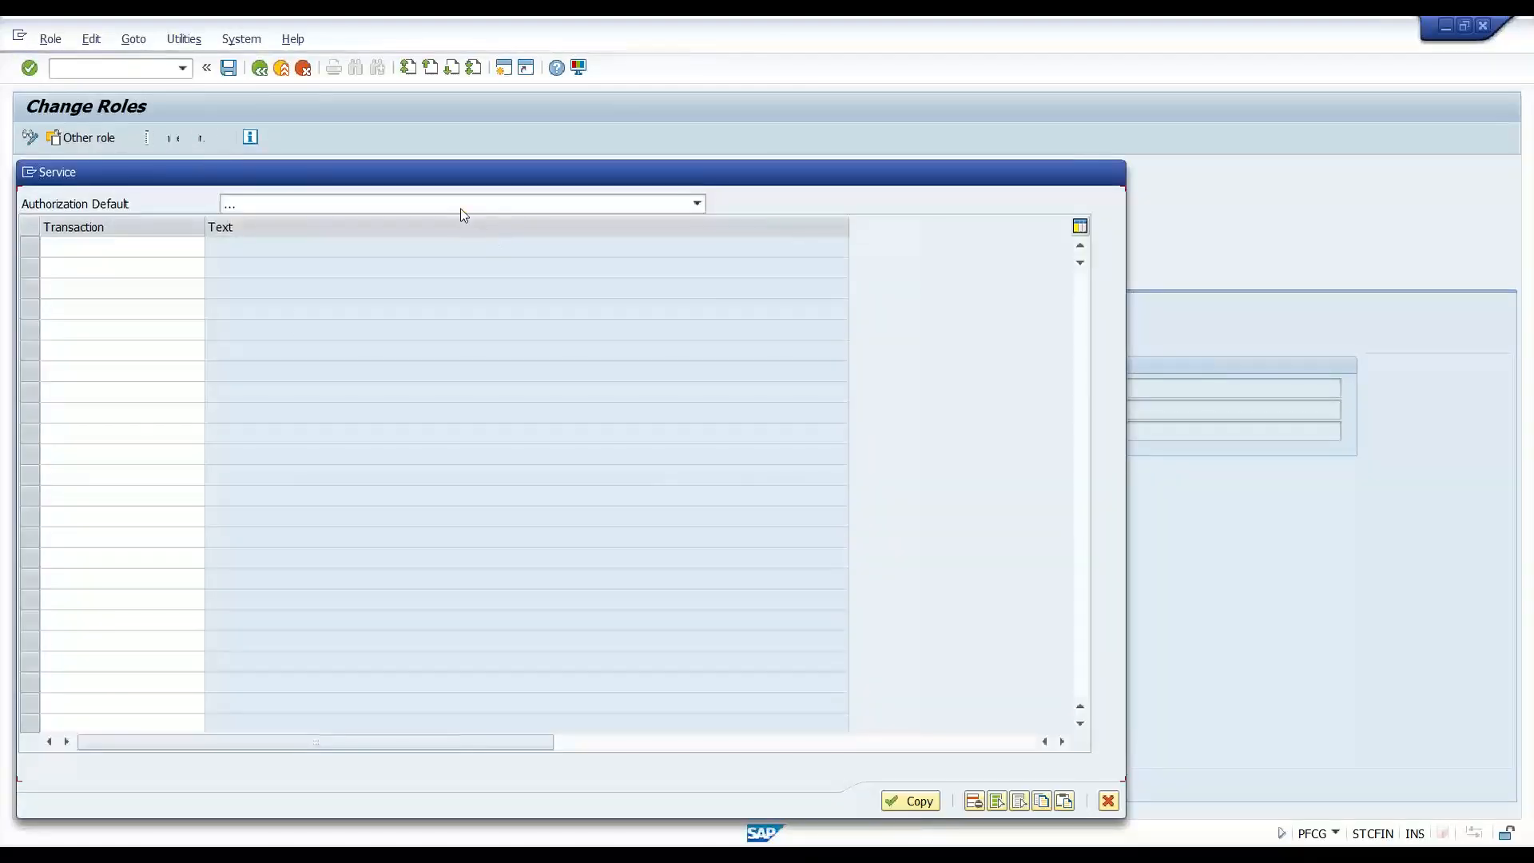
pyautogui.click(459, 206)
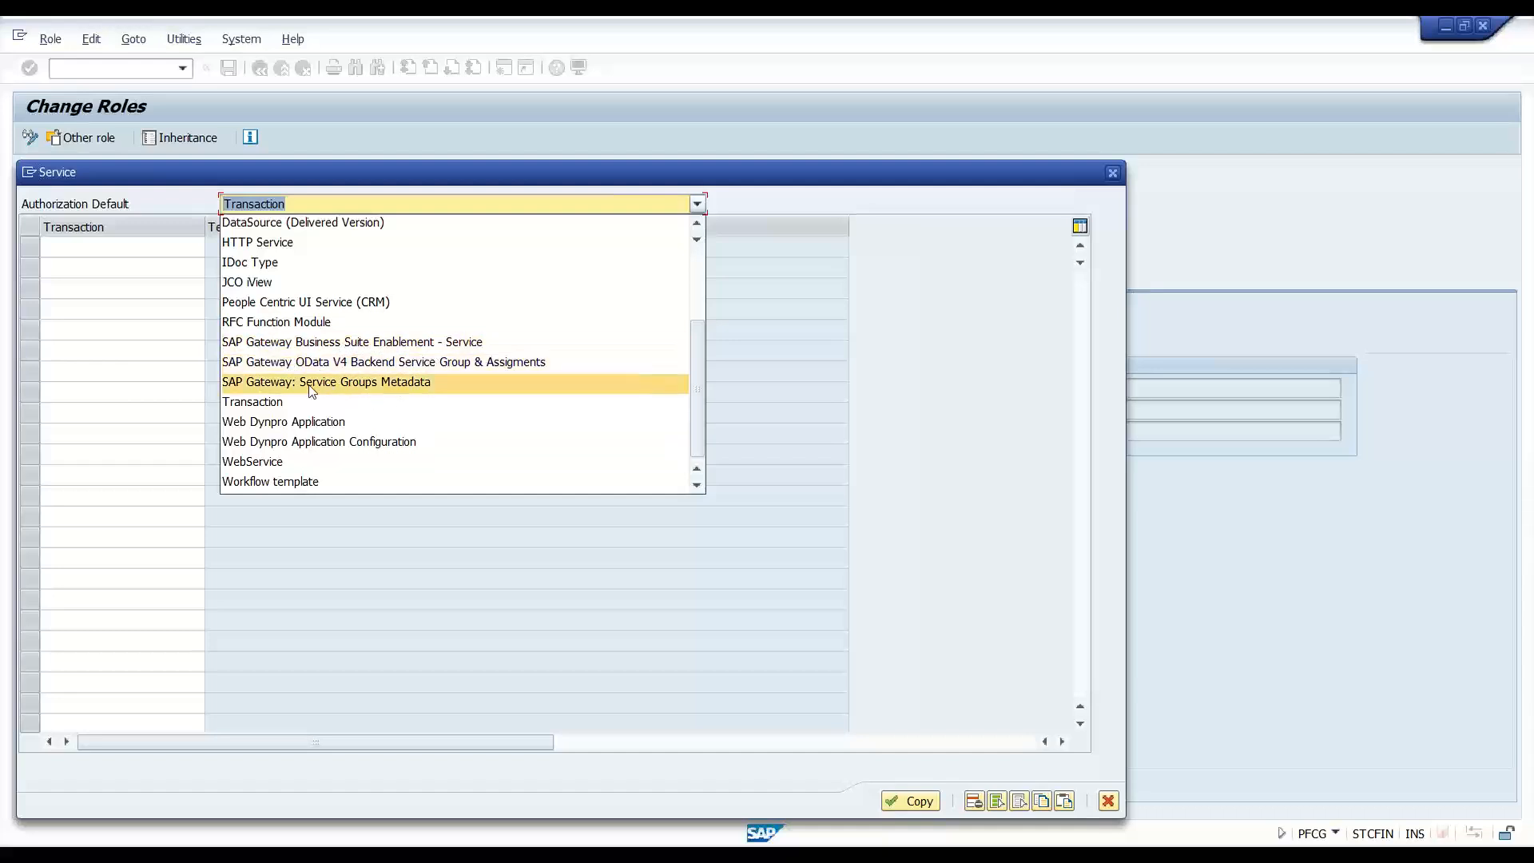
pyautogui.click(372, 384)
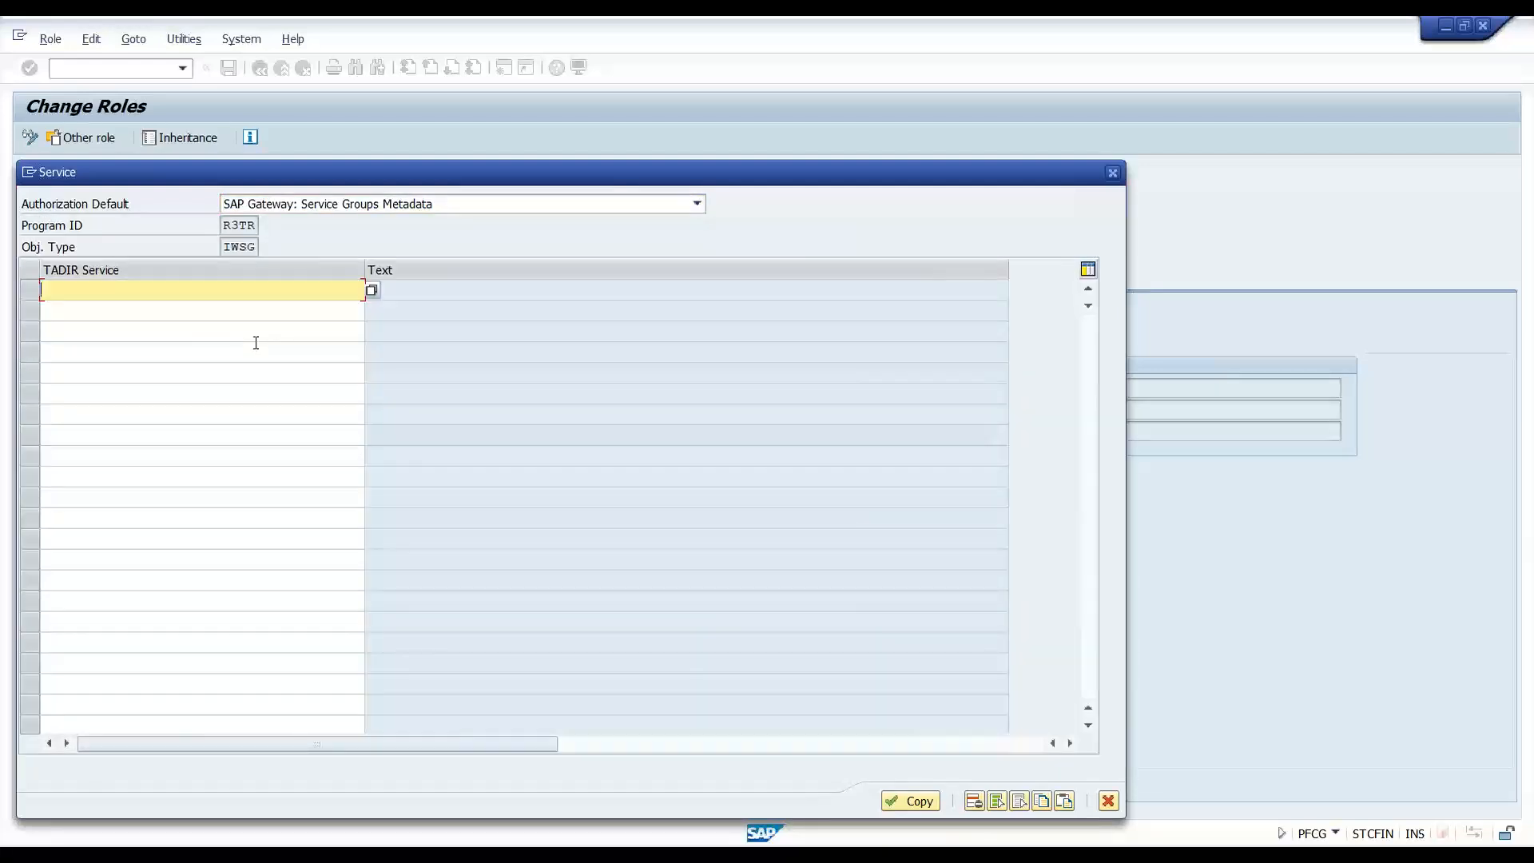
pyautogui.write('INTEROP*')
pyautogui.press('F4')
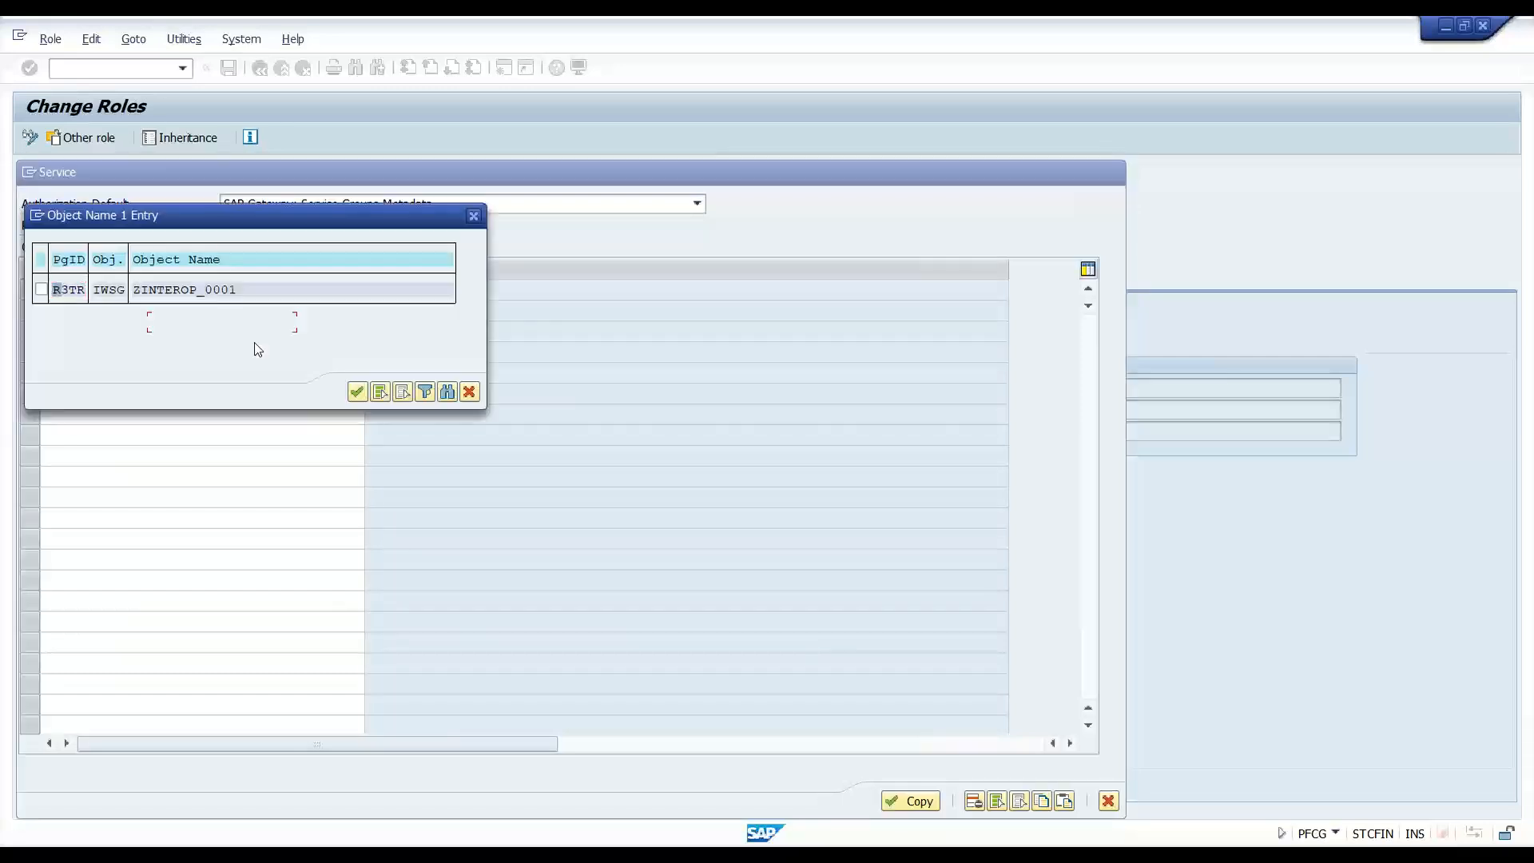
pyautogui.click(41, 289)
pyautogui.click(357, 392)
# - Add ZPAGE_BUILDER_PERS_0001 as the second service group and copy both into the role menu
pyautogui.click(112, 311)
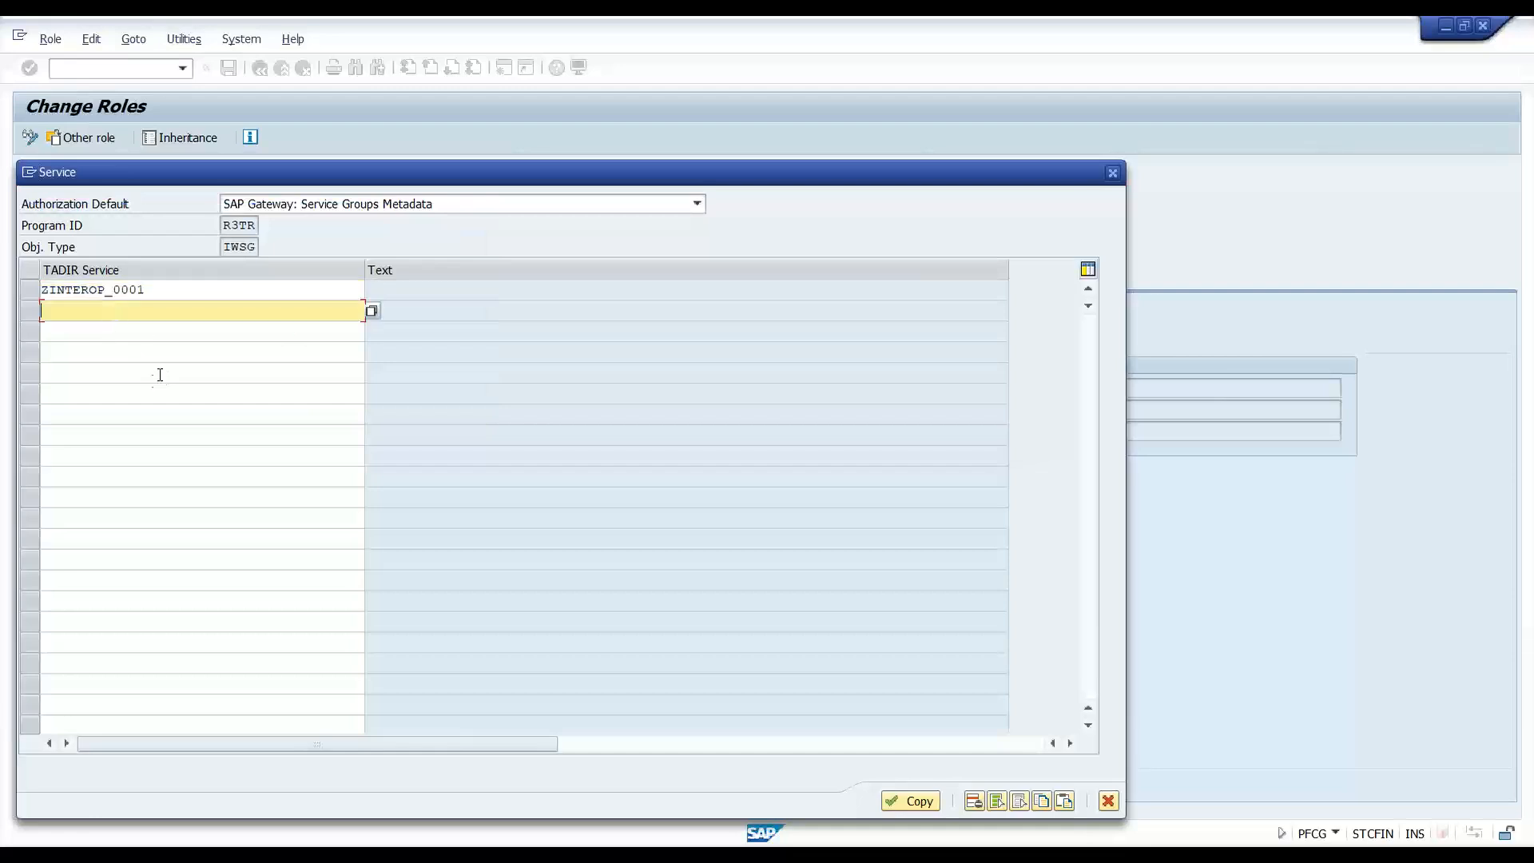
pyautogui.write('*PAGE*')
pyautogui.press('F4')
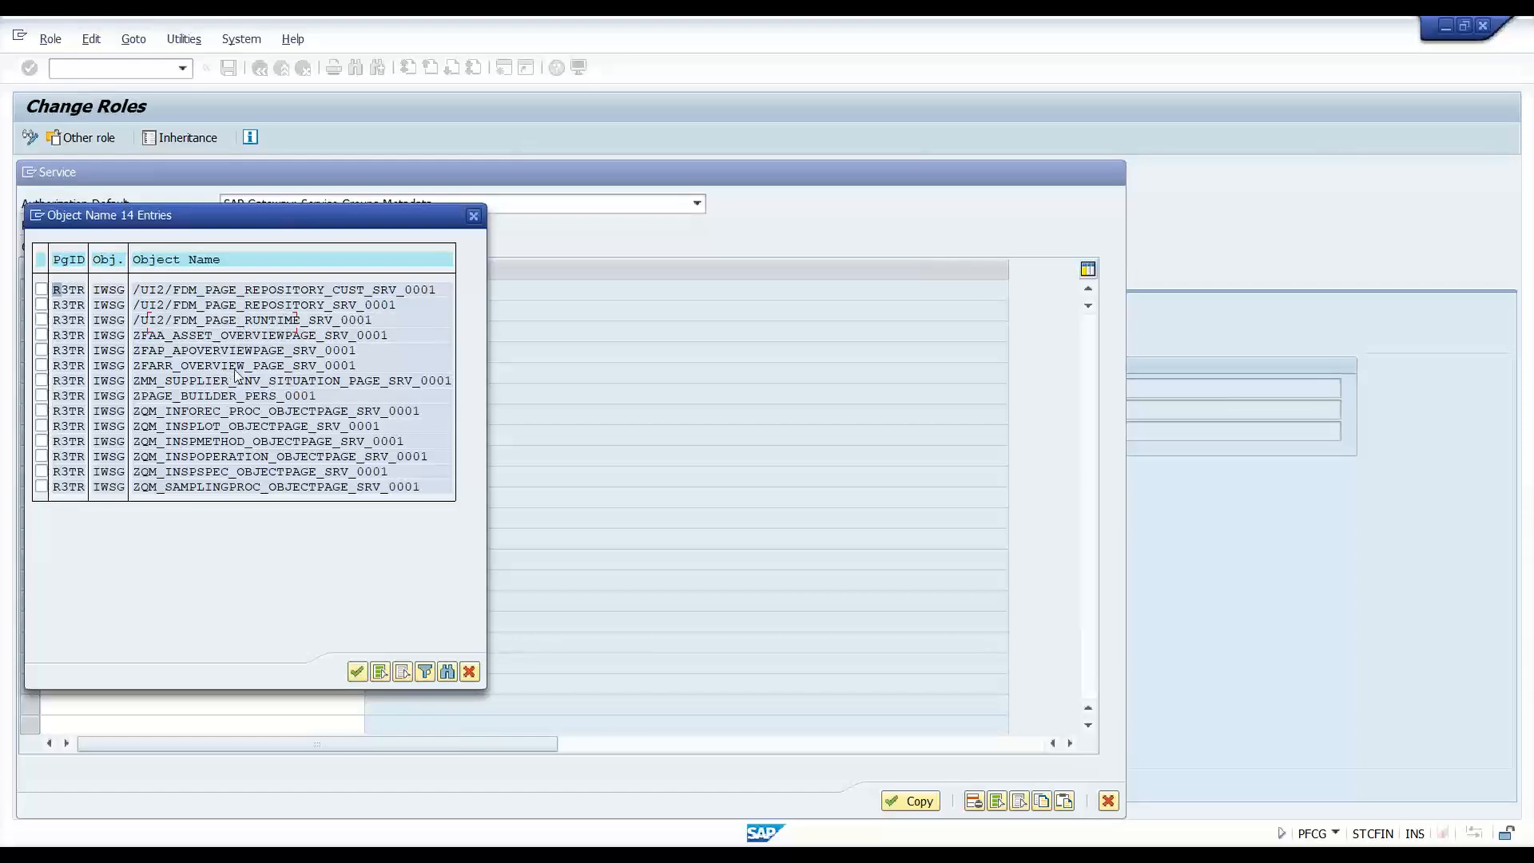
pyautogui.click(194, 396)
pyautogui.click(41, 395)
pyautogui.click(358, 671)
pyautogui.click(216, 299)
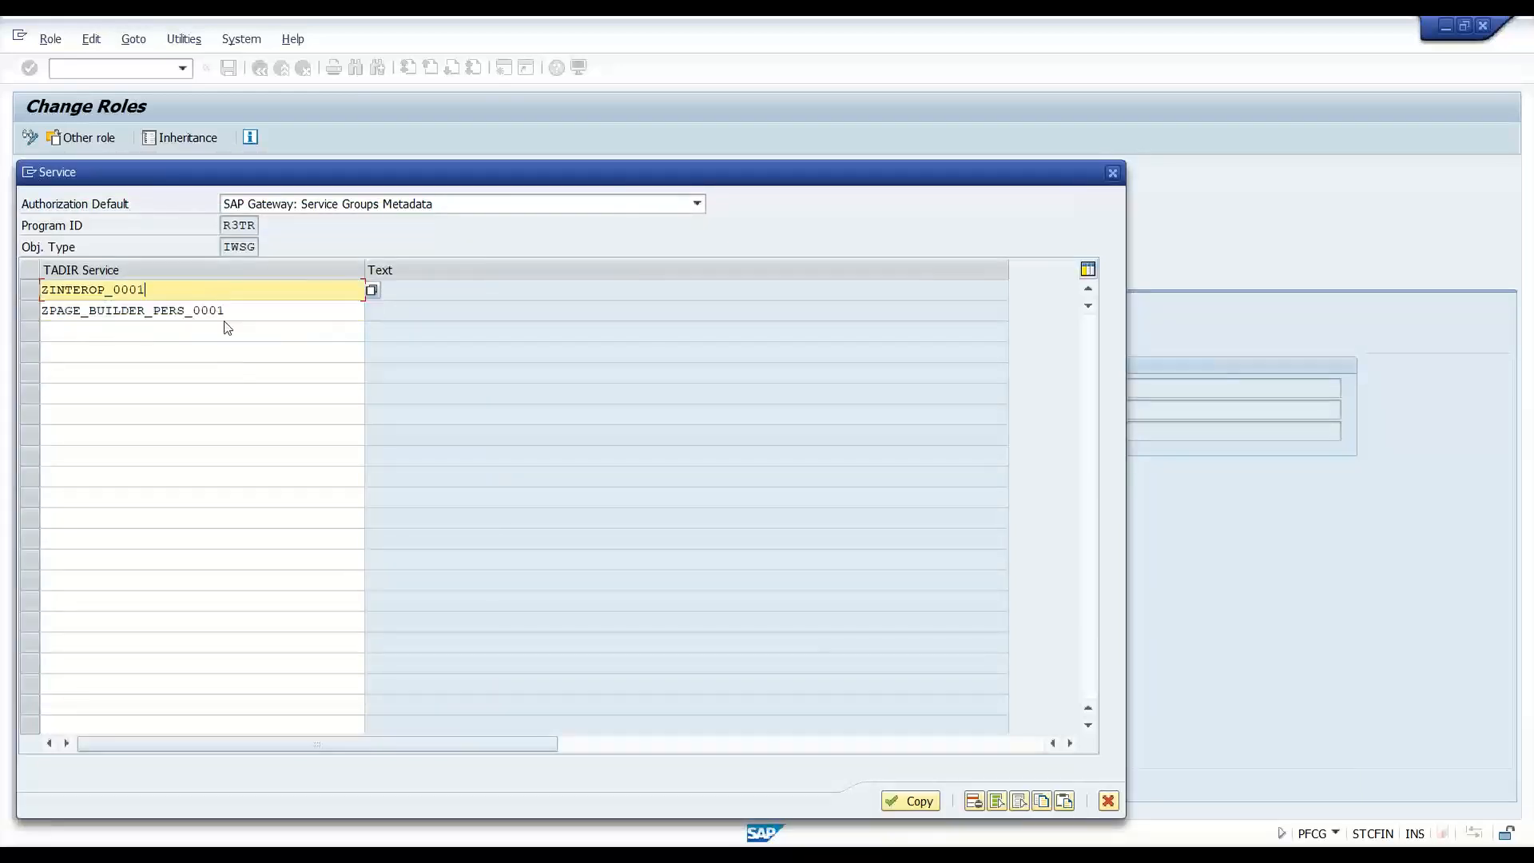
pyautogui.click(901, 804)
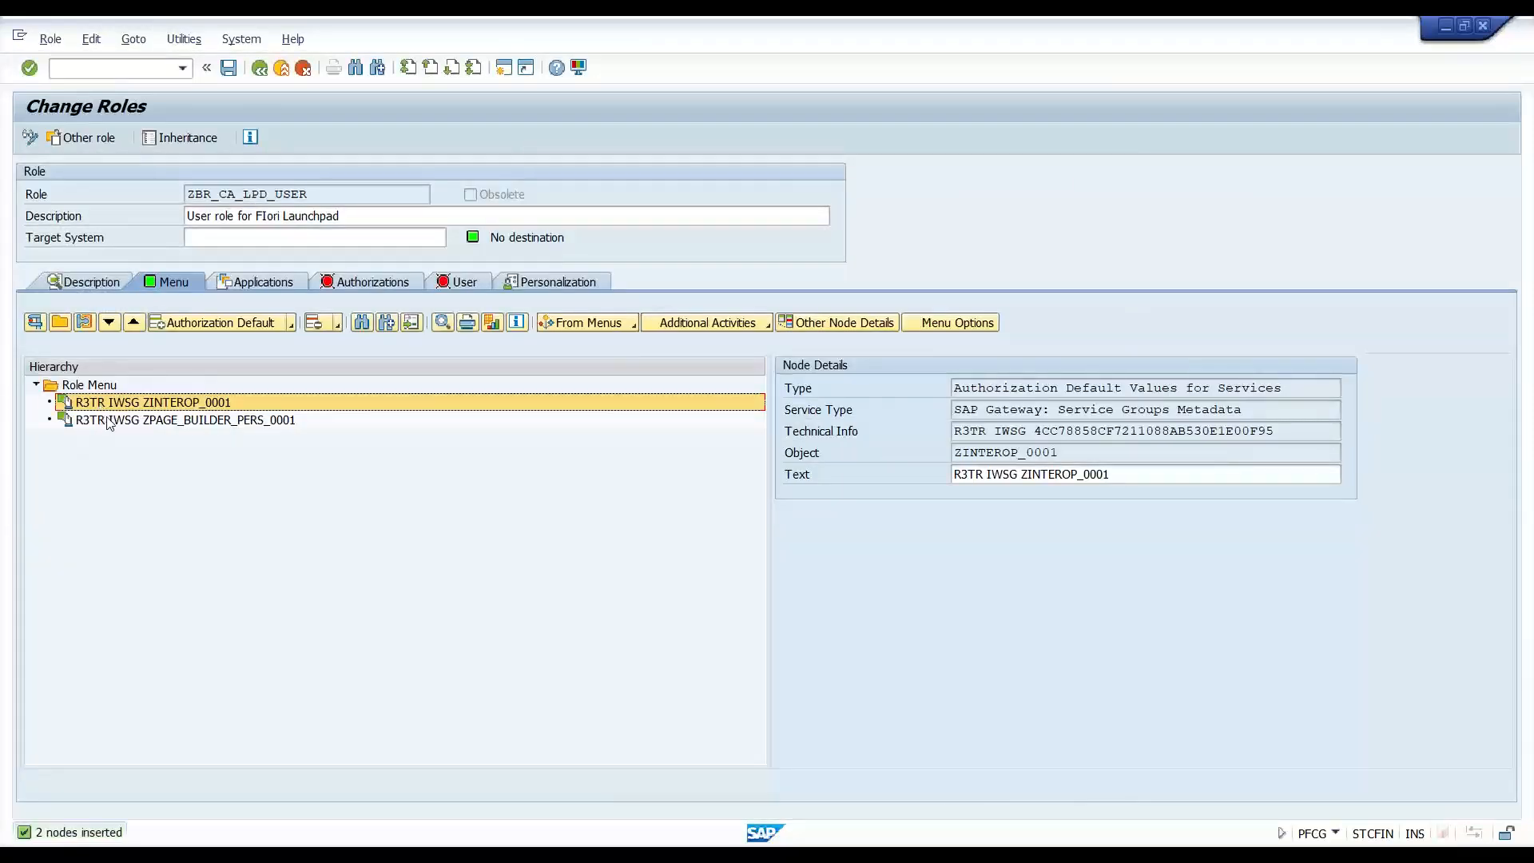
pyautogui.moveTo(1251, 413); pyautogui.dragTo(949, 411)
pyautogui.click(423, 438)
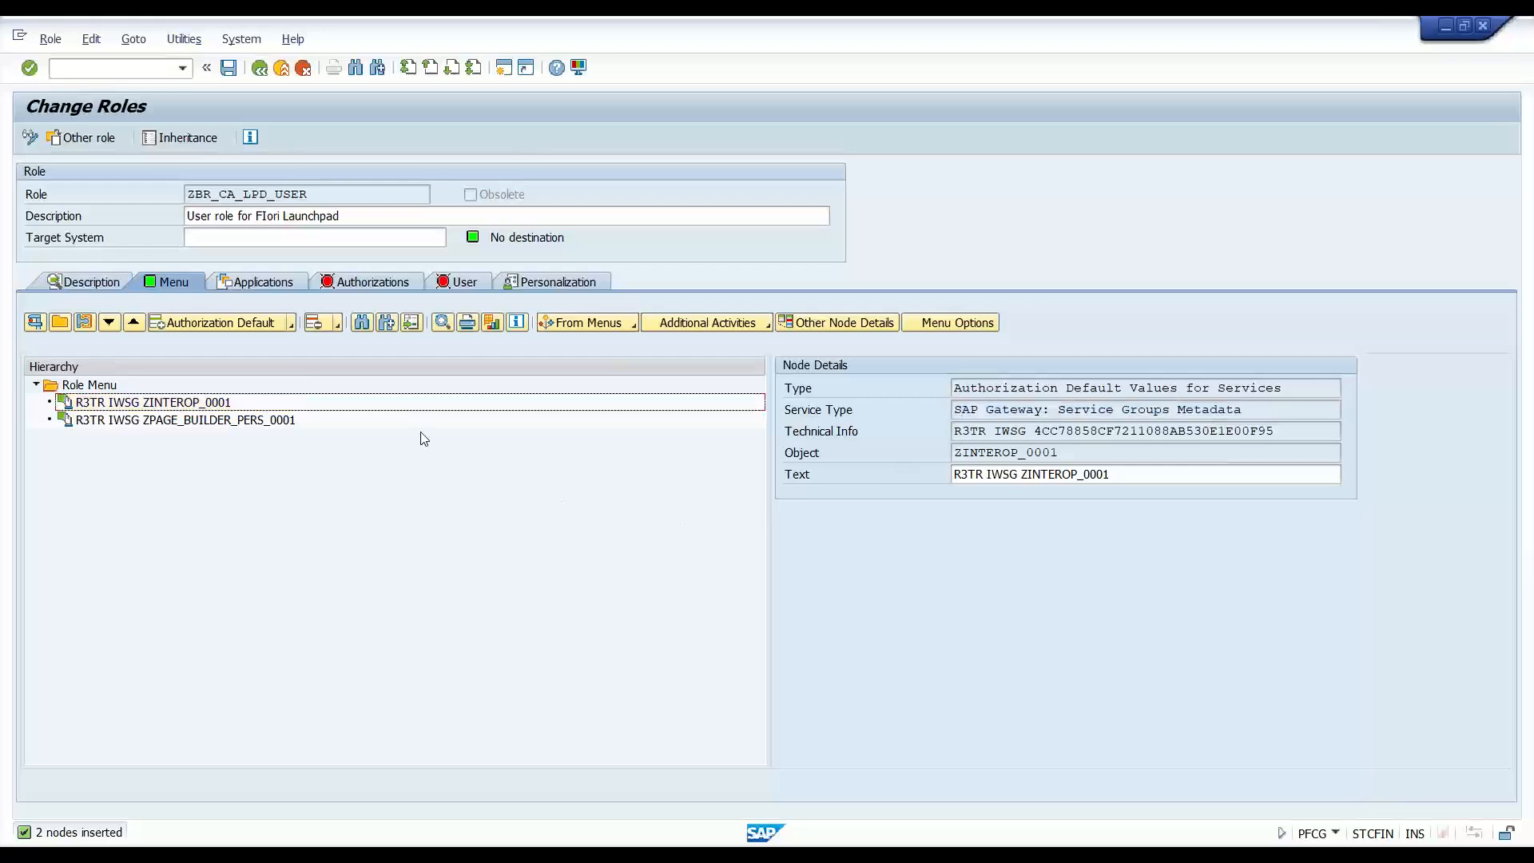
# - Insert an 'SAP Gateway Business Suite Enablement - Service' default and pick /UI2/INTEROP
pyautogui.click(250, 326)
pyautogui.click(343, 210)
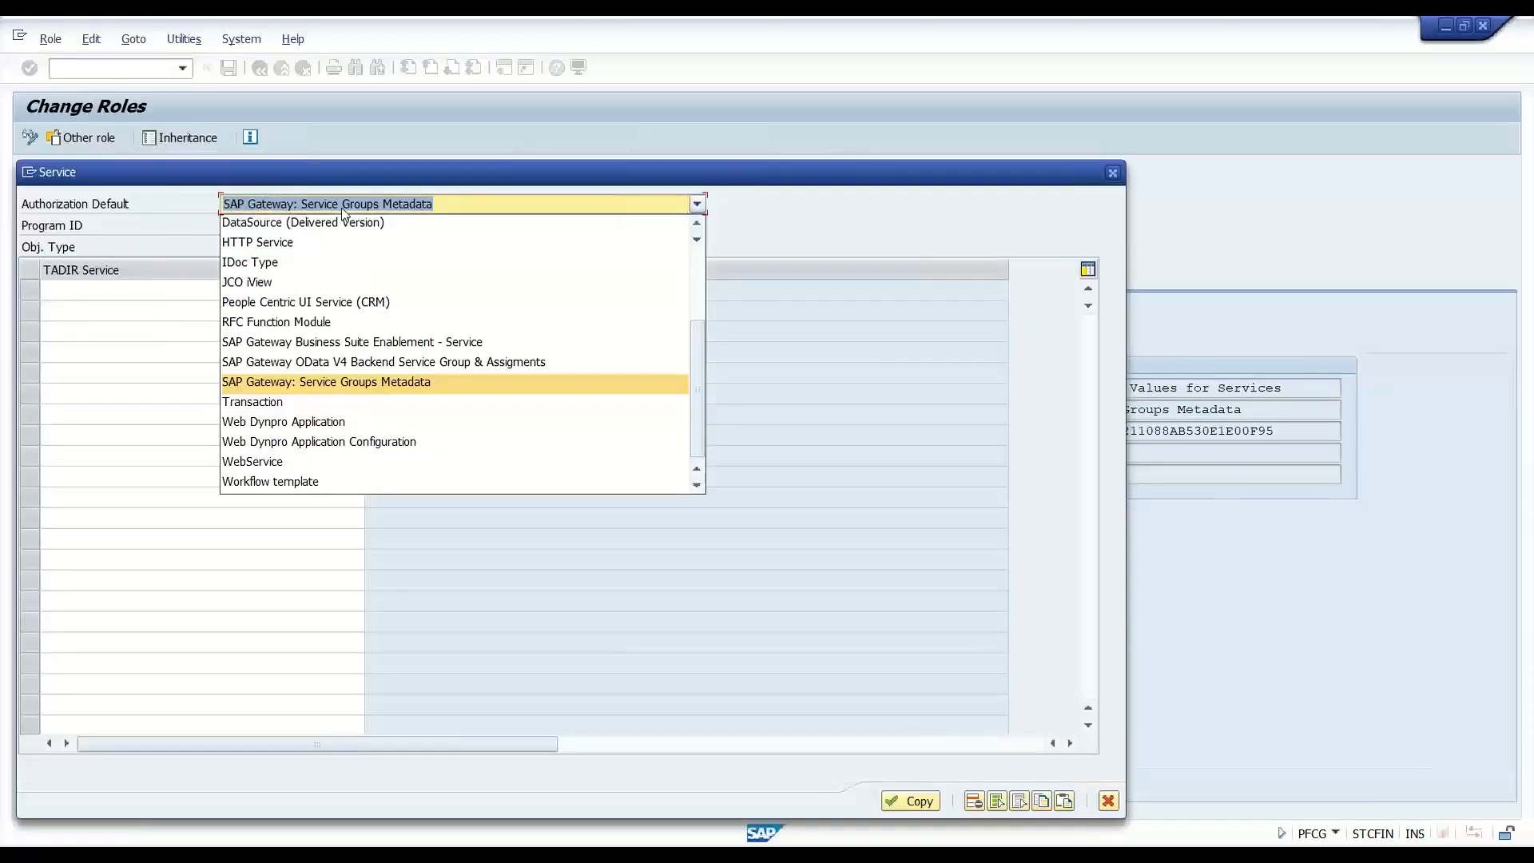
pyautogui.click(386, 343)
pyautogui.click(168, 289)
pyautogui.click(303, 293)
pyautogui.press('Down')
pyautogui.press('Down')
pyautogui.press('Down')
pyautogui.press('Down')
pyautogui.press('Return')
pyautogui.press('Return')
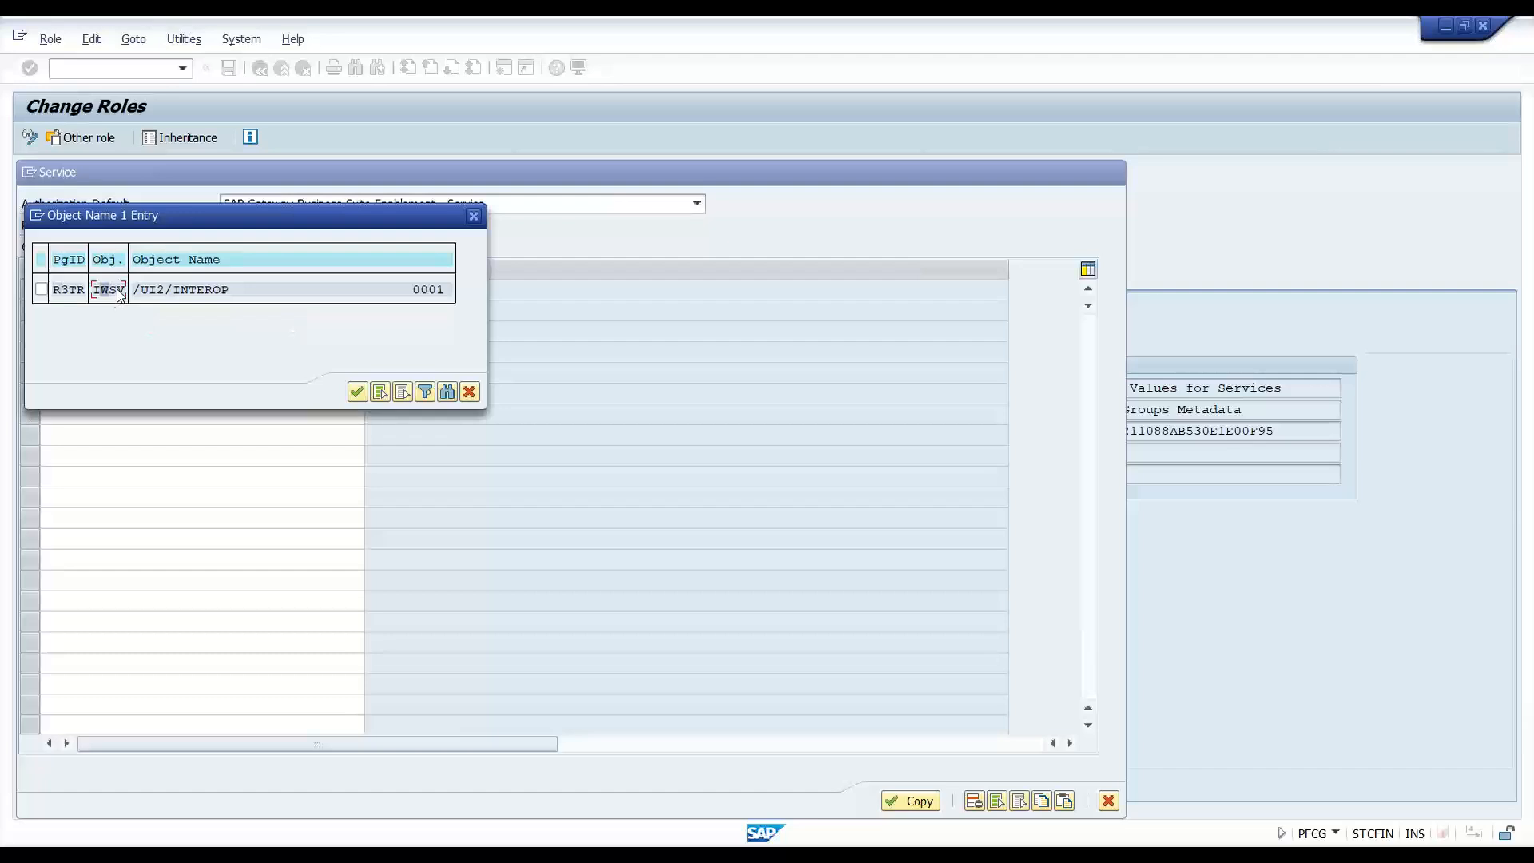
pyautogui.click(40, 289)
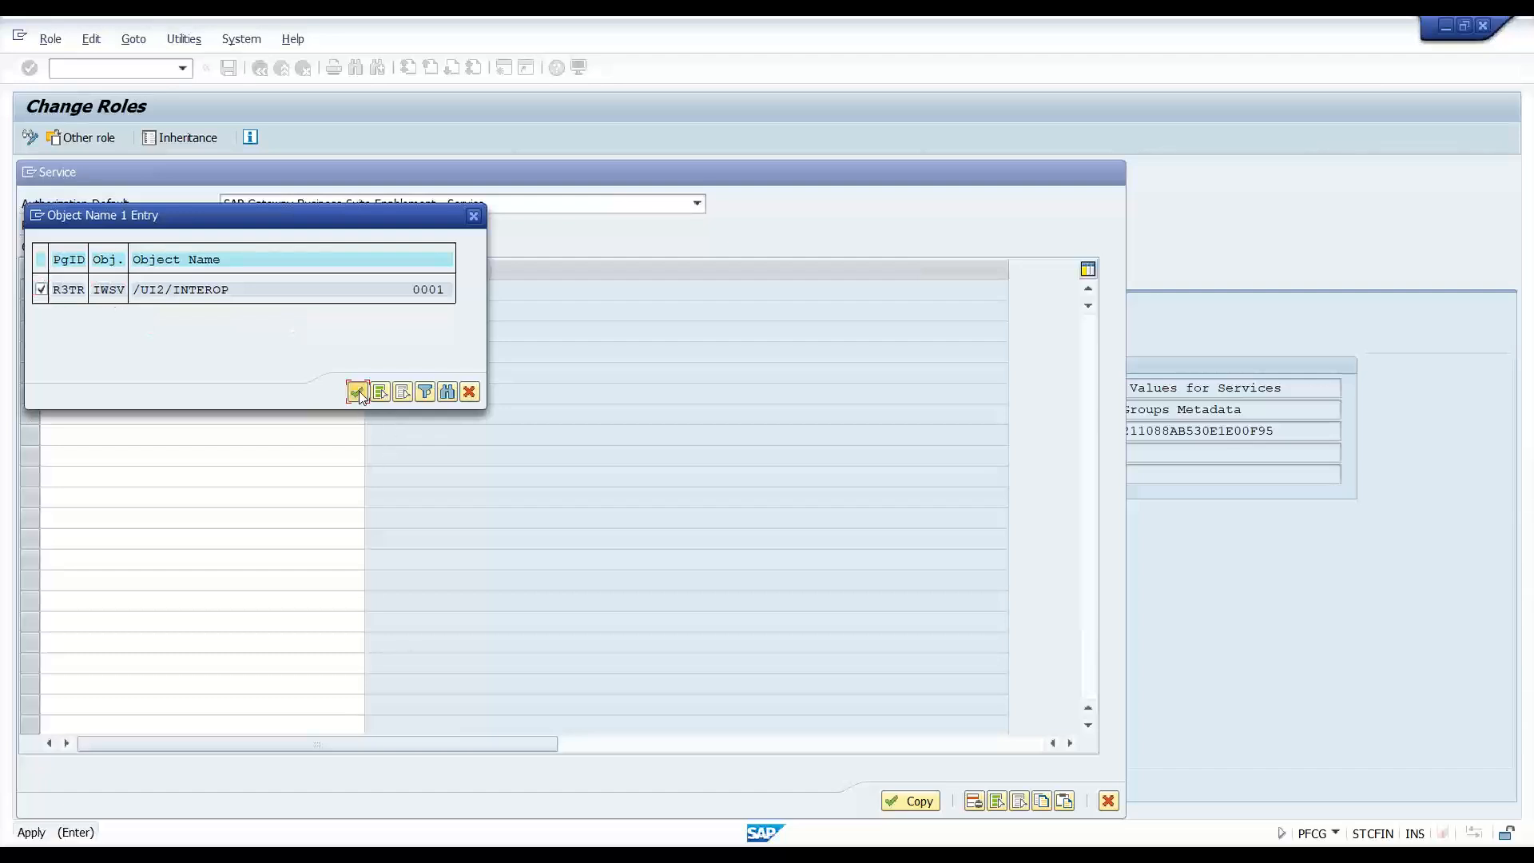
pyautogui.click(358, 392)
# - Add /UI2/PAGE_BUILDER_PERS as the second service and copy both into the role menu
pyautogui.click(180, 314)
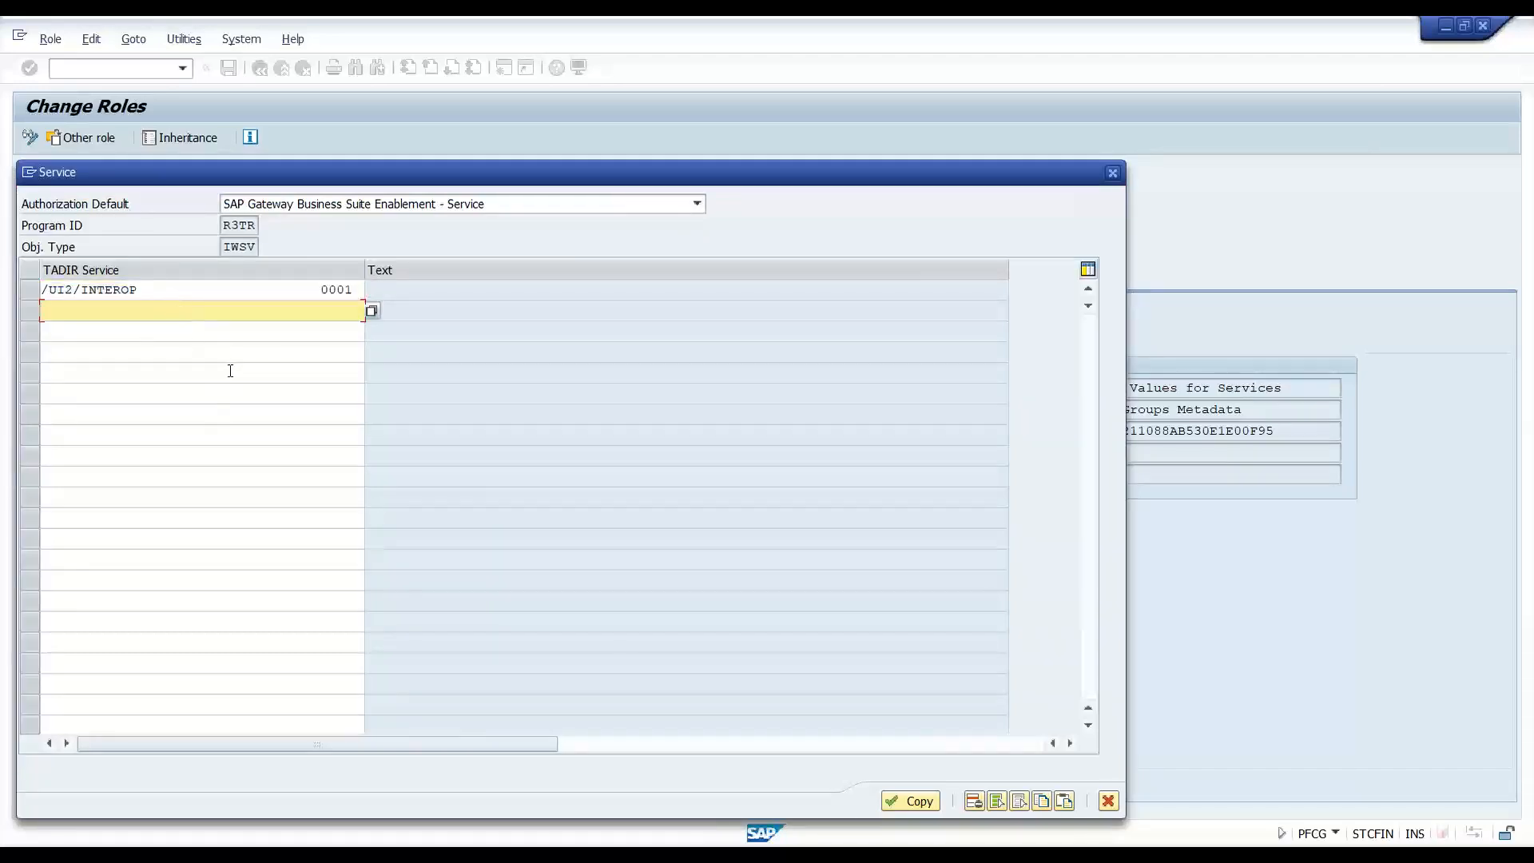
pyautogui.write('*')
pyautogui.press('Down')
pyautogui.press('Down')
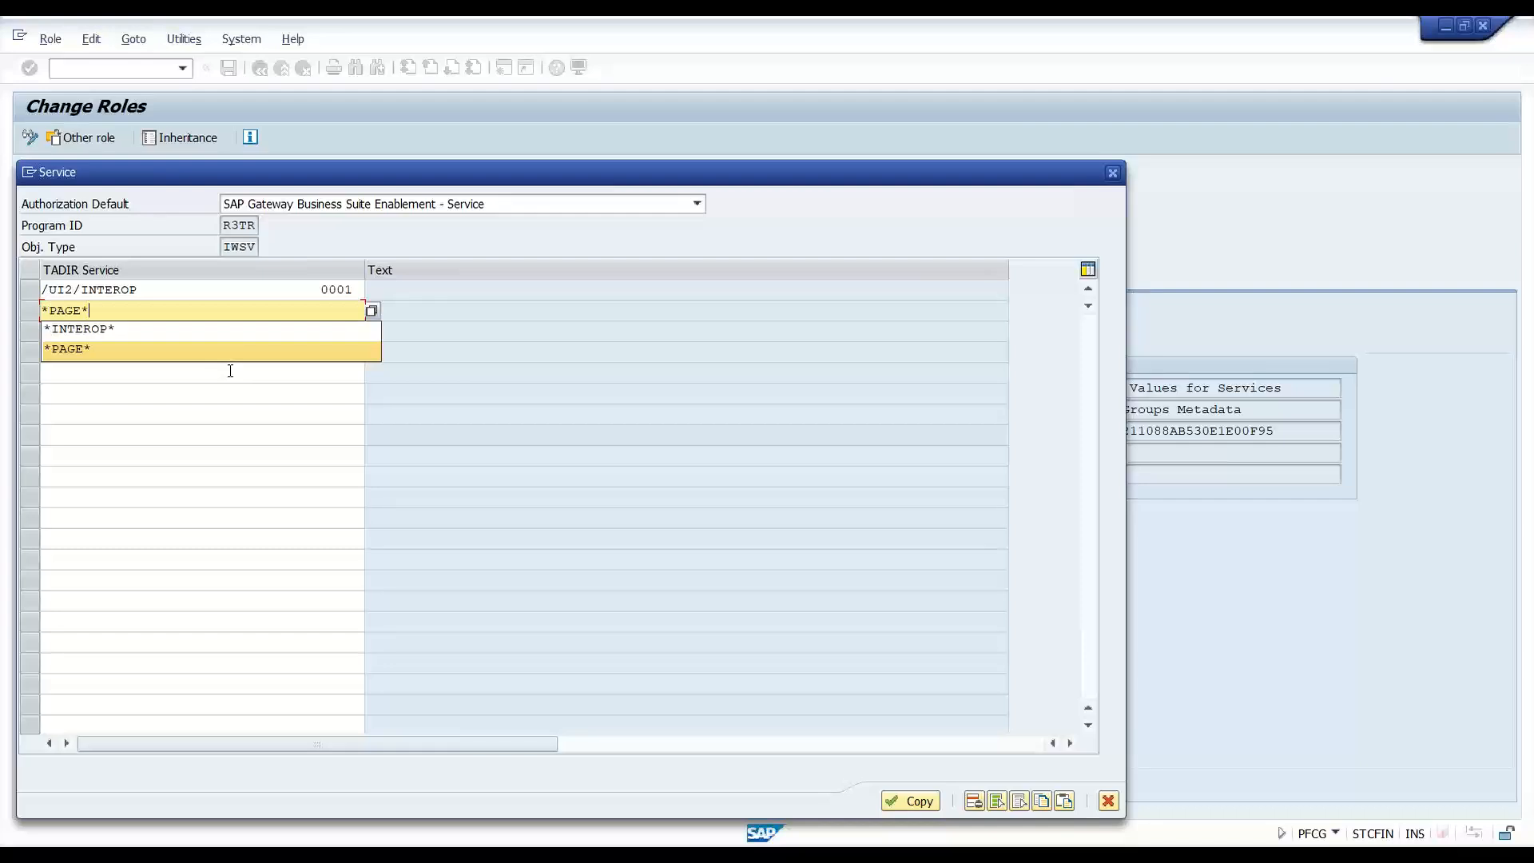
pyautogui.press('Return')
pyautogui.press('F4')
pyautogui.click(248, 368)
pyautogui.click(42, 365)
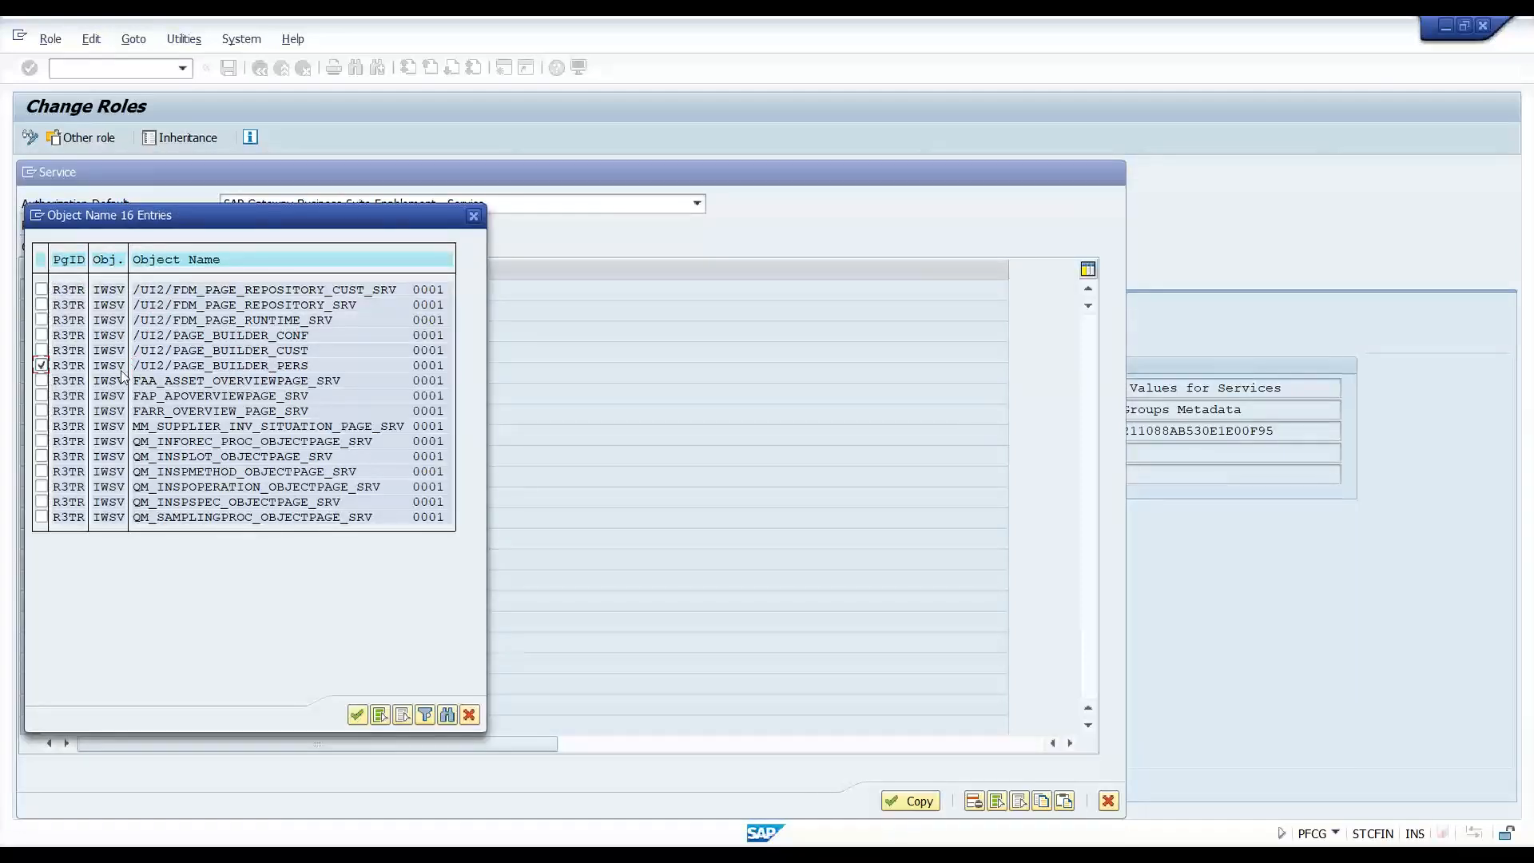
pyautogui.click(357, 716)
pyautogui.press('Return')
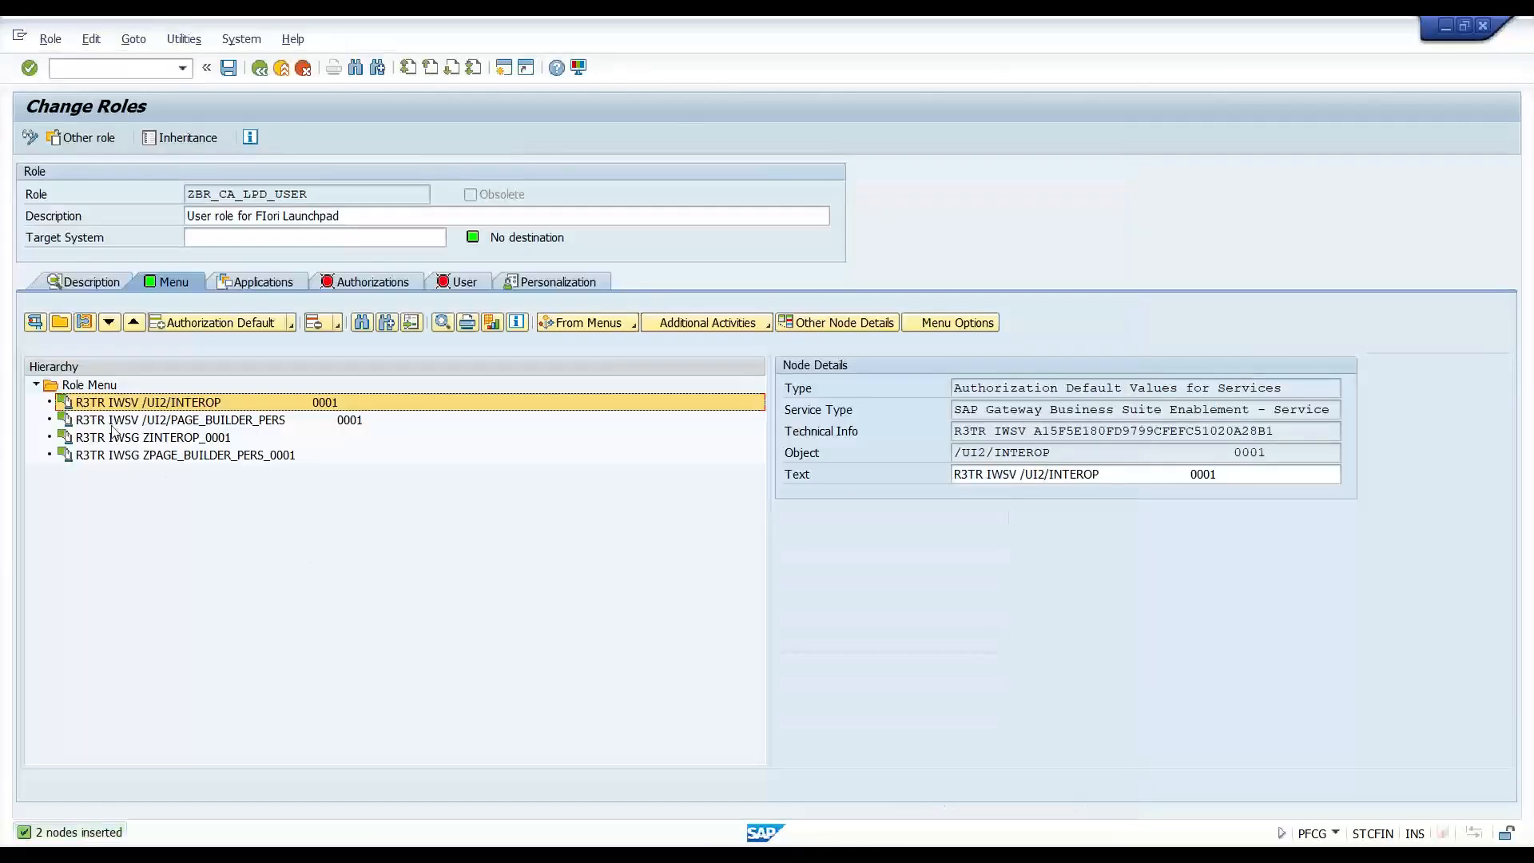
# - Add transaction /UI2/FLP (SAP Fiori Launchpad) to the role menu
pyautogui.doubleClick(322, 194)
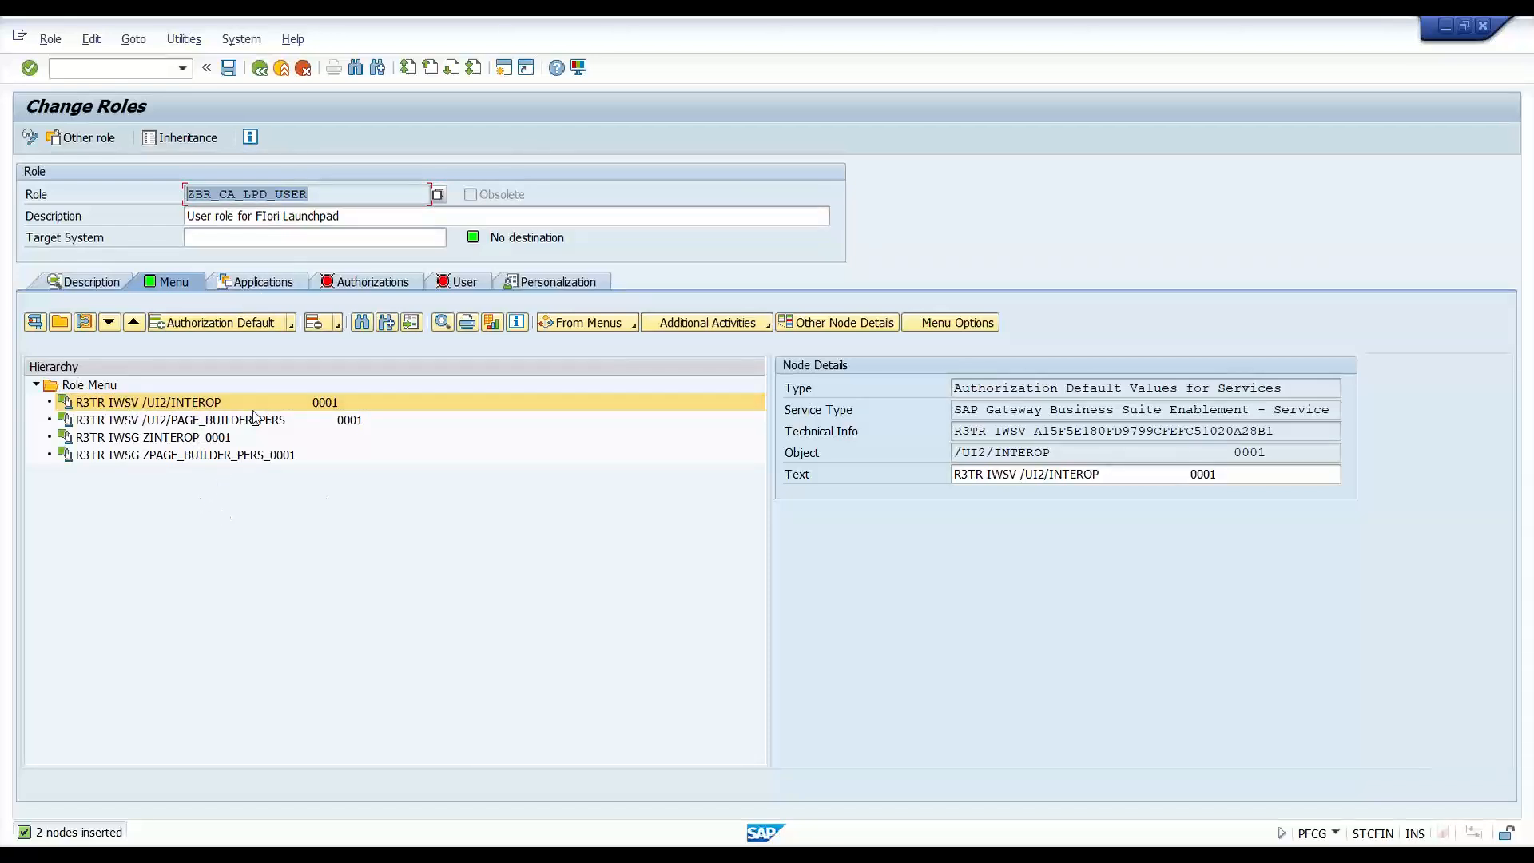
pyautogui.click(292, 323)
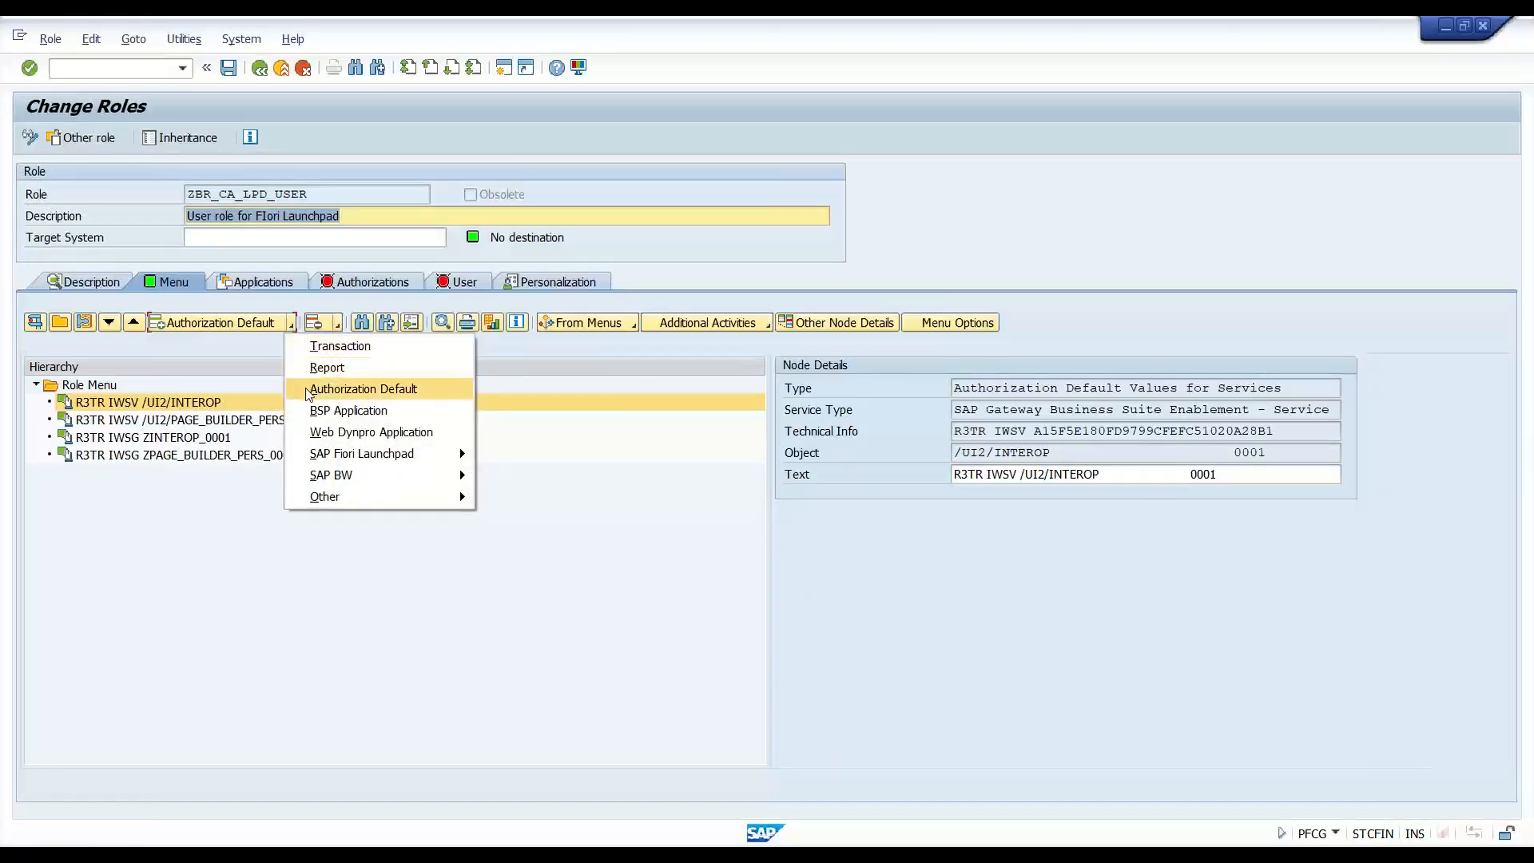
pyautogui.click(332, 348)
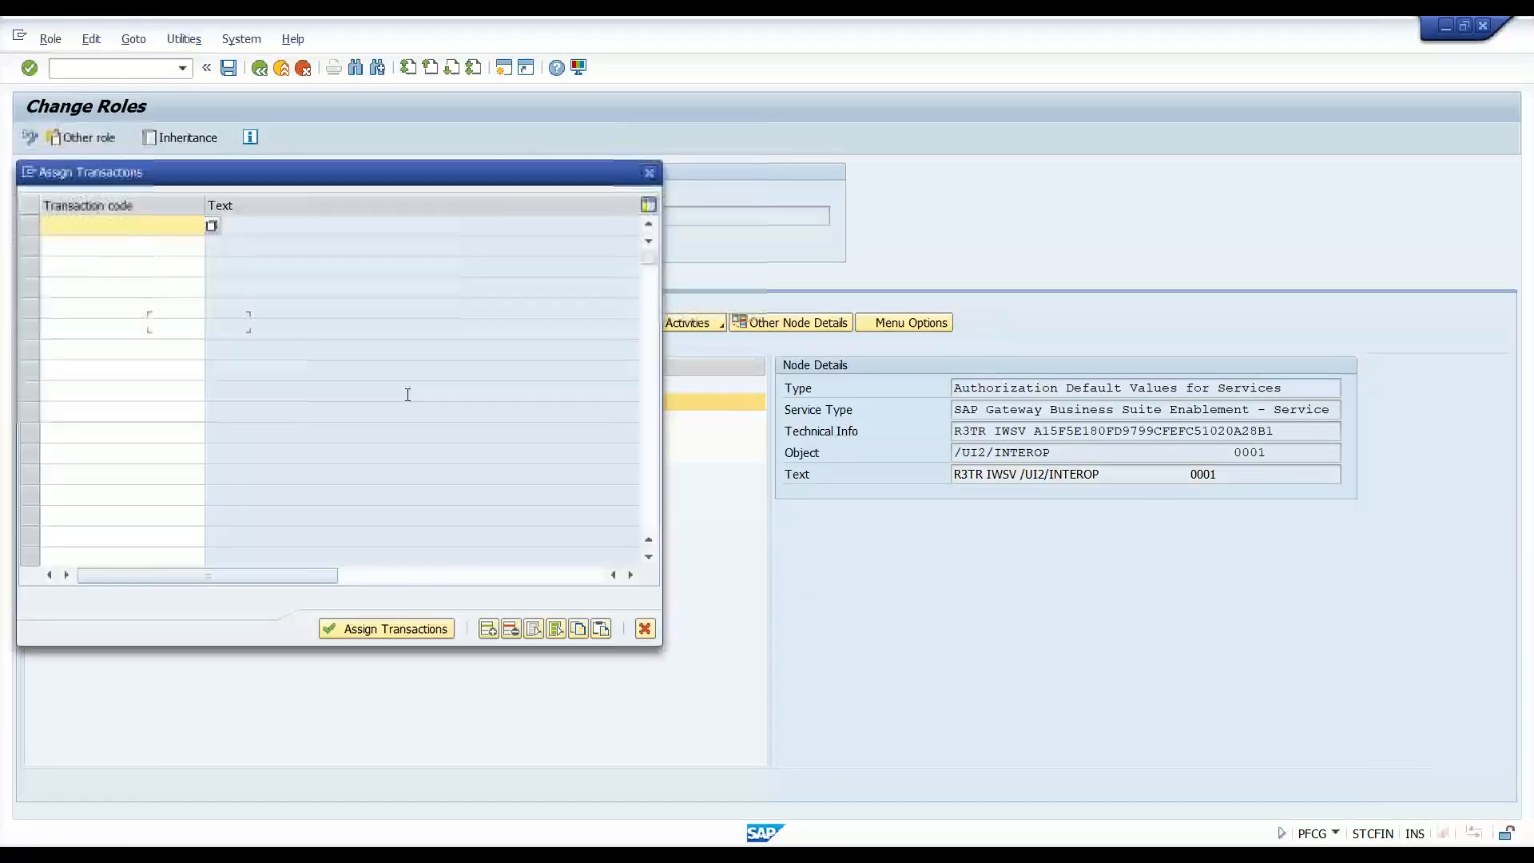
pyautogui.write('/ui2/flp')
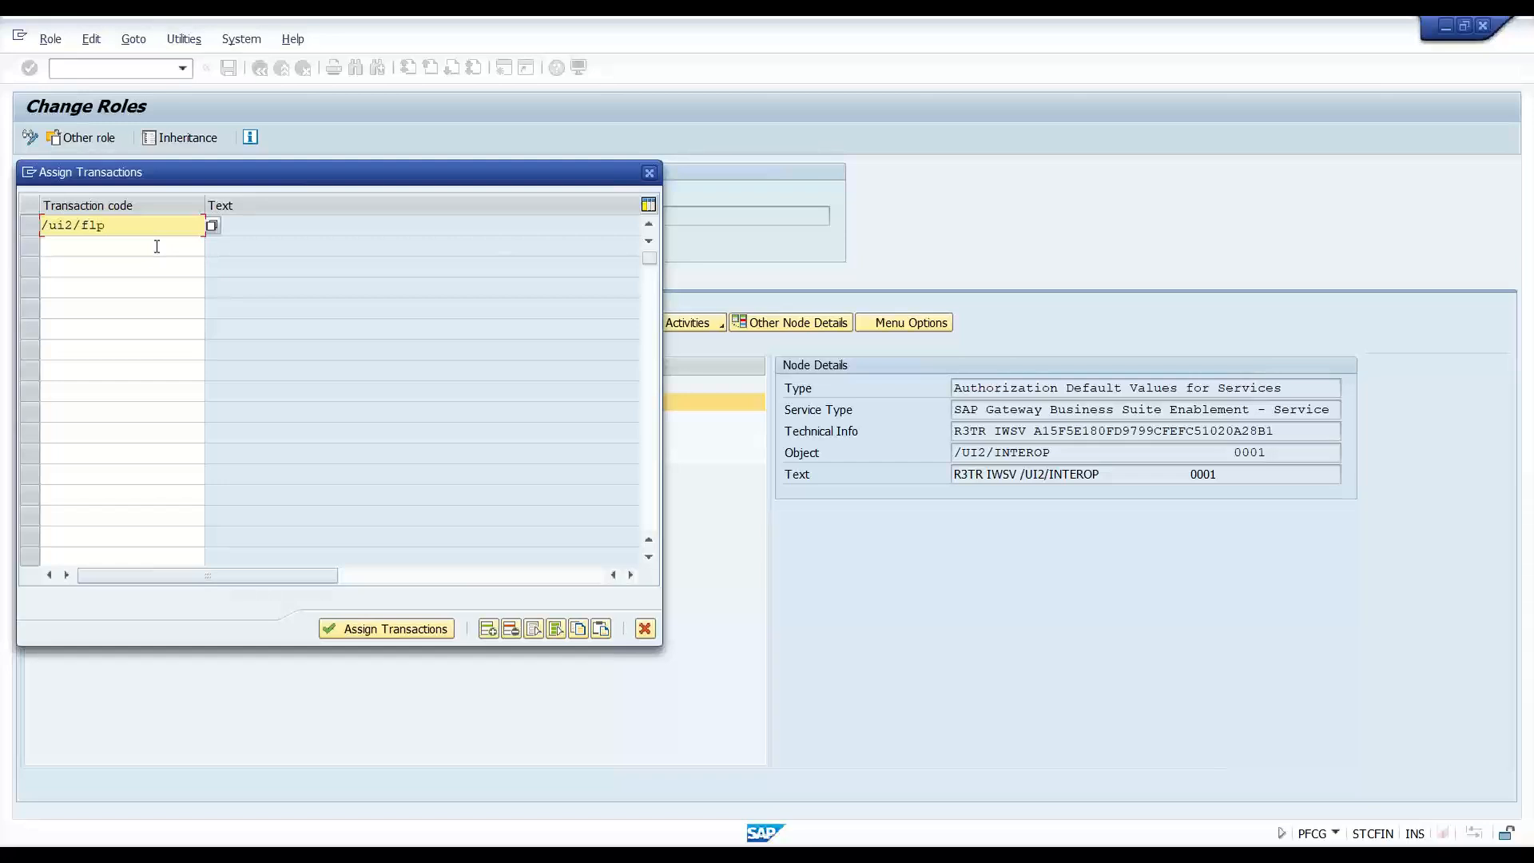
pyautogui.click(376, 631)
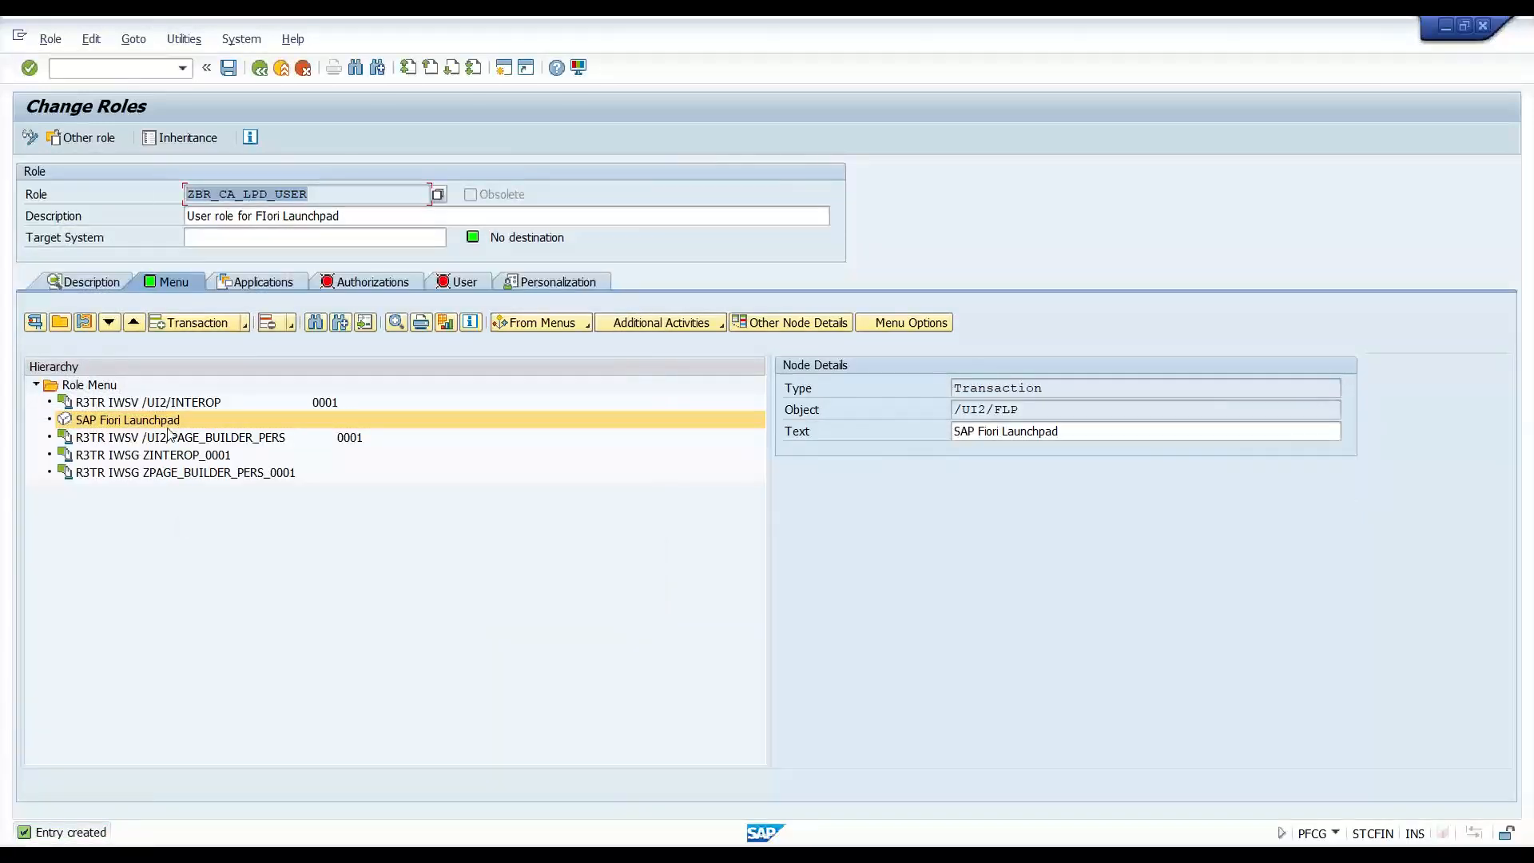
# - Check the four service nodes and save the role
pyautogui.click(183, 408)
pyautogui.click(186, 433)
pyautogui.click(193, 460)
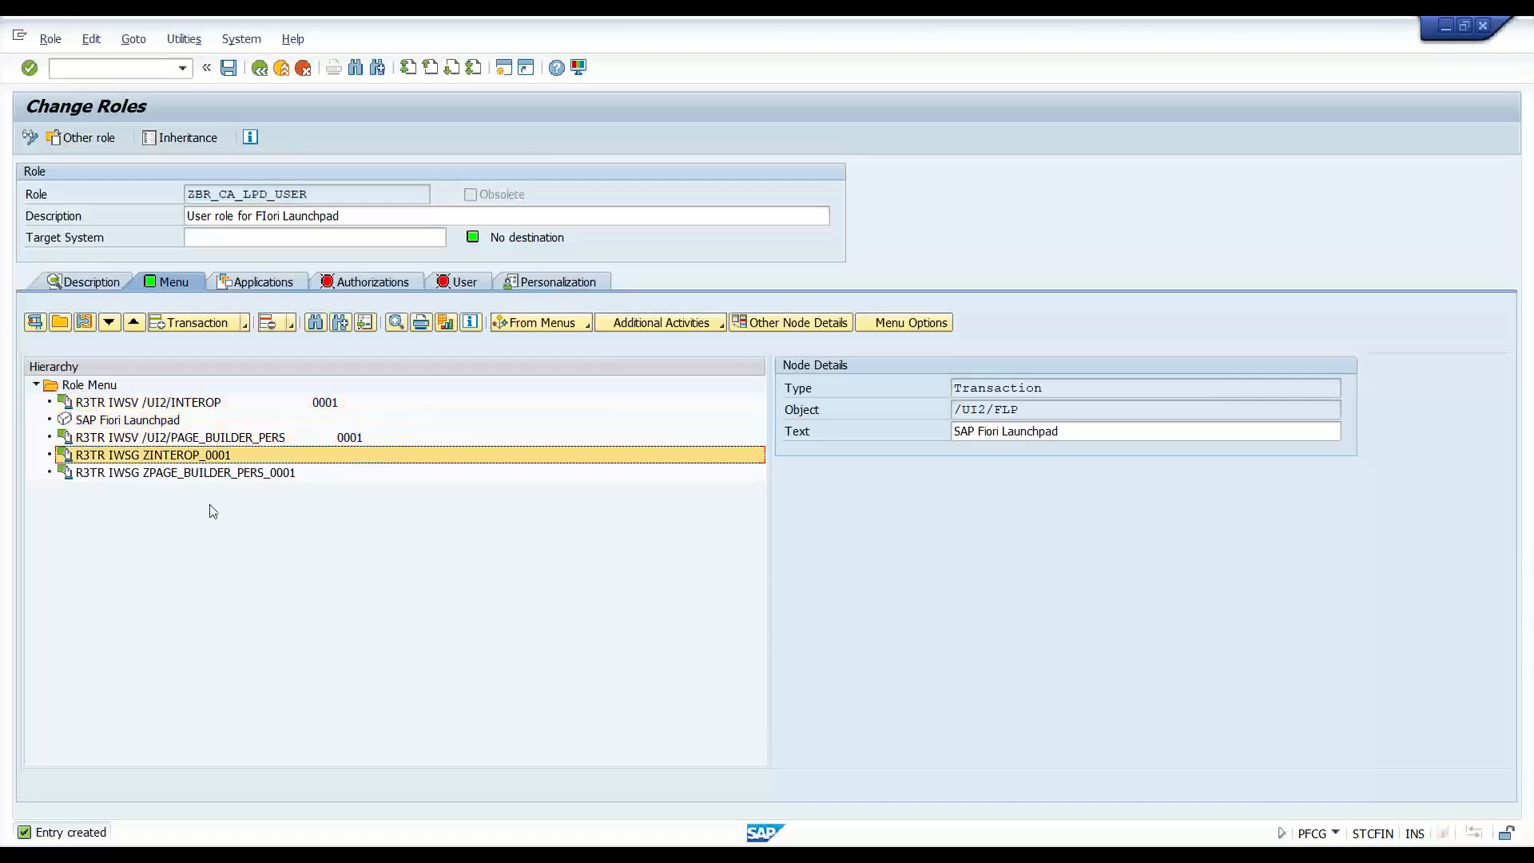
pyautogui.click(221, 477)
pyautogui.hotkey('ctrl', 's')
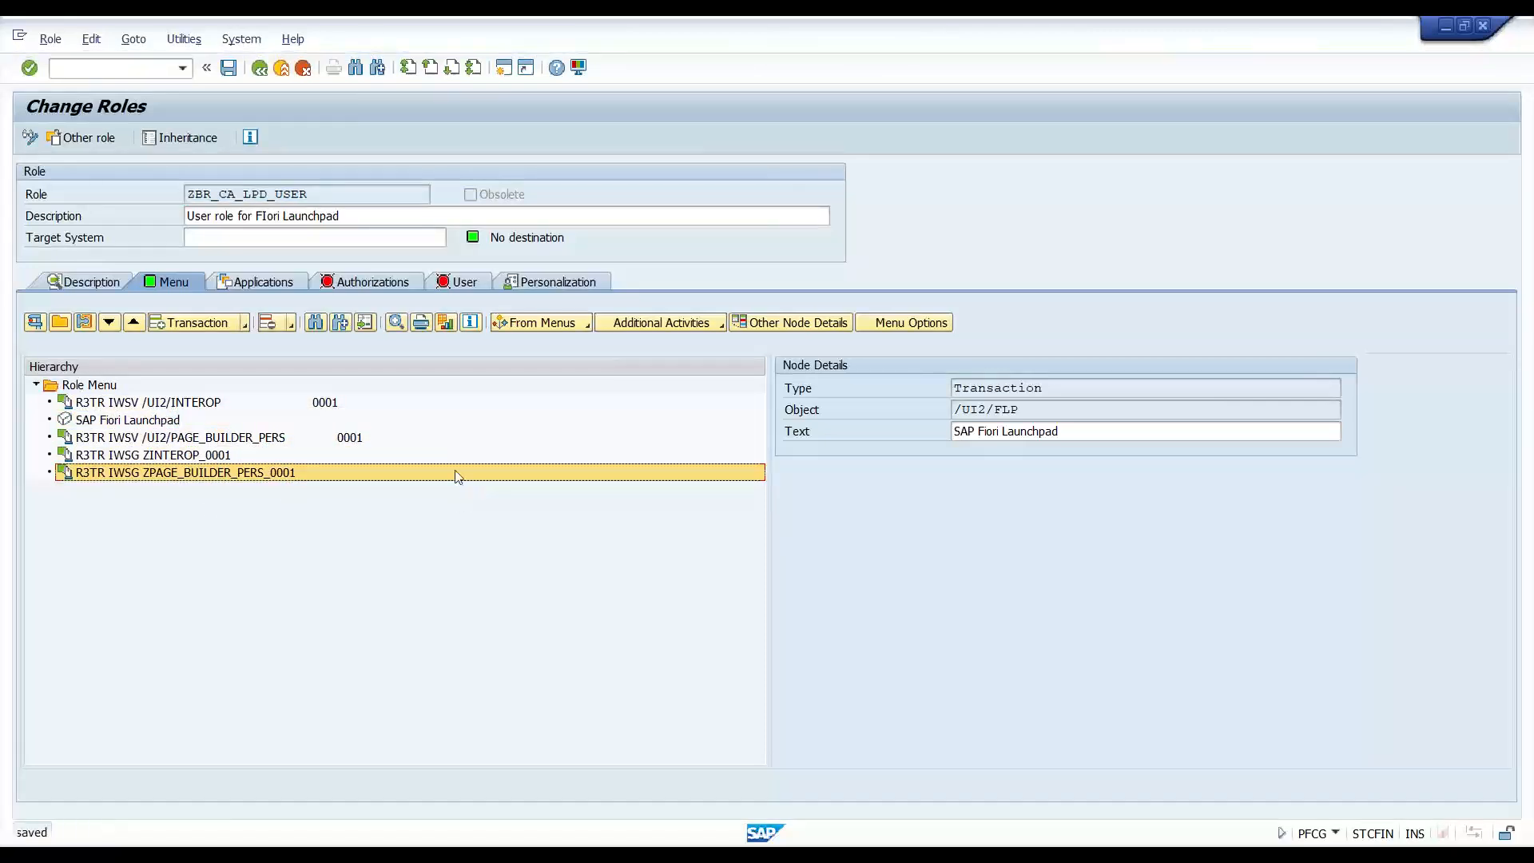
# - Open Change Authorization Data and inspect classes AAAB and BC_A with S_SERVICE, S_TCODE and /UI2/CHIP
pyautogui.click(358, 285)
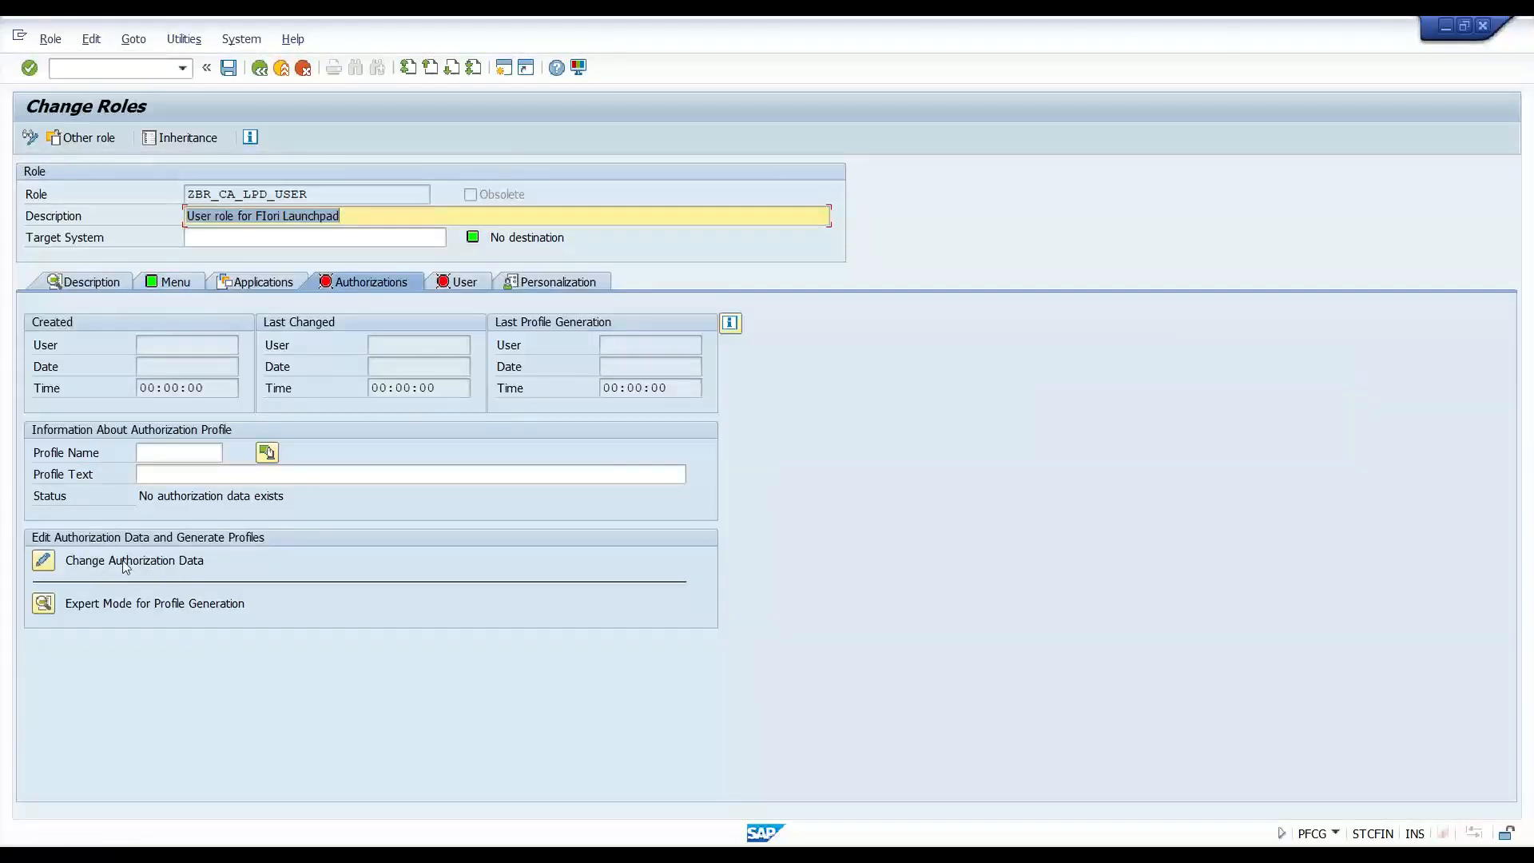
pyautogui.click(51, 567)
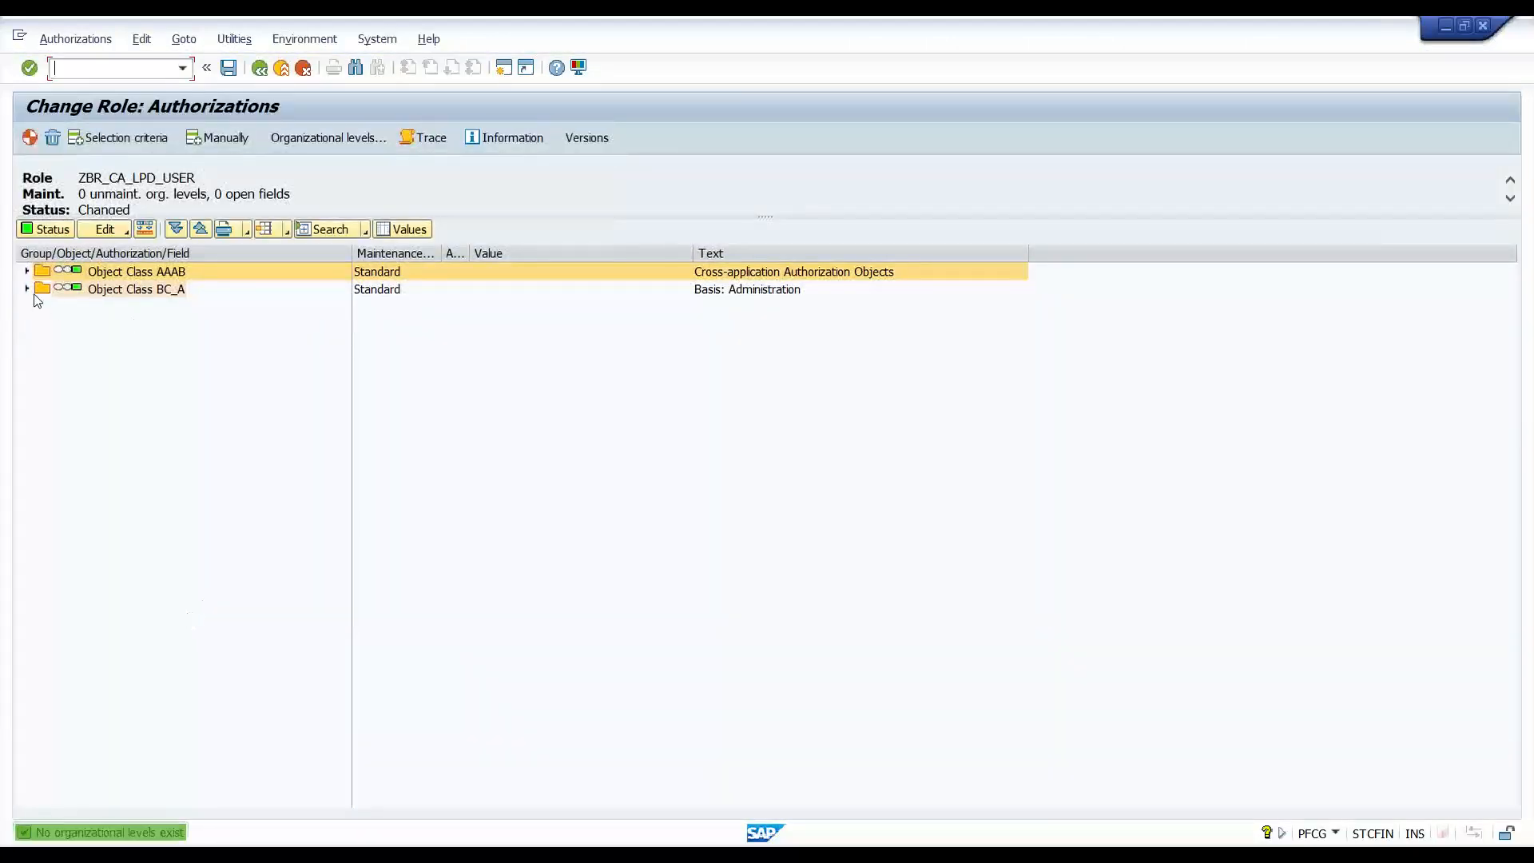
pyautogui.click(27, 289)
pyautogui.click(27, 271)
pyautogui.click(41, 306)
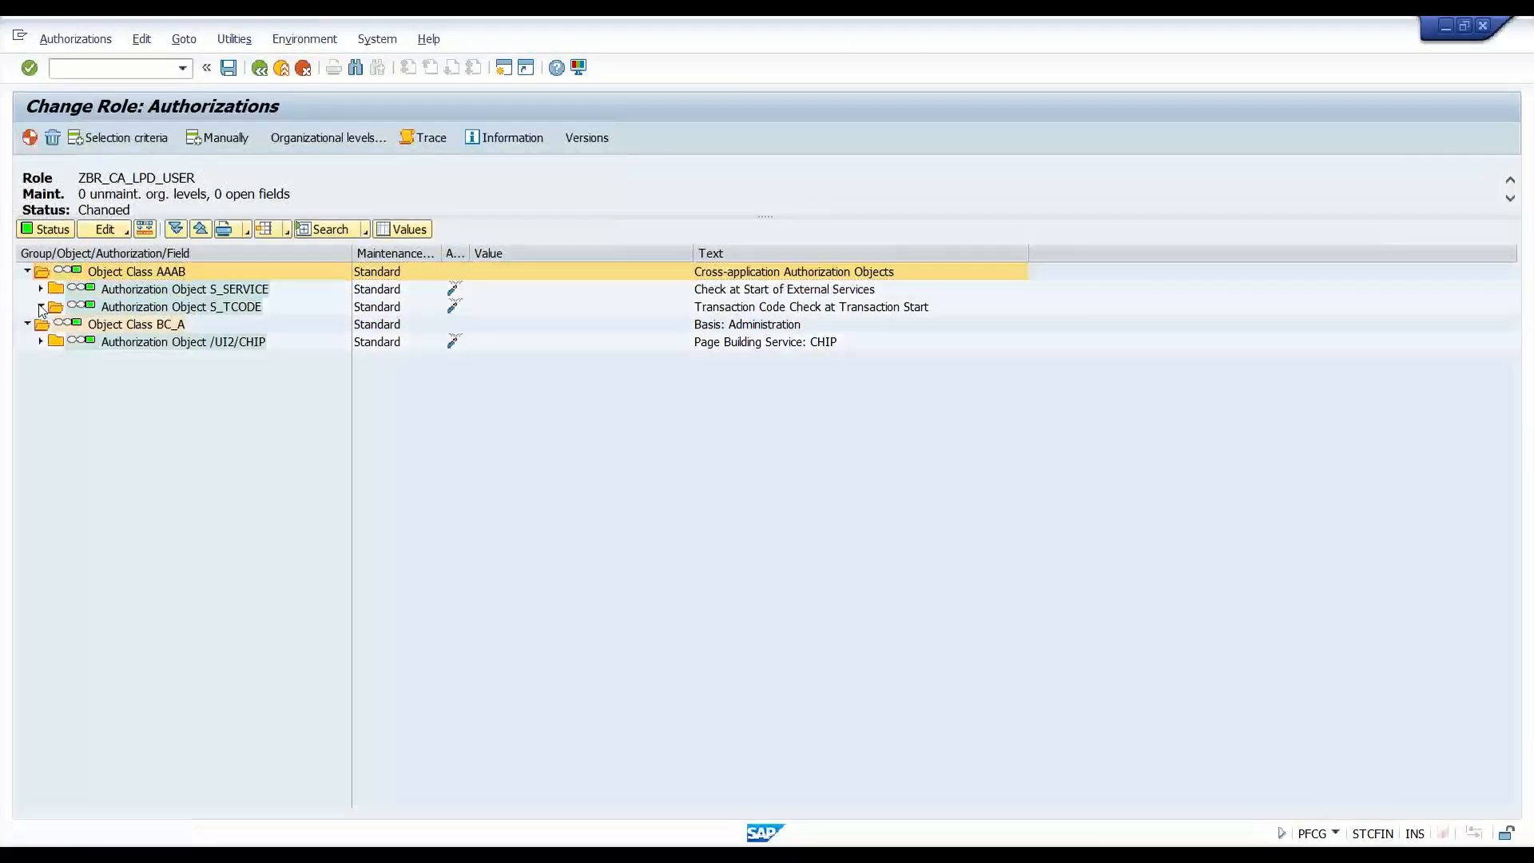
pyautogui.click(40, 290)
pyautogui.click(55, 307)
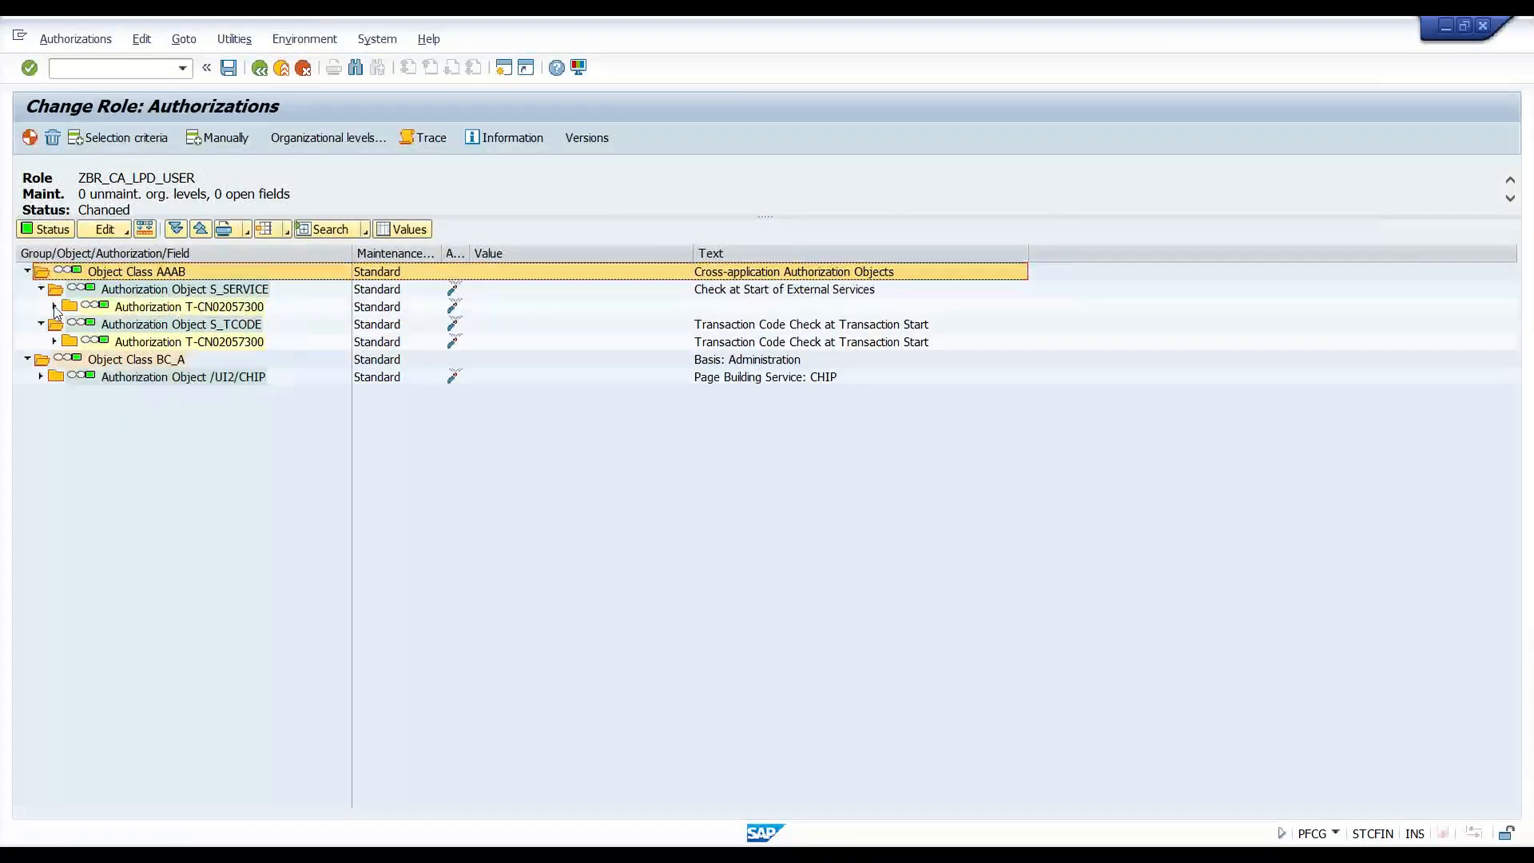
pyautogui.click(54, 377)
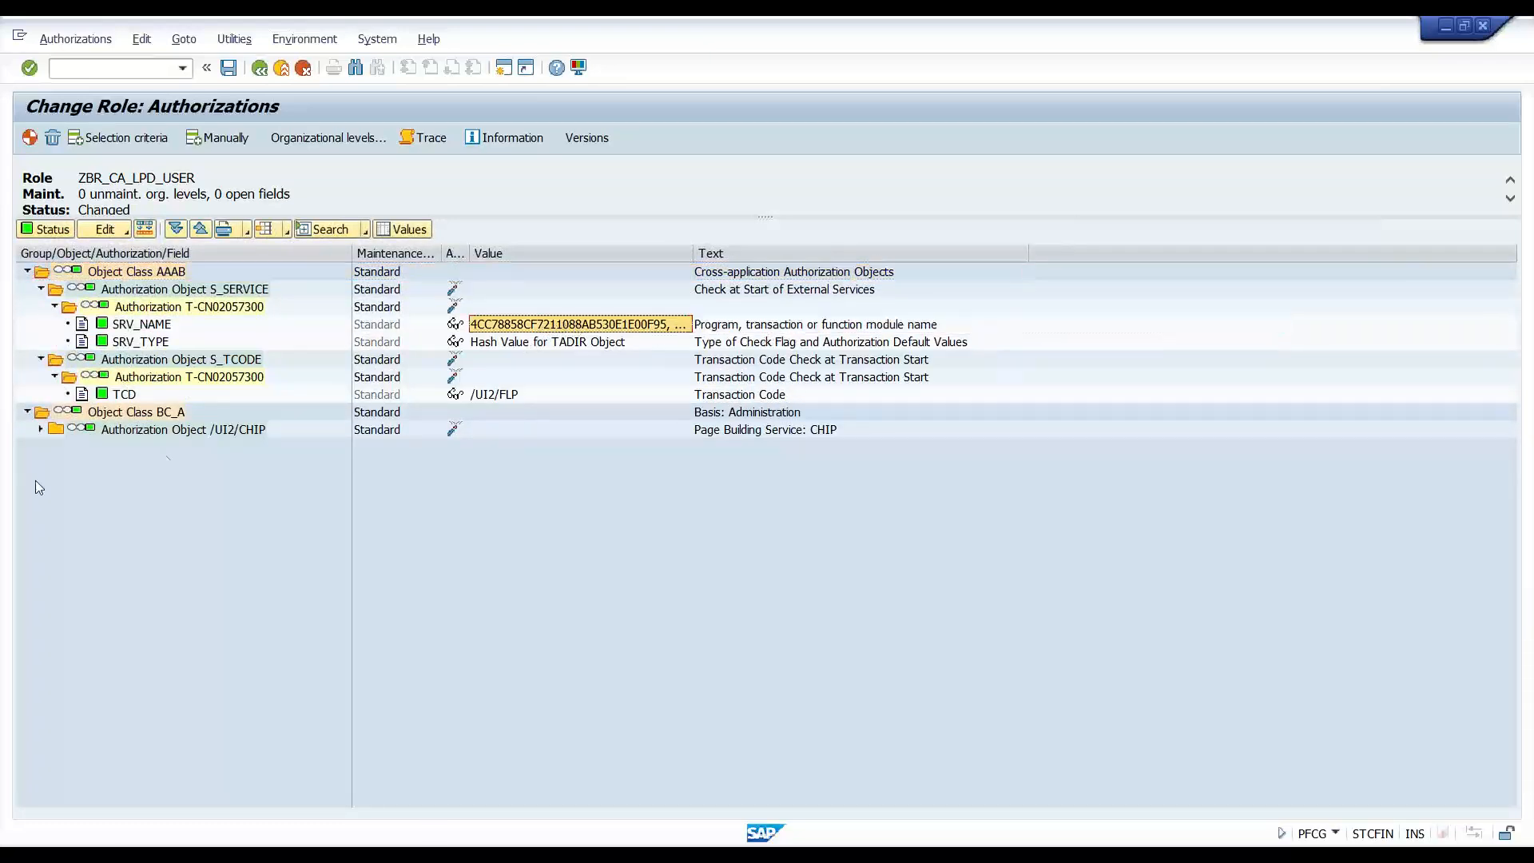
pyautogui.click(41, 430)
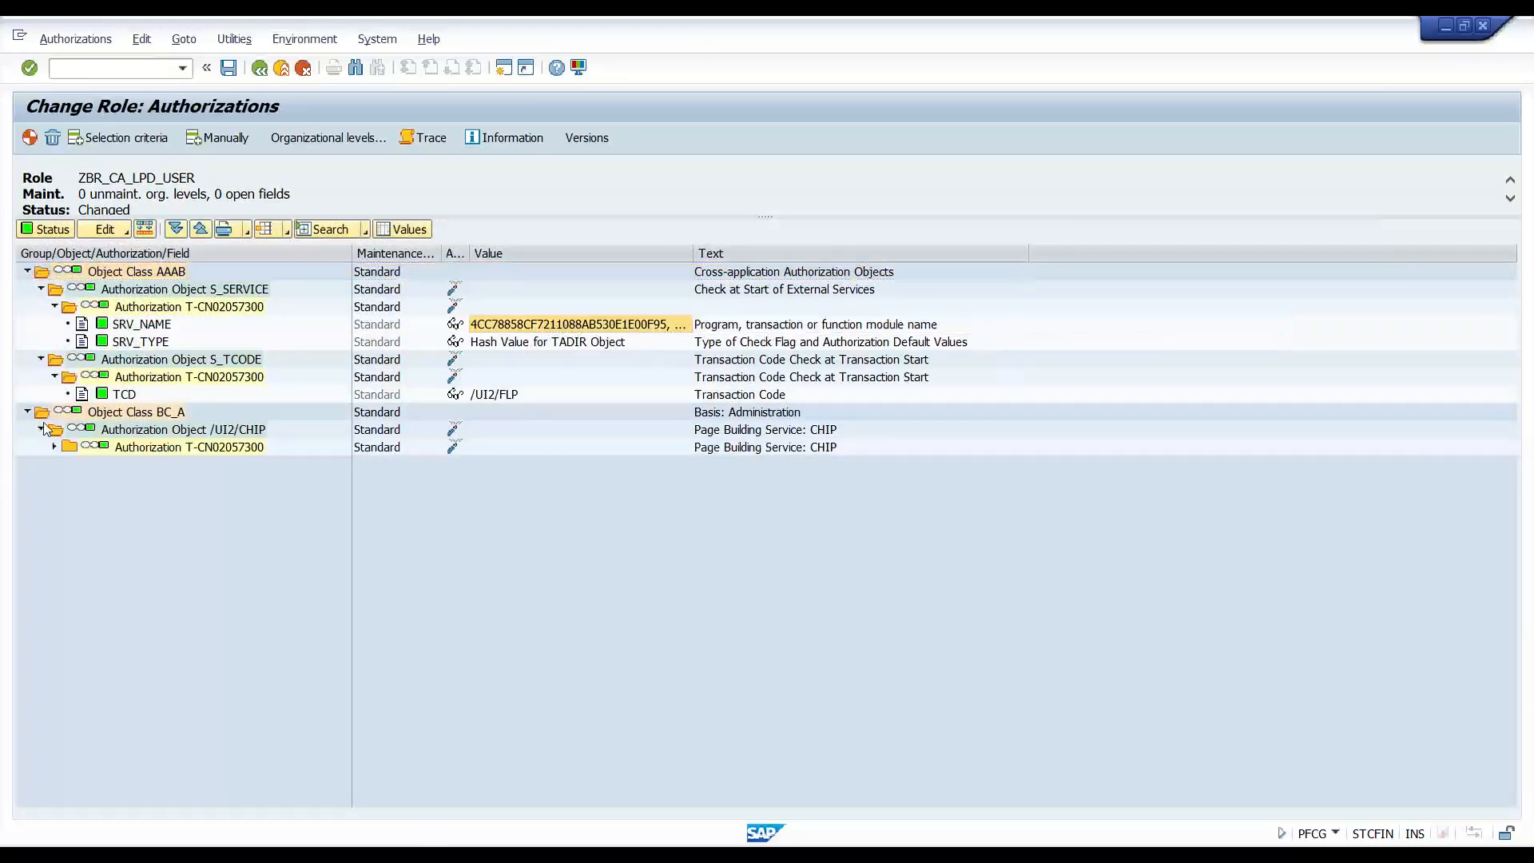
pyautogui.click(28, 273)
pyautogui.click(27, 289)
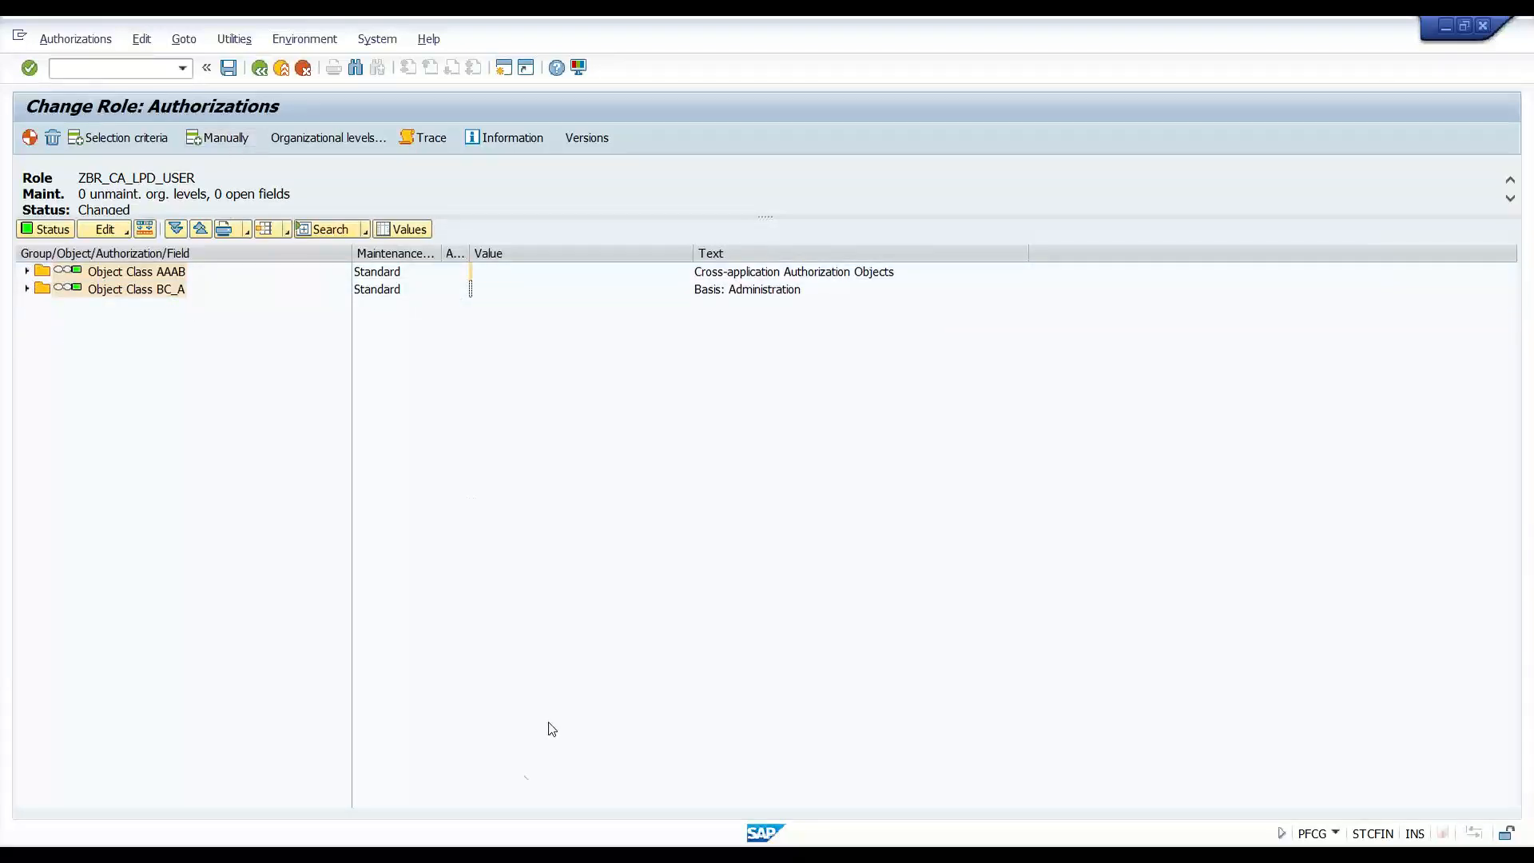
pyautogui.moveTo(525, 855)
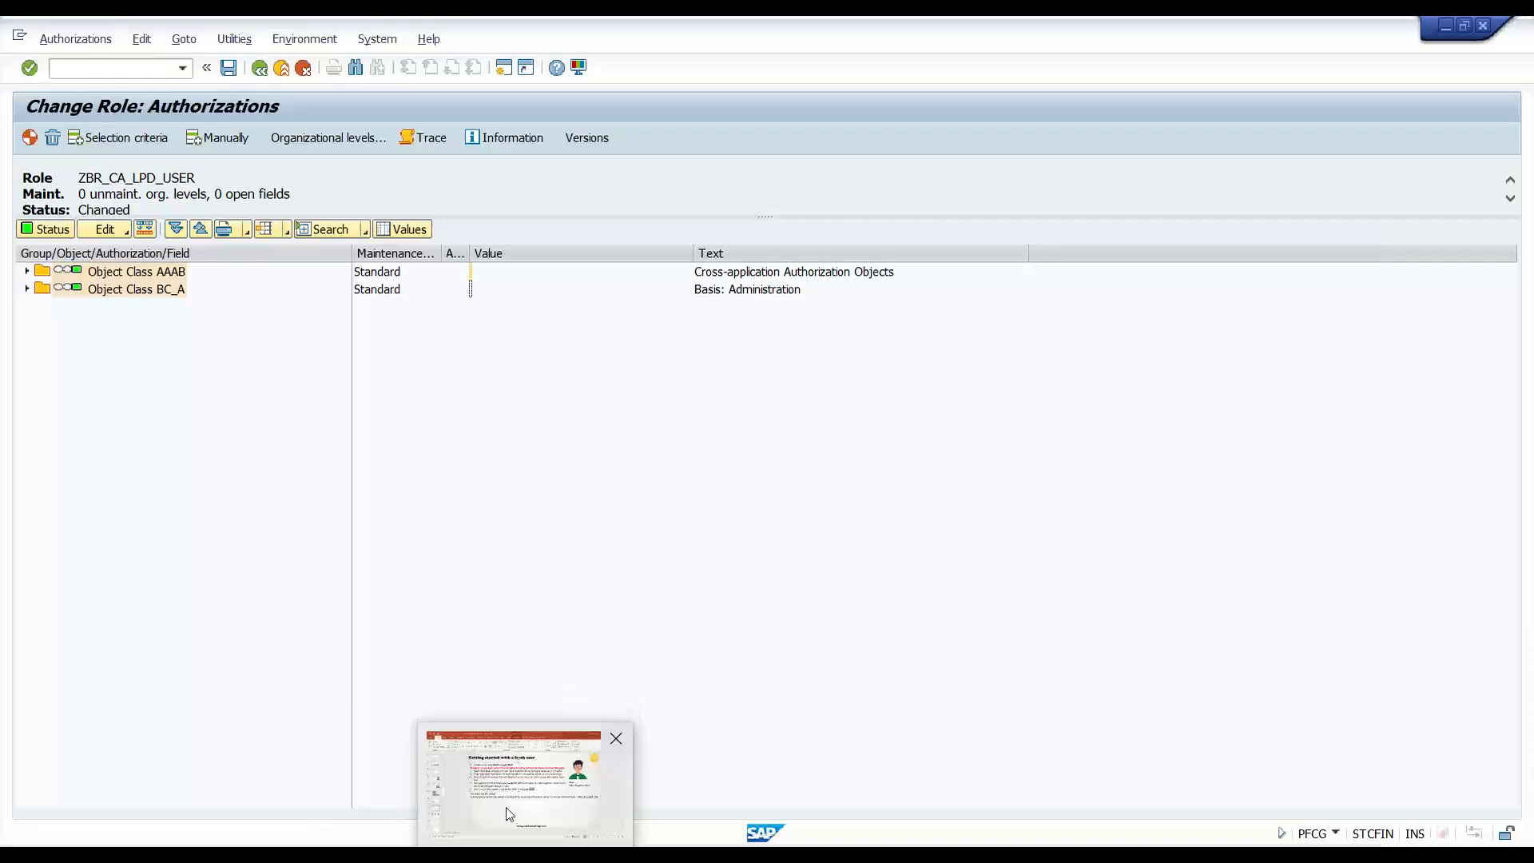
# - Move the SAP template text box further down the fresh-user slide to make room
pyautogui.click(560, 773)
pyautogui.click(855, 467)
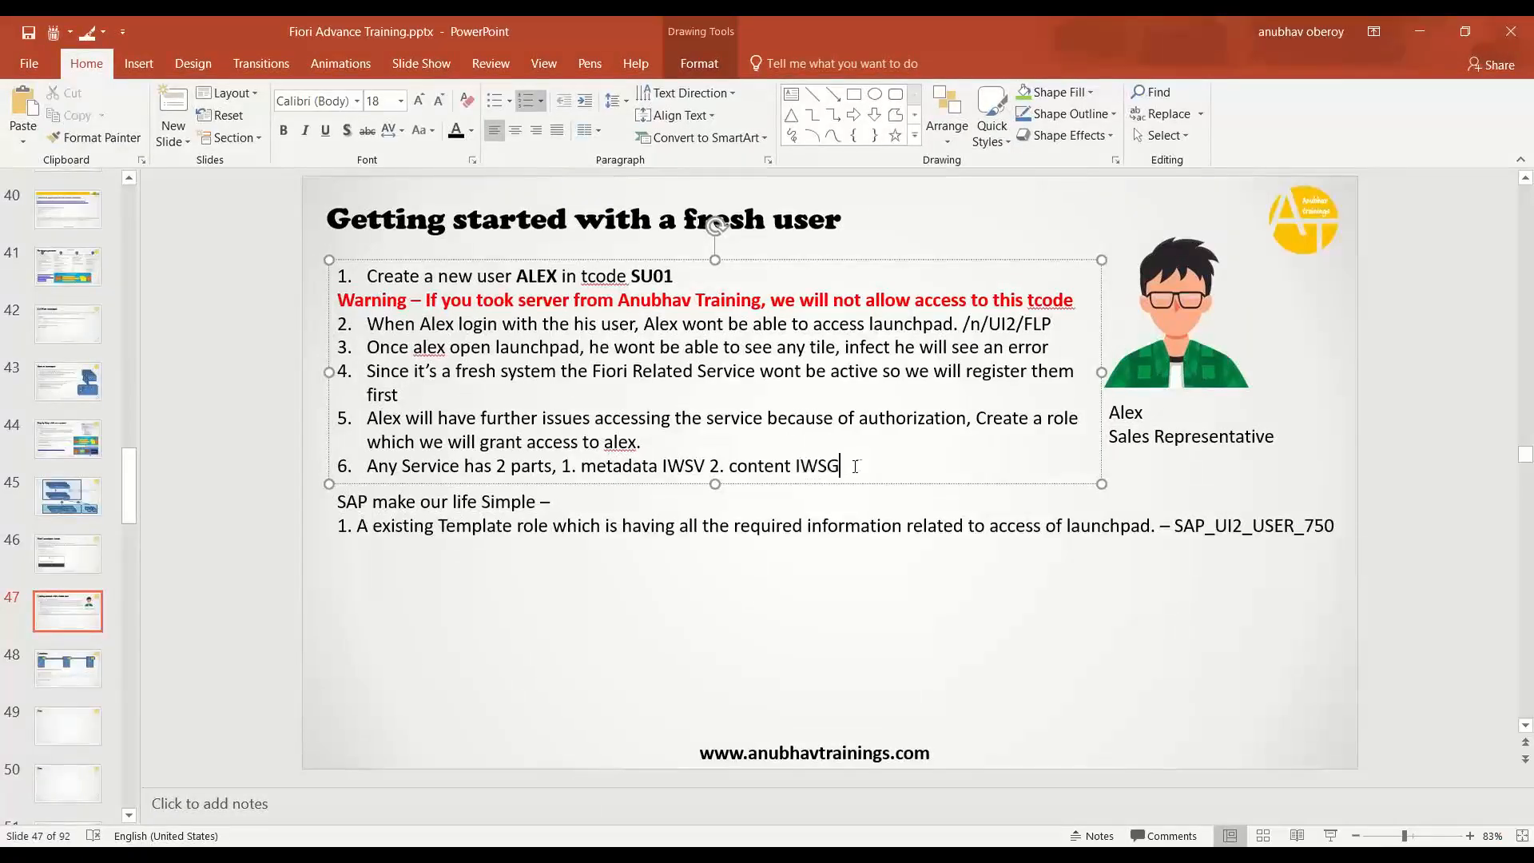
pyautogui.press('Return')
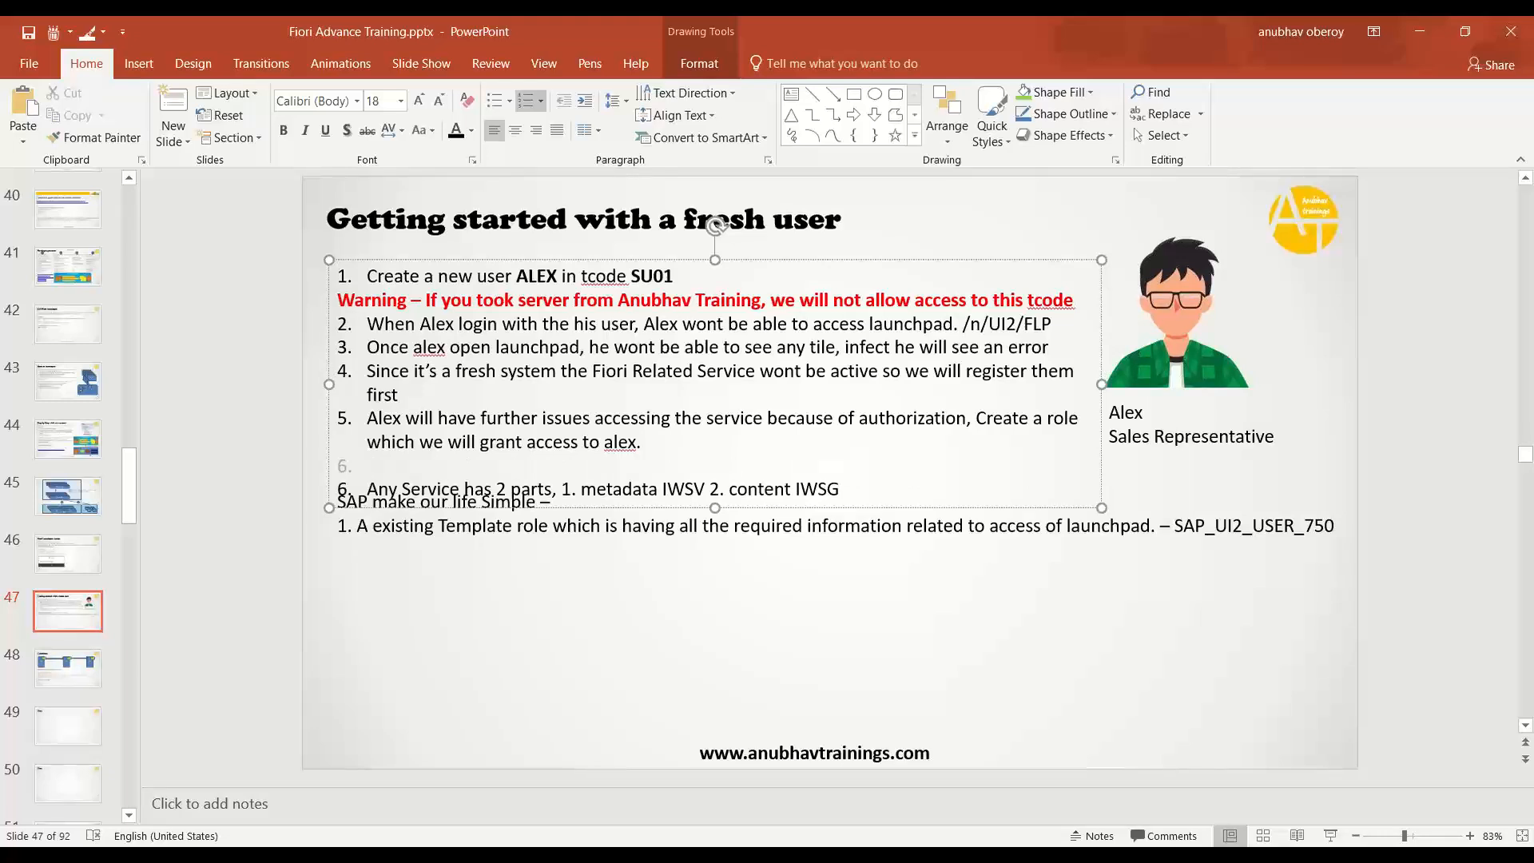
pyautogui.click(819, 627)
pyautogui.click(734, 527)
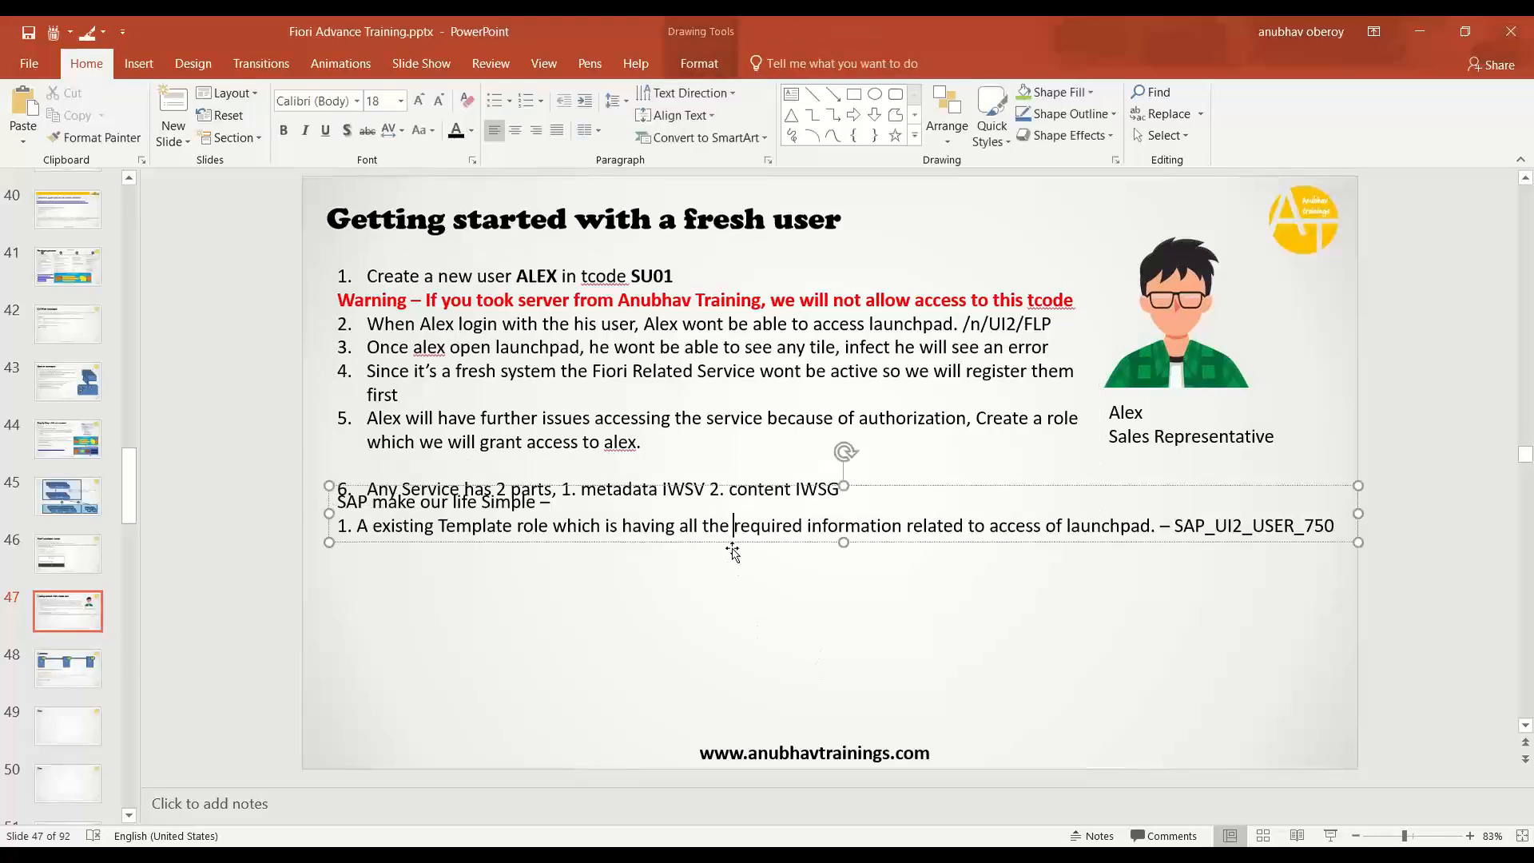
pyautogui.moveTo(737, 544); pyautogui.dragTo(737, 695)
pyautogui.click(461, 489)
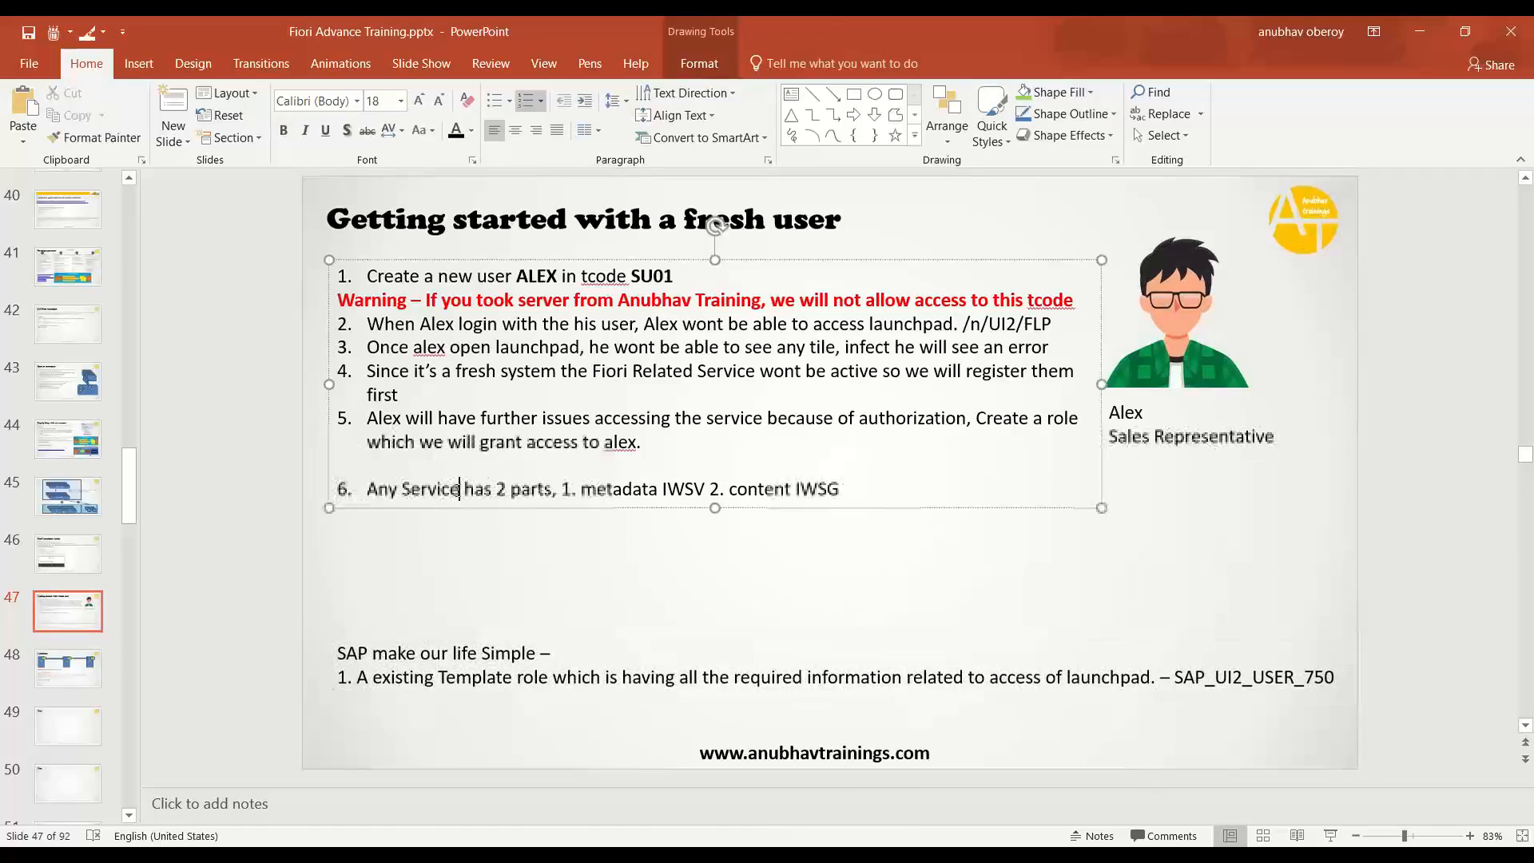
# - Extend point 6 with ', We need to grant access of /UI2/INTEROP and /UI2/PAGE_BUILDER_PERS'
pyautogui.write(', We need t')
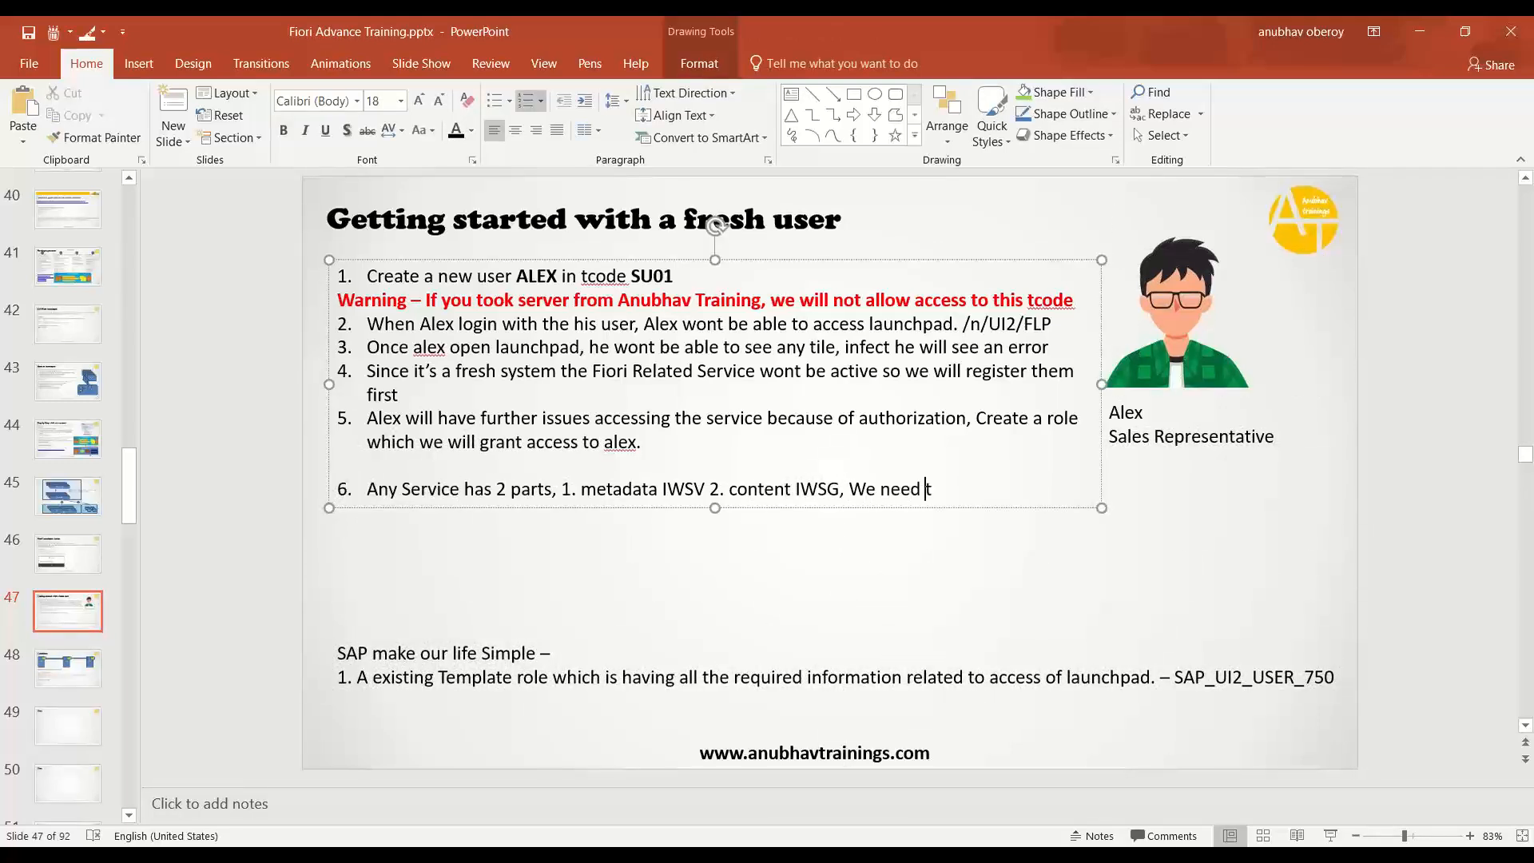
pyautogui.write('o grant access of /UI2/INTEROP')
pyautogui.press('capslock')
pyautogui.write('nand')
pyautogui.press('capslock')
pyautogui.write('/UI2/PAGE_')
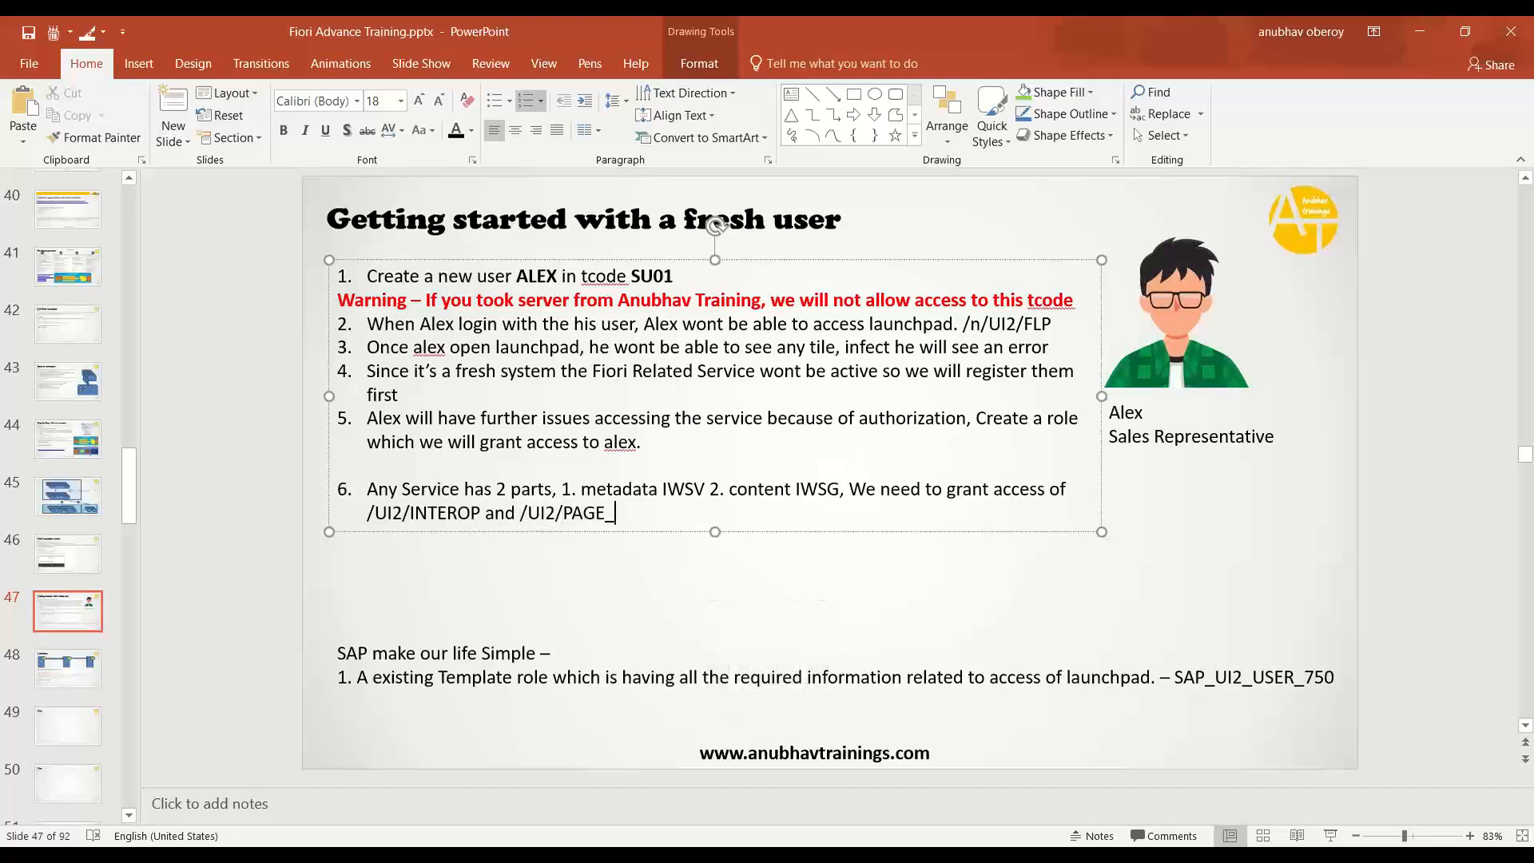
pyautogui.write('BUILDER_')
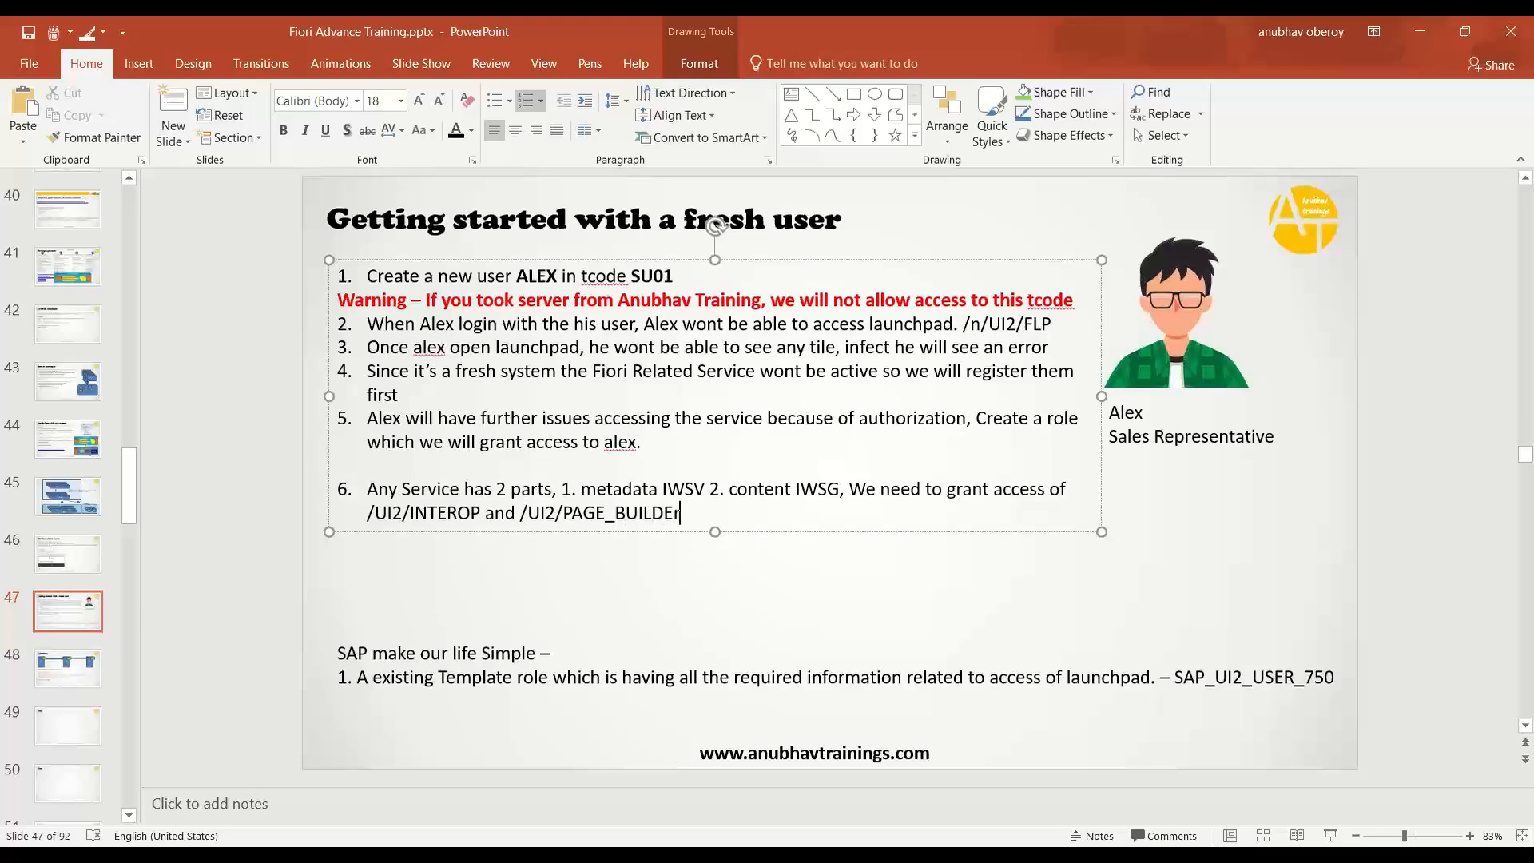
pyautogui.write('PERS')
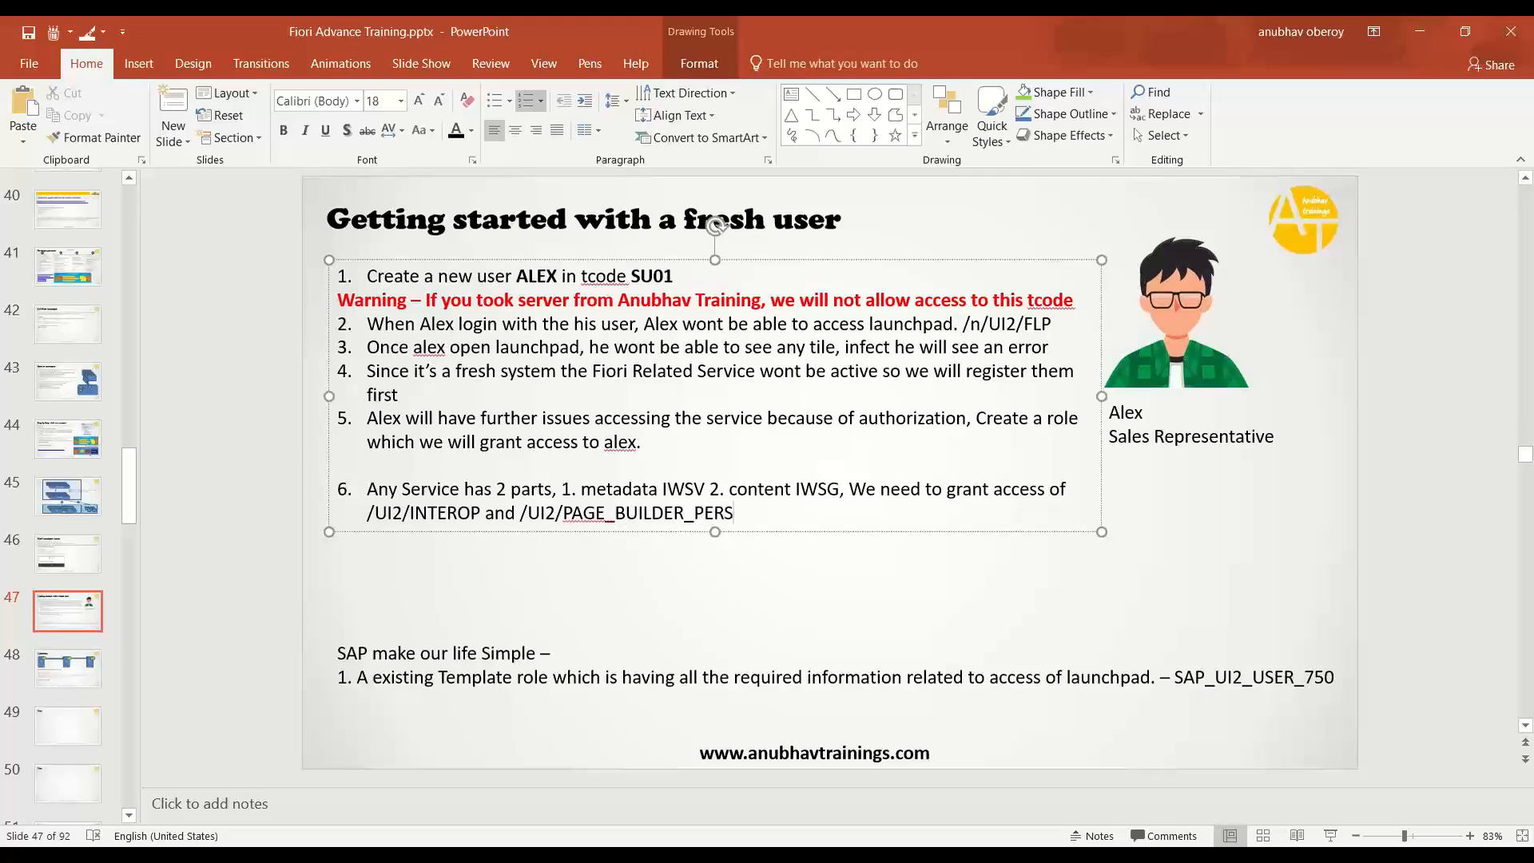
pyautogui.press('capslock')
# - Start point 7 'Allow visibility of tile' and remove the blank line above point 6
pyautogui.press('Return')
pyautogui.press('capslock')
pyautogui.write('aLLO')
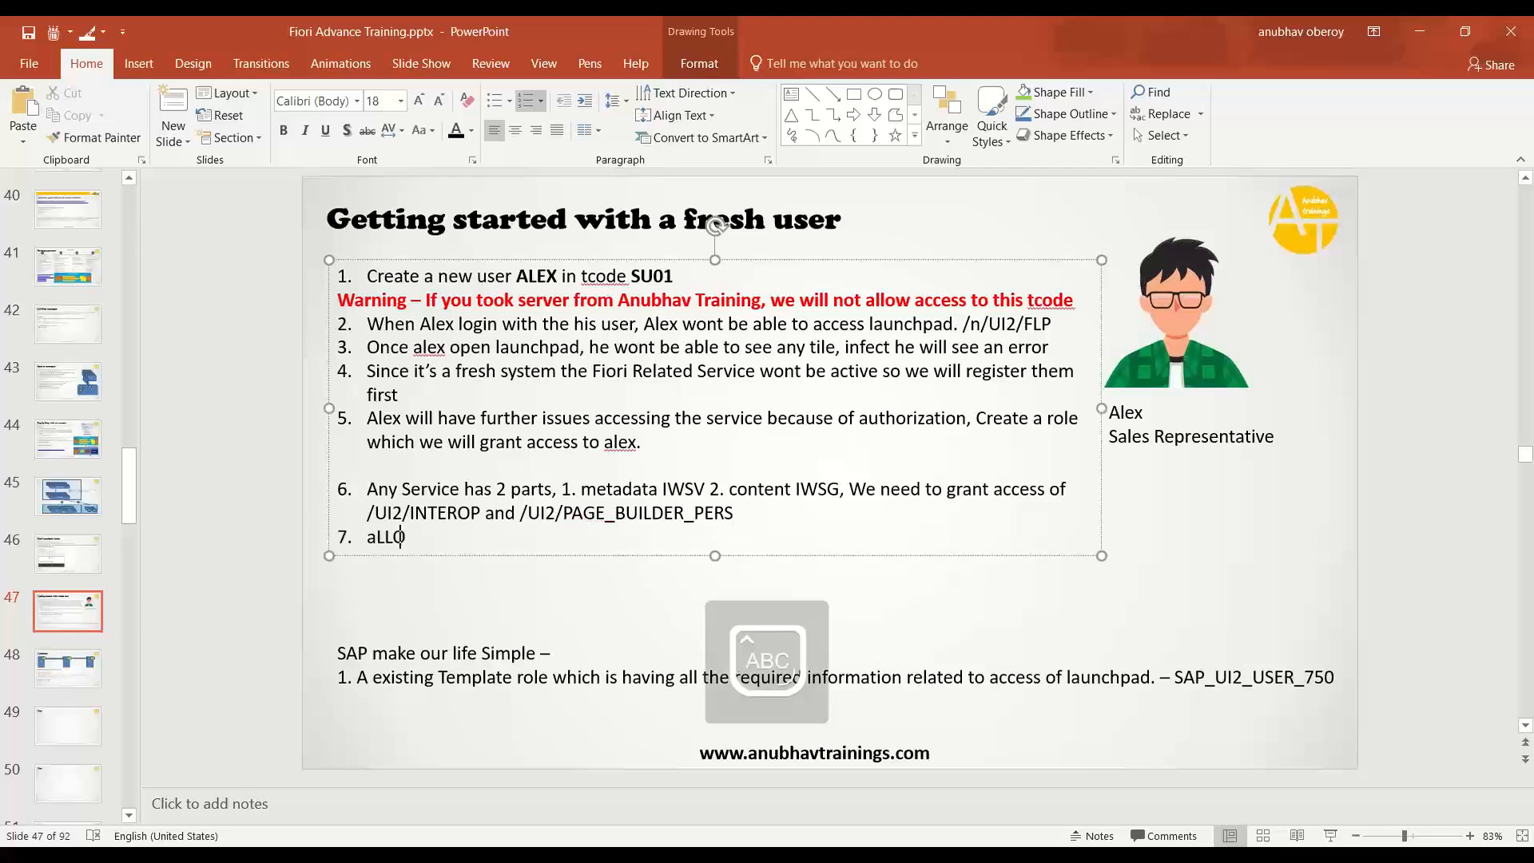
pyautogui.press('BackSpace')
pyautogui.press('BackSpace')
pyautogui.press('BackSpace')
pyautogui.press('capslock')
pyautogui.press('BackSpace')
pyautogui.write('Allow visibility of tile')
pyautogui.press('Up')
pyautogui.press('Up')
pyautogui.press('Up')
pyautogui.press('Delete')
pyautogui.press('Down')
pyautogui.press('Down')
pyautogui.press('End')
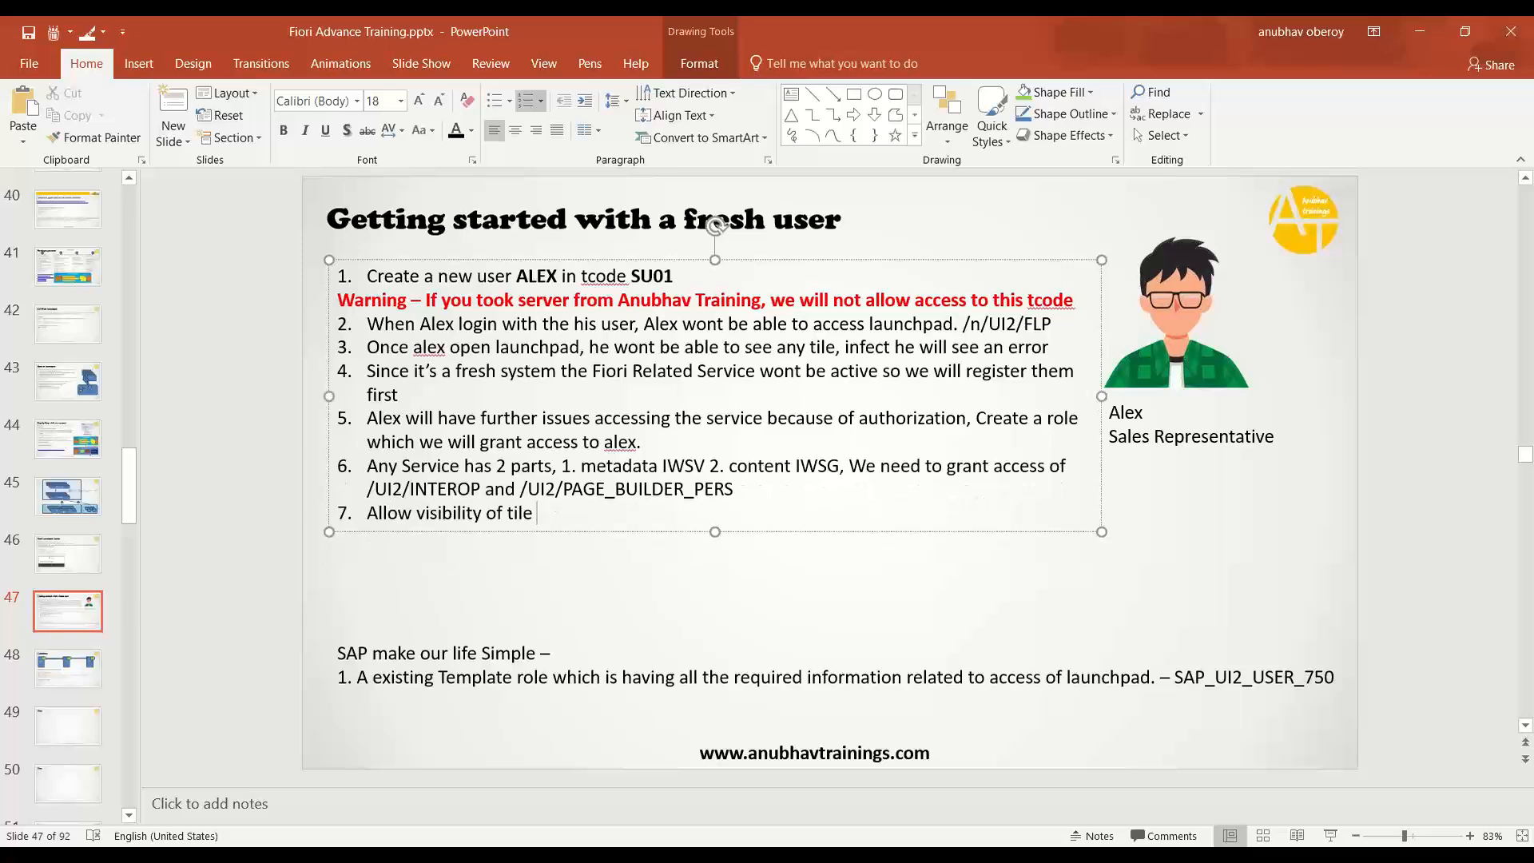
# - Finish point 7: /UI2/CHIP and S_BP_CHIP must also be assigned to the user through the role
pyautogui.press('capslock')
pyautogui.write('/UI2/CHIP')
pyautogui.press('capslock')
pyautogui.write('and')
pyautogui.press('capslock')
pyautogui.write('S')
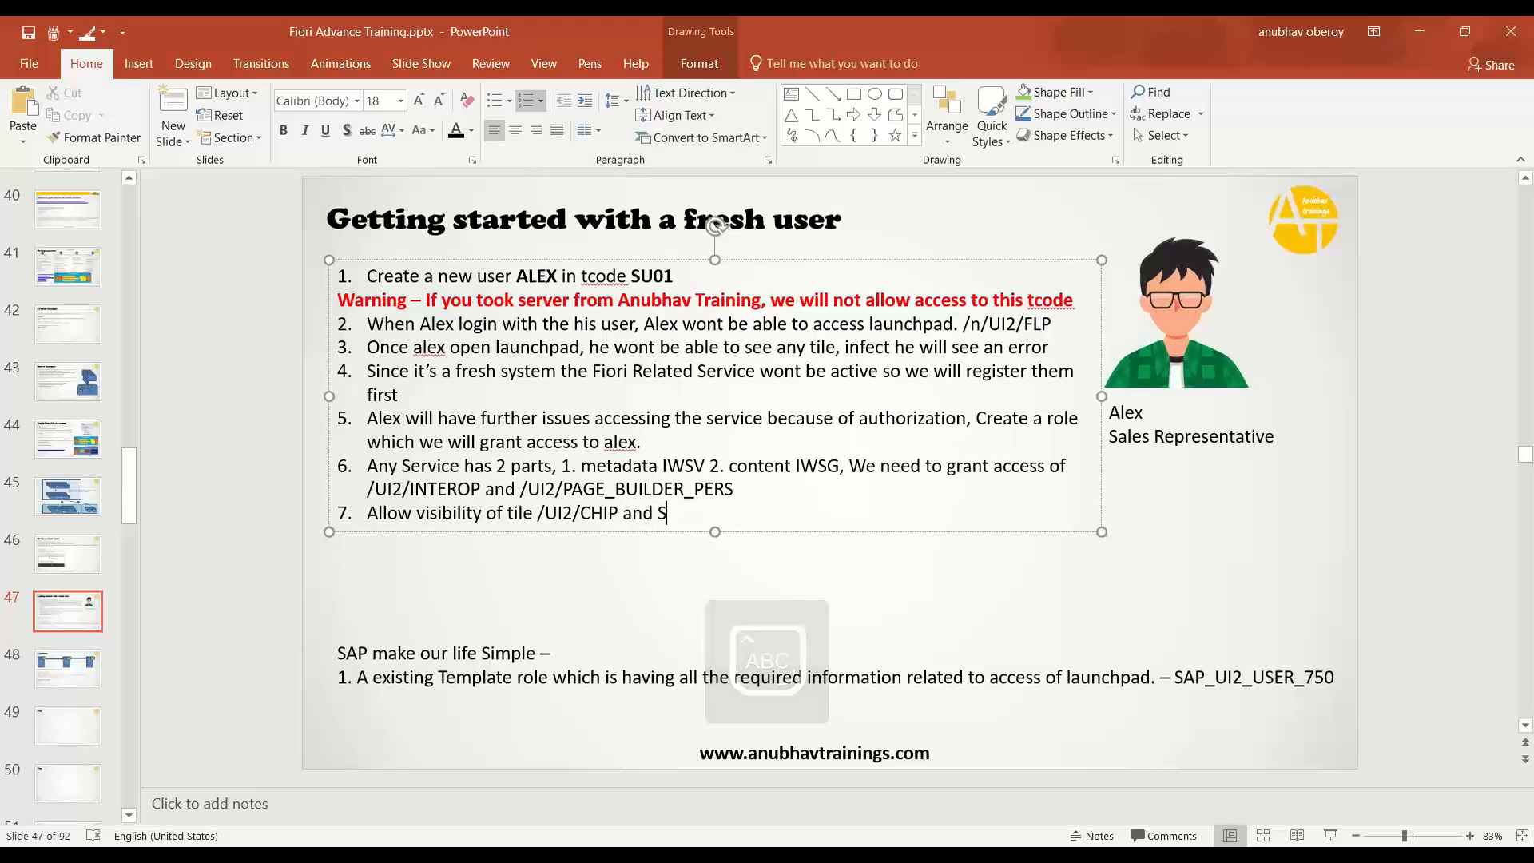
pyautogui.write('_BP_CHIP')
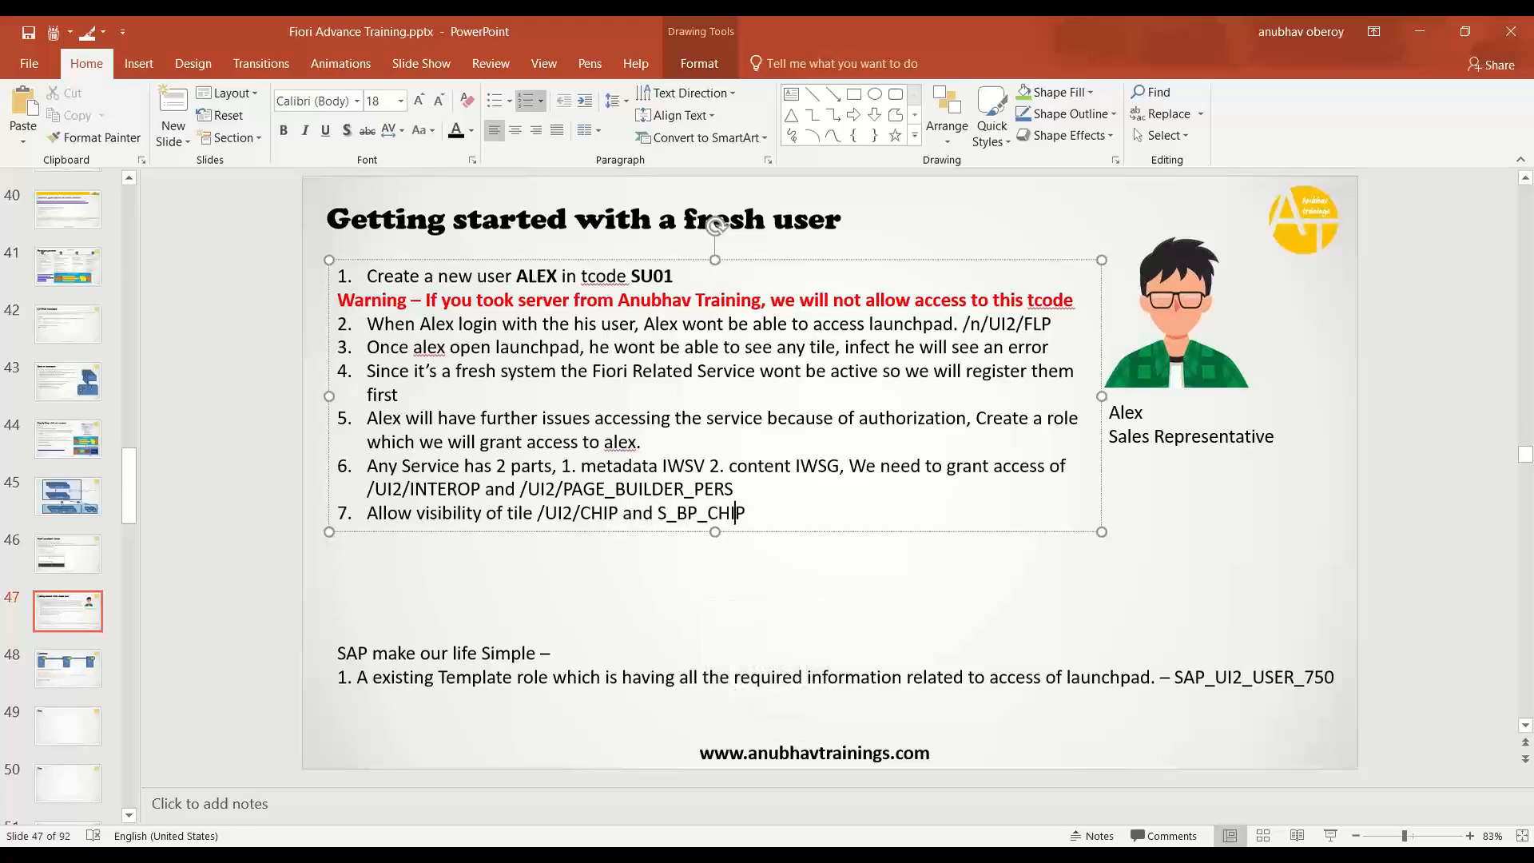
pyautogui.write(',')
pyautogui.press('capslock')
pyautogui.write('these 2 au')
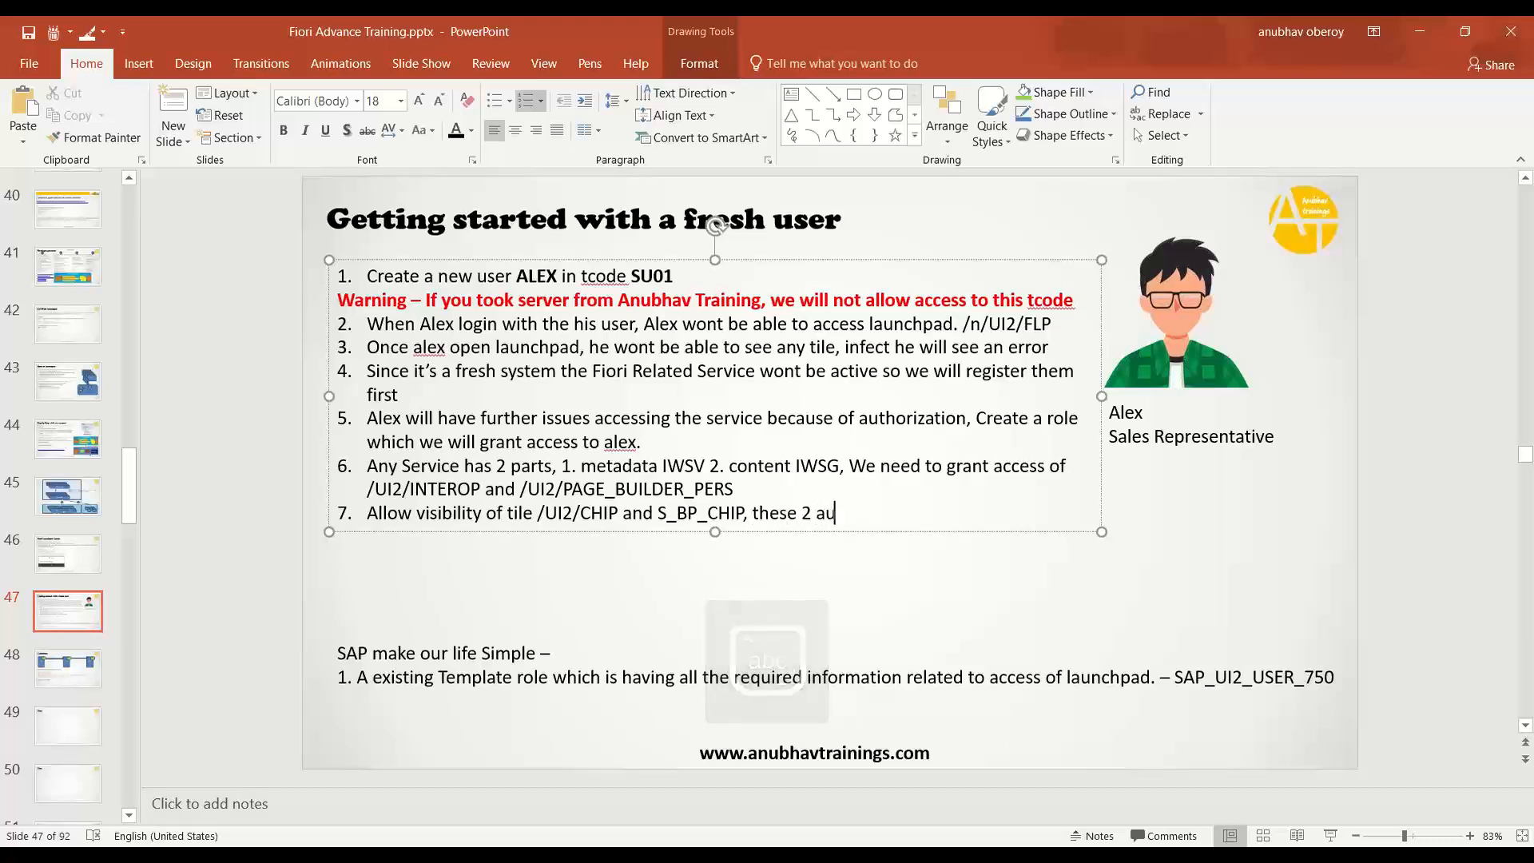
pyautogui.write('thorization')
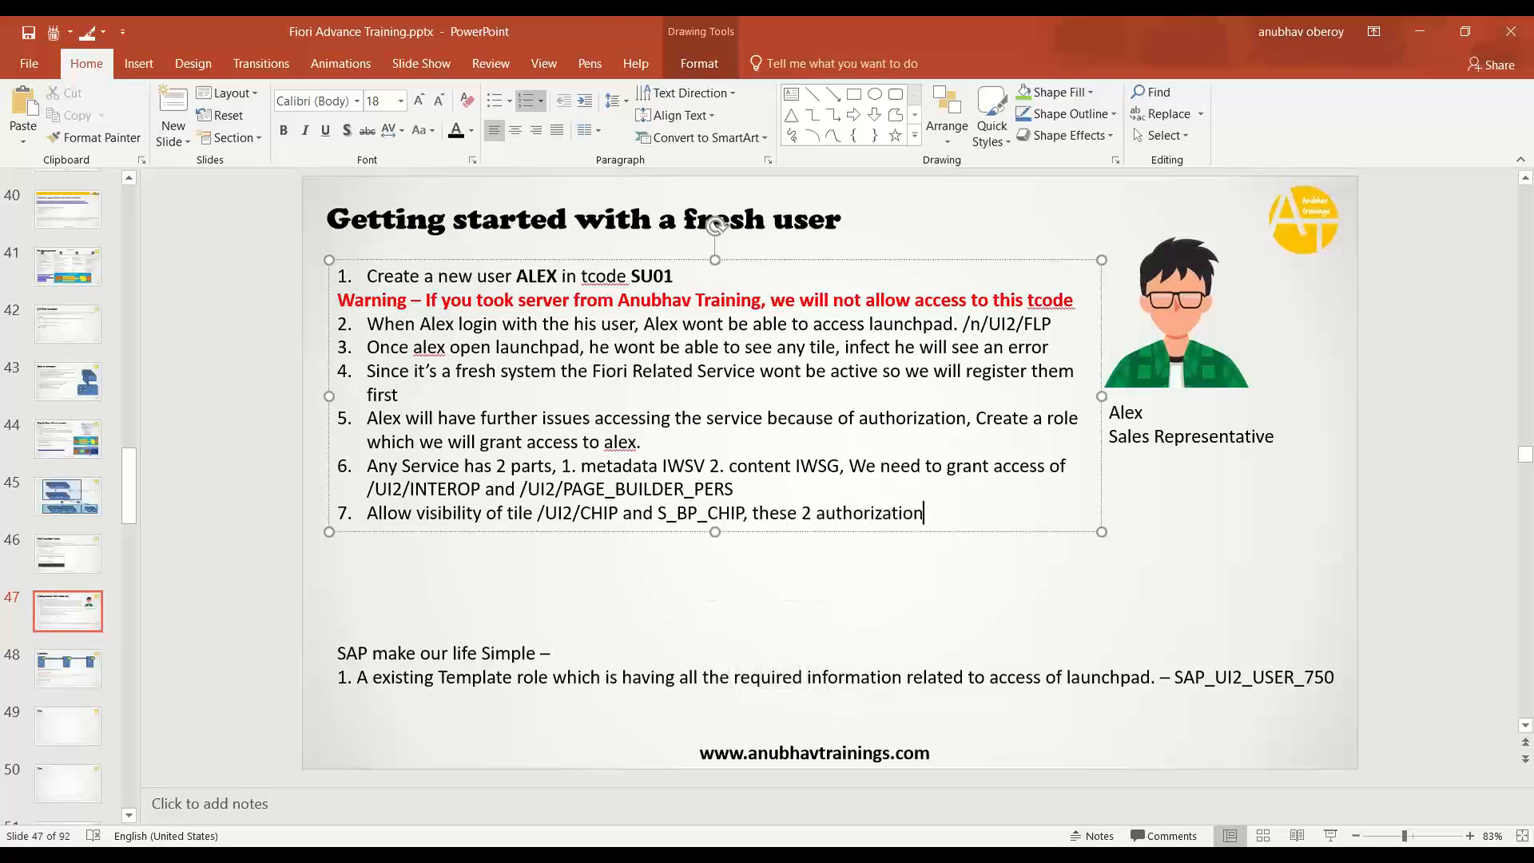
pyautogui.write(' objects must also be ass')
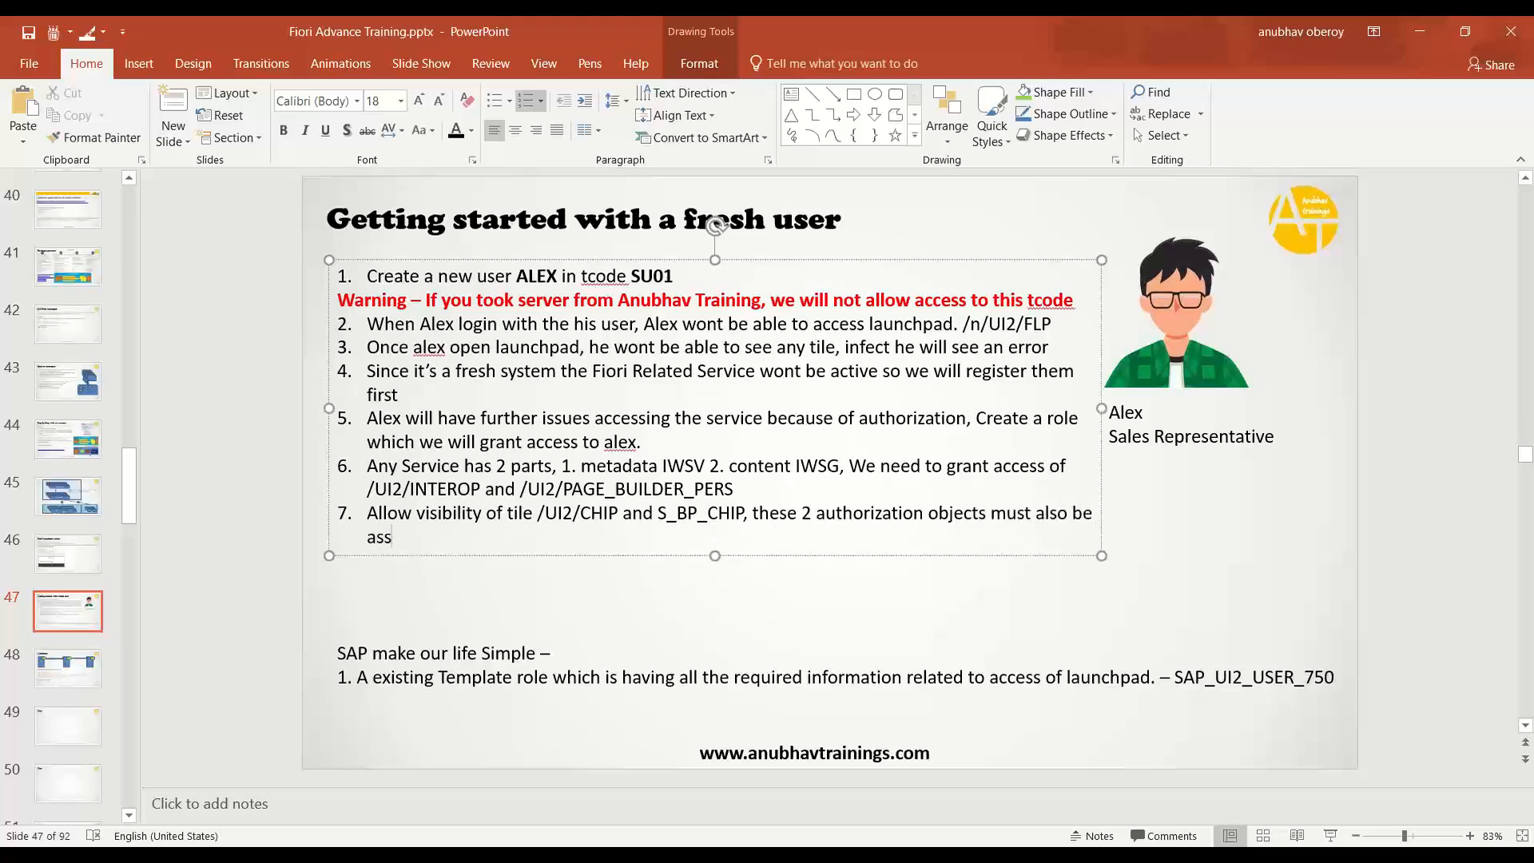
pyautogui.write('igned to the user through role.')
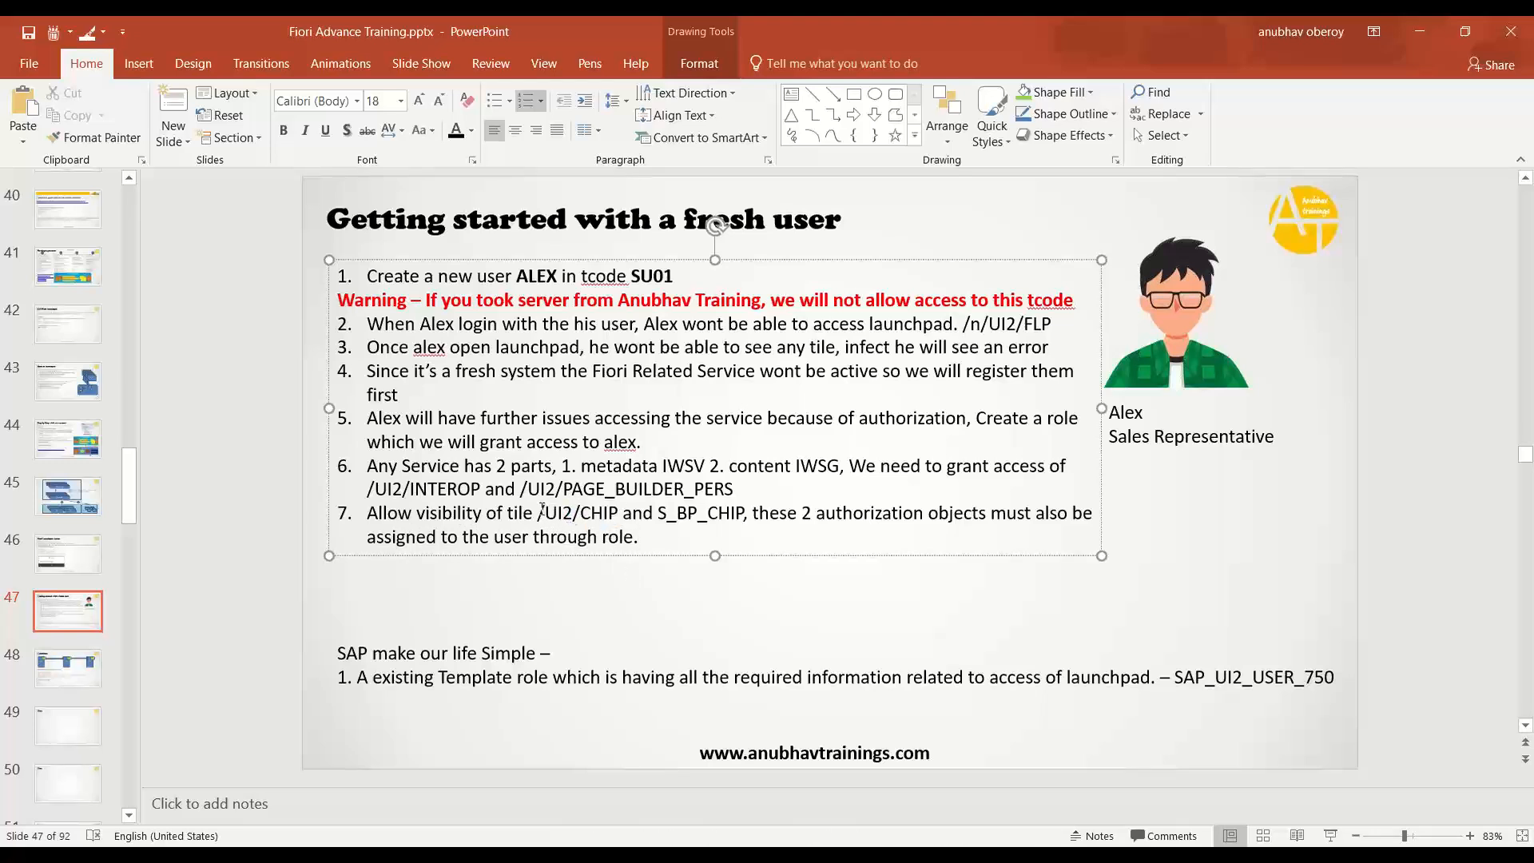
pyautogui.moveTo(542, 511); pyautogui.dragTo(599, 511)
pyautogui.hotkey('ctrl', 'c')
# - Manually enter authorization objects /UI2/CHIP and S_BP_CHIP in role ZBR_CA_LPD_USER
pyautogui.hotkey('alt', 'Tab')
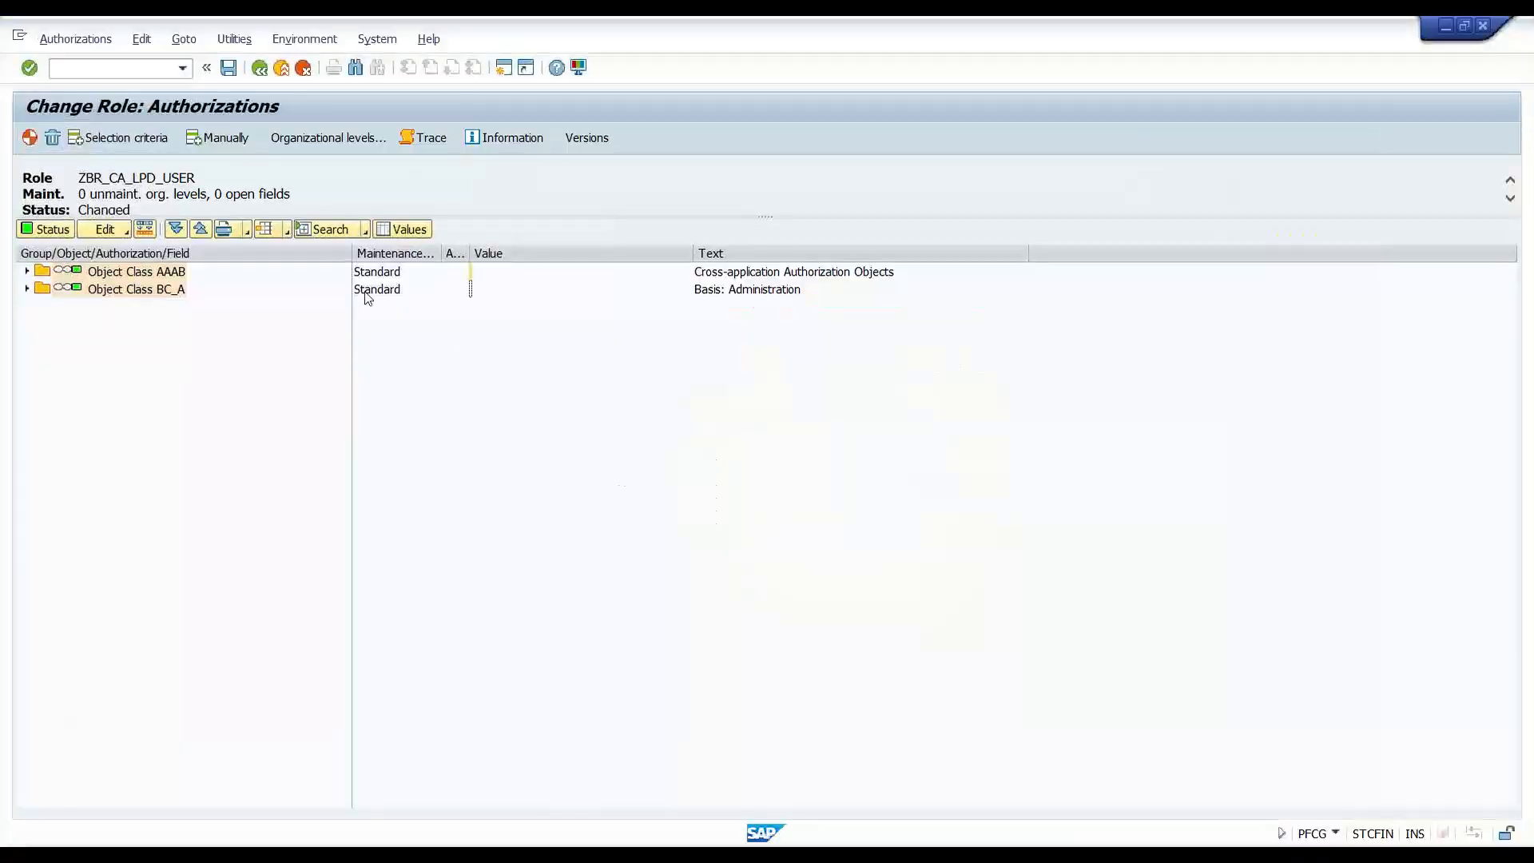
pyautogui.click(214, 139)
pyautogui.hotkey('ctrl', 'v')
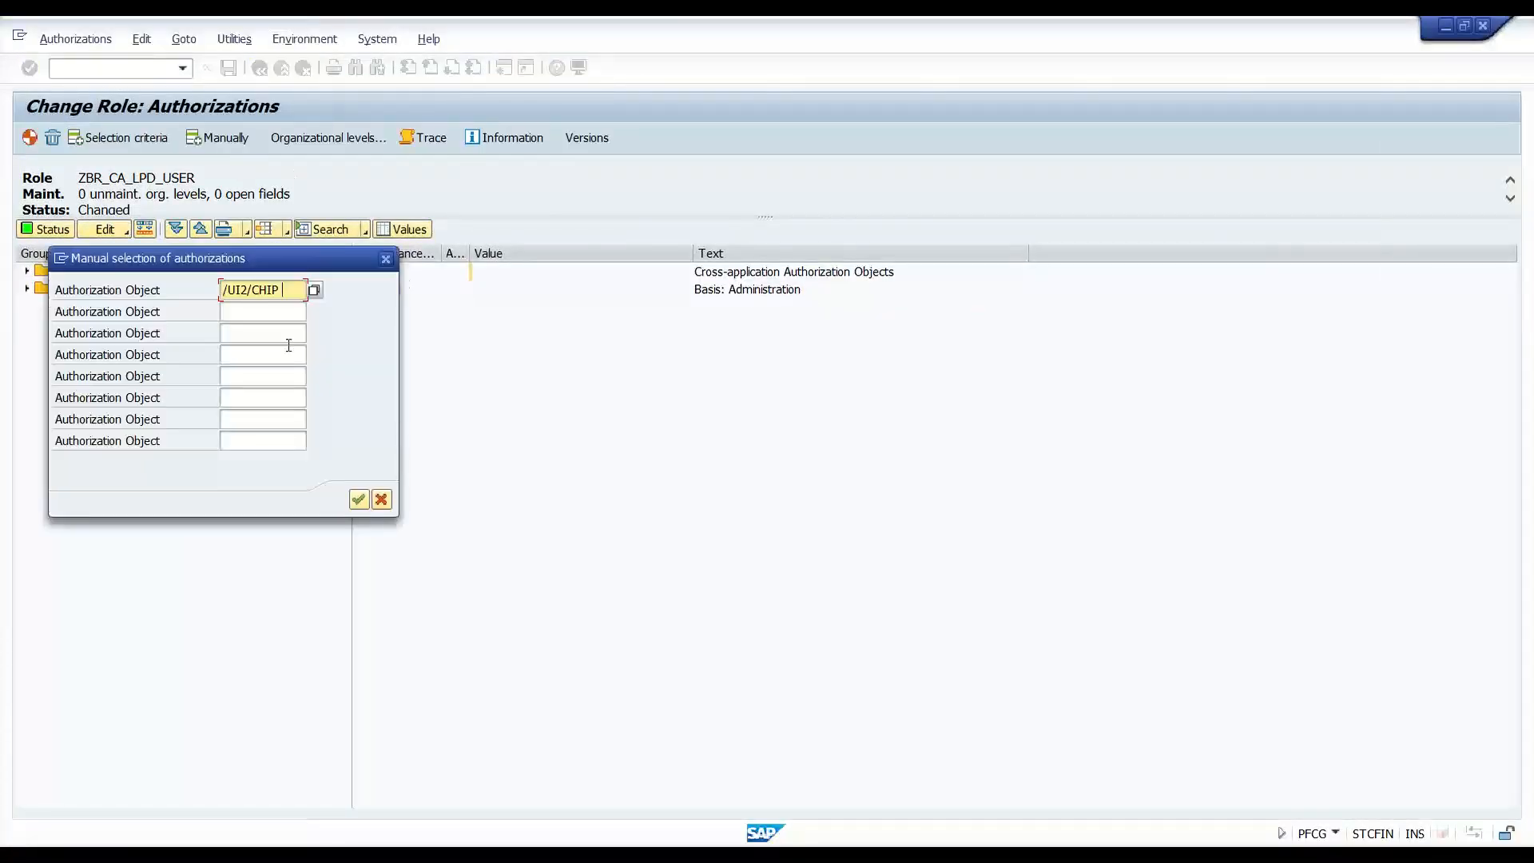
pyautogui.press('Tab')
pyautogui.press('capslock')
pyautogui.write('S_B')
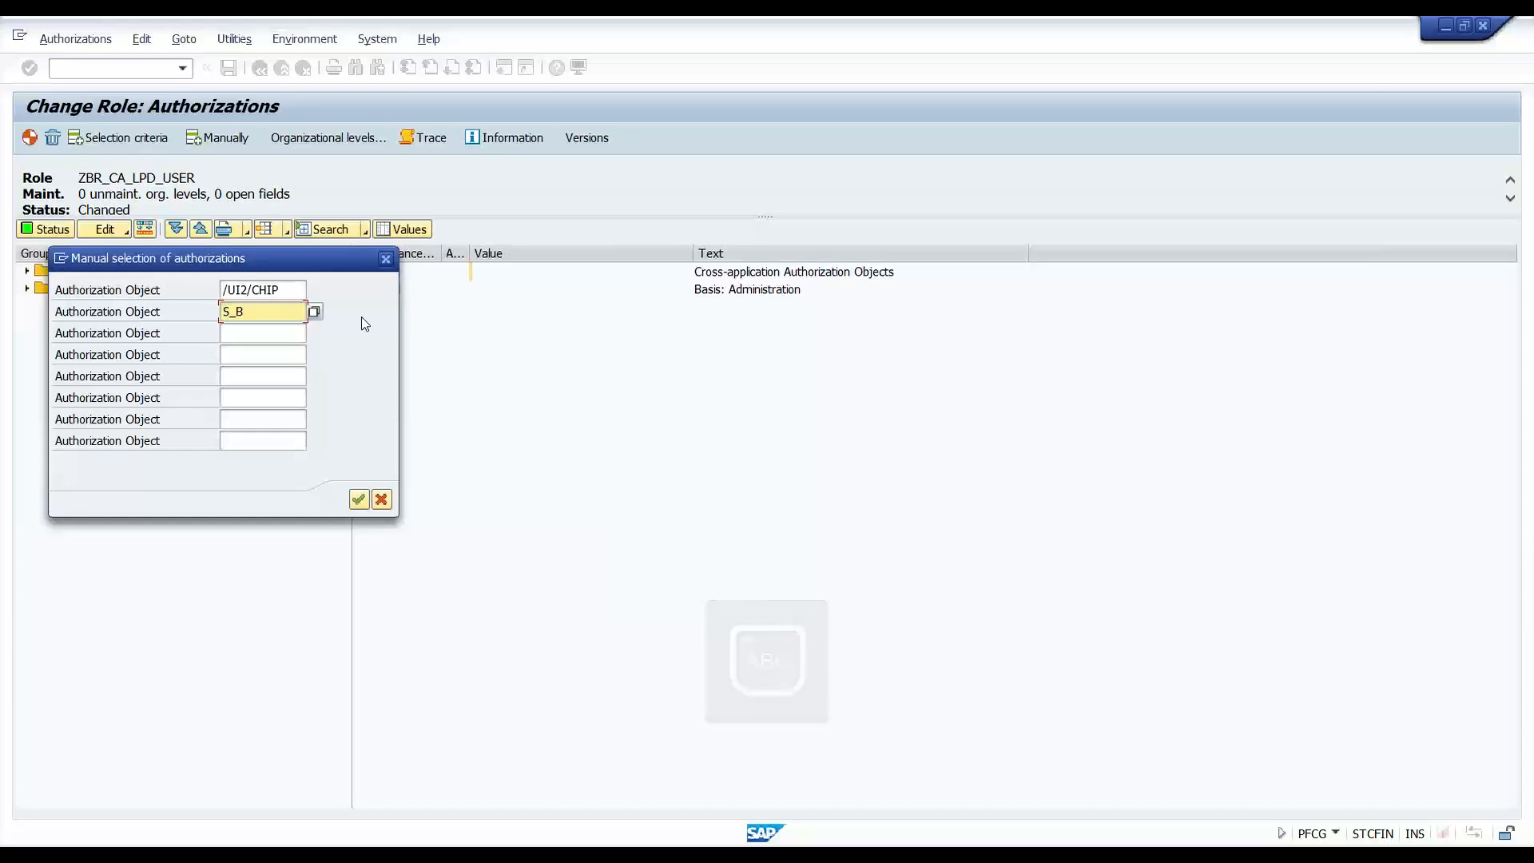
pyautogui.write('P_')
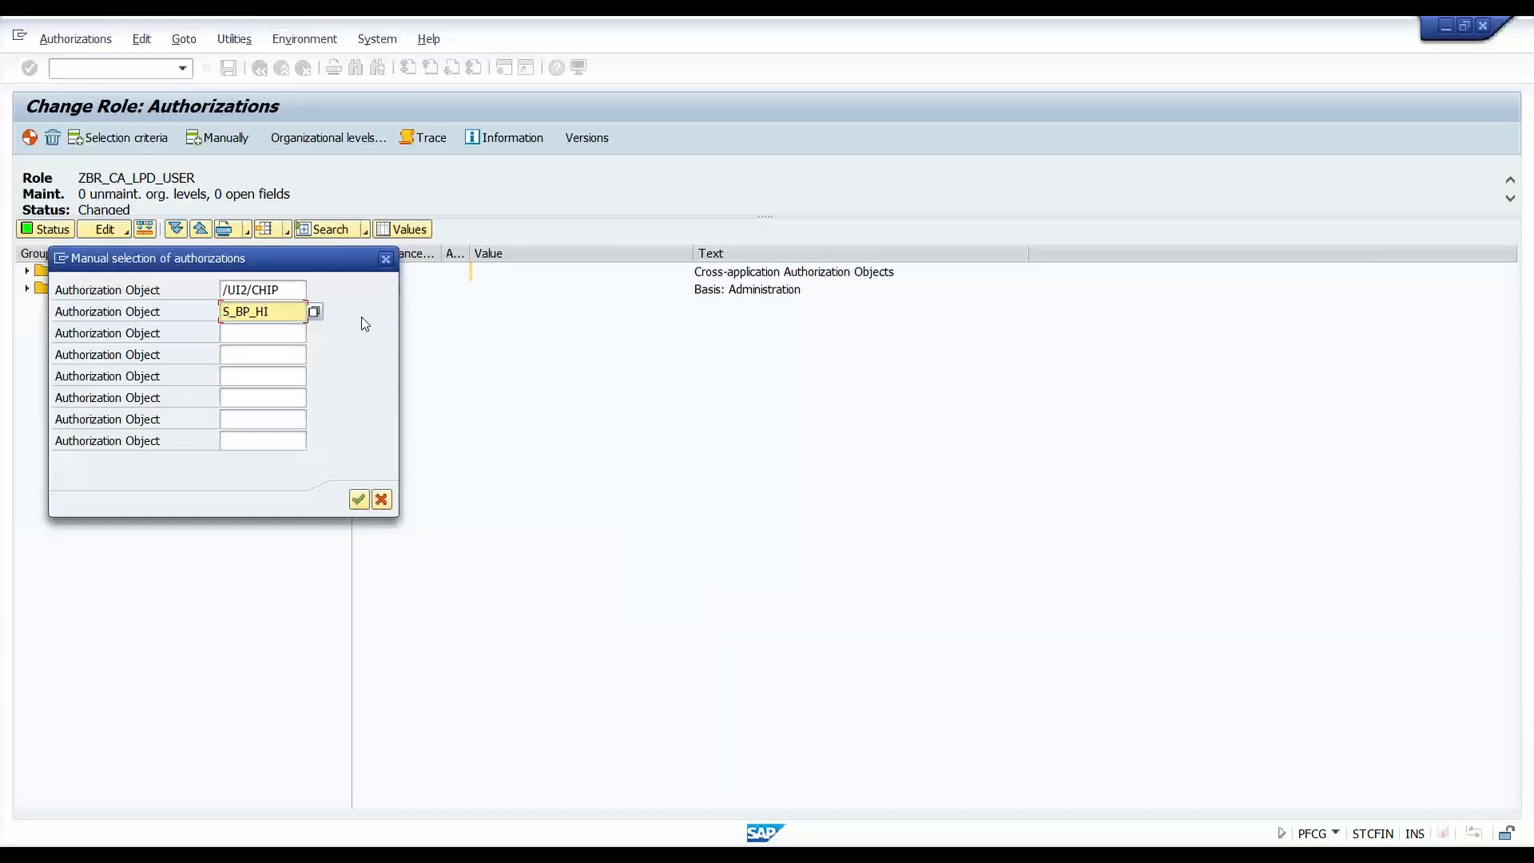
pyautogui.write('CHIP')
pyautogui.click(358, 499)
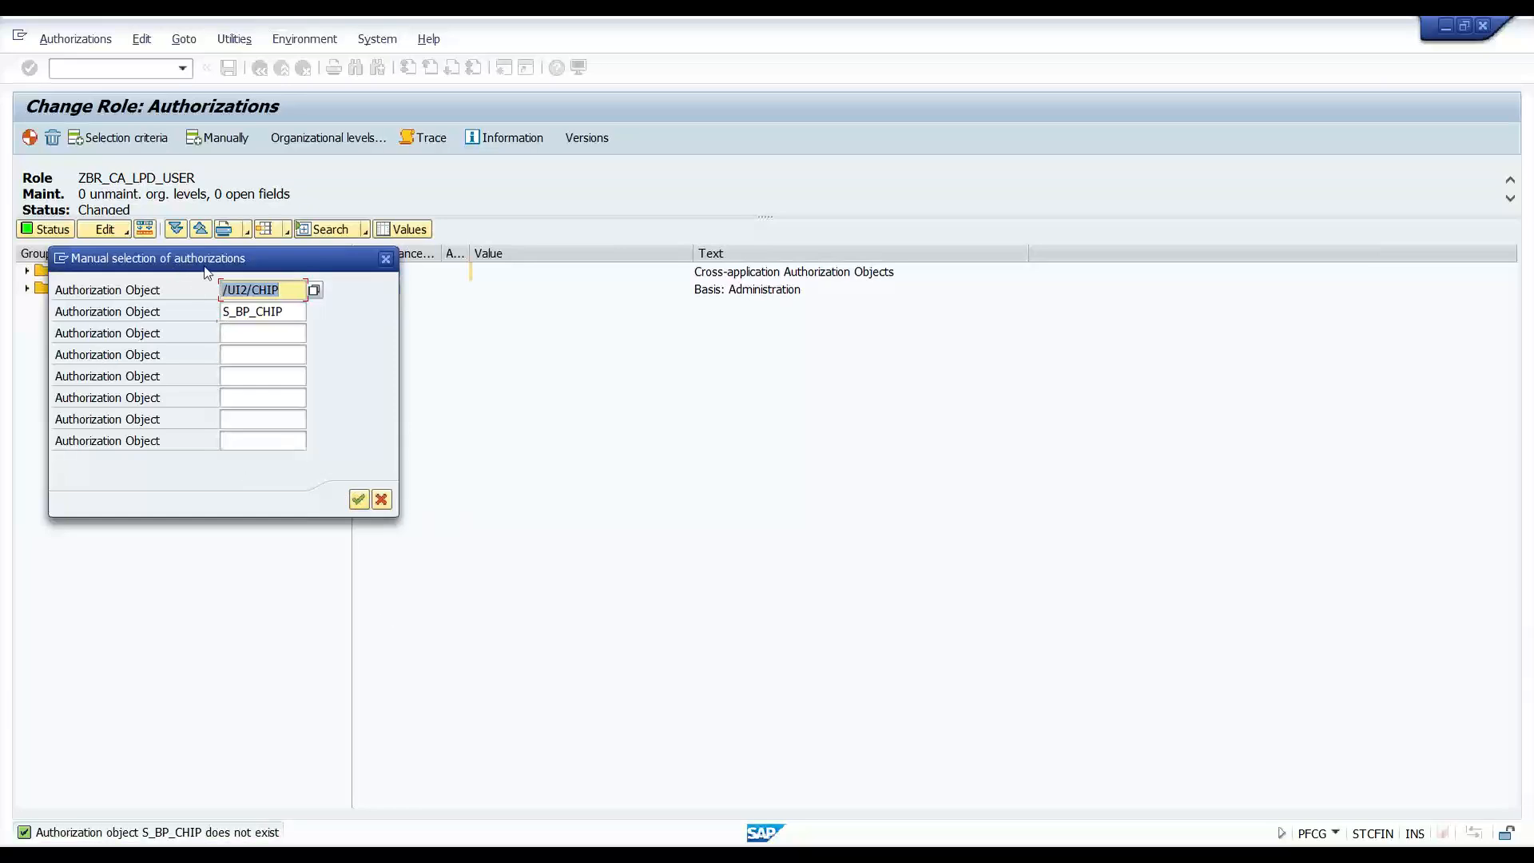
# - Correct the second object to S_PB_CHIP via an F4 search on *CHIP and confirm both objects
pyautogui.moveTo(236, 312); pyautogui.dragTo(302, 298)
pyautogui.press('Home')
pyautogui.press('Delete')
pyautogui.press('Delete')
pyautogui.press('Delete')
pyautogui.press('Delete')
pyautogui.write('*')
pyautogui.press('Return')
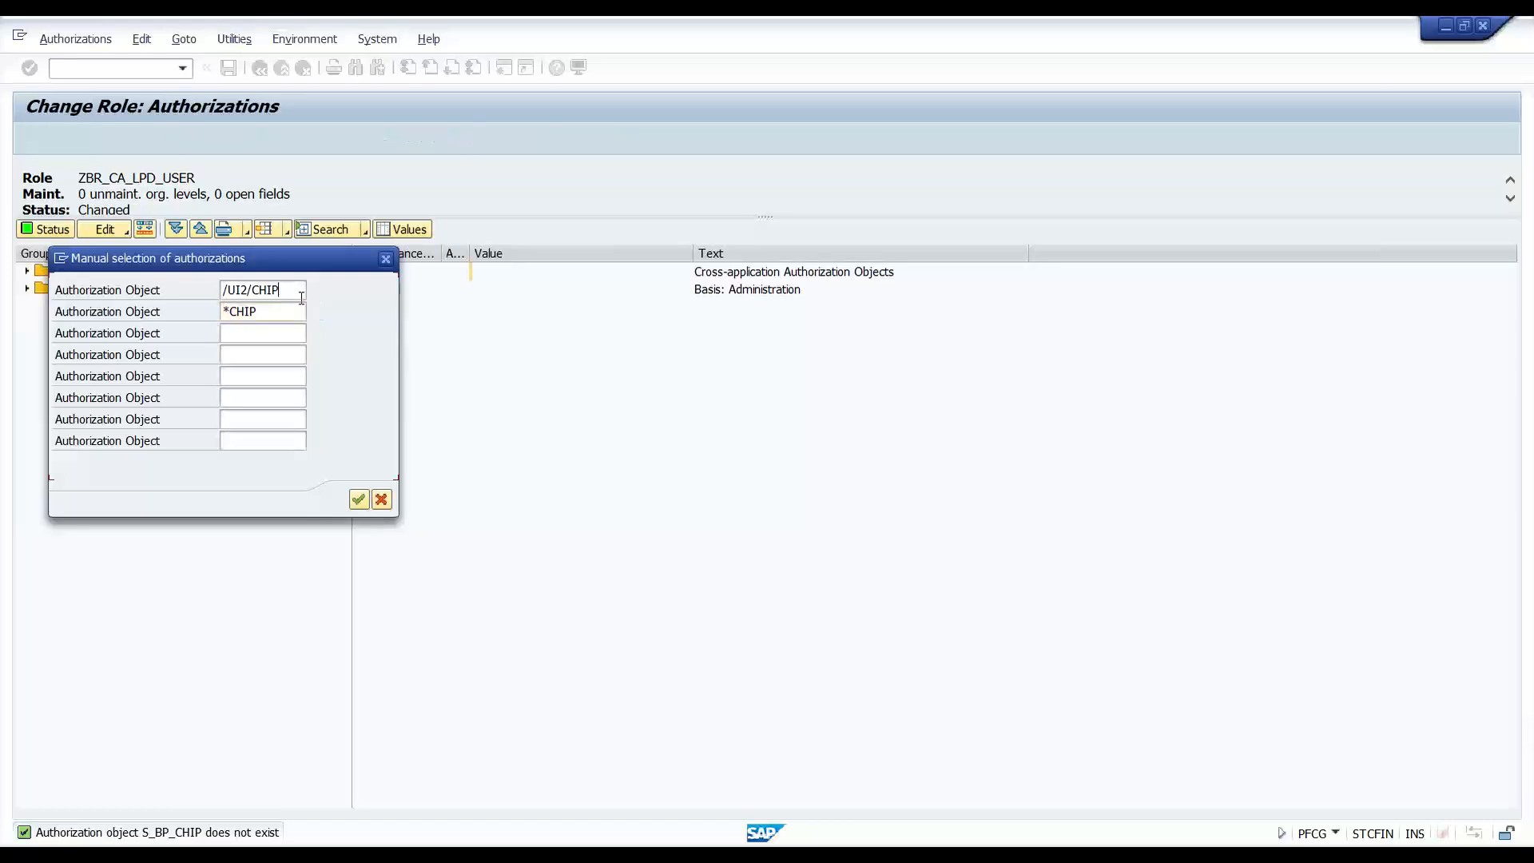
pyautogui.press('F4')
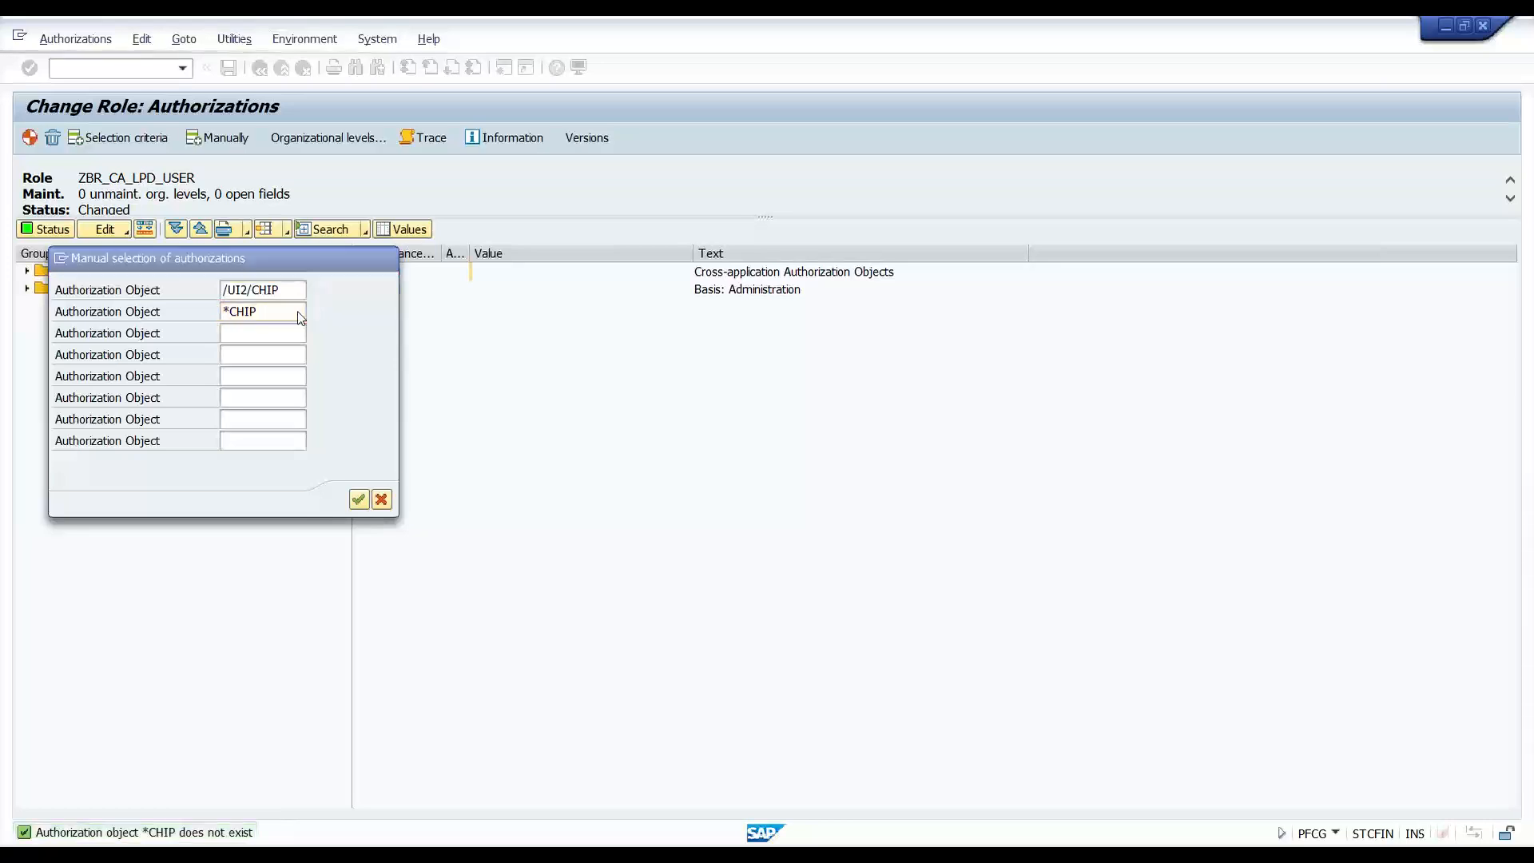
pyautogui.click(73, 389)
pyautogui.doubleClick(77, 391)
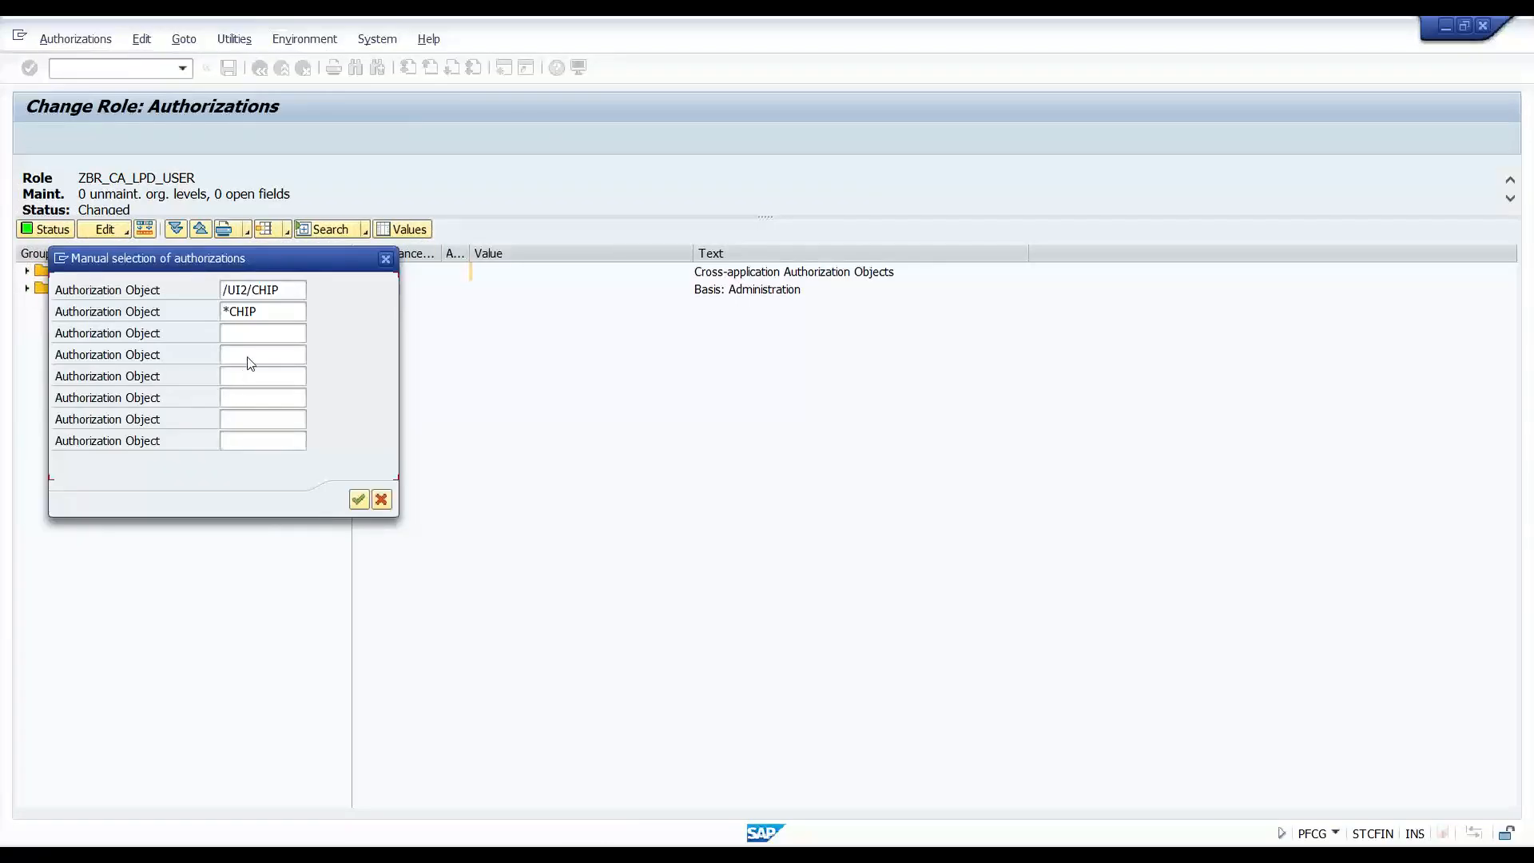
pyautogui.click(358, 496)
# - Fix the object name to S_PB_CHIP in slide item 7 and save the presentation
pyautogui.hotkey('alt', 'Tab')
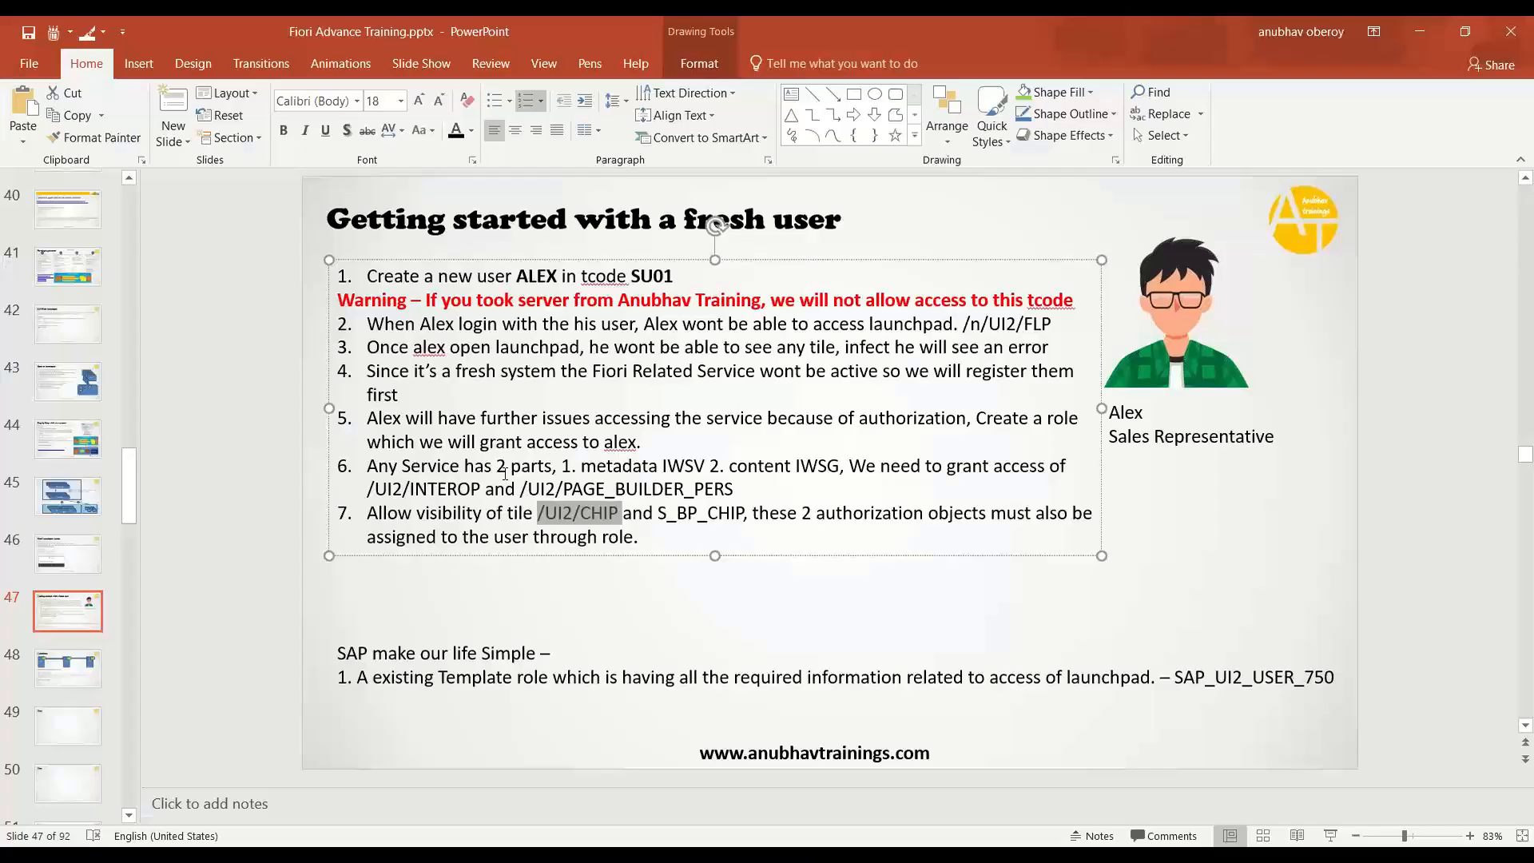
pyautogui.click(605, 514)
pyautogui.press('Delete')
pyautogui.press('Right')
pyautogui.write('b')
pyautogui.press('BackSpace')
pyautogui.write('B')
pyautogui.hotkey('ctrl', 's')
pyautogui.hotkey('alt', 'Tab')
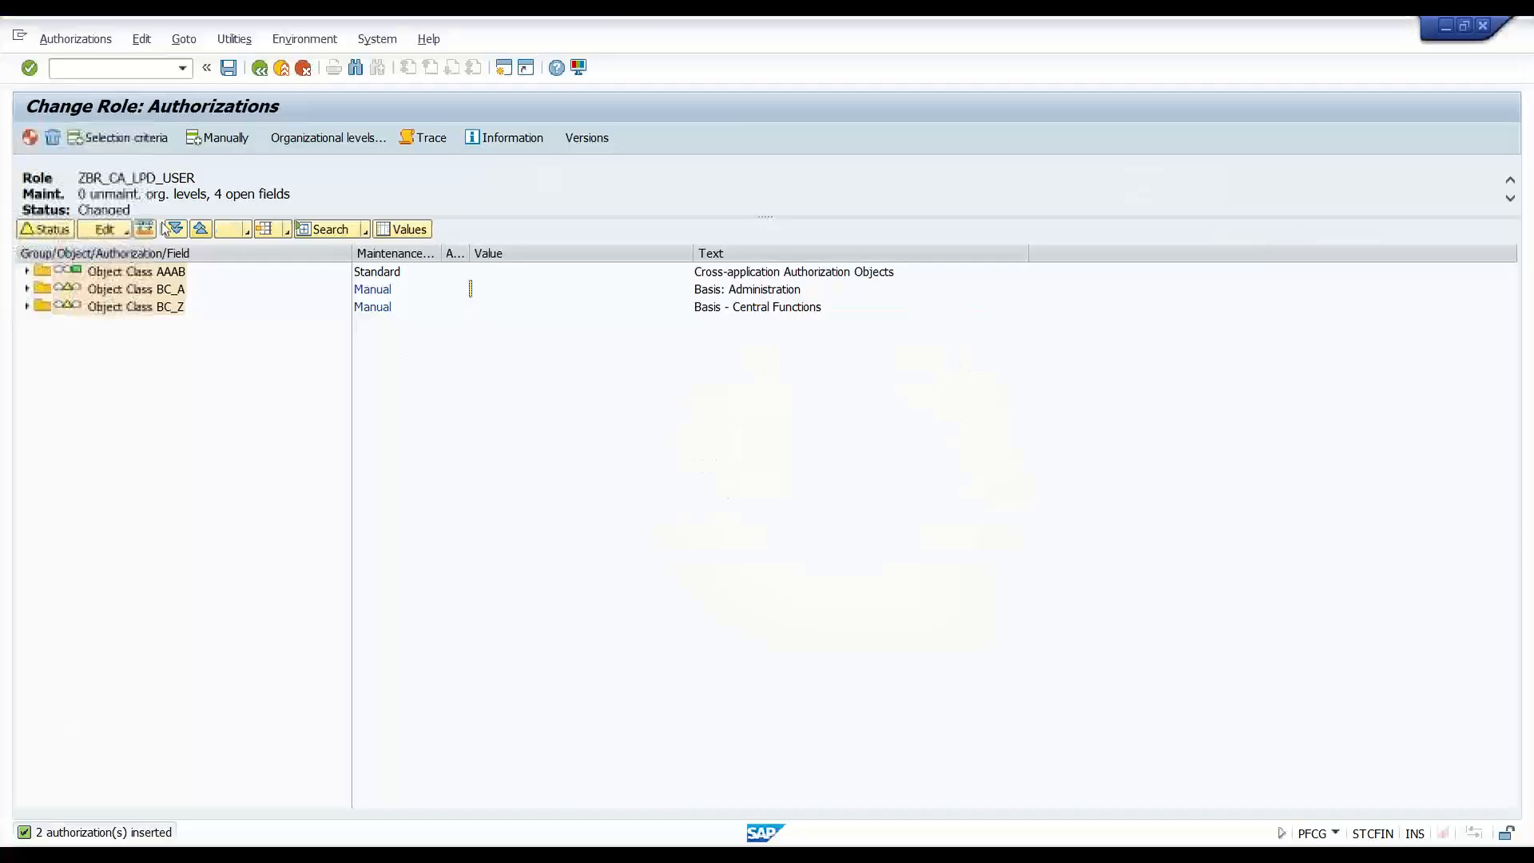
# - Give S_PB_CHIP full authorization for CHIP_NAME and all activities
pyautogui.click(26, 289)
pyautogui.click(28, 360)
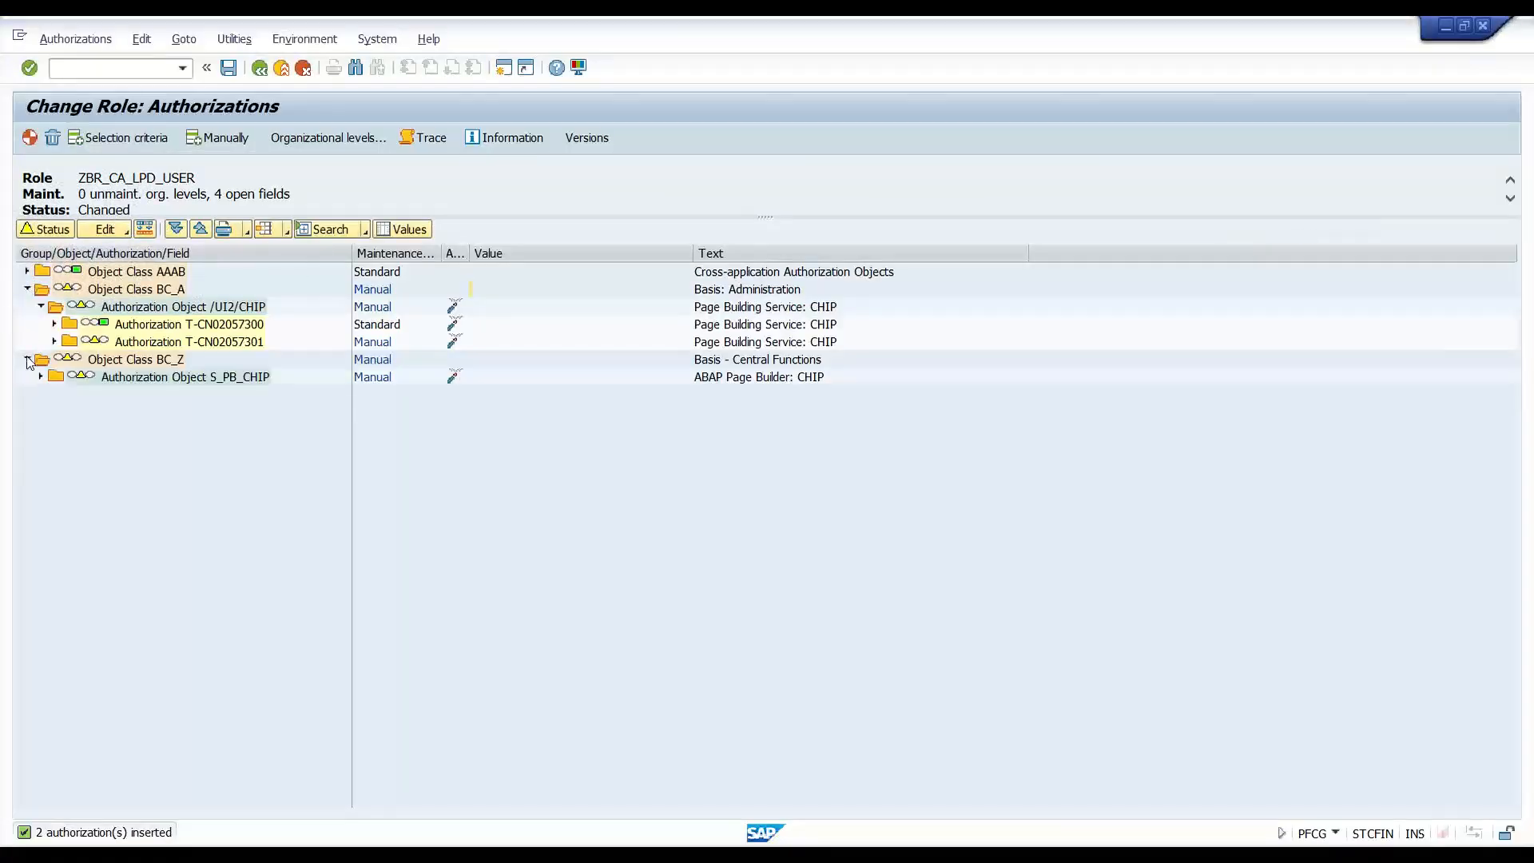
pyautogui.click(41, 377)
pyautogui.click(55, 394)
pyautogui.click(454, 411)
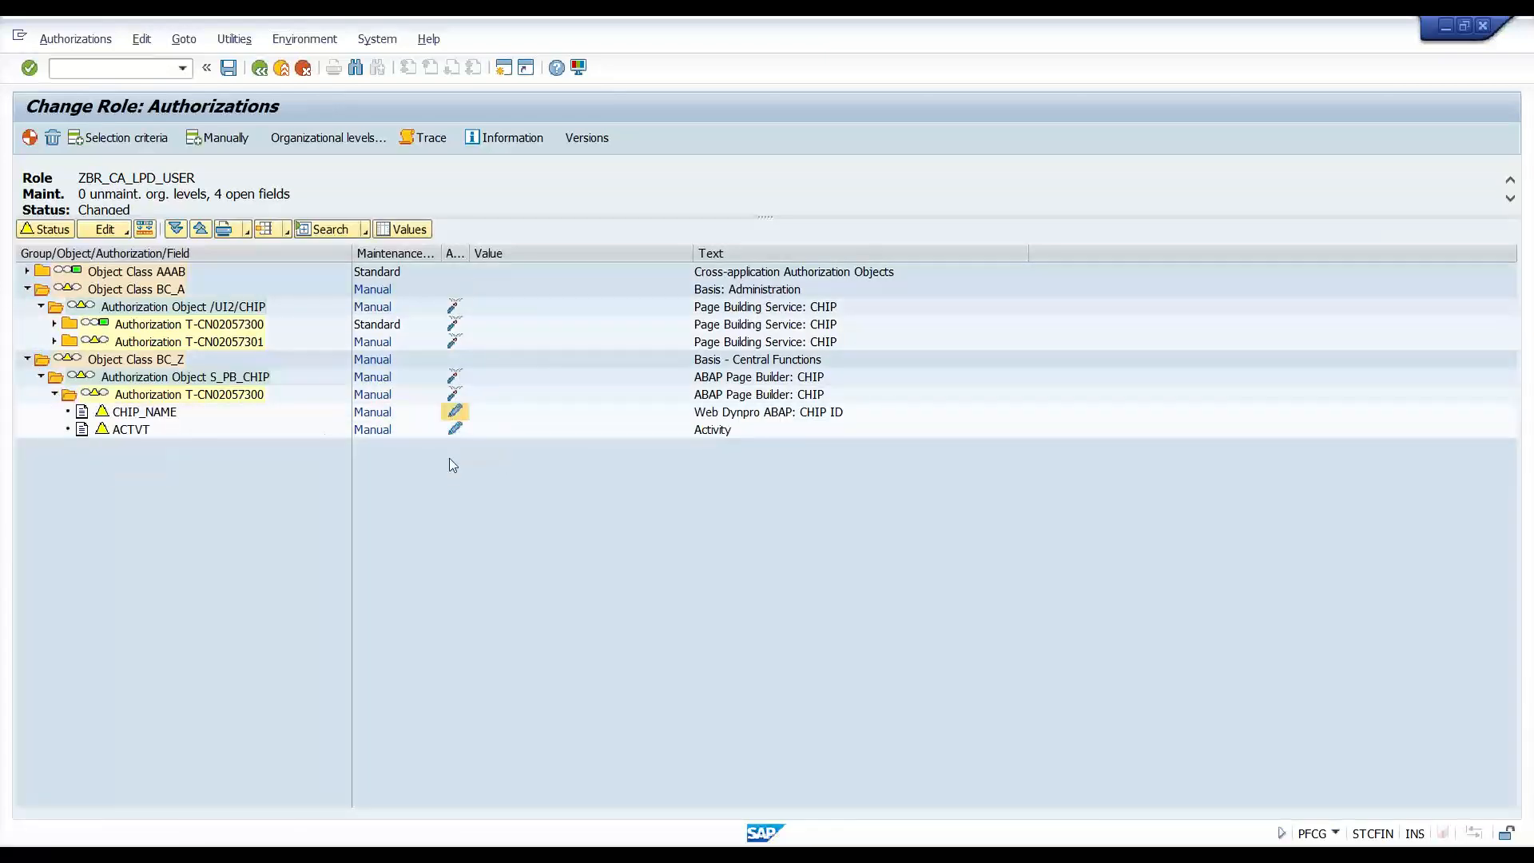
pyautogui.click(223, 290)
pyautogui.click(375, 542)
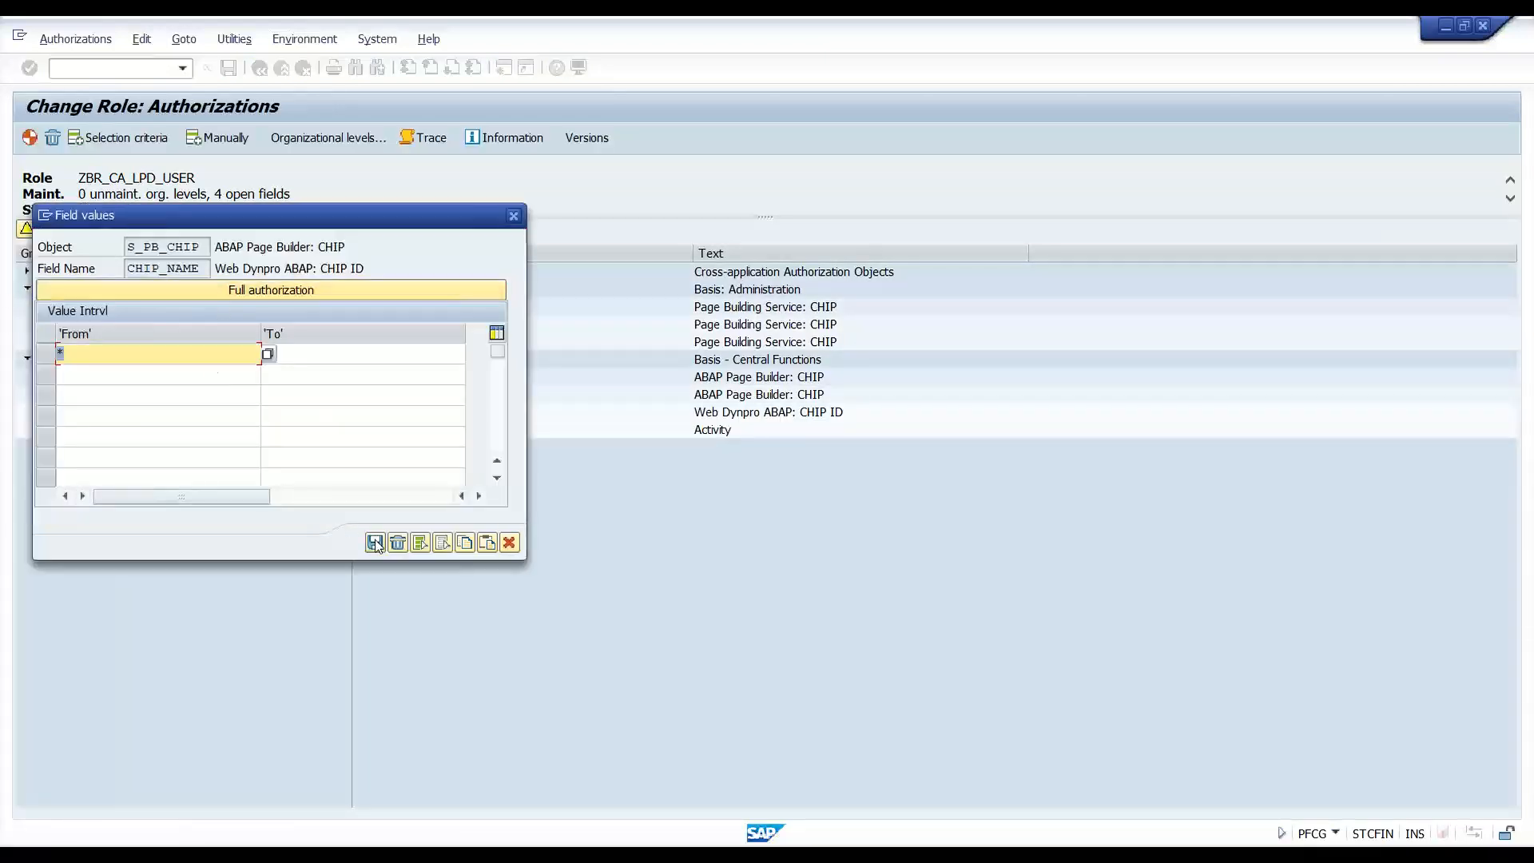
pyautogui.click(455, 432)
pyautogui.click(186, 291)
pyautogui.click(338, 714)
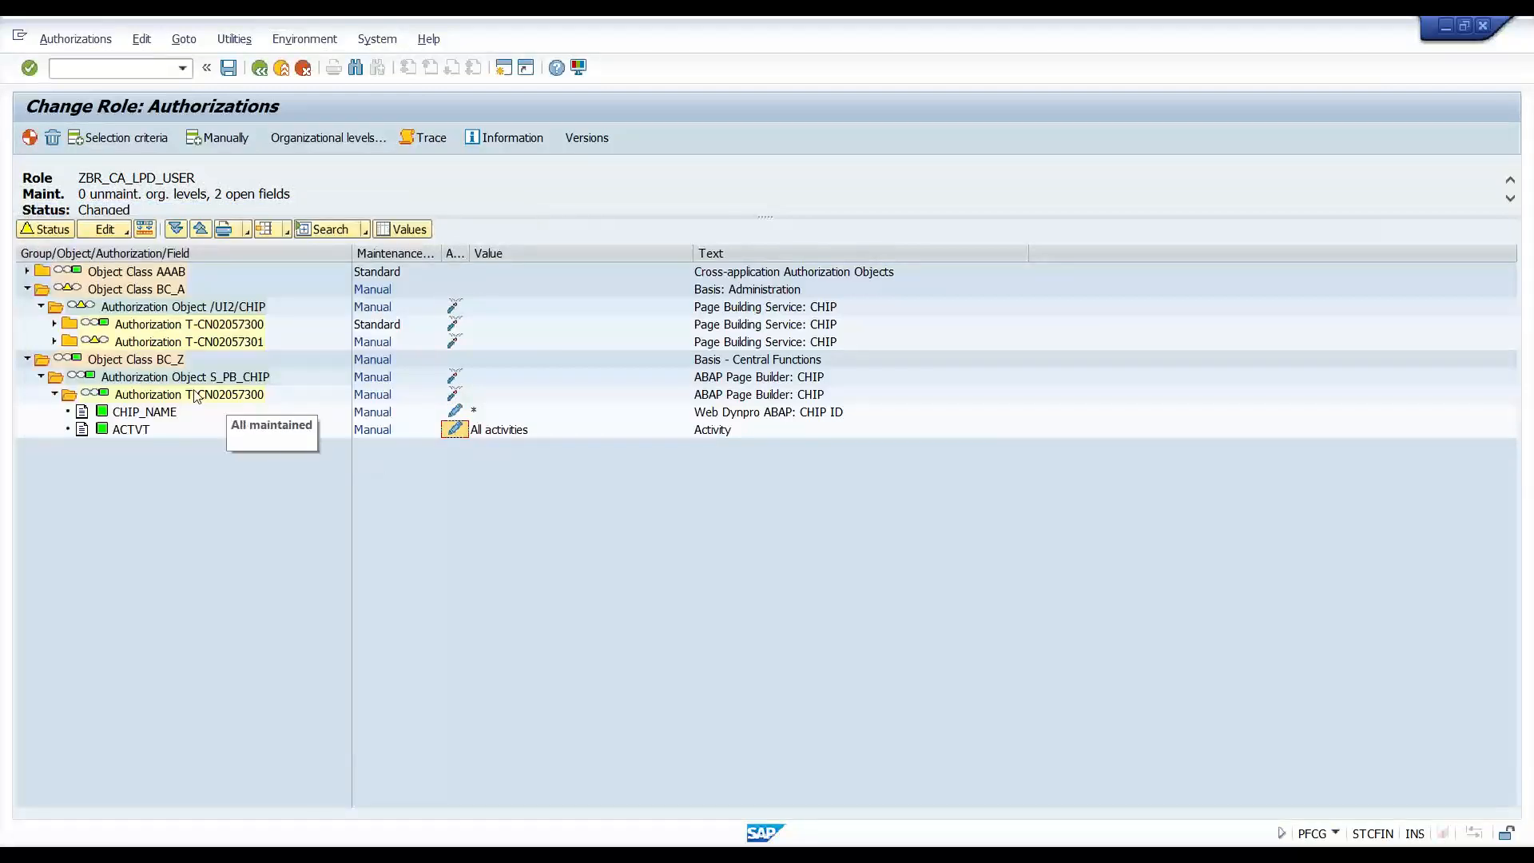
# - Give /UI2/CHIP full authorization for its /UI2/CHIP field and all activities
pyautogui.click(51, 341)
pyautogui.click(454, 359)
pyautogui.click(200, 290)
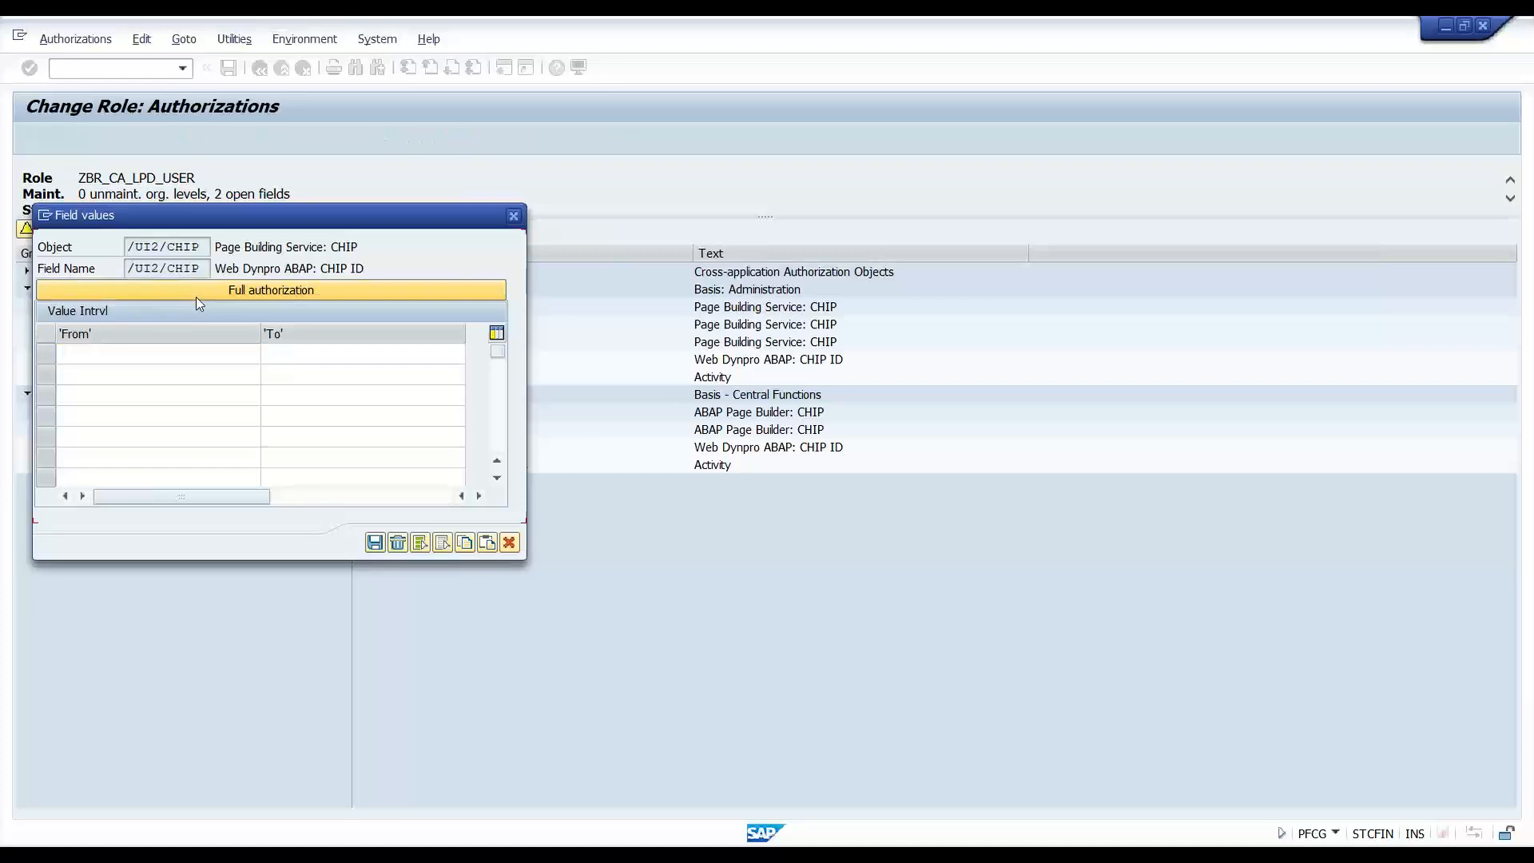
pyautogui.click(375, 544)
pyautogui.click(456, 376)
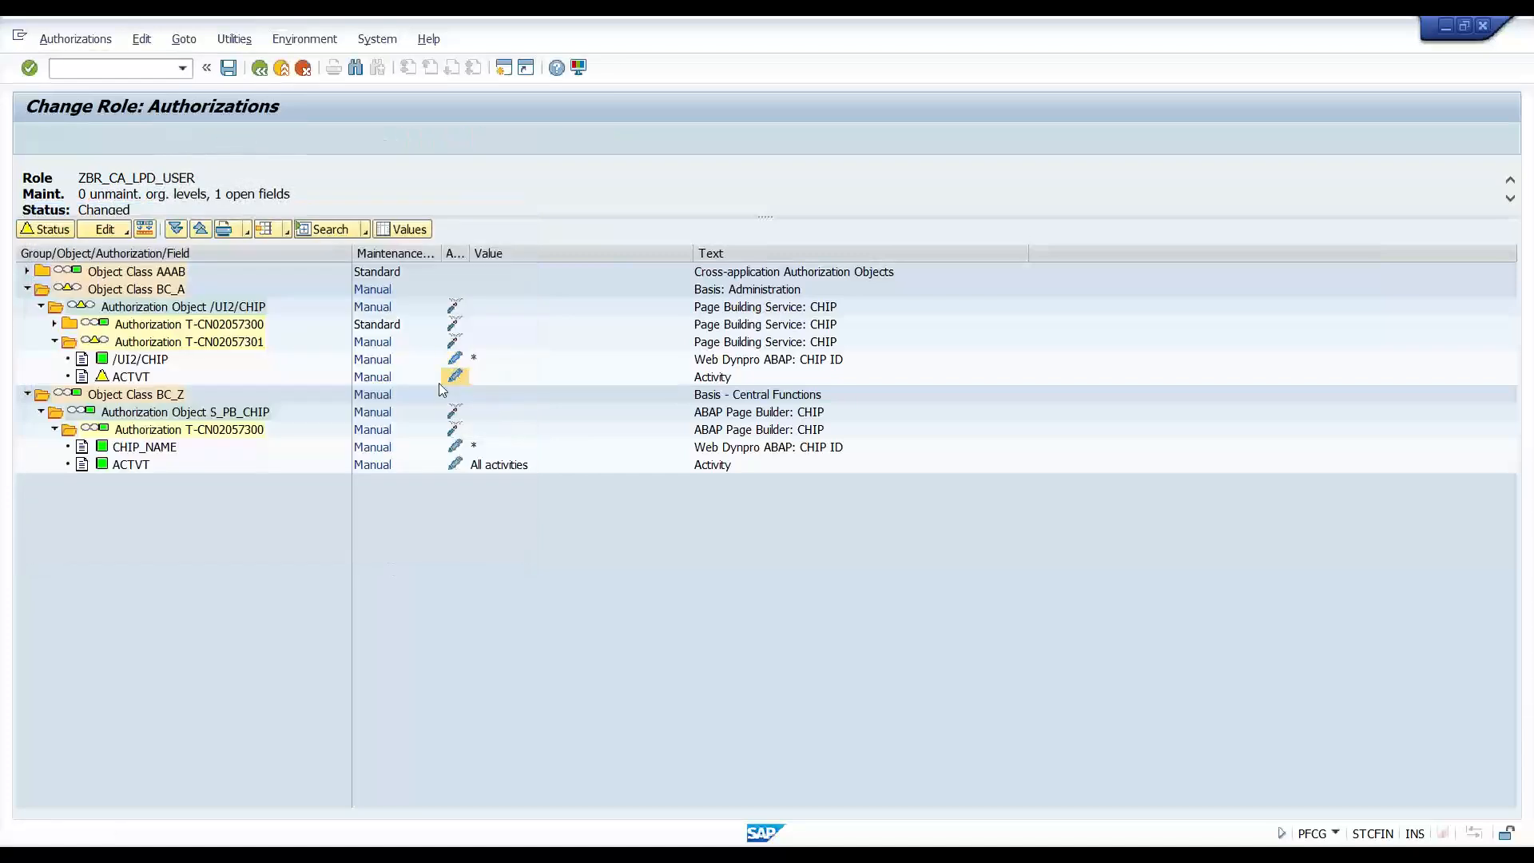
pyautogui.click(219, 290)
pyautogui.click(339, 714)
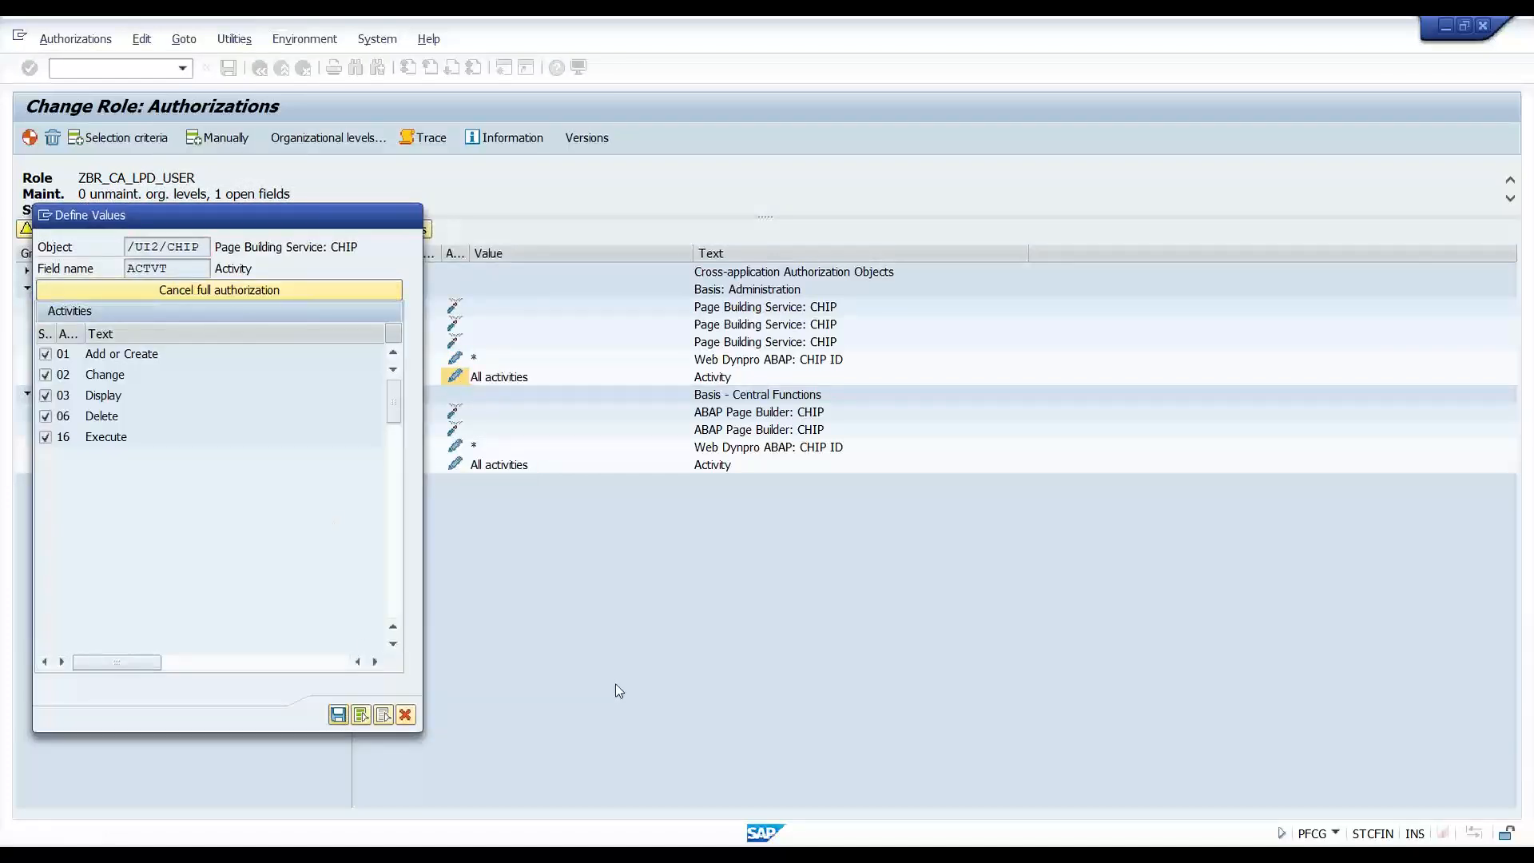
# - Save the role and generate authorization profile T-CN020573 with the proposed name
pyautogui.hotkey('ctrl', 's')
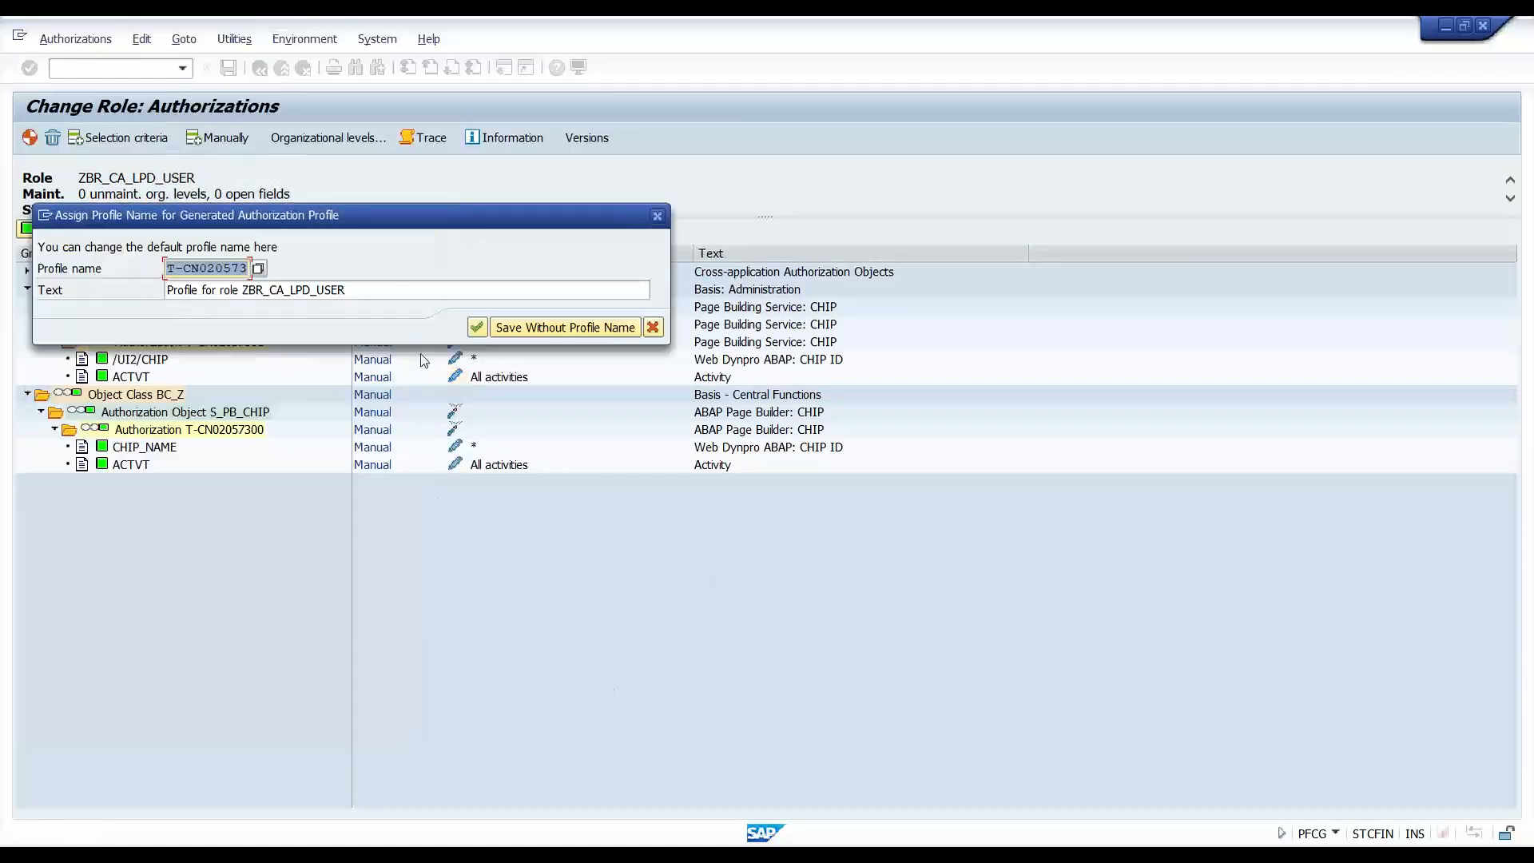
pyautogui.click(479, 333)
pyautogui.click(30, 139)
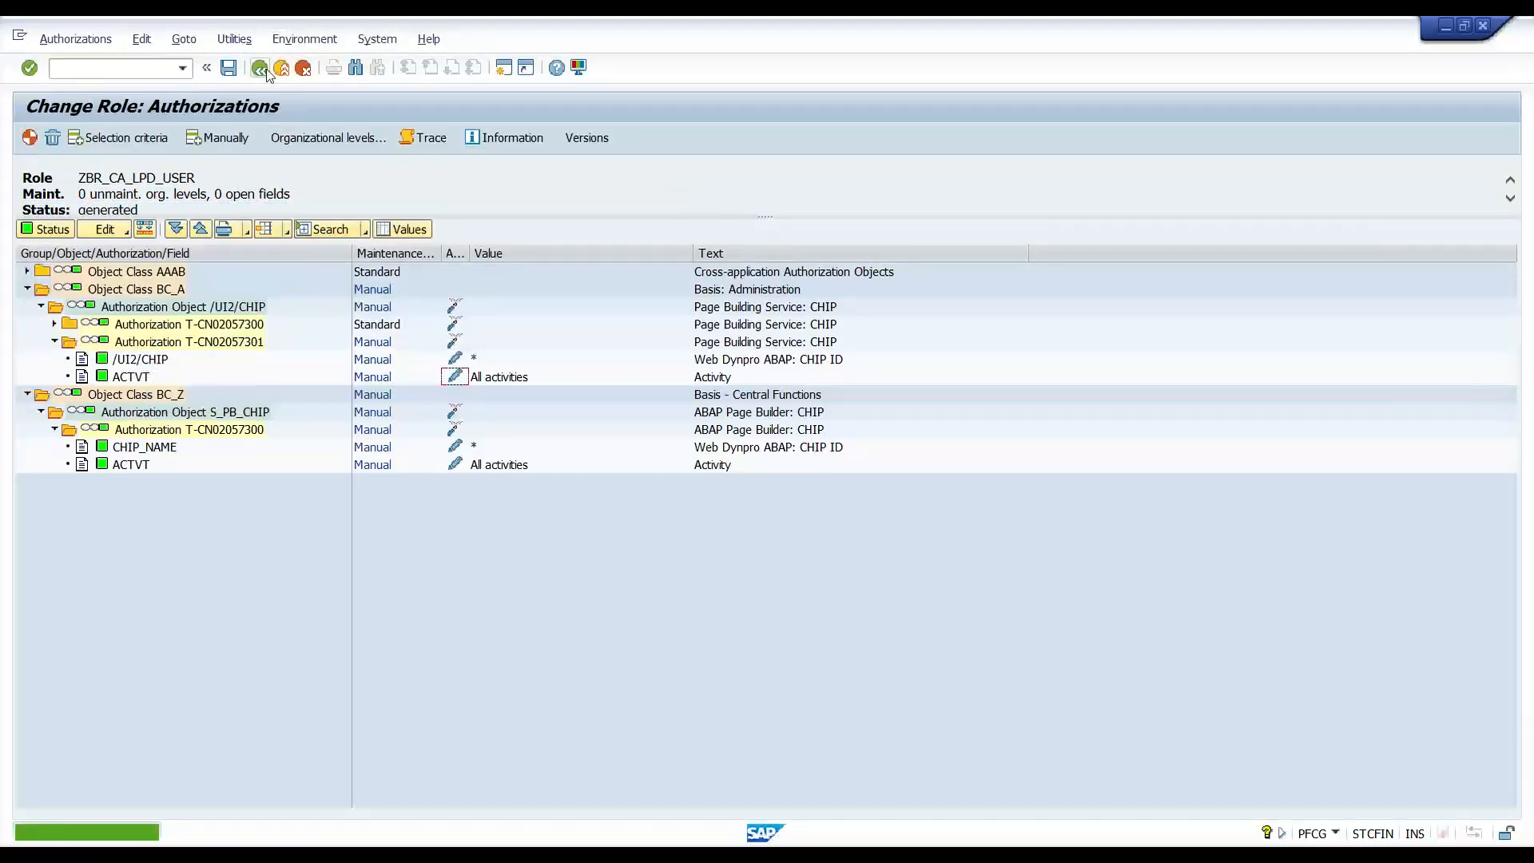
pyautogui.click(264, 70)
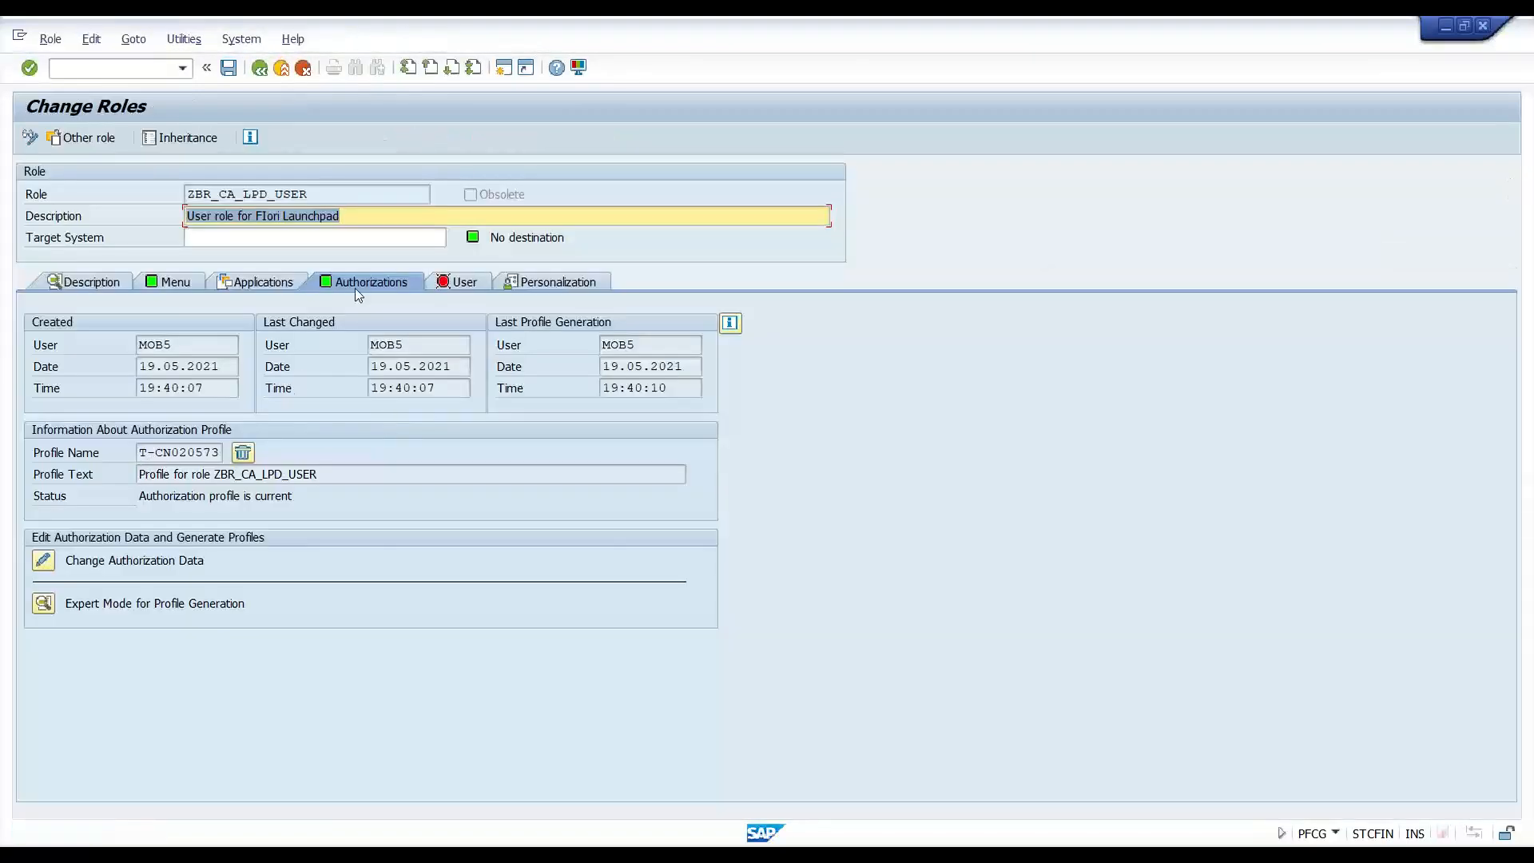
pyautogui.click(140, 453)
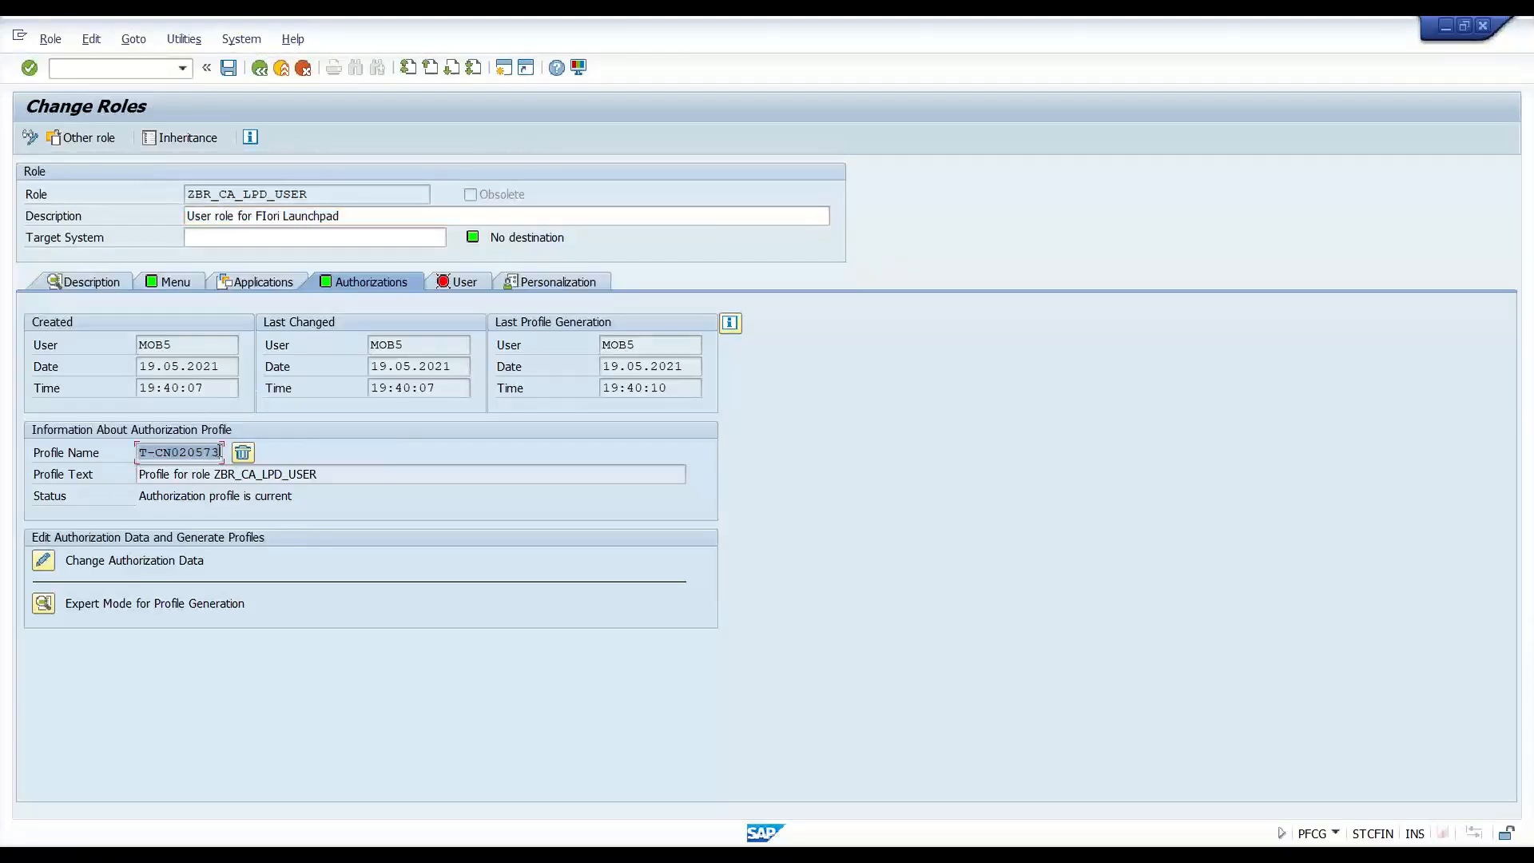
pyautogui.hotkey('alt', 'Tab')
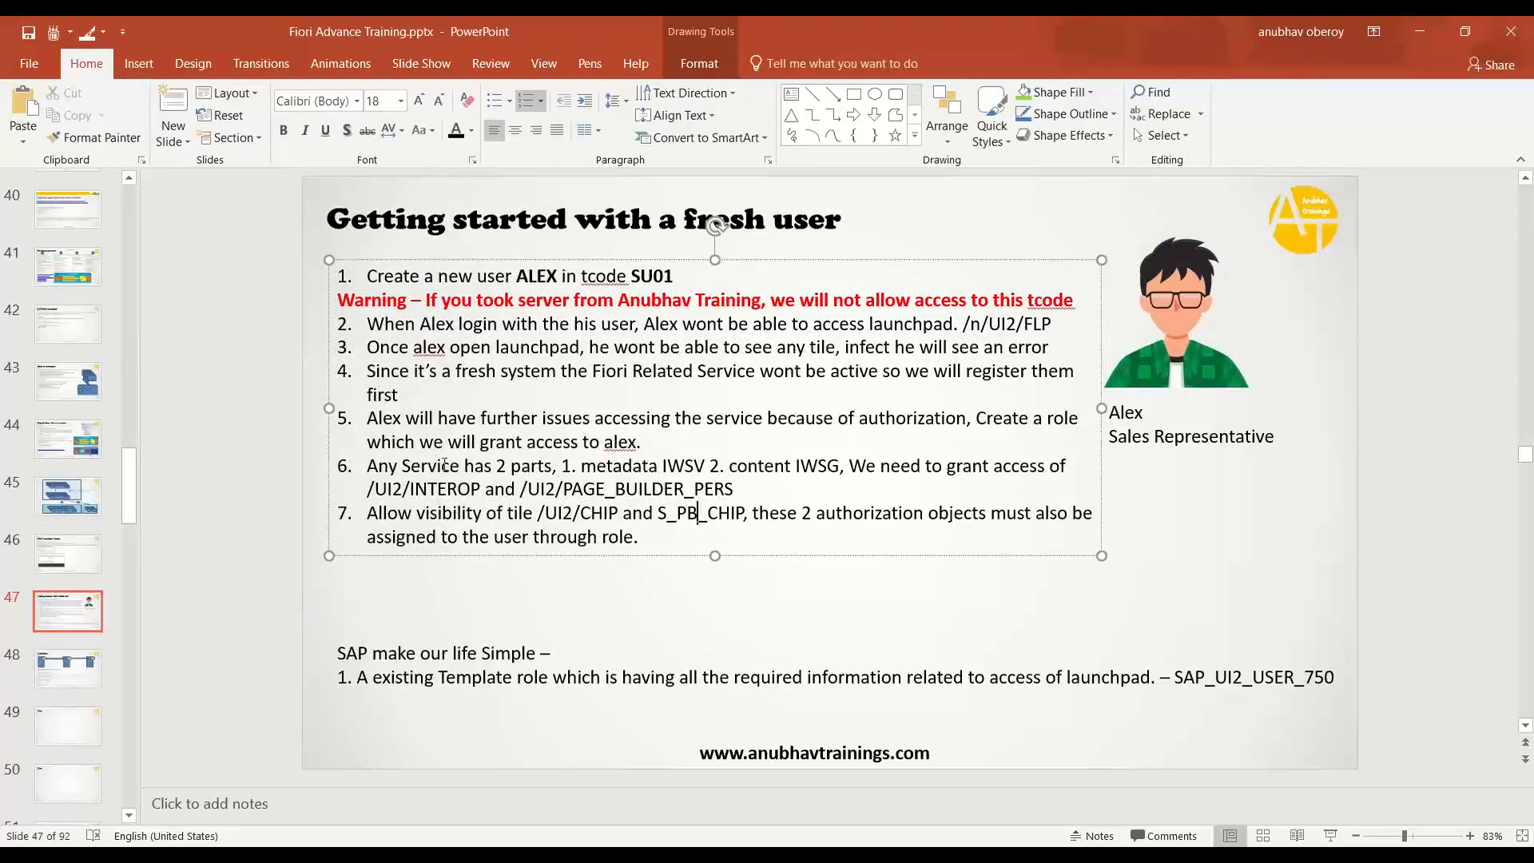
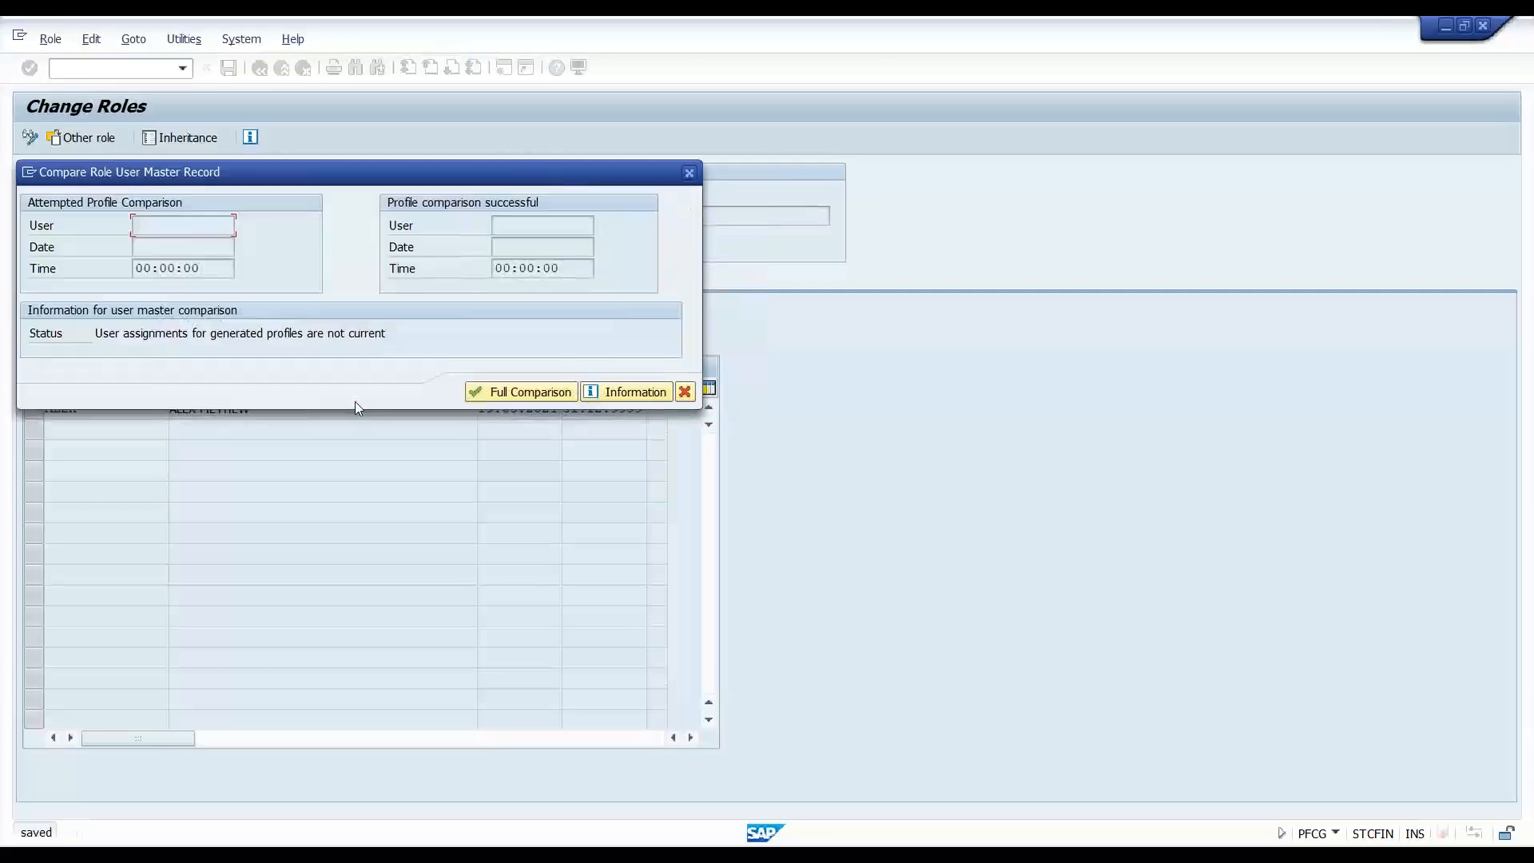
# - Run the full user master comparison for ZBR_CA_LPD_USER and close the results
pyautogui.click(474, 395)
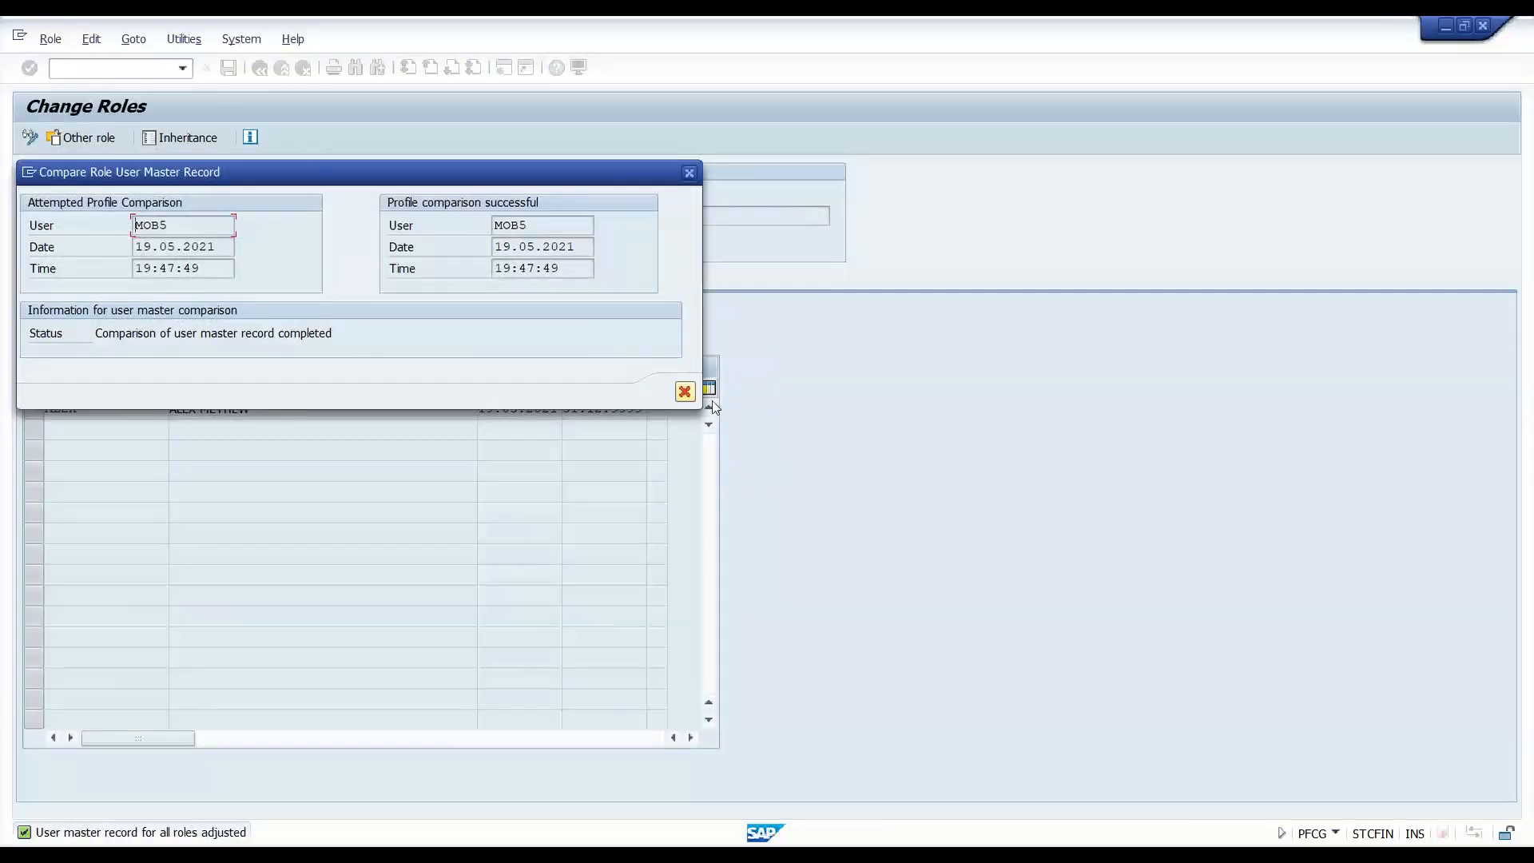
pyautogui.click(689, 173)
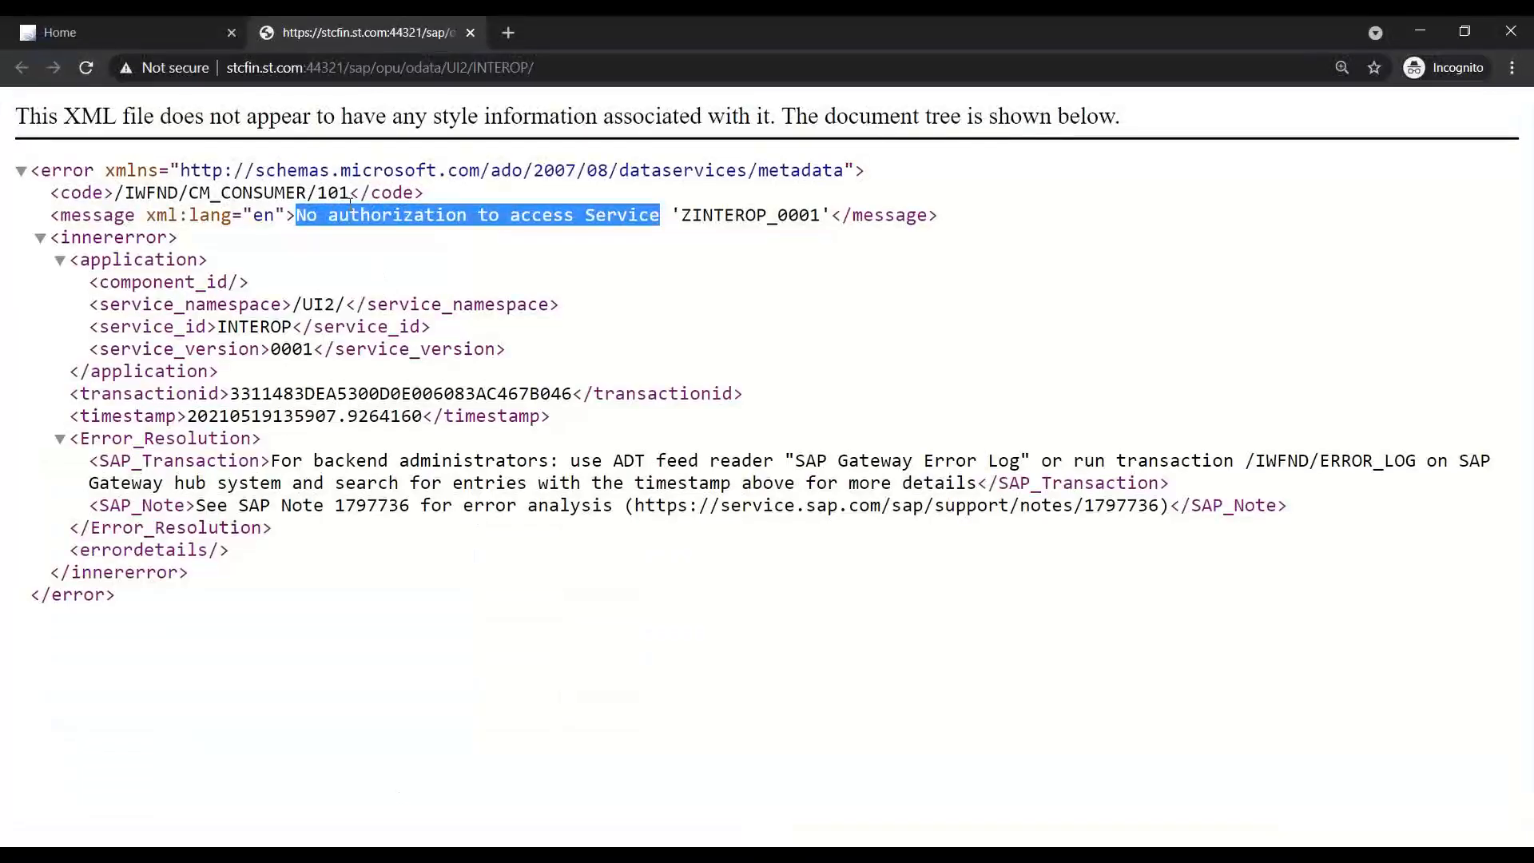
# - Review and reload the ZINTEROP_0001 metadata no-authorization error page, then close that tab
pyautogui.click(314, 218)
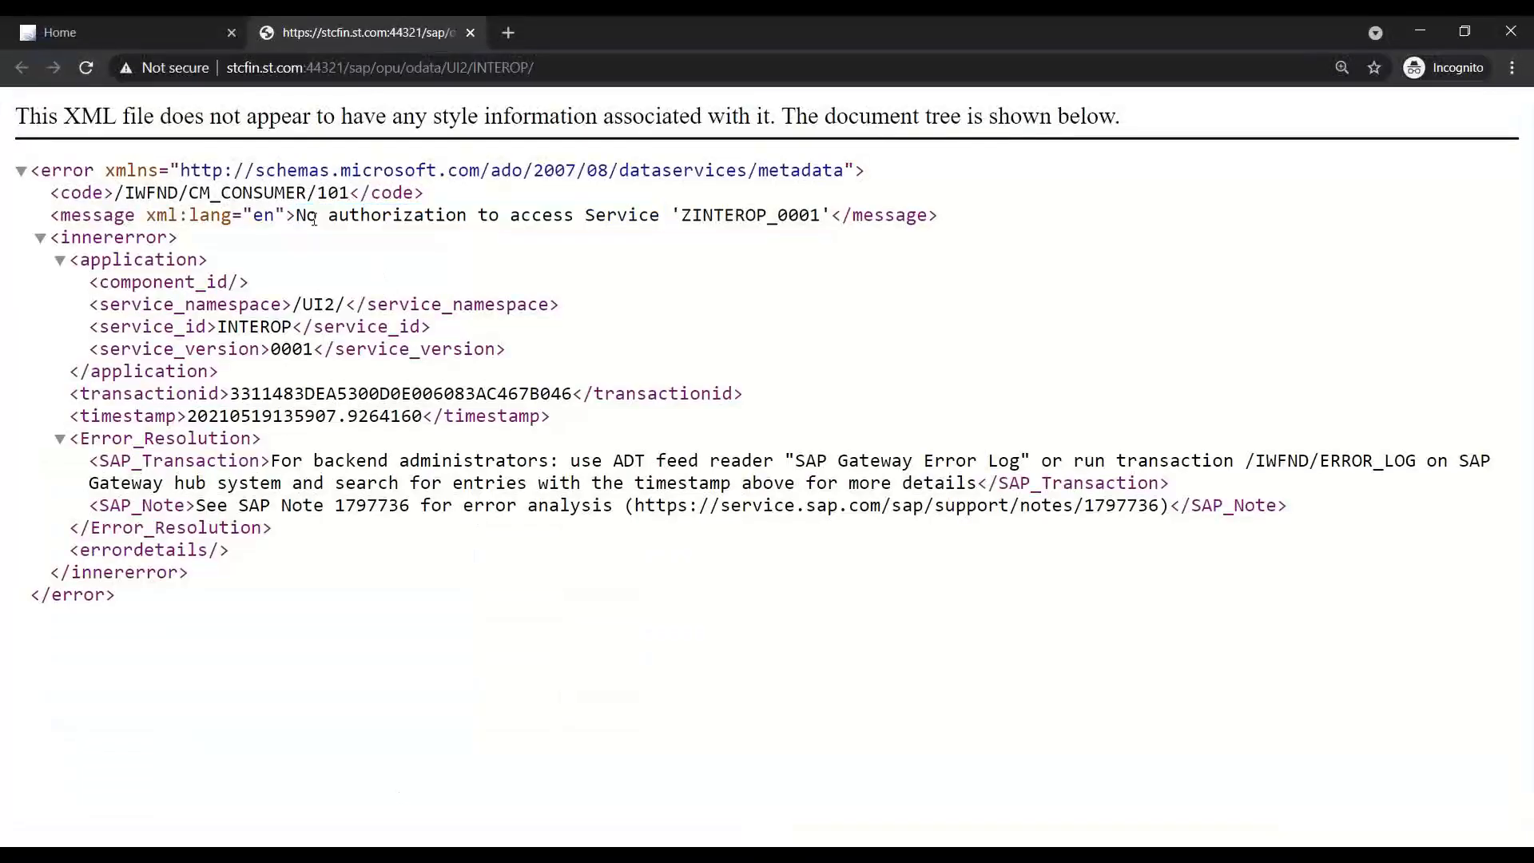
pyautogui.moveTo(297, 215); pyautogui.dragTo(831, 215)
pyautogui.doubleClick(362, 216)
pyautogui.click(436, 256)
pyautogui.click(86, 68)
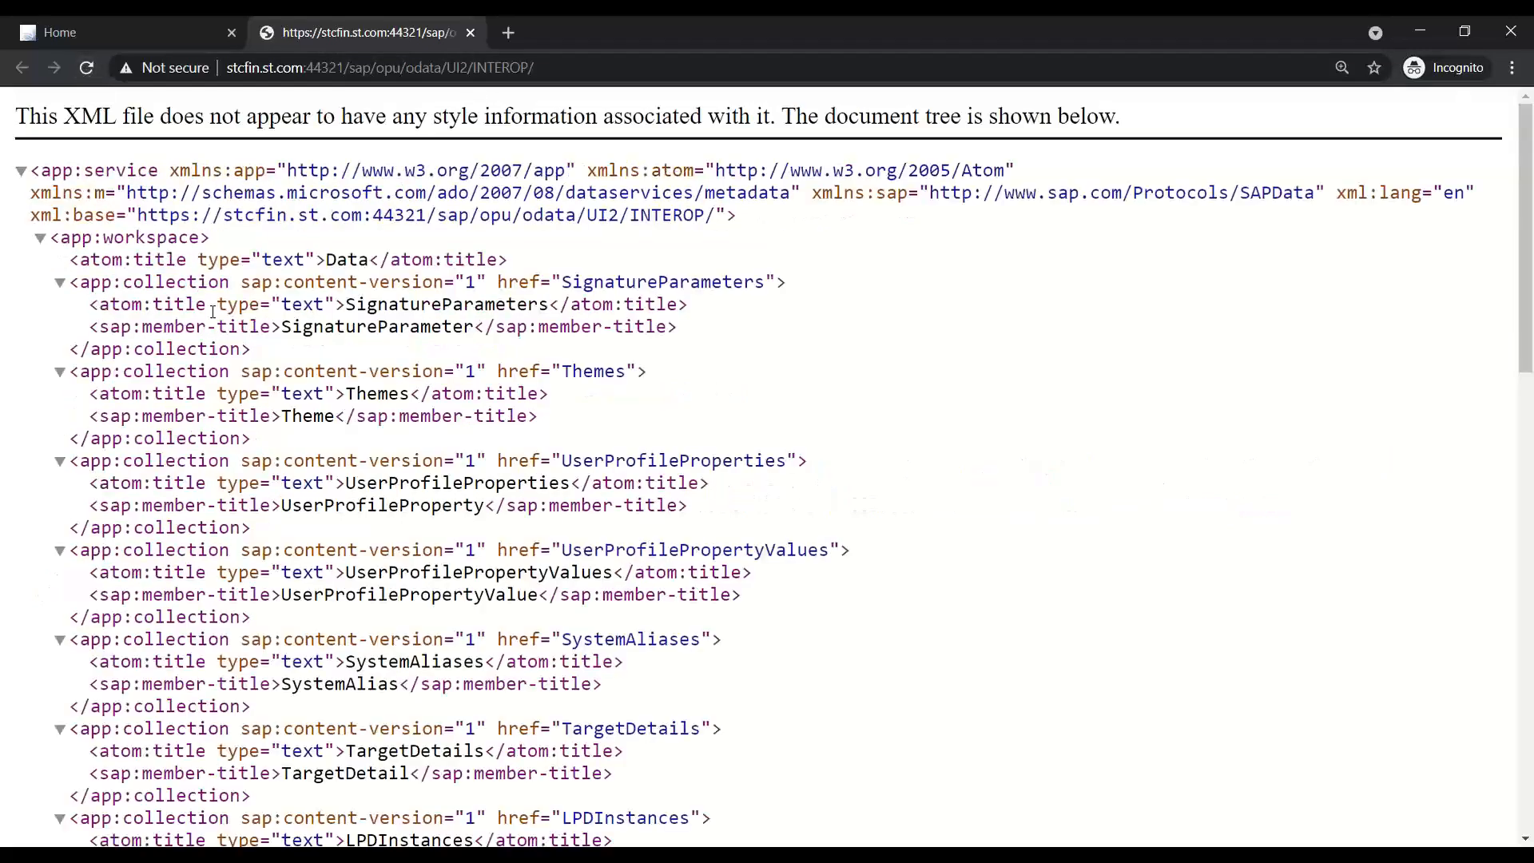
pyautogui.scroll(-5, 313, 319)
pyautogui.scroll(-8, 313, 320)
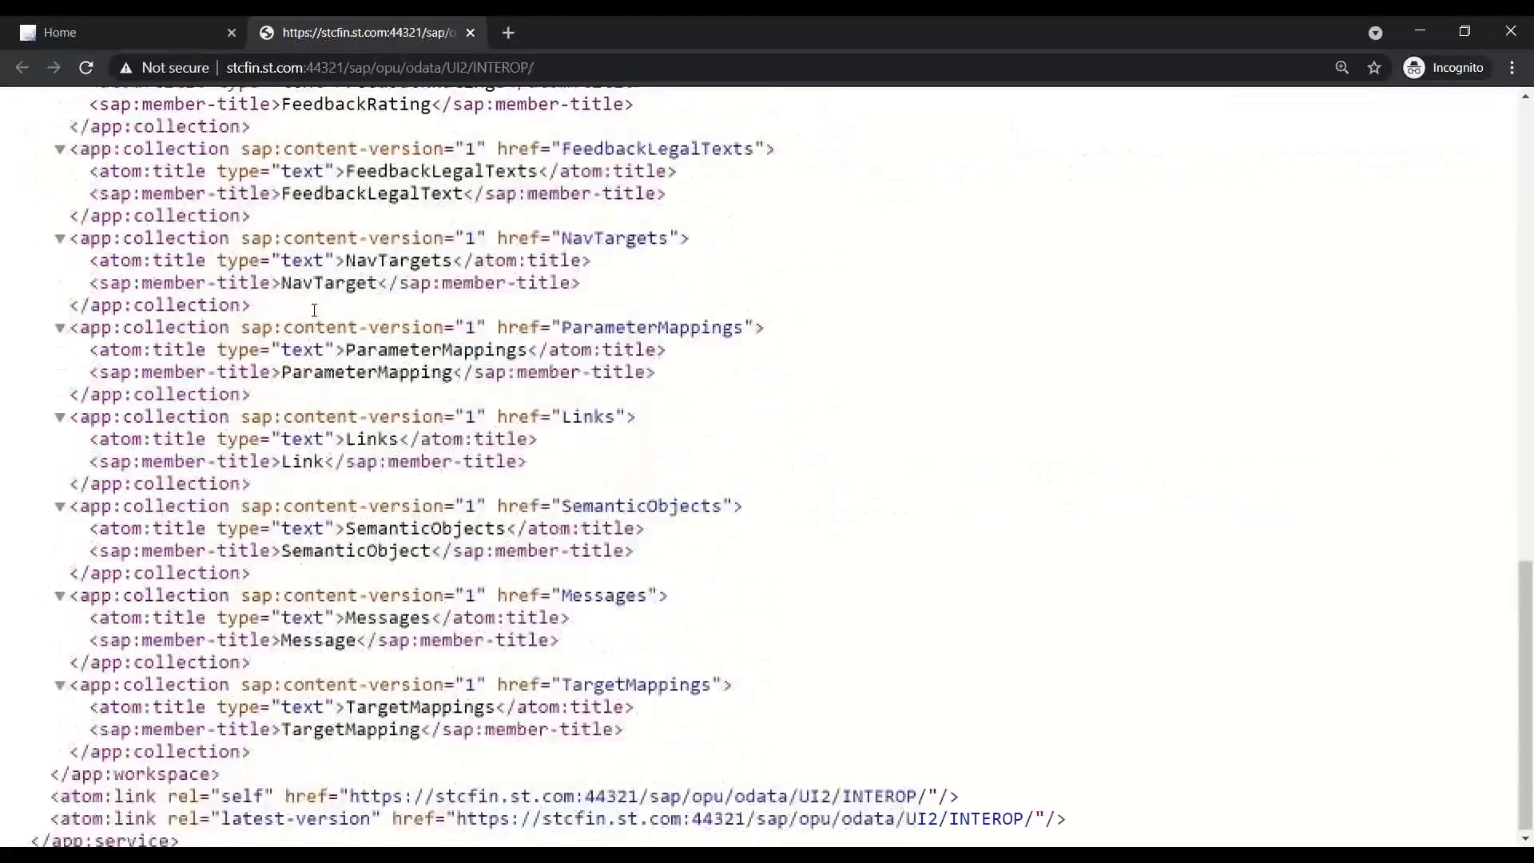
pyautogui.scroll(8, 315, 316)
pyautogui.scroll(6, 314, 315)
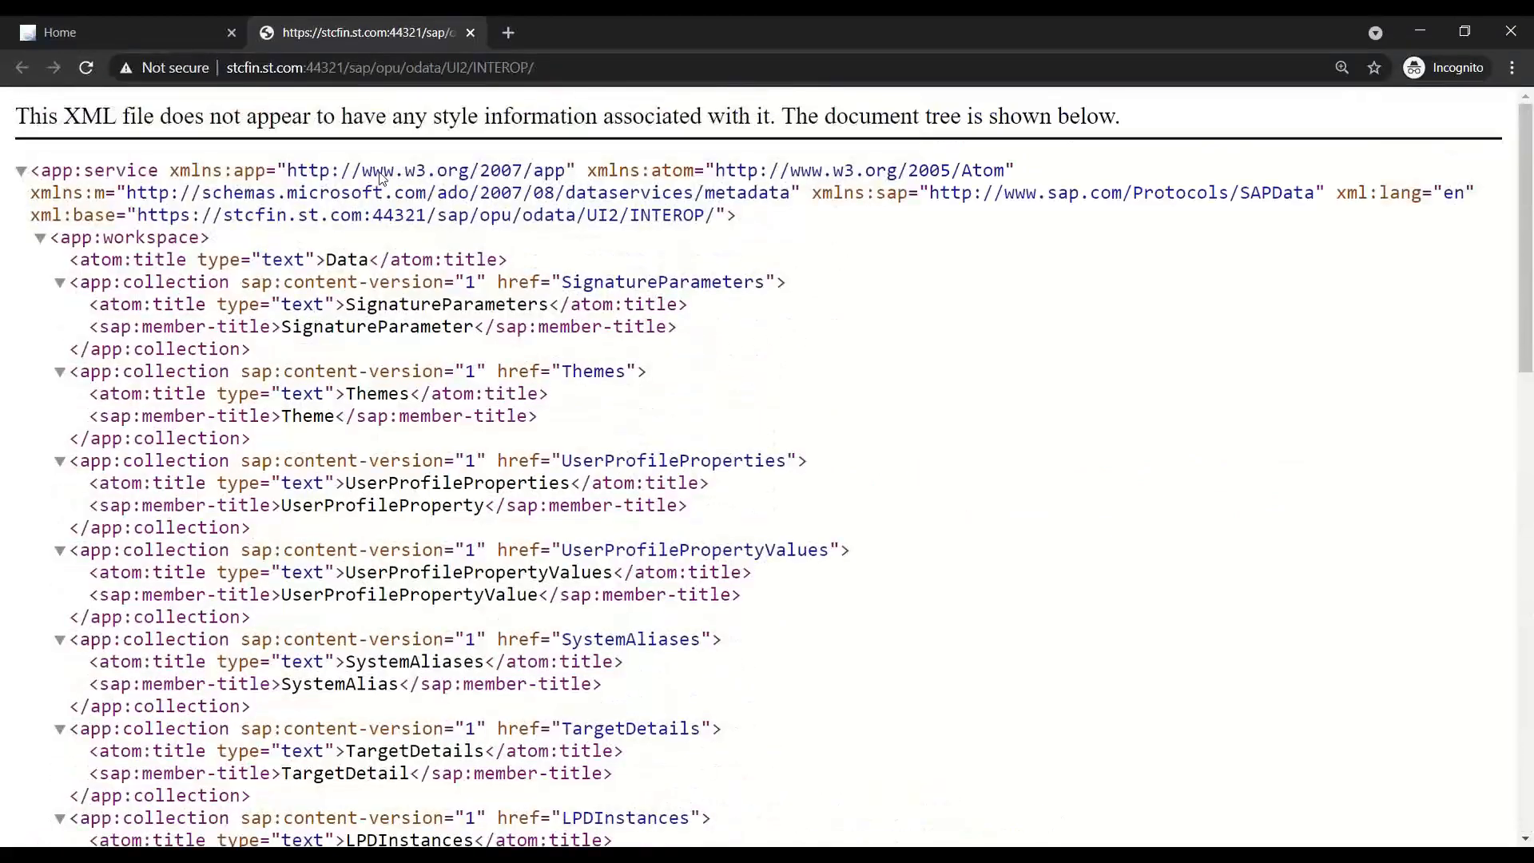
pyautogui.click(470, 34)
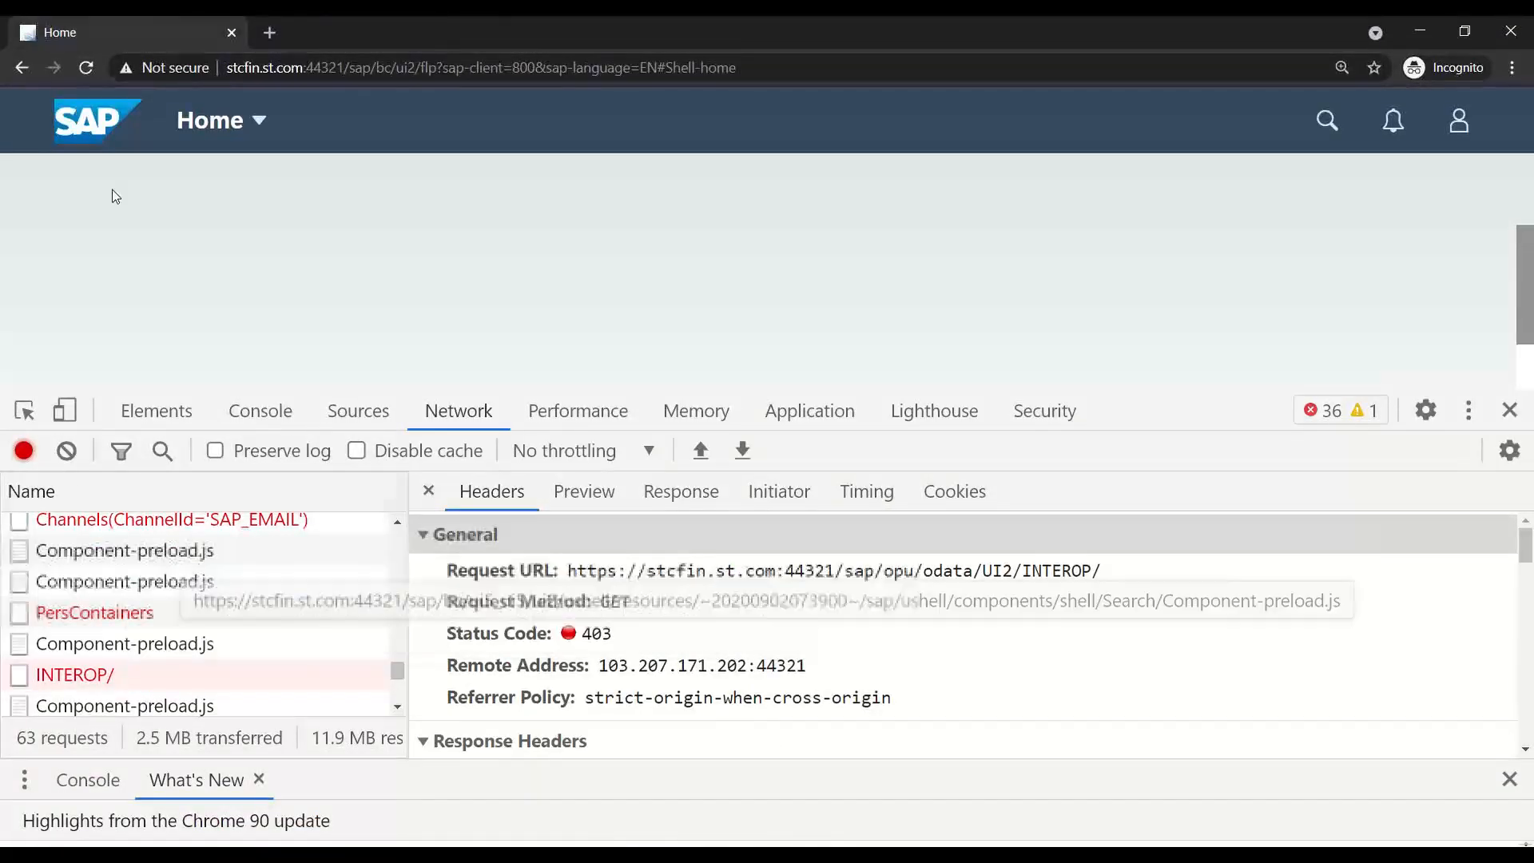
# - Reload the launchpad with DevTools Network open and open the failing Notifications request in a new tab
pyautogui.click(88, 63)
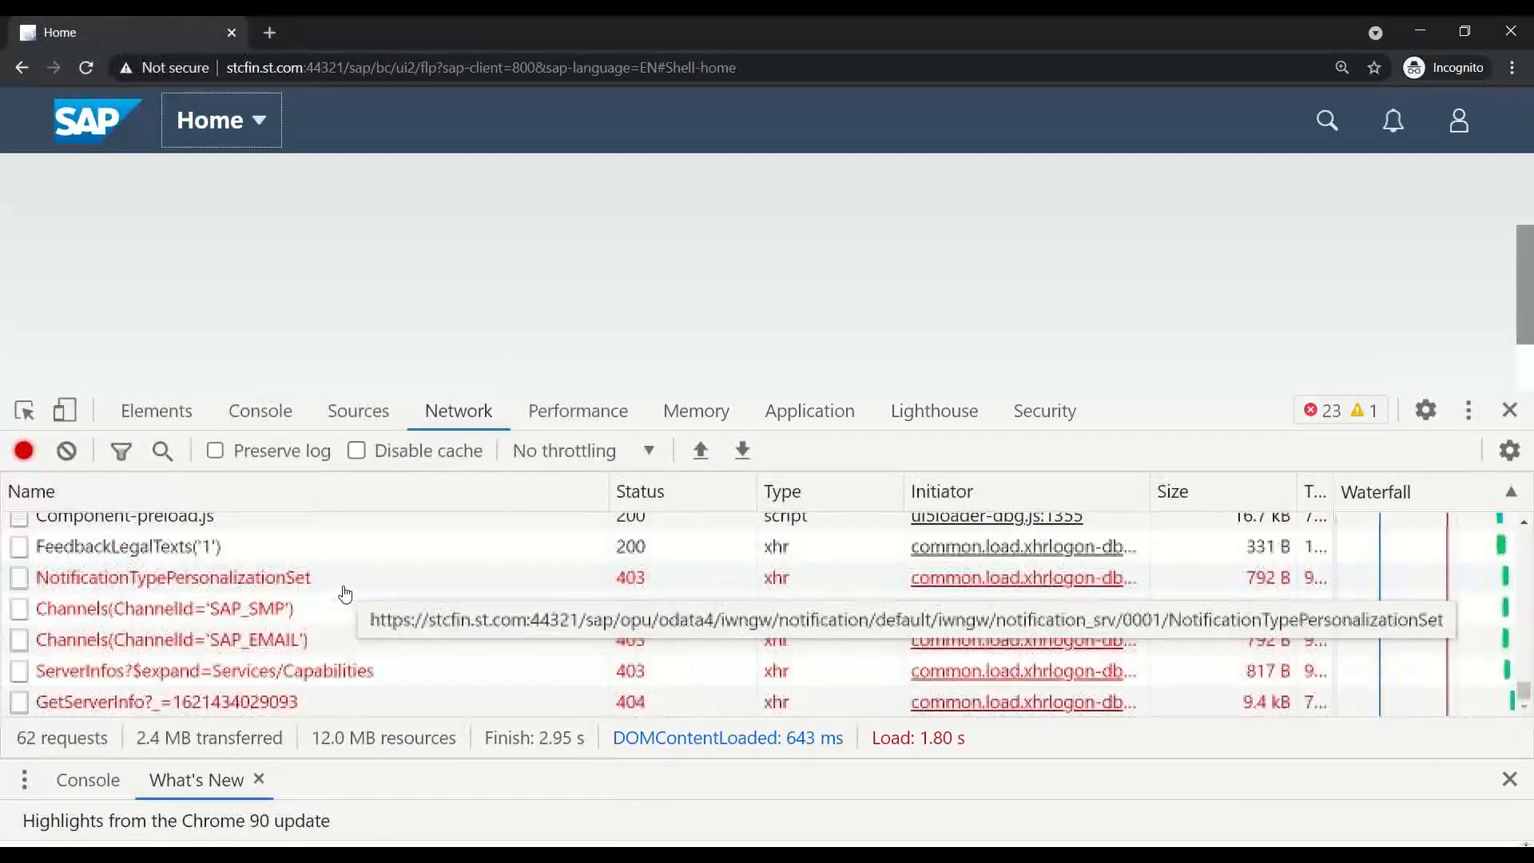
pyautogui.scroll(3, 370, 679)
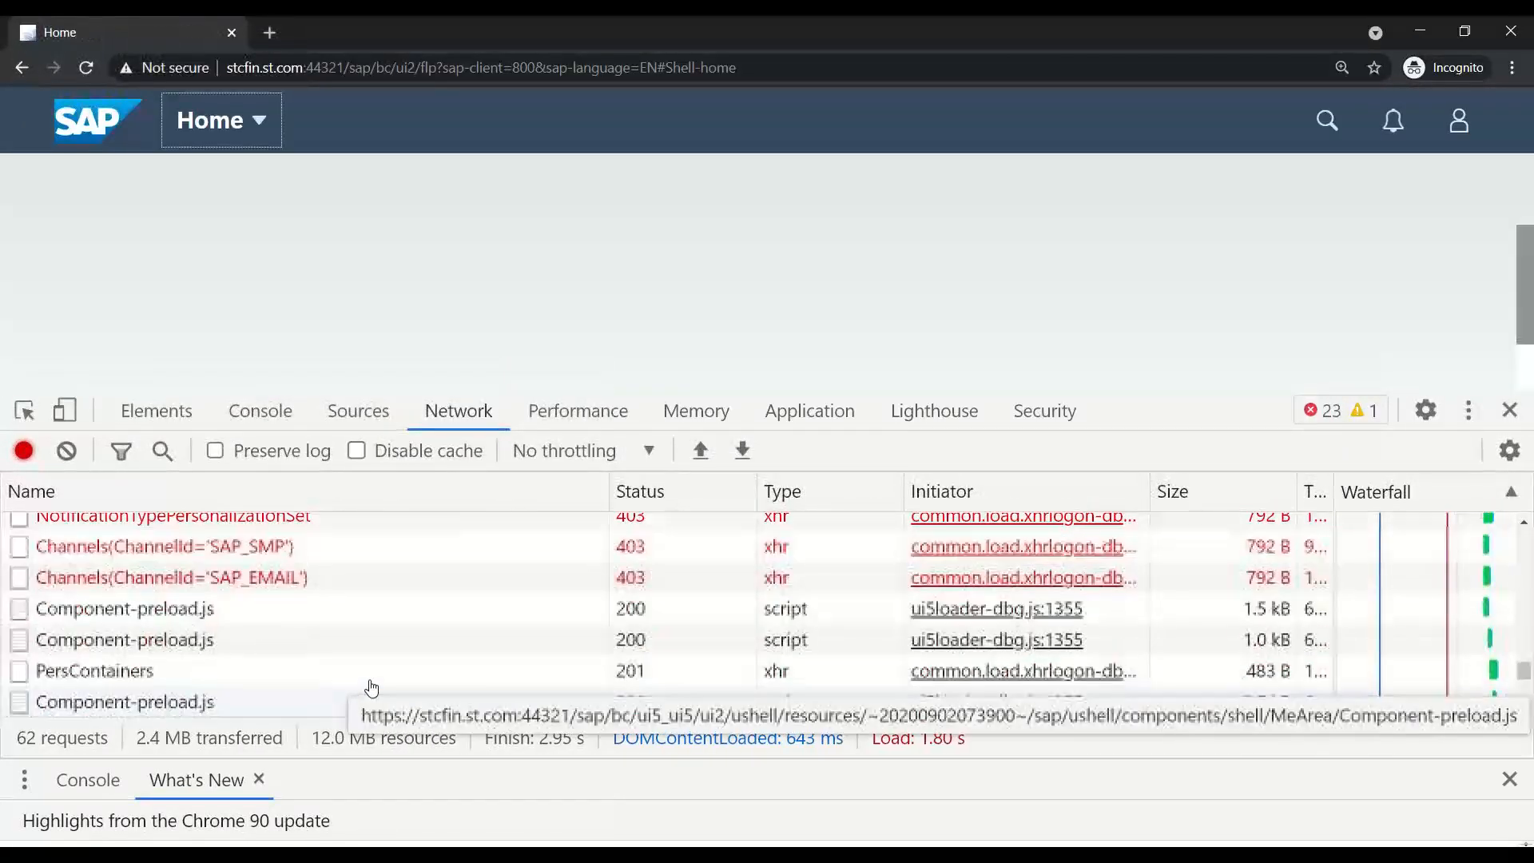
pyautogui.moveTo(943, 393); pyautogui.dragTo(1118, 239)
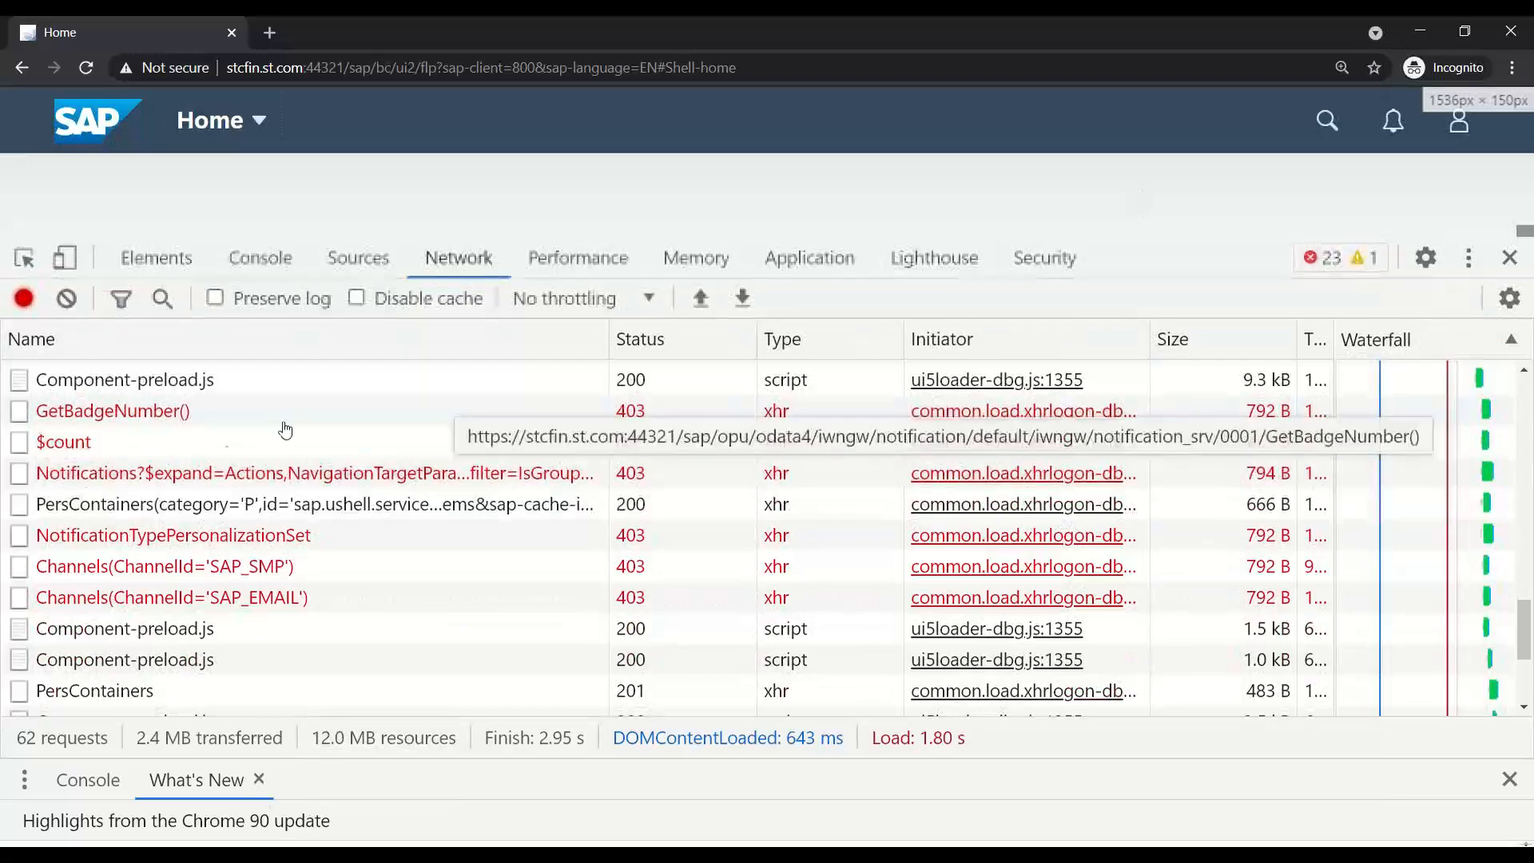
pyautogui.scroll(-4, 192, 632)
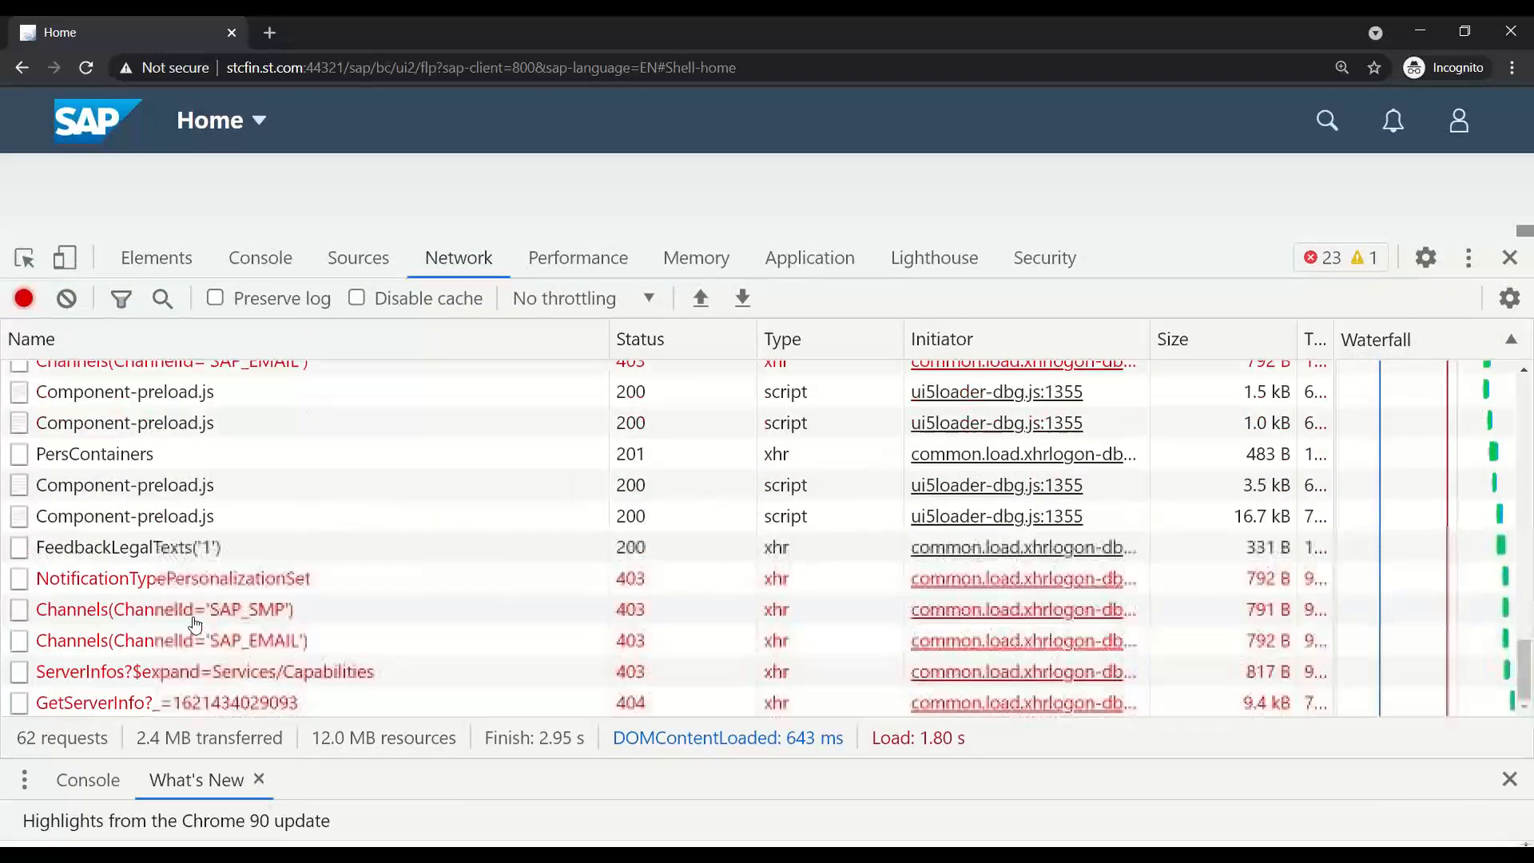
pyautogui.scroll(6, 198, 629)
pyautogui.click(192, 569)
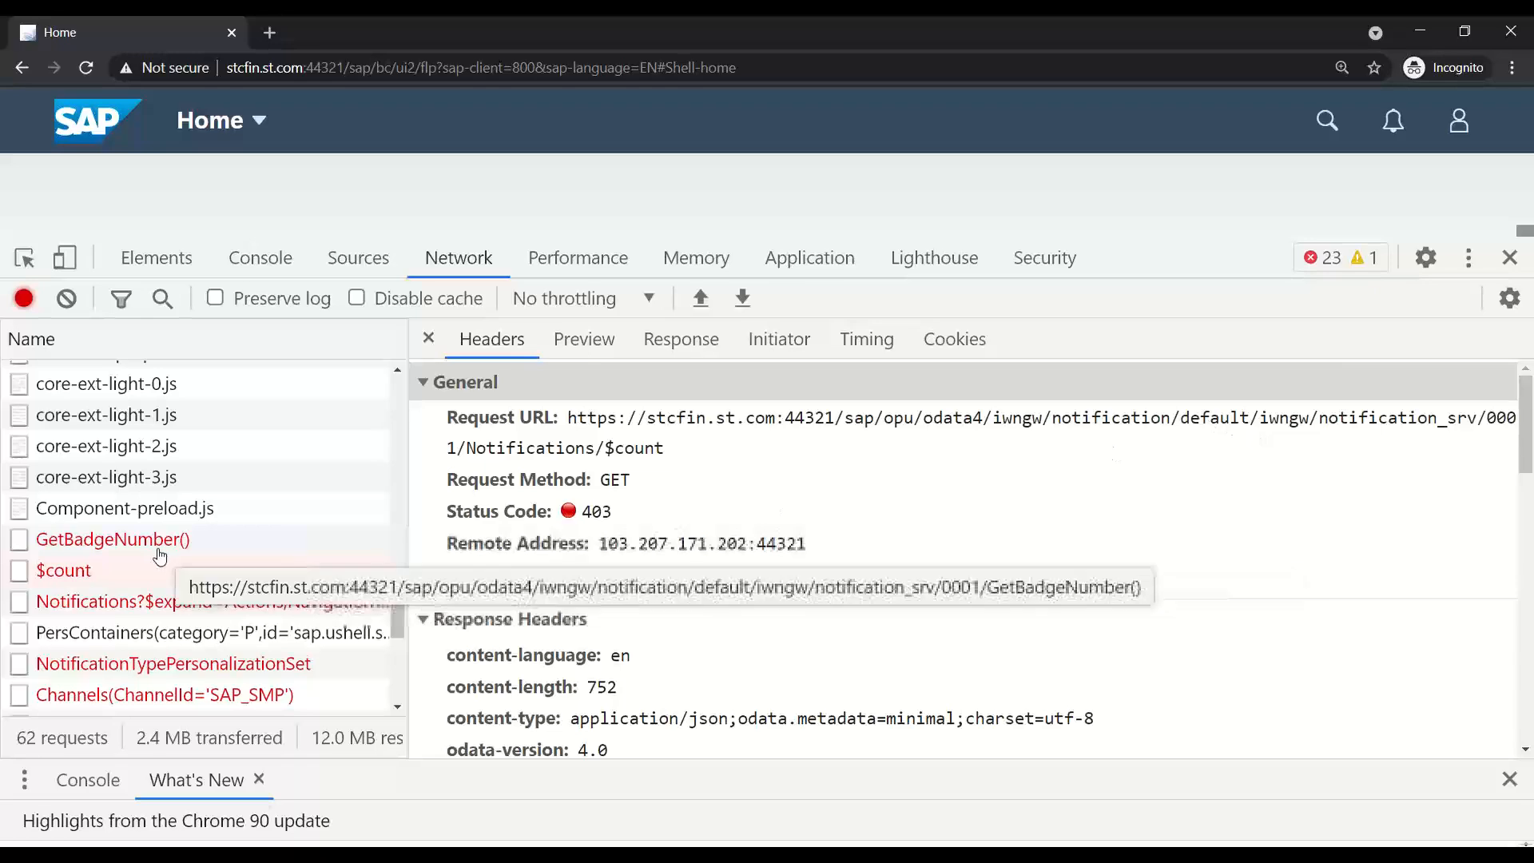
pyautogui.moveTo(1252, 418); pyautogui.dragTo(1425, 415)
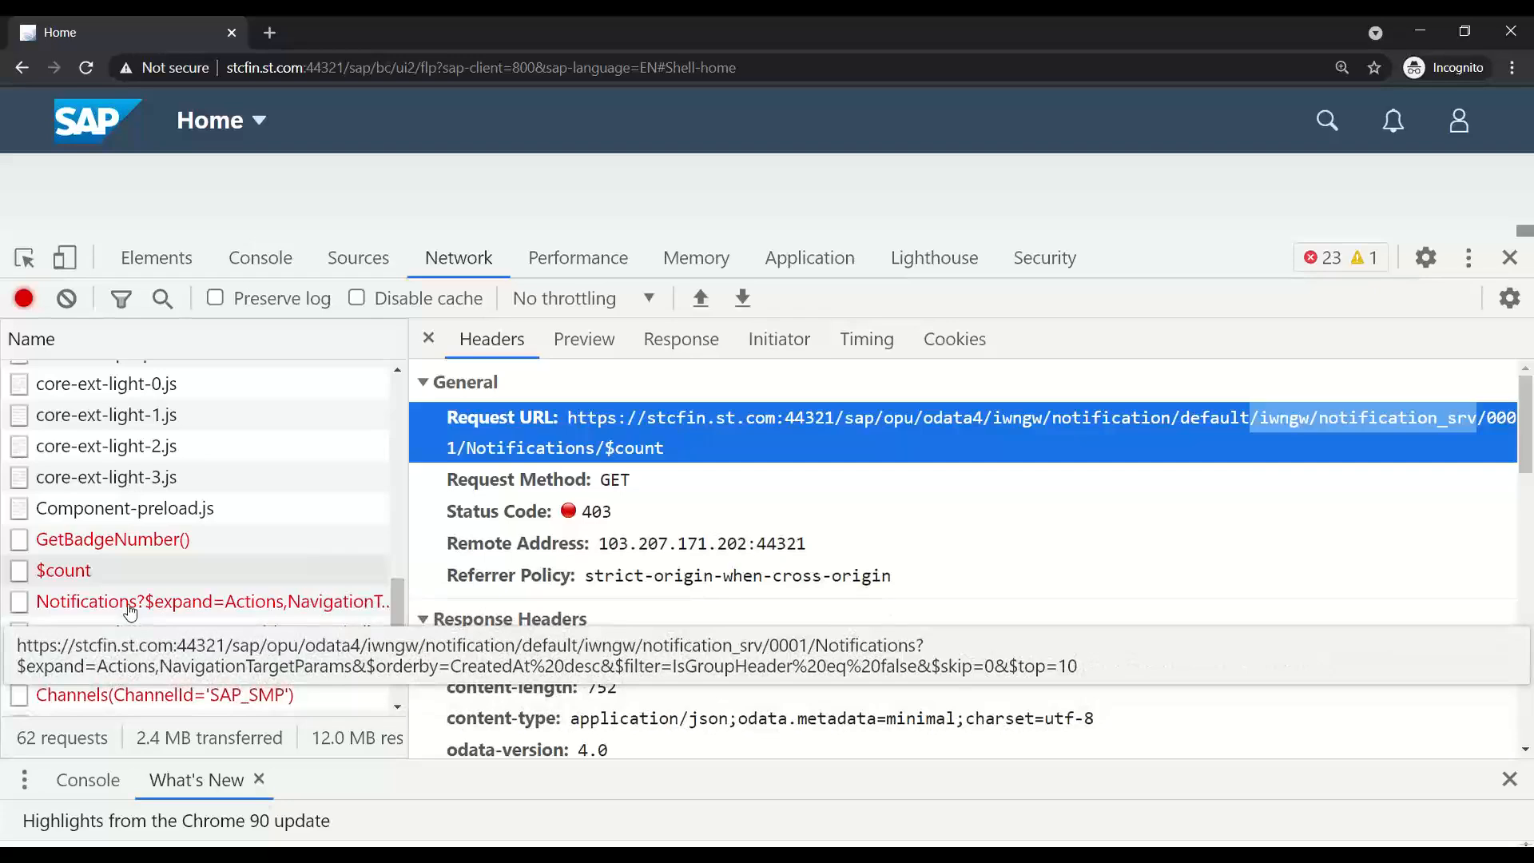
pyautogui.doubleClick(123, 605)
pyautogui.moveTo(551, 118); pyautogui.dragTo(992, 118)
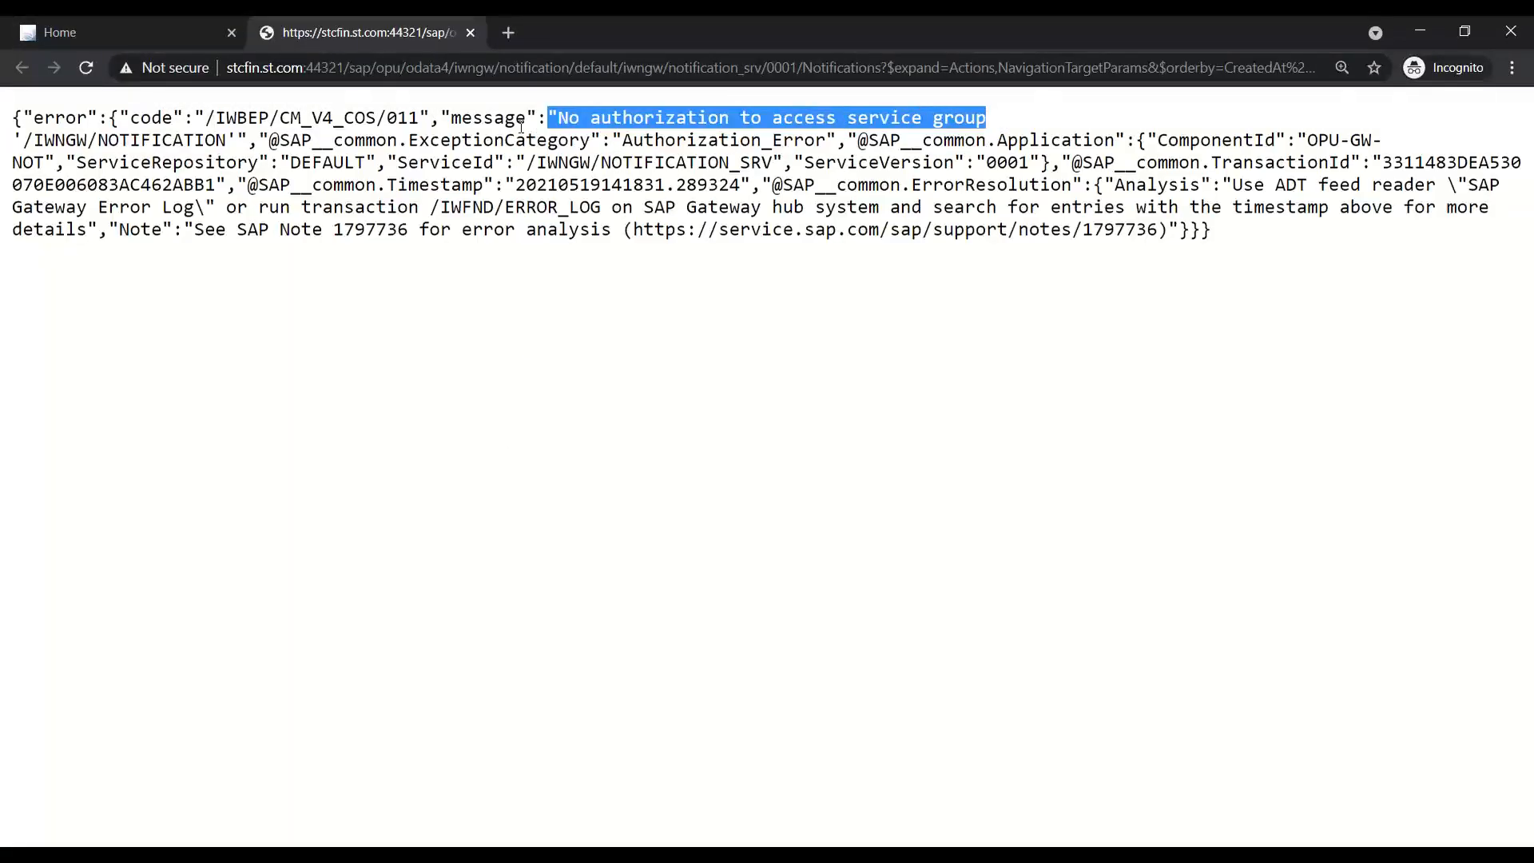
# - Open the launchpad notifications, copy and dismiss the error, and try By Type and By Priority
pyautogui.click(470, 32)
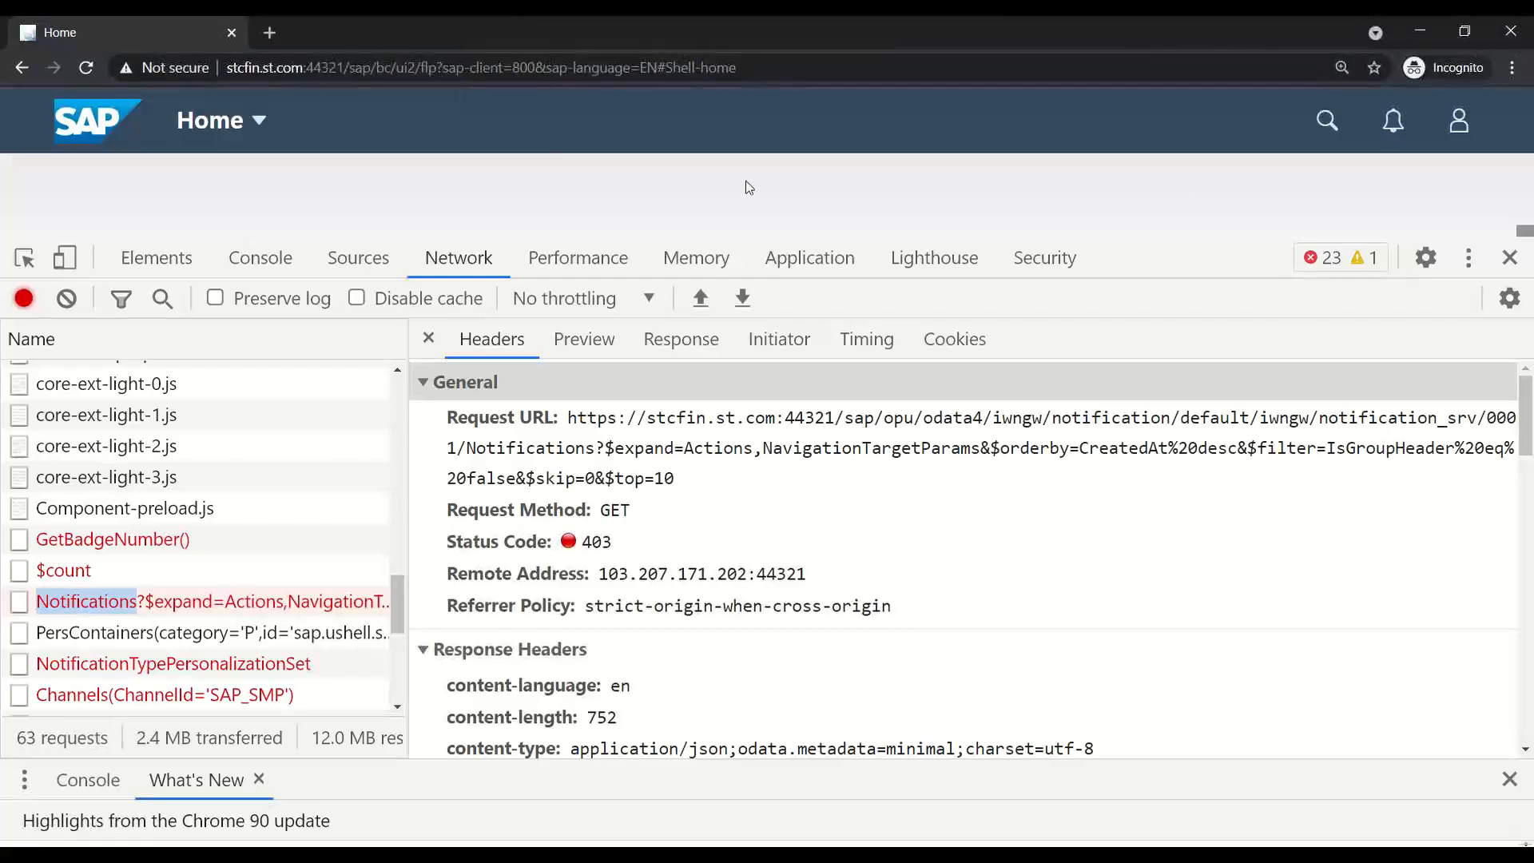
pyautogui.click(1406, 128)
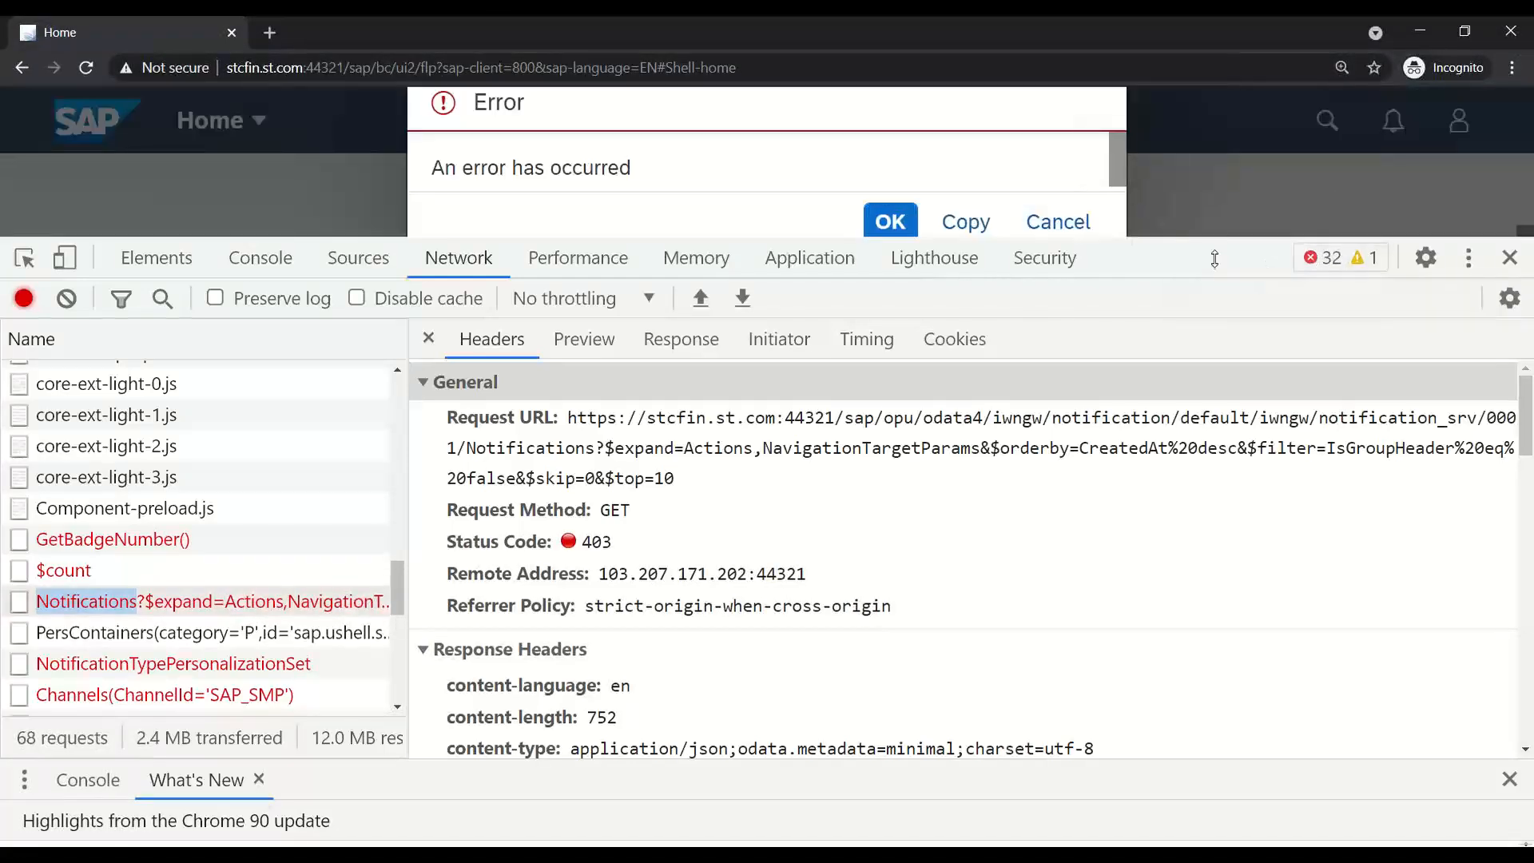
pyautogui.moveTo(1147, 236); pyautogui.dragTo(1148, 666)
pyautogui.click(967, 436)
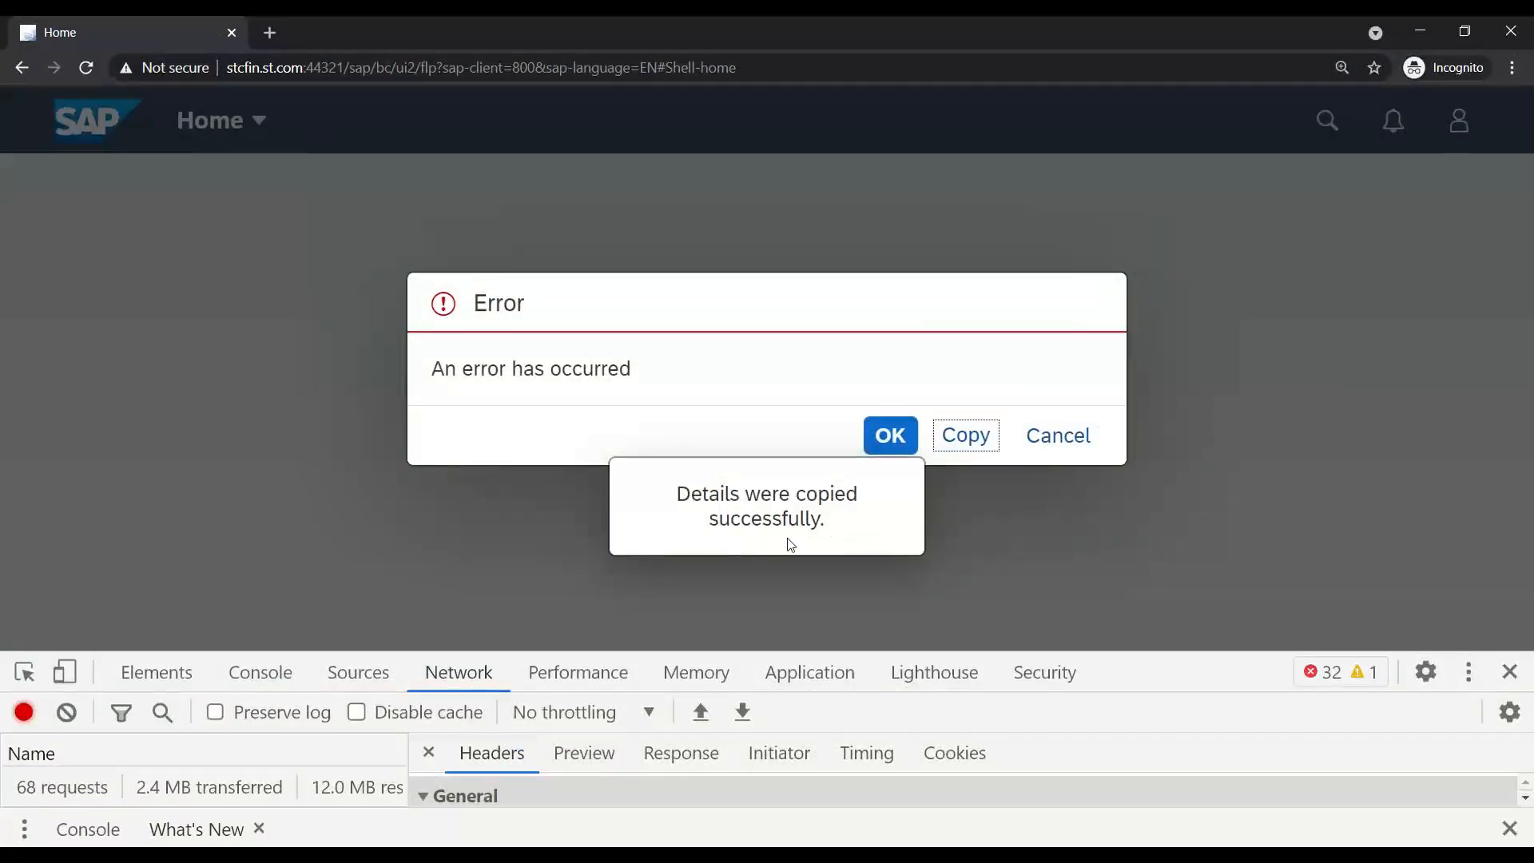
pyautogui.click(1059, 440)
pyautogui.click(1393, 132)
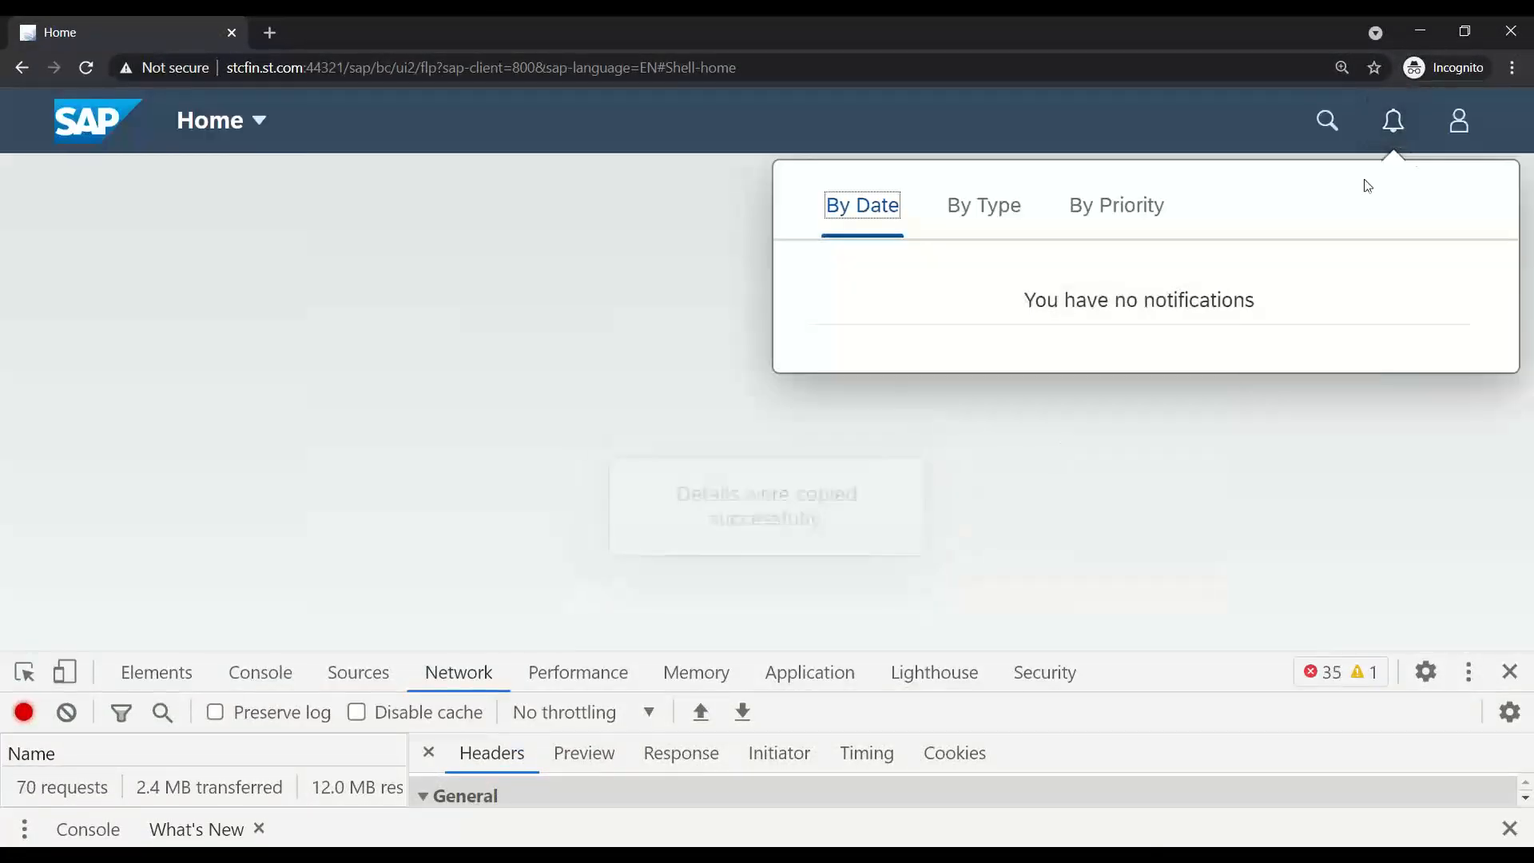
pyautogui.click(1011, 206)
pyautogui.click(1163, 209)
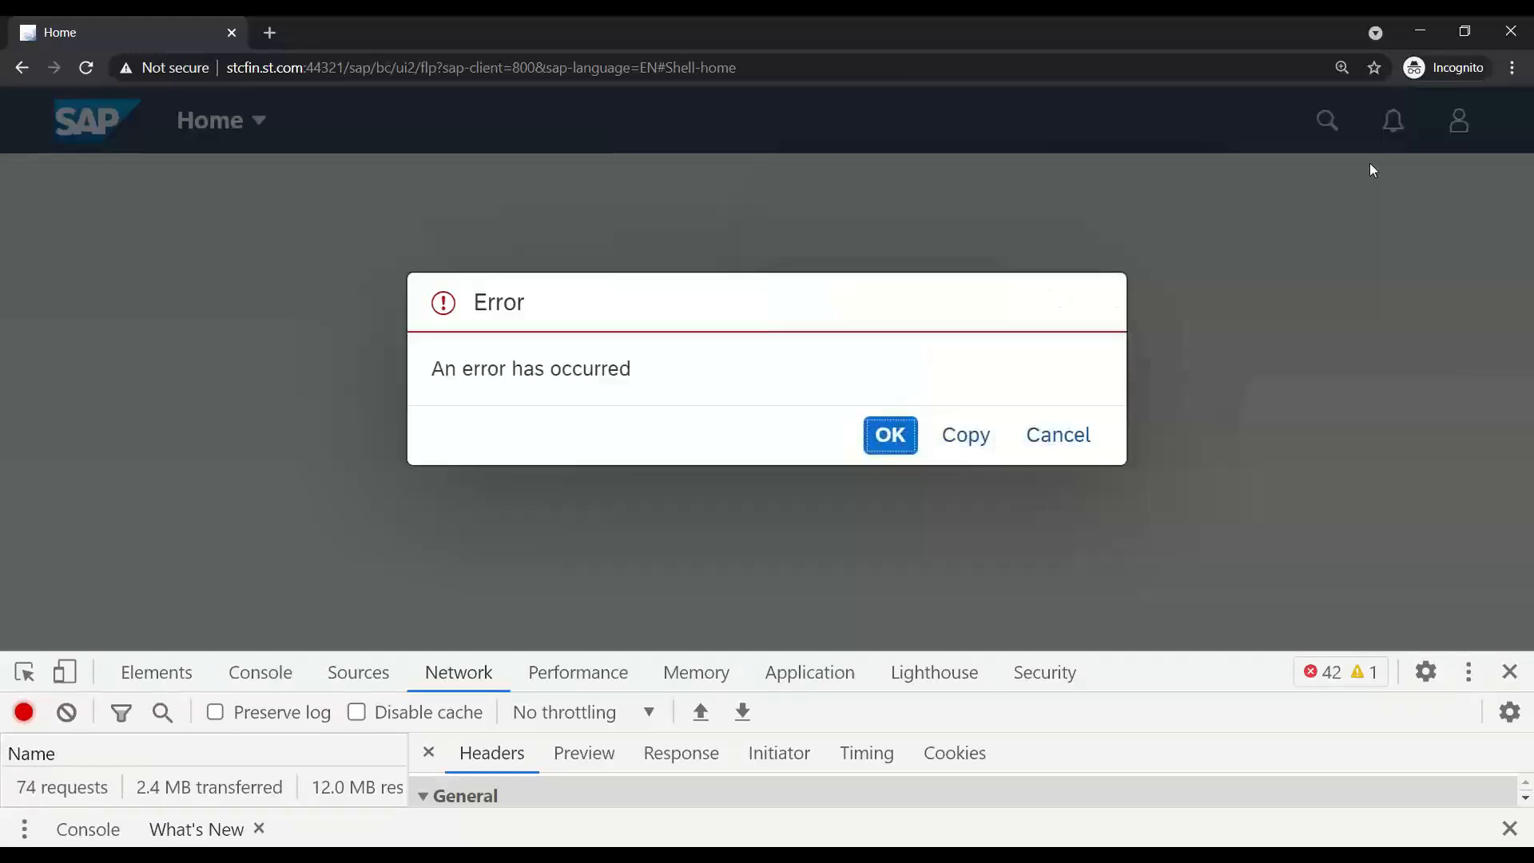
pyautogui.click(890, 435)
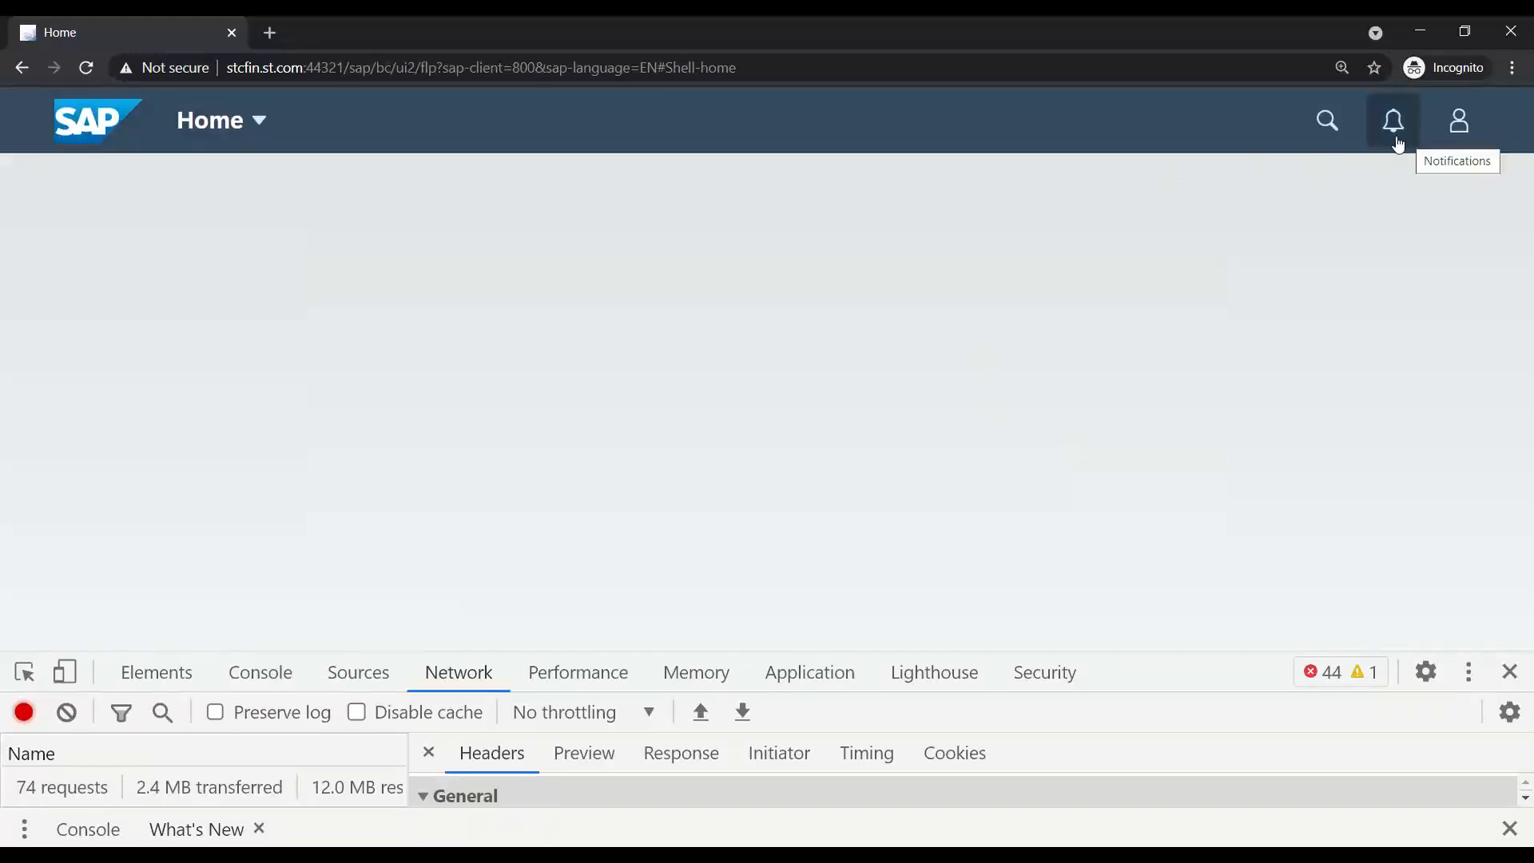
# - Re-expand the developer panel to review the requests, then close the developer tools
pyautogui.moveTo(1156, 649); pyautogui.dragTo(1150, 240)
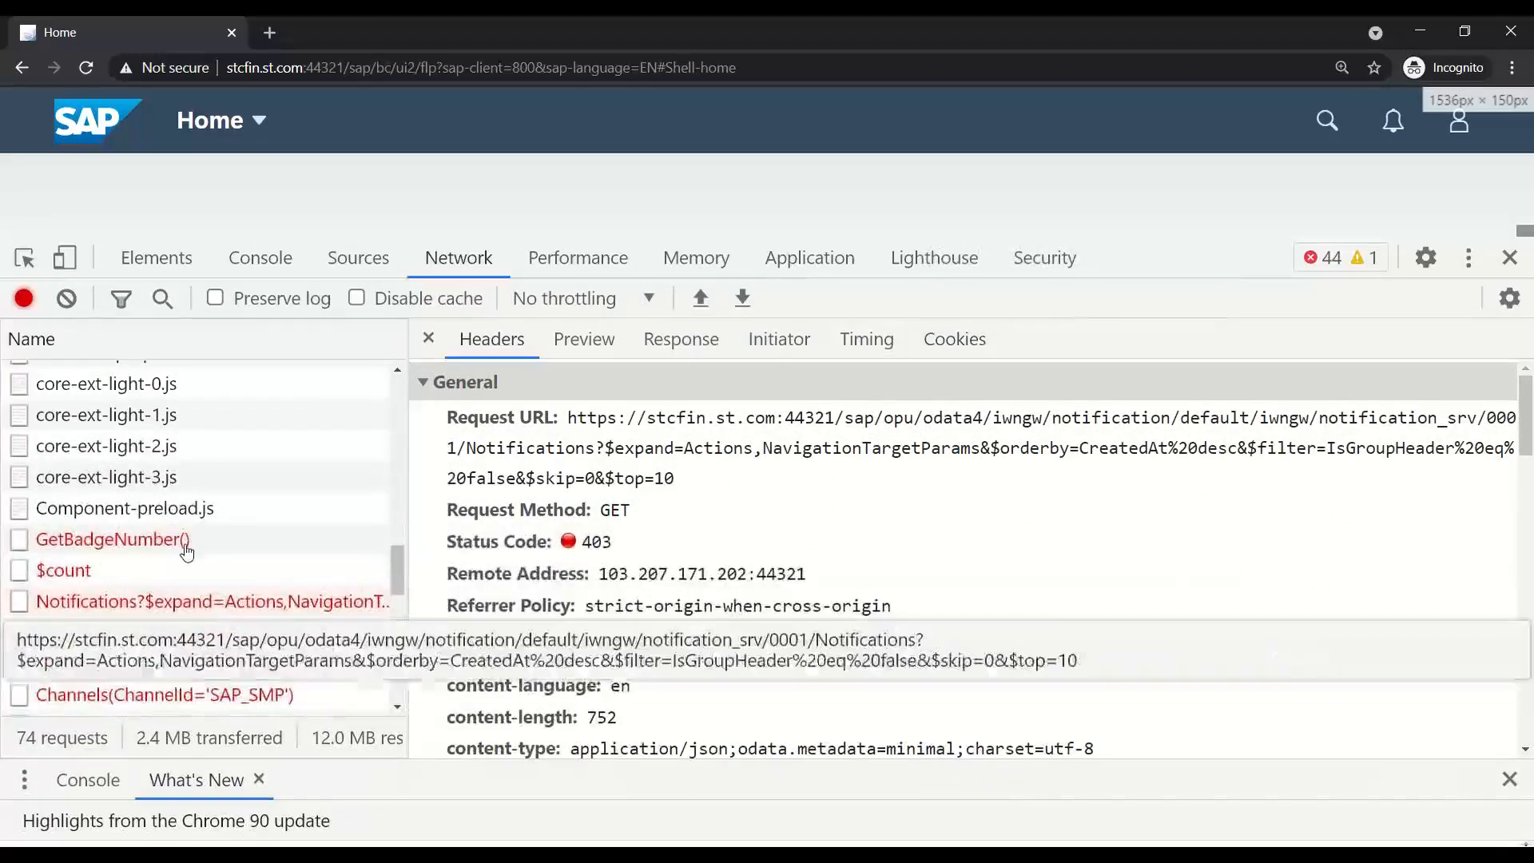
pyautogui.scroll(-3, 192, 663)
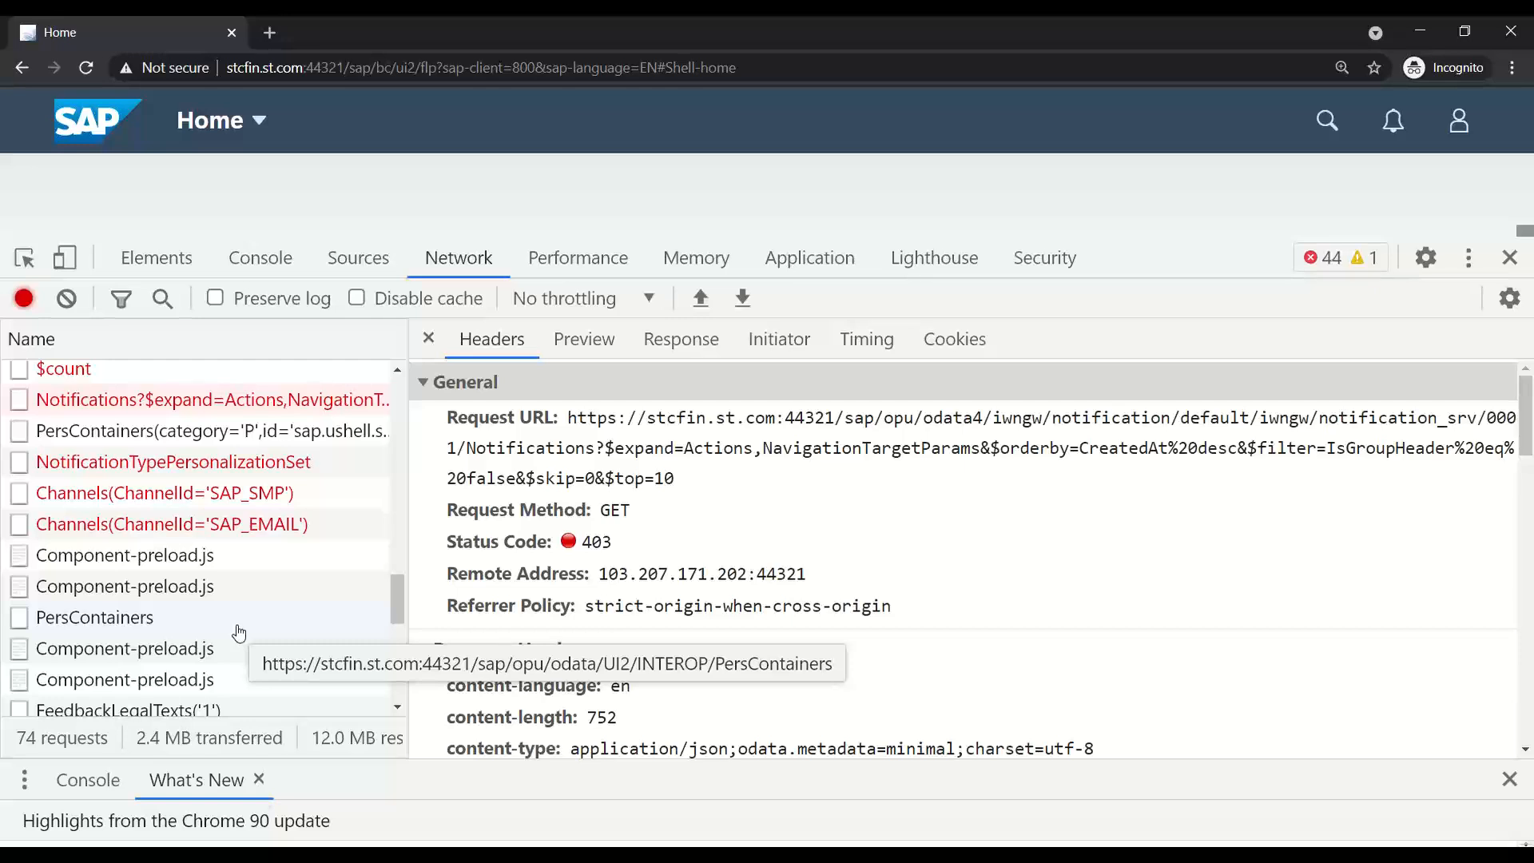
pyautogui.click(1510, 258)
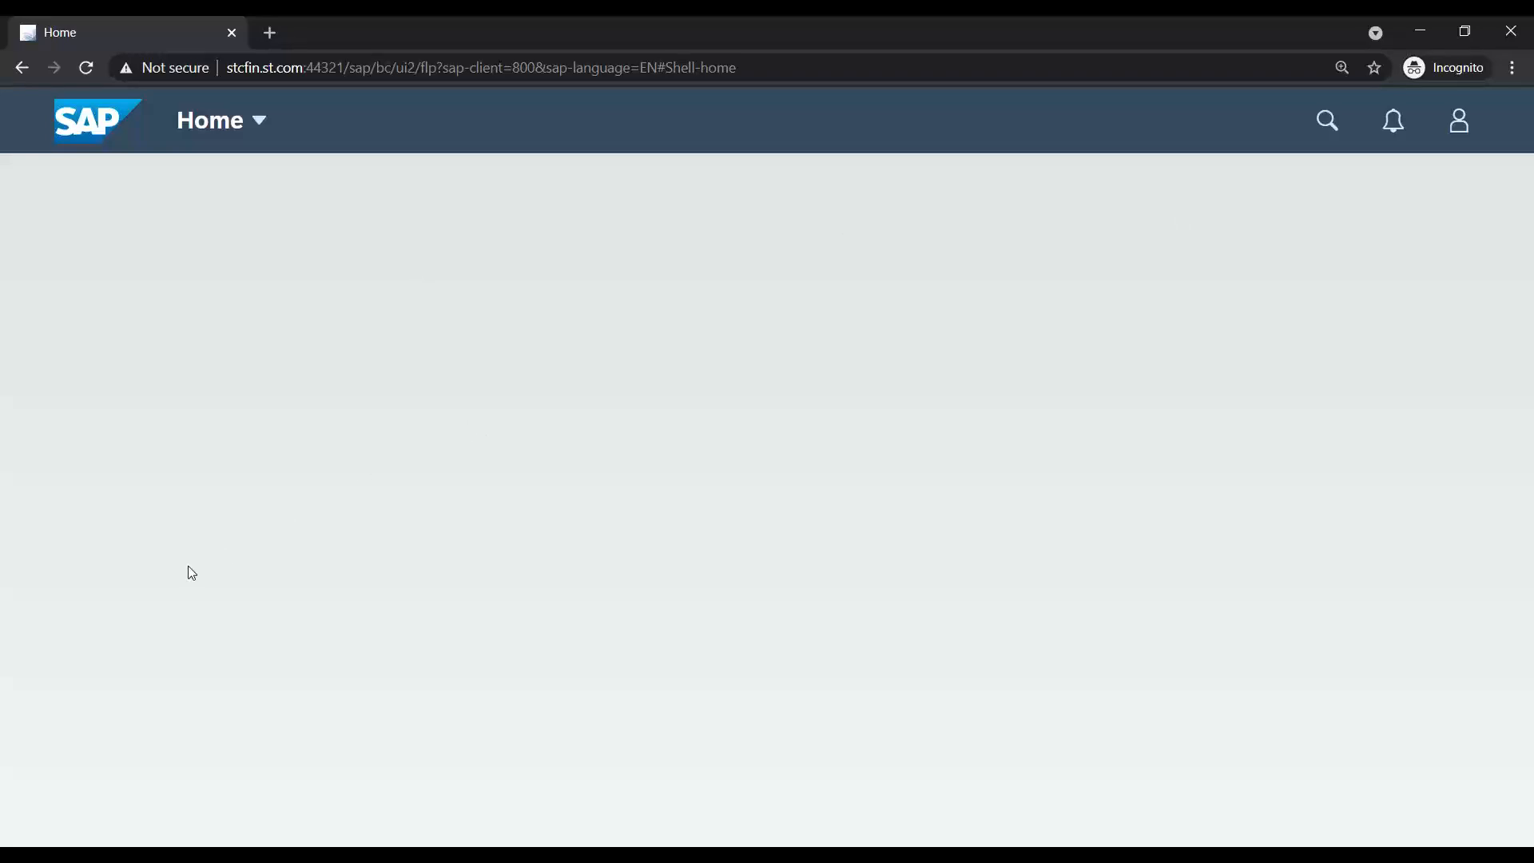
# - On slide 47, move the bottom note up and bold the line 'SAP make our life Simple –'
pyautogui.click(493, 857)
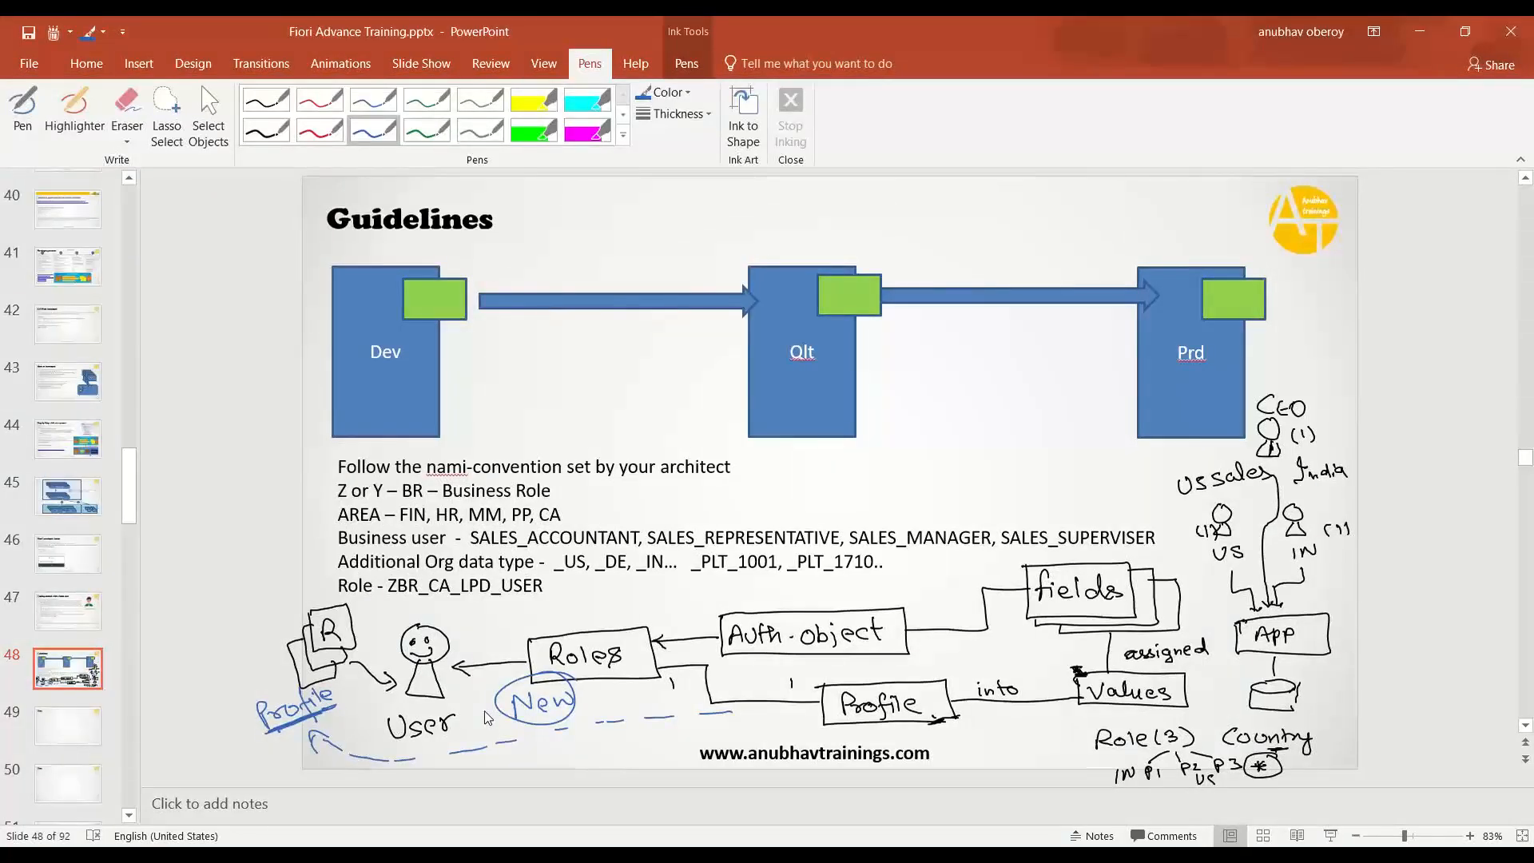
pyautogui.click(92, 623)
pyautogui.click(402, 639)
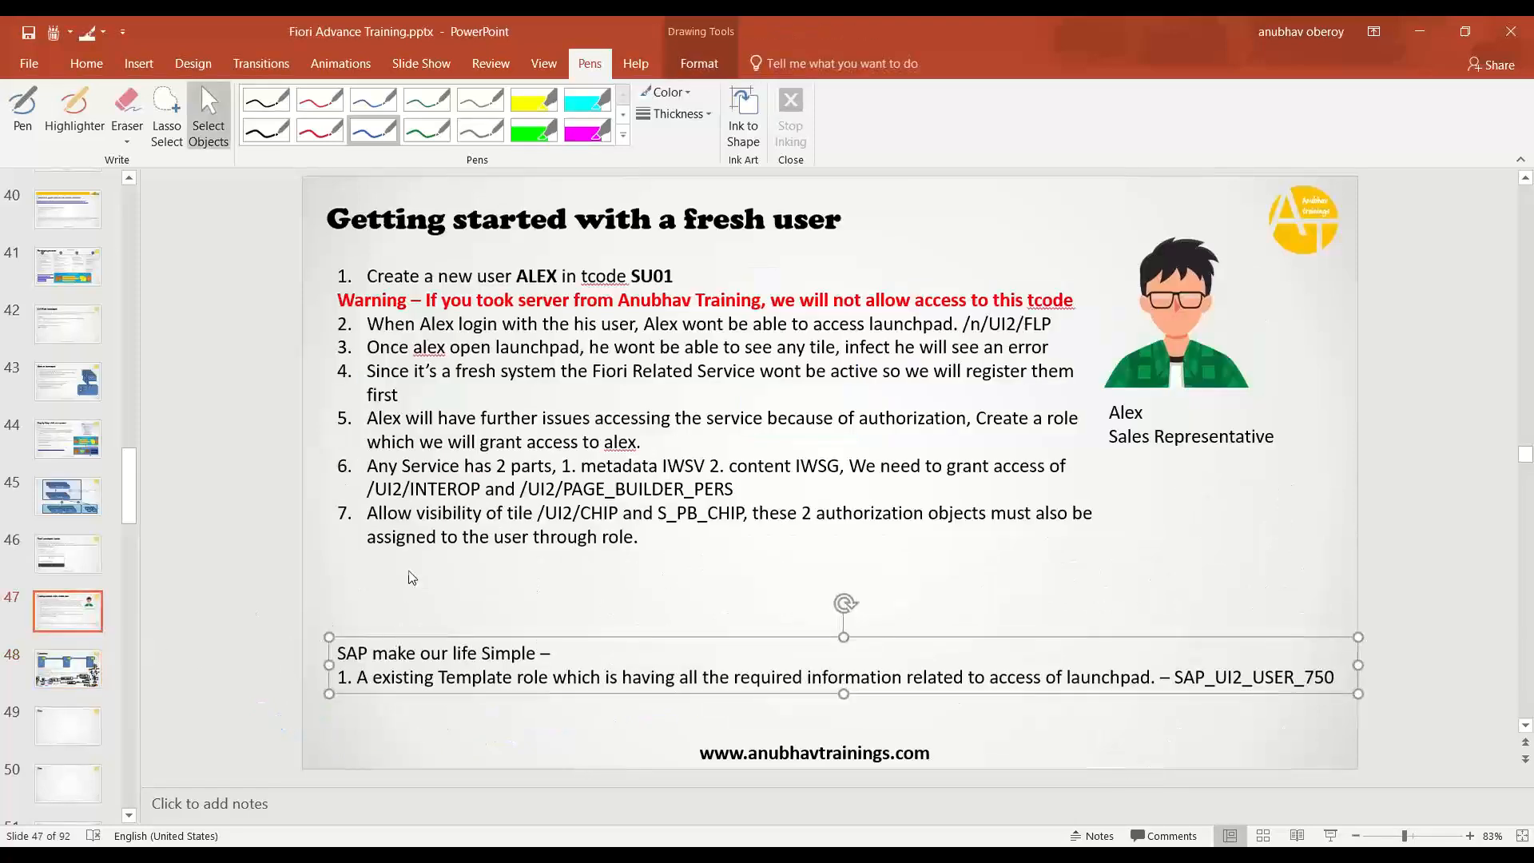
pyautogui.click(422, 631)
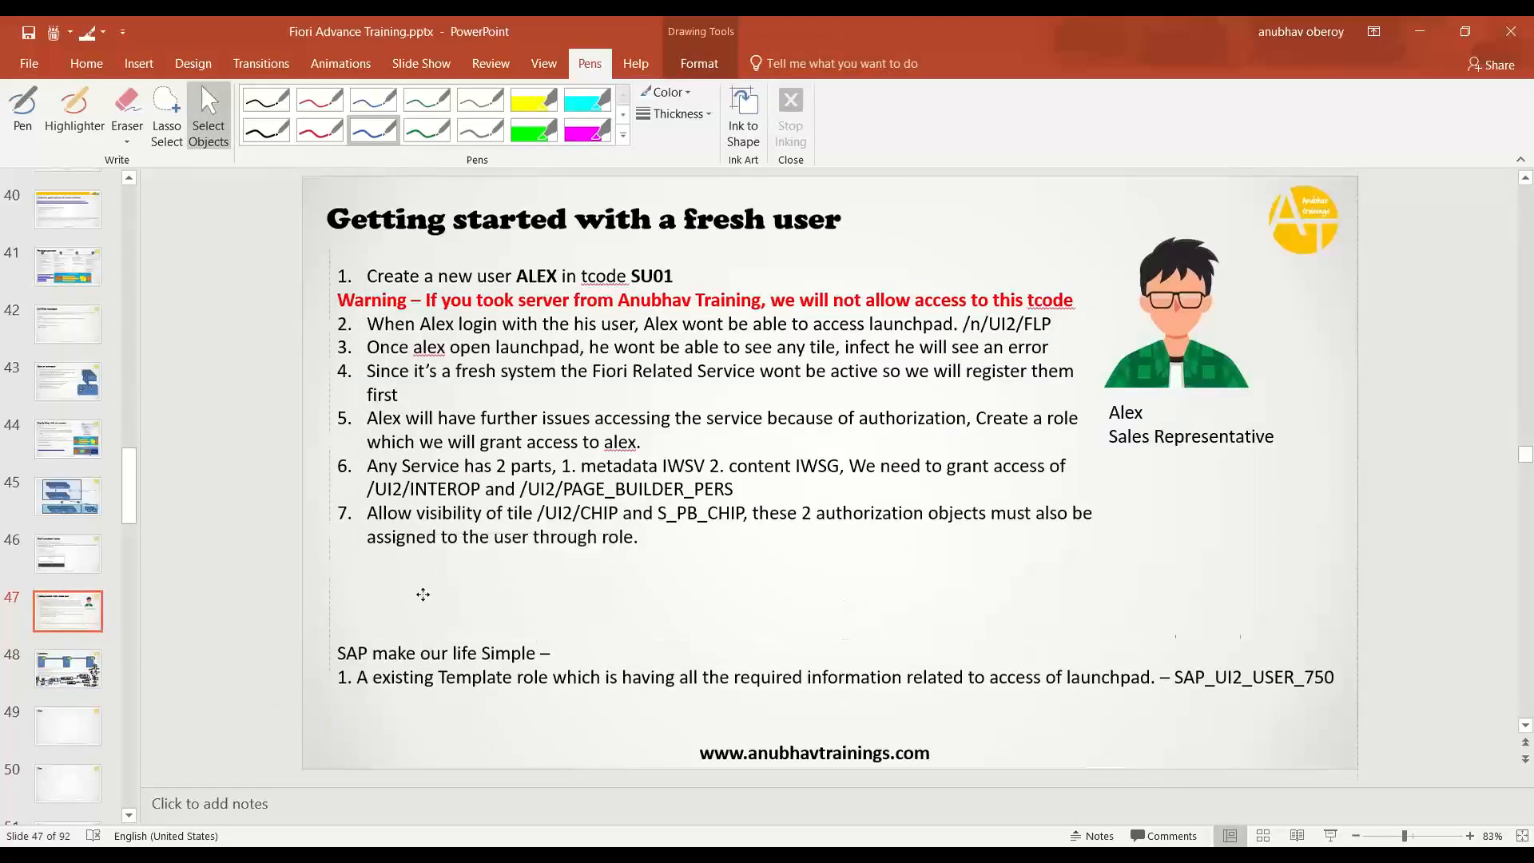
pyautogui.moveTo(422, 594); pyautogui.dragTo(417, 560)
pyautogui.tripleClick(417, 576)
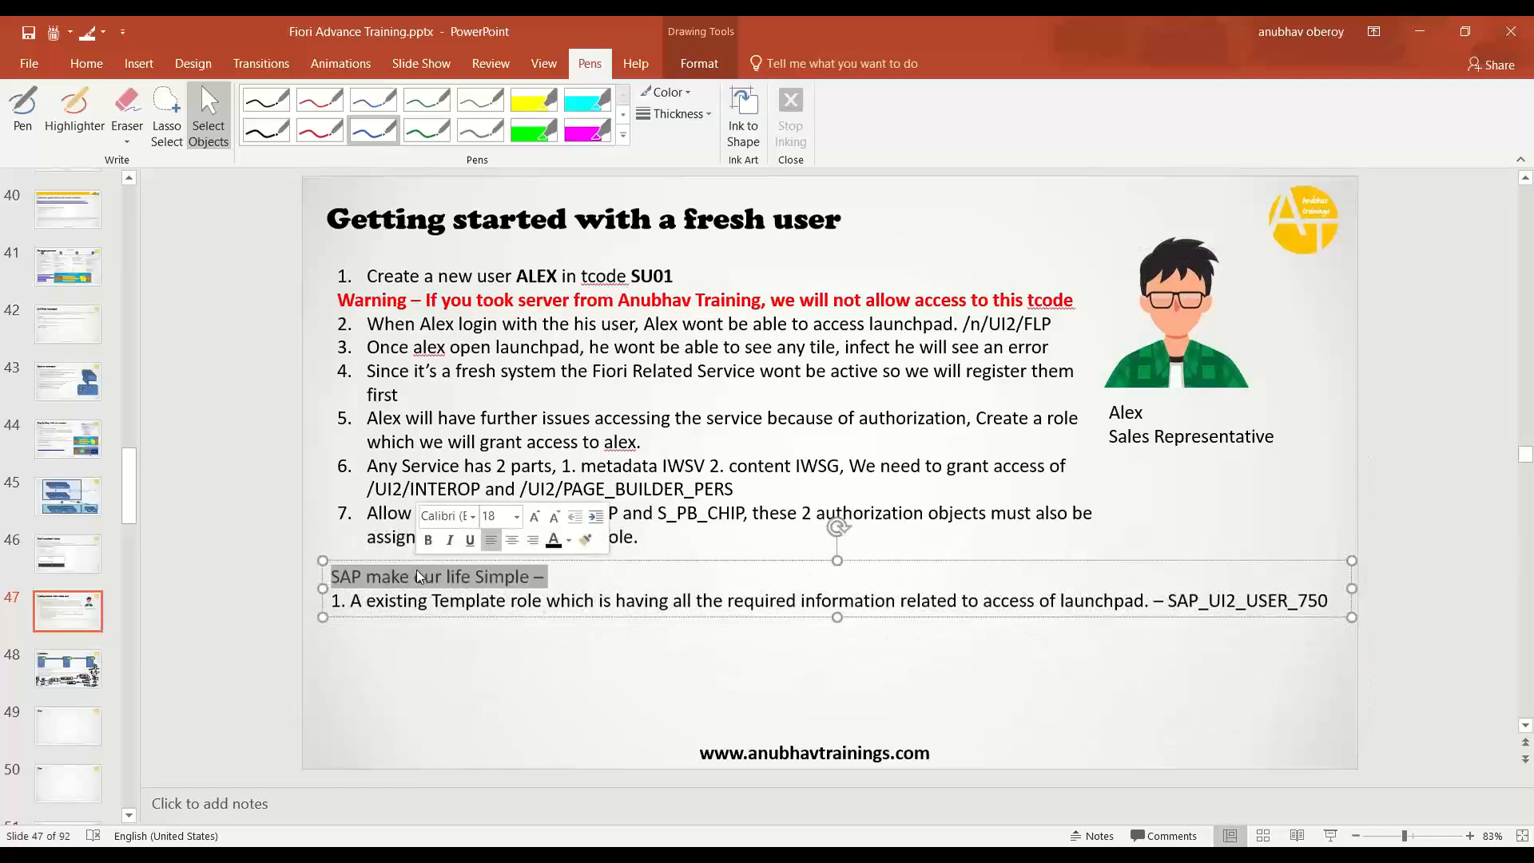
pyautogui.hotkey('ctrl', 'b')
# - Highlight SAP_UI2_USER within the slide's template role name SAP_UI2_USER_750
pyautogui.click(465, 603)
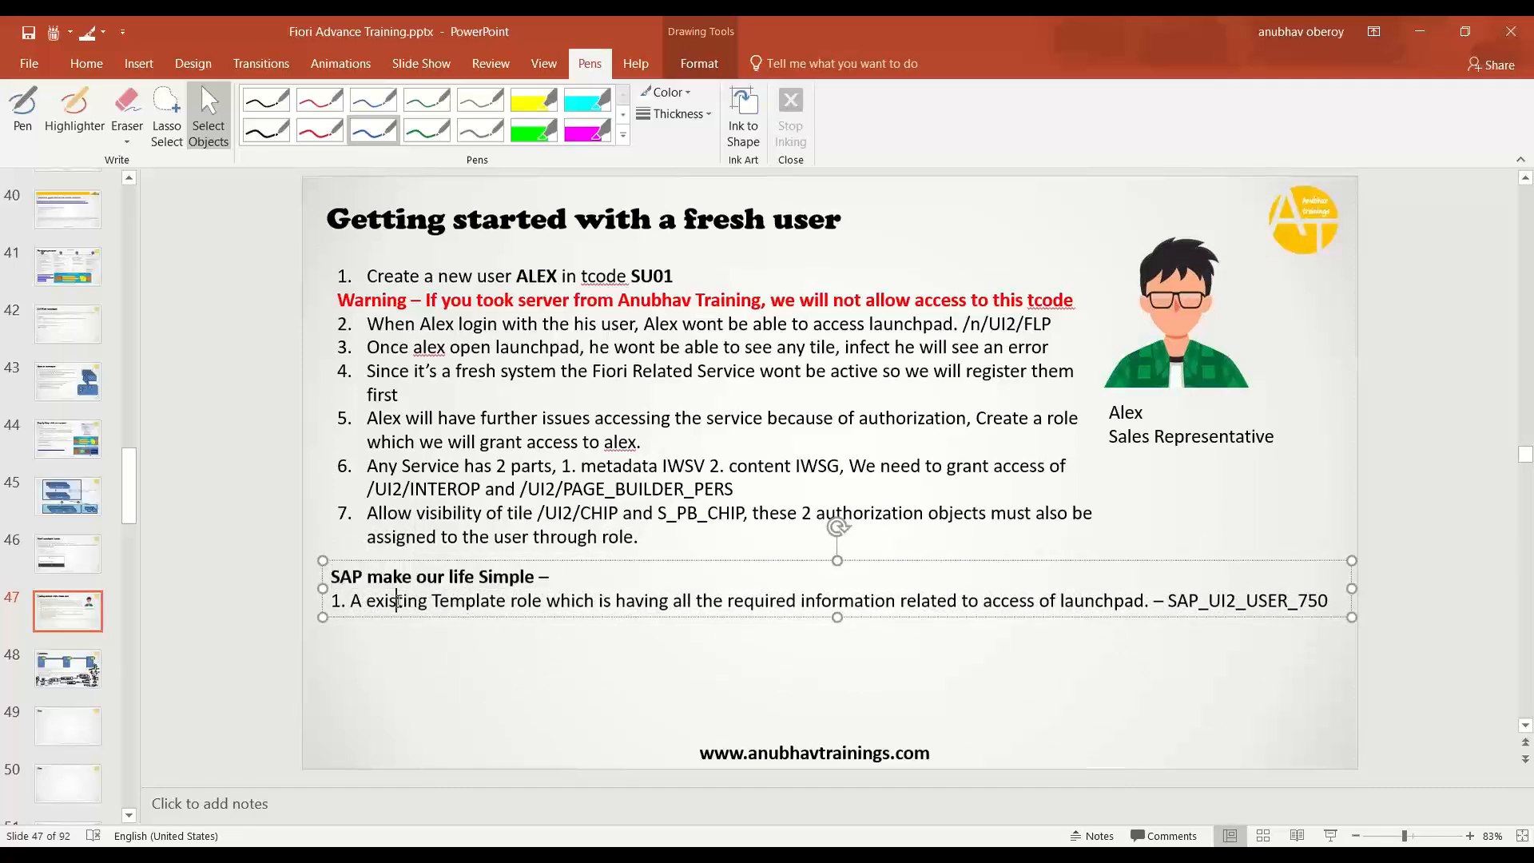
pyautogui.moveTo(399, 601); pyautogui.dragTo(614, 600)
pyautogui.doubleClick(496, 603)
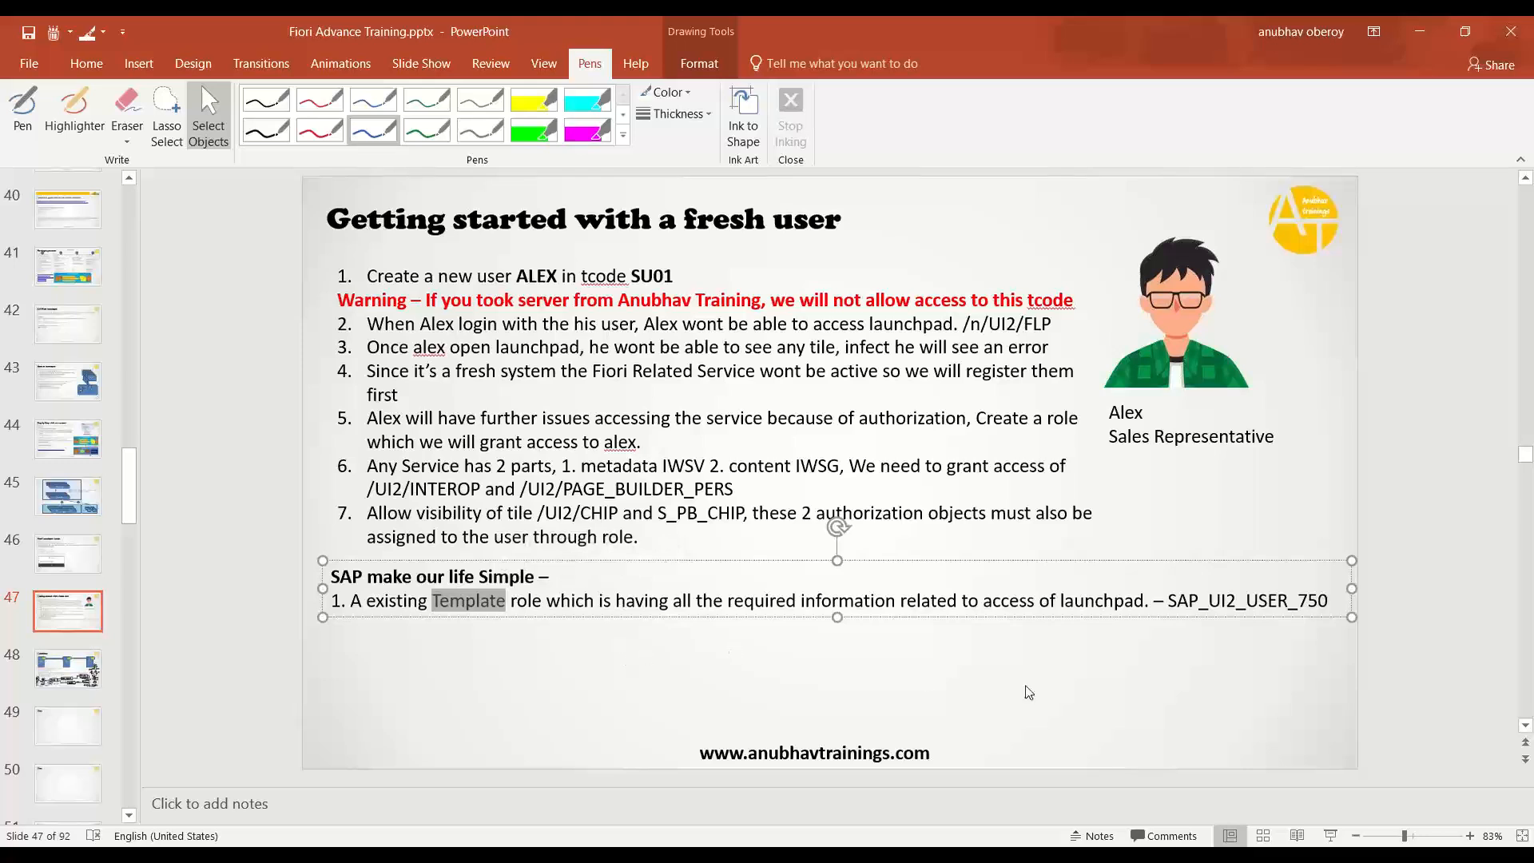
pyautogui.doubleClick(1246, 605)
pyautogui.click(1208, 605)
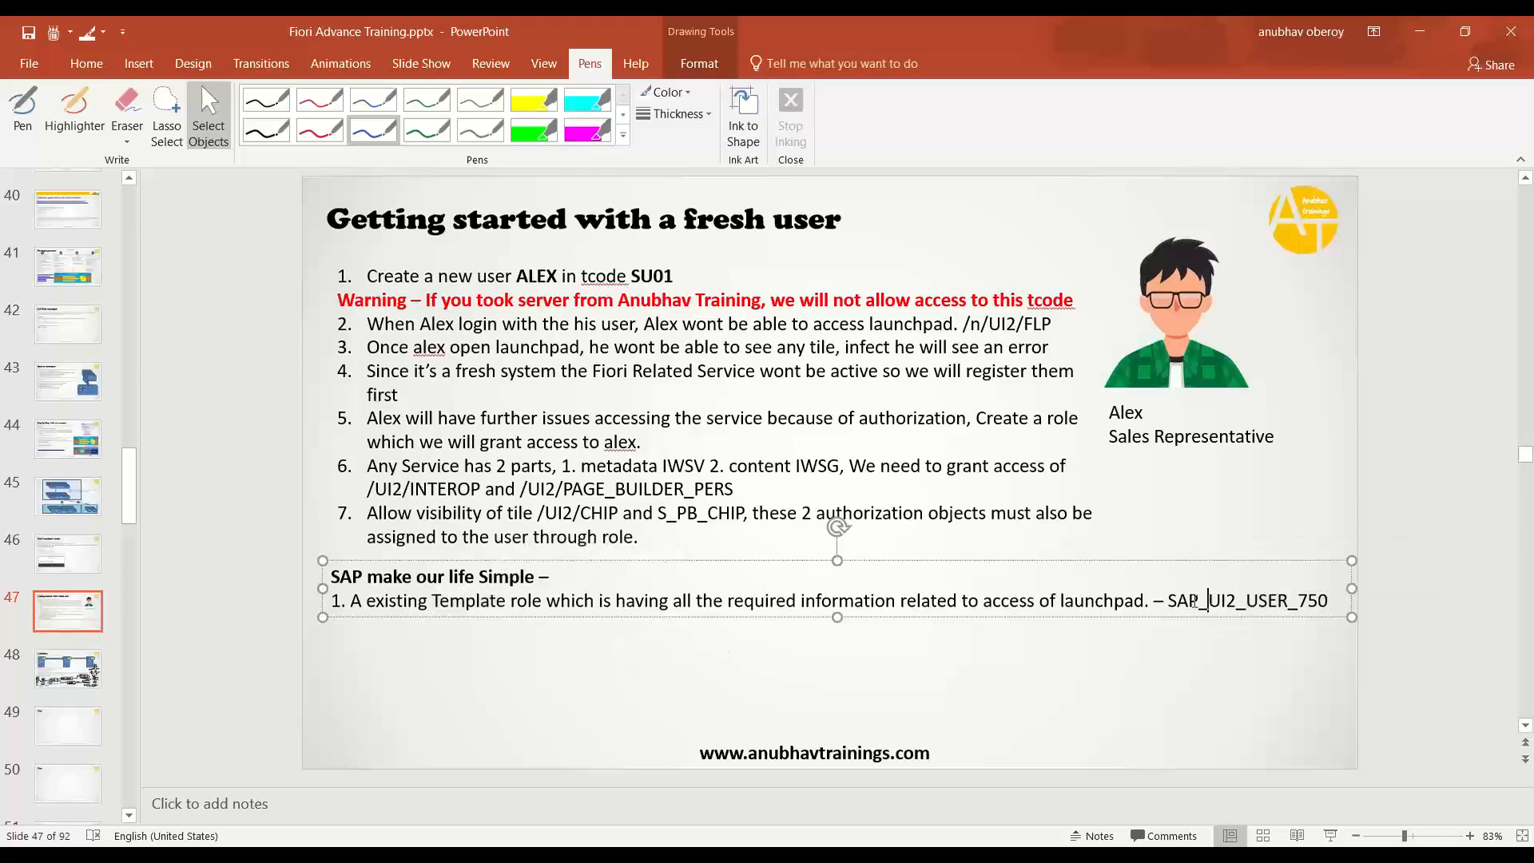
pyautogui.moveTo(1166, 605); pyautogui.dragTo(1321, 615)
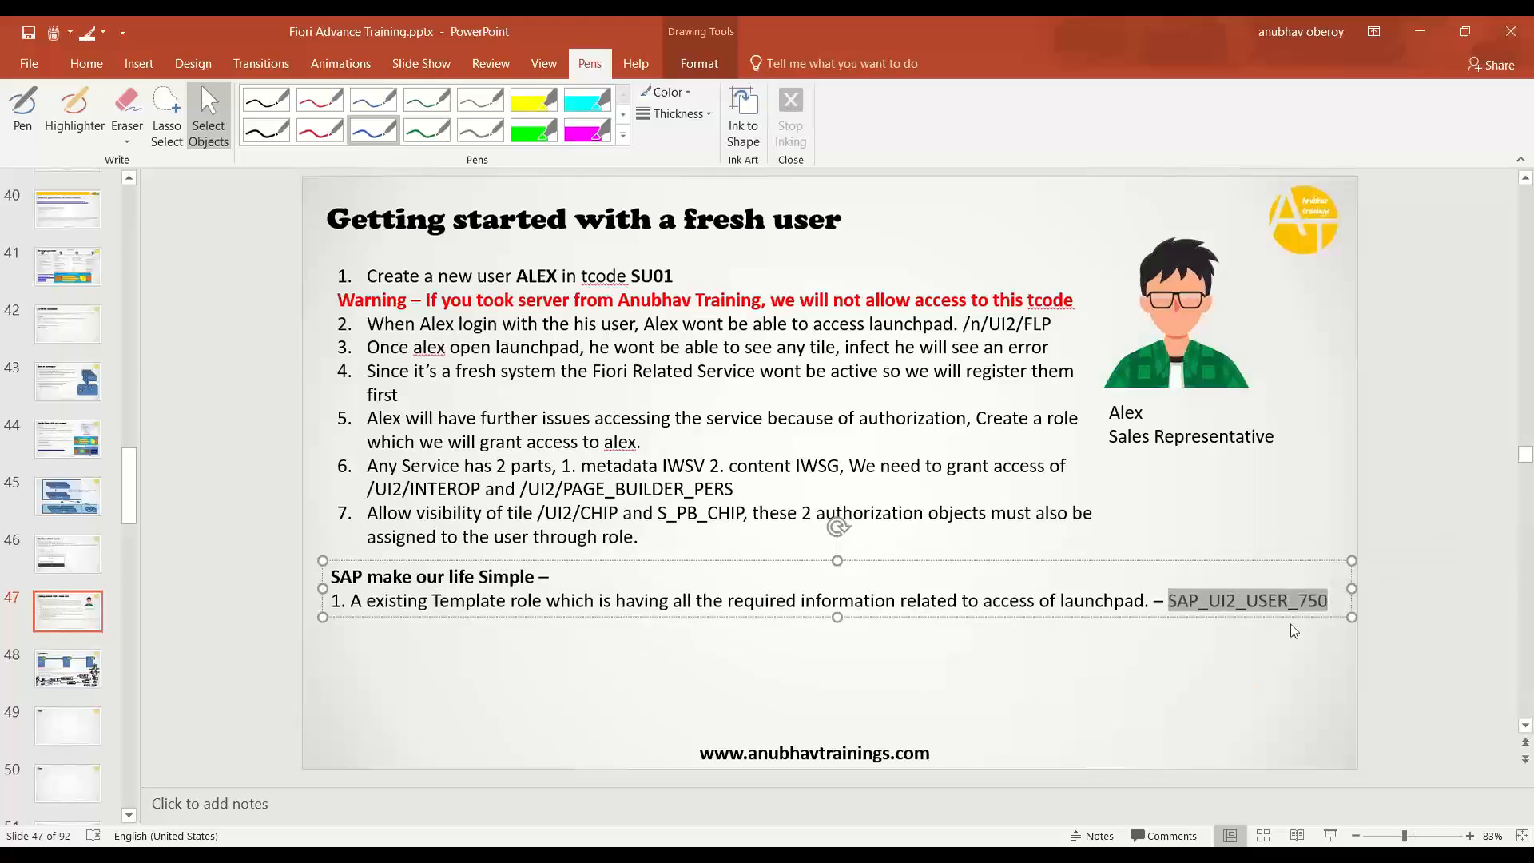
pyautogui.click(1205, 613)
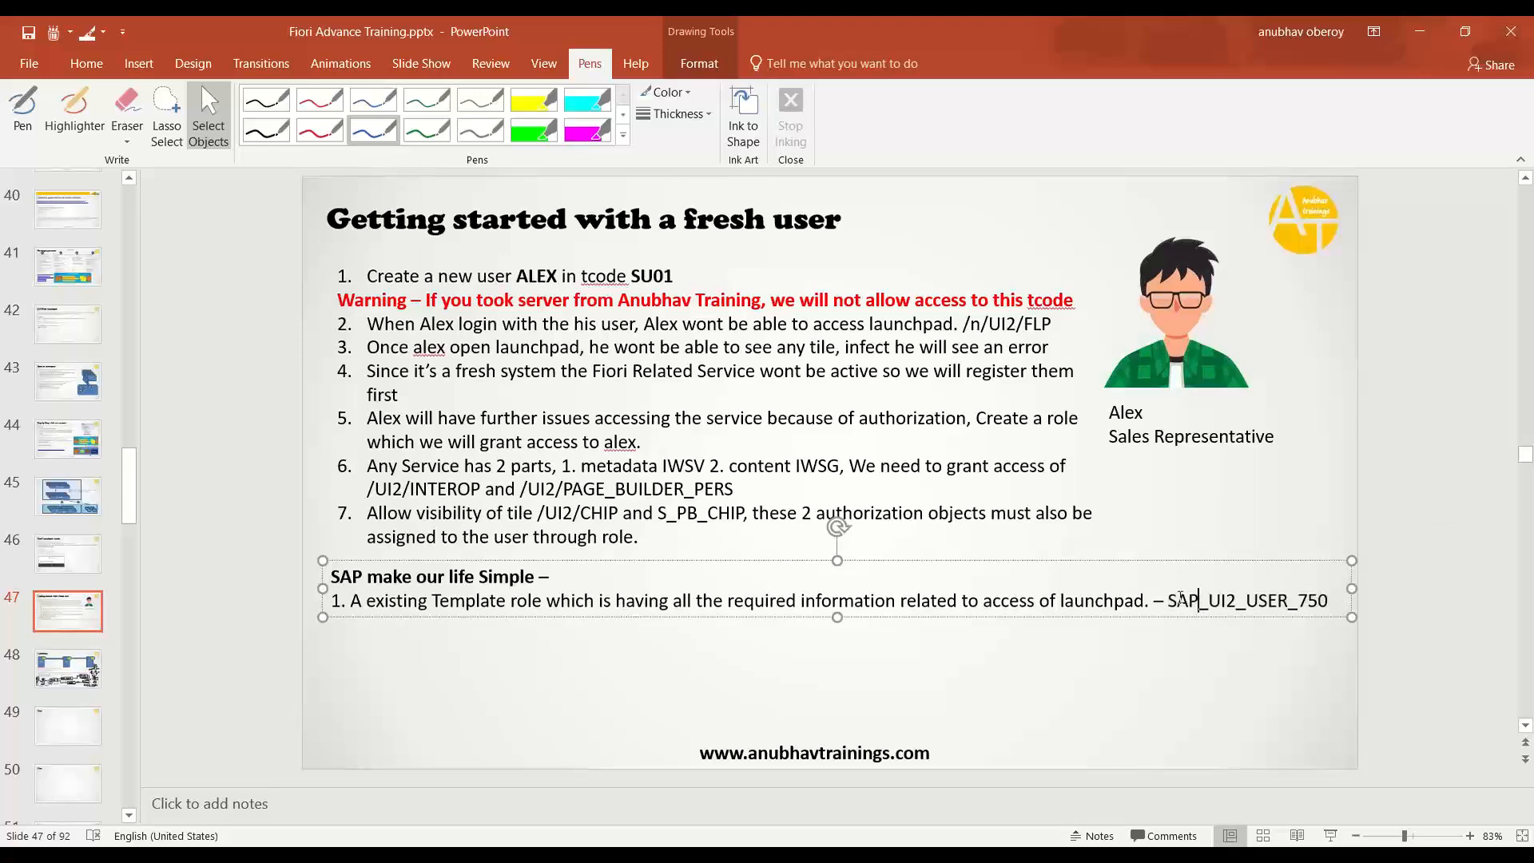
pyautogui.moveTo(1168, 601); pyautogui.dragTo(1283, 601)
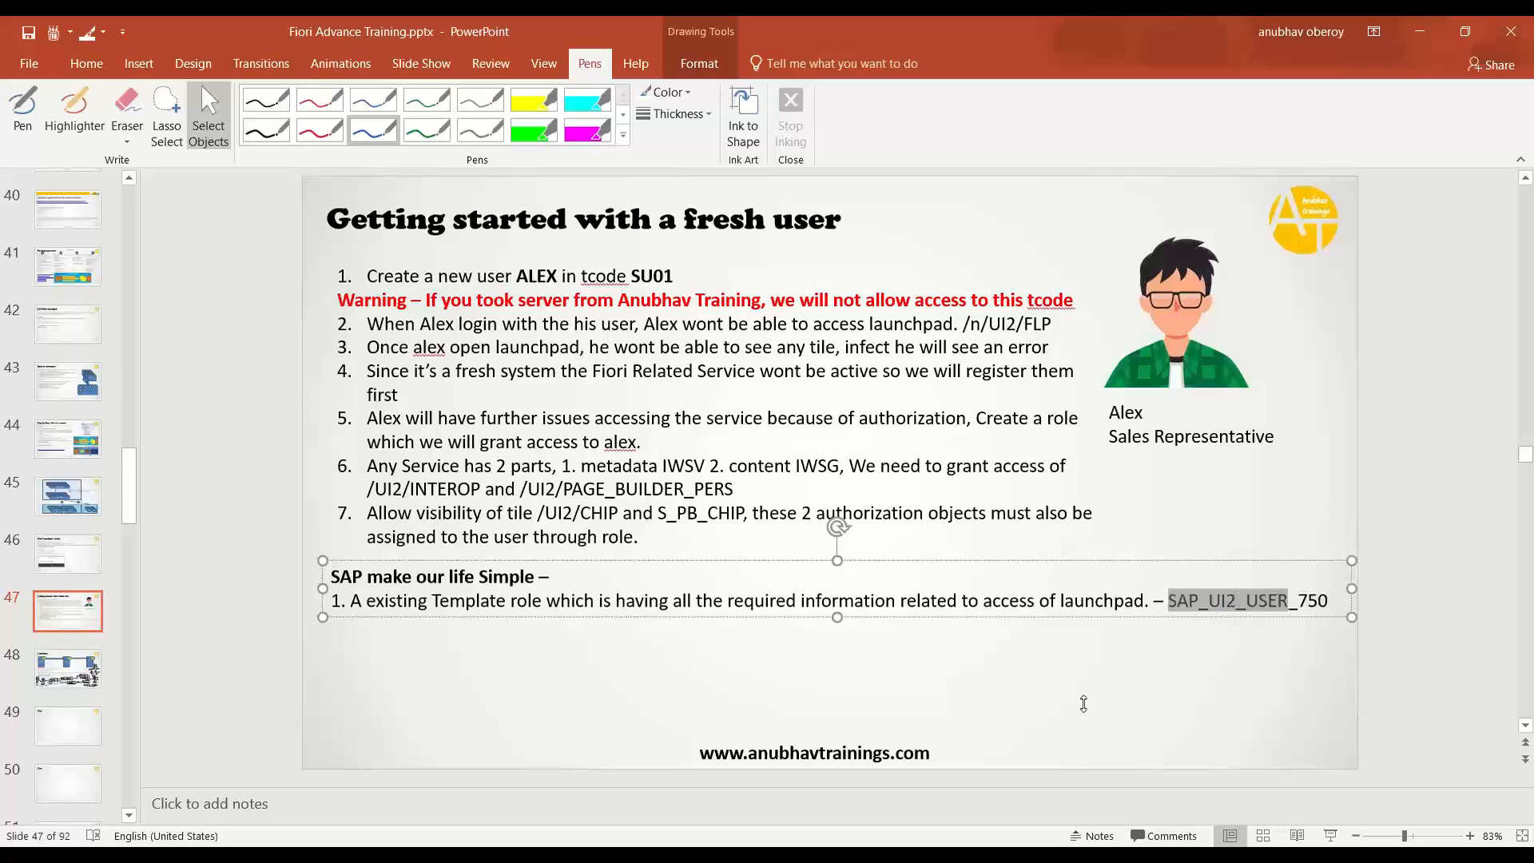
pyautogui.hotkey('alt', 'Tab')
# - Search roles matching SAP_UI2_USER* via F4 and choose SAP_UI2_USER_750 for display
pyautogui.press('F3')
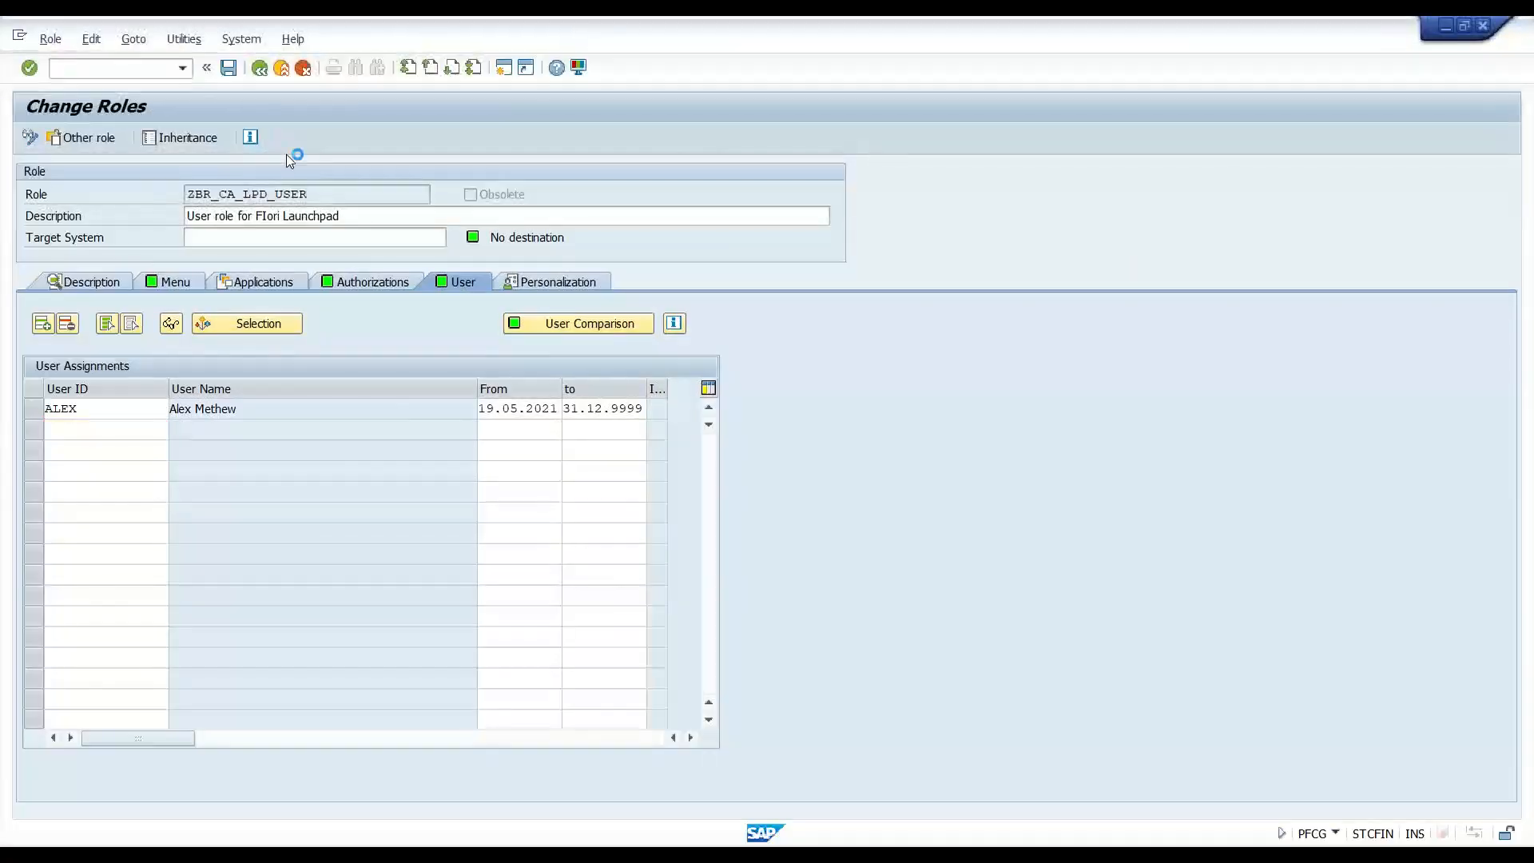
pyautogui.hotkey('ctrl', 'v')
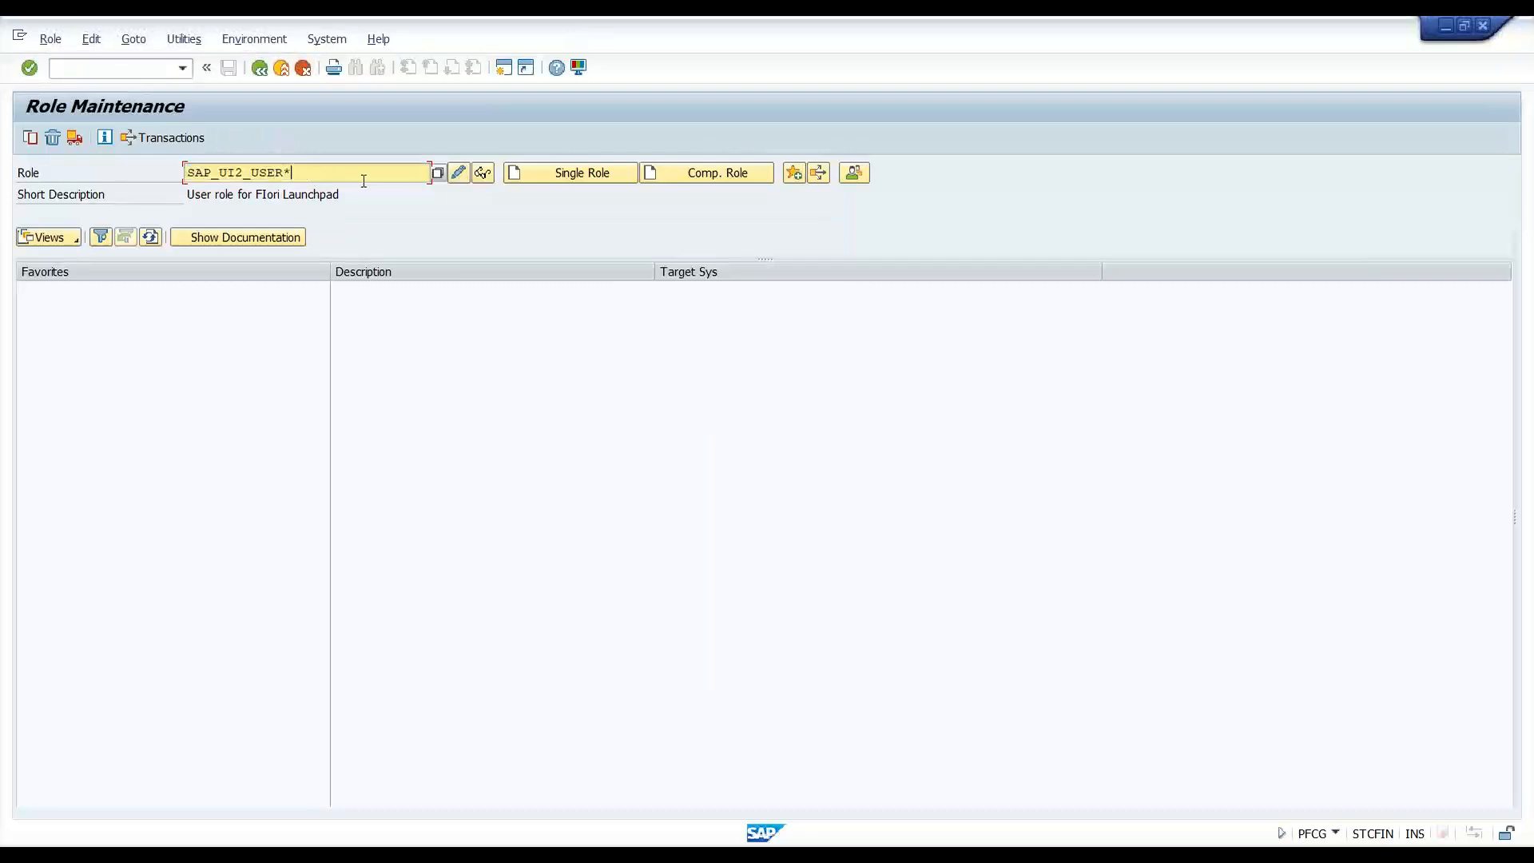
pyautogui.press('F4')
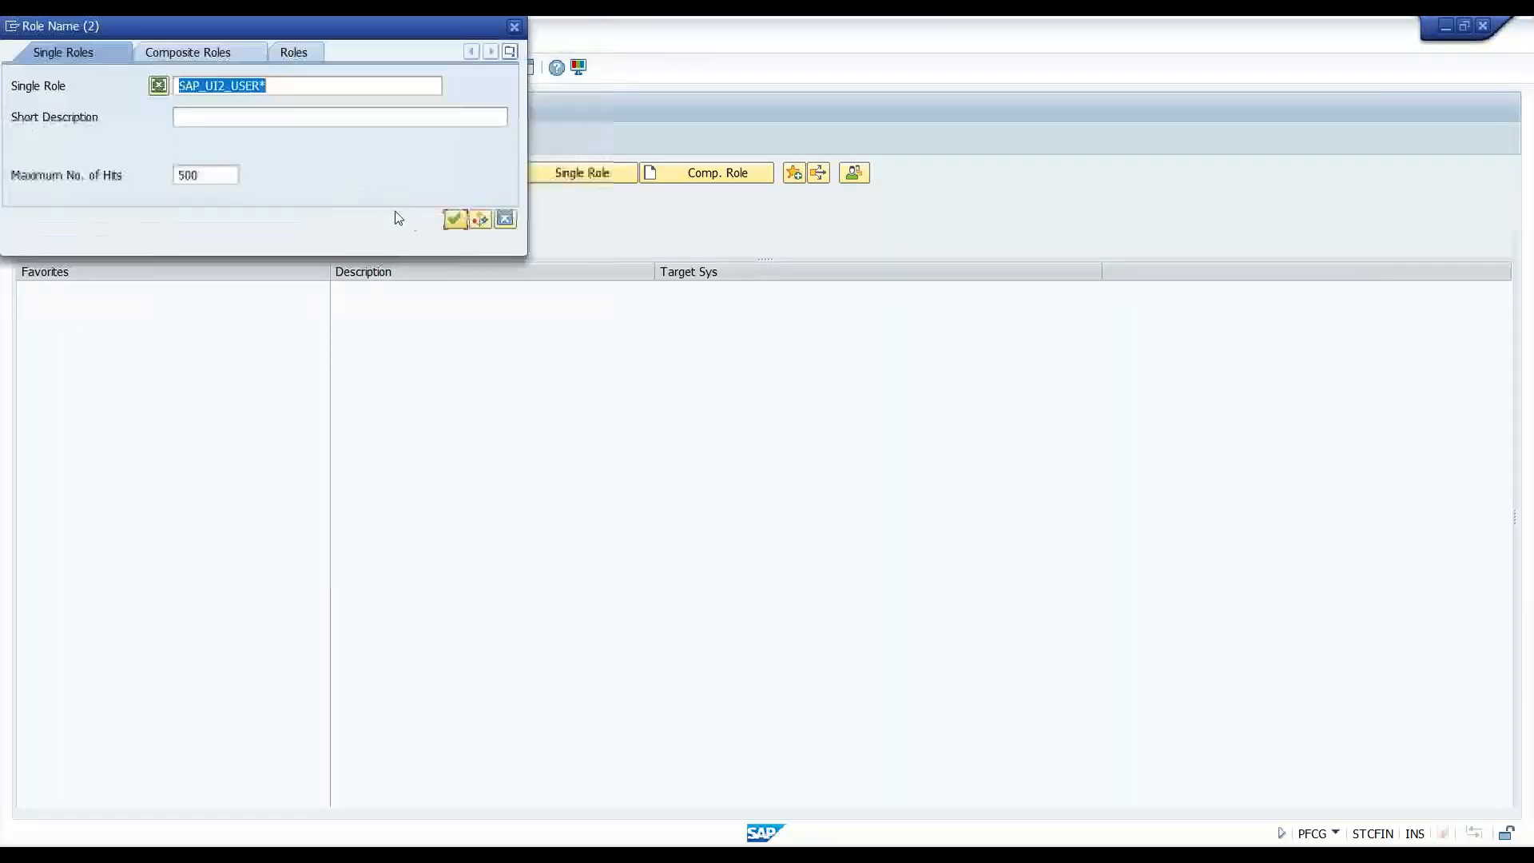
pyautogui.click(456, 219)
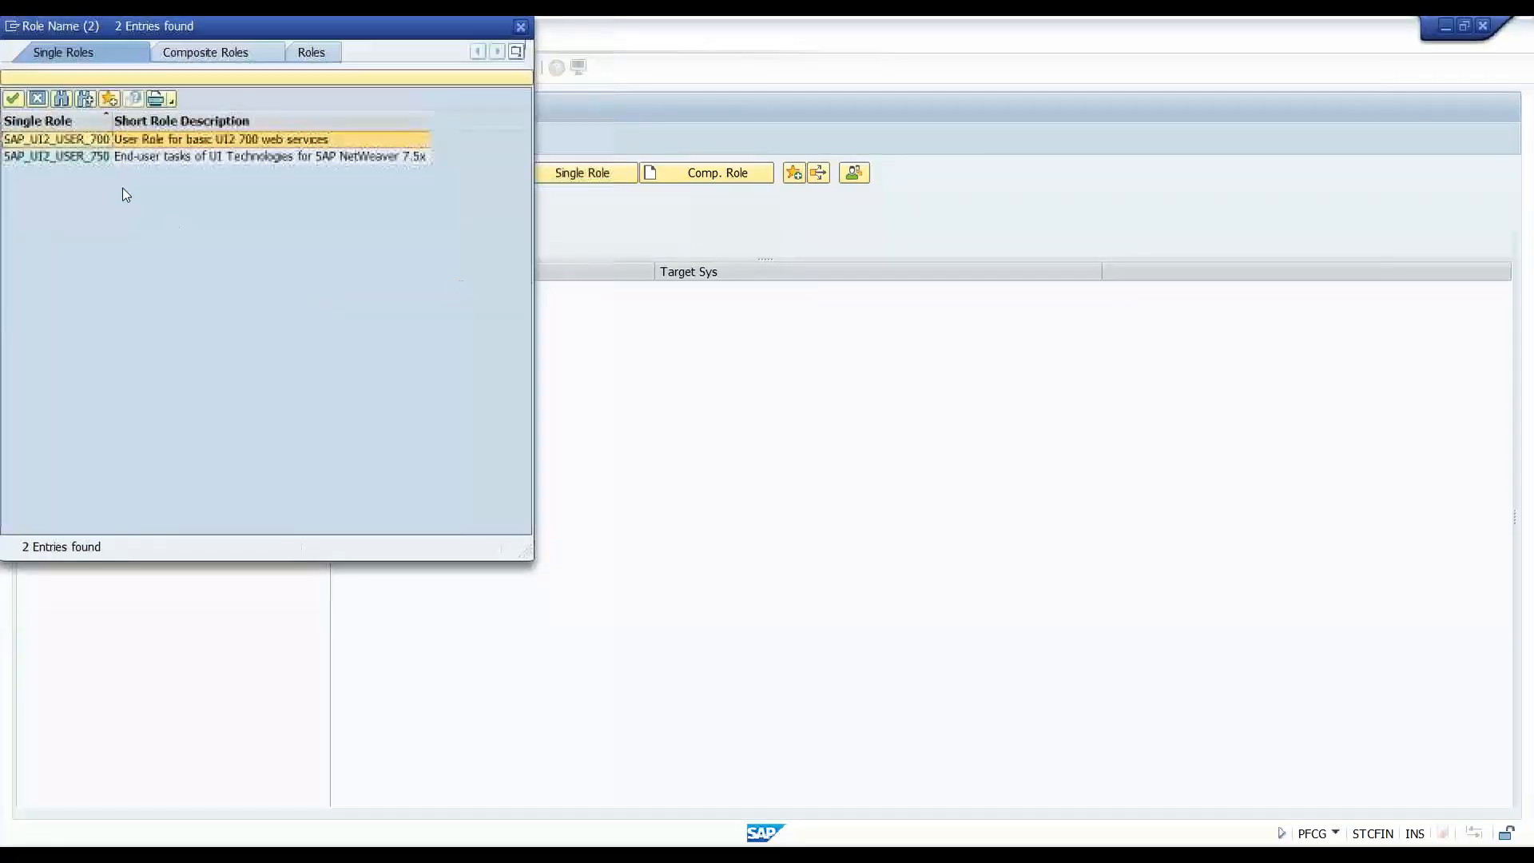
pyautogui.click(104, 157)
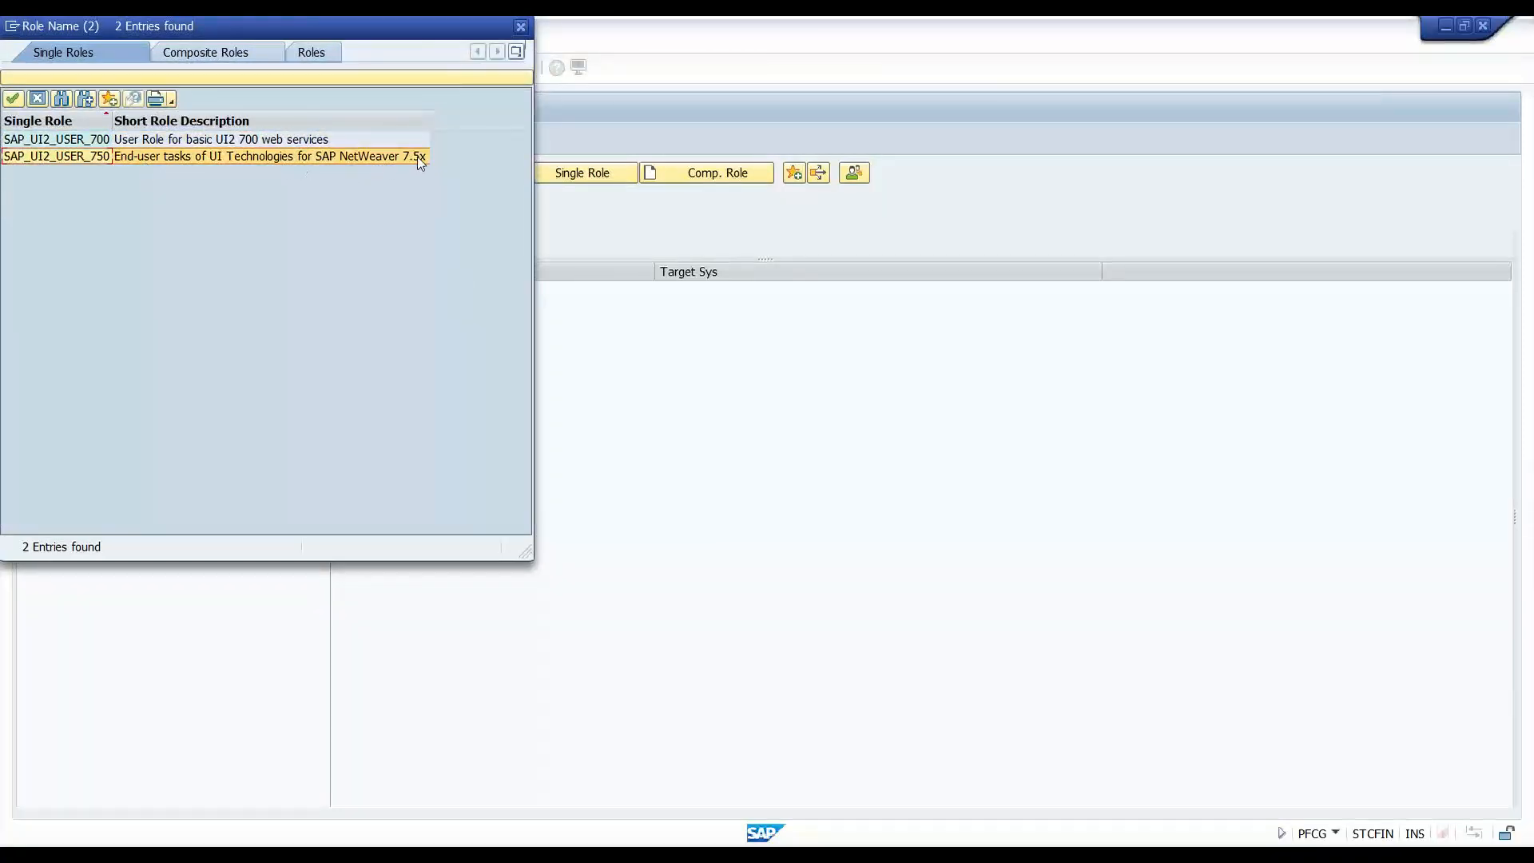
pyautogui.doubleClick(106, 155)
pyautogui.click(484, 174)
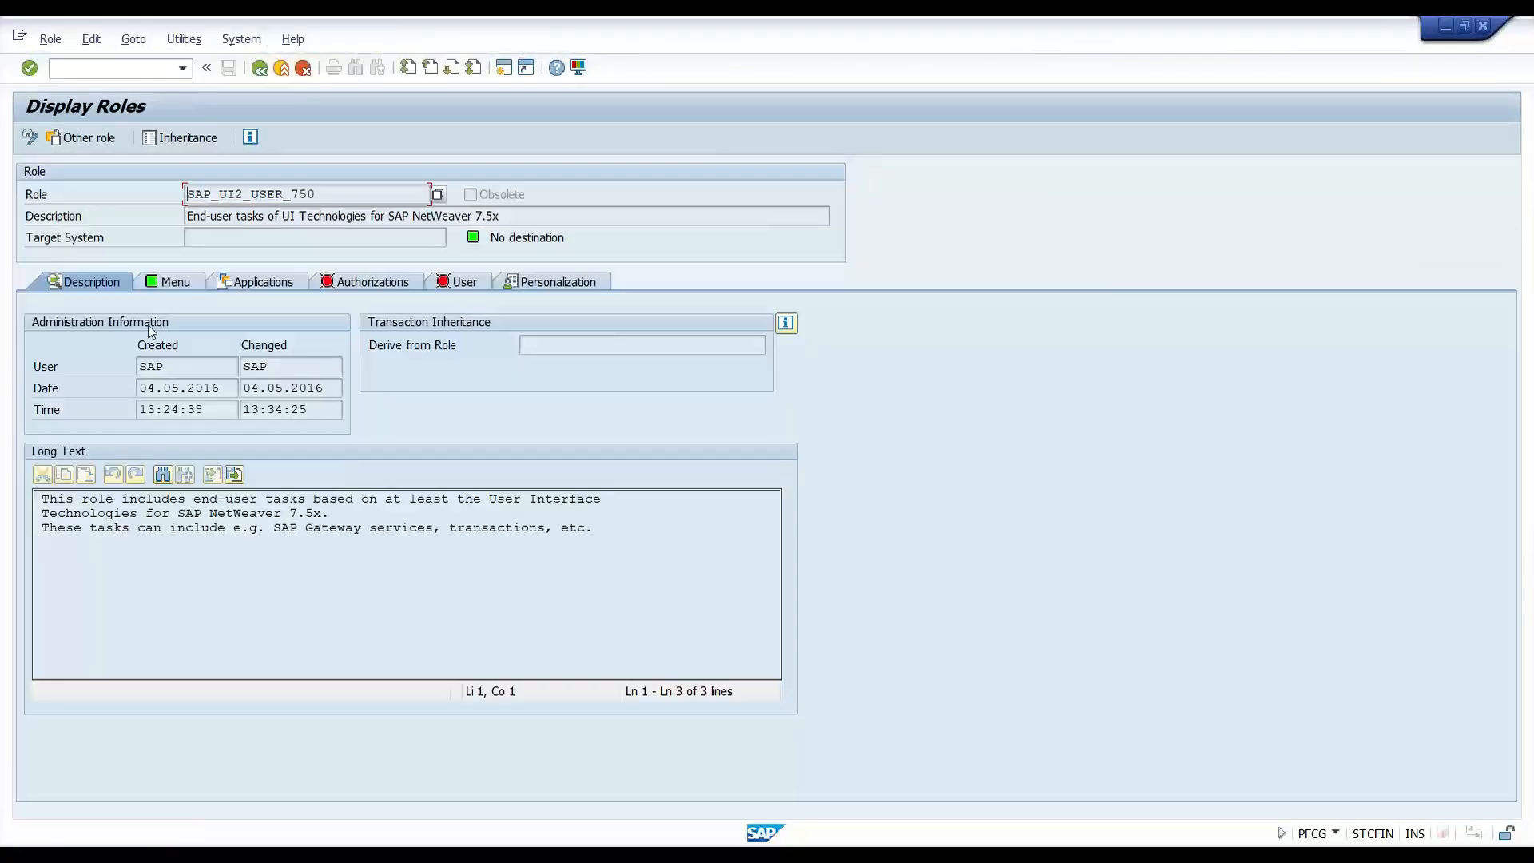
# - Check SAP_UI2_USER_750's Menu, User and Authorizations tabs, finding no users and no authorization data
pyautogui.click(161, 283)
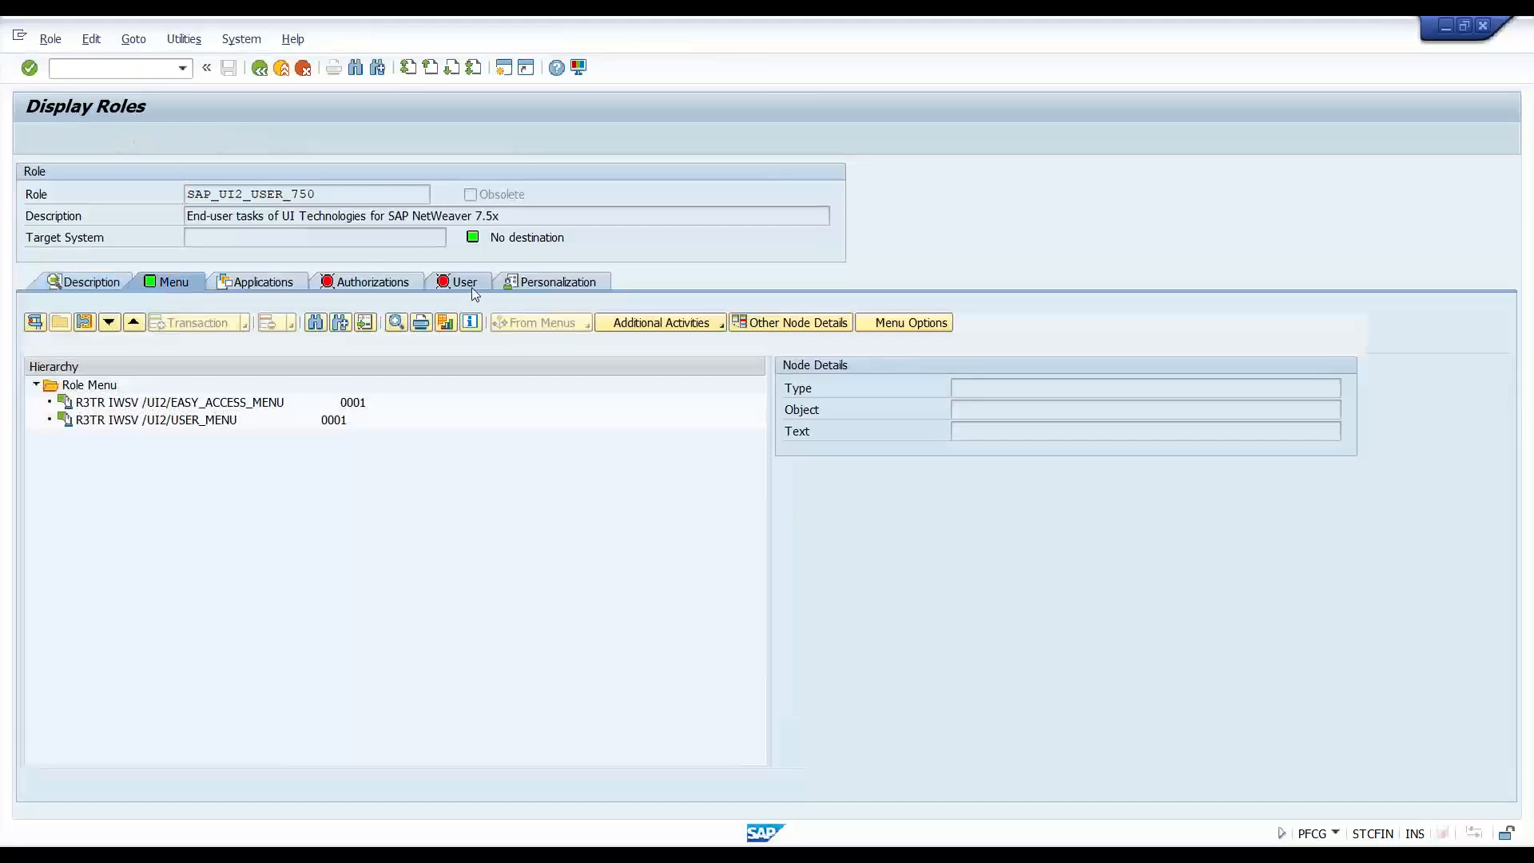
pyautogui.click(464, 284)
pyautogui.click(372, 289)
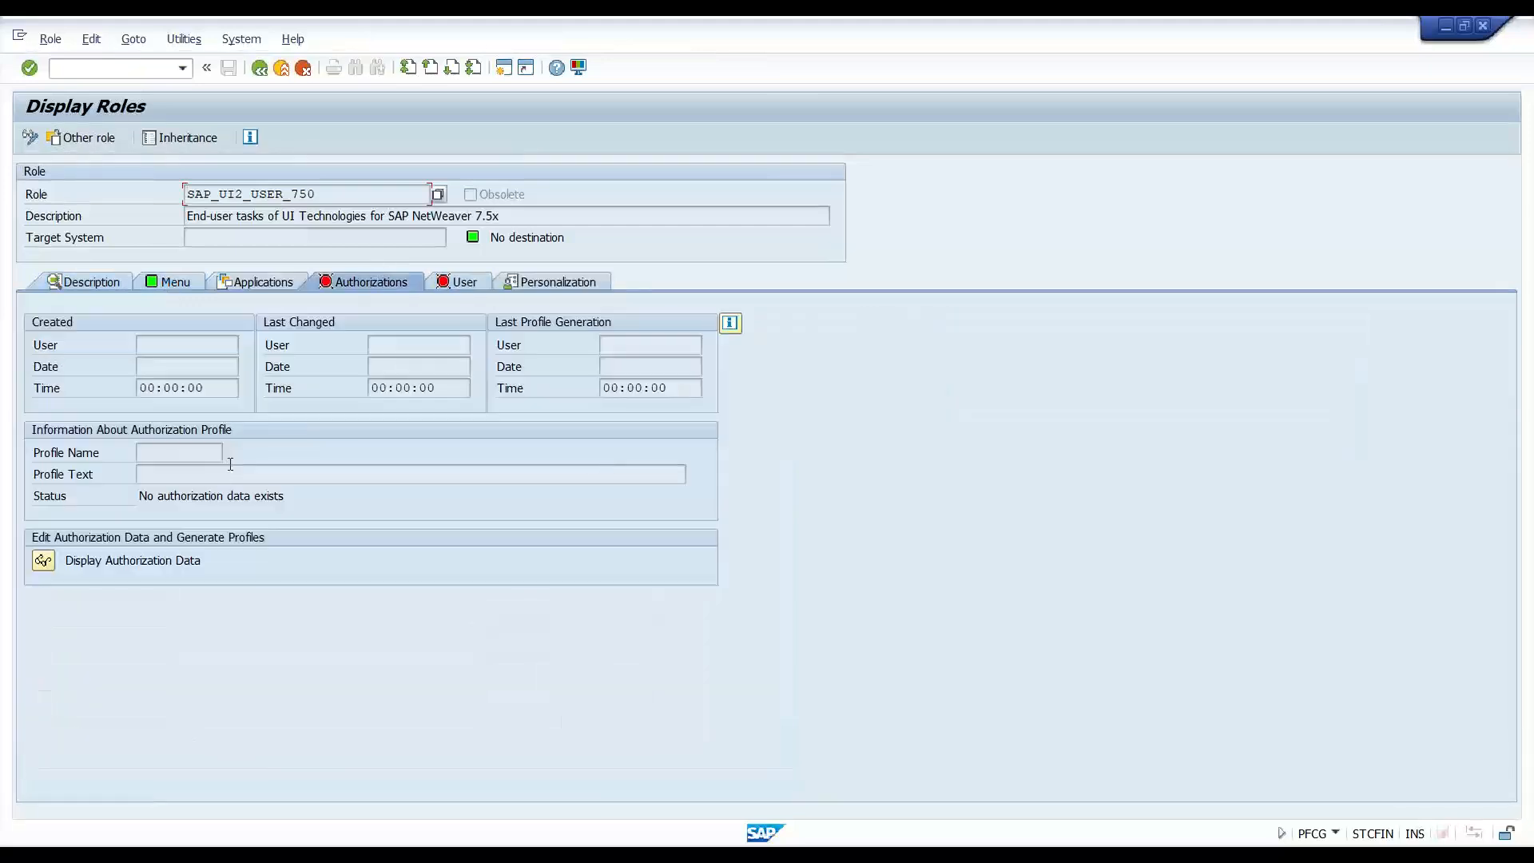
pyautogui.click(149, 453)
pyautogui.doubleClick(252, 194)
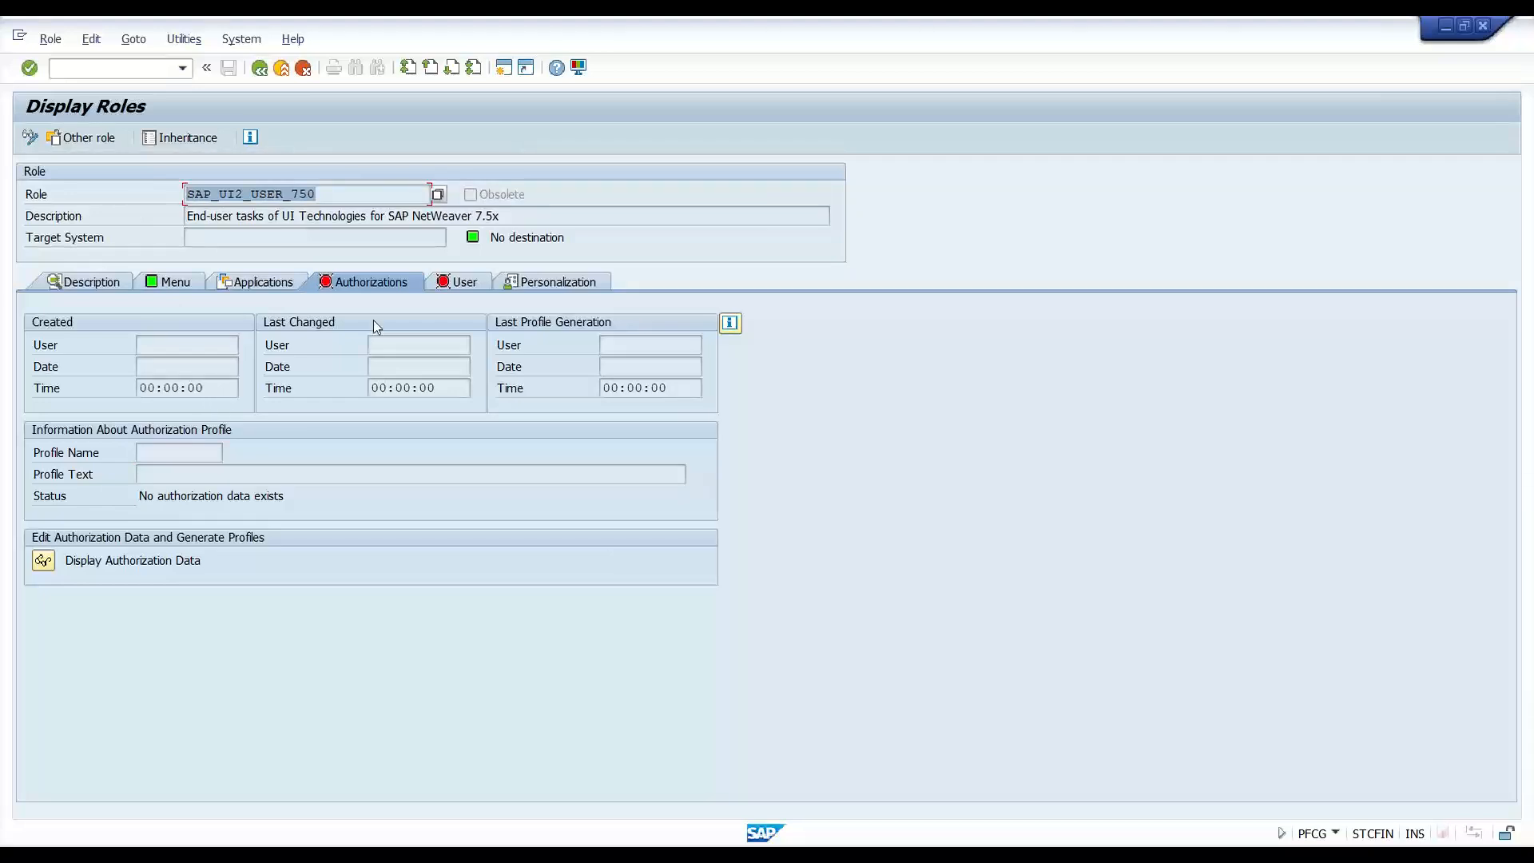
pyautogui.click(459, 286)
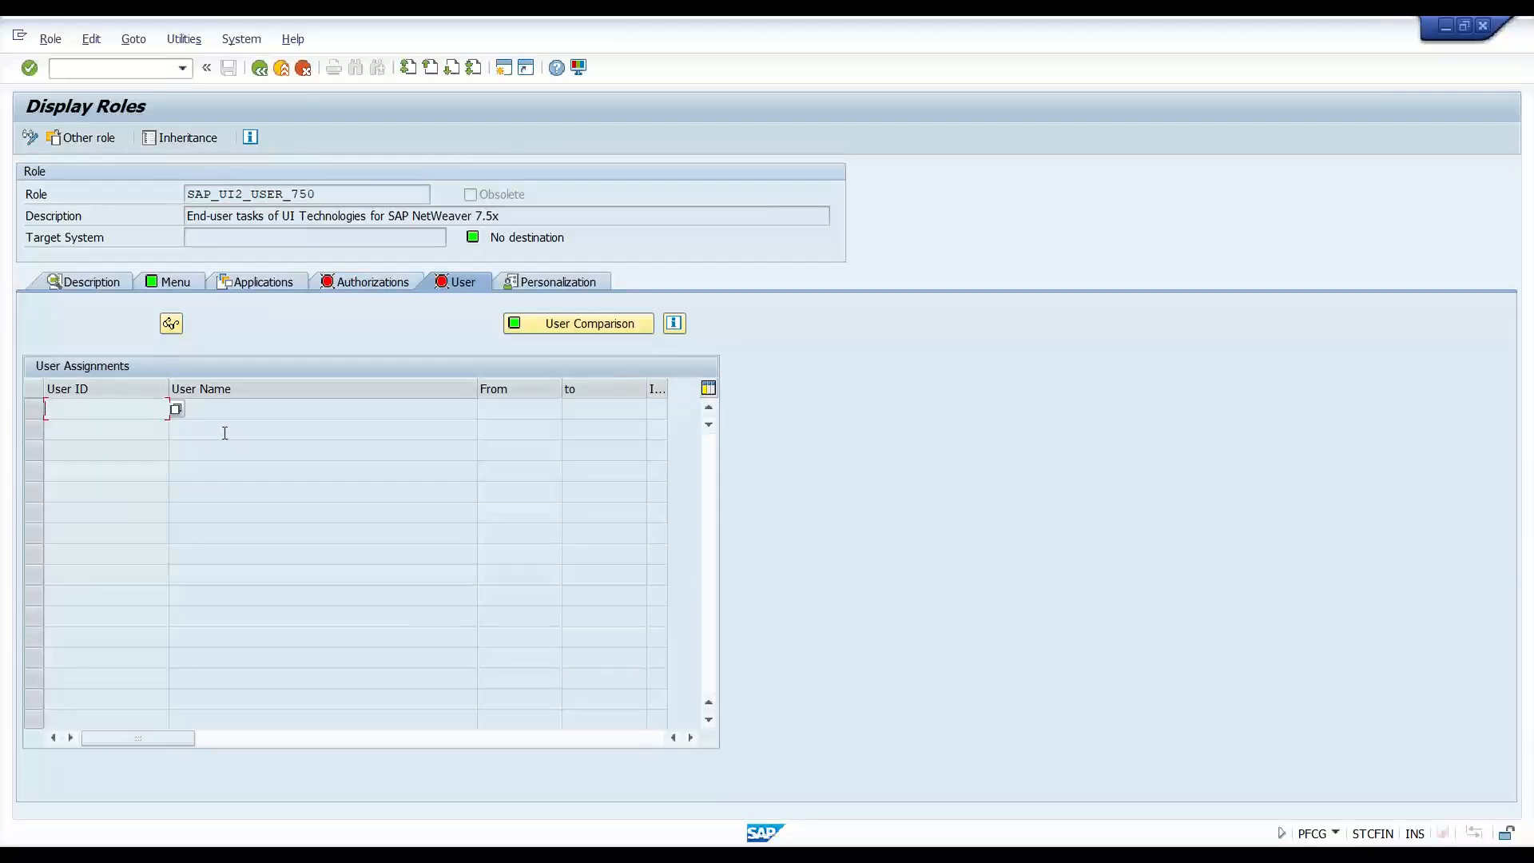
pyautogui.click(371, 283)
pyautogui.click(157, 453)
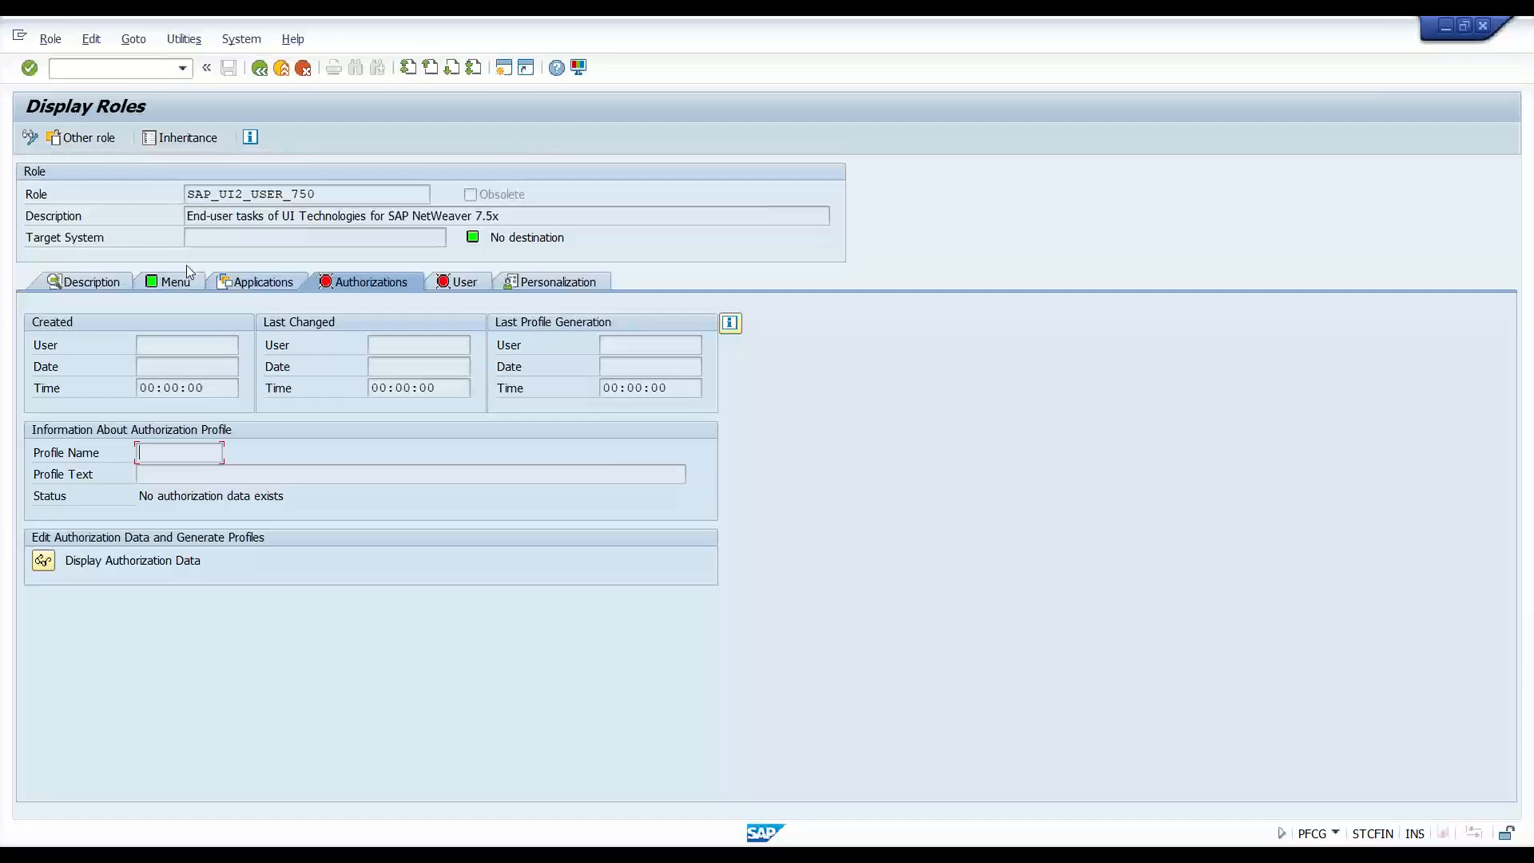
# - Back on the Menu tab, compare the EASY_ACCESS_MENU and USER_MENU service entries
pyautogui.click(181, 284)
pyautogui.click(174, 408)
pyautogui.click(175, 422)
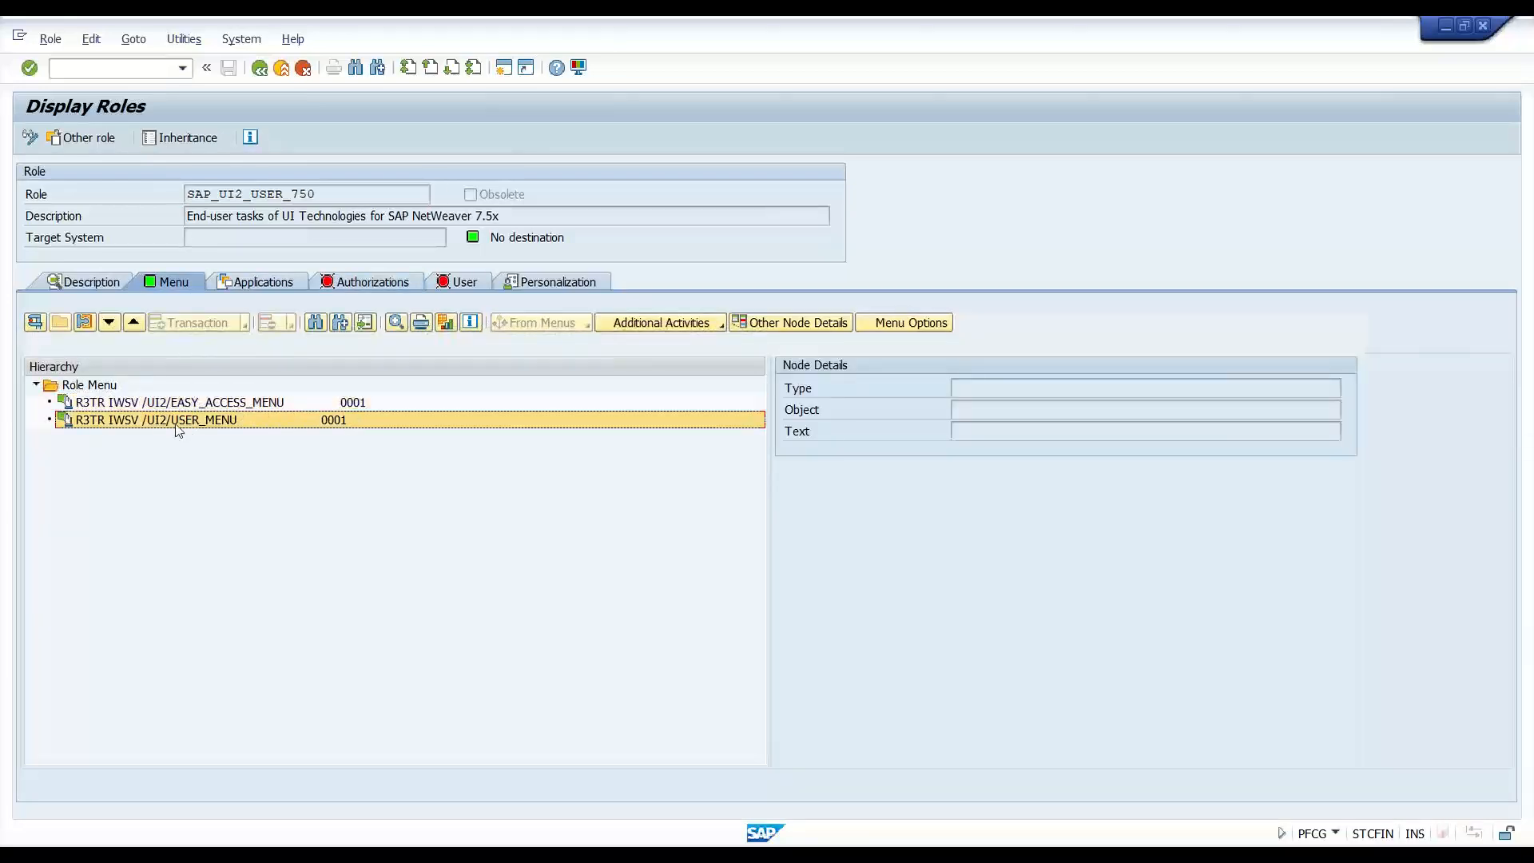
pyautogui.click(182, 404)
pyautogui.click(181, 419)
pyautogui.click(184, 406)
pyautogui.click(185, 423)
pyautogui.click(194, 401)
# - Change the role to SAP_UI2_USER_700 and open it for display
pyautogui.press('F3')
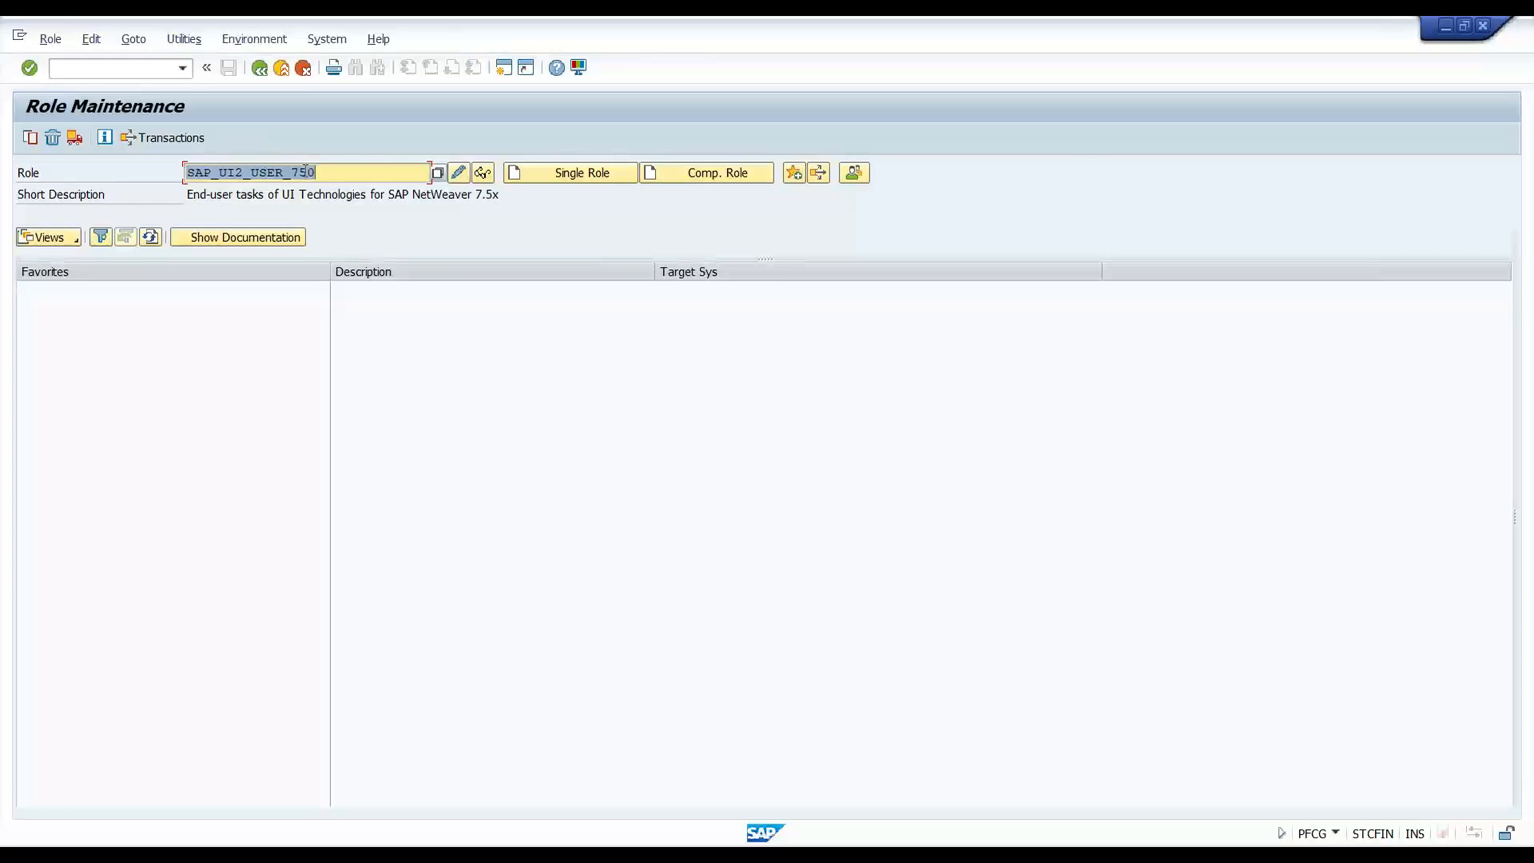
pyautogui.click(378, 168)
pyautogui.press('BackSpace')
pyautogui.press('BackSpace')
pyautogui.write('00')
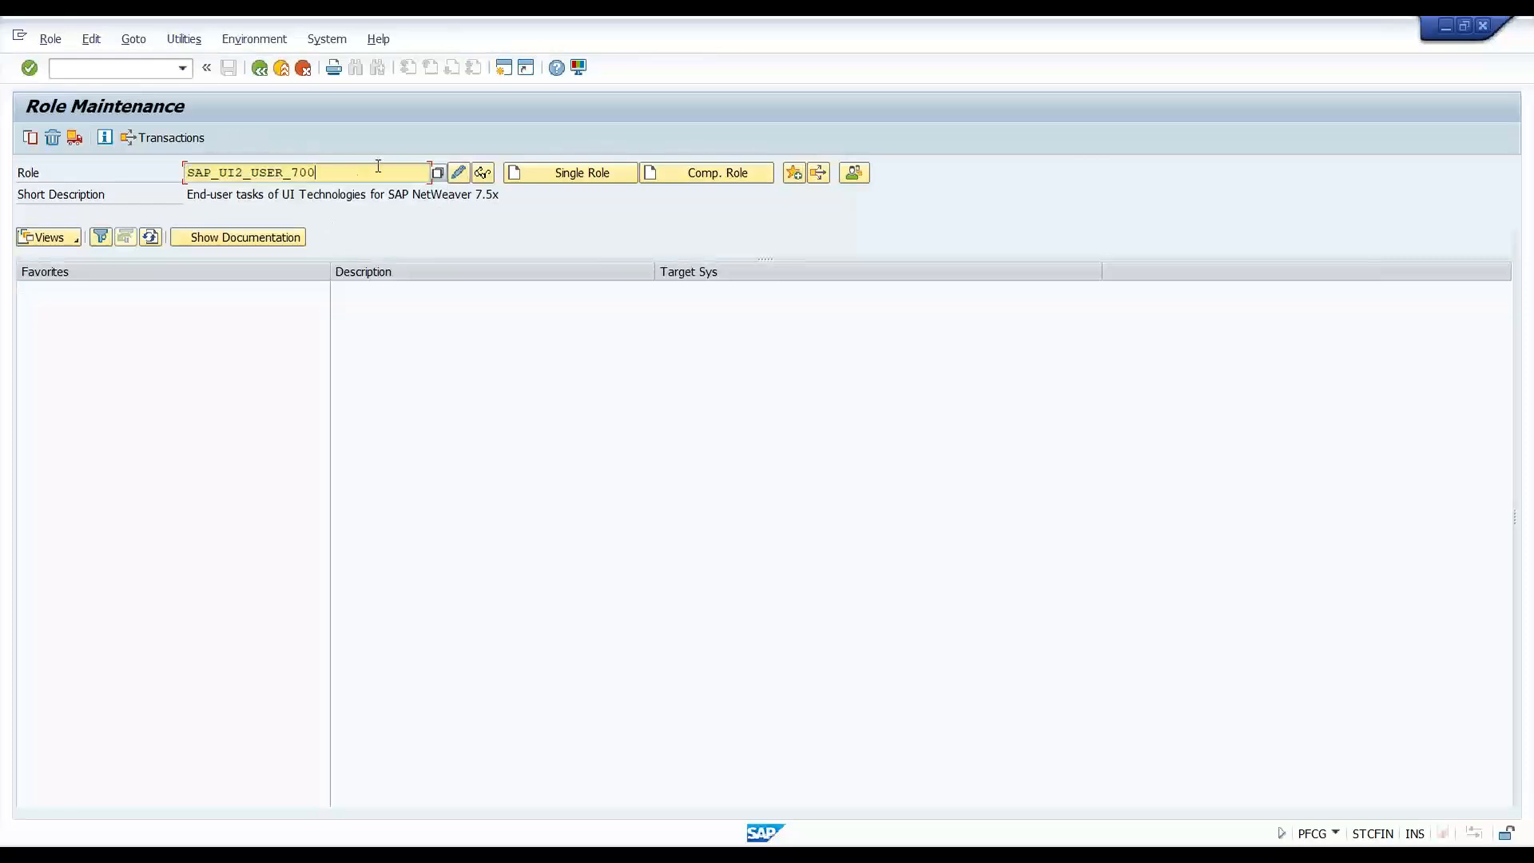
pyautogui.click(481, 173)
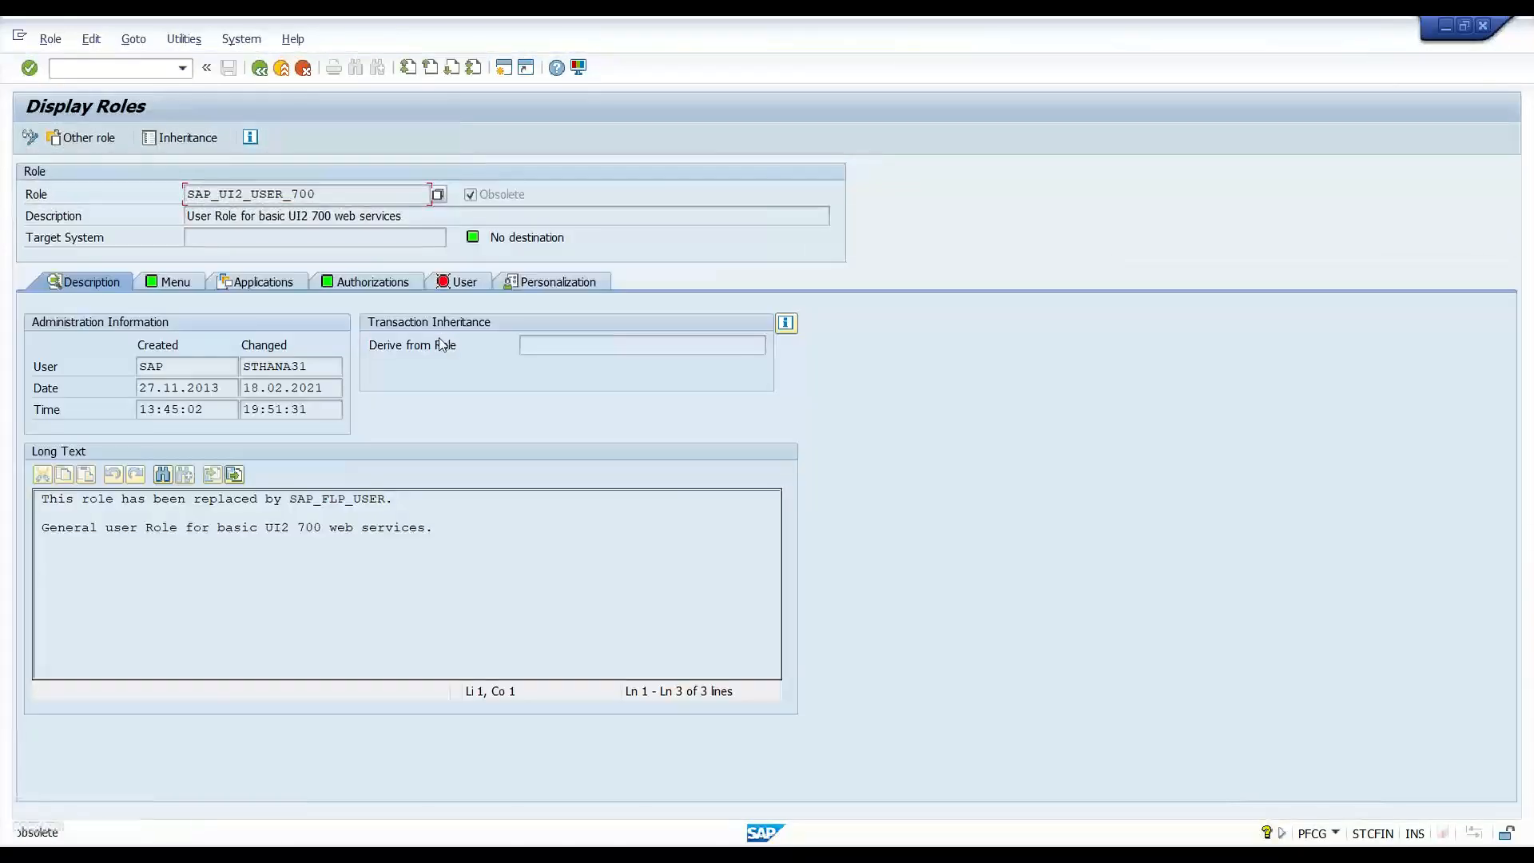
# - Step through SAP_UI2_USER_700's services: /UI2/INTEROP, /UI2/LAUNCHPAD, /UI2/PAGE_BUILDER_PERS, EASY_ACCESS_MENU, USER_MENU
pyautogui.click(169, 282)
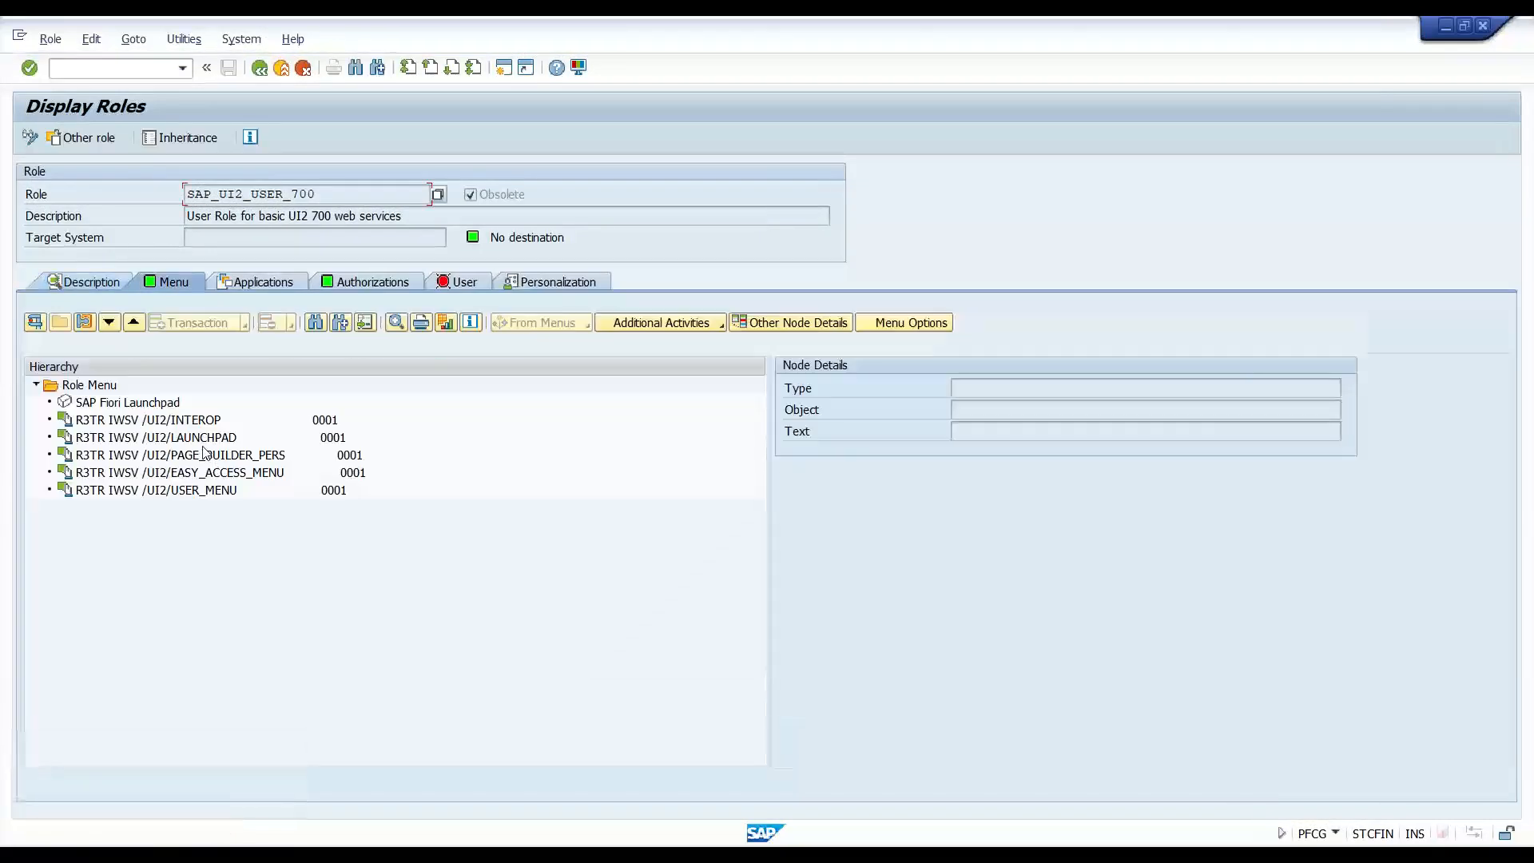
pyautogui.click(171, 423)
pyautogui.click(178, 440)
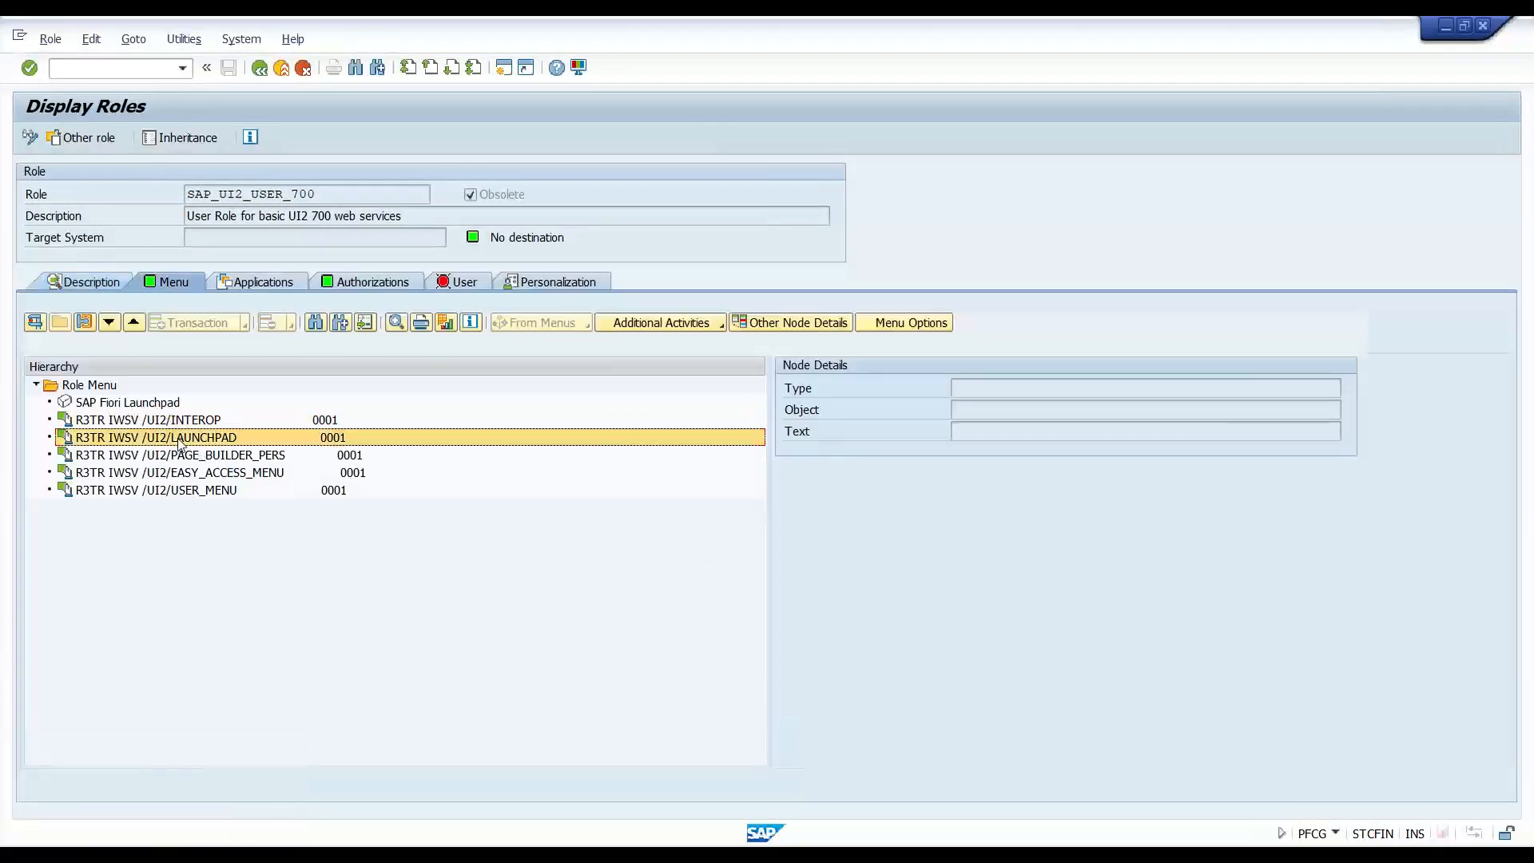
pyautogui.click(201, 457)
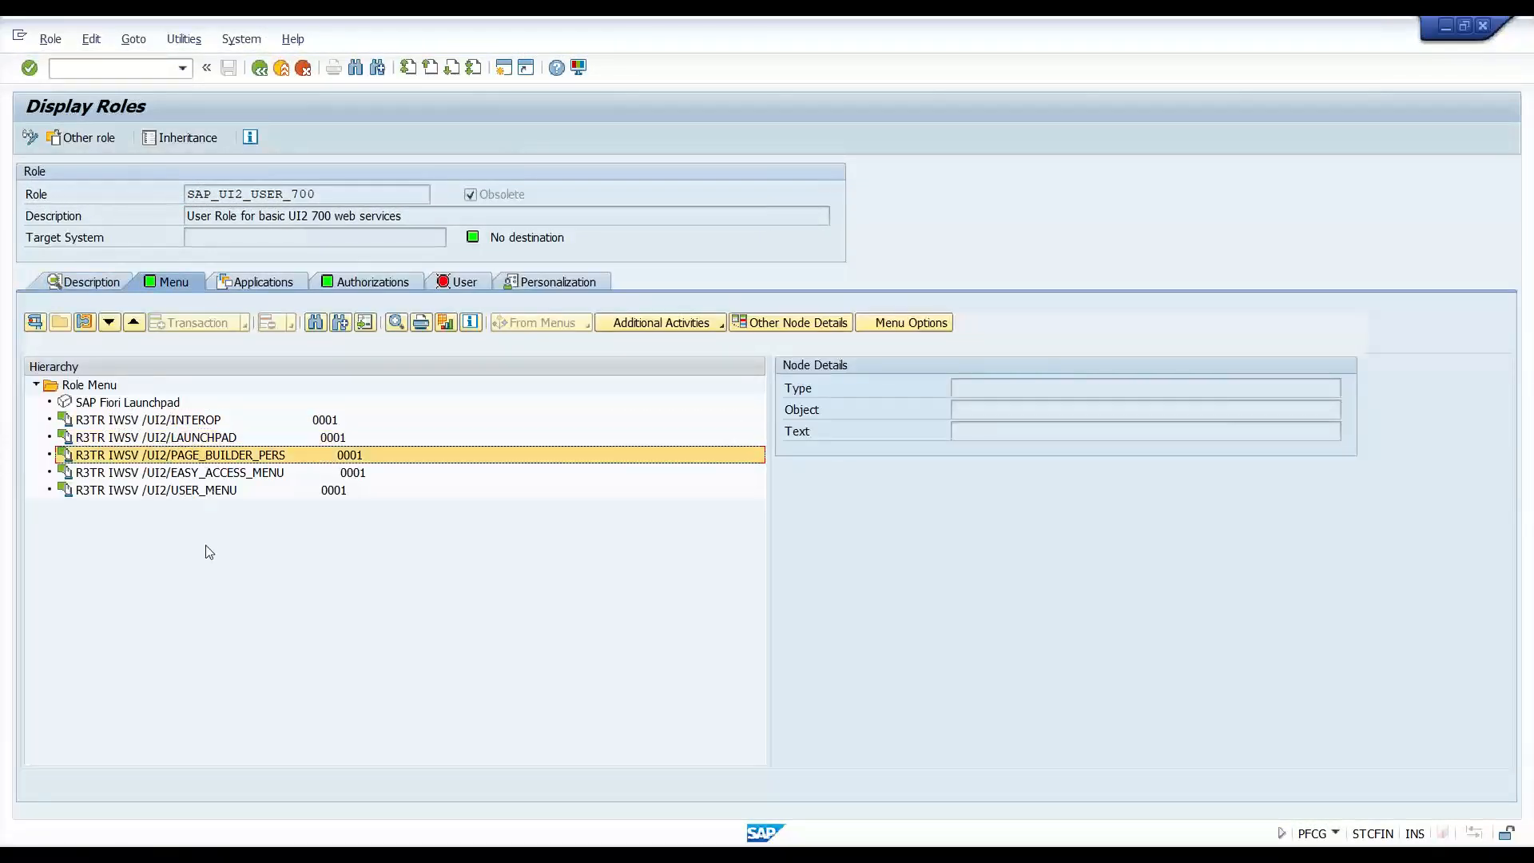
pyautogui.click(216, 476)
pyautogui.click(213, 493)
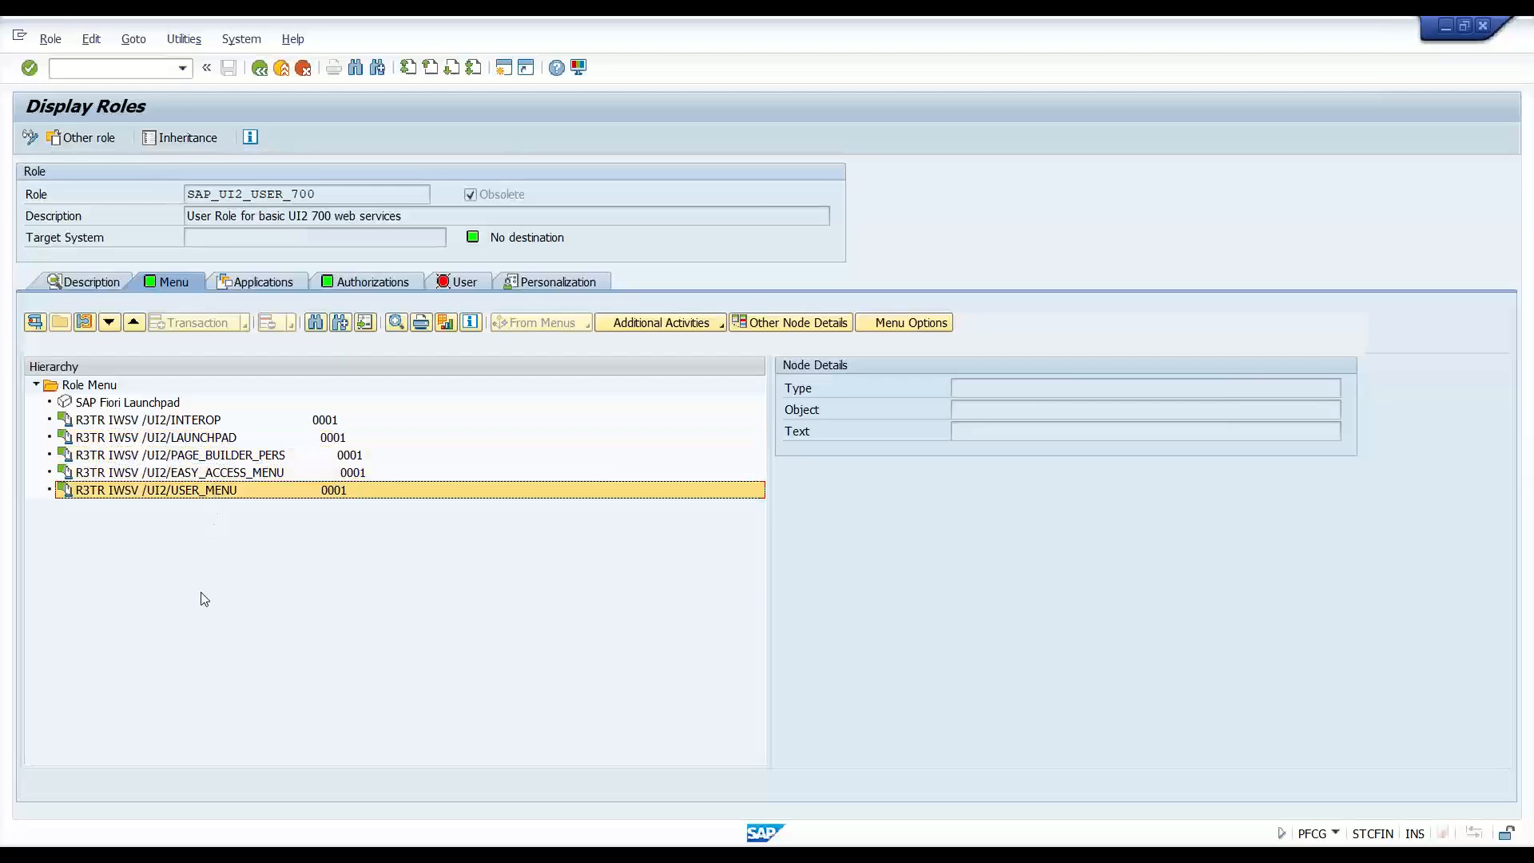
# - Inspect the SAP Fiori Launchpad entry details, recheck its services, and select the role name SAP_UI2_USER_700
pyautogui.click(158, 405)
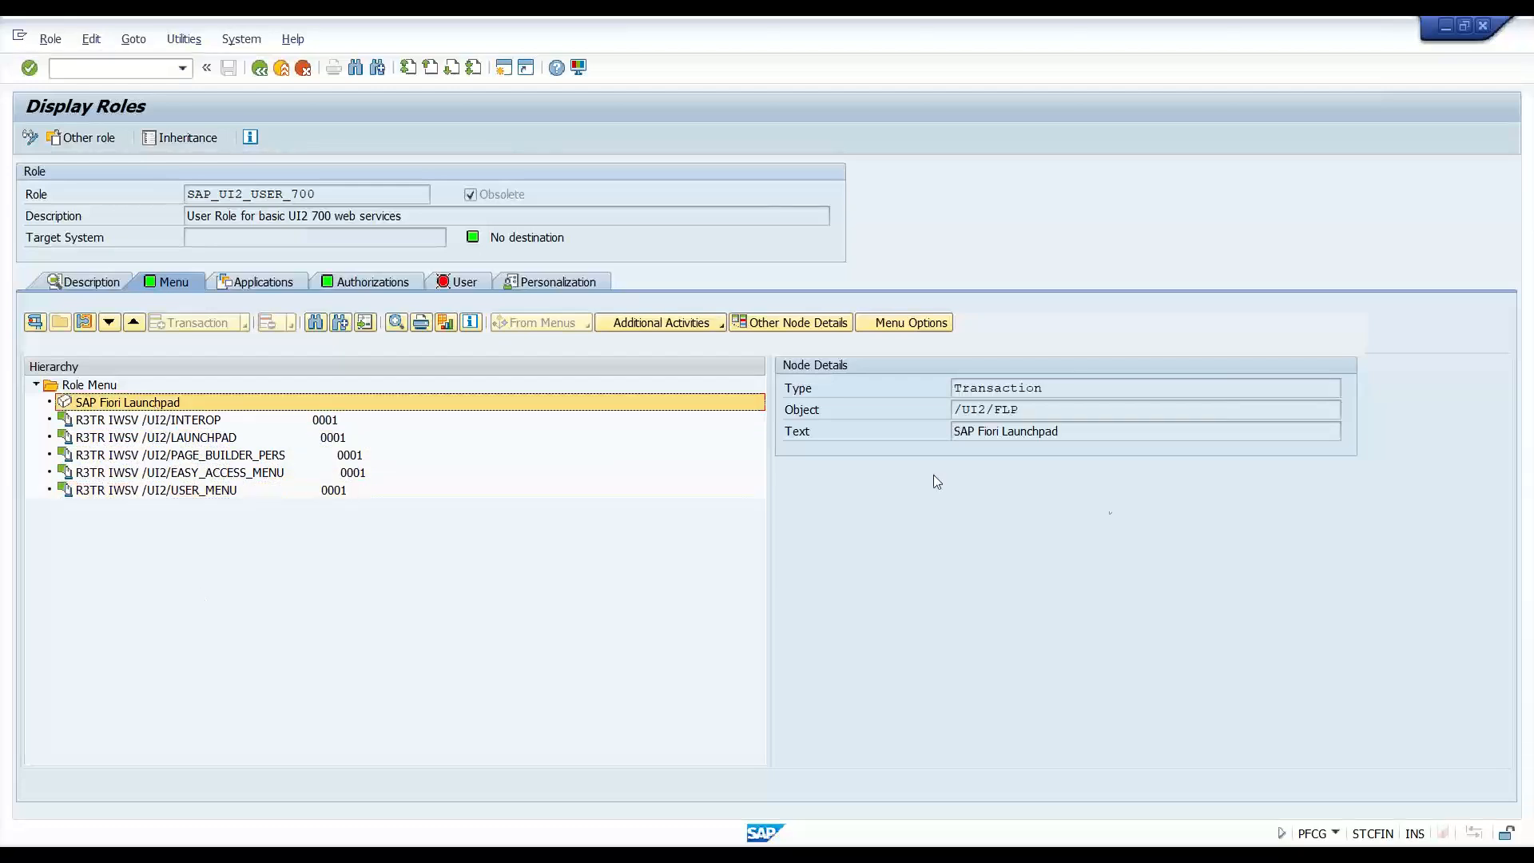
pyautogui.click(212, 440)
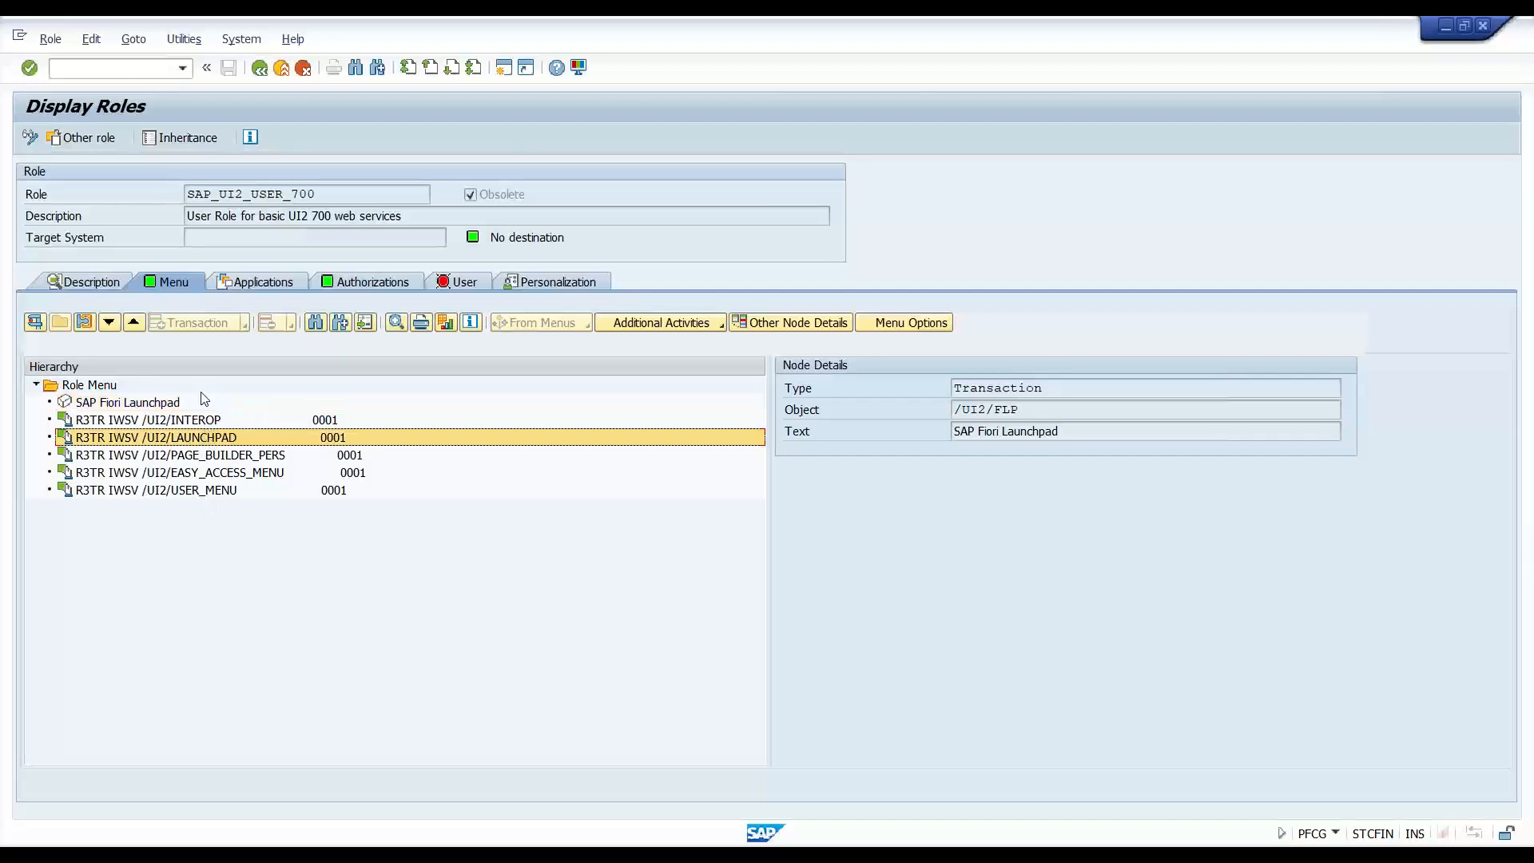
pyautogui.click(209, 421)
pyautogui.click(208, 439)
pyautogui.click(208, 455)
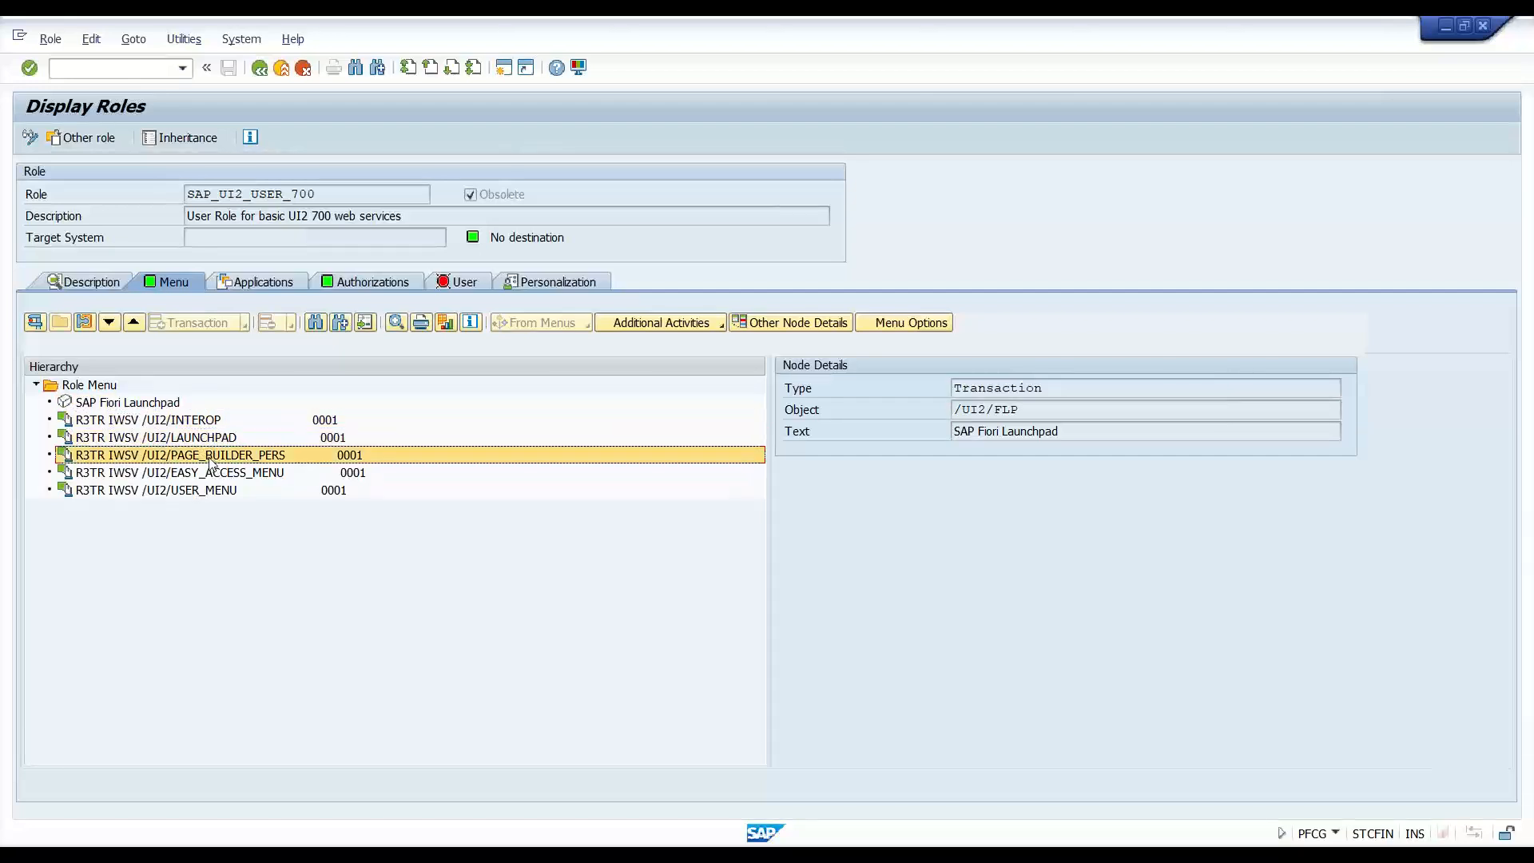
pyautogui.click(209, 474)
pyautogui.click(217, 506)
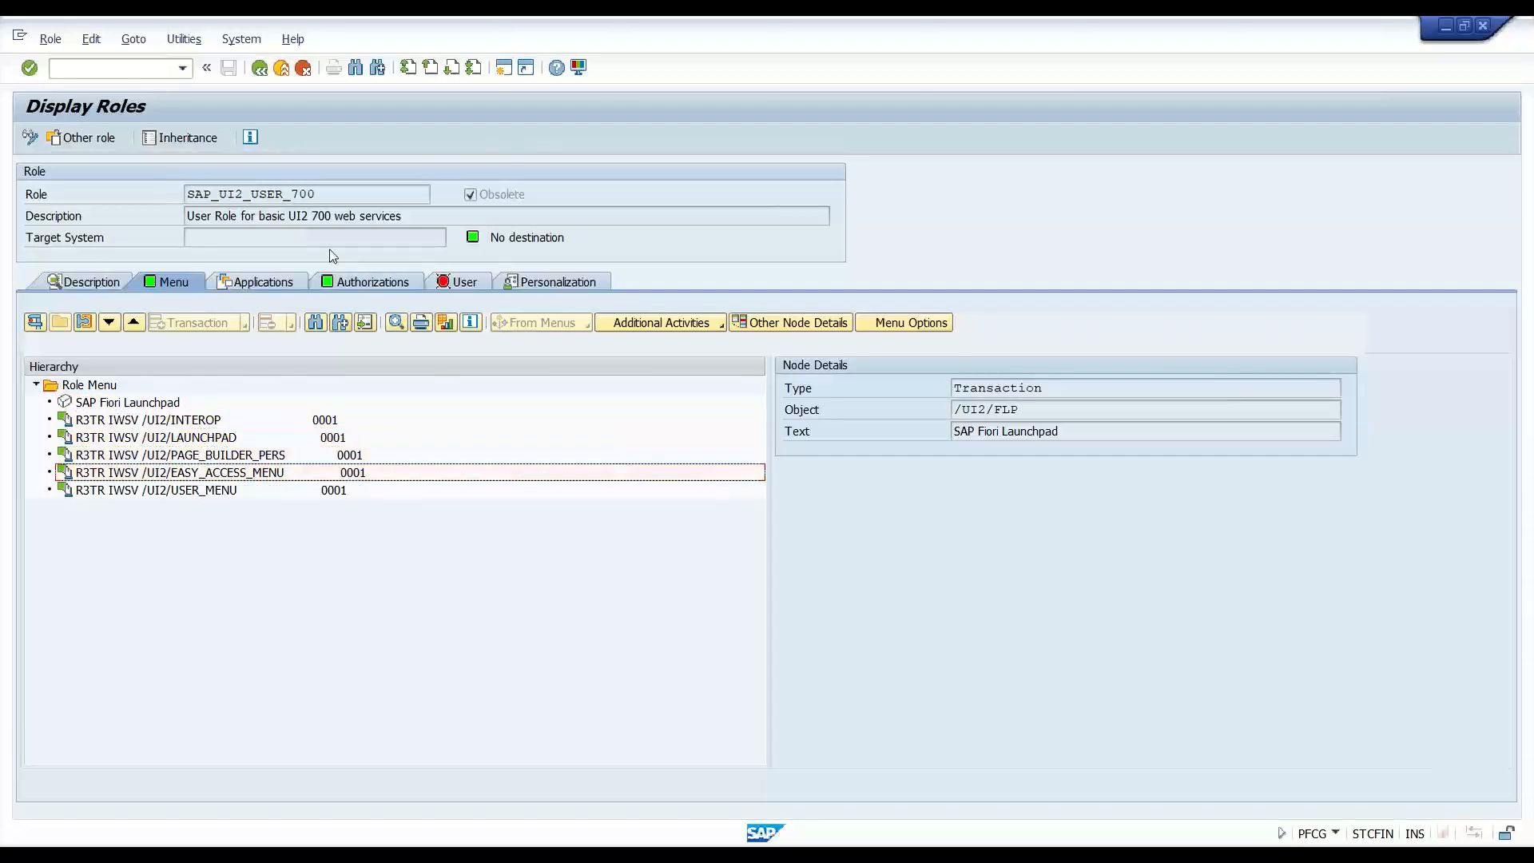
pyautogui.moveTo(336, 196); pyautogui.dragTo(199, 203)
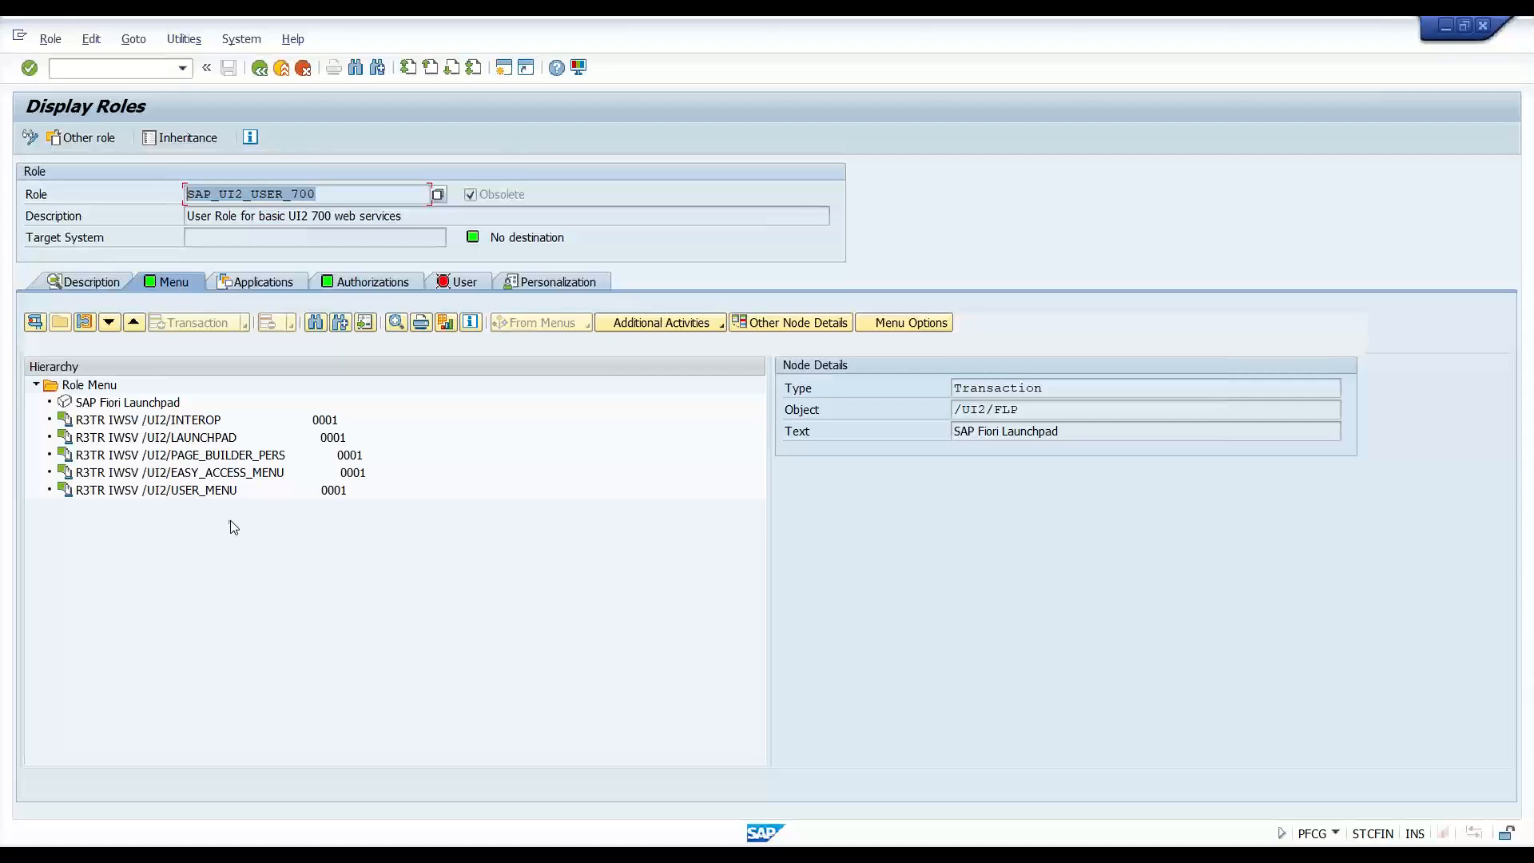
pyautogui.hotkey('alt', 'Tab')
# - On slide 47, change 750 to 700 in the template role and add items 'Make a copy' and 'Add the necessary'
pyautogui.click(703, 601)
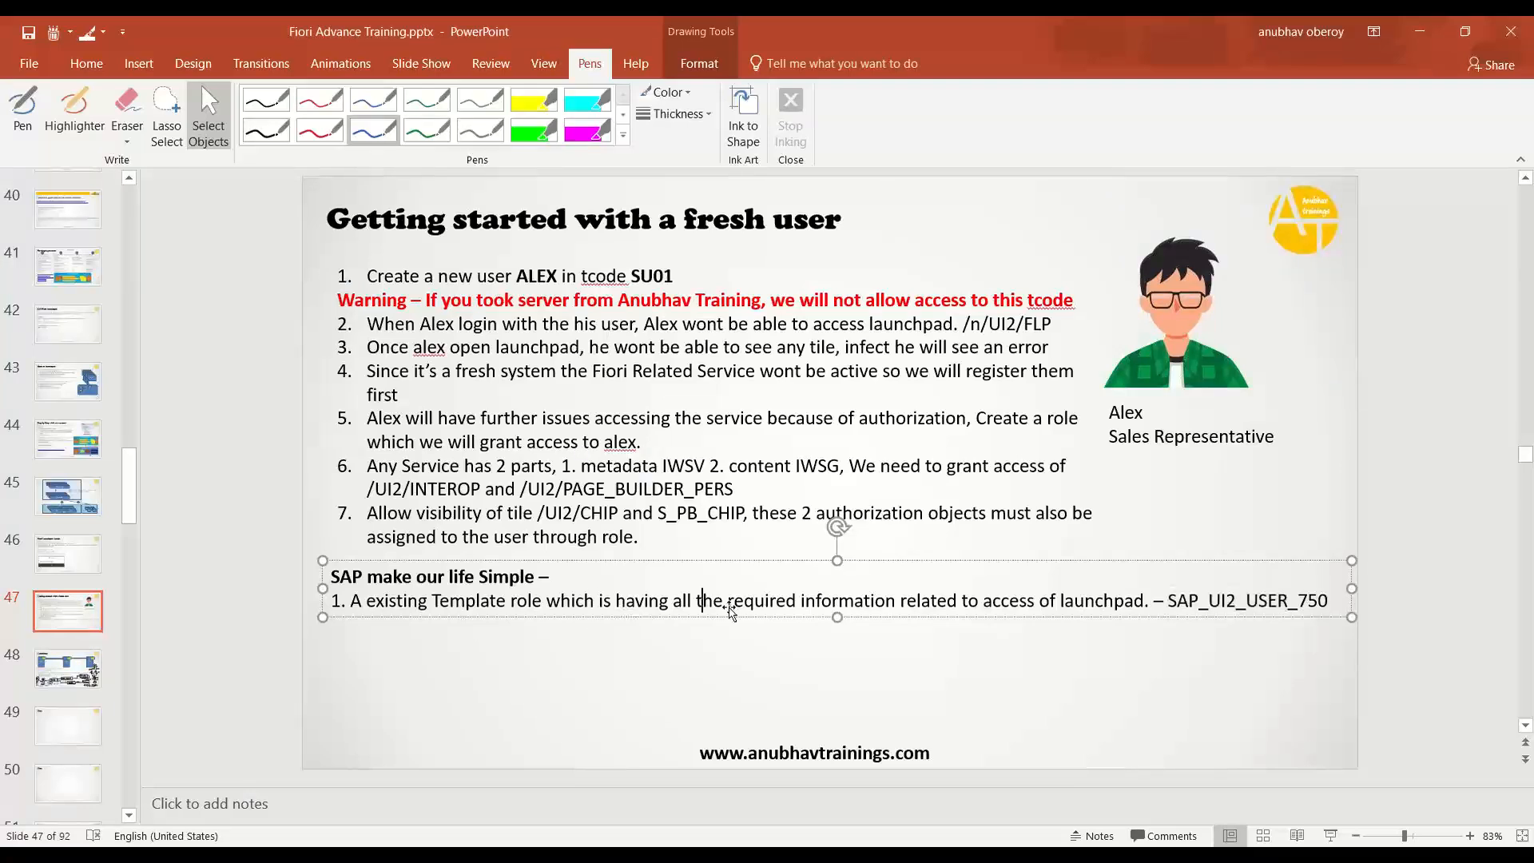
pyautogui.click(1315, 598)
pyautogui.press('BackSpace')
pyautogui.write('0')
pyautogui.press('End')
pyautogui.press('Return')
pyautogui.write('Make a copy')
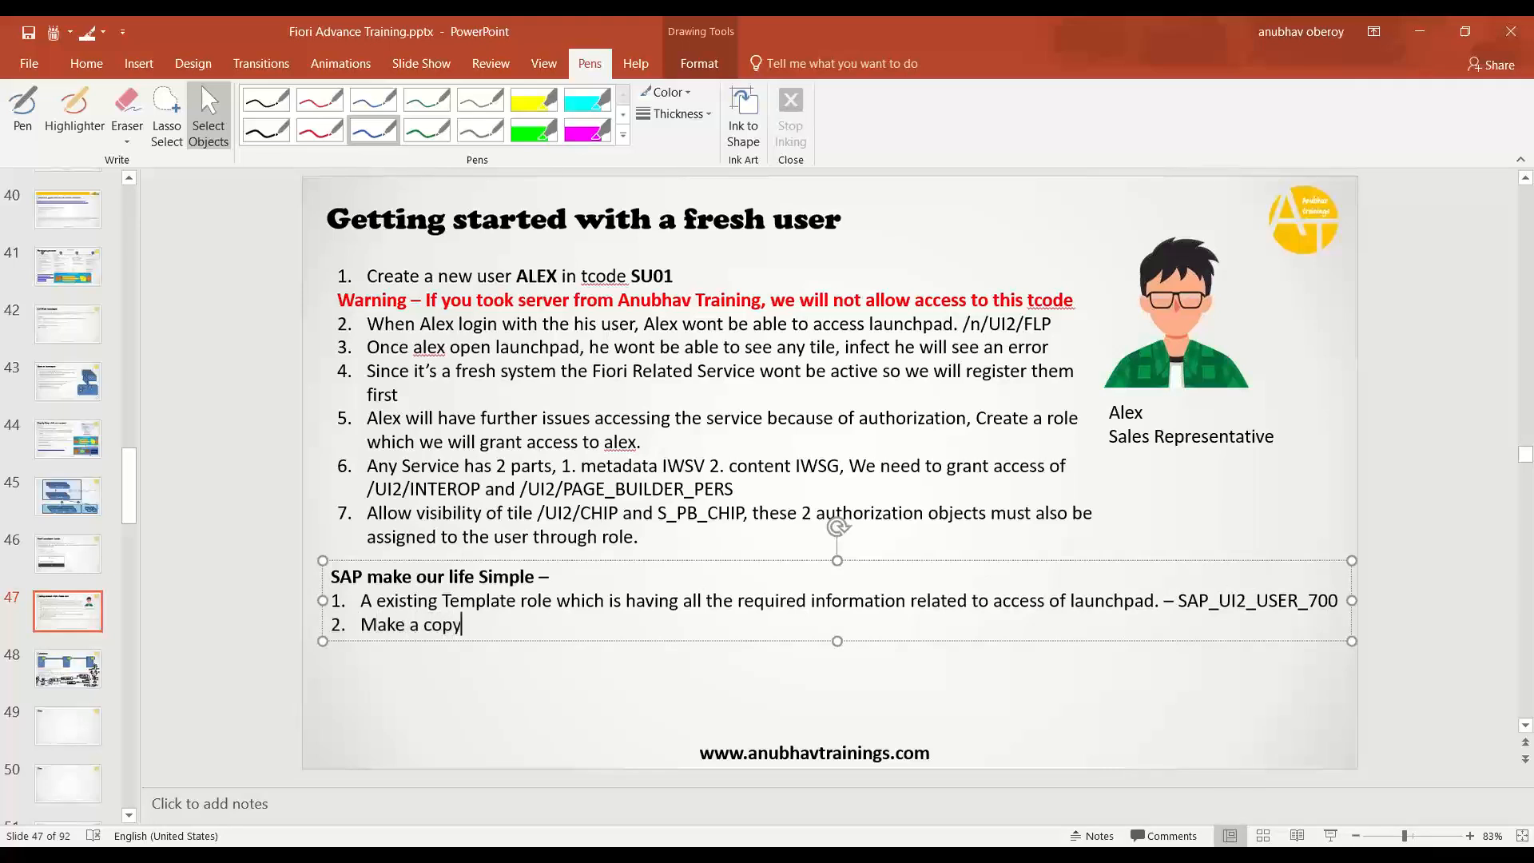
pyautogui.press('Return')
pyautogui.write('Add')
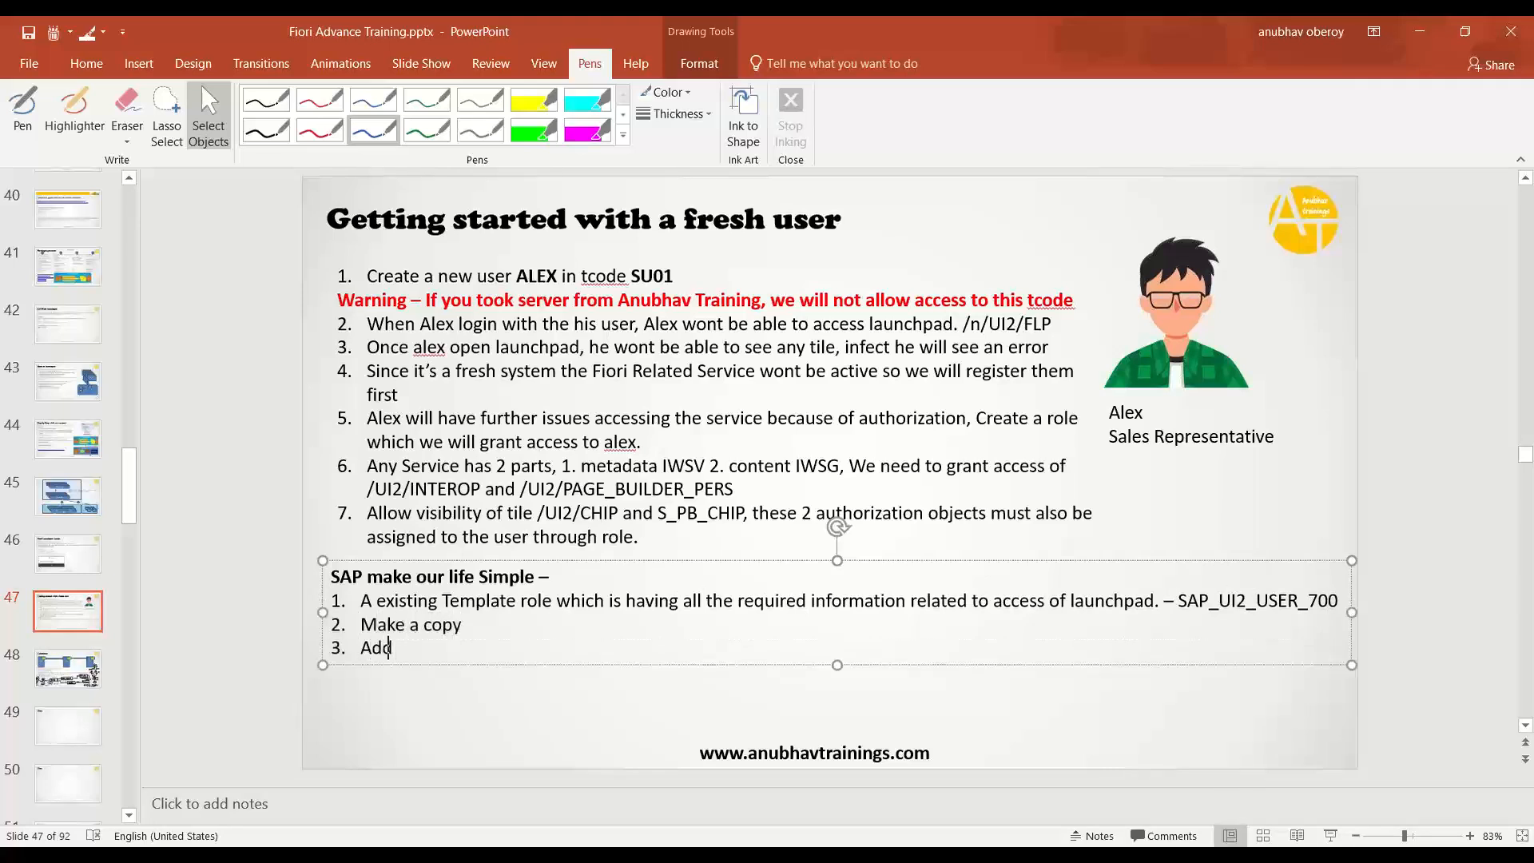
pyautogui.write(' the necessary')
pyautogui.hotkey('alt', 'Tab')
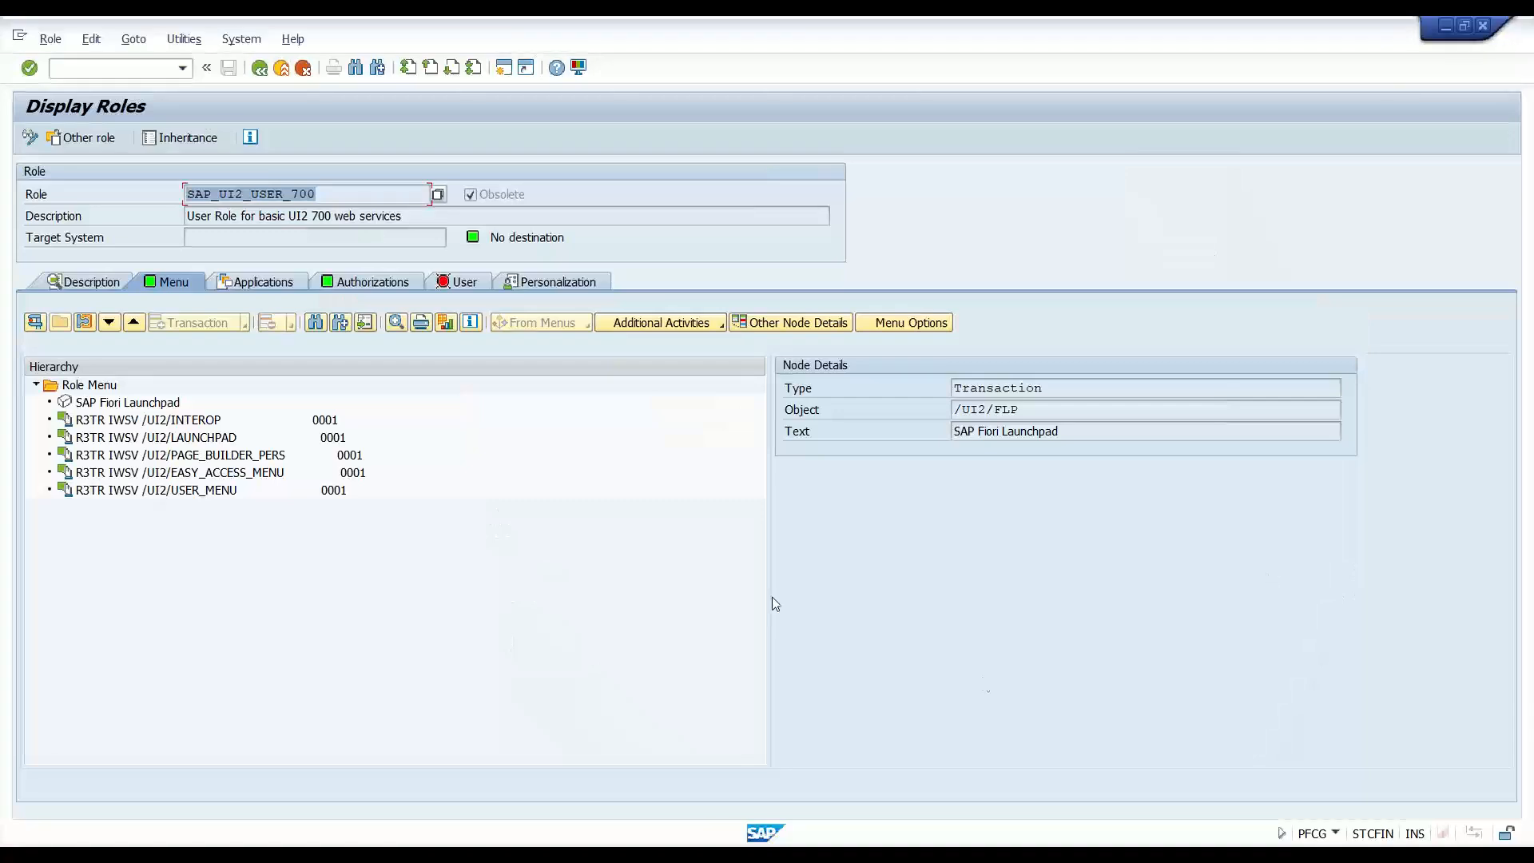
# - Step down from /UI2/INTEROP through the role's menu services, then return to Role Maintenance
pyautogui.click(123, 424)
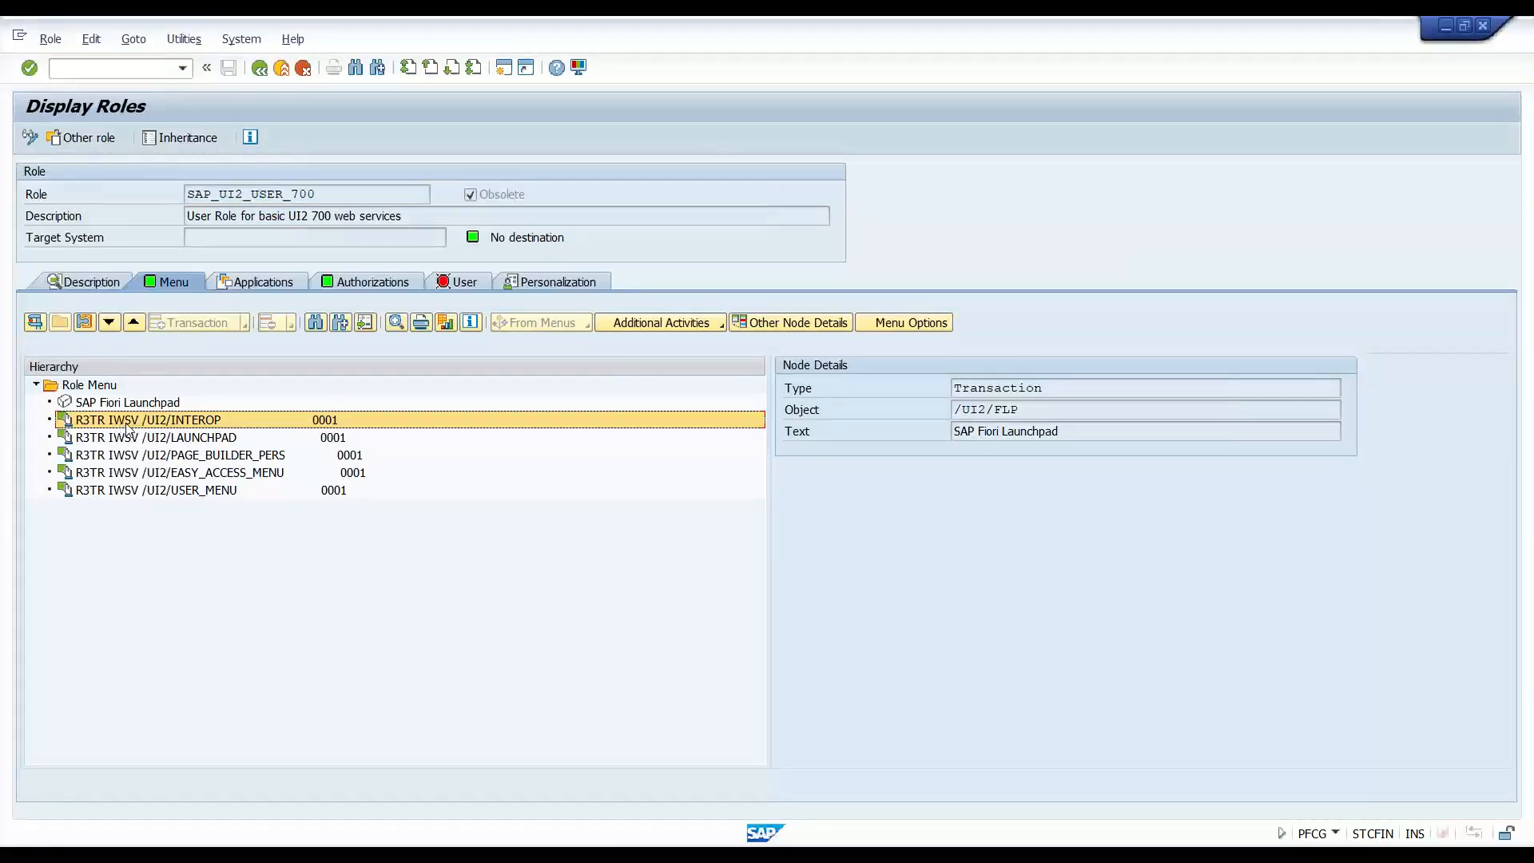
pyautogui.press('Down')
pyautogui.press('Down')
pyautogui.press('Down')
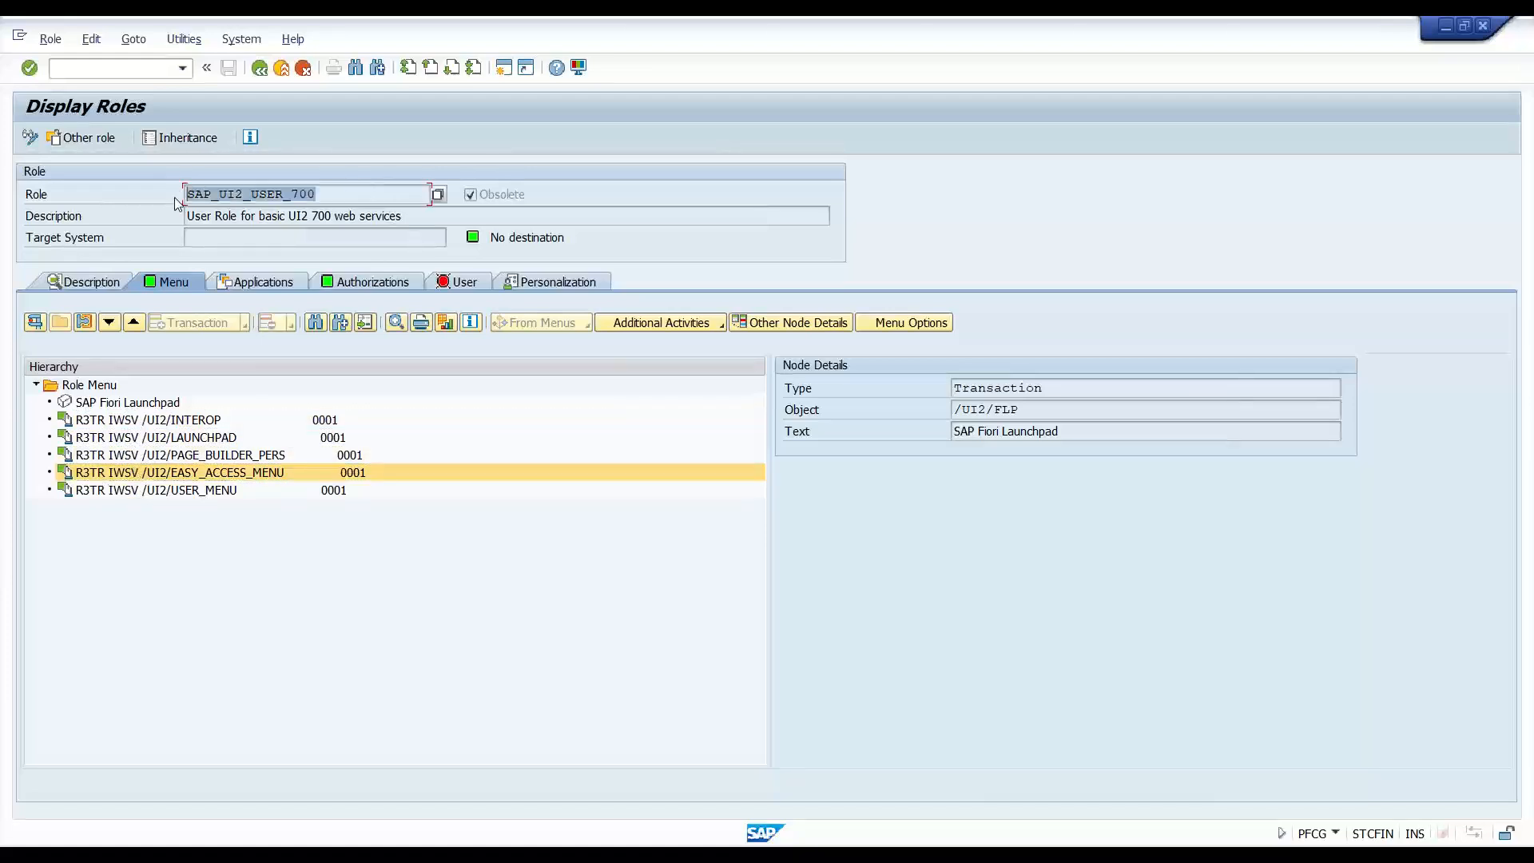
pyautogui.click(259, 67)
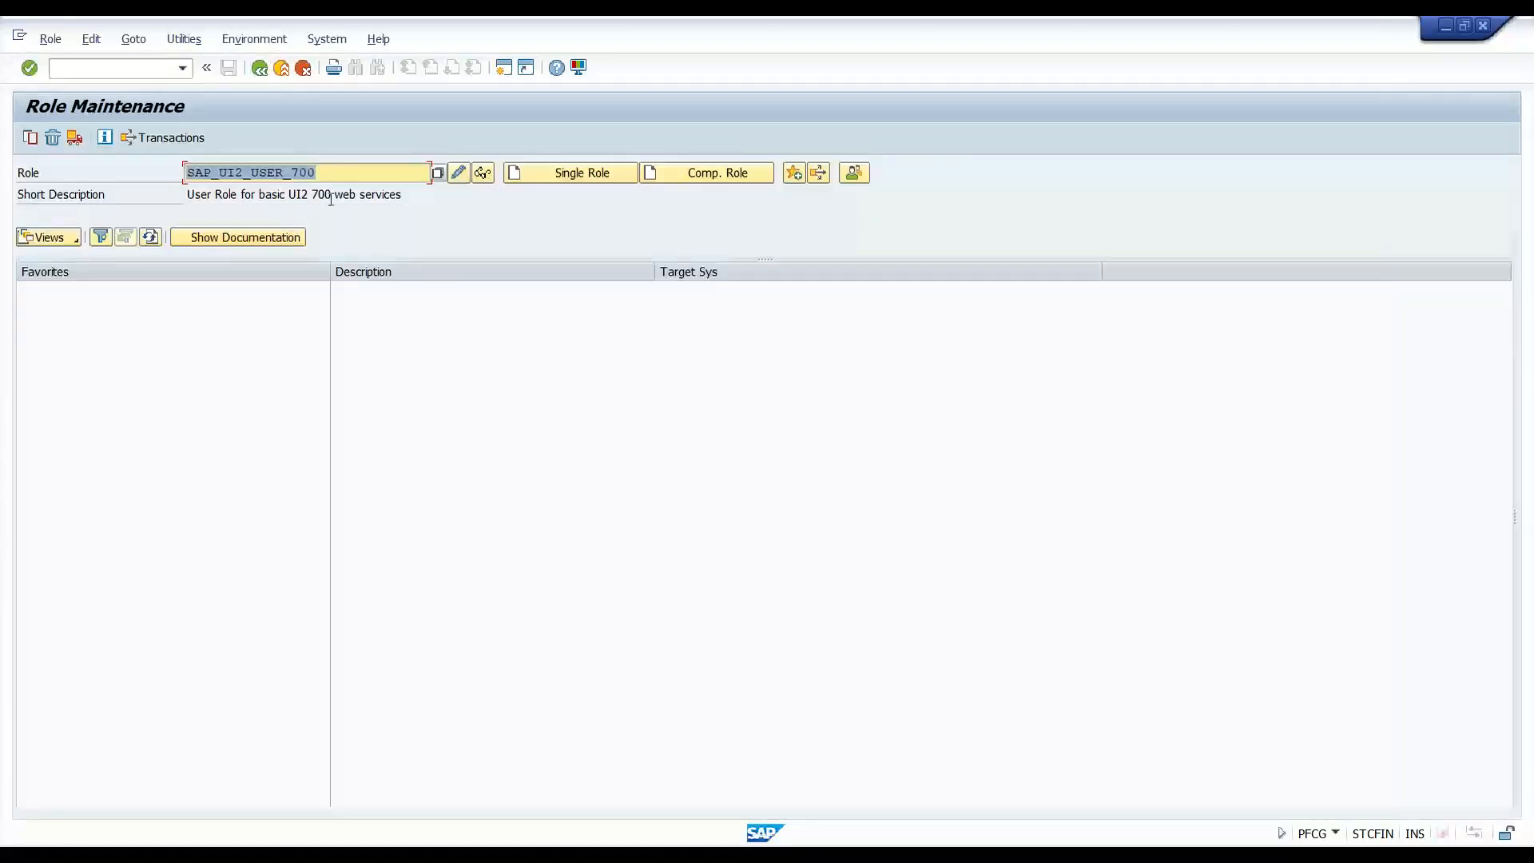
# - Copy SAP_UI2_USER_700 entirely to ZSAP_UI2_USER_700 and open the Z role for changing
pyautogui.click(31, 139)
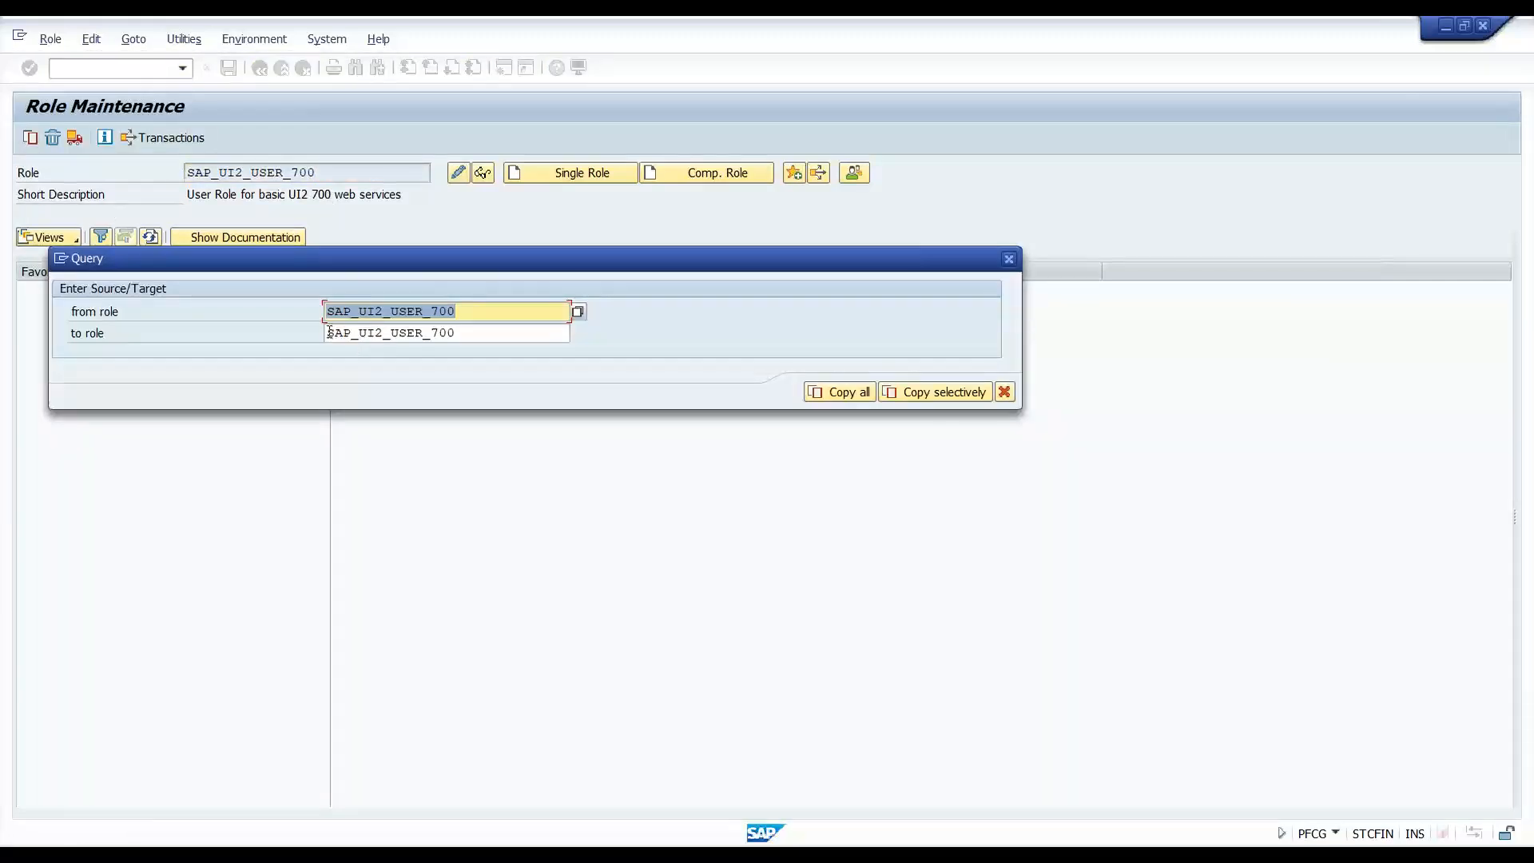
pyautogui.click(329, 333)
pyautogui.write('Z')
pyautogui.moveTo(336, 333); pyautogui.dragTo(469, 334)
pyautogui.click(476, 337)
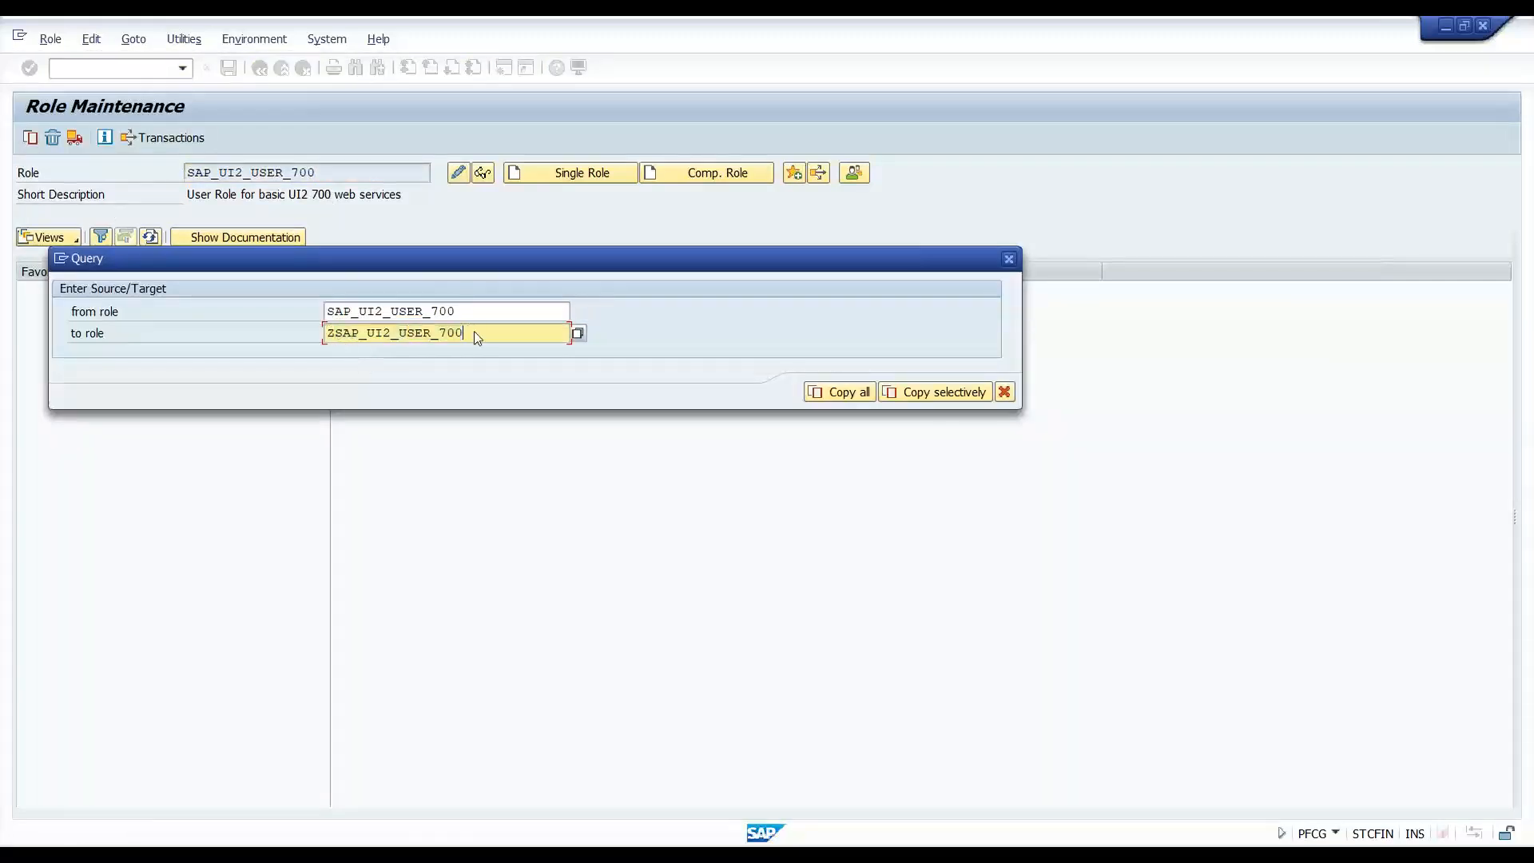
pyautogui.click(859, 396)
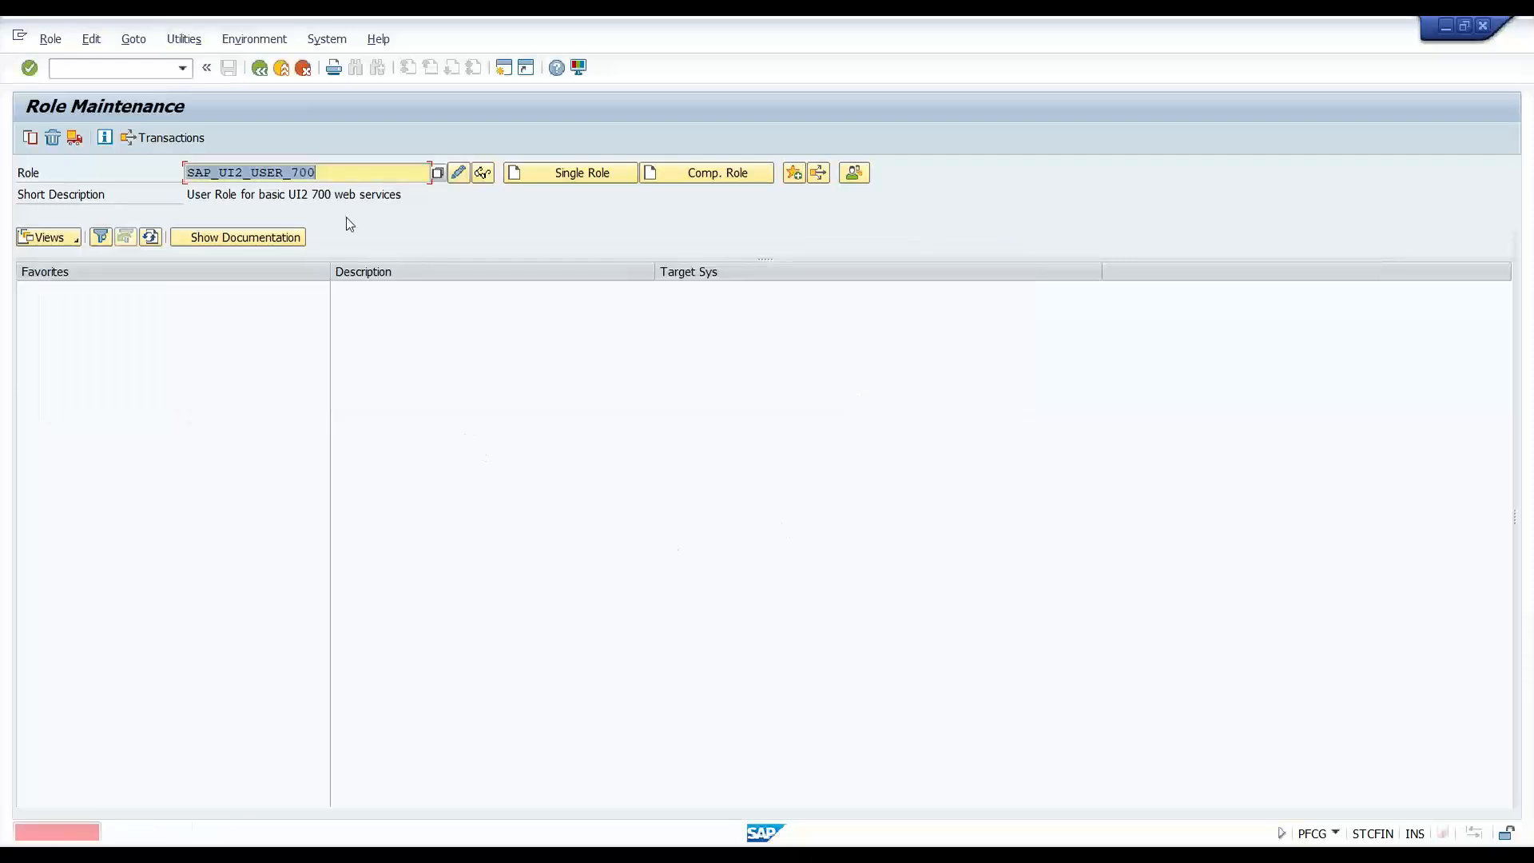
pyautogui.click(191, 172)
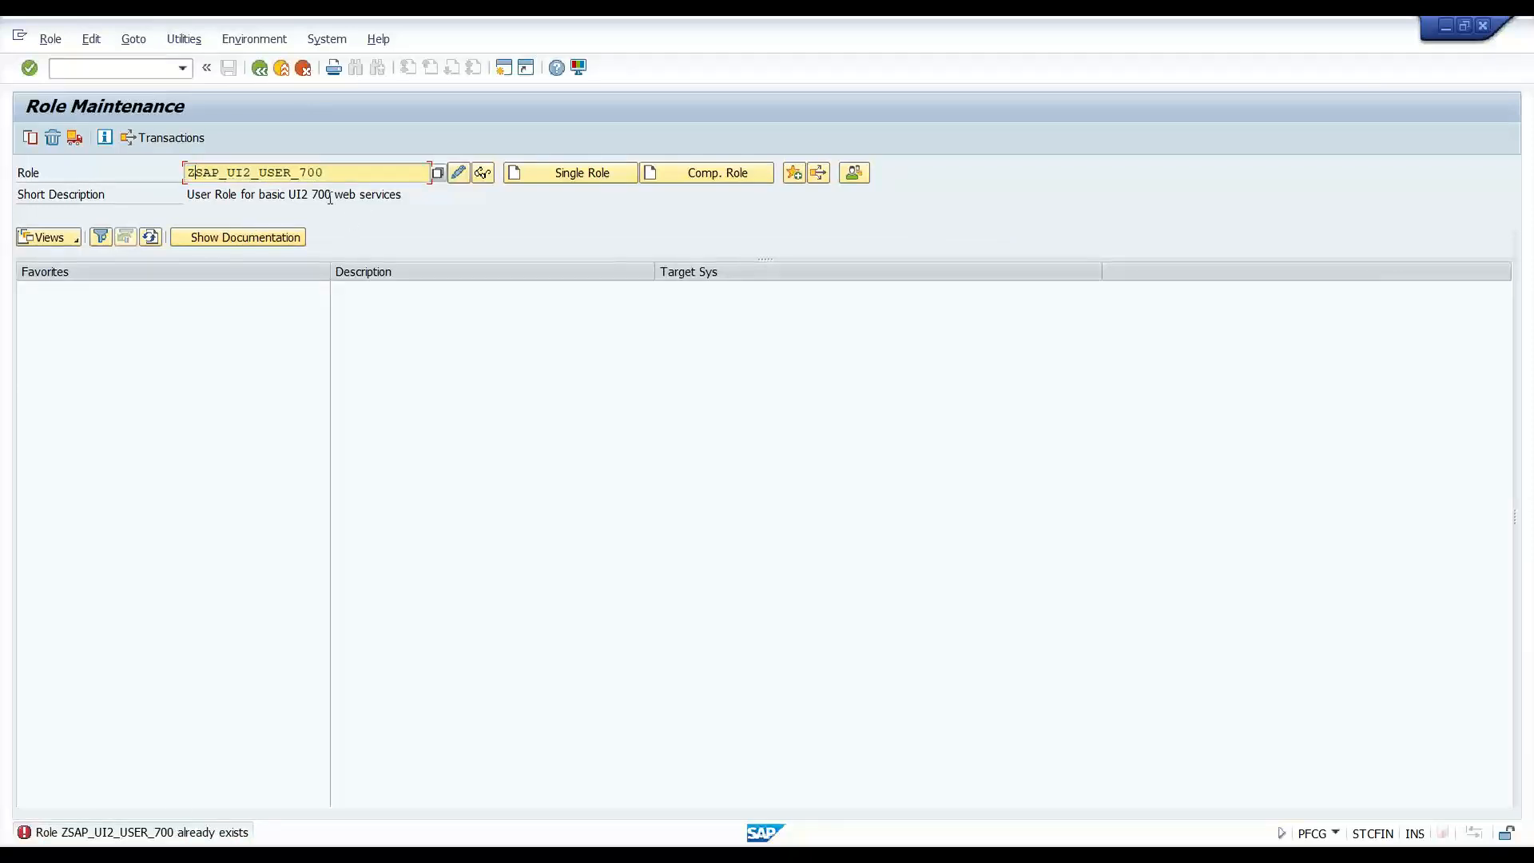
pyautogui.click(458, 174)
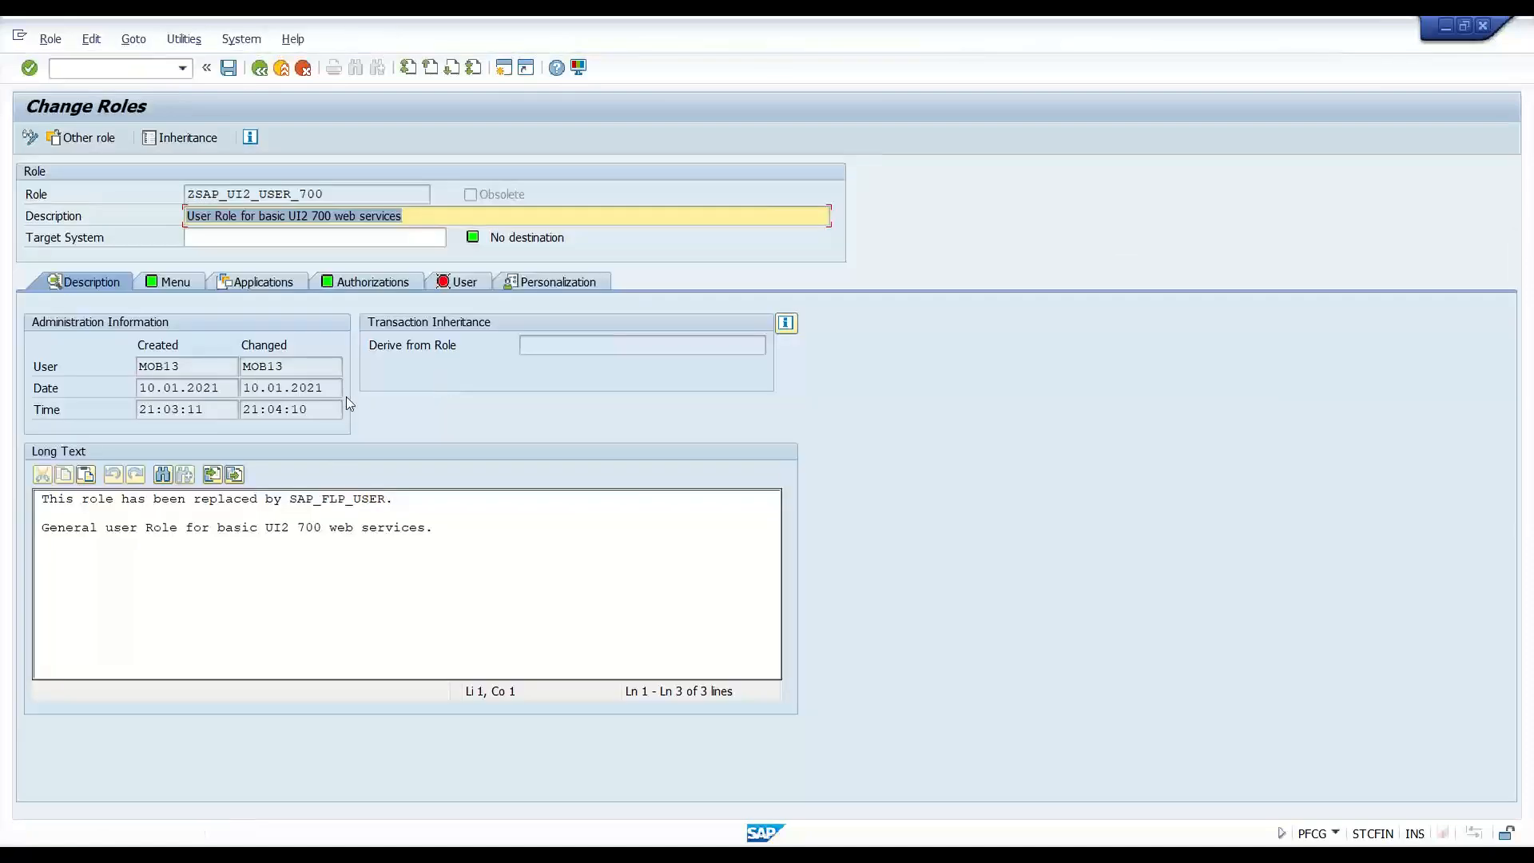
# - Select the /UI2 service entries and insert an 'SAP Gateway: Service Groups Metadata' authorization default
pyautogui.click(169, 282)
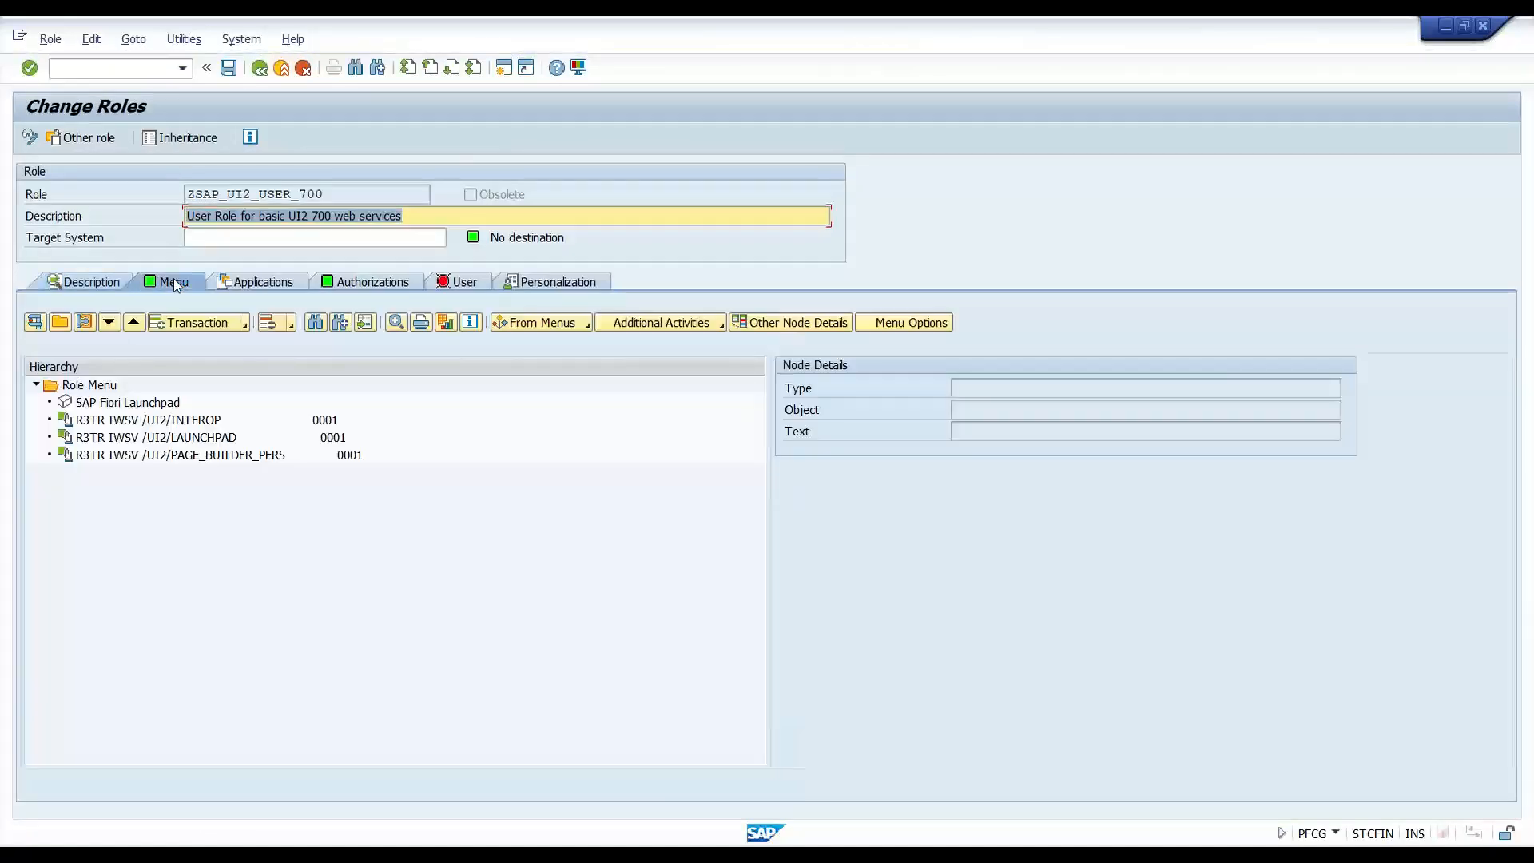
pyautogui.click(142, 419)
pyautogui.click(142, 437)
pyautogui.click(142, 454)
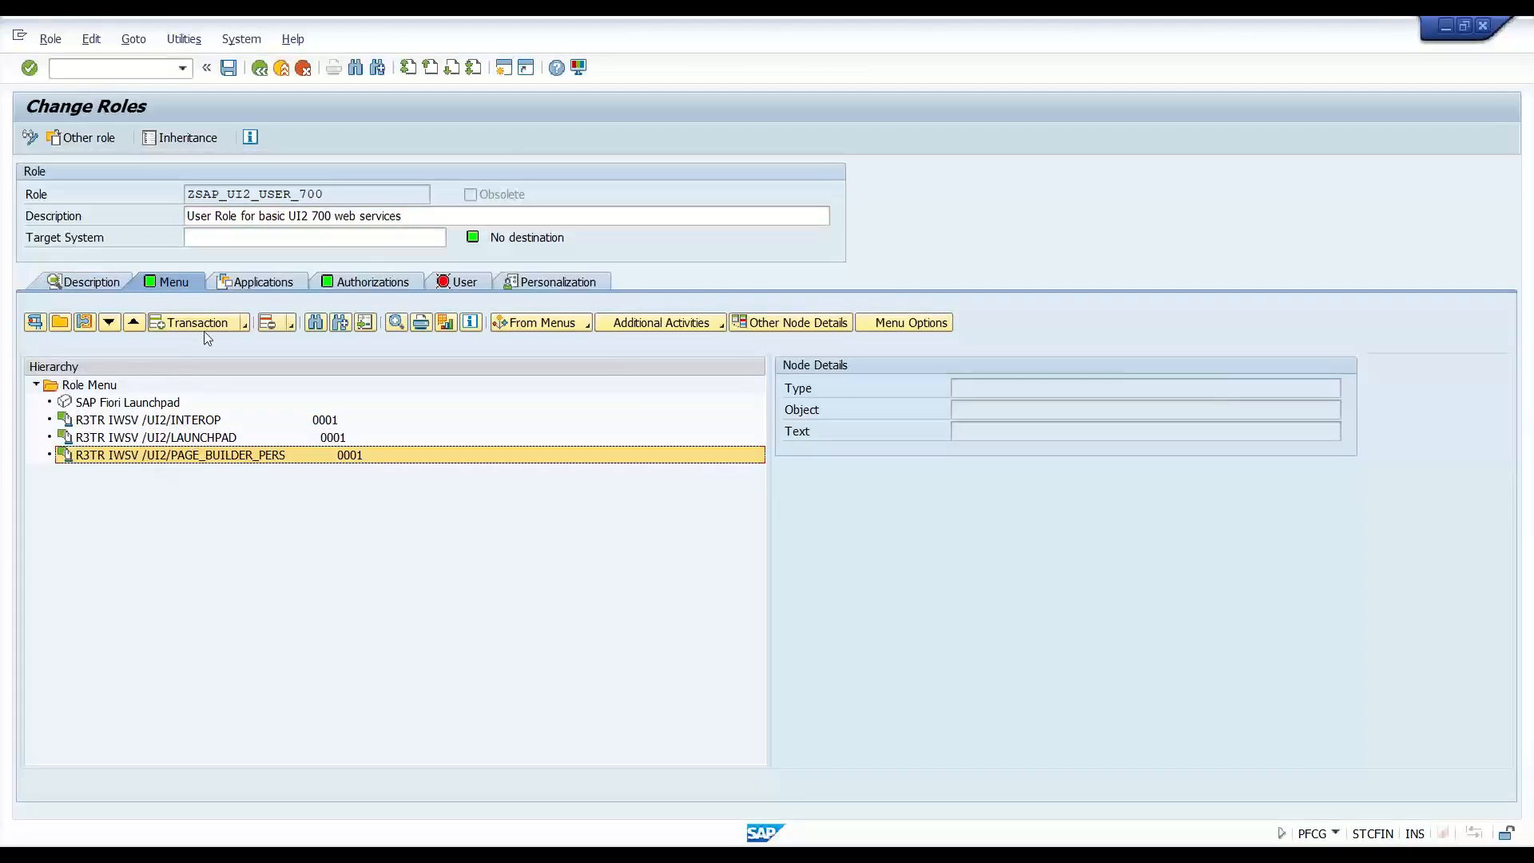
pyautogui.click(244, 324)
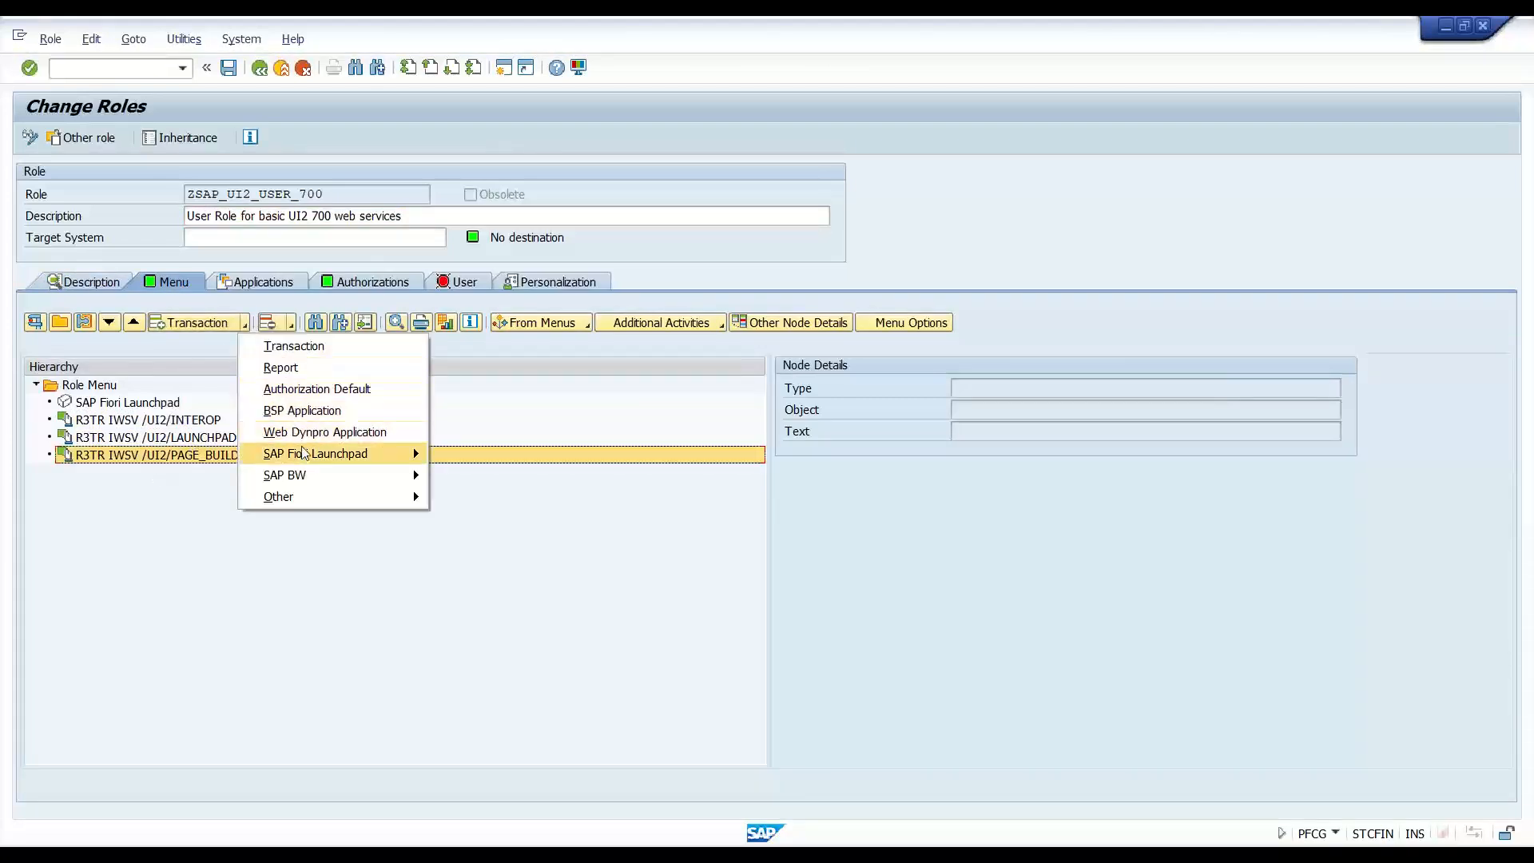
pyautogui.click(317, 389)
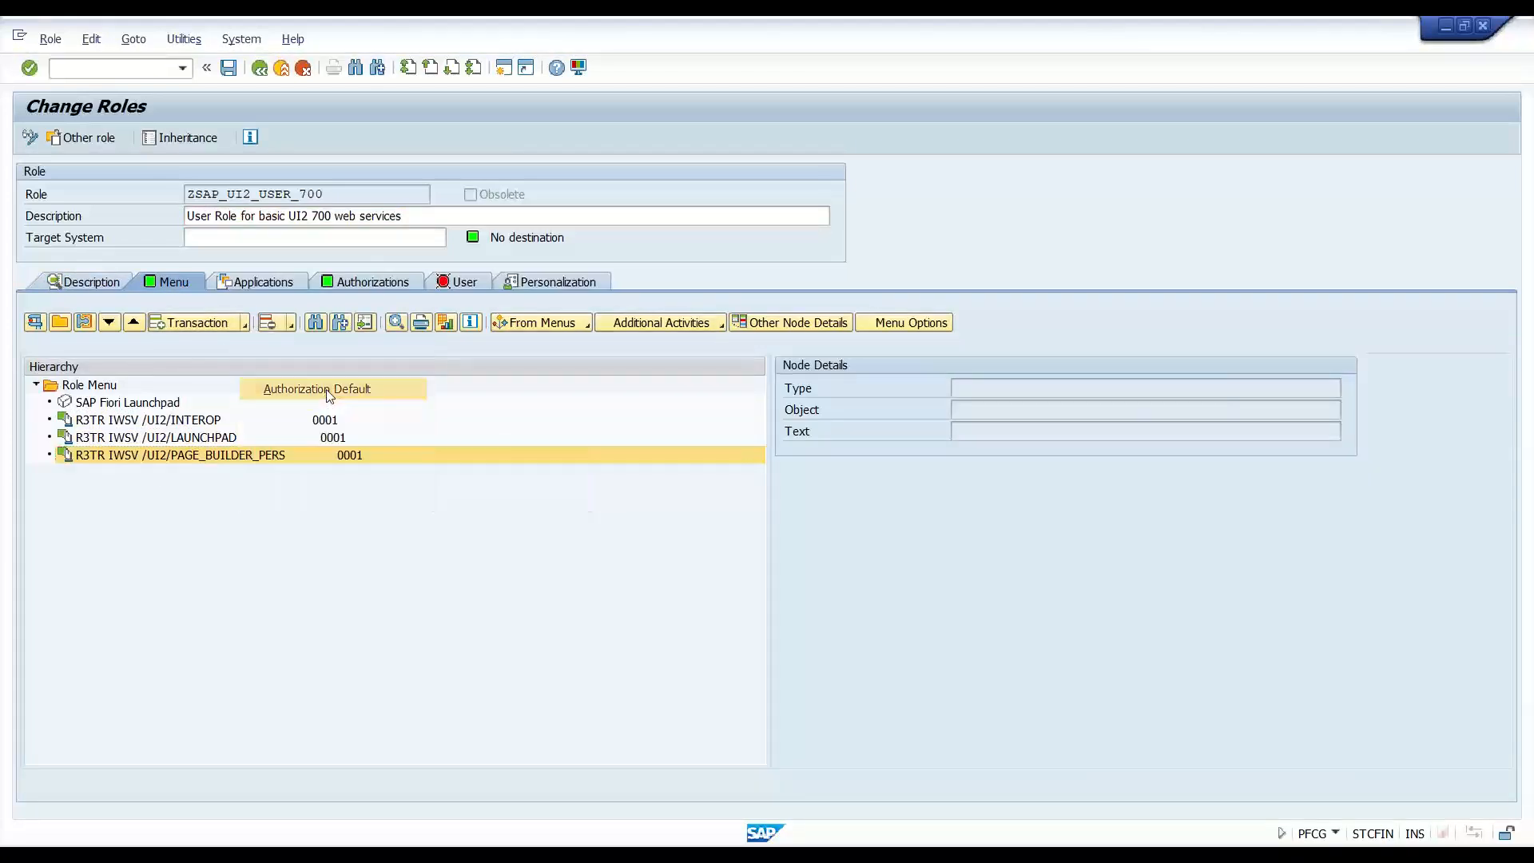
pyautogui.click(289, 203)
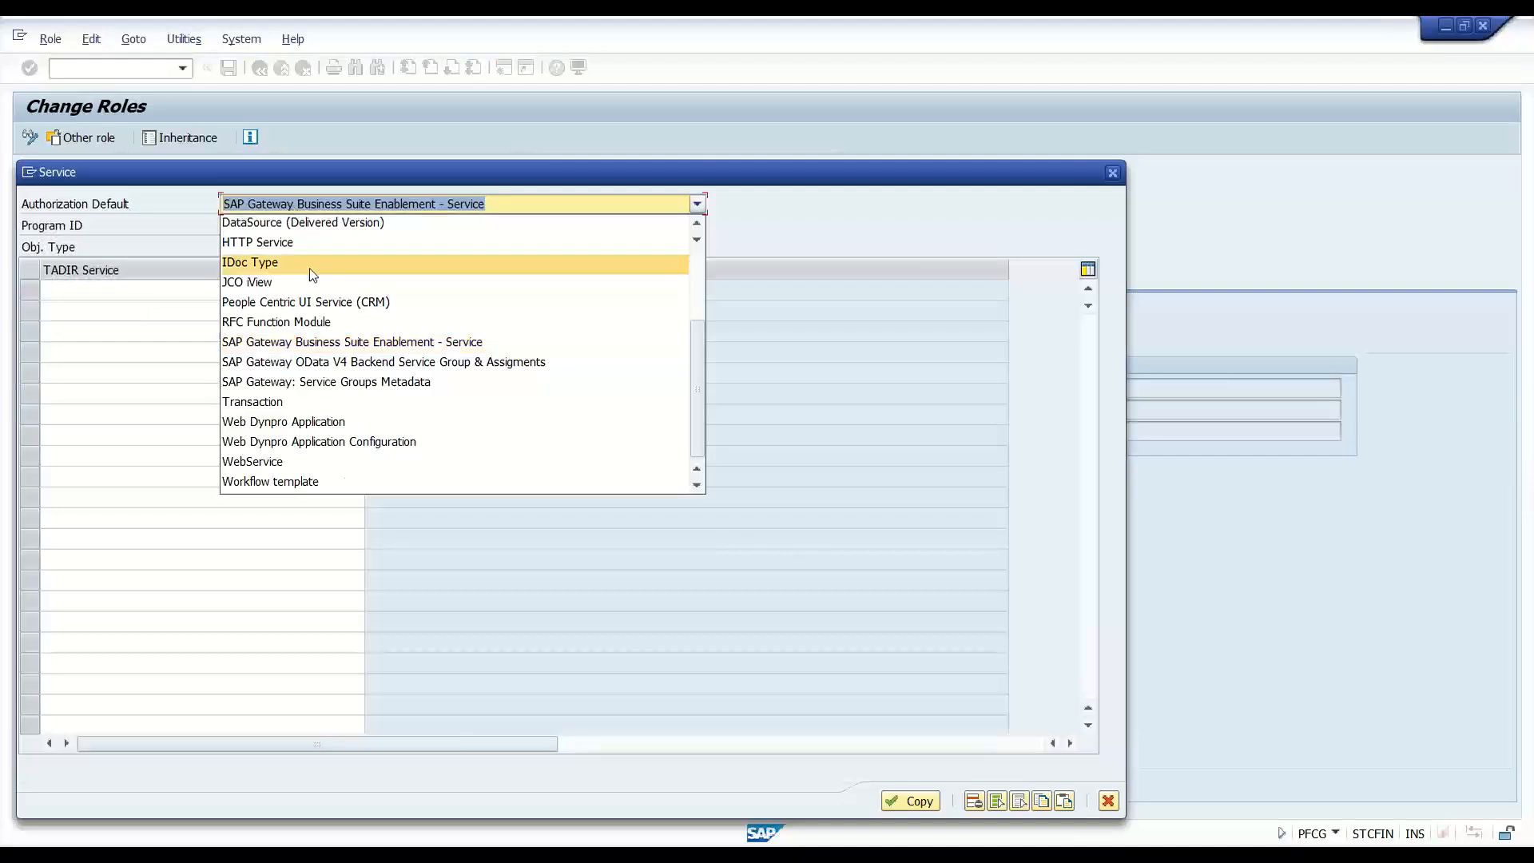
pyautogui.click(331, 389)
# - Enter /UI2/PAGE_BUILDER_PERS 0001 and /UI2/INTEROP 0001 as services; both are rejected as nonexistent
pyautogui.click(215, 296)
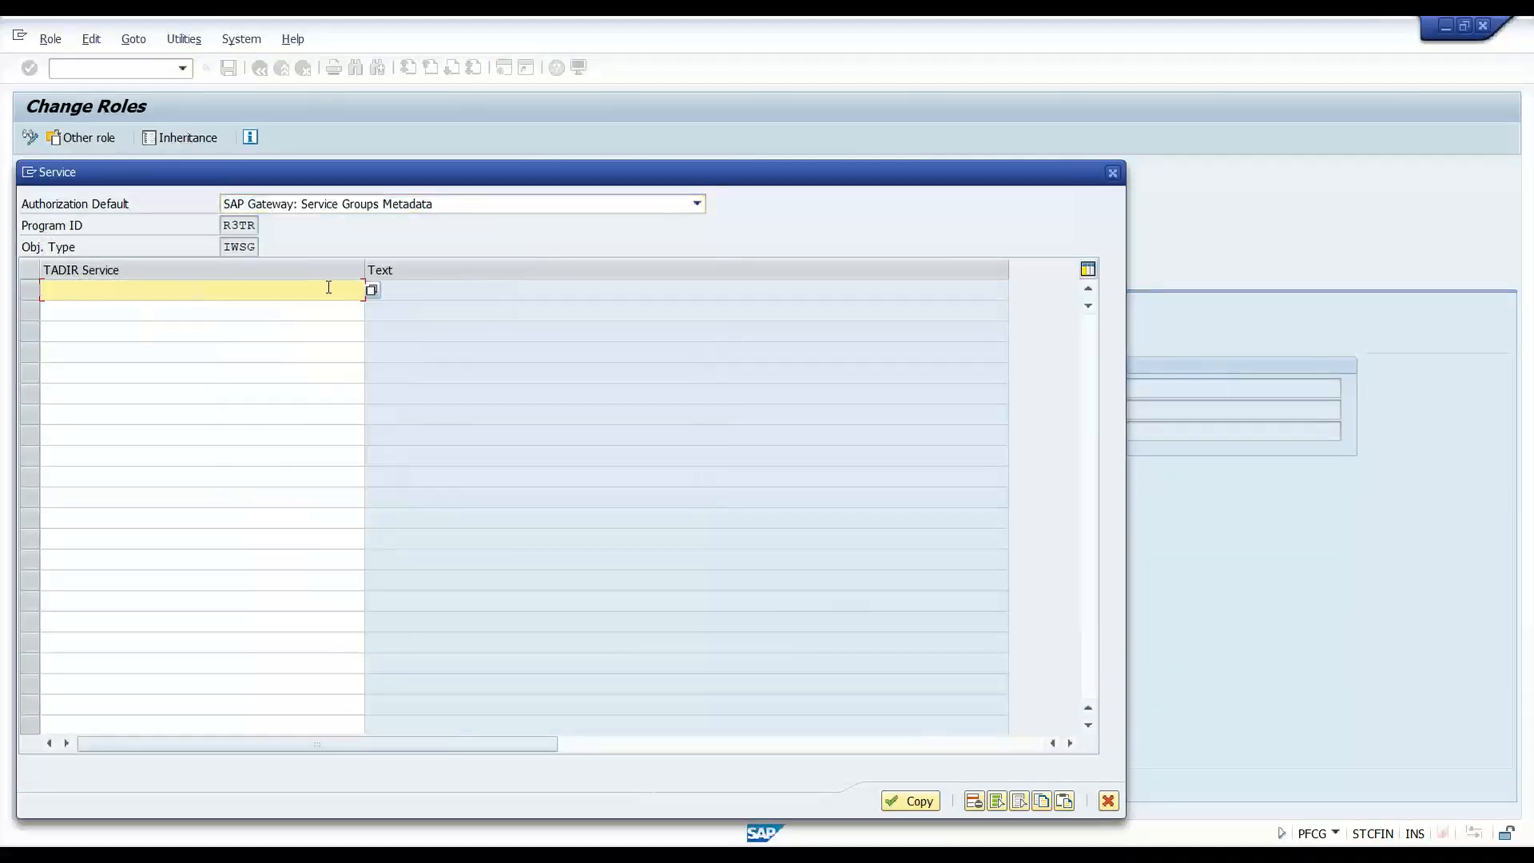
pyautogui.press('Down')
pyautogui.press('Down')
pyautogui.press('Down')
pyautogui.press('Up')
pyautogui.press('Return')
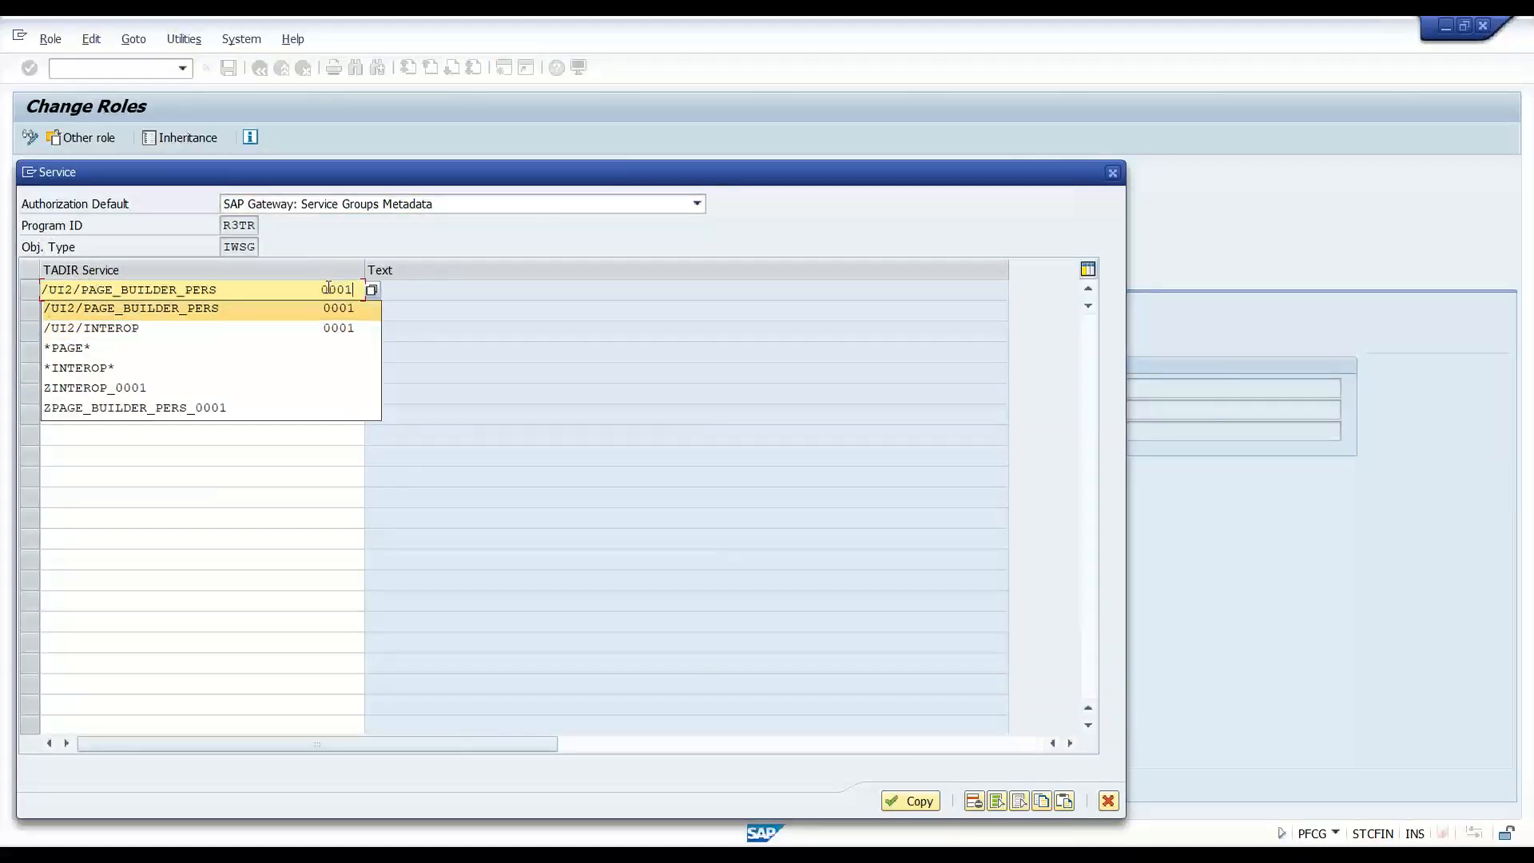
pyautogui.press('Down')
pyautogui.press('Down')
pyautogui.press('Down')
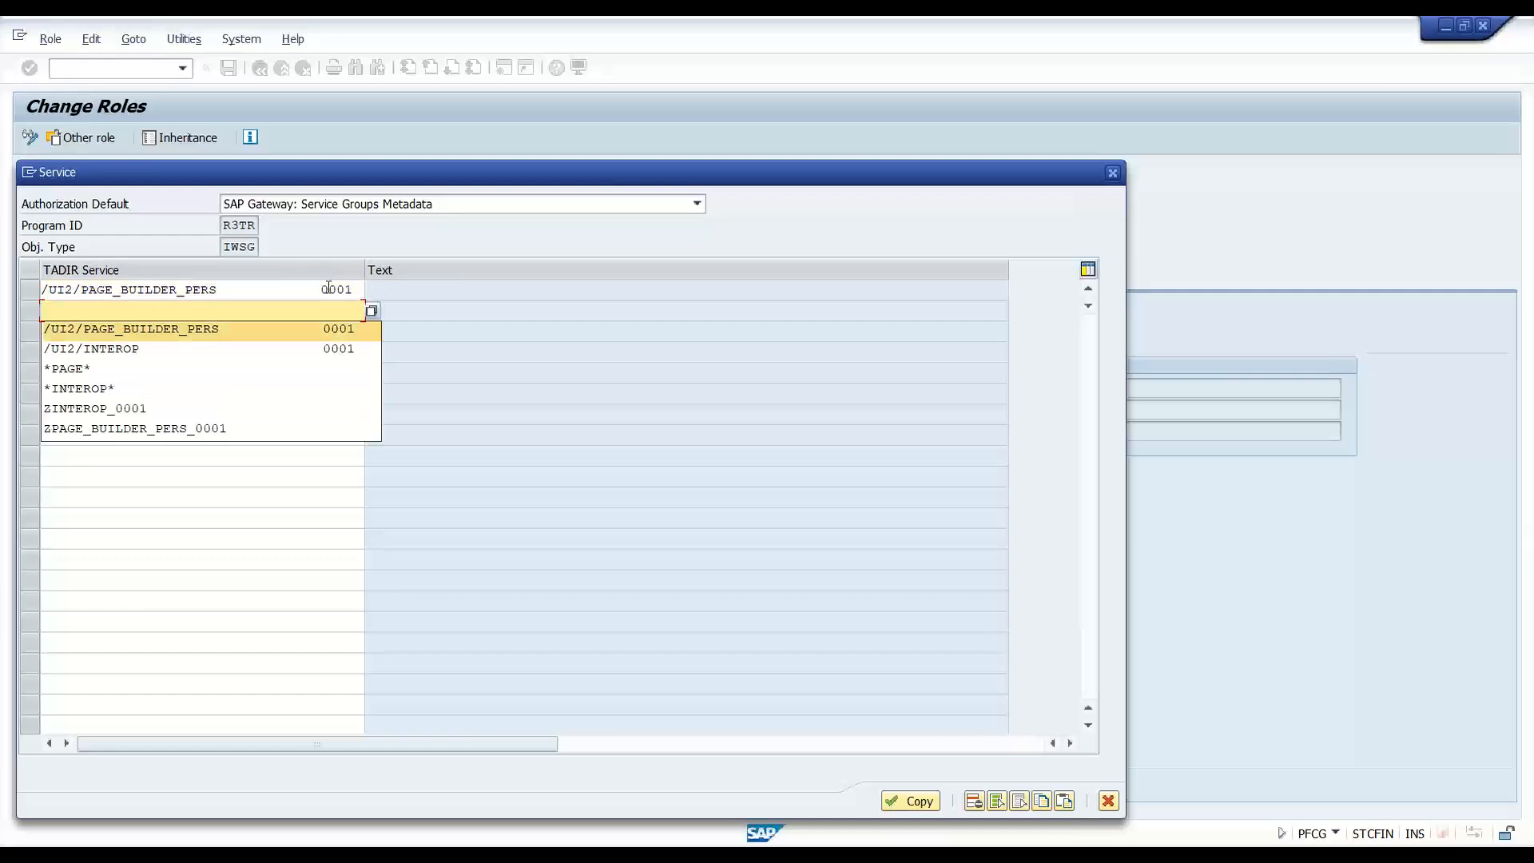
pyautogui.press('Down')
pyautogui.press('Return')
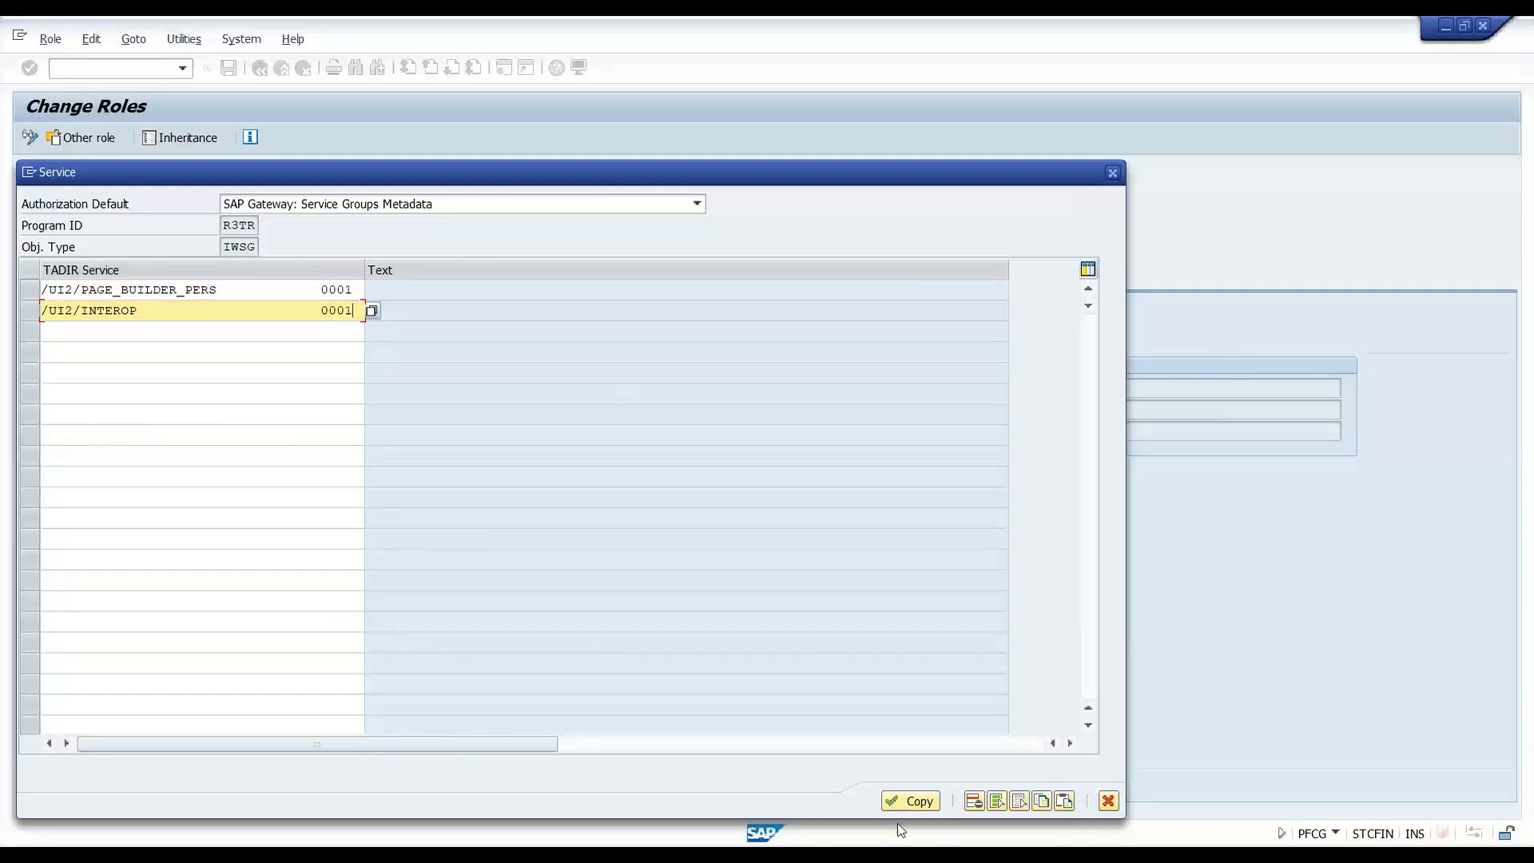
pyautogui.click(909, 802)
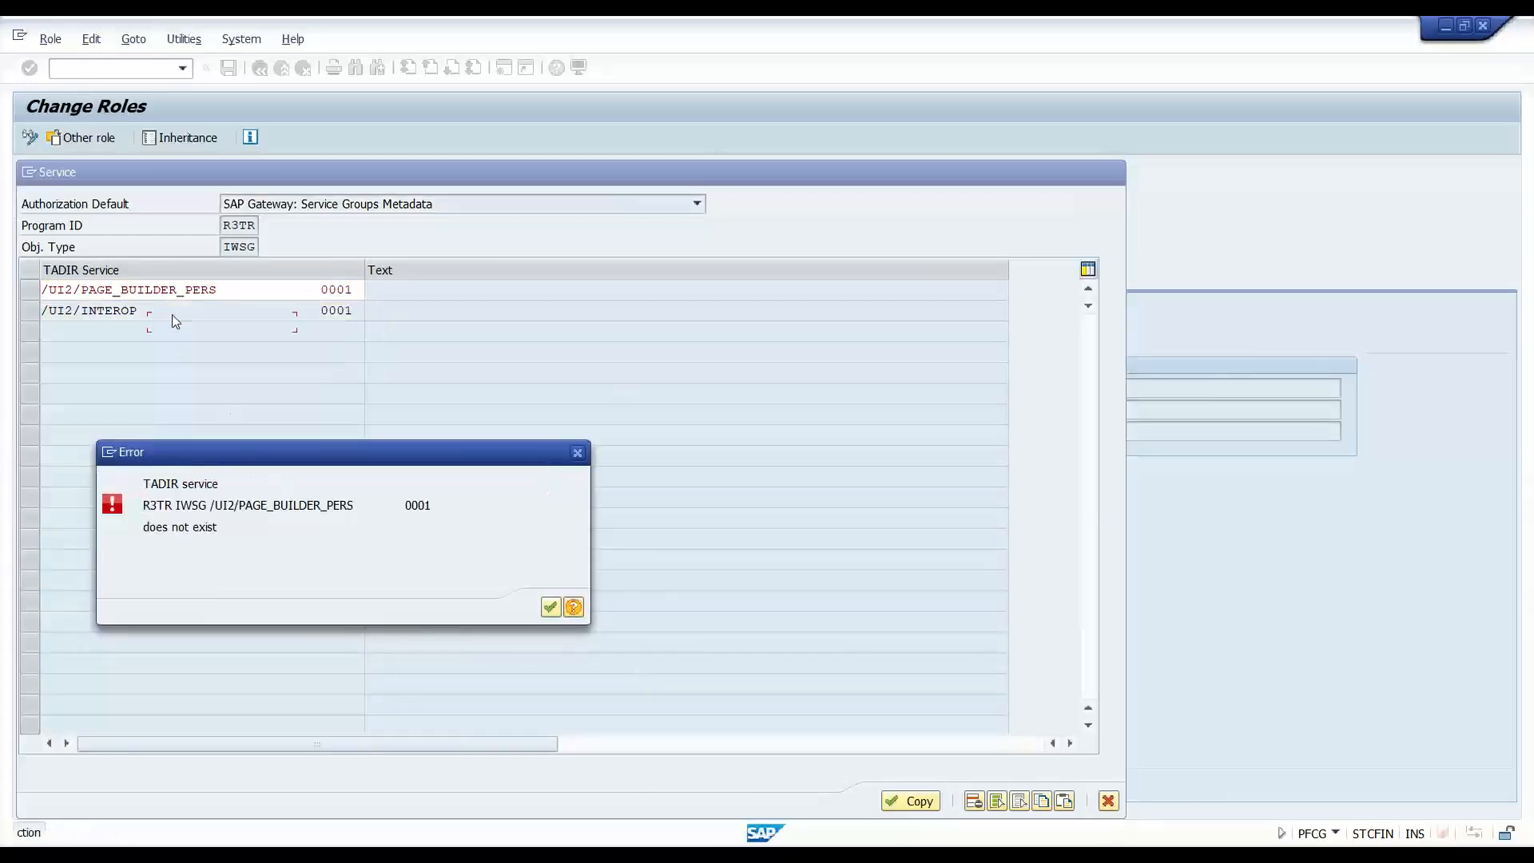
pyautogui.click(549, 608)
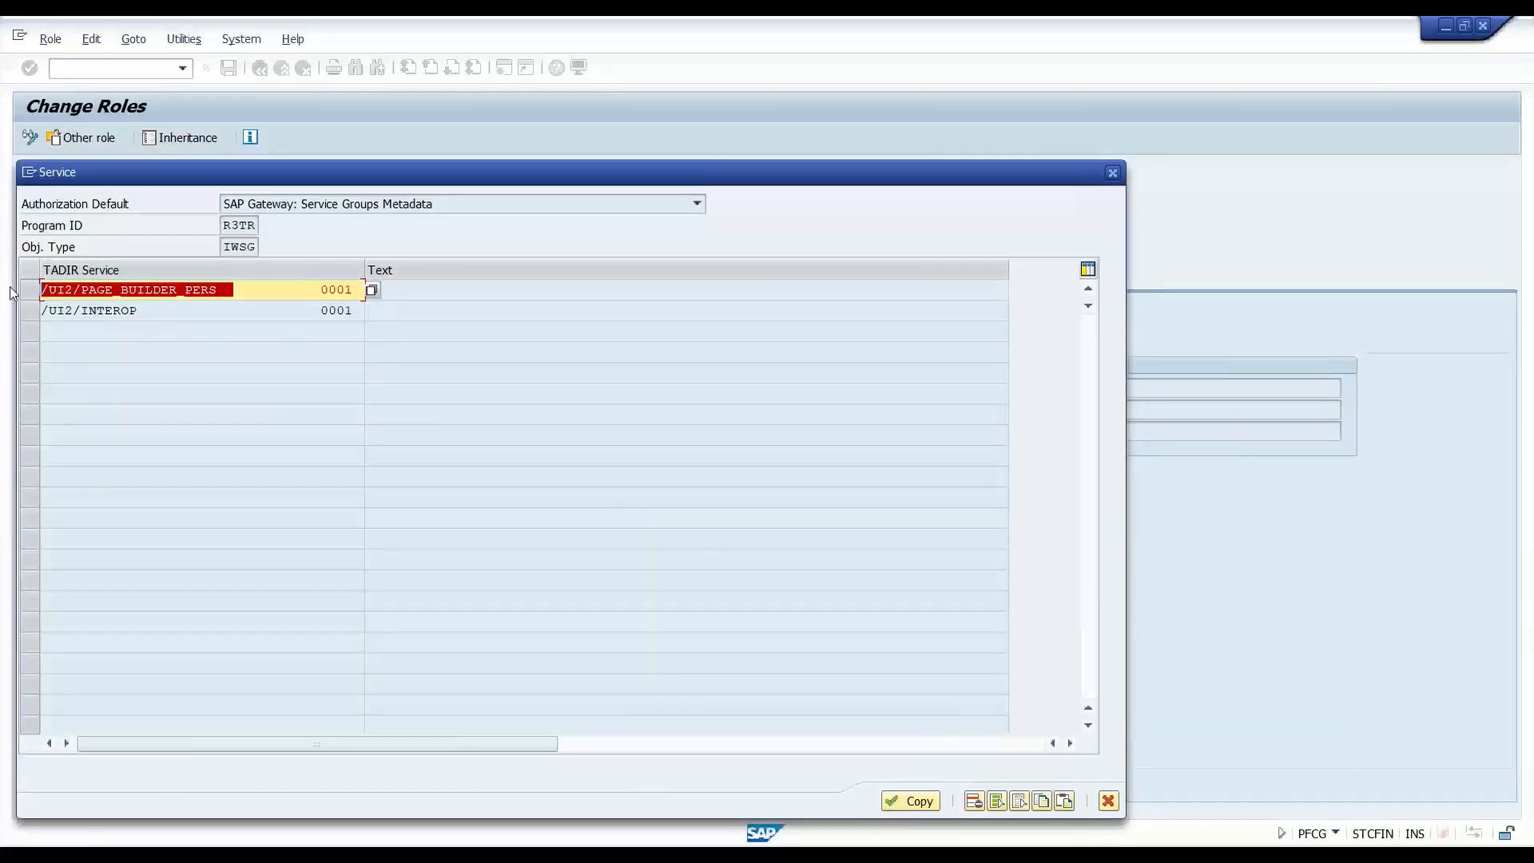
# - Replace the first service with ZPAGE_BUILDER_PERS_0001 found through a *PAGE* search
pyautogui.press('Delete')
pyautogui.press('Delete')
pyautogui.press('Delete')
pyautogui.press('Delete')
pyautogui.press('Delete')
pyautogui.press('Delete')
pyautogui.press('Delete')
pyautogui.press('Delete')
pyautogui.press('Delete')
pyautogui.press('Delete')
pyautogui.press('Delete')
pyautogui.press('Delete')
pyautogui.press('Delete')
pyautogui.press('Delete')
pyautogui.press('Delete')
pyautogui.press('Delete')
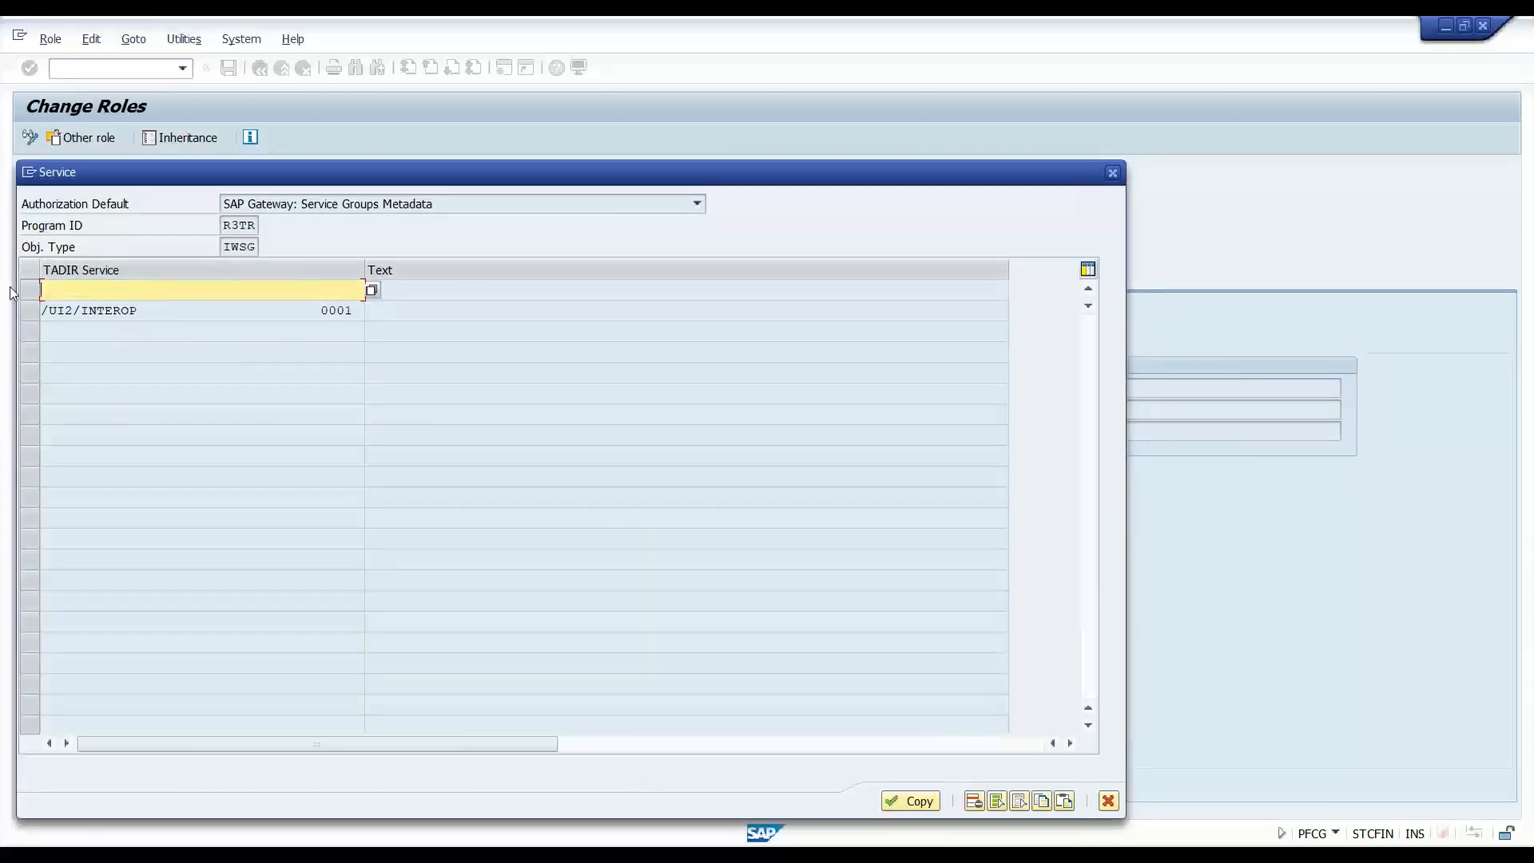
pyautogui.write('*')
pyautogui.press('Down')
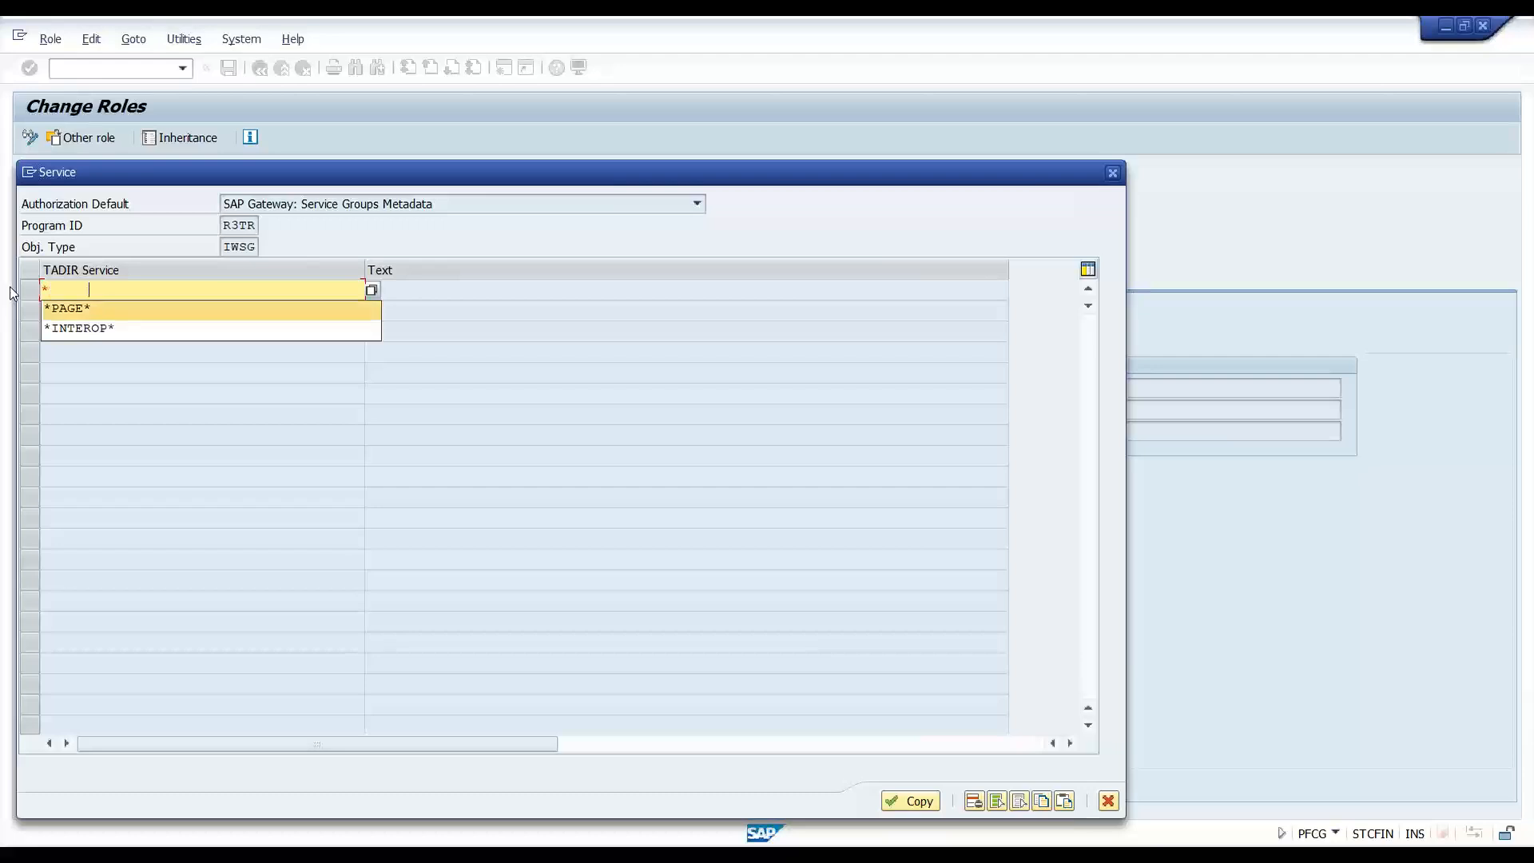
pyautogui.press('Return')
pyautogui.press('F4')
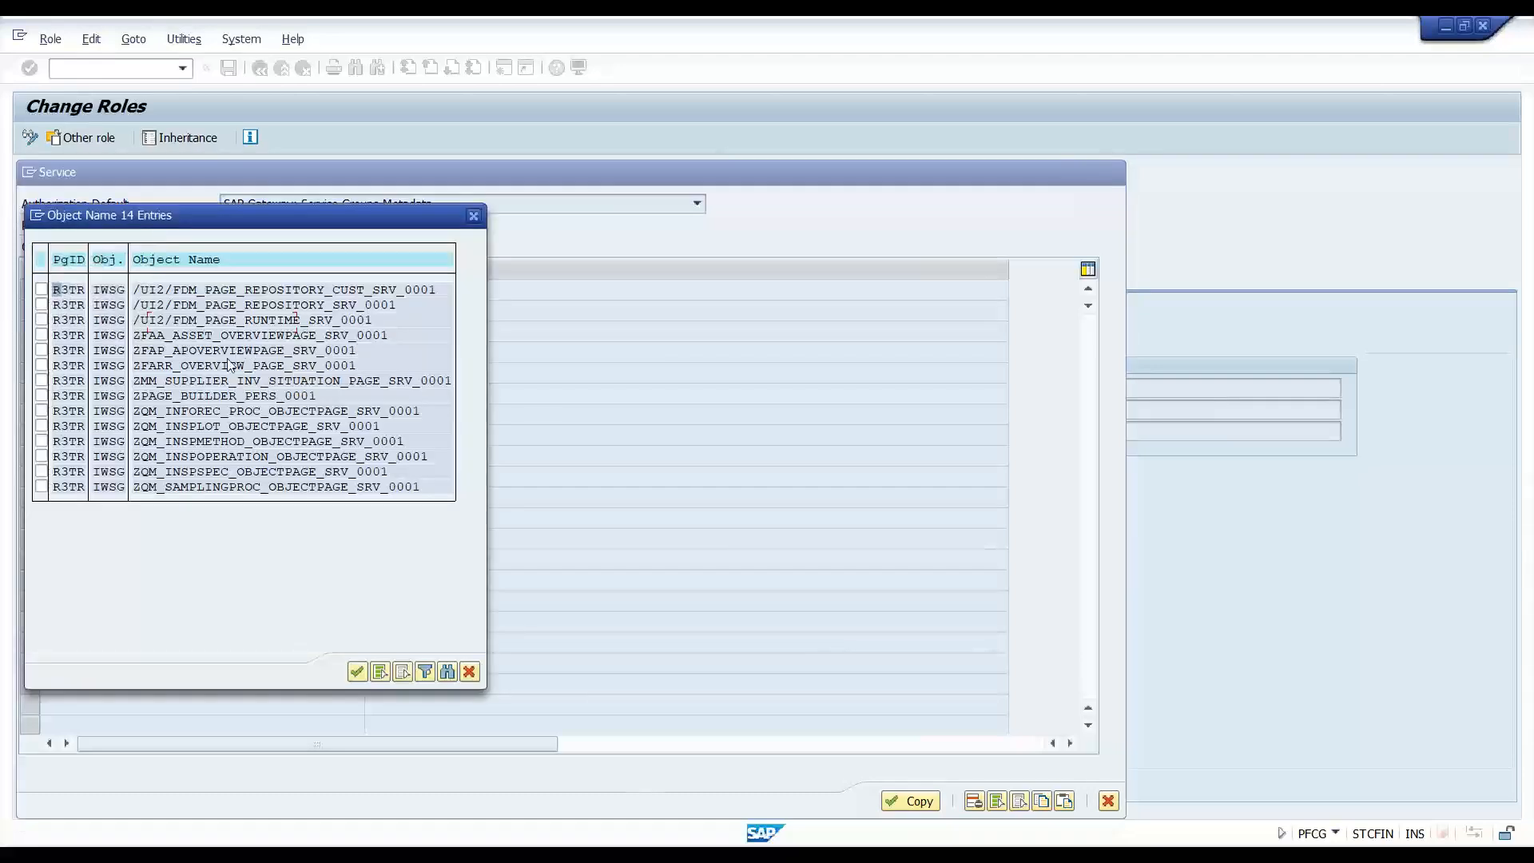
pyautogui.doubleClick(148, 395)
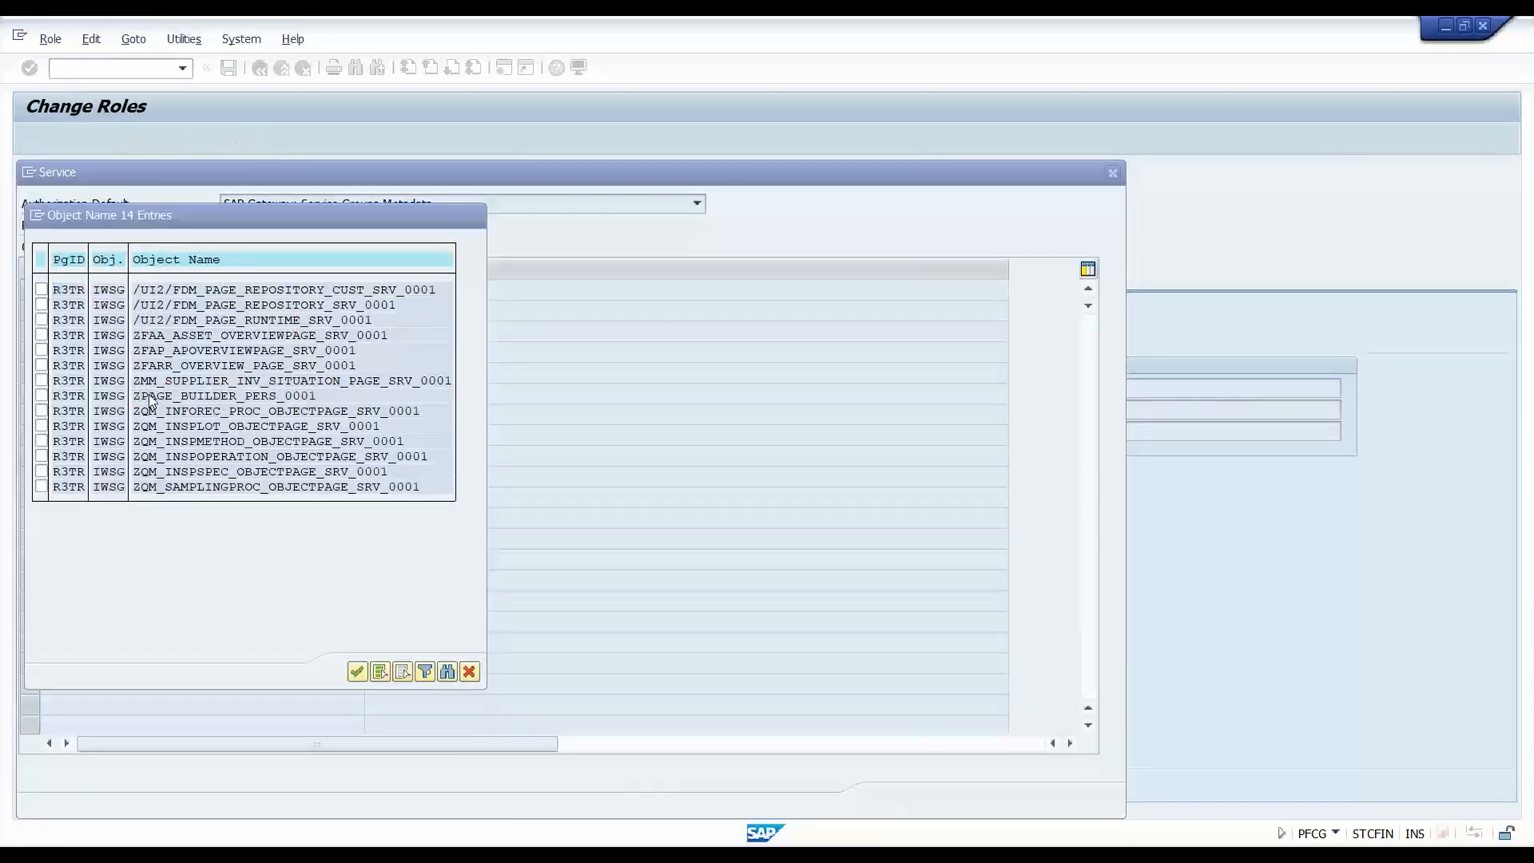
pyautogui.press('Return')
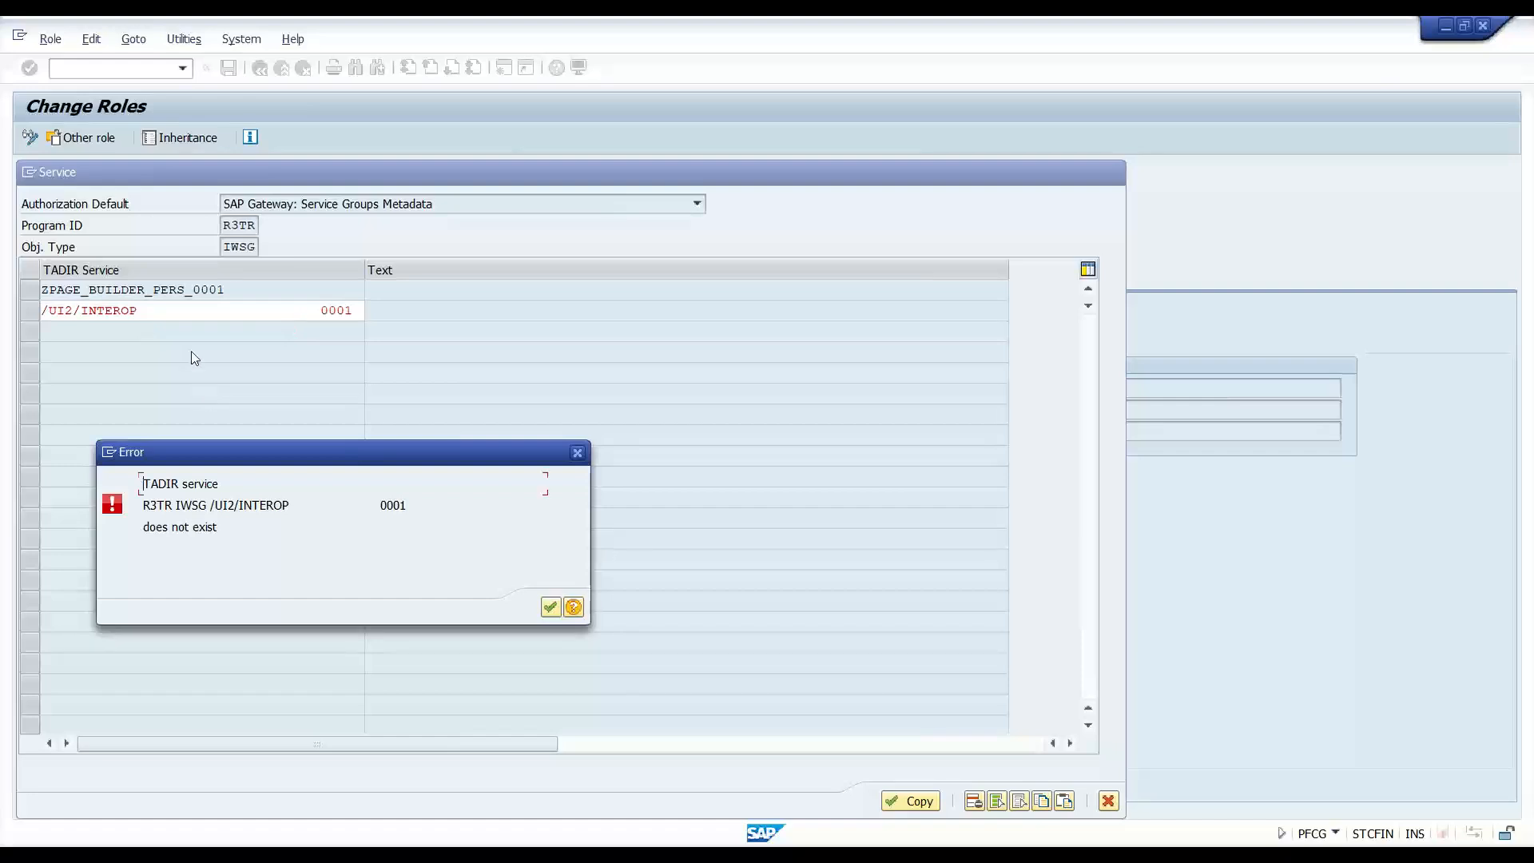
pyautogui.press('Return')
pyautogui.click(223, 323)
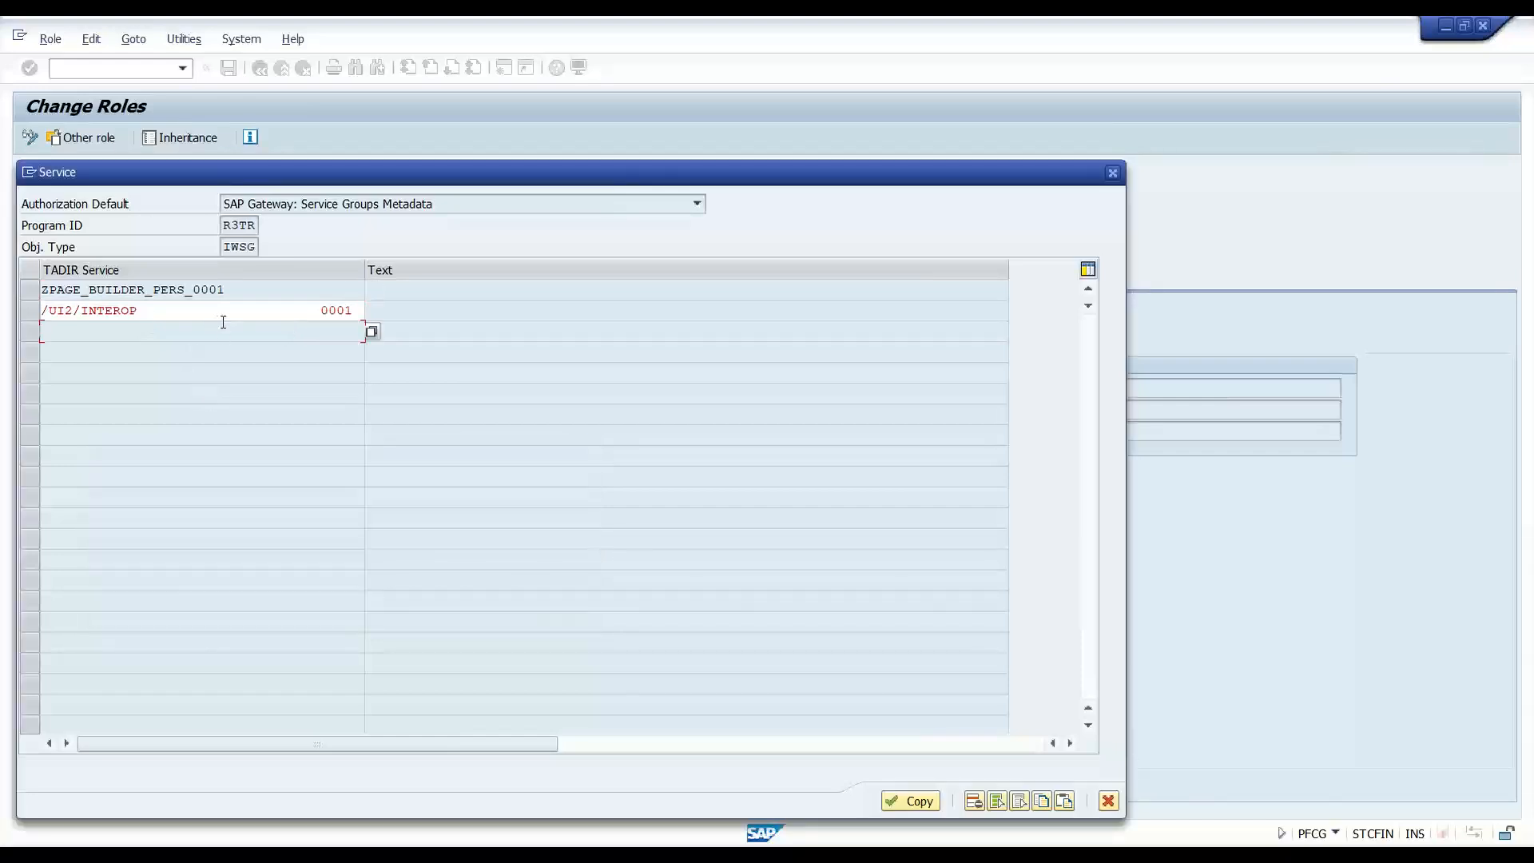
# - Replace /UI2/INTEROP with ZINTEROP_0001 via an *INTEROP* search and copy both services into the menu
pyautogui.press('Return')
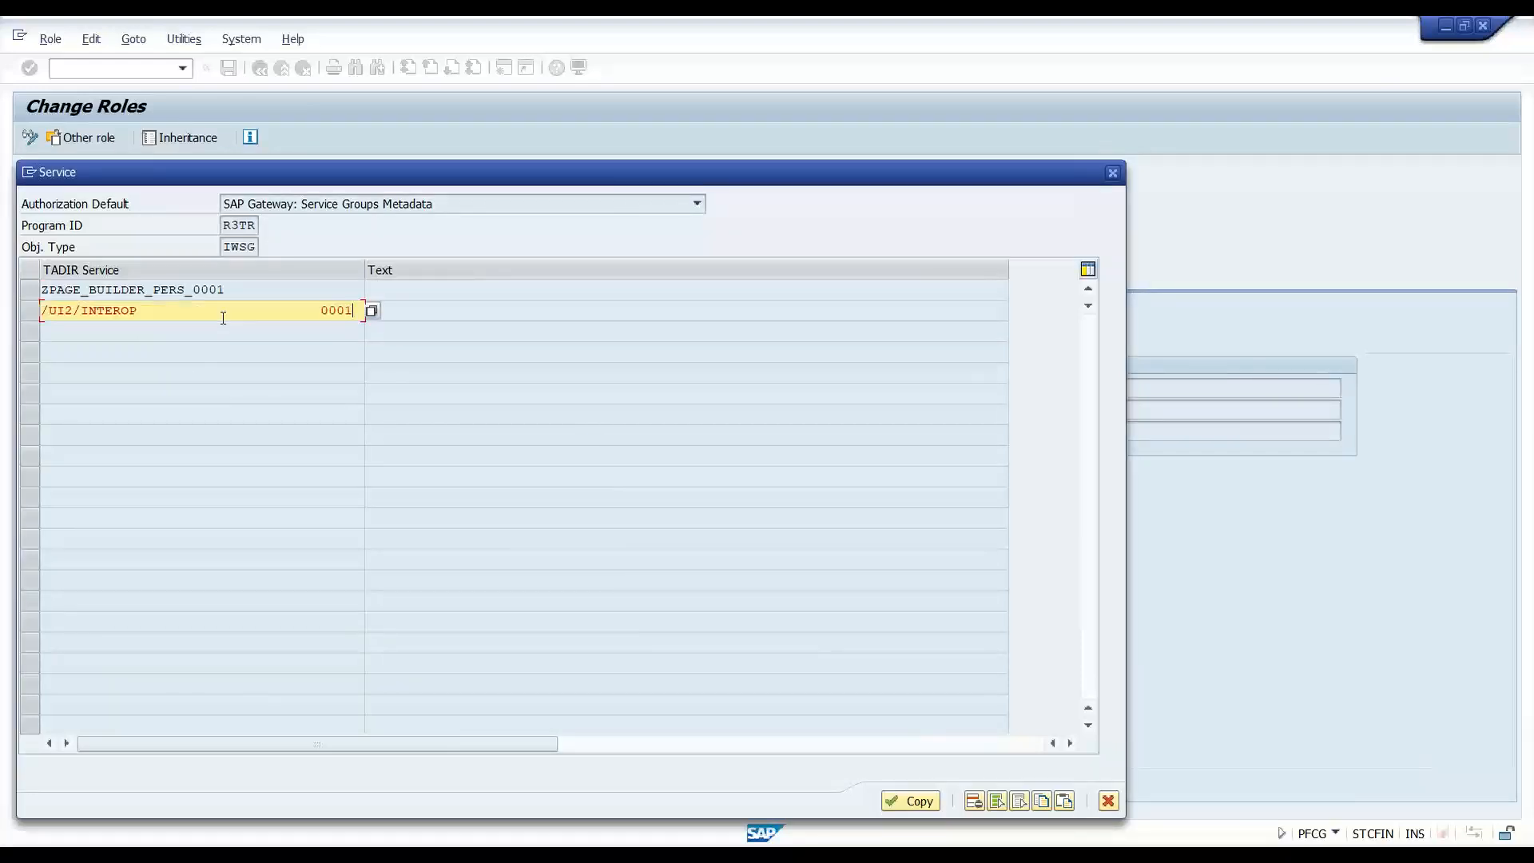
pyautogui.hotkey('ctrl', 'a')
pyautogui.press('Delete')
pyautogui.moveTo(226, 248); pyautogui.dragTo(274, 249)
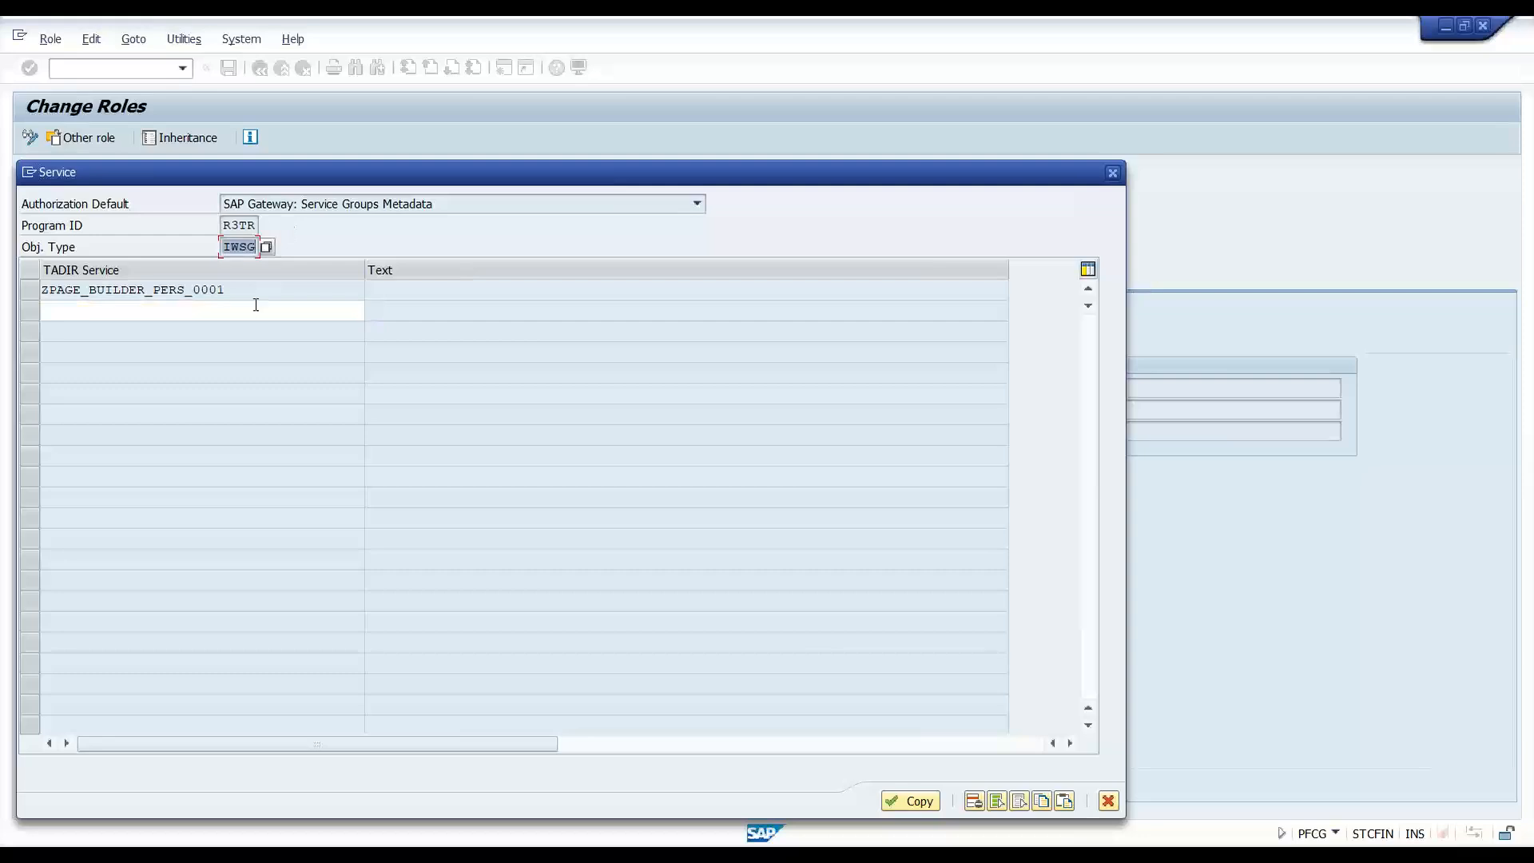
pyautogui.click(256, 306)
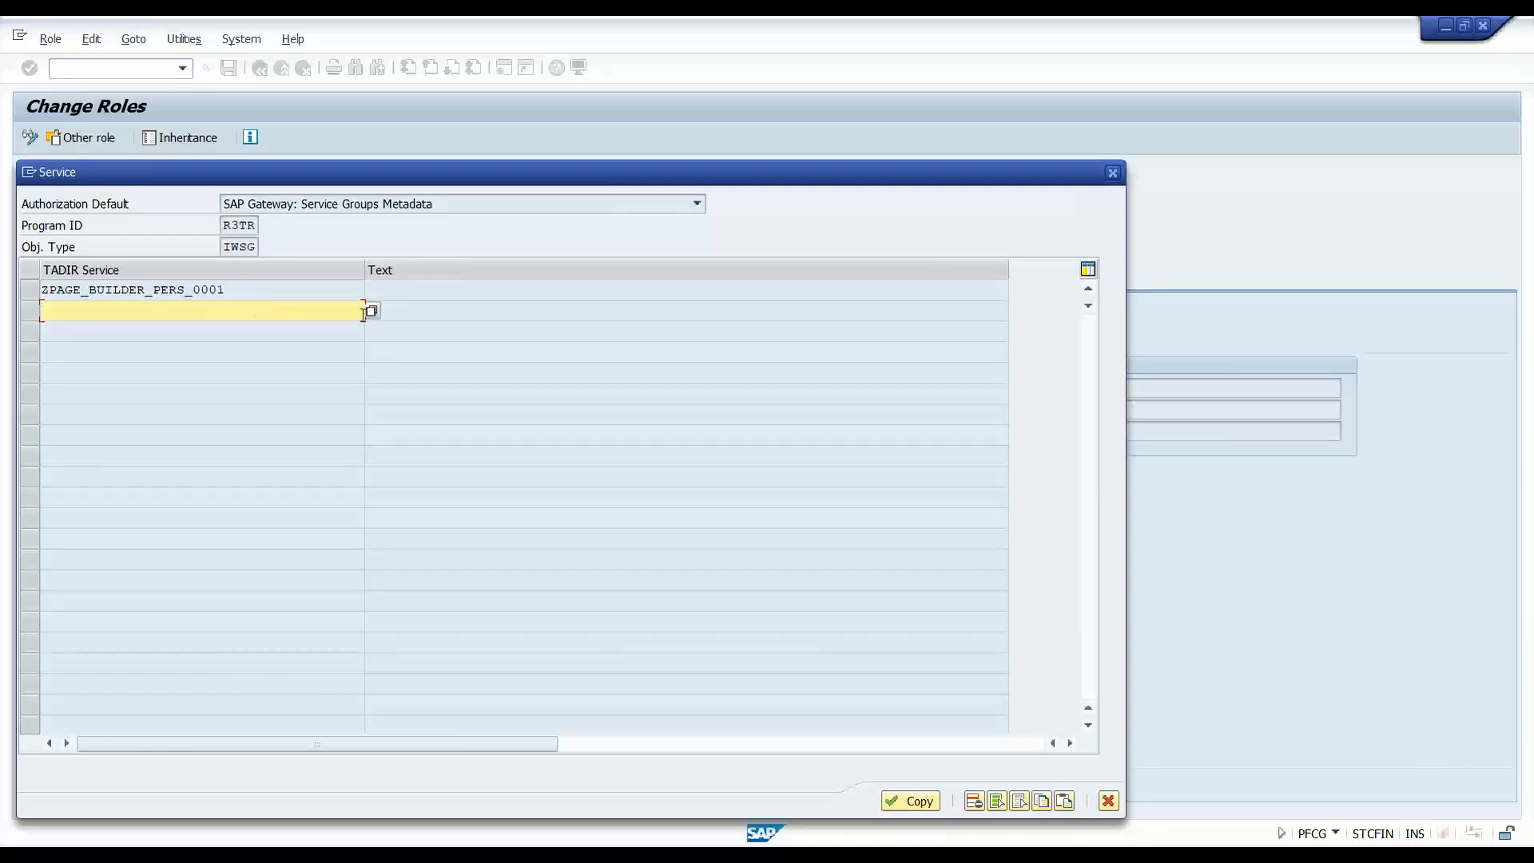
pyautogui.write('p')
pyautogui.press('BackSpace')
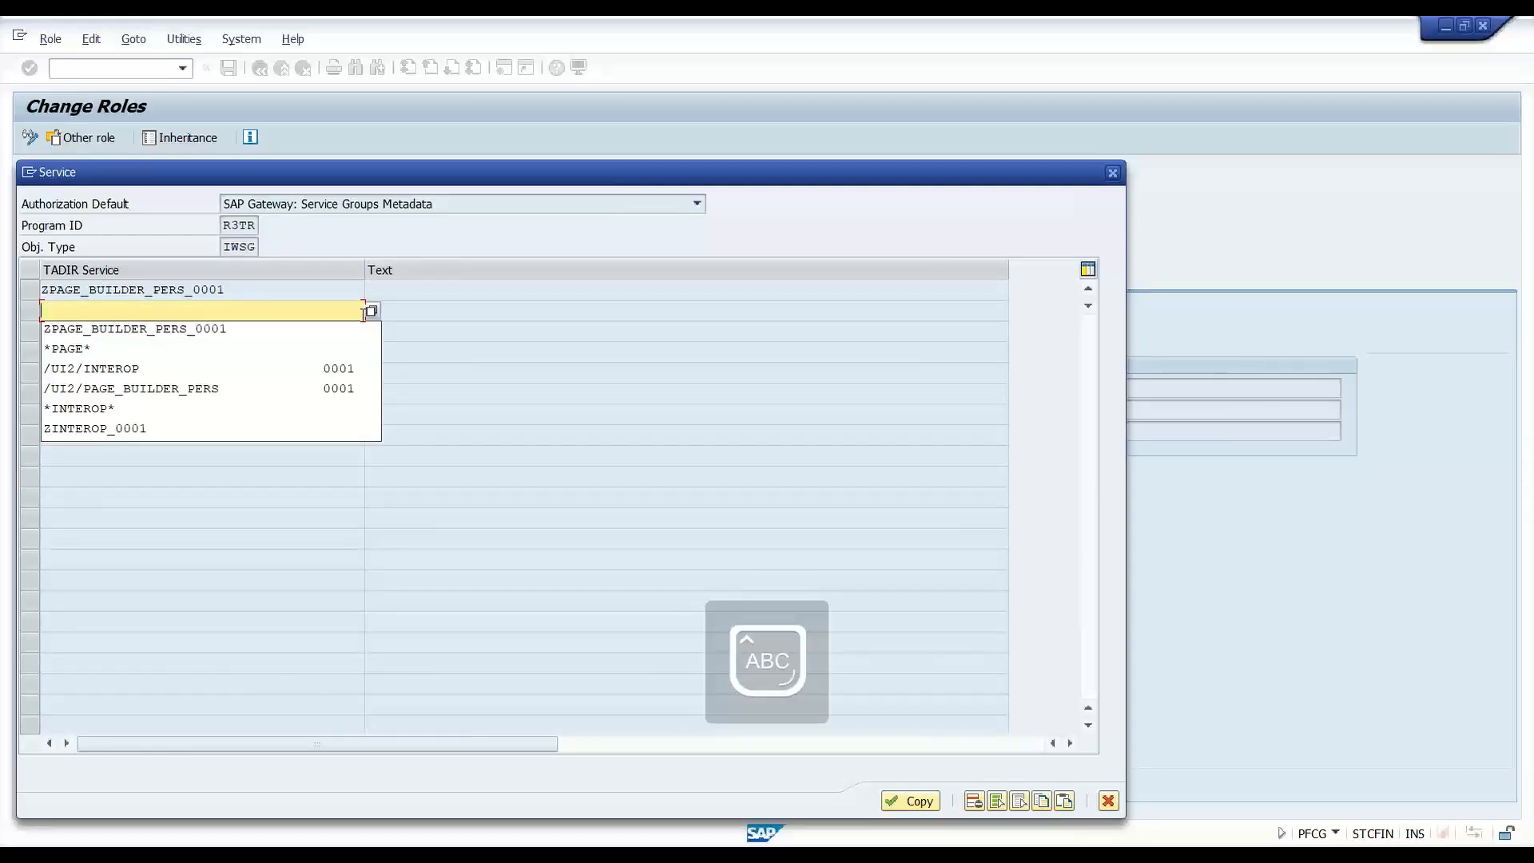
pyautogui.press('Down')
pyautogui.press('Down')
pyautogui.press('Down')
pyautogui.press('Down')
pyautogui.press('Down')
pyautogui.press('Return')
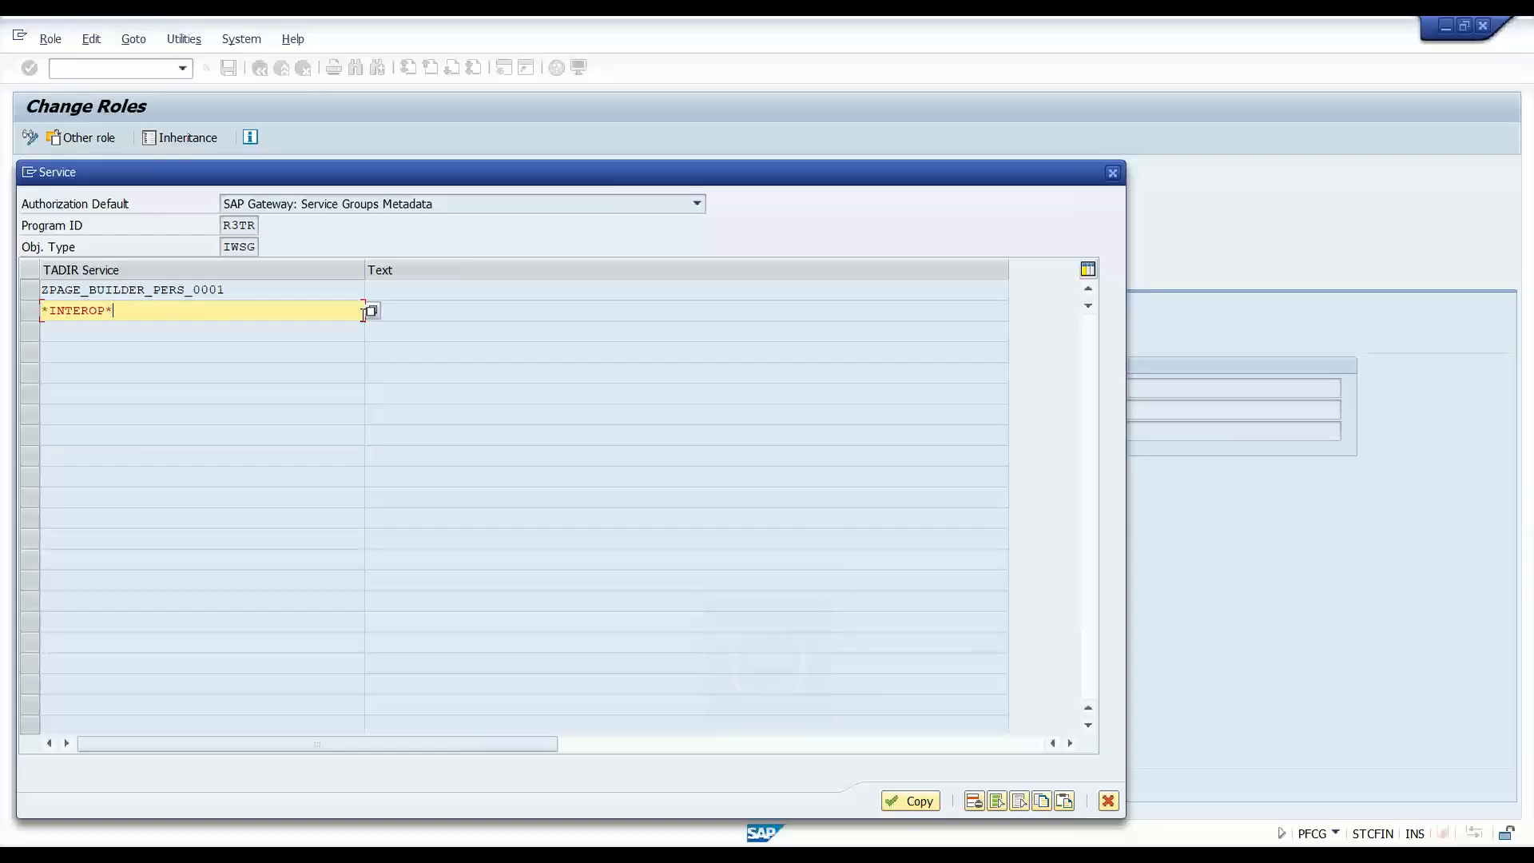
pyautogui.press('Return')
pyautogui.click(41, 289)
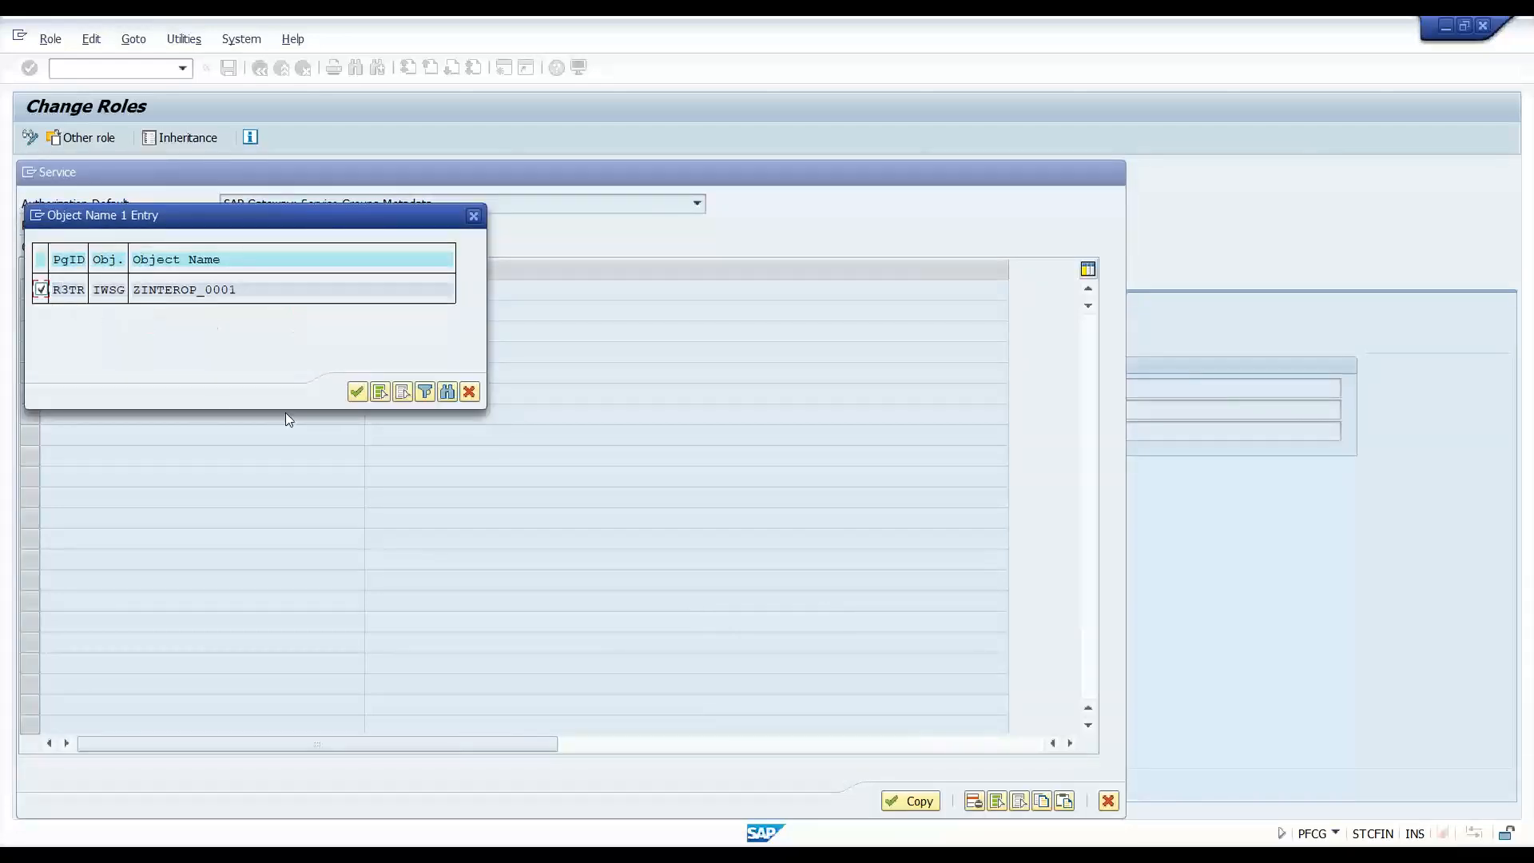
pyautogui.click(357, 392)
pyautogui.click(904, 802)
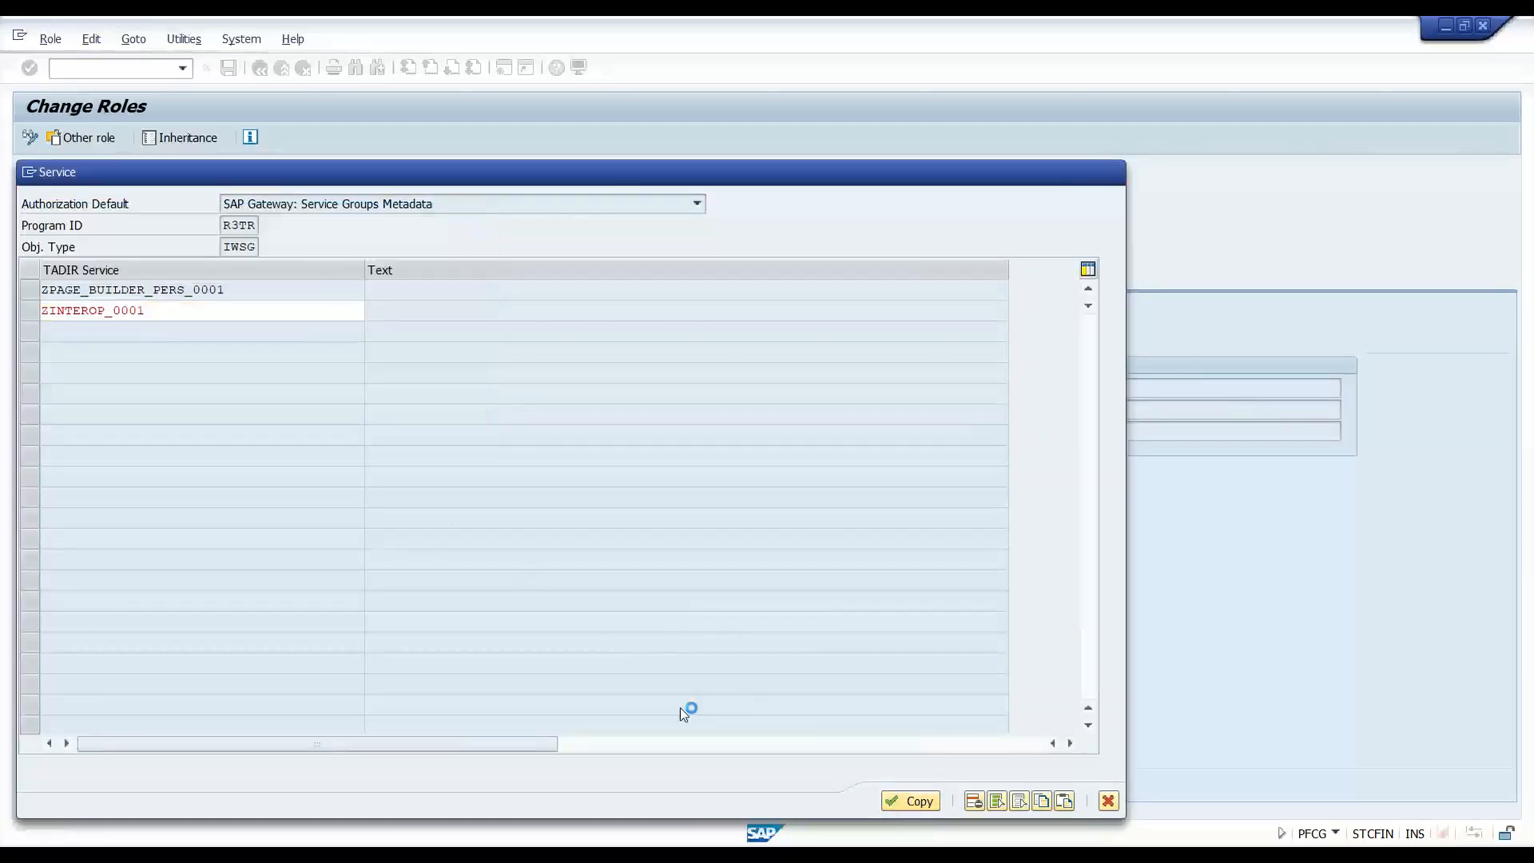
pyautogui.click(141, 491)
# - Save role ZSAP_UI2_USER_700 and generate its authorization profile from the Authorizations tab
pyautogui.click(143, 472)
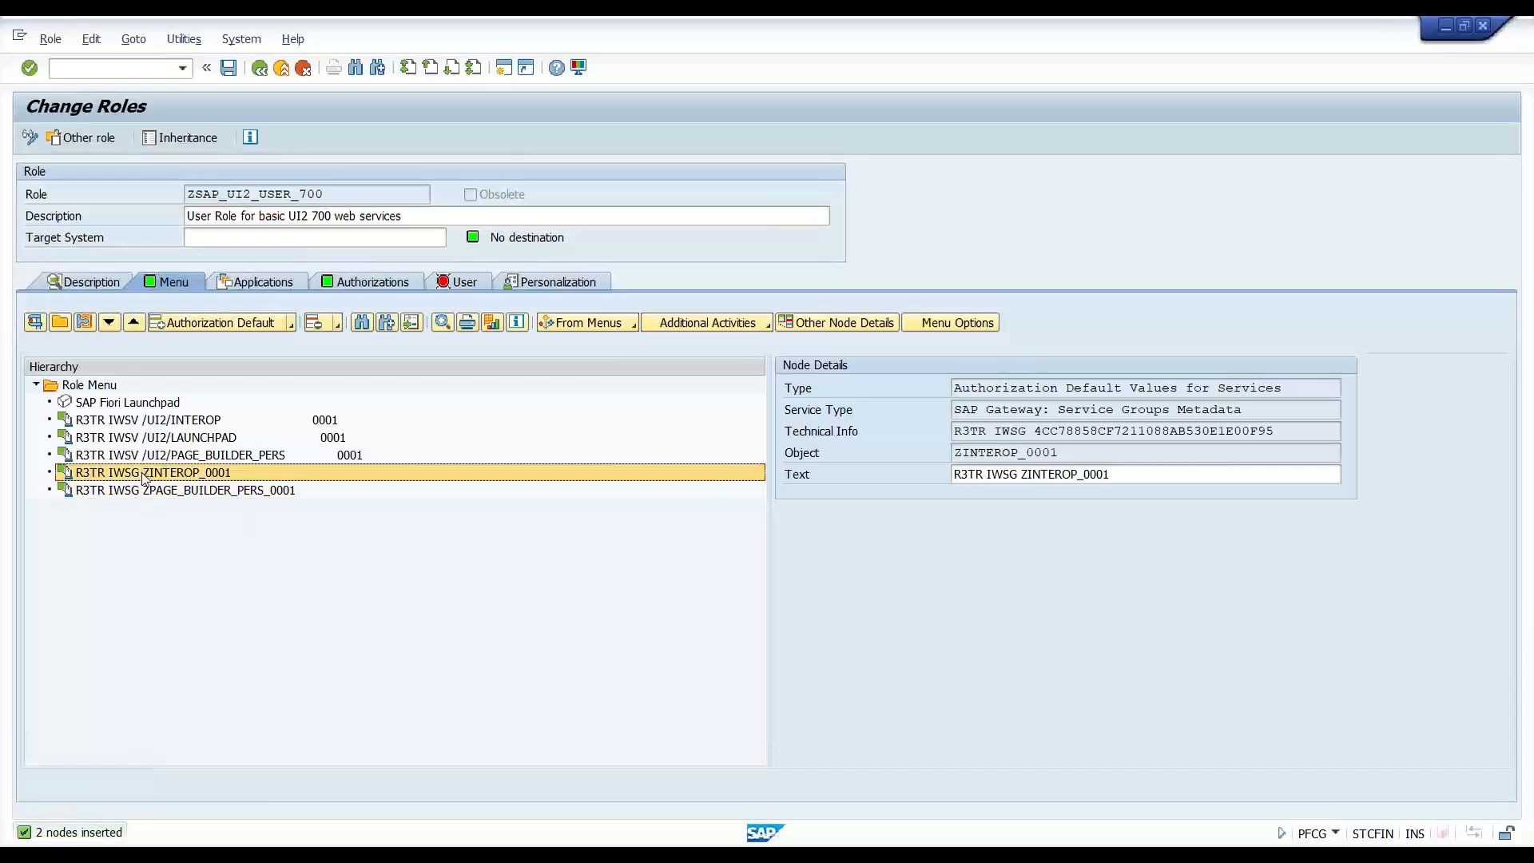
pyautogui.click(144, 490)
pyautogui.click(144, 473)
pyautogui.click(145, 493)
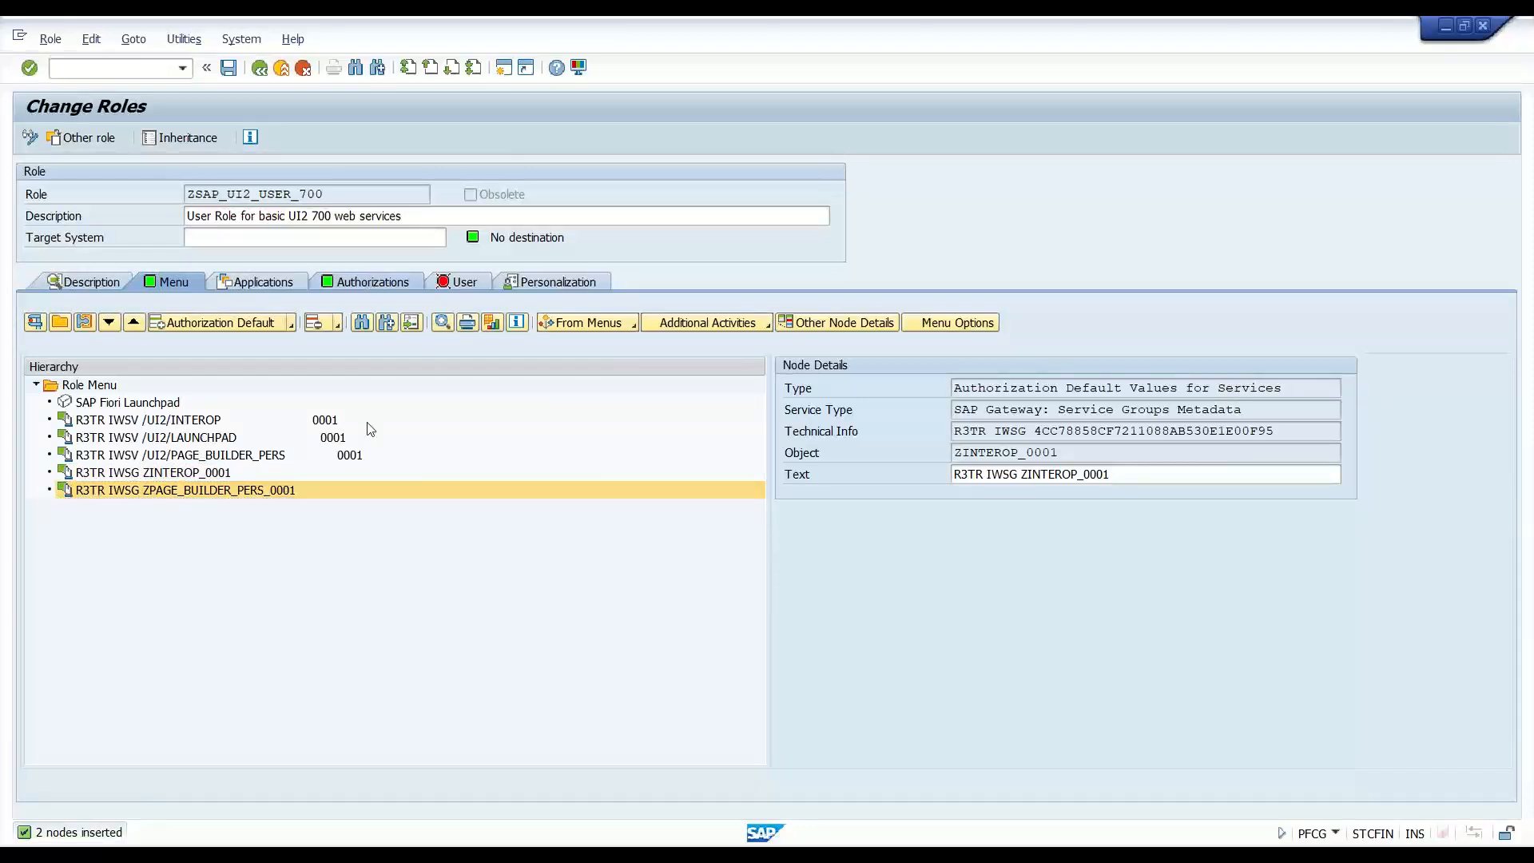
pyautogui.click(371, 282)
pyautogui.click(44, 564)
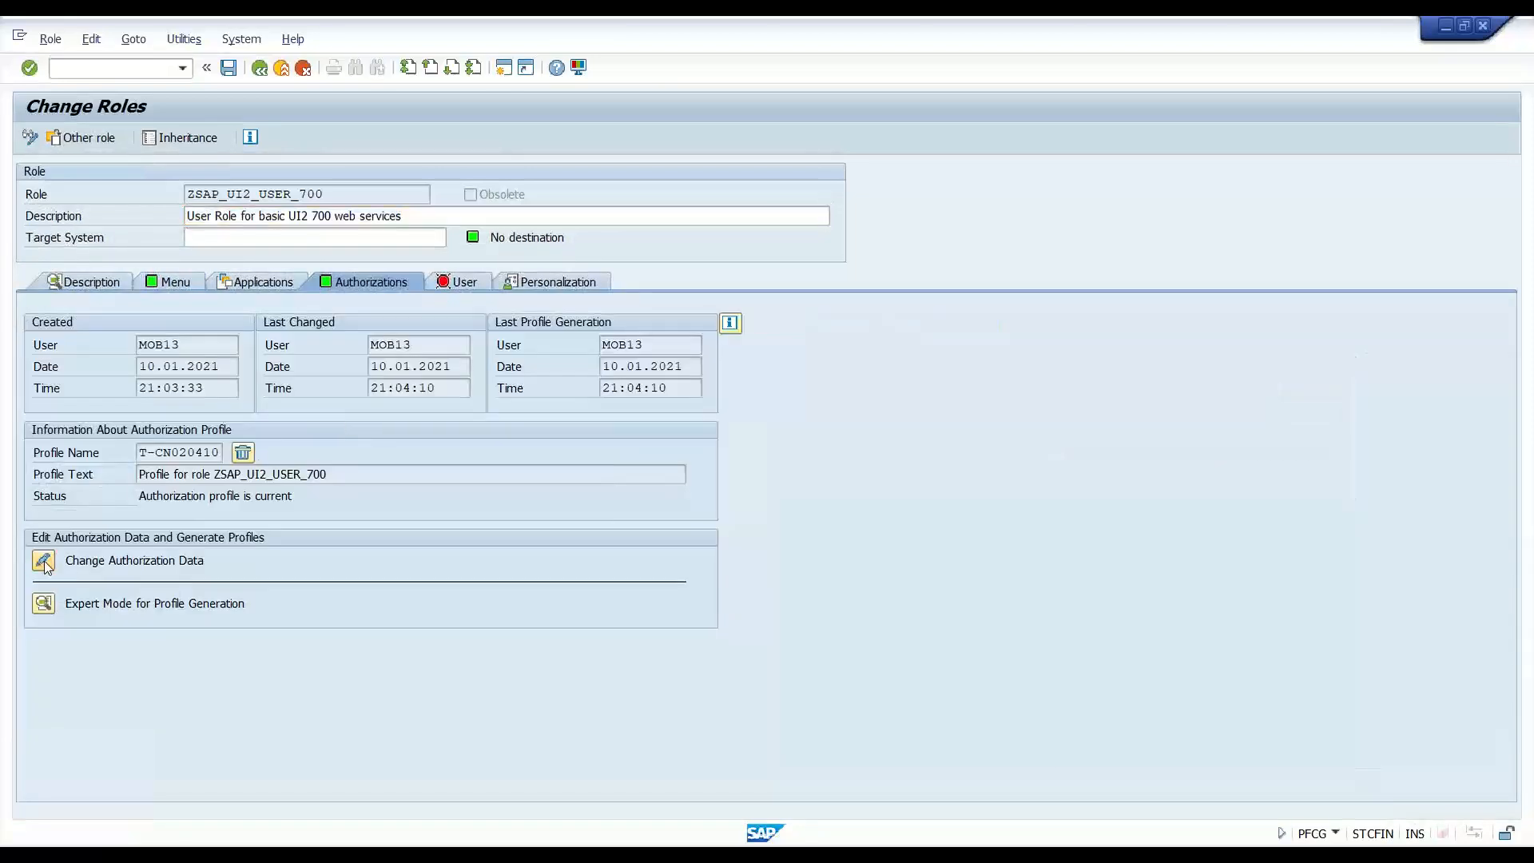
pyautogui.click(332, 397)
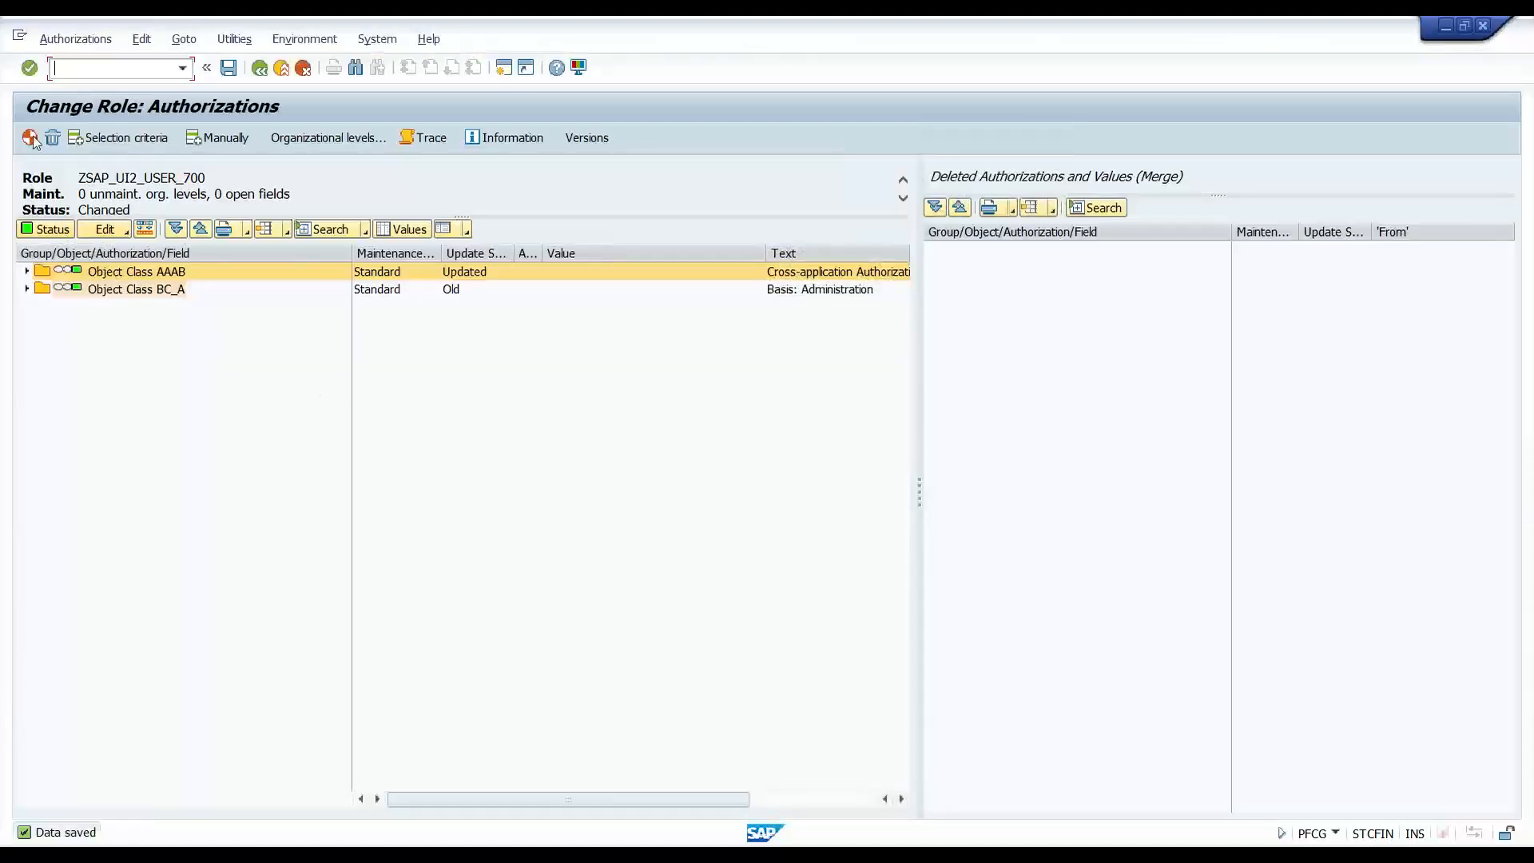
pyautogui.click(30, 139)
pyautogui.click(258, 67)
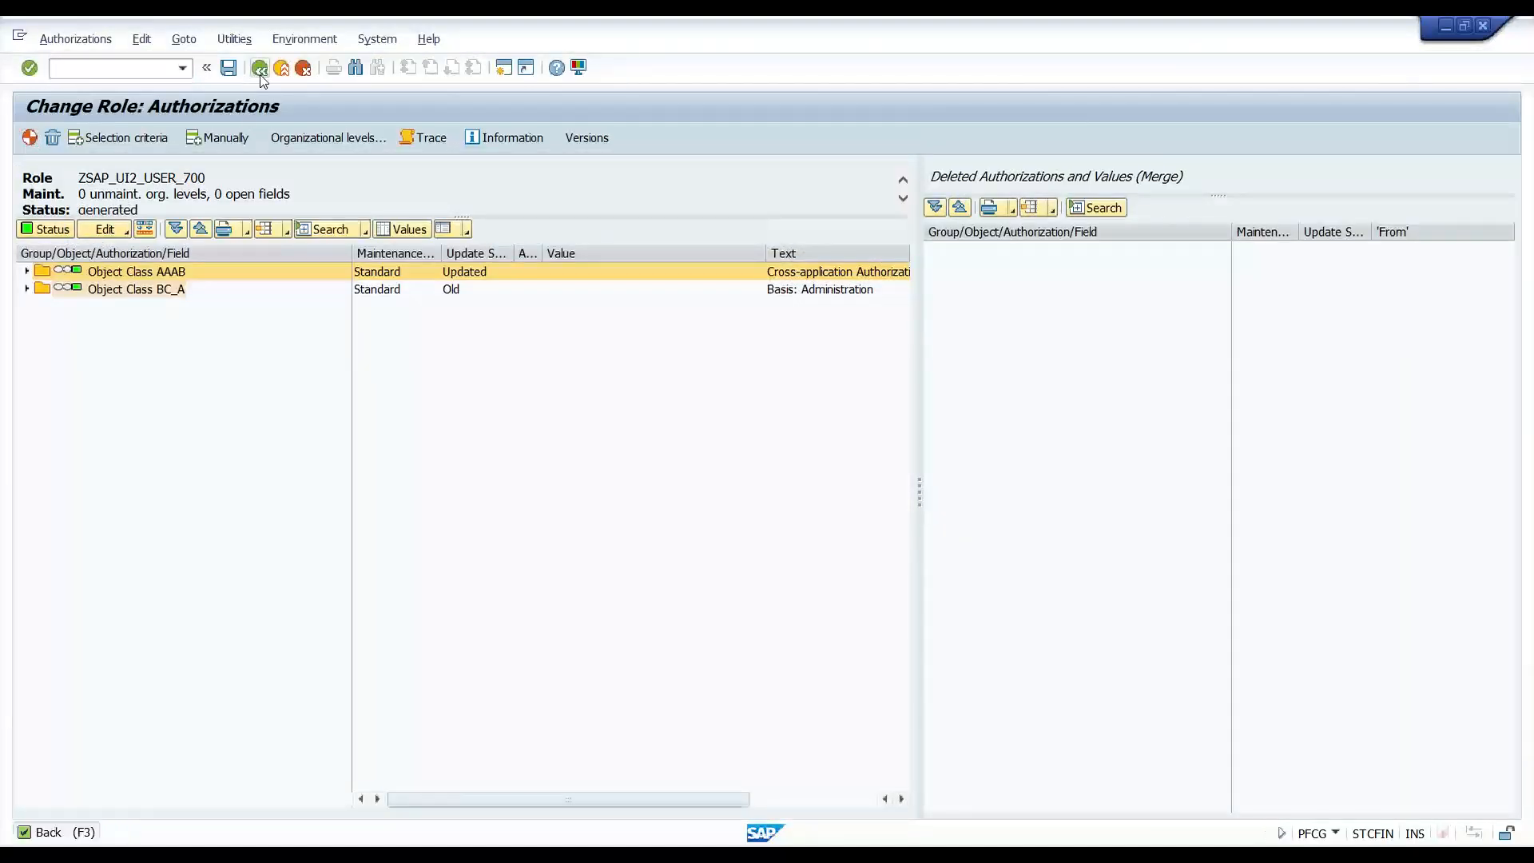
# - Assign the new user's ID on the User tab, save, and run a full user master comparison
pyautogui.click(459, 286)
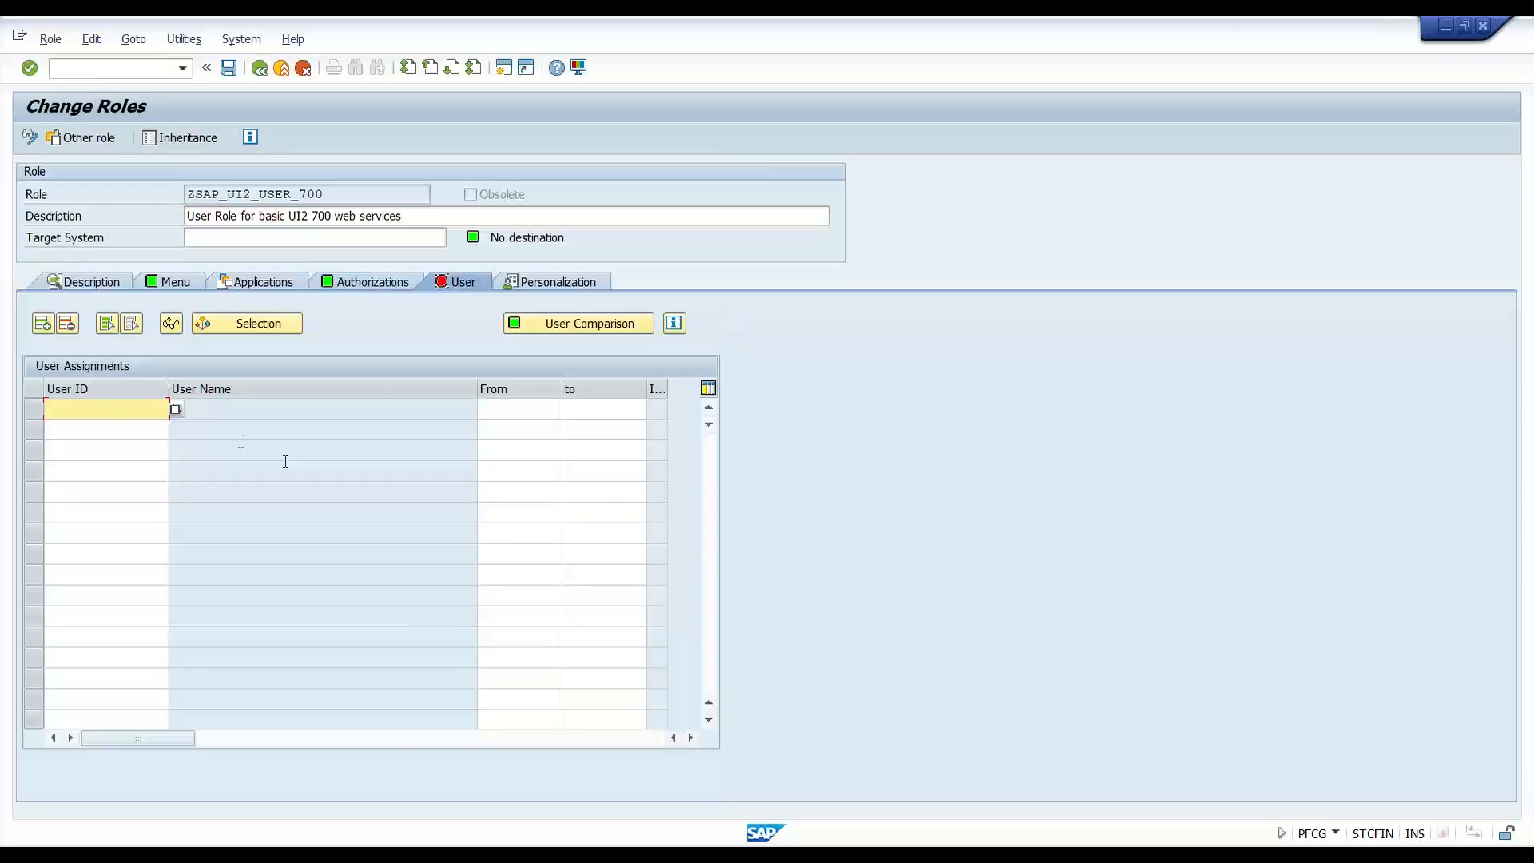
pyautogui.click(115, 408)
pyautogui.write('ALEX')
pyautogui.press('Return')
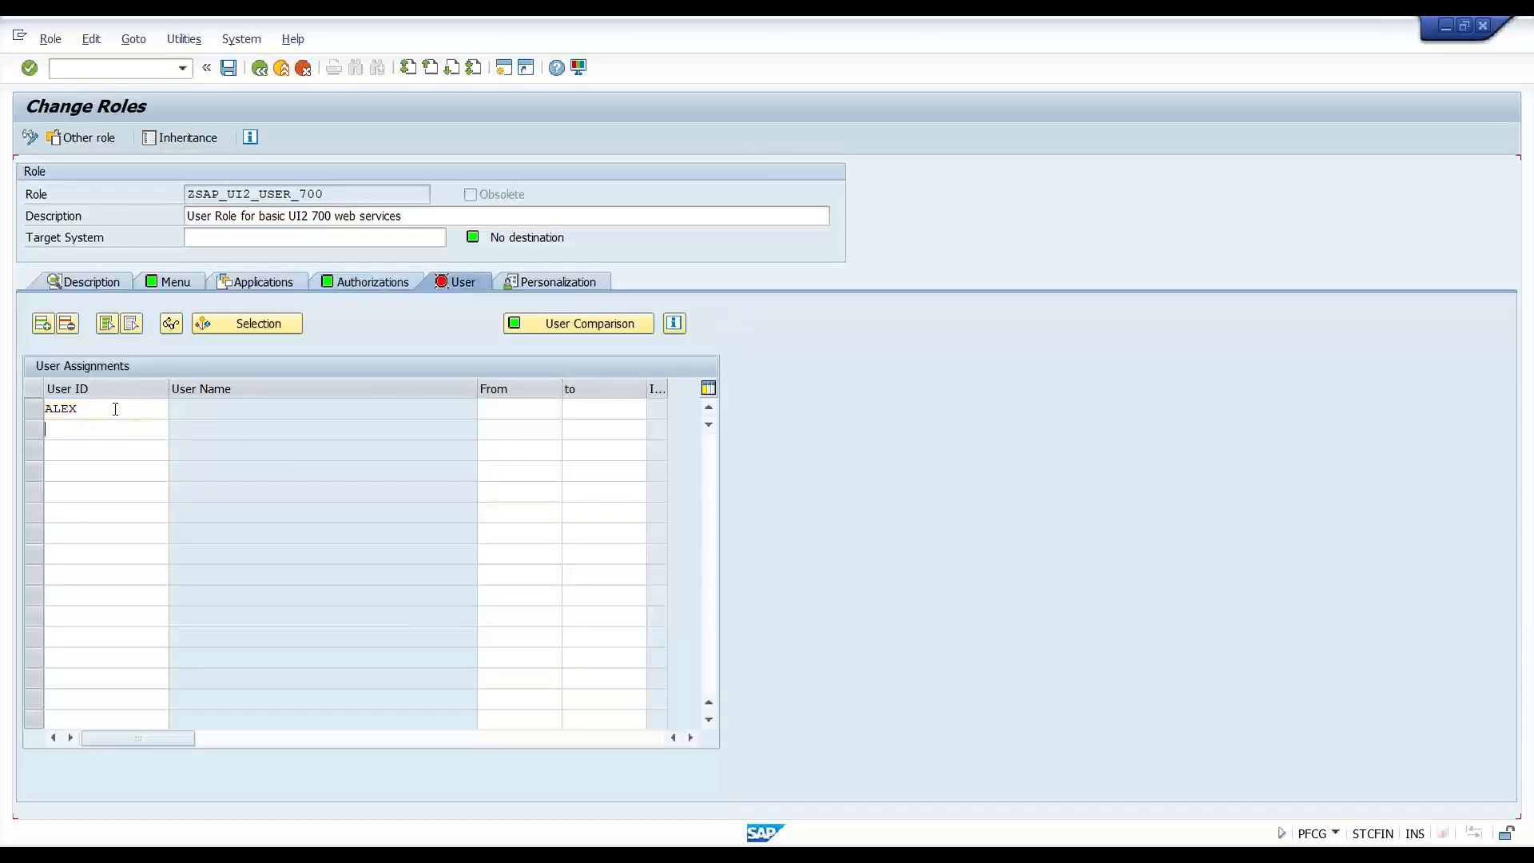
pyautogui.hotkey('ctrl', 's')
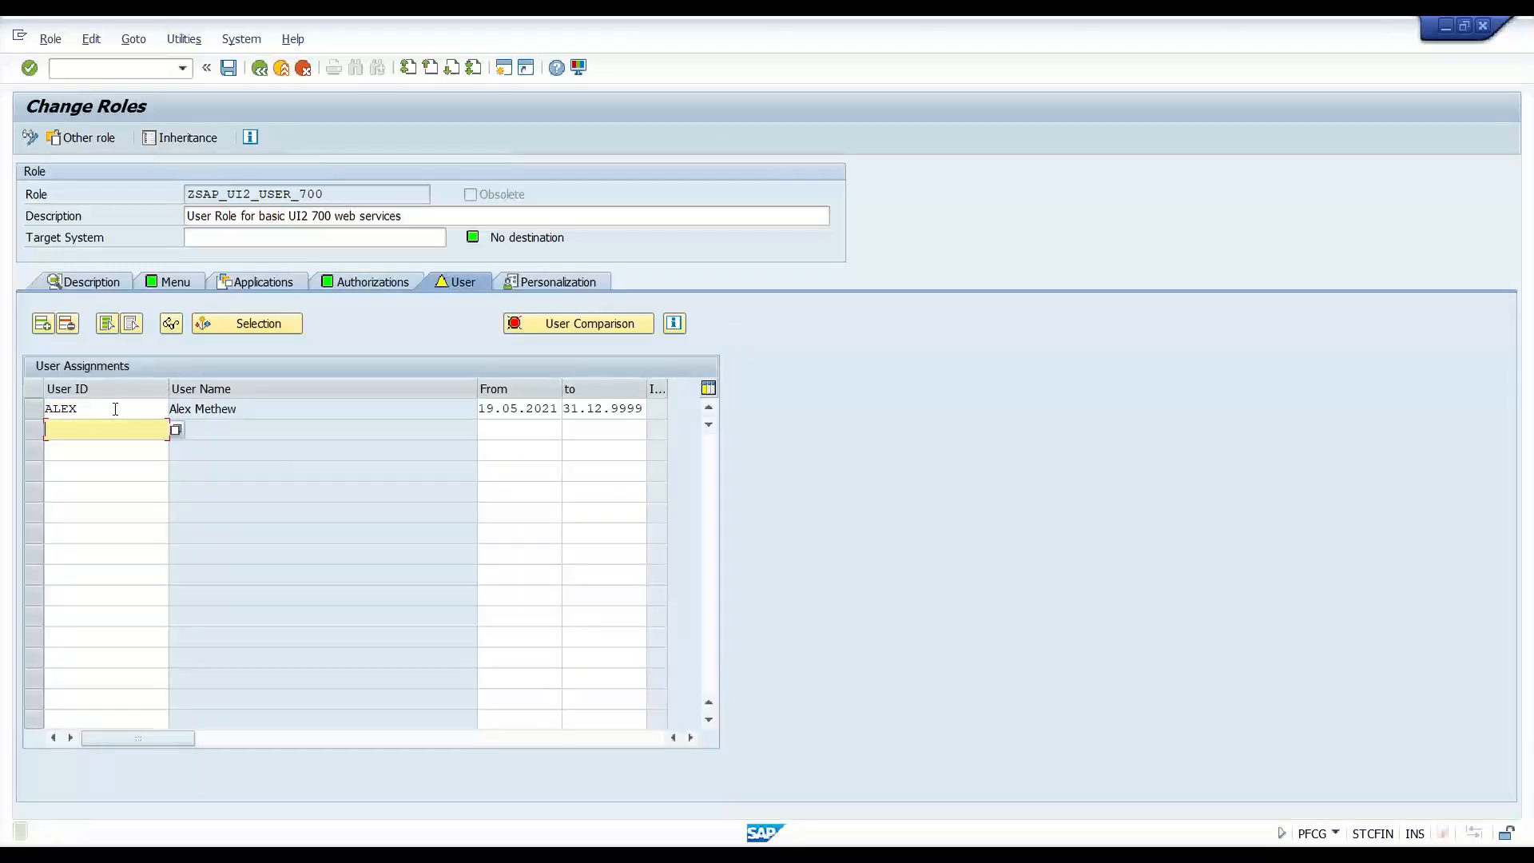
pyautogui.click(590, 323)
pyautogui.click(521, 391)
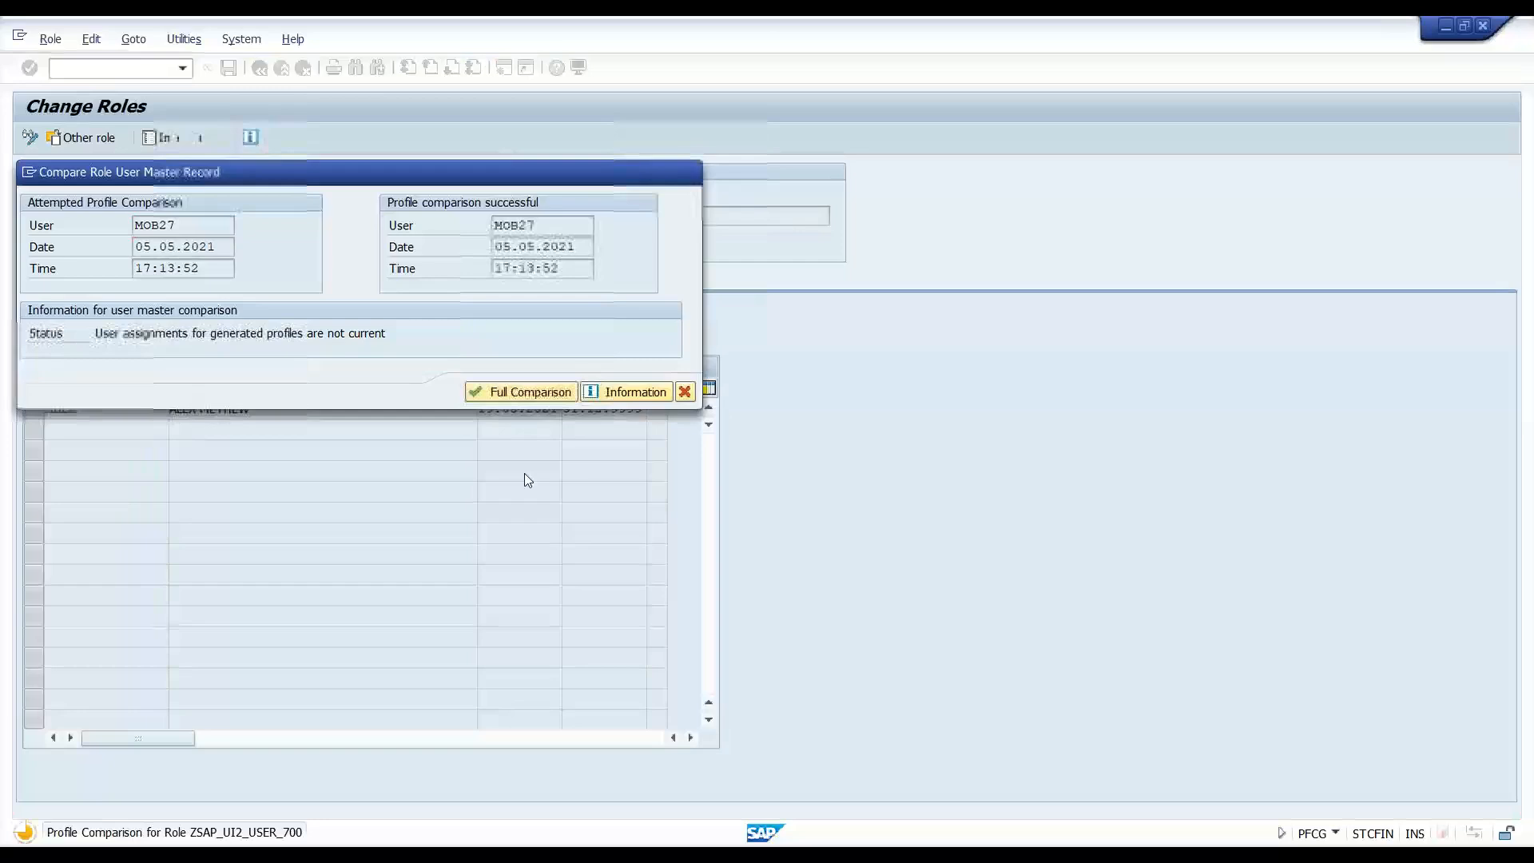
pyautogui.click(685, 392)
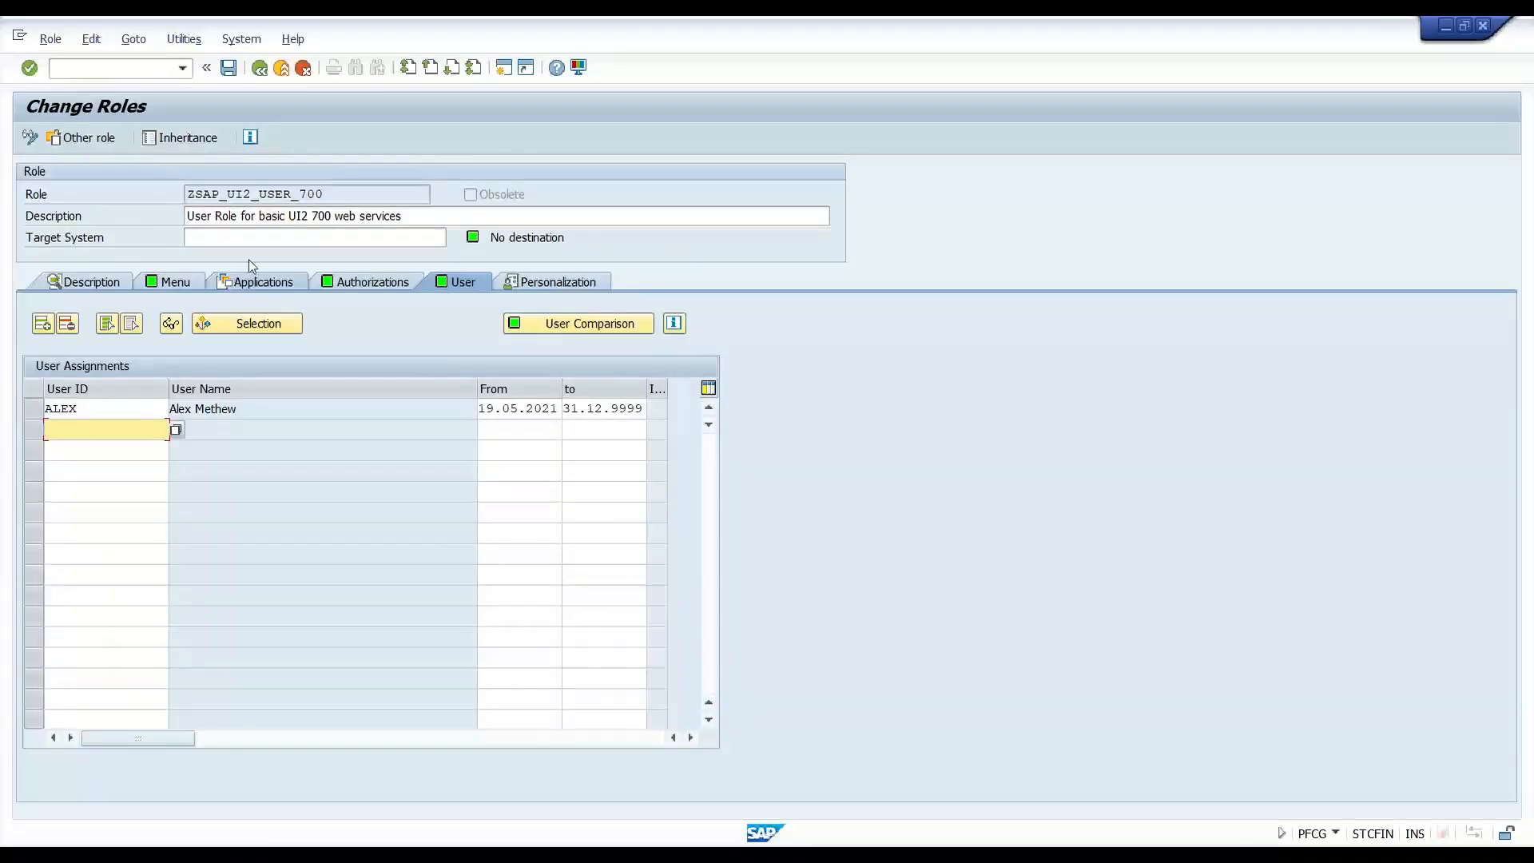
pyautogui.moveTo(340, 193); pyautogui.dragTo(179, 244)
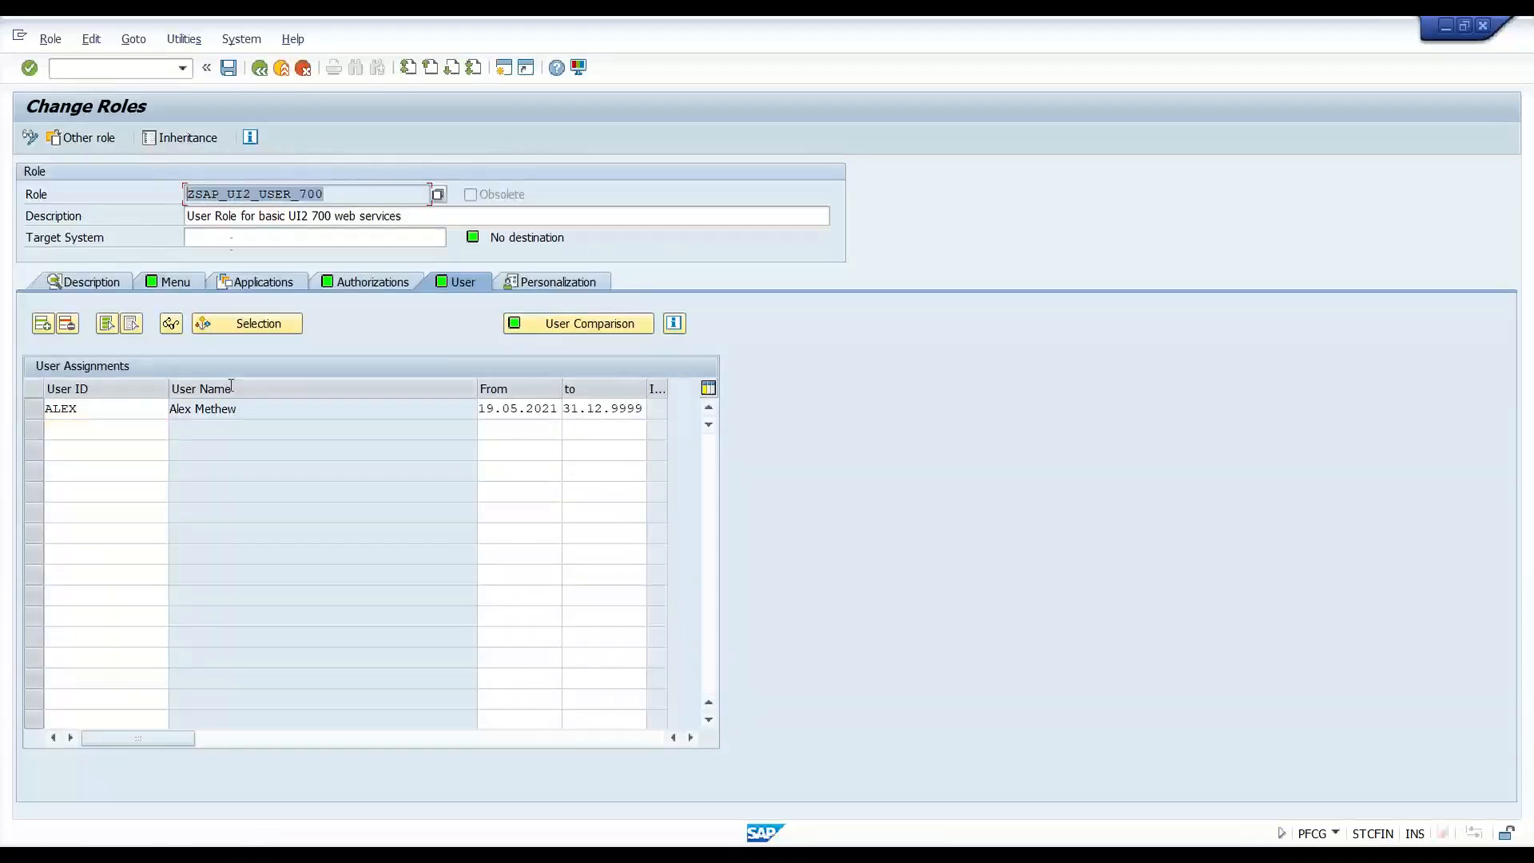
pyautogui.click(362, 190)
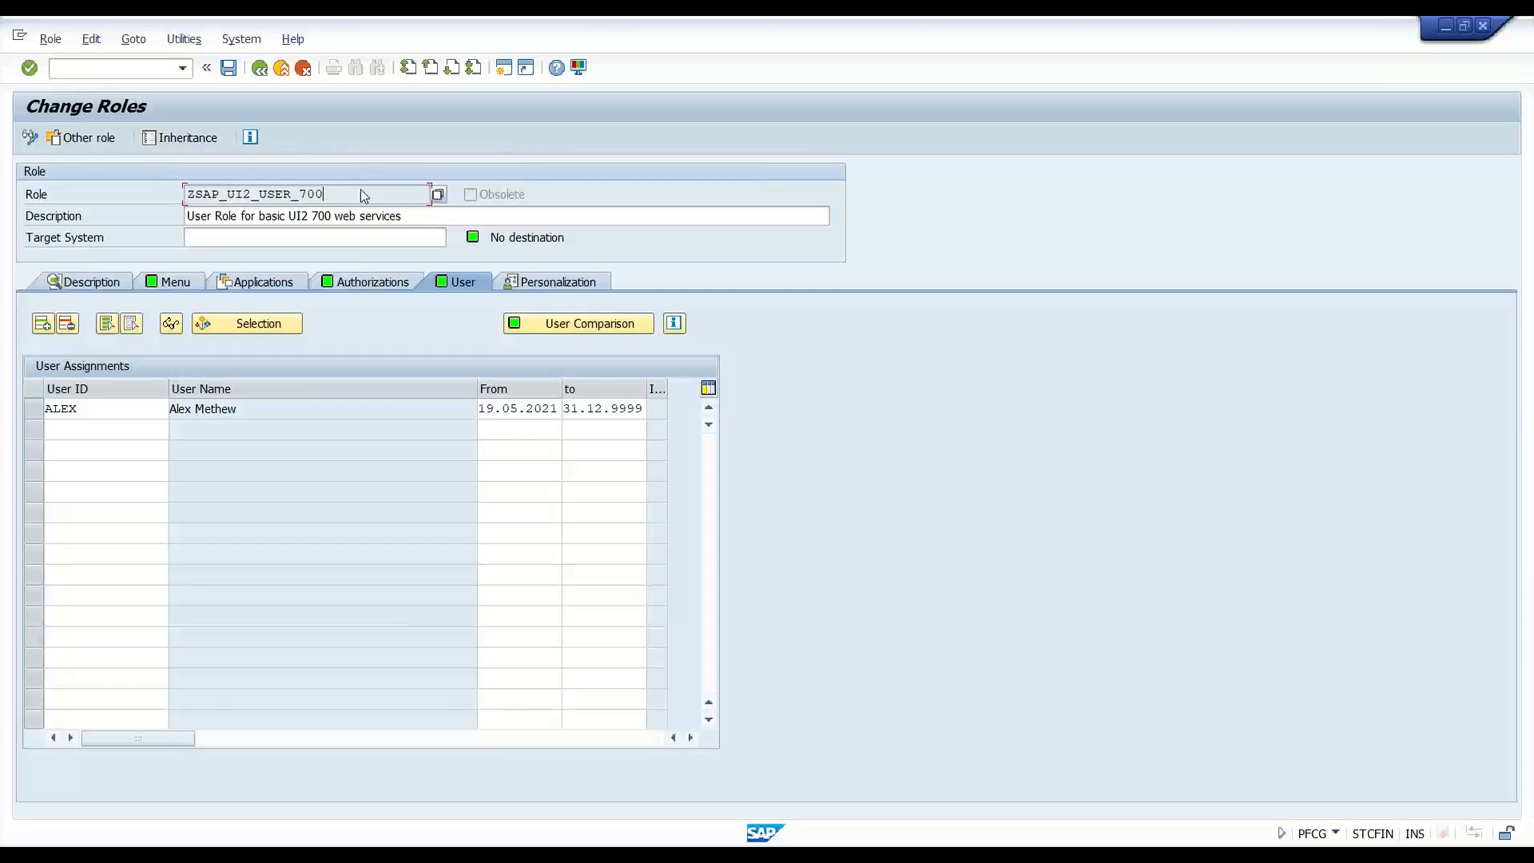
pyautogui.moveTo(193, 197); pyautogui.dragTo(341, 200)
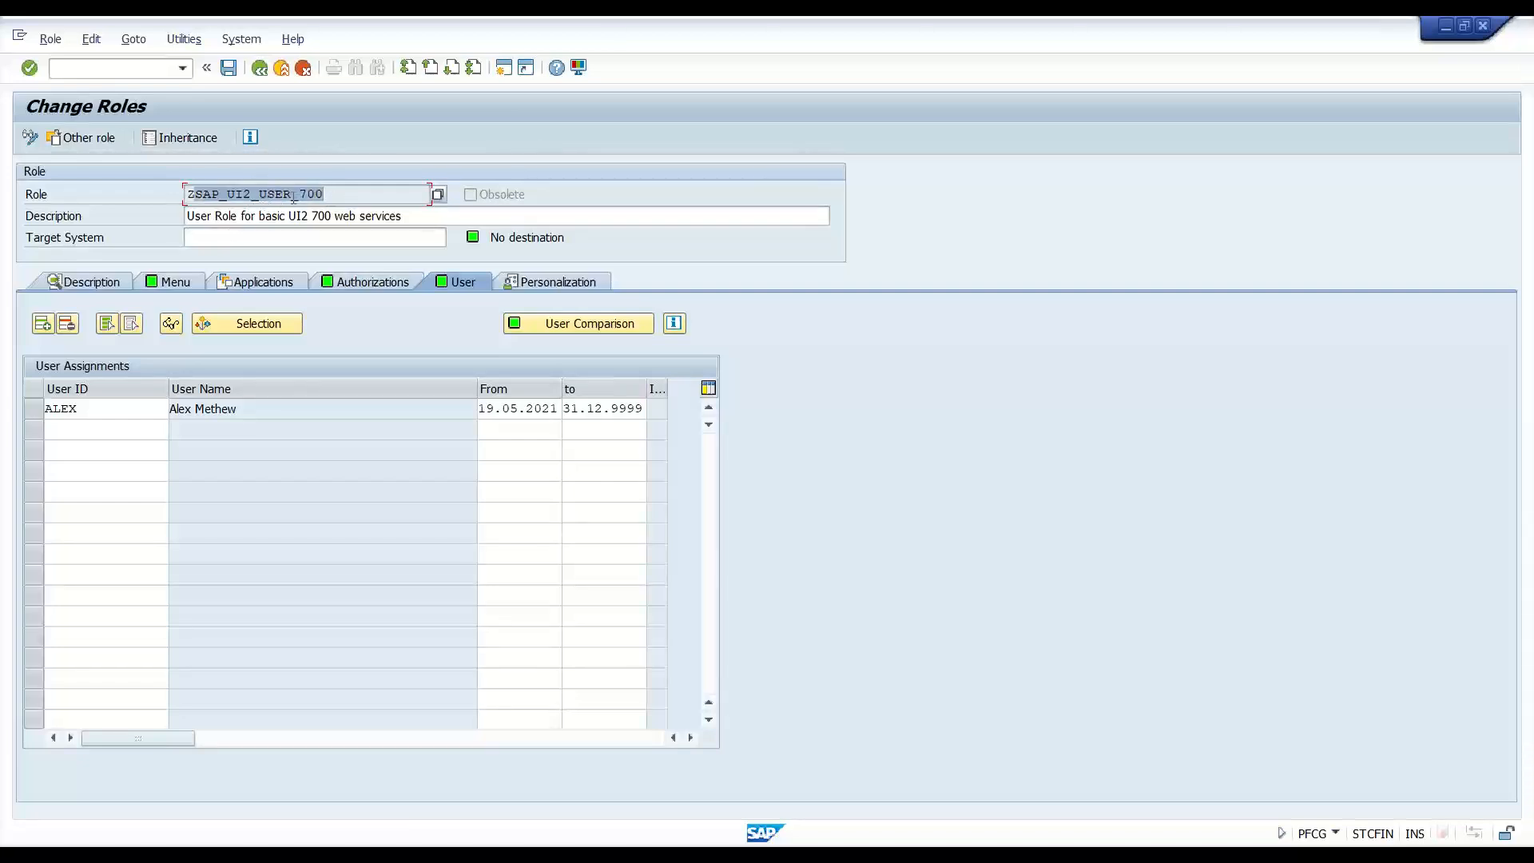
pyautogui.click(205, 197)
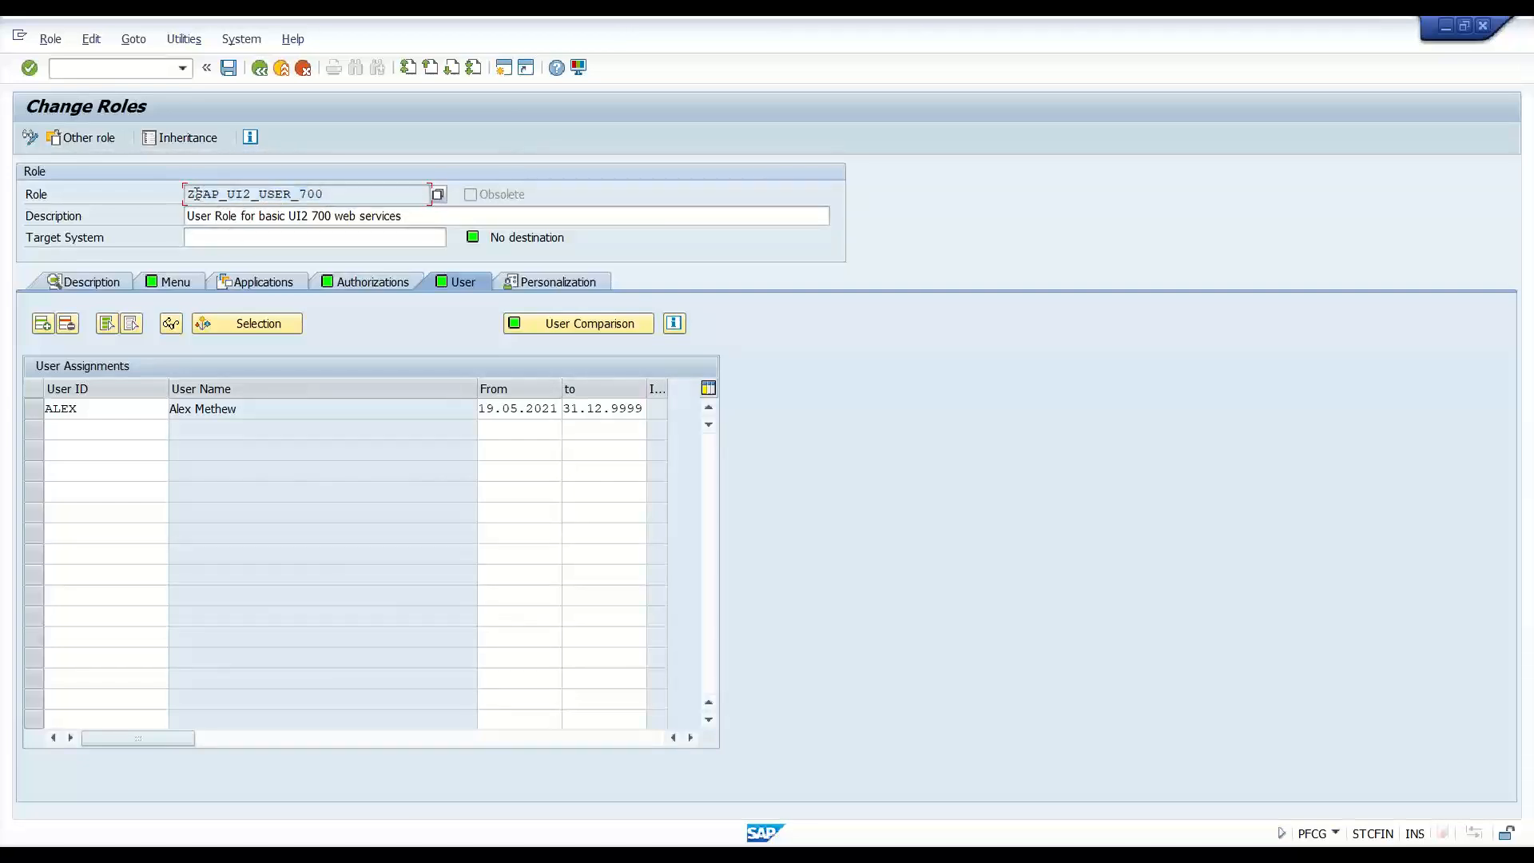
pyautogui.moveTo(195, 194); pyautogui.dragTo(348, 195)
pyautogui.moveTo(190, 195); pyautogui.dragTo(328, 197)
# - Complete the slide 47 step to read 'Add the necessary IWSG for INTEROP and PAGE_BUILDER_PERS service'
pyautogui.hotkey('alt', 'Tab')
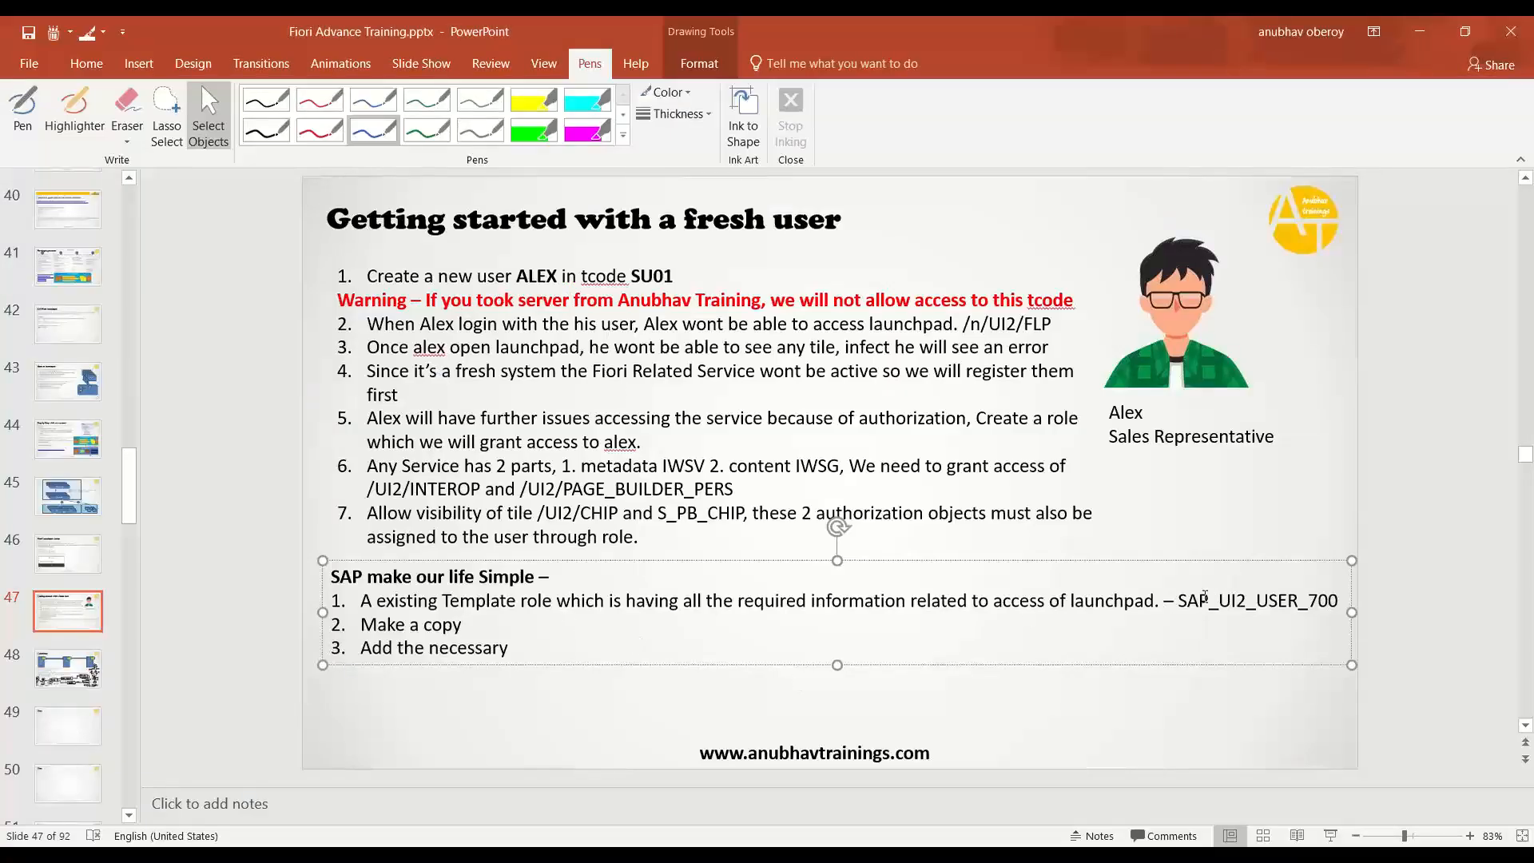
pyautogui.moveTo(1164, 601); pyautogui.dragTo(1347, 602)
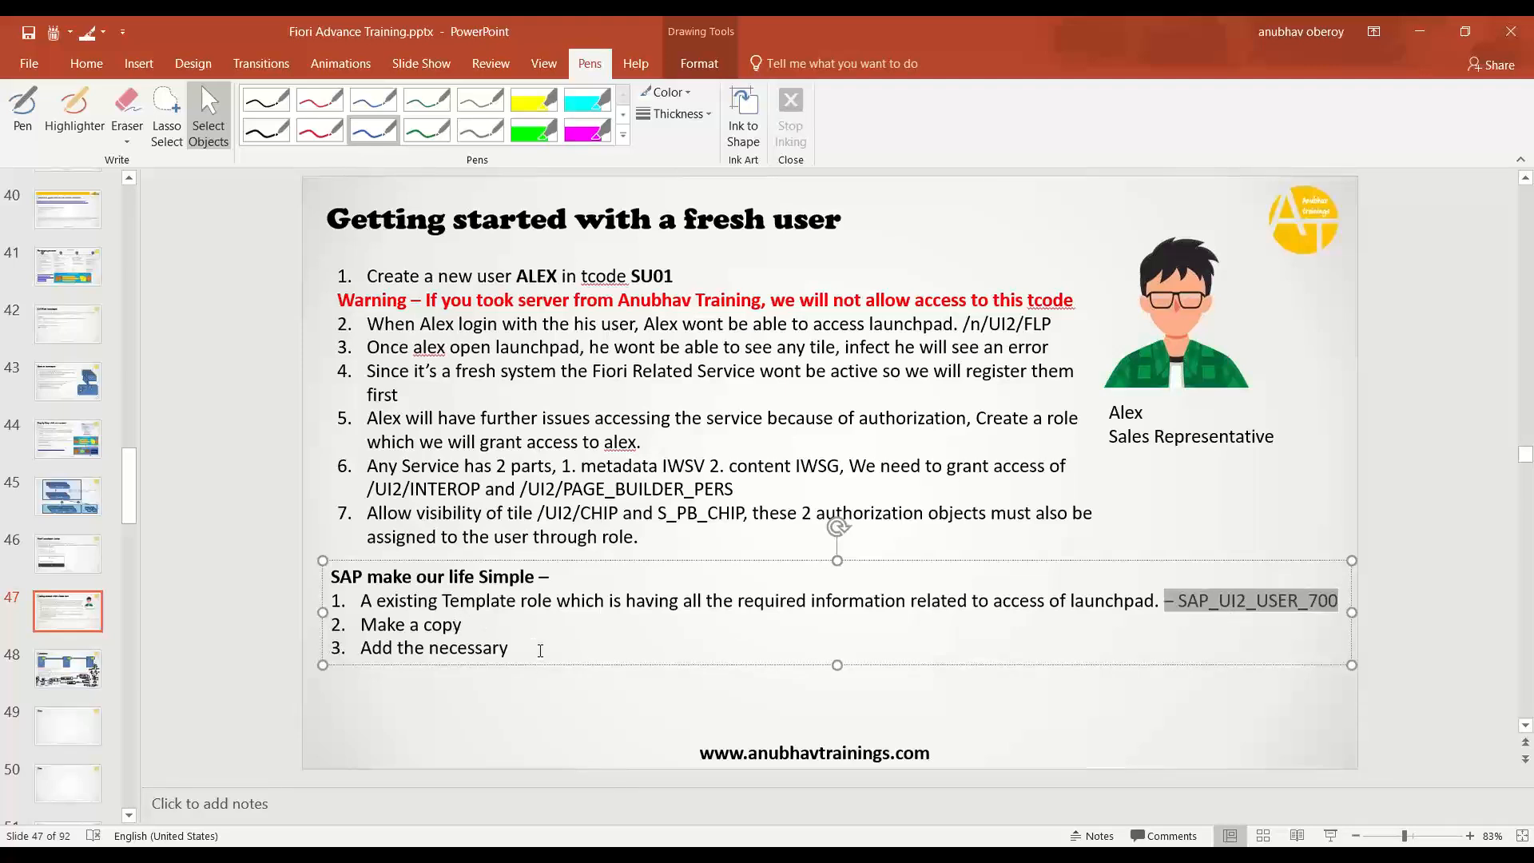
pyautogui.click(541, 649)
pyautogui.write('IW')
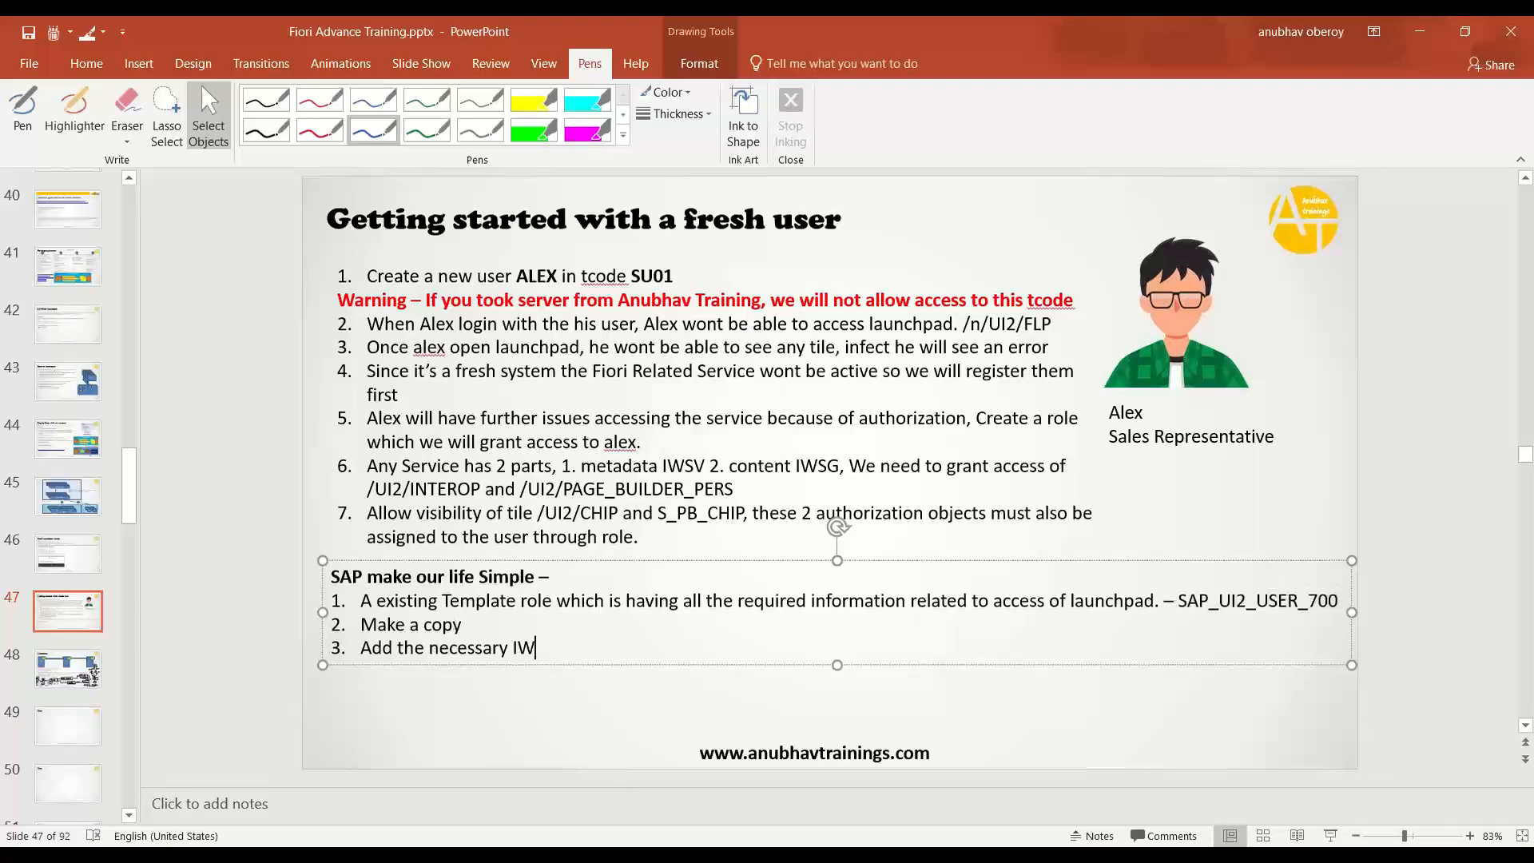
pyautogui.write('SG for i')
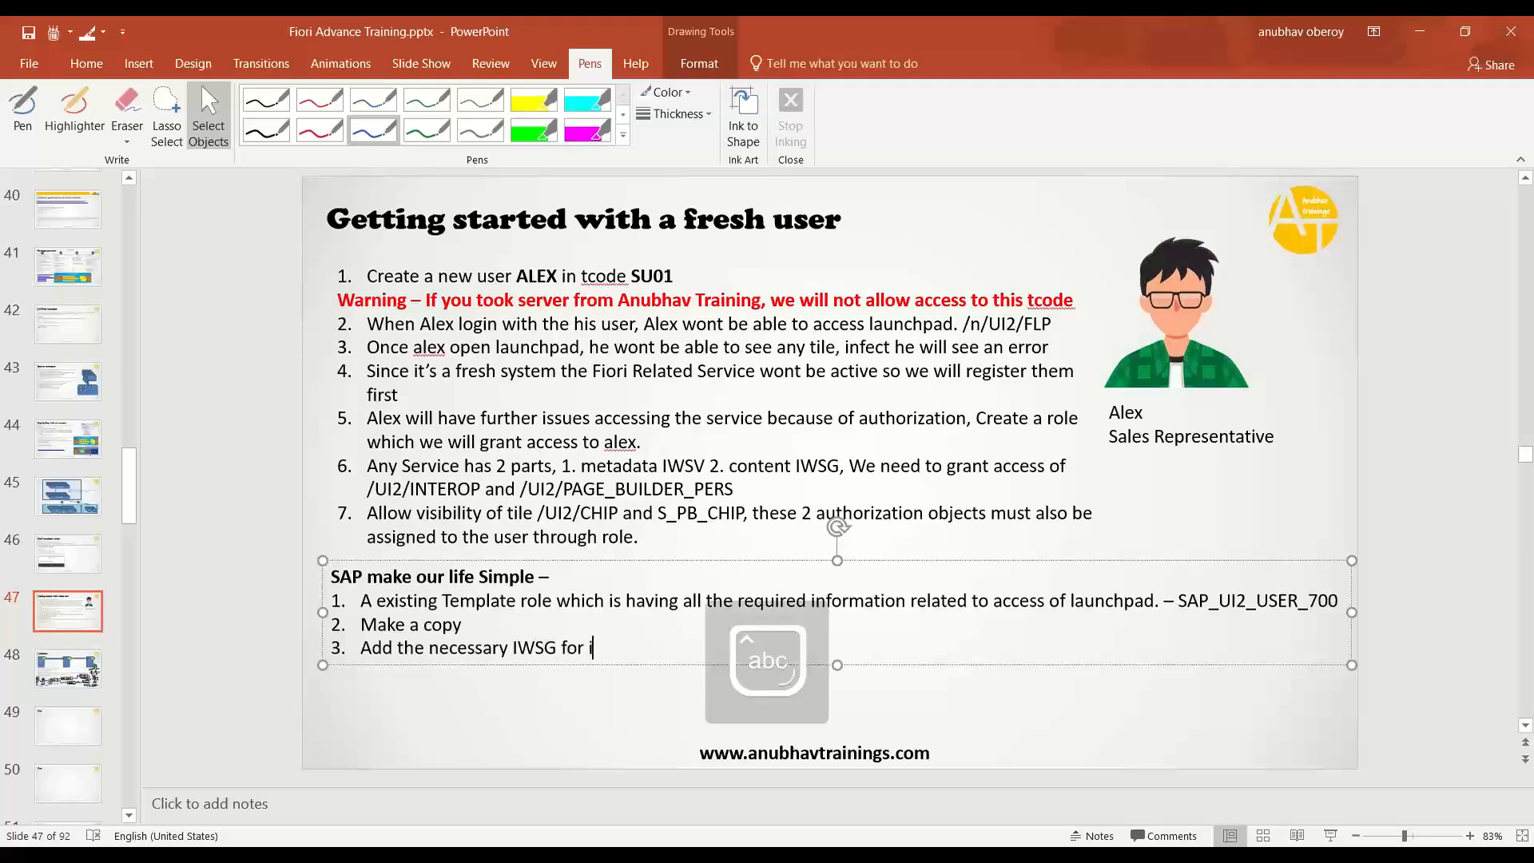
pyautogui.write('l')
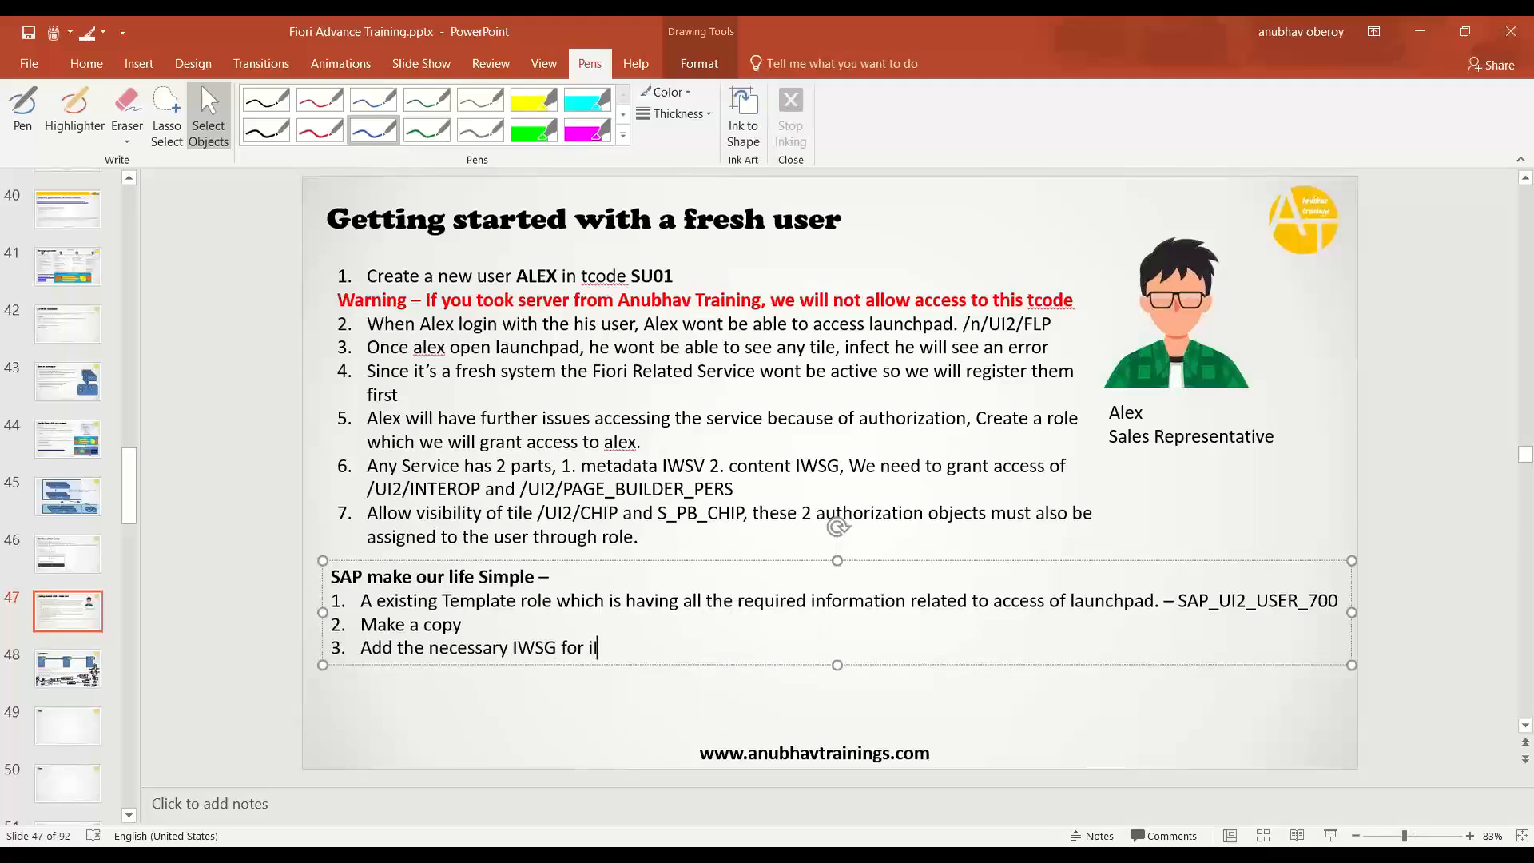
pyautogui.press('BackSpace')
pyautogui.write('INTEROP and PAGE_')
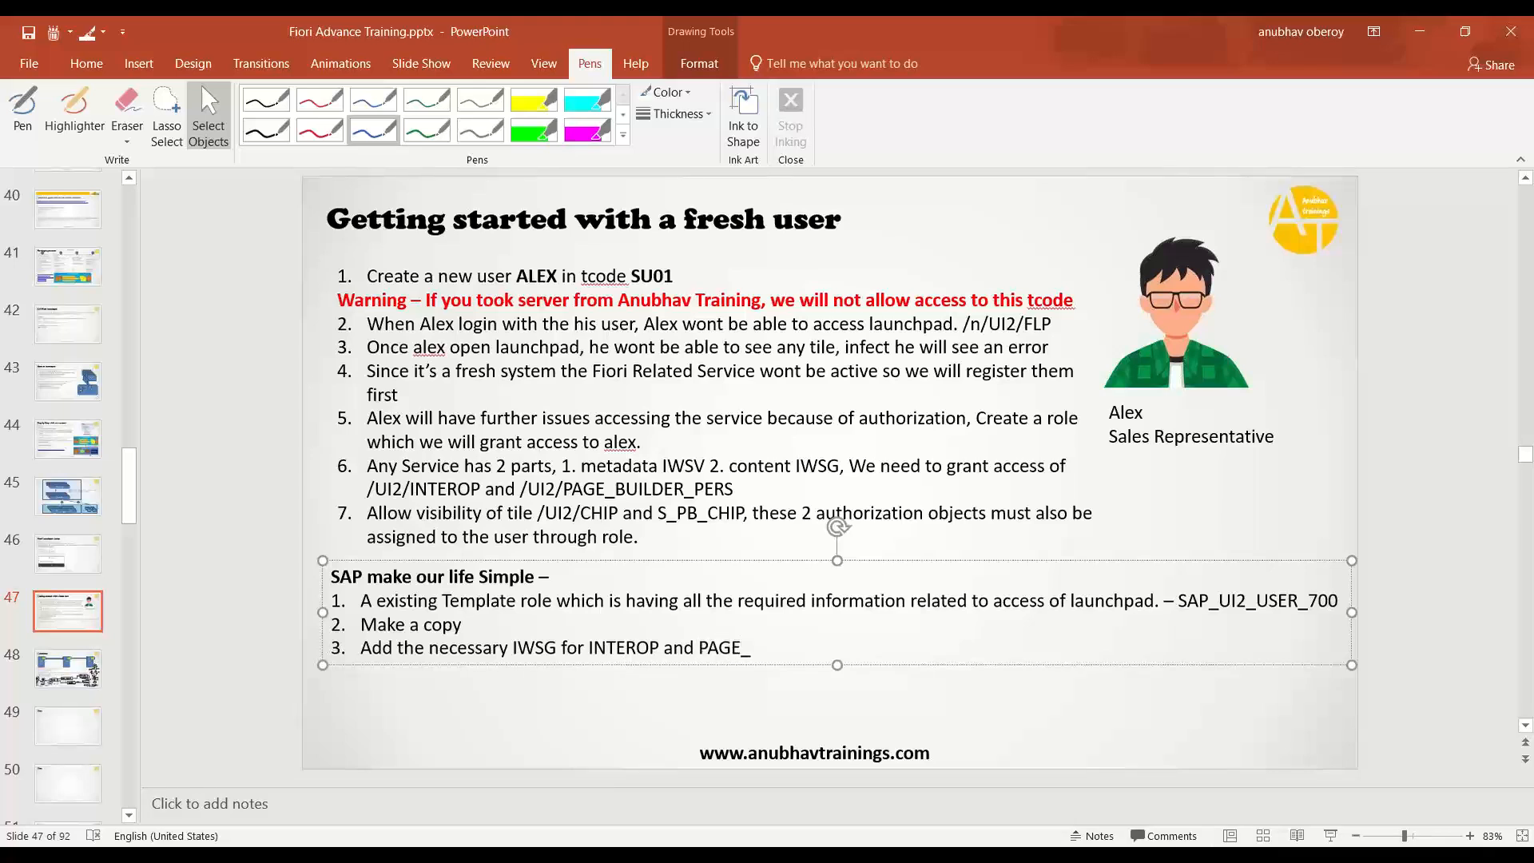
pyautogui.write('BUILDER_PERS serv')
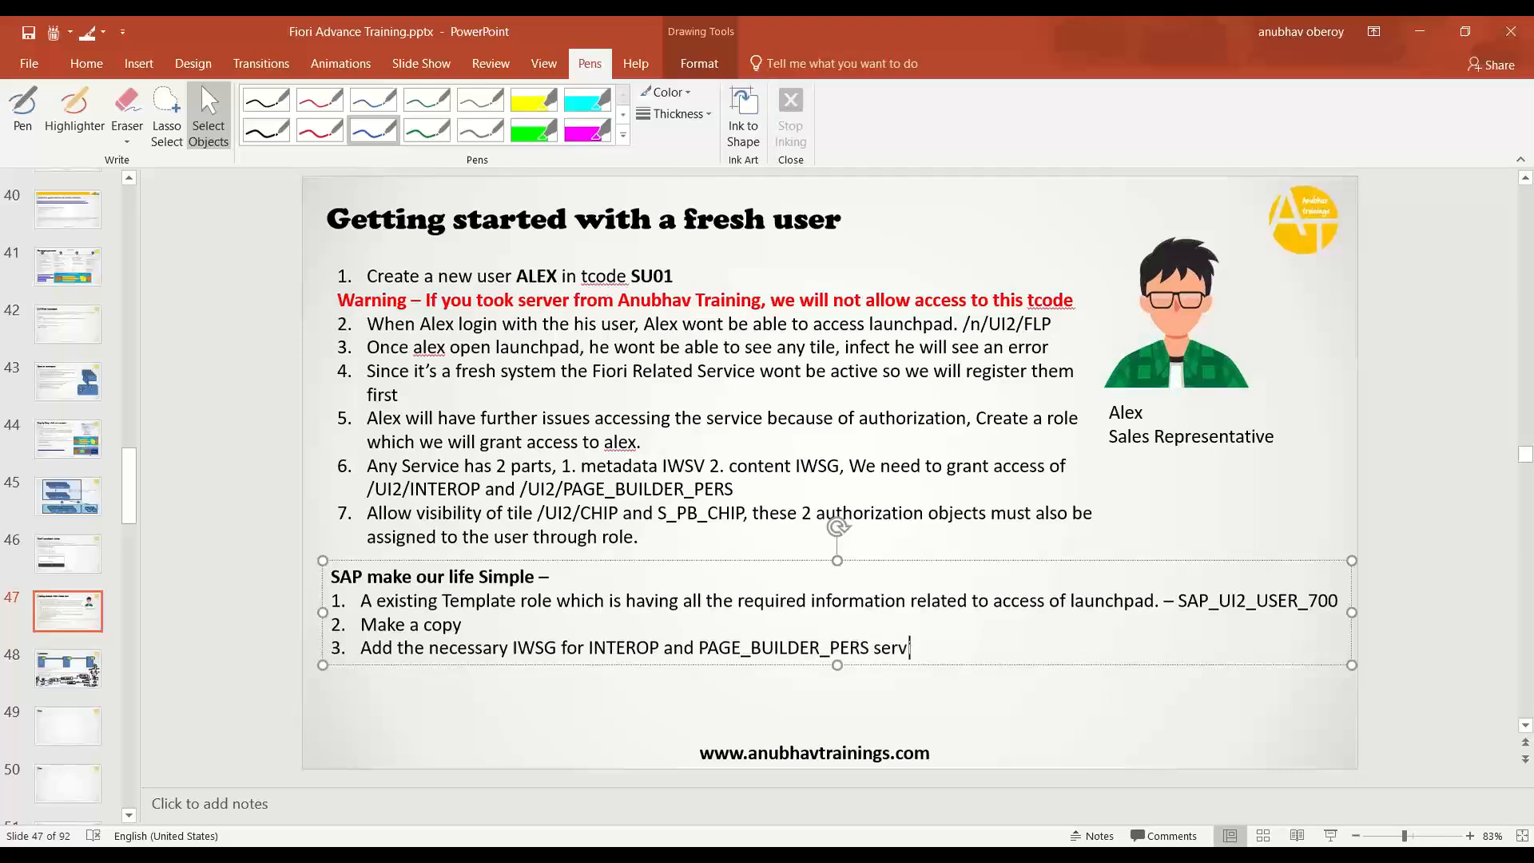
pyautogui.write('ice')
# - Add the list items 'Create profile' and the step for assigning to the user and testing with that user
pyautogui.press('Return')
pyautogui.write('Cre')
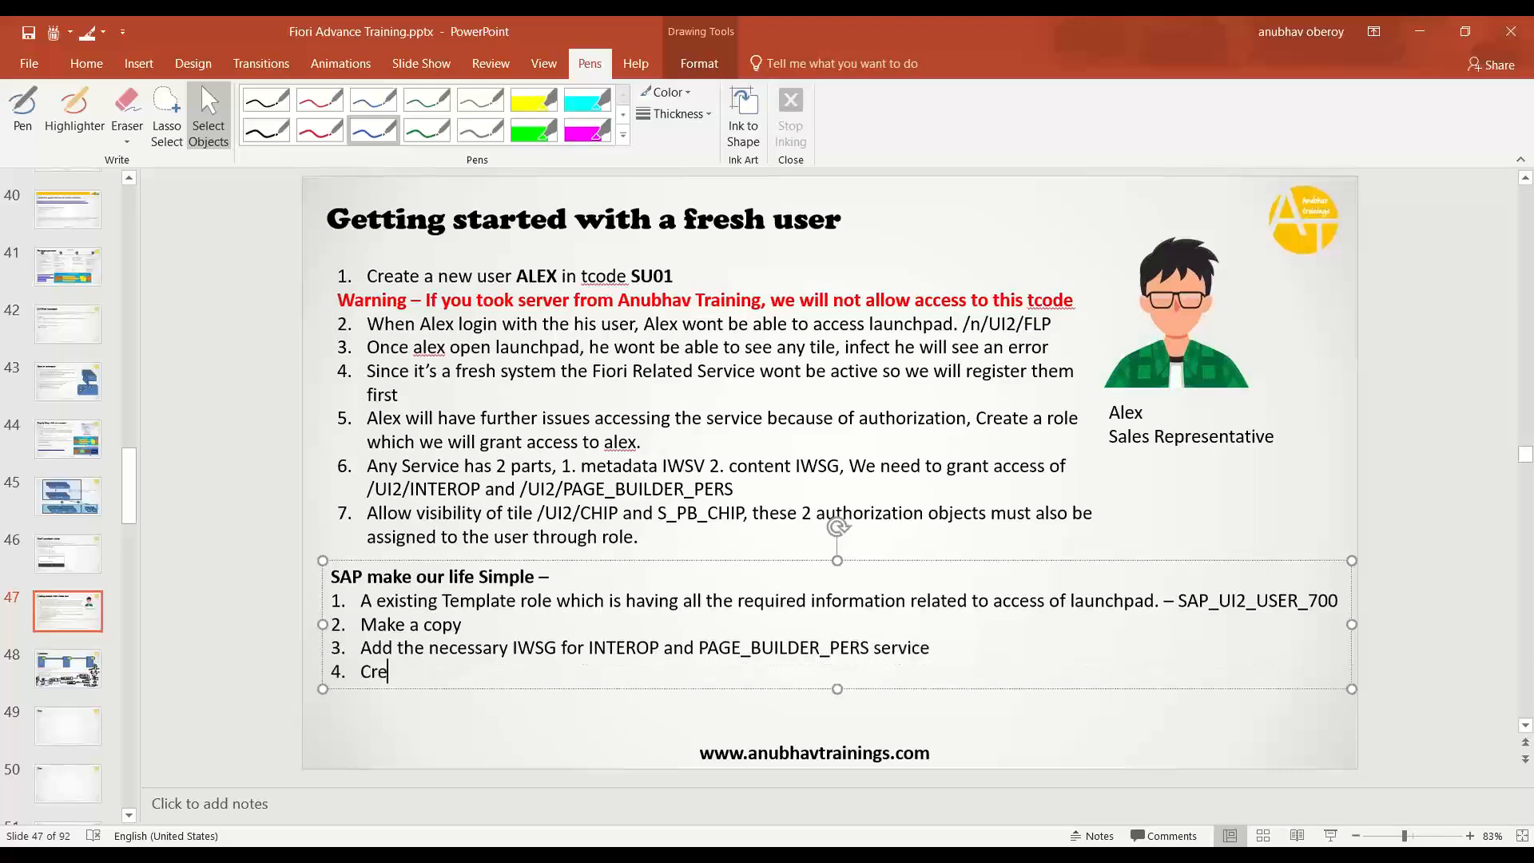
pyautogui.write('ate profile')
pyautogui.press('Return')
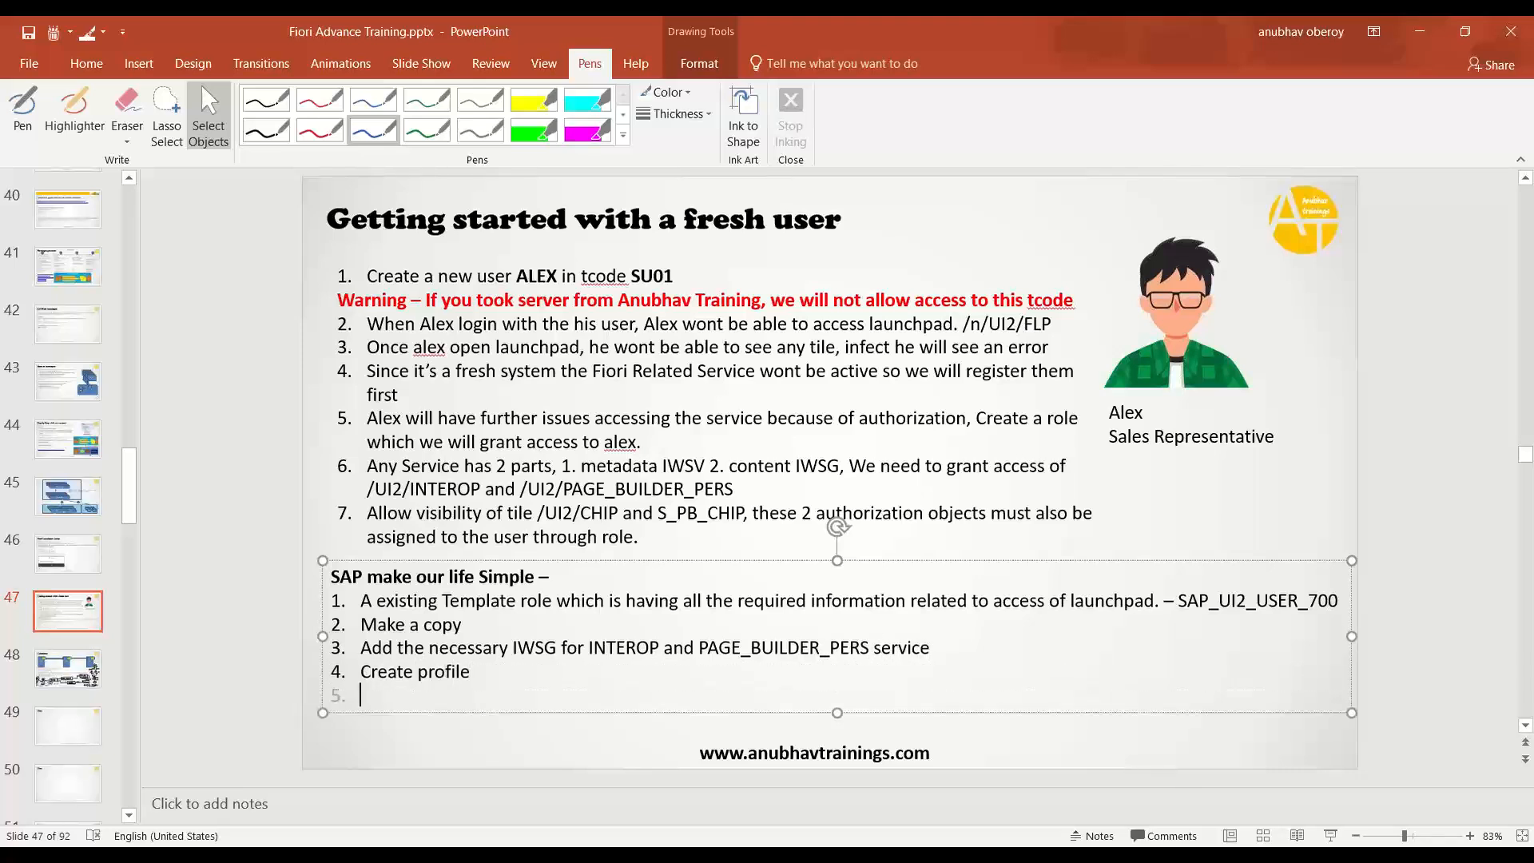
pyautogui.write('Assign to th')
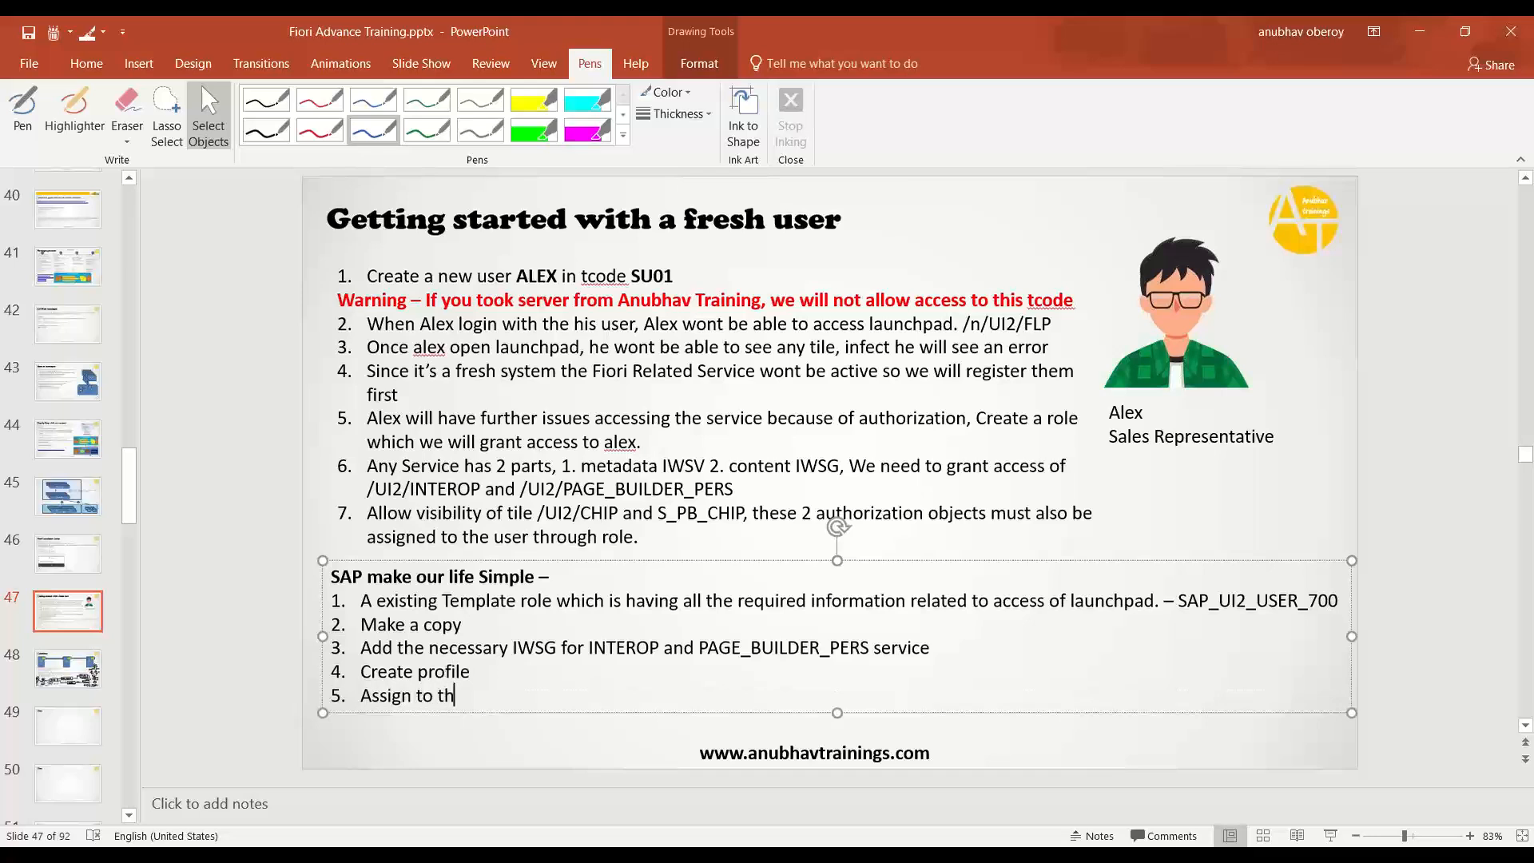
pyautogui.write('e user and')
pyautogui.write('test usi')
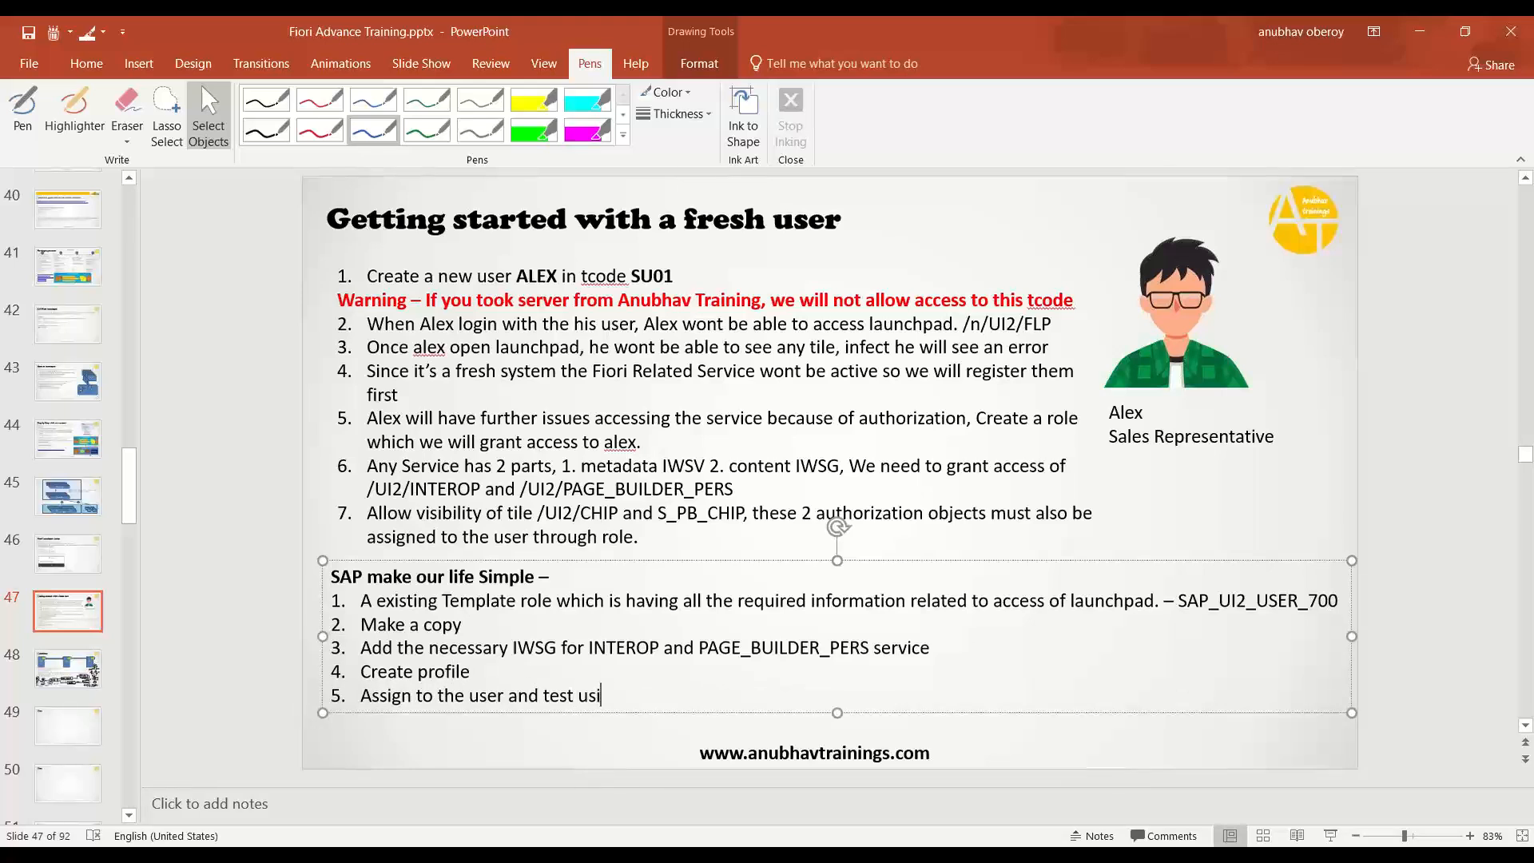
pyautogui.write('ng that user')
pyautogui.click(505, 736)
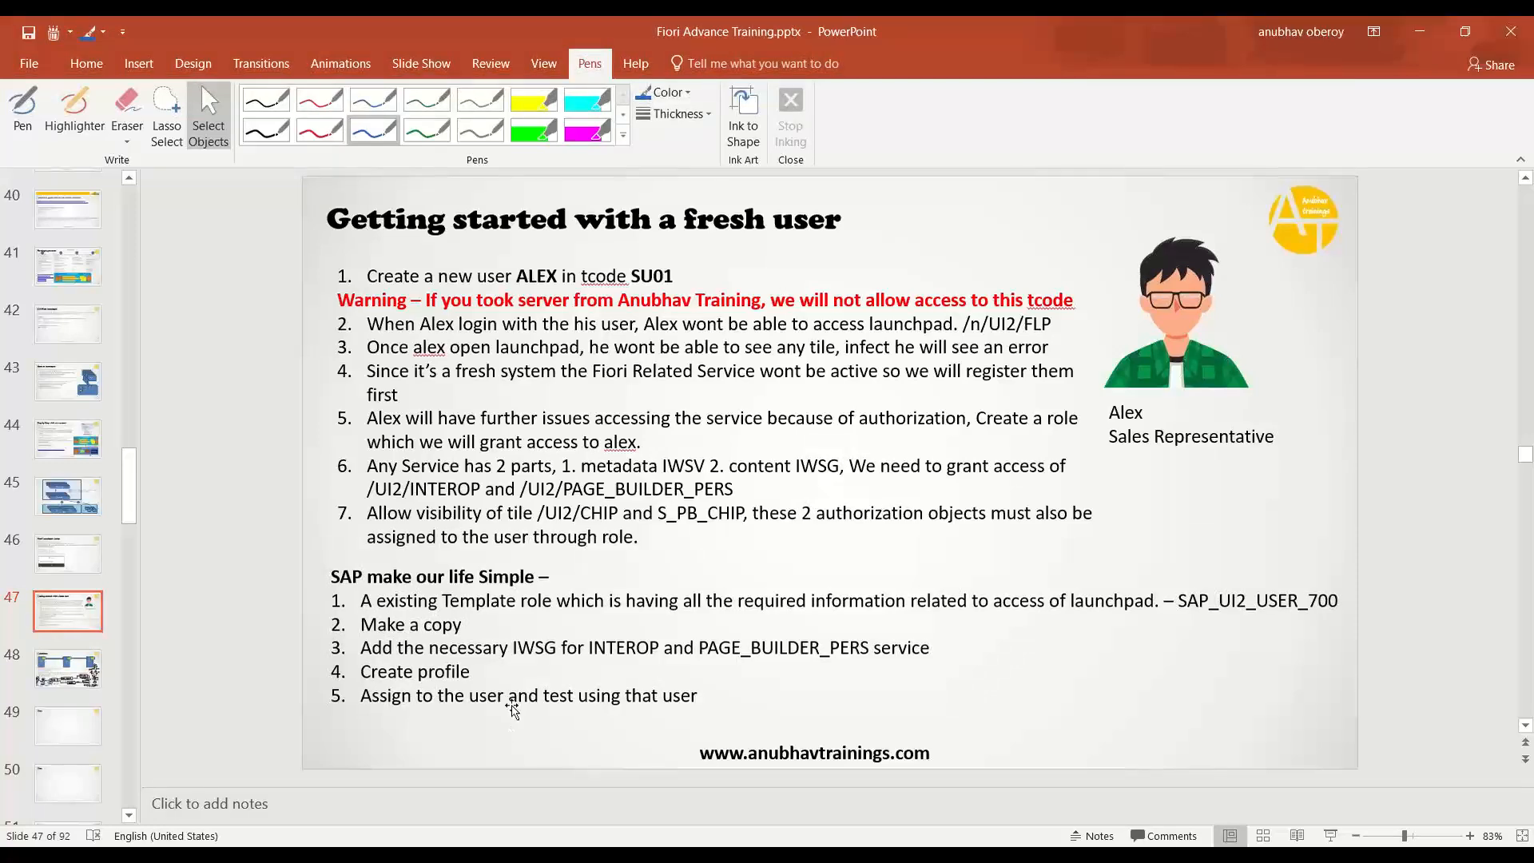
pyautogui.click(376, 855)
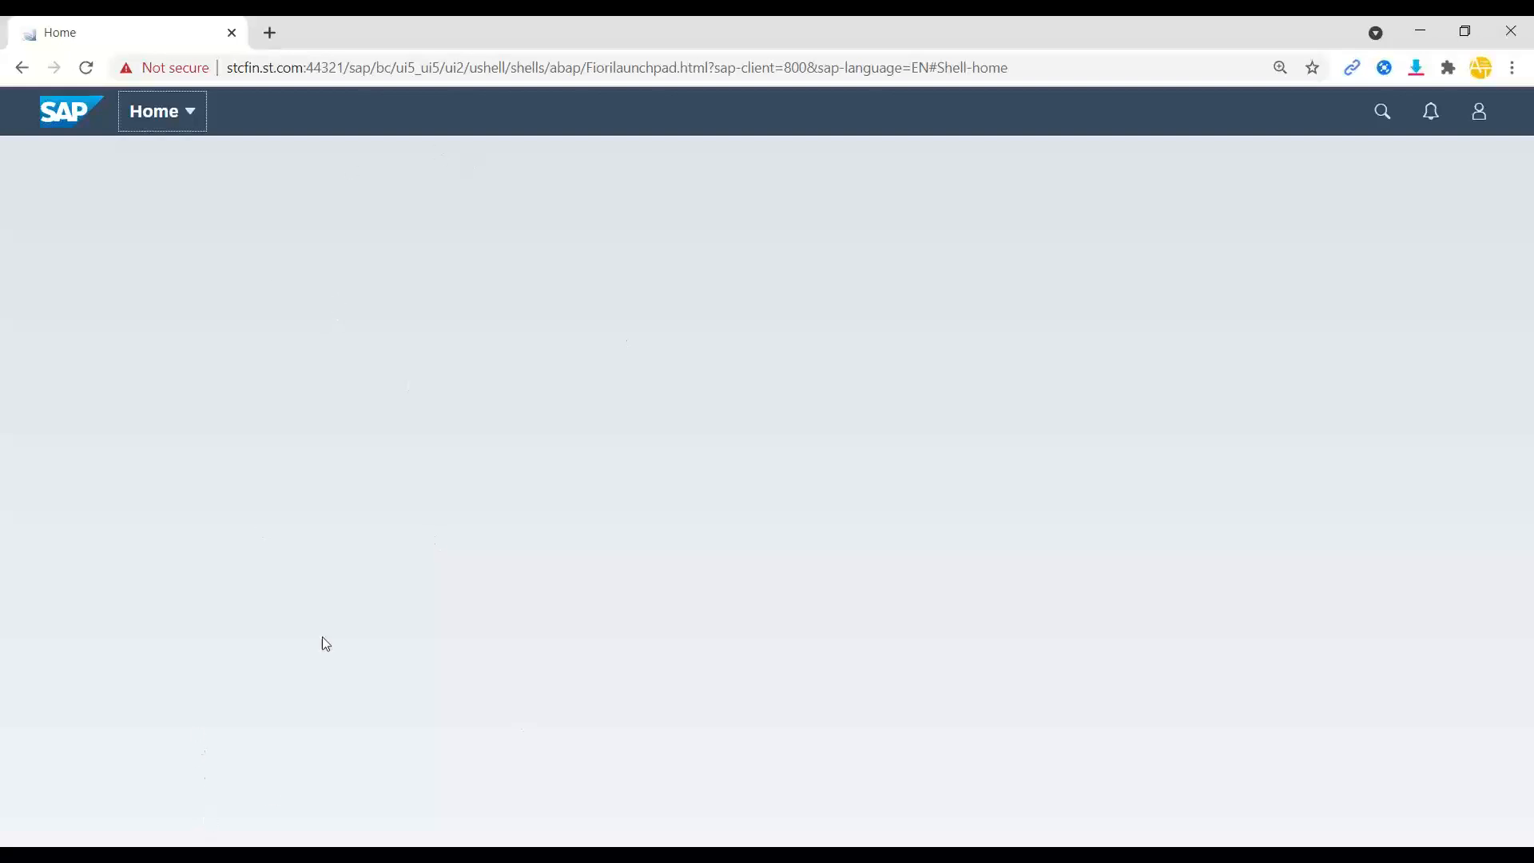
# - In the incognito launchpad, check the signed-in user's account under Settings, then cancel
pyautogui.click(320, 855)
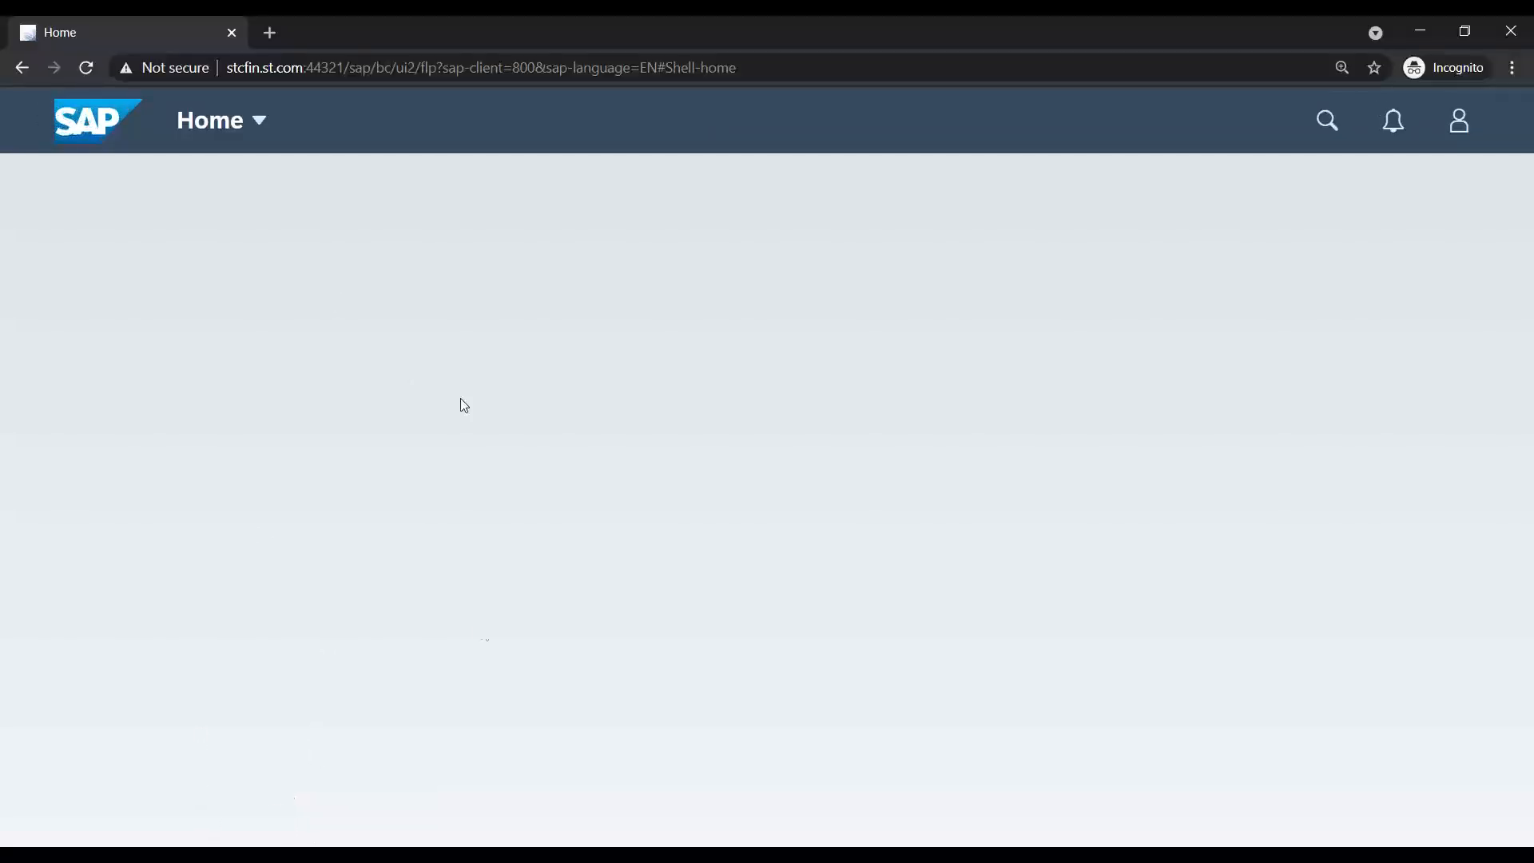
pyautogui.click(626, 68)
pyautogui.click(1467, 130)
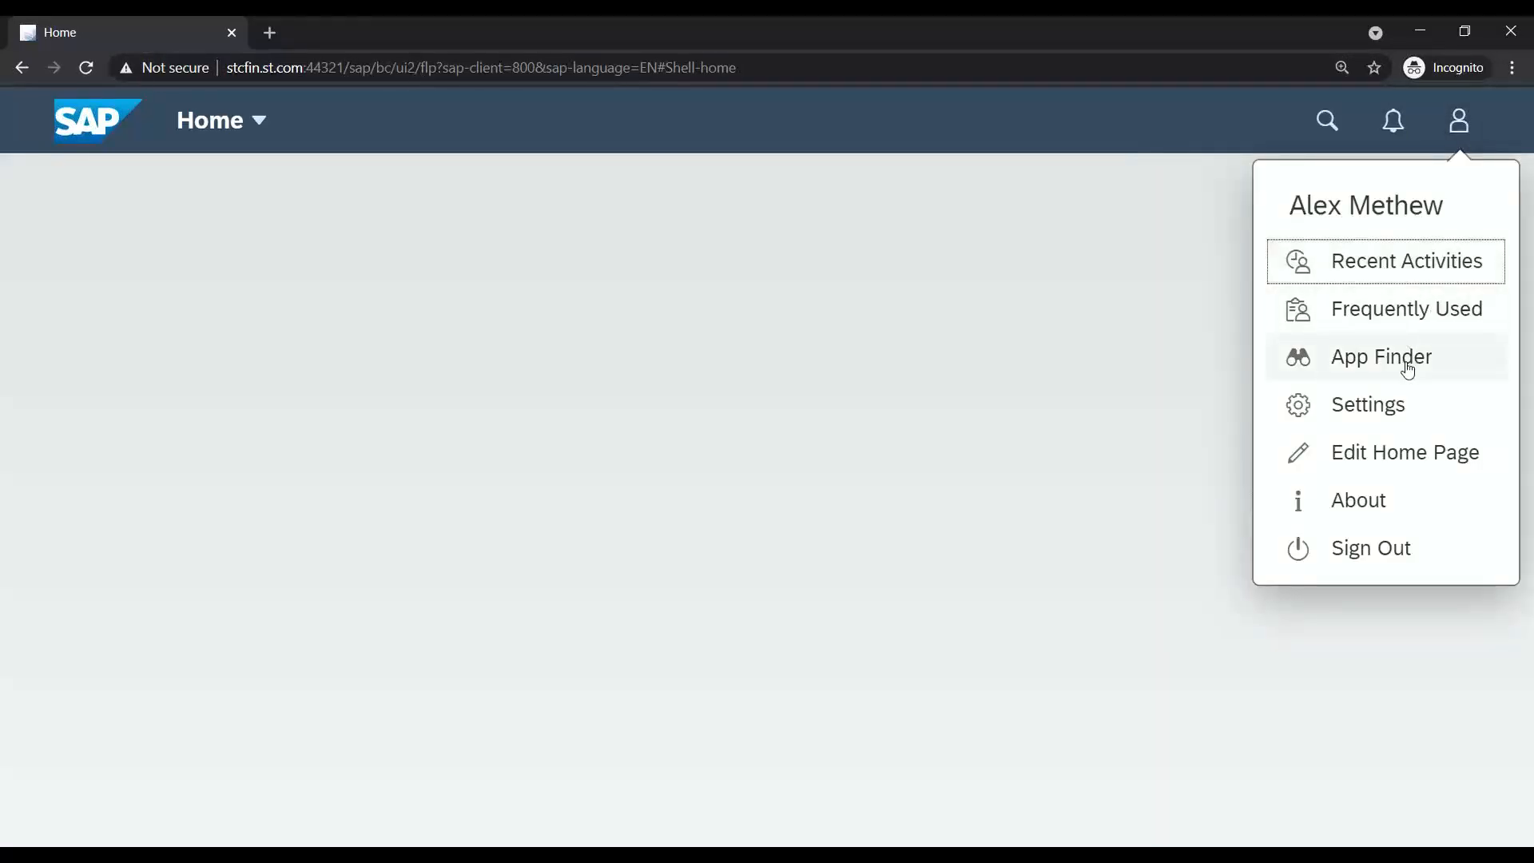
pyautogui.click(1397, 407)
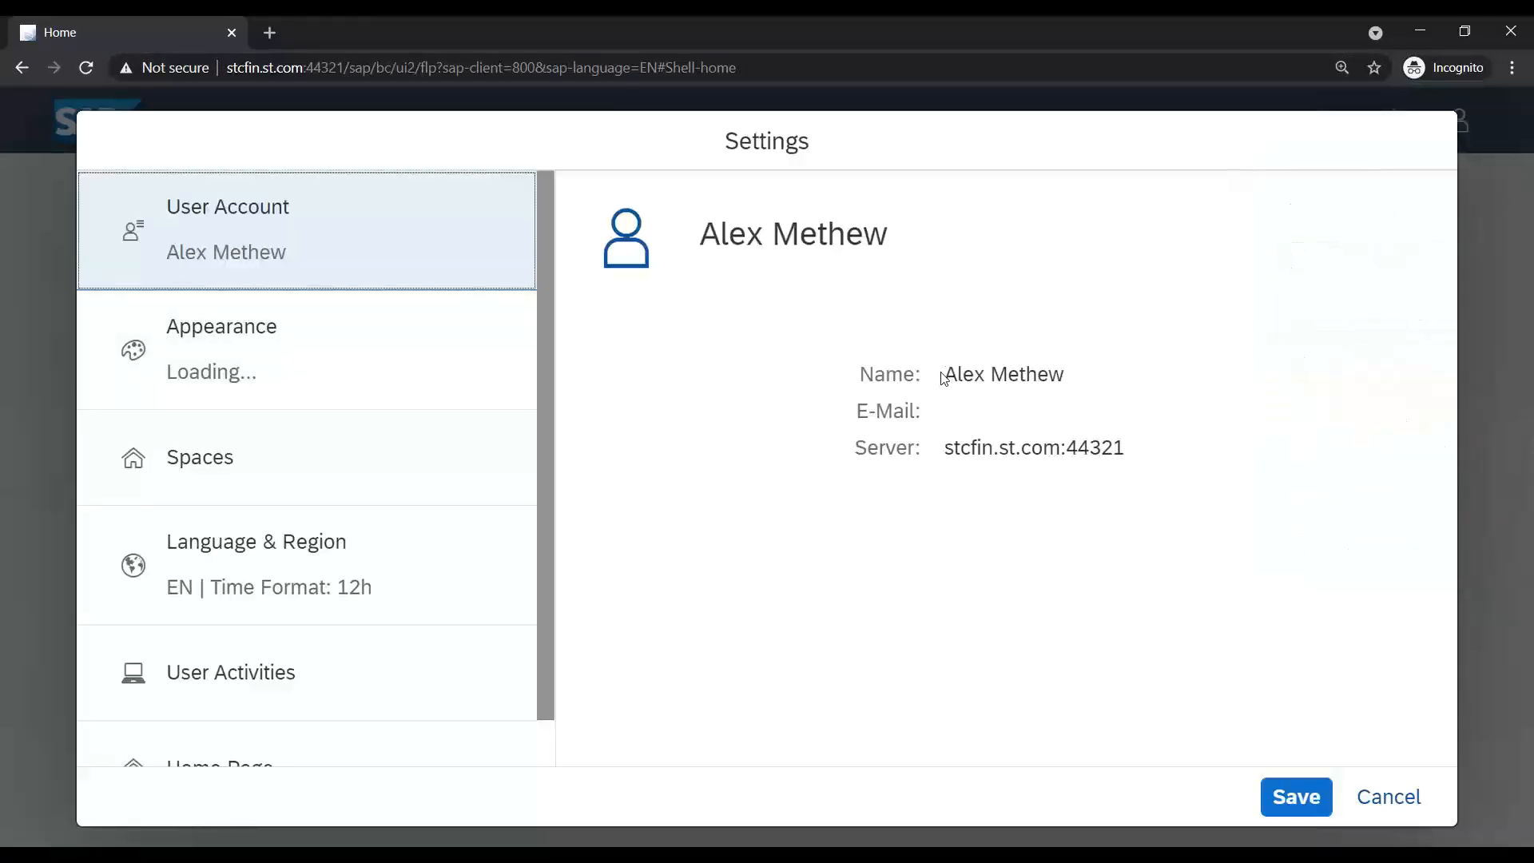
pyautogui.moveTo(943, 375); pyautogui.dragTo(1068, 375)
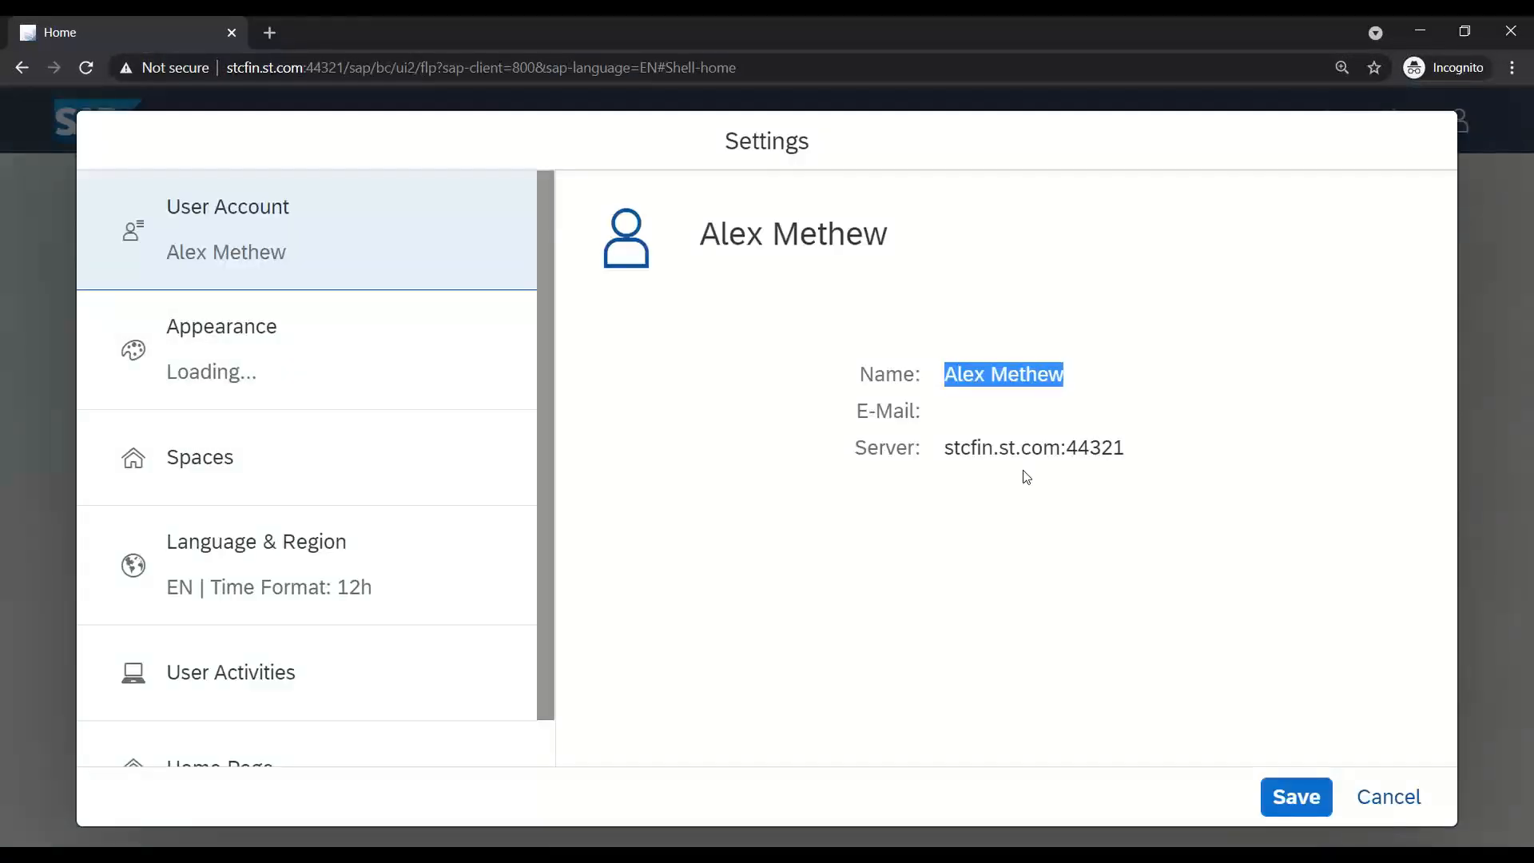
pyautogui.click(1387, 796)
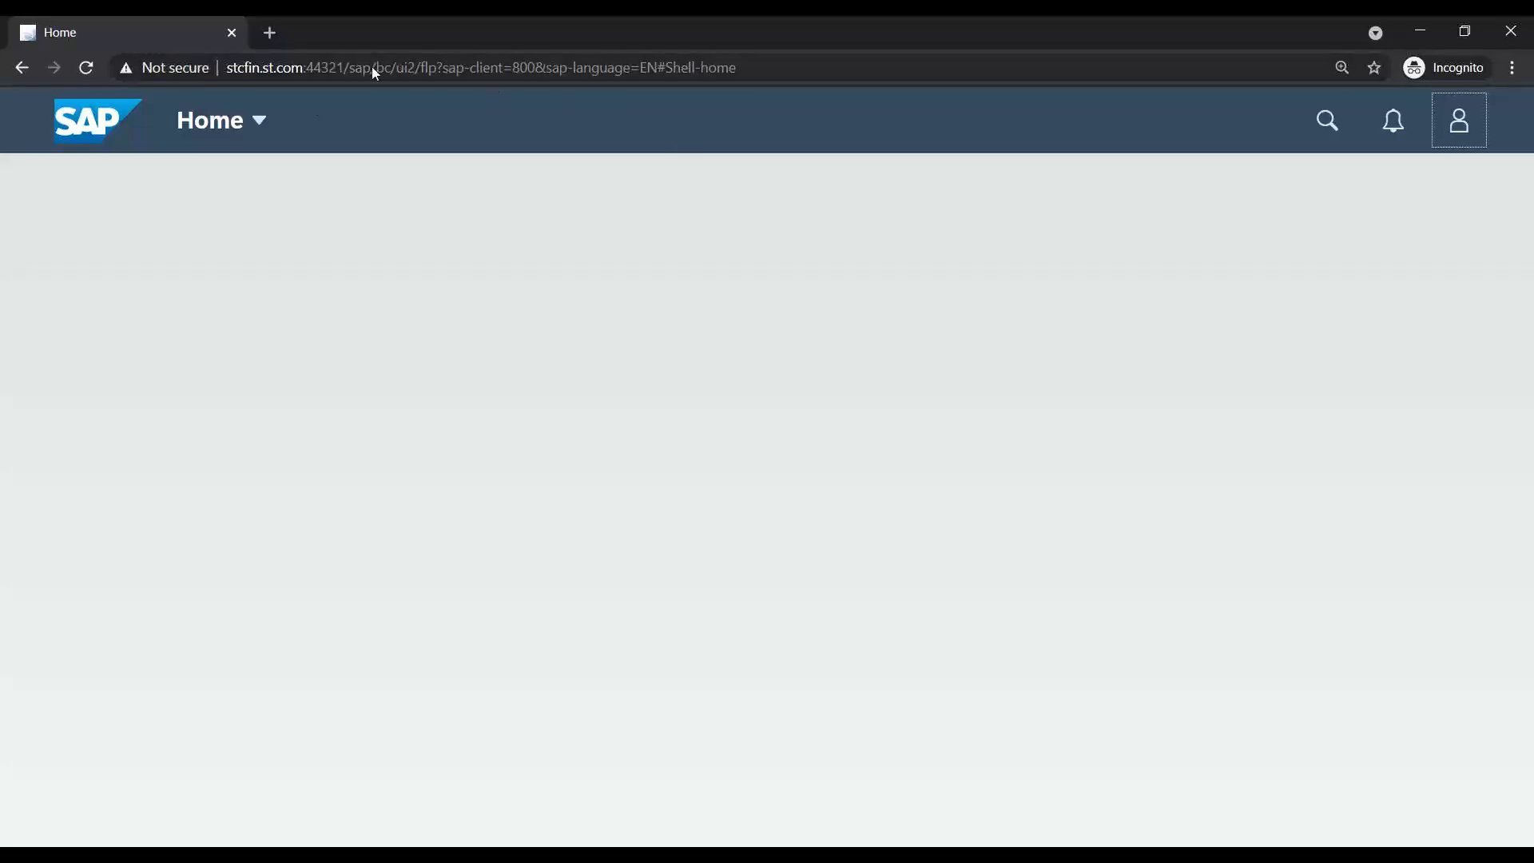
# - Leave the empty launchpad home page and return to the slide 47 presentation
pyautogui.moveTo(776, 71); pyautogui.dragTo(226, 68)
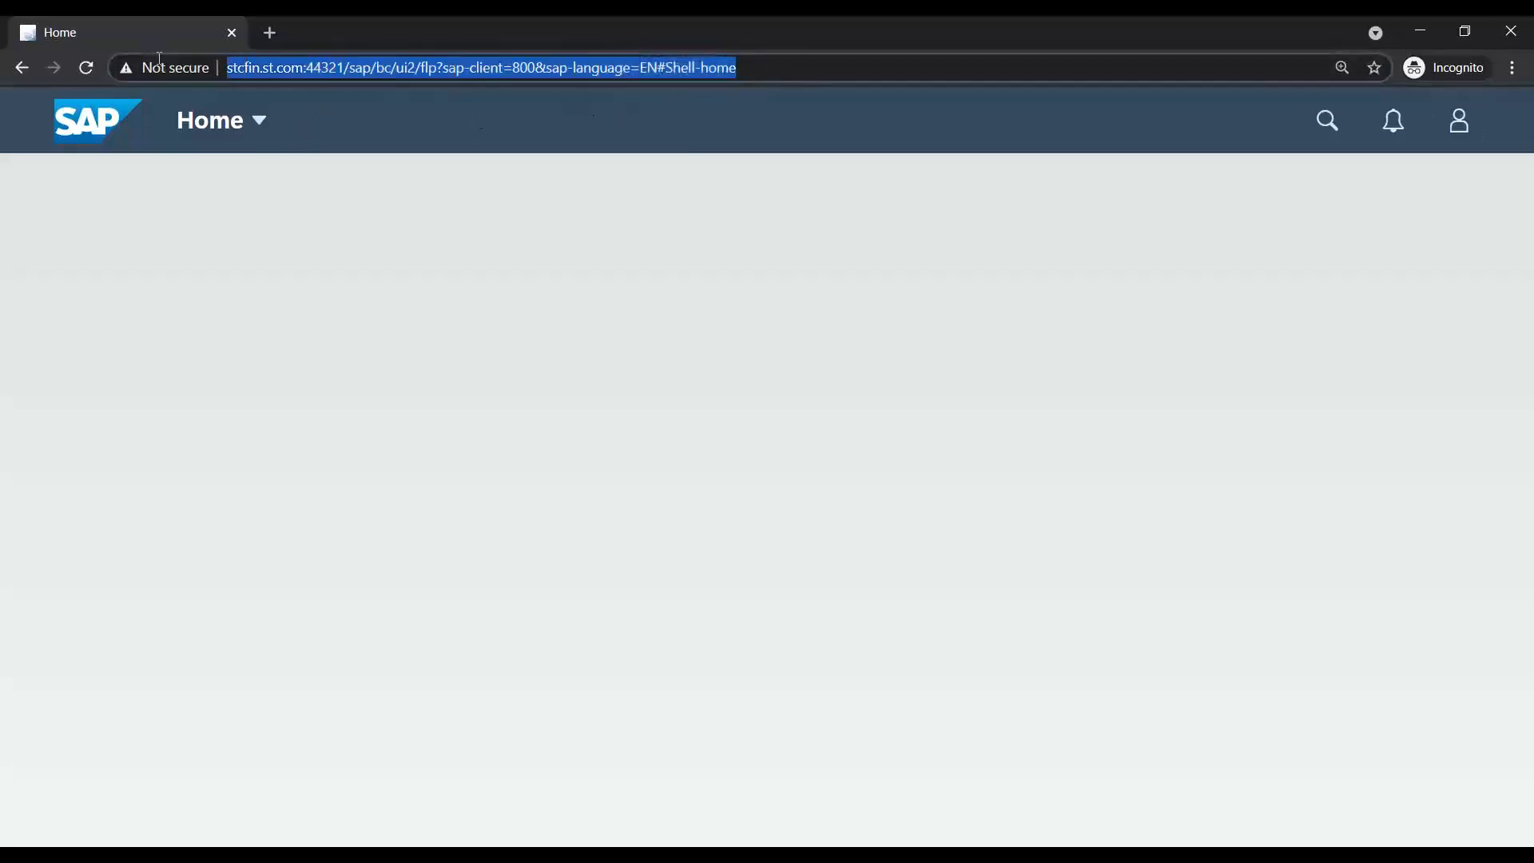
pyautogui.click(554, 493)
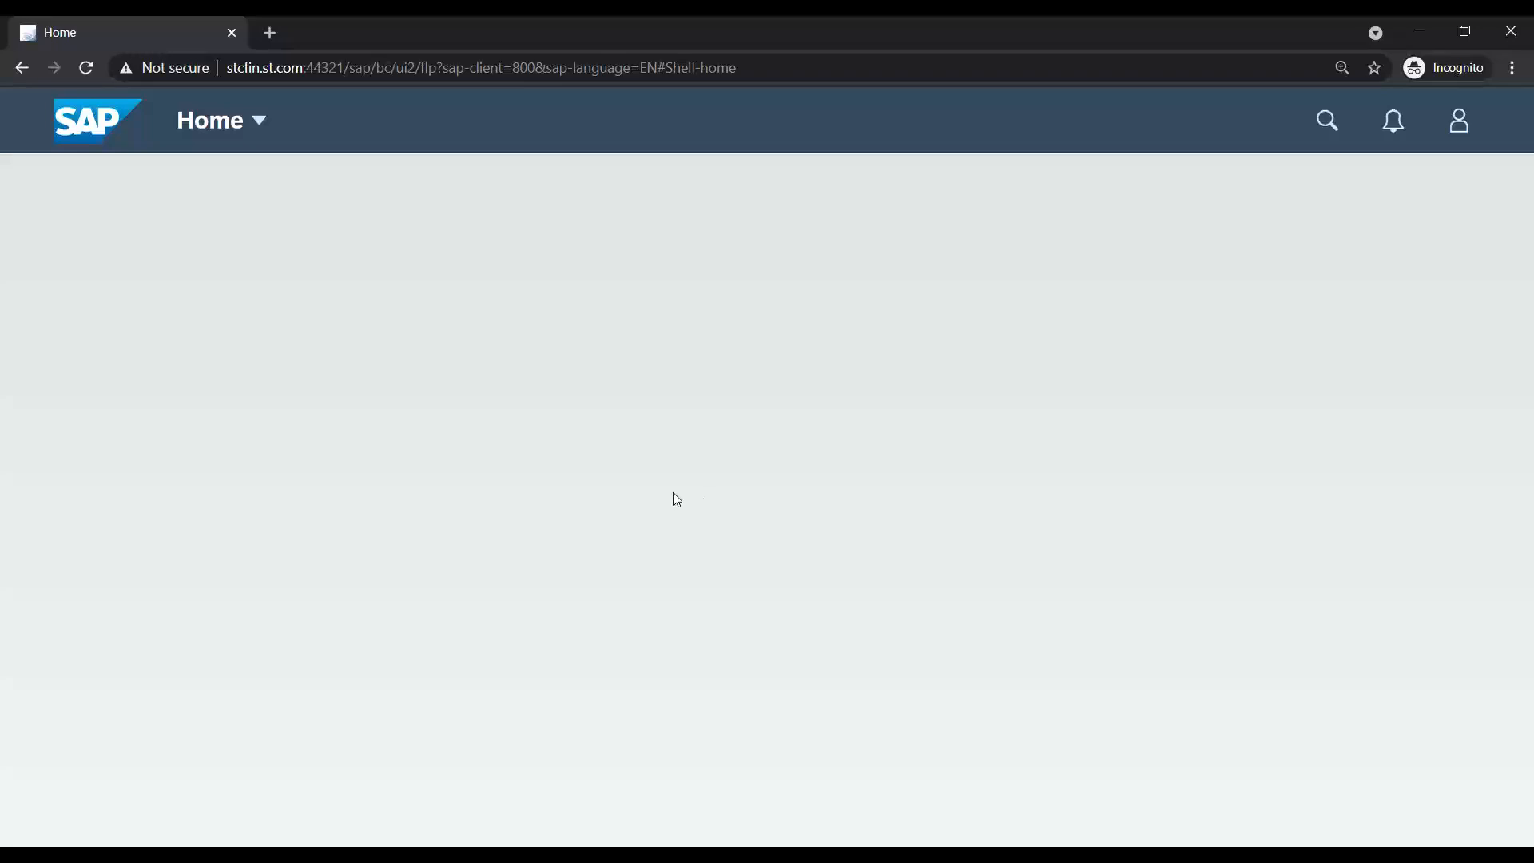
pyautogui.click(562, 855)
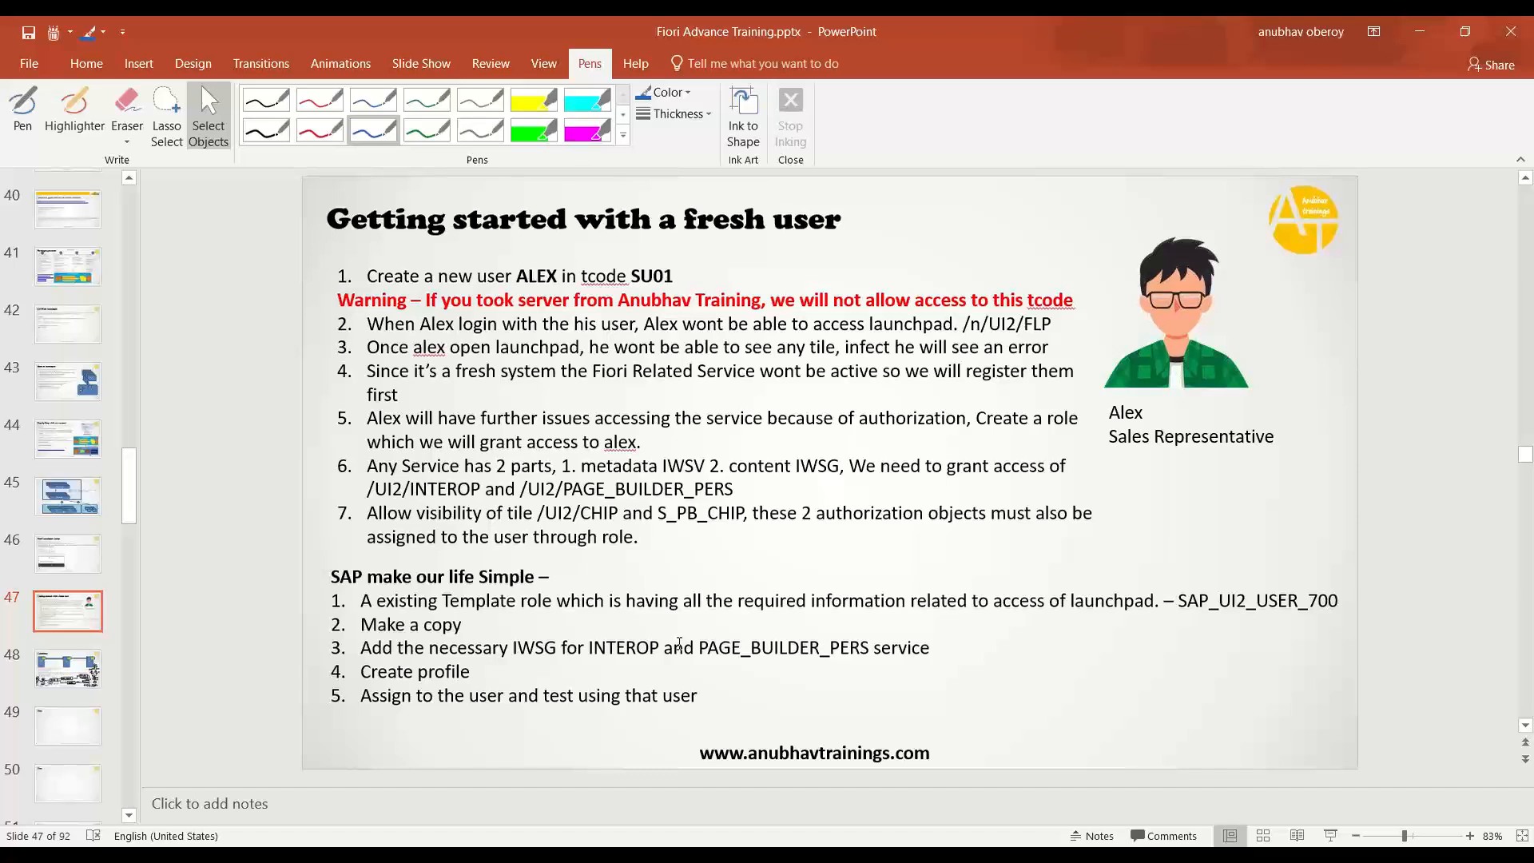
# - Append '- Business User' to the slide 47 title 'Getting started with a fresh user'
pyautogui.doubleClick(795, 220)
pyautogui.click(843, 220)
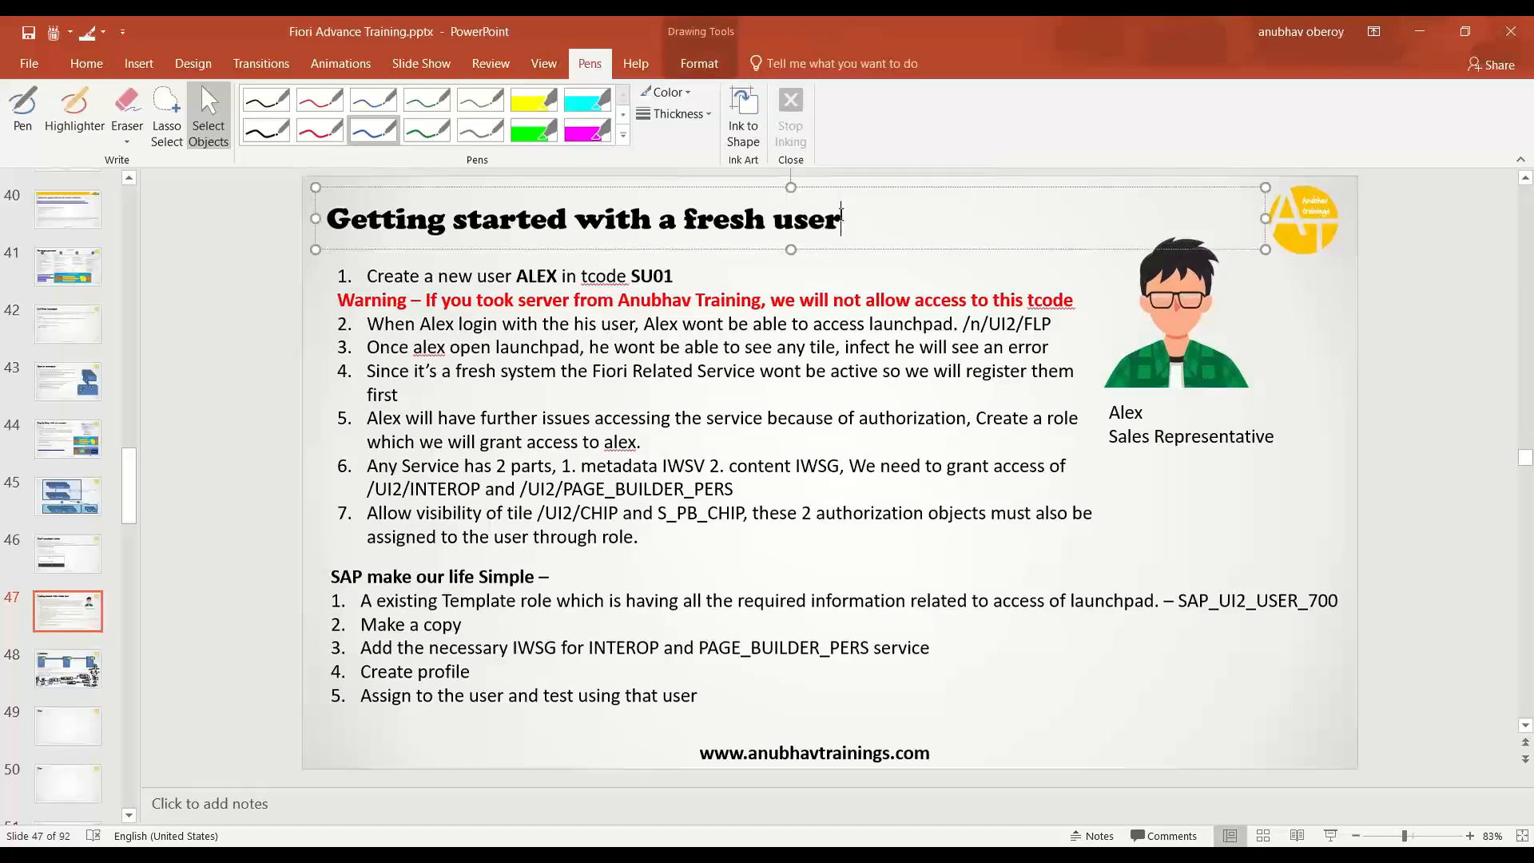
pyautogui.write('- Busi')
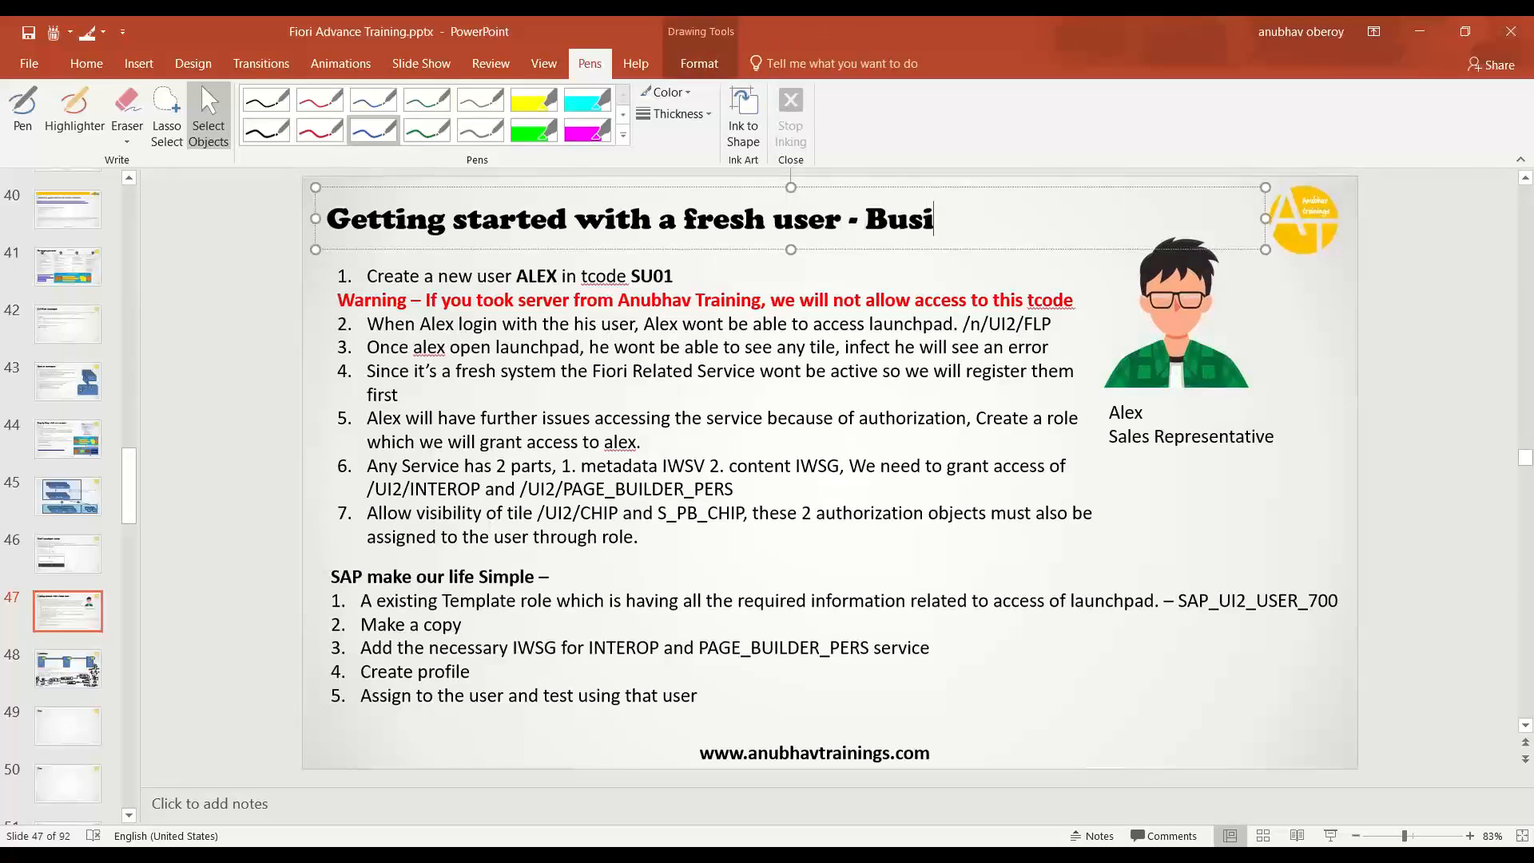
pyautogui.write('ness User')
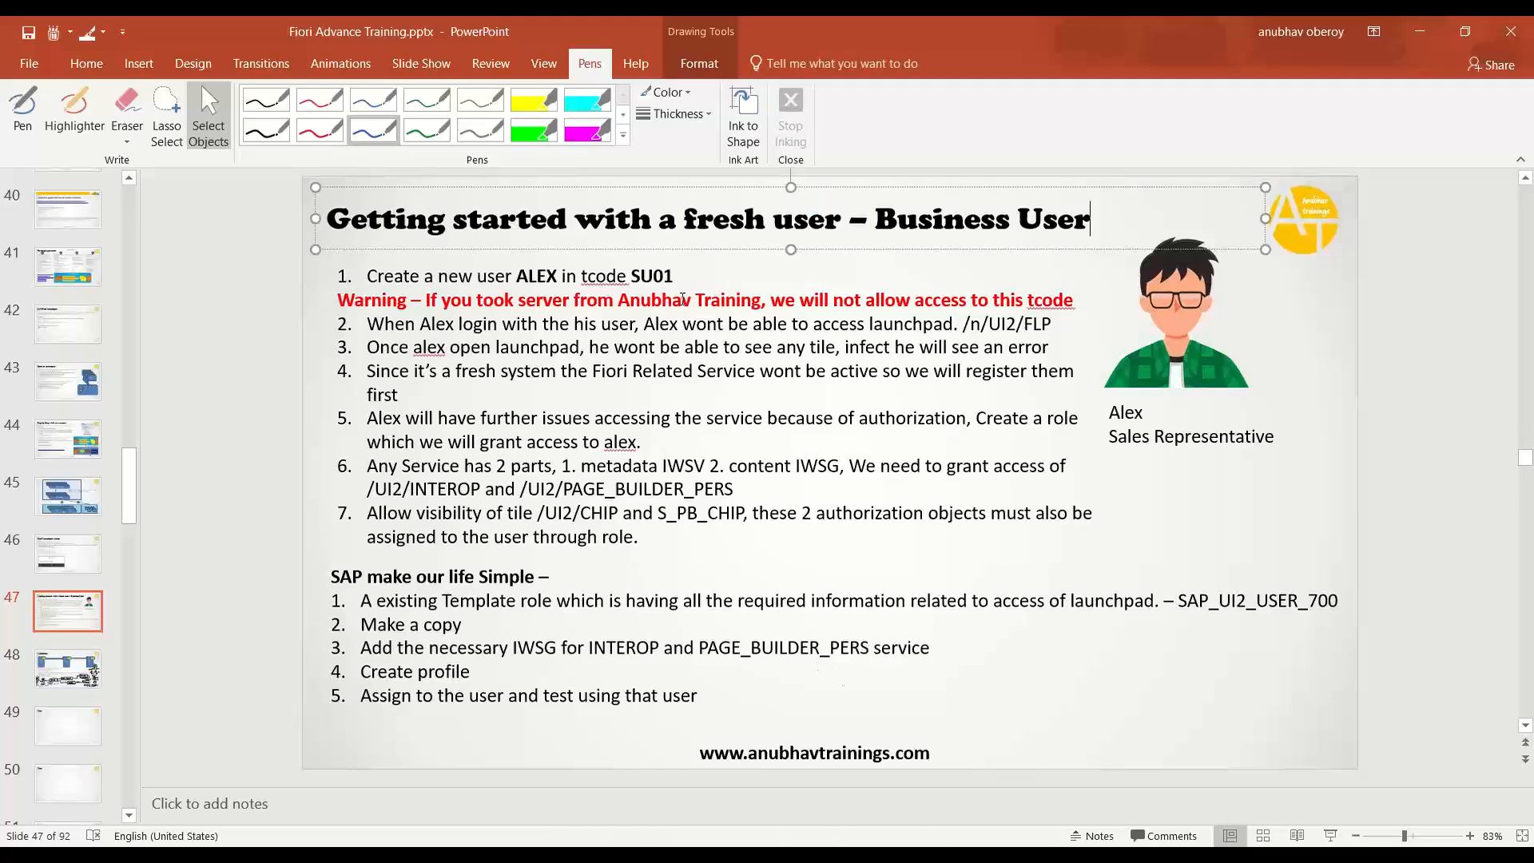
pyautogui.click(461, 765)
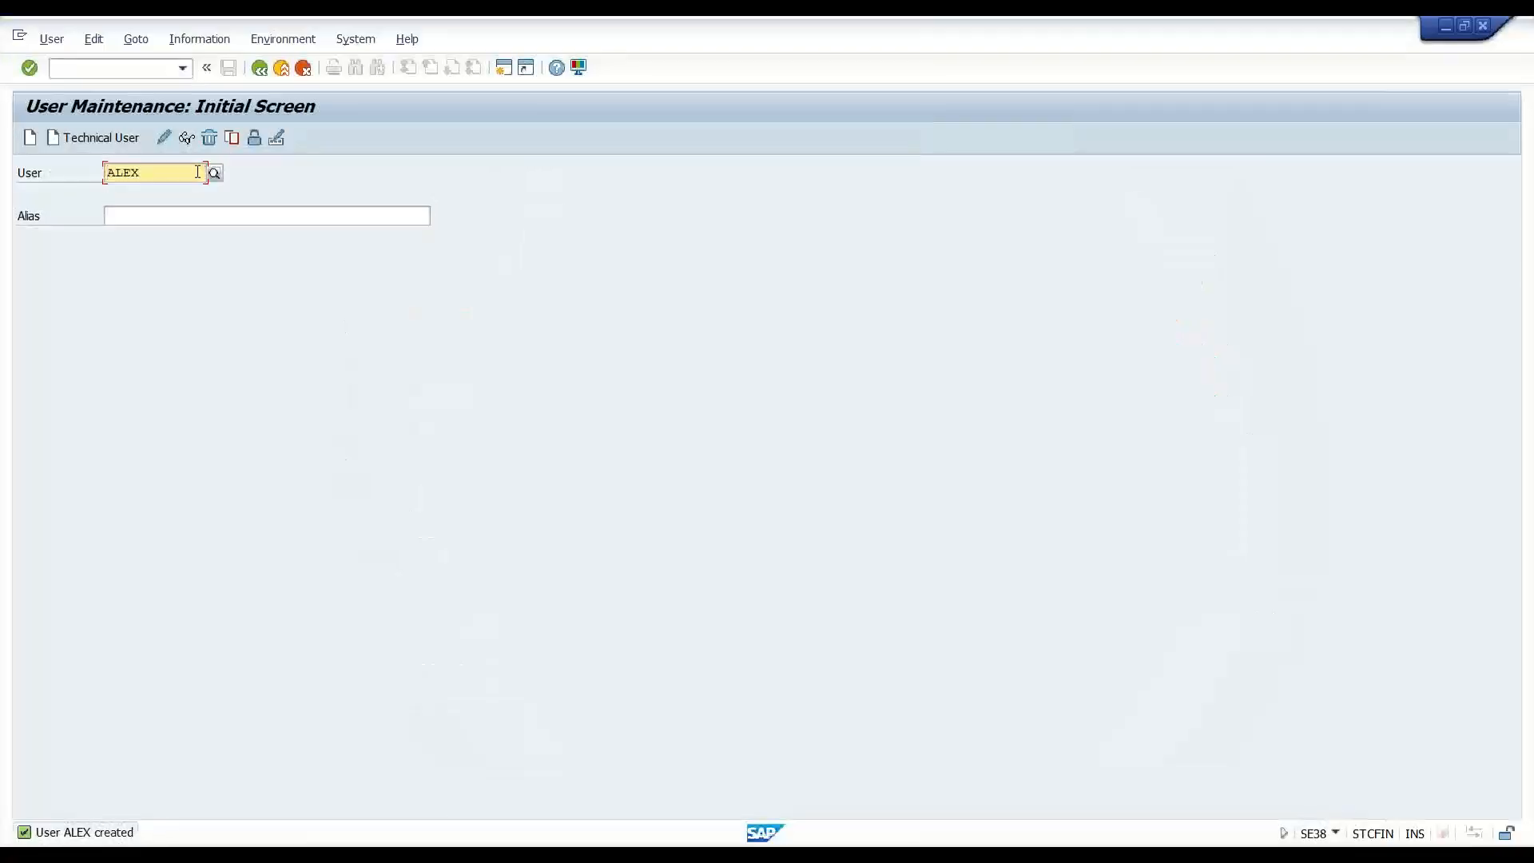
# - Switch from SU01 User Maintenance back to the PowerPoint slides
pyautogui.hotkey('alt', 'Tab')
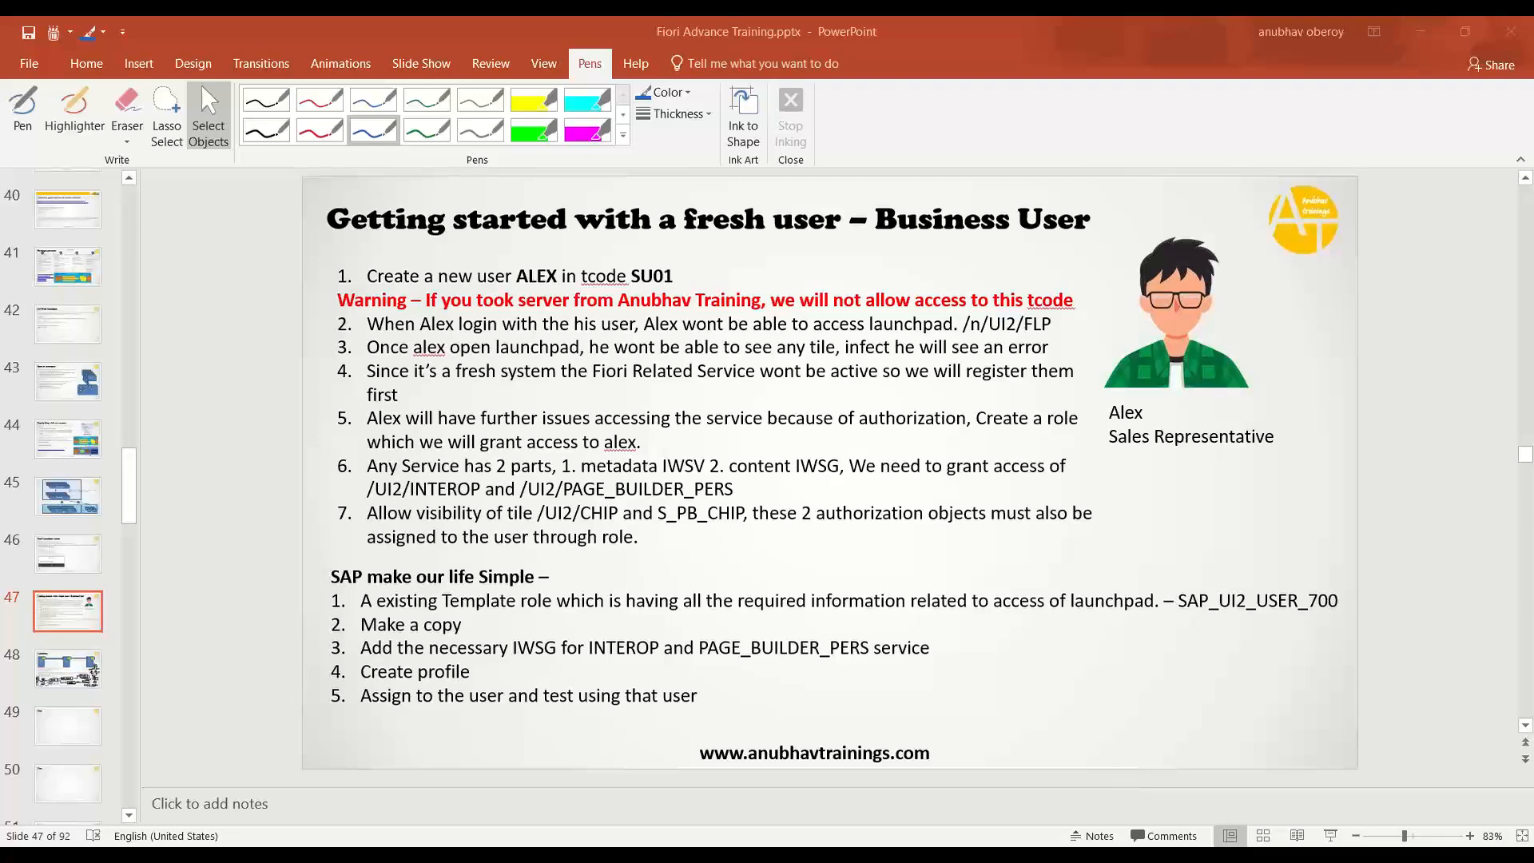
# - Back in PFCG, pick ZXX_ROLE_BUPA_US from the role field history and display it
pyautogui.hotkey('alt', 'Tab')
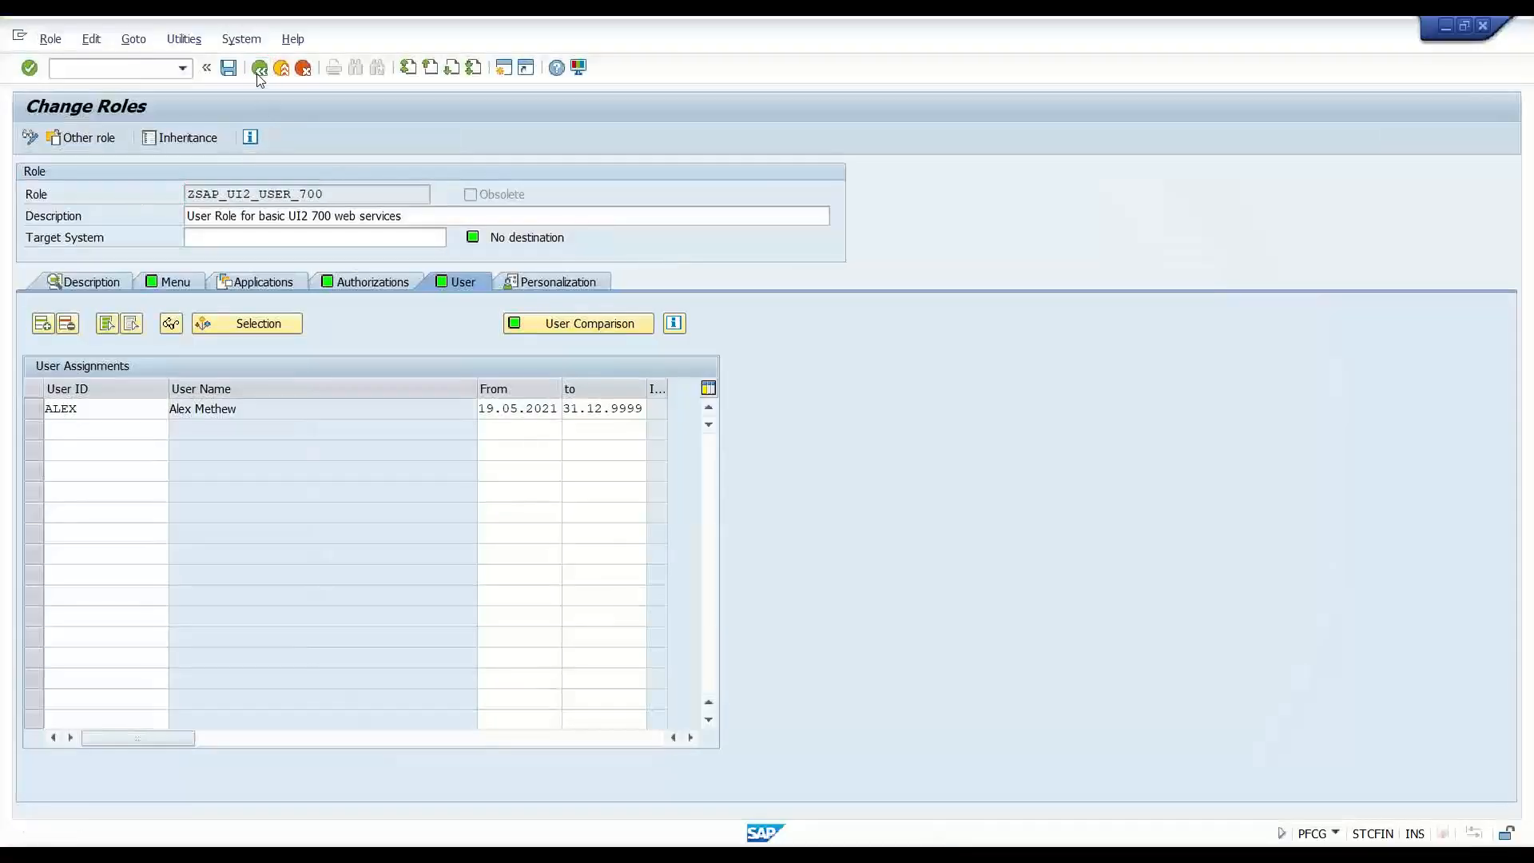
pyautogui.click(259, 68)
pyautogui.press('BackSpace')
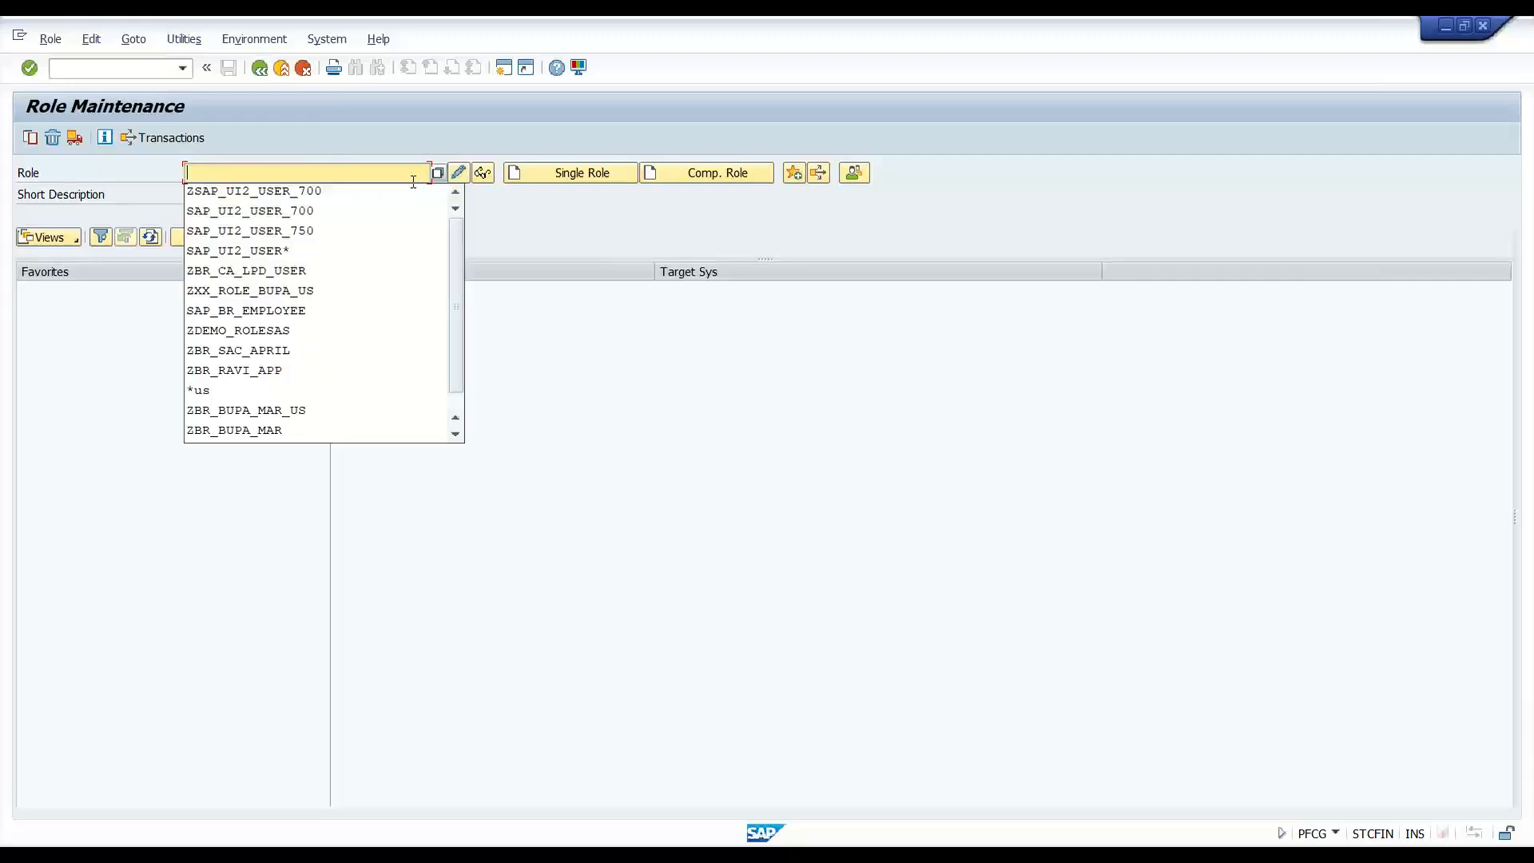
pyautogui.press('Down')
pyautogui.press('Down')
pyautogui.press('Down')
pyautogui.press('Down')
pyautogui.press('Down')
pyautogui.press('Down')
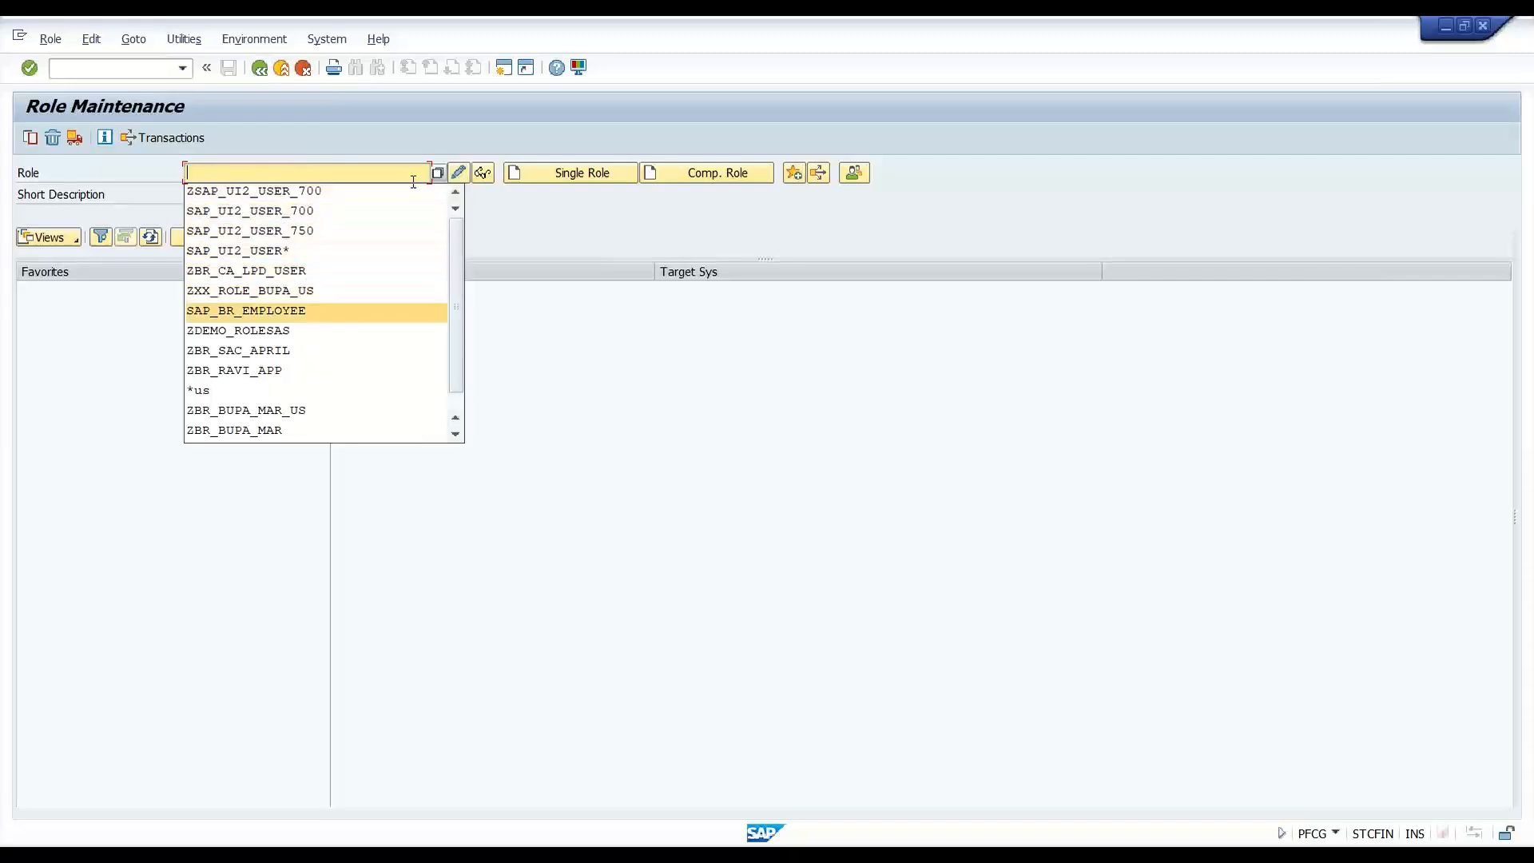
pyautogui.press('Up')
pyautogui.press('Return')
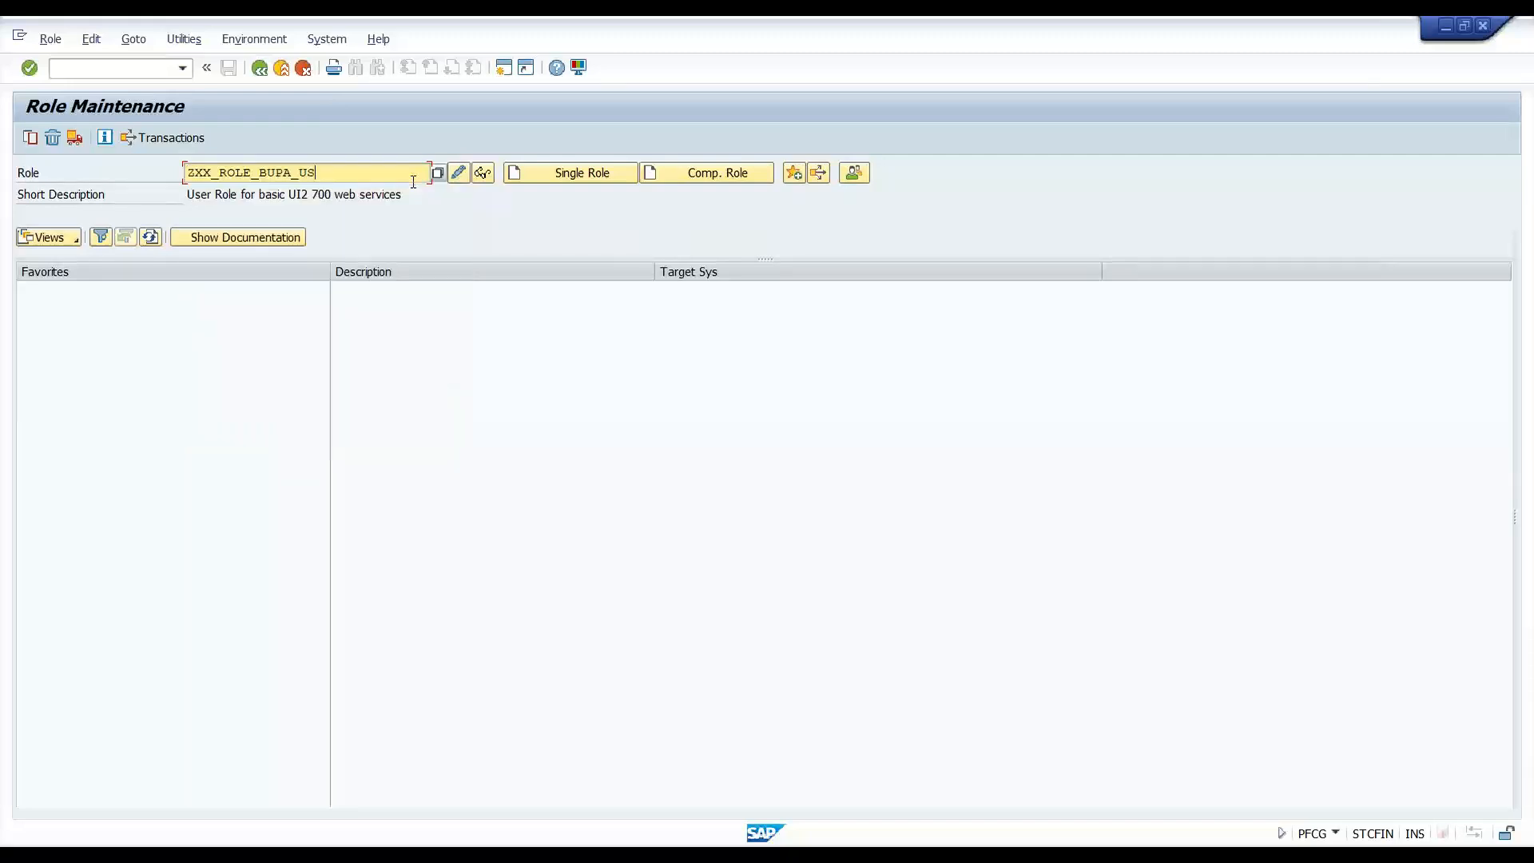
pyautogui.moveTo(258, 173); pyautogui.dragTo(212, 178)
pyautogui.click(343, 173)
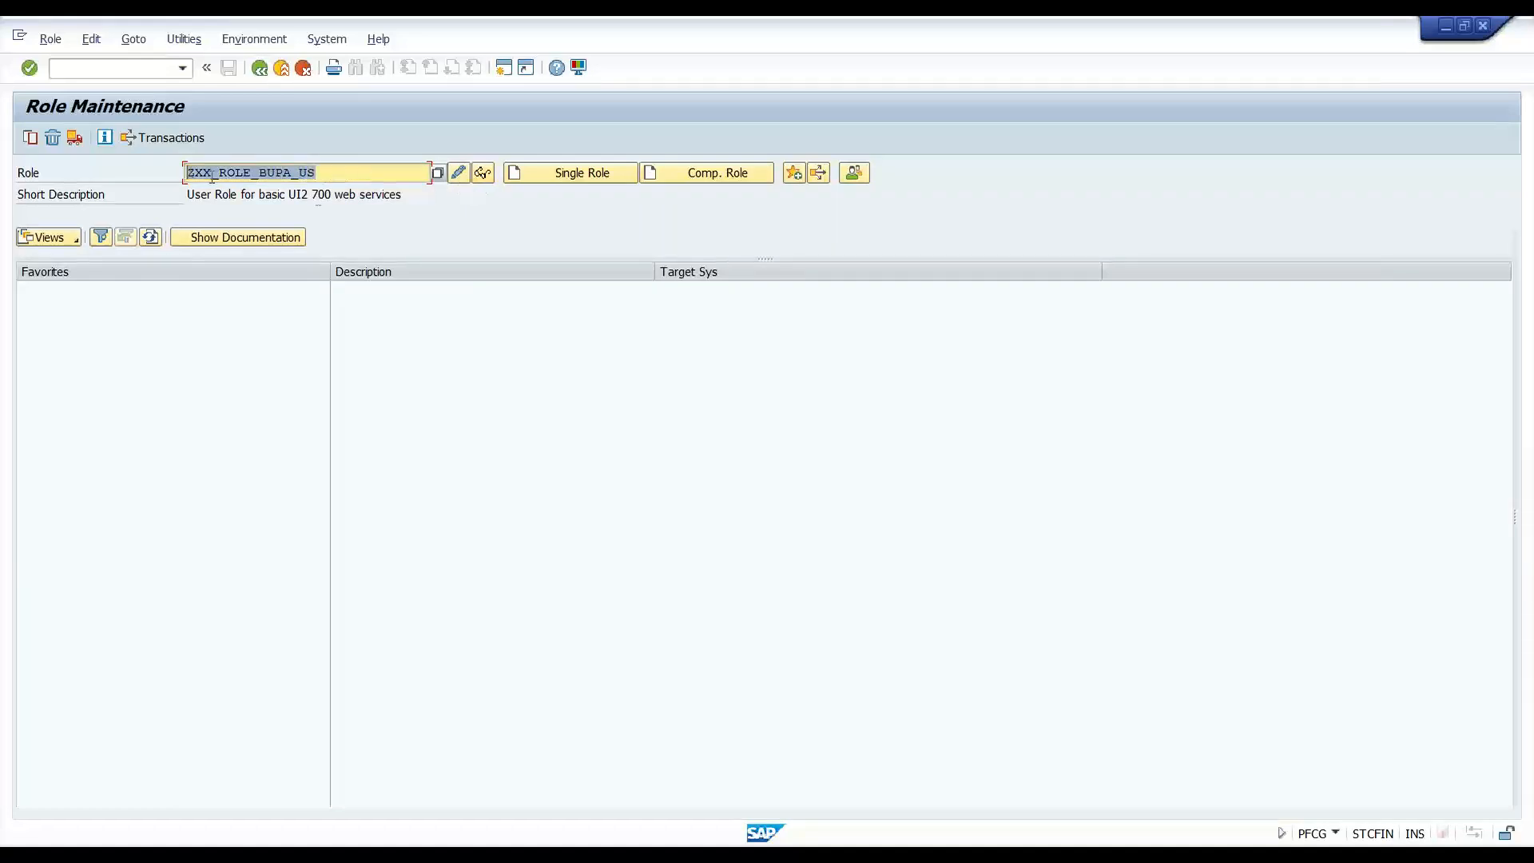
pyautogui.click(479, 179)
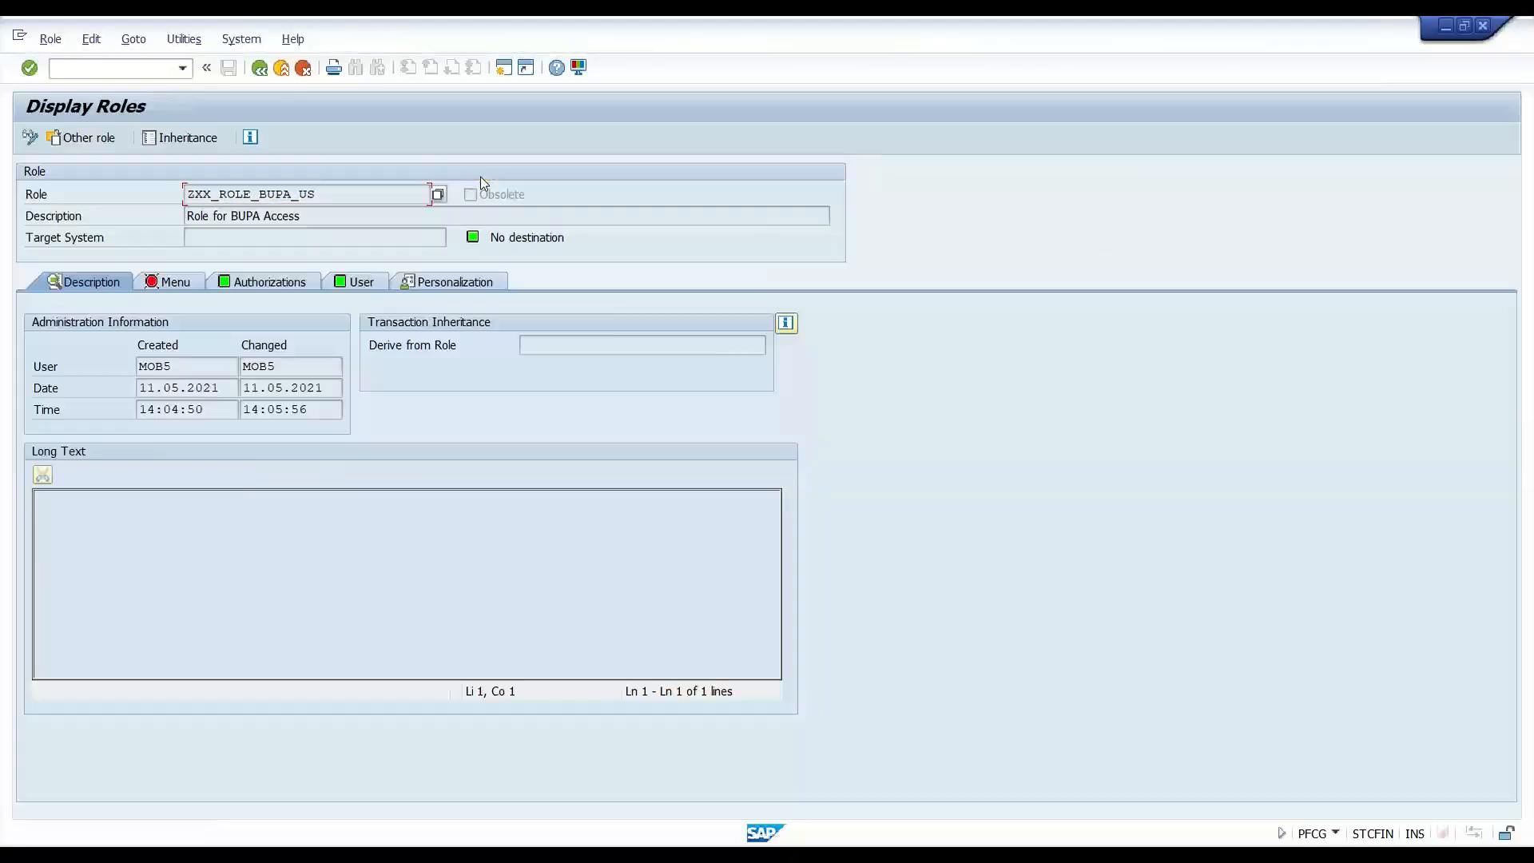
# - Expand ZXX > ZXX_CTRY > T-CN02056900 to show country US and ACTVT Display
pyautogui.click(275, 281)
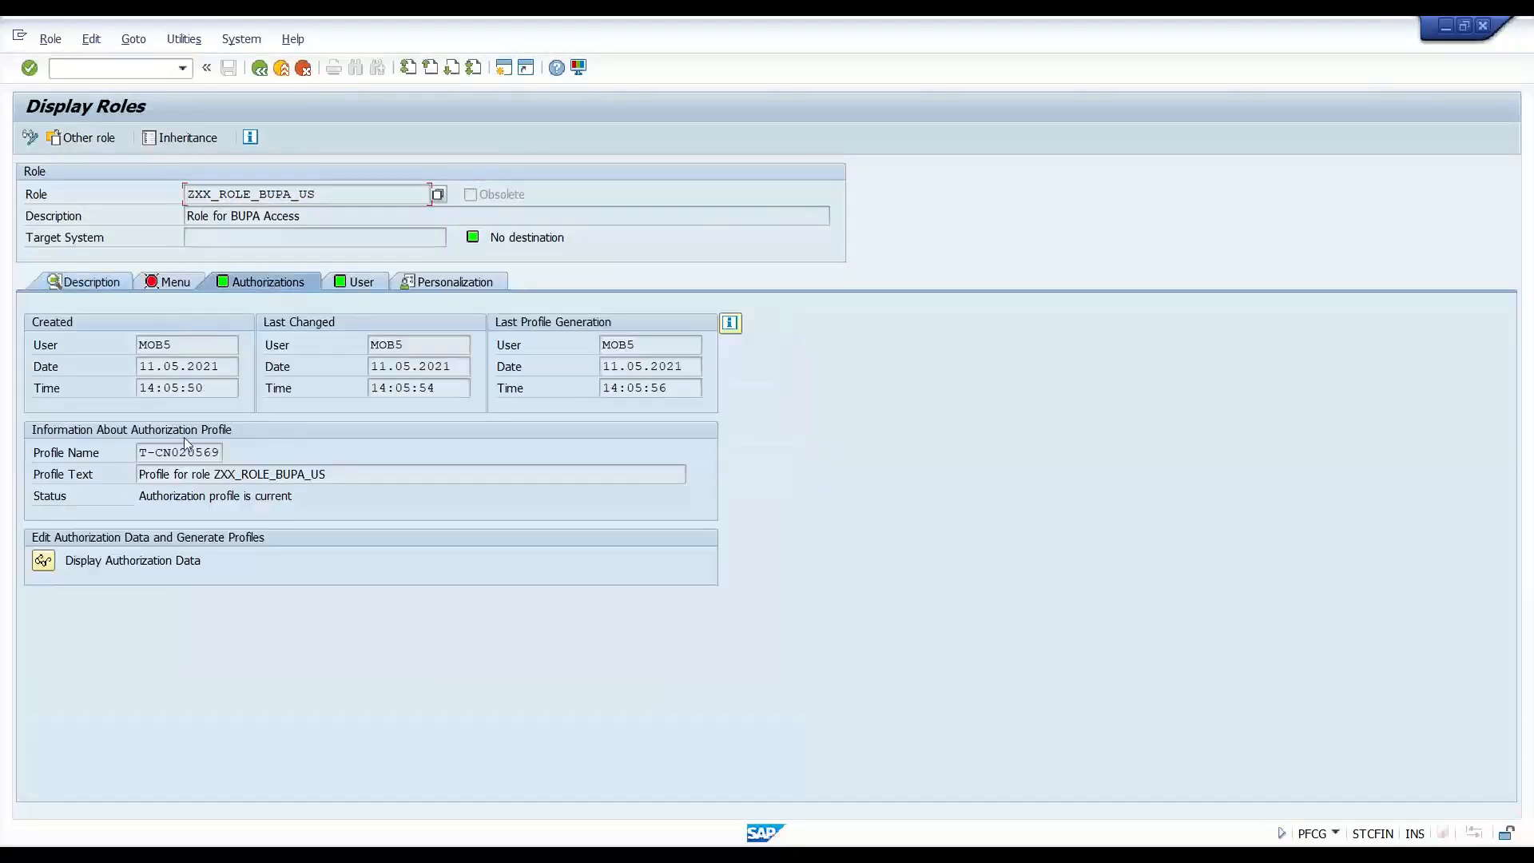
pyautogui.click(44, 560)
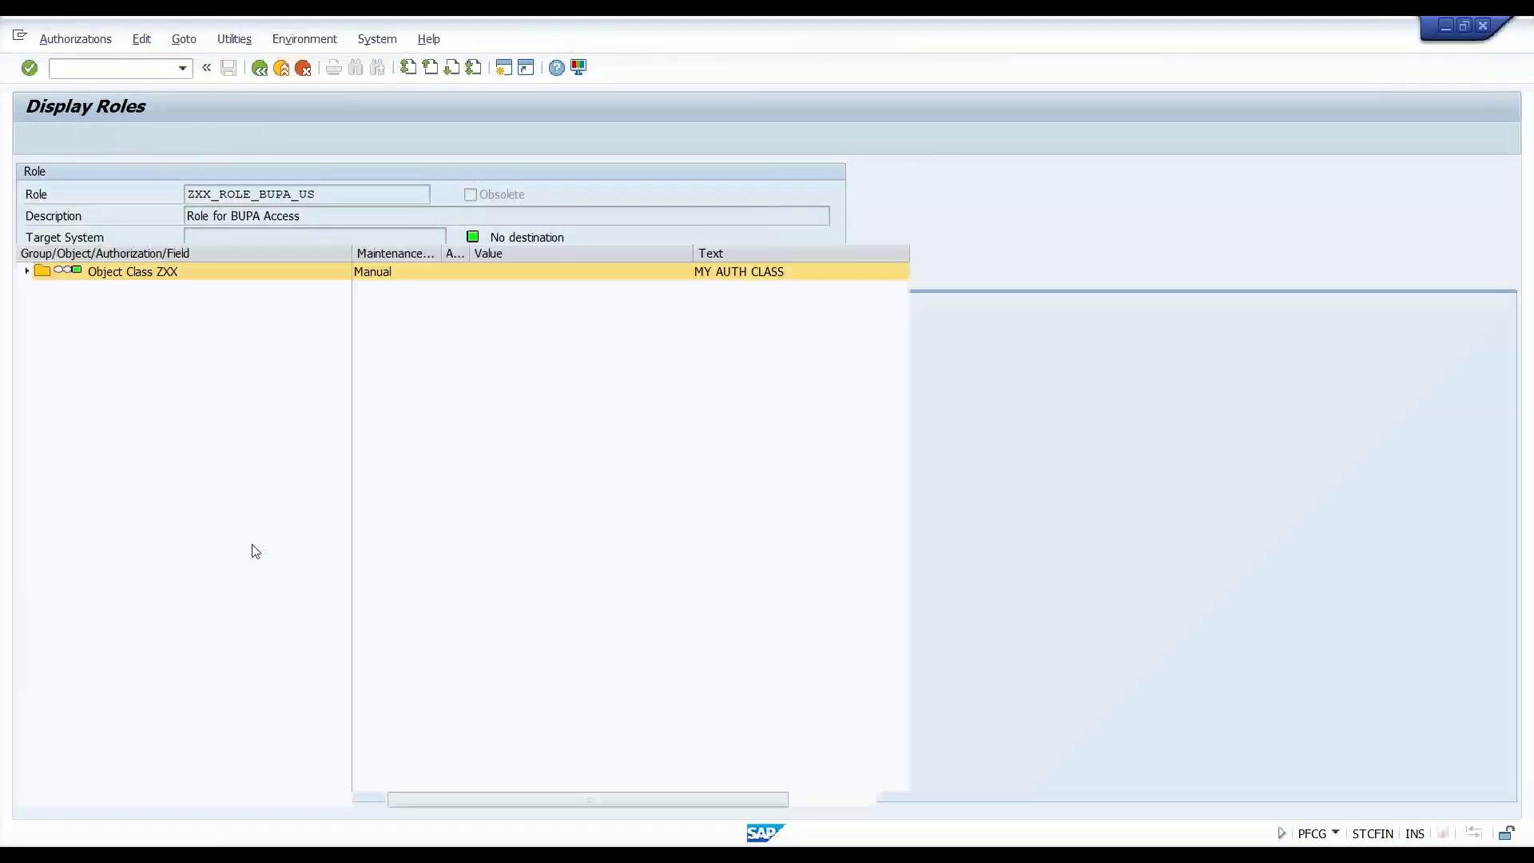
pyautogui.click(26, 270)
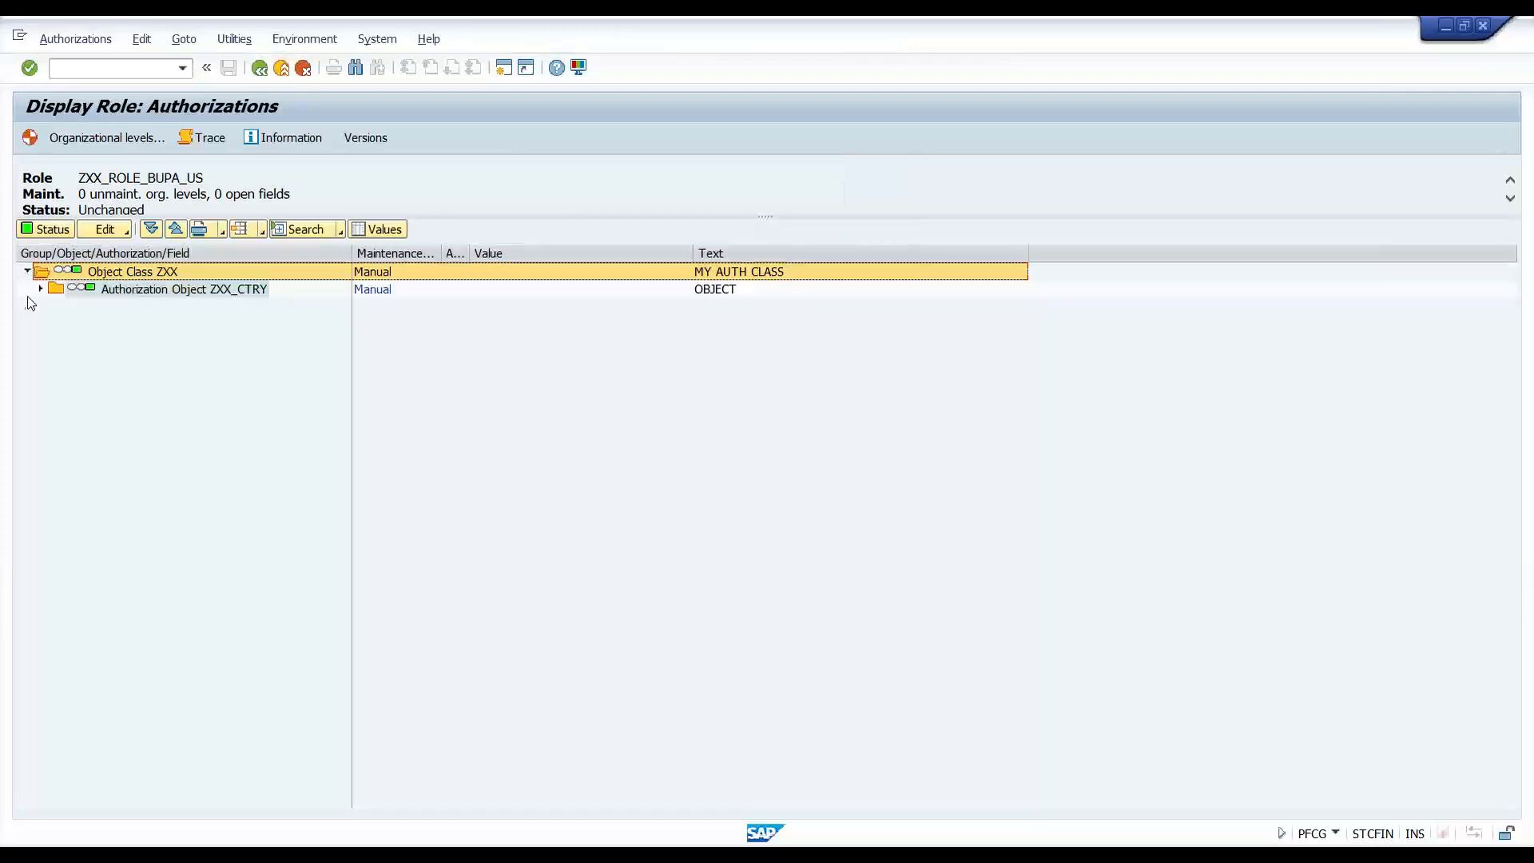
pyautogui.click(41, 289)
pyautogui.click(53, 306)
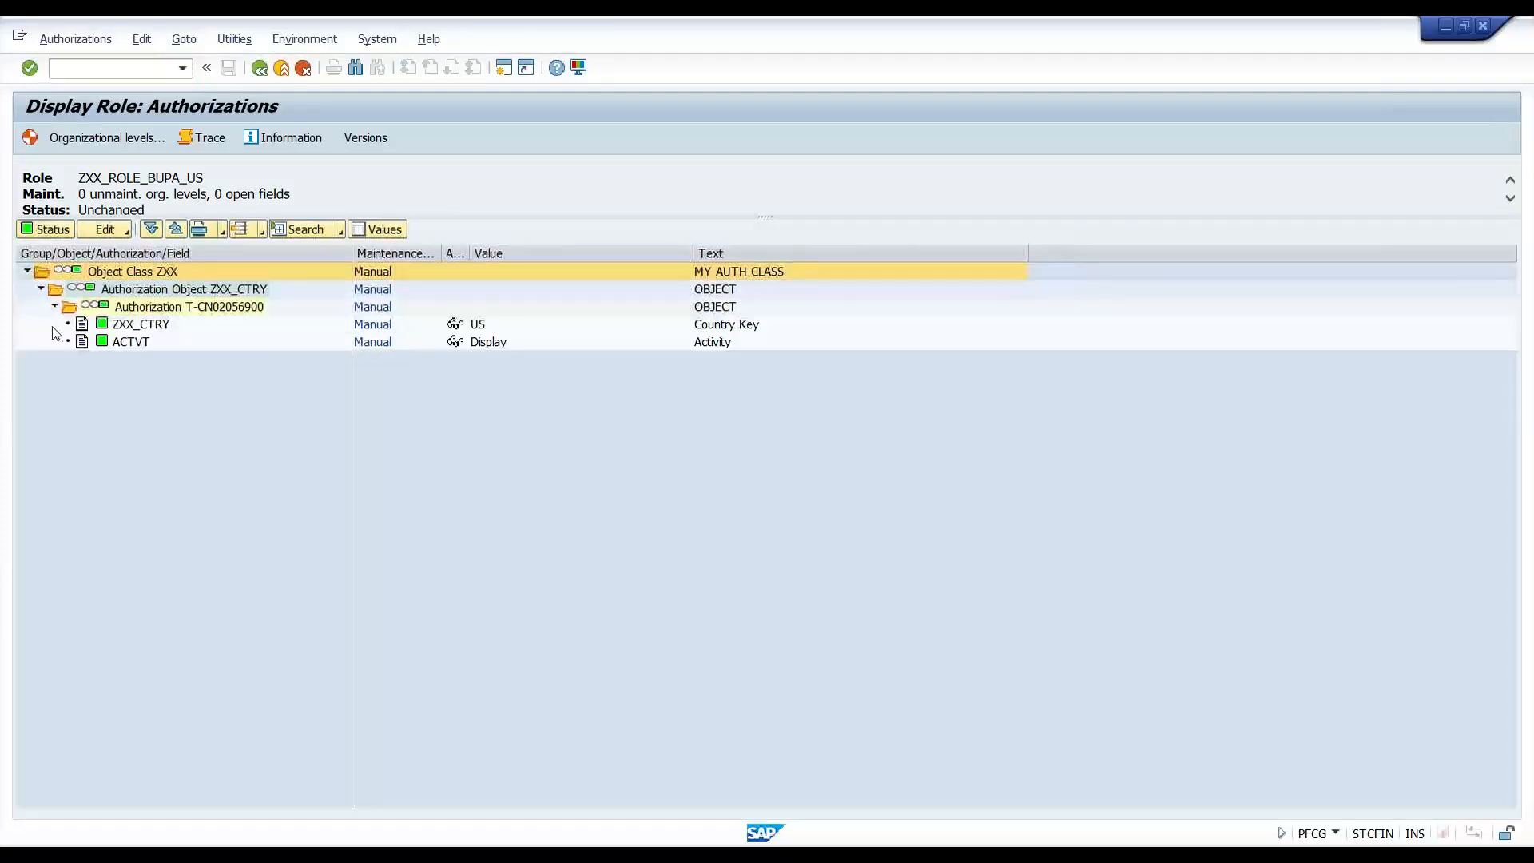
pyautogui.click(140, 326)
pyautogui.click(477, 326)
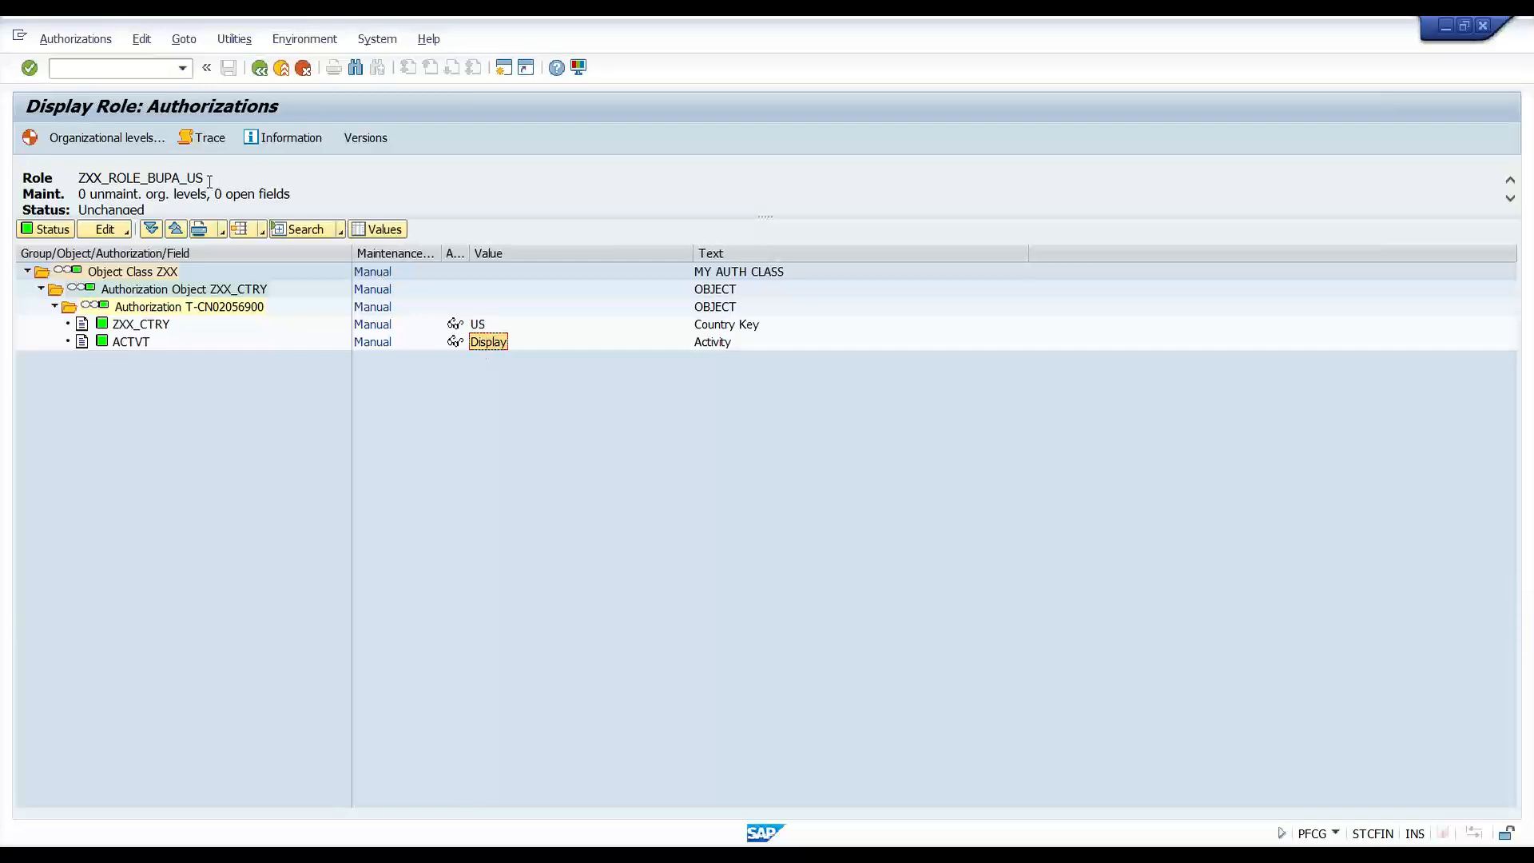
pyautogui.moveTo(208, 178); pyautogui.dragTo(77, 177)
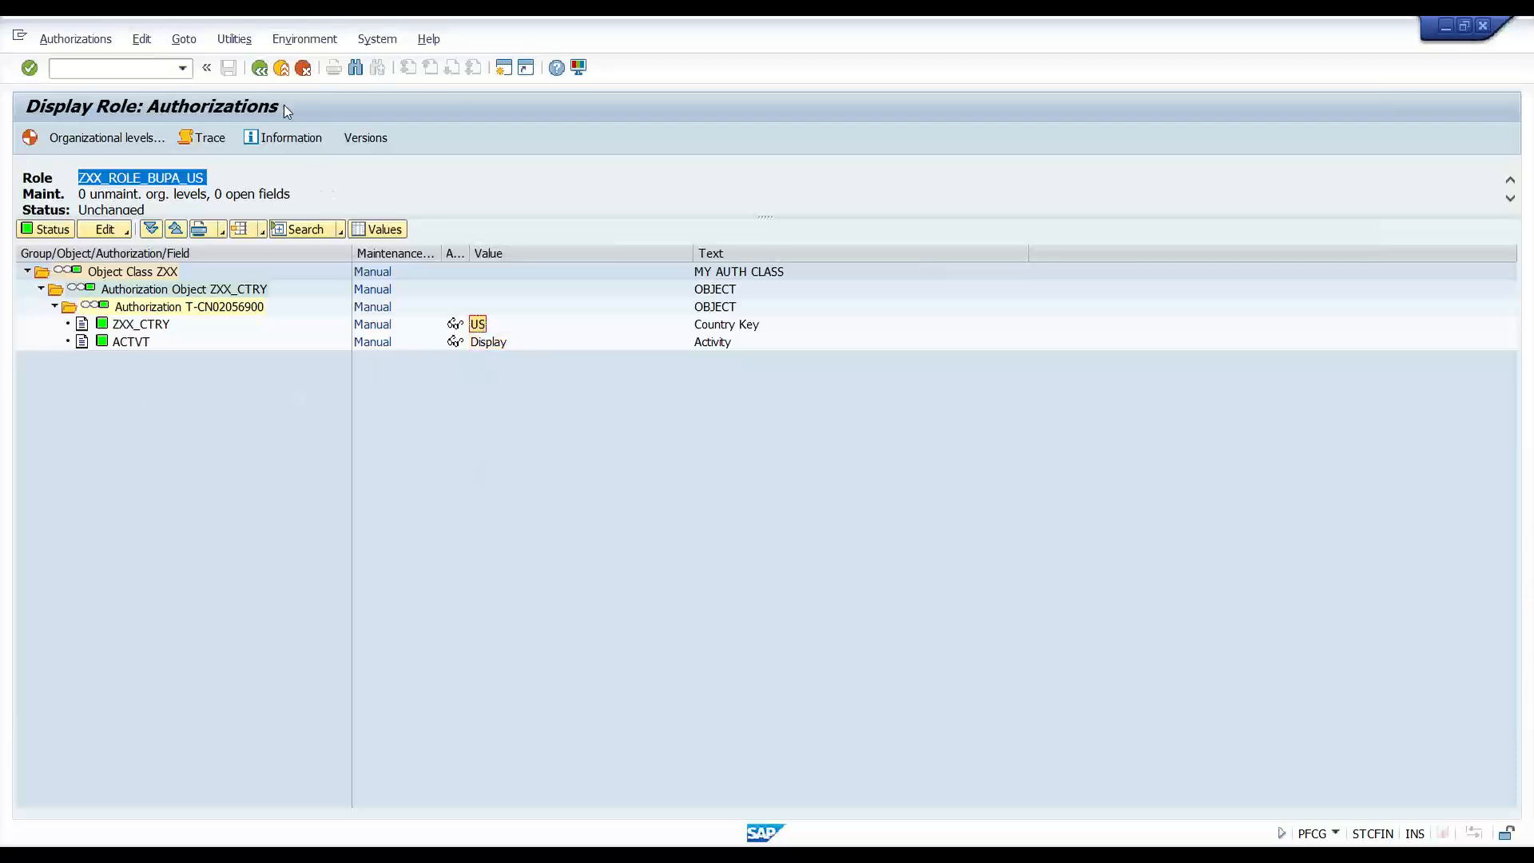
pyautogui.click(264, 69)
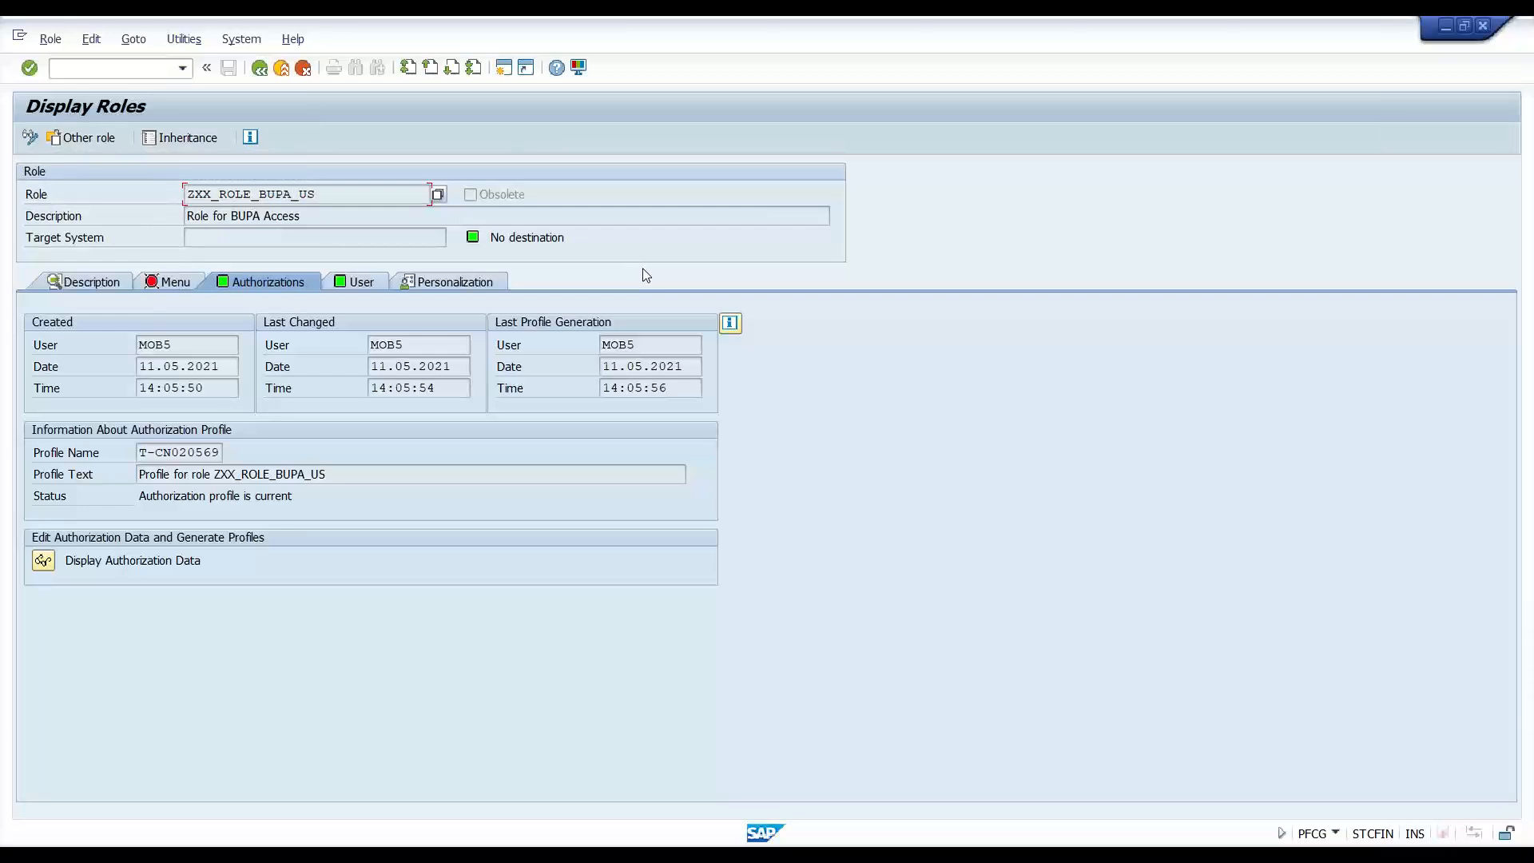
pyautogui.click(44, 560)
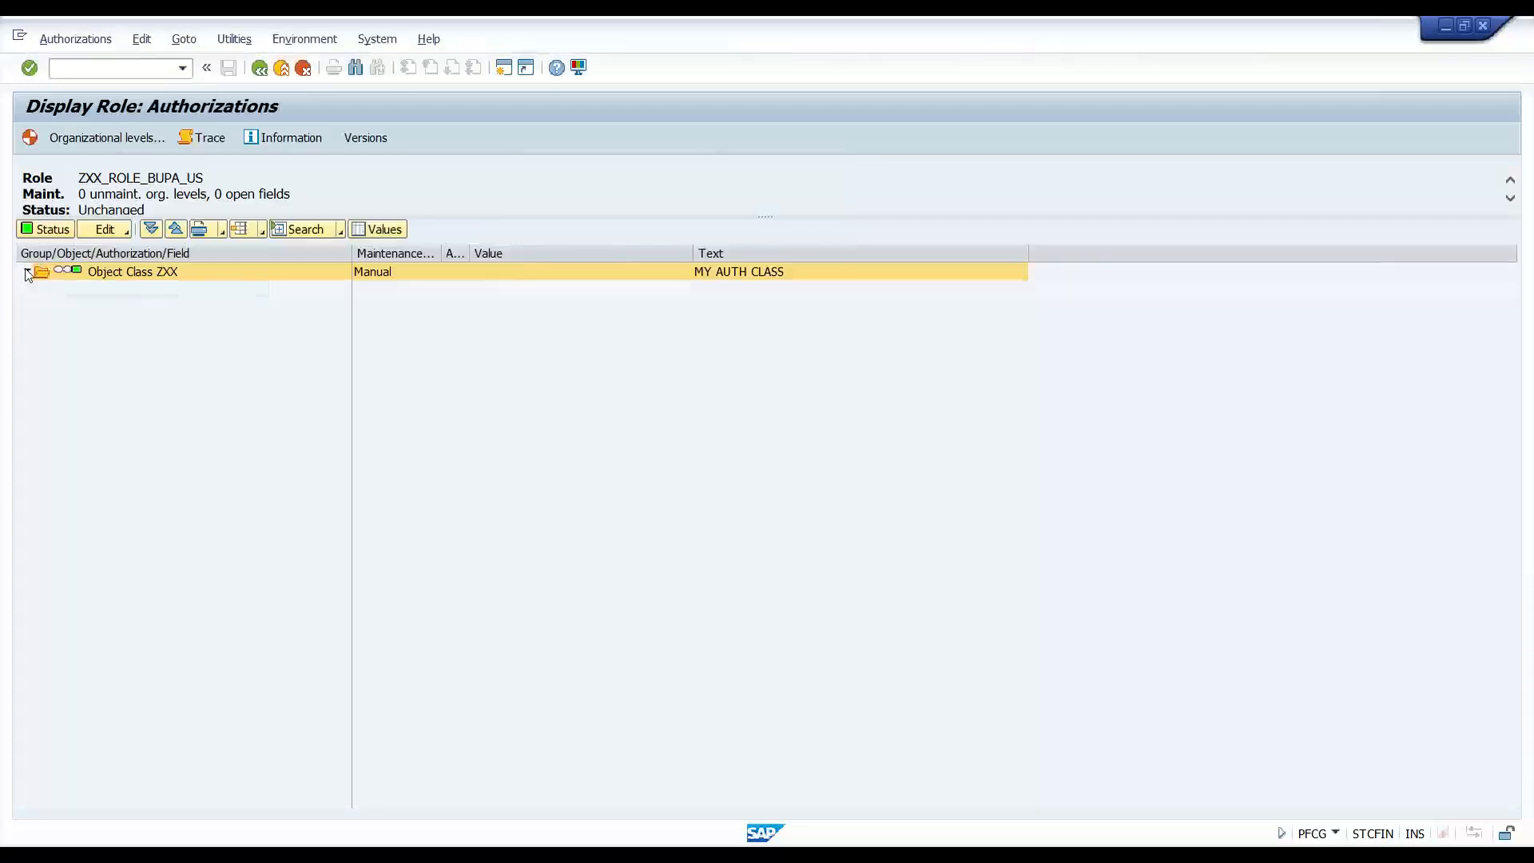
pyautogui.click(26, 271)
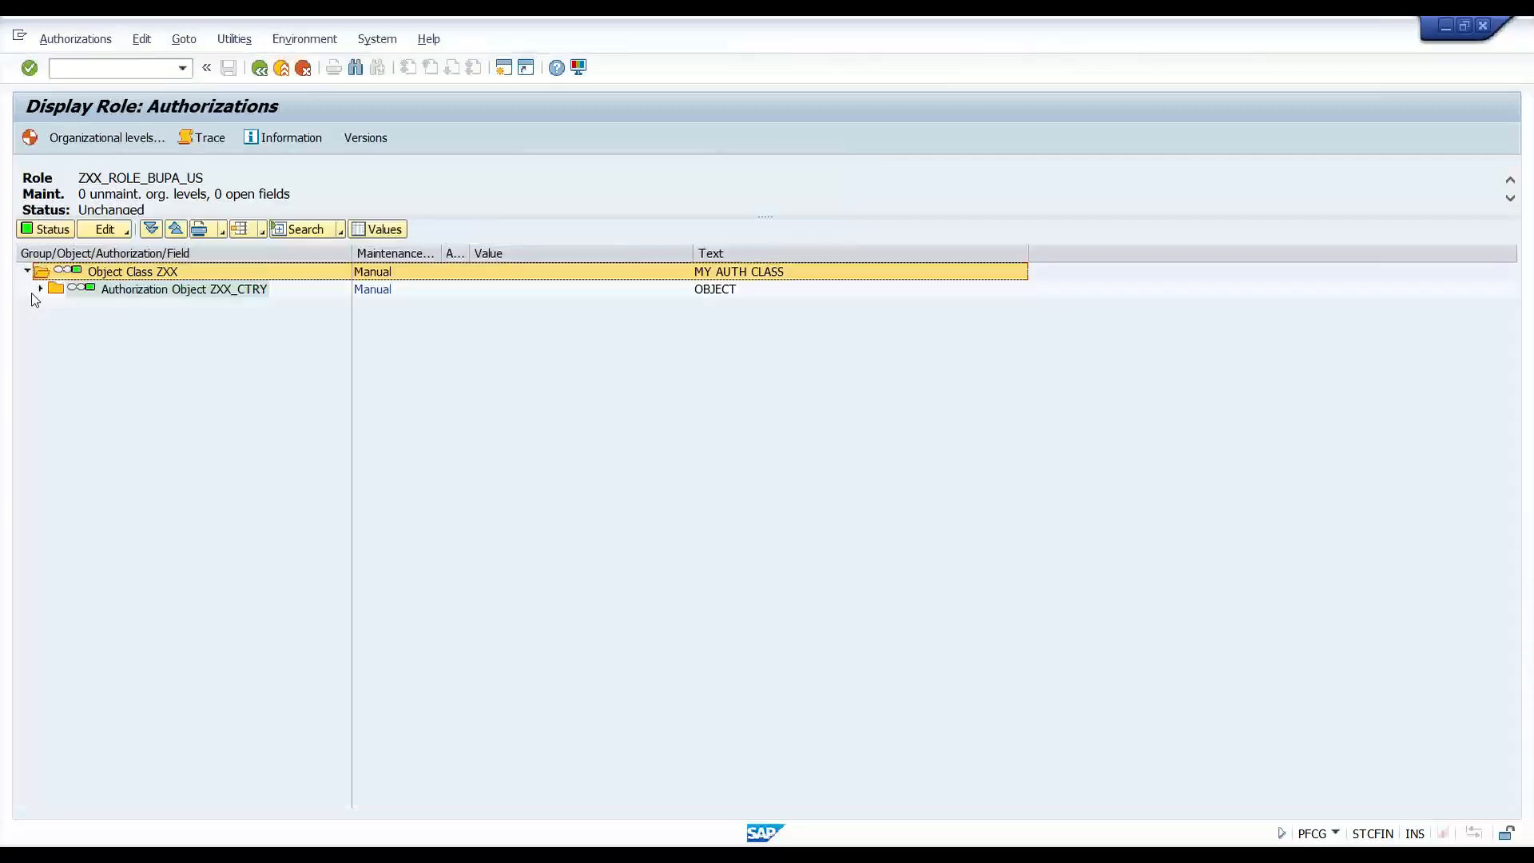
pyautogui.click(40, 288)
pyautogui.click(55, 306)
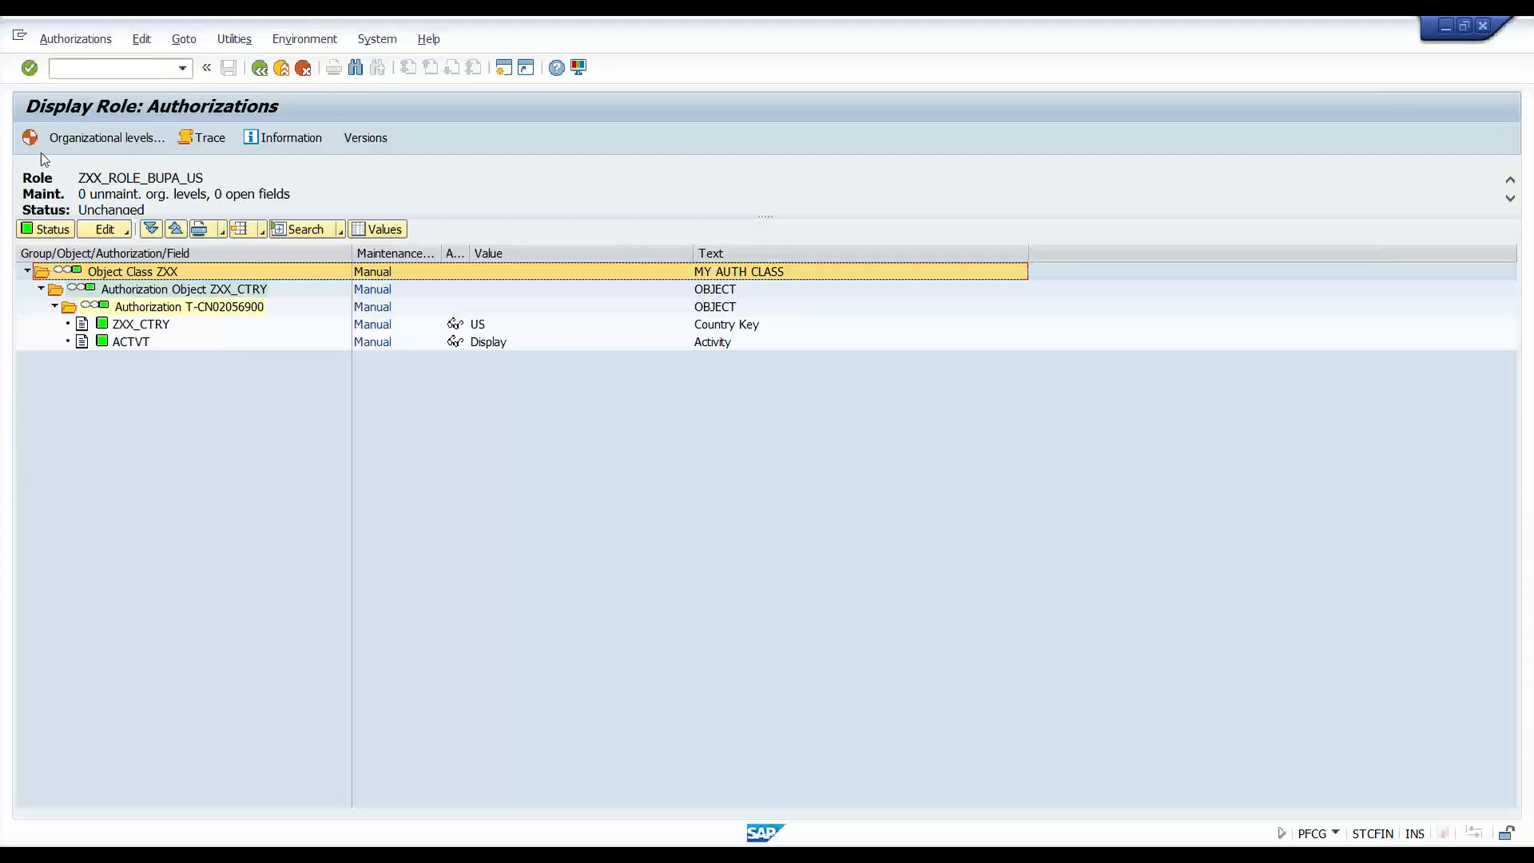
pyautogui.moveTo(78, 177); pyautogui.dragTo(214, 178)
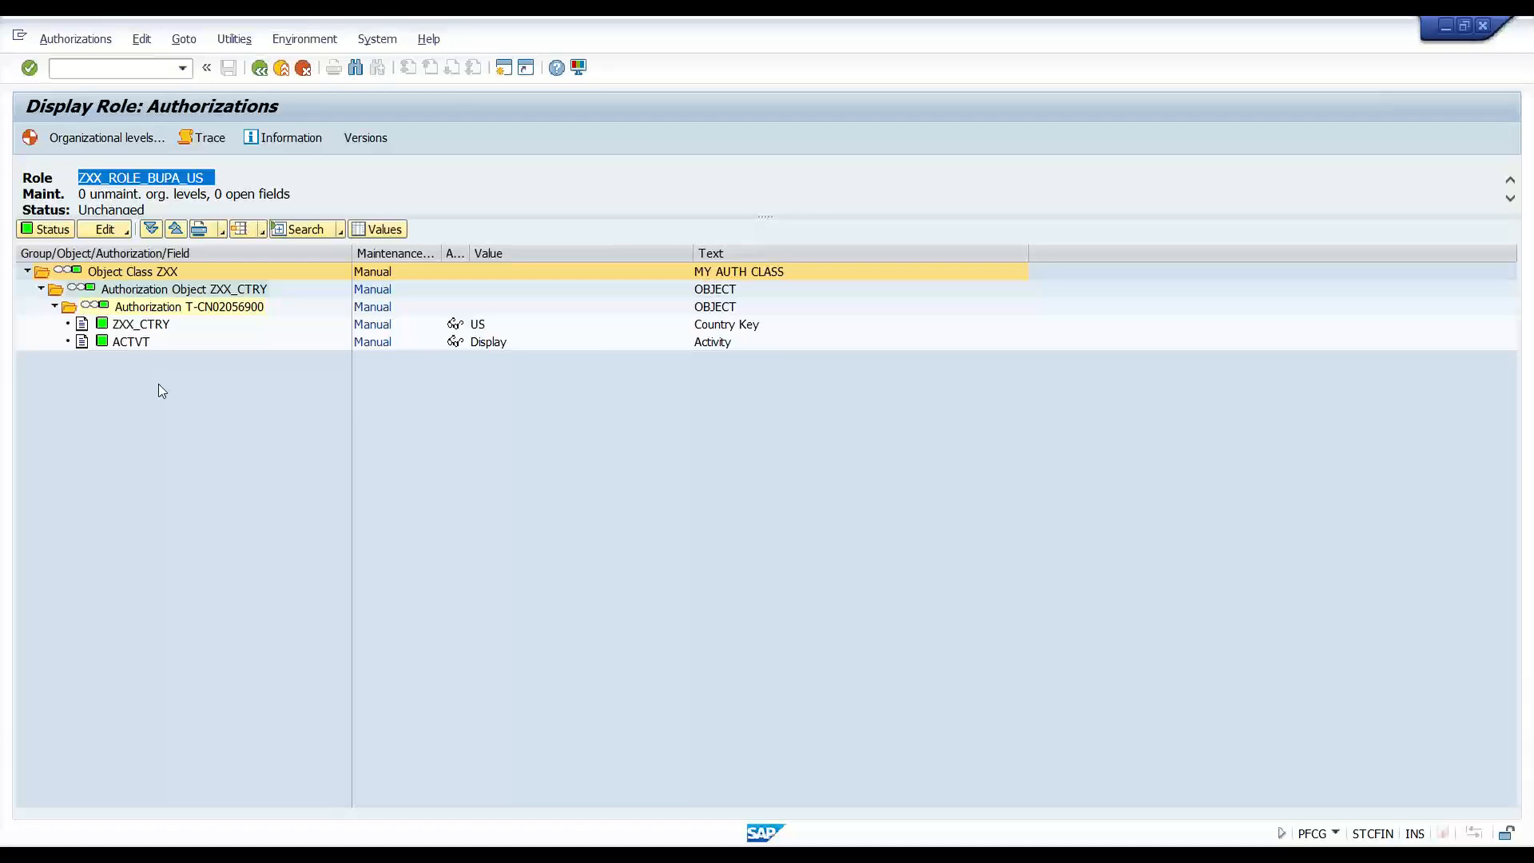
# - Exit back to the PFCG Role Maintenance start screen and clear the Role field to list recent roles
pyautogui.click(281, 74)
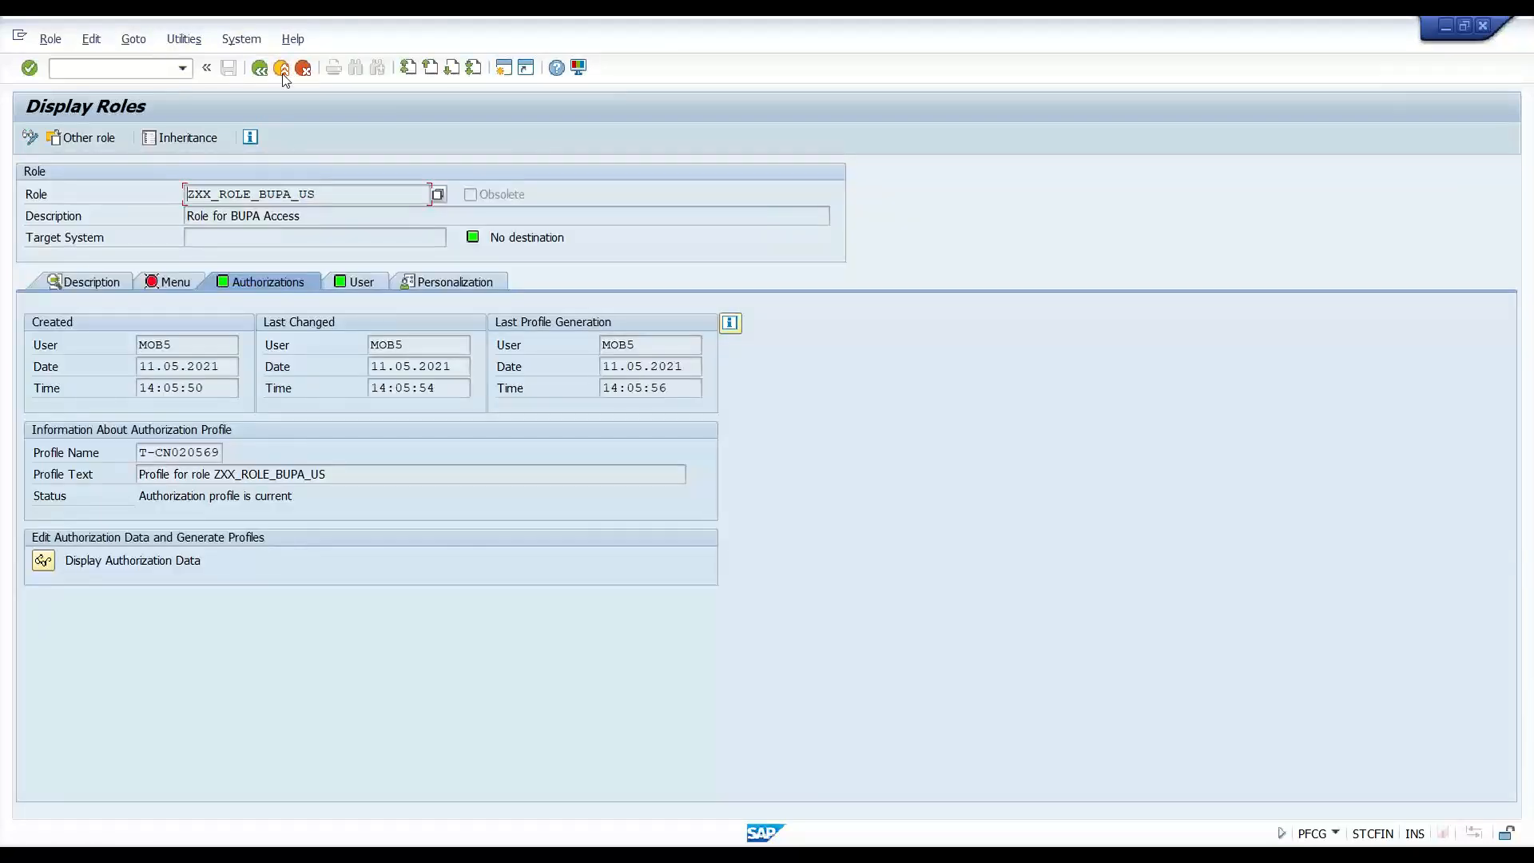
pyautogui.click(282, 70)
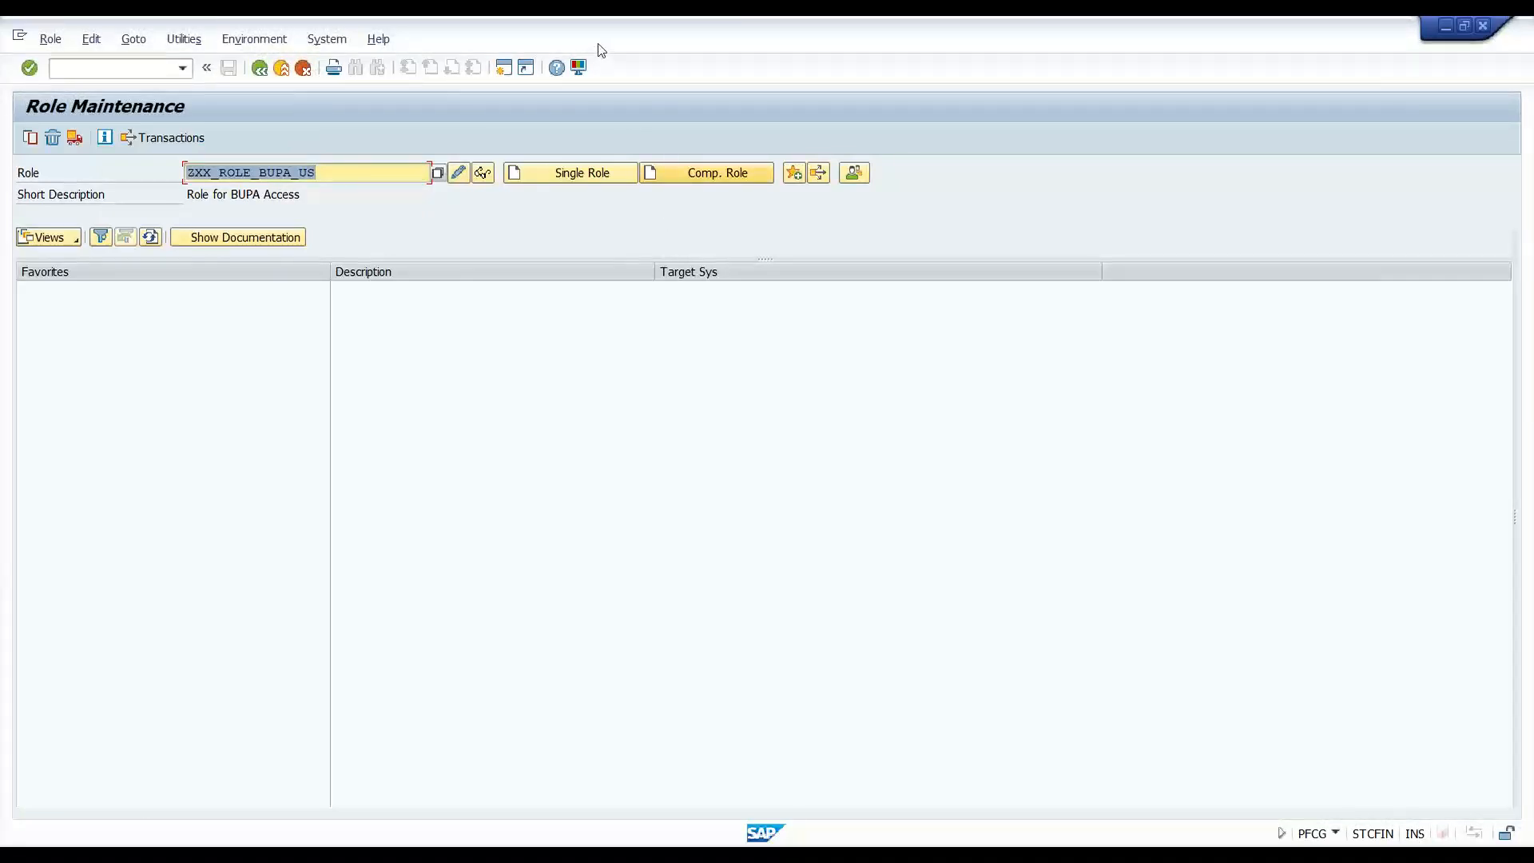
pyautogui.click(554, 853)
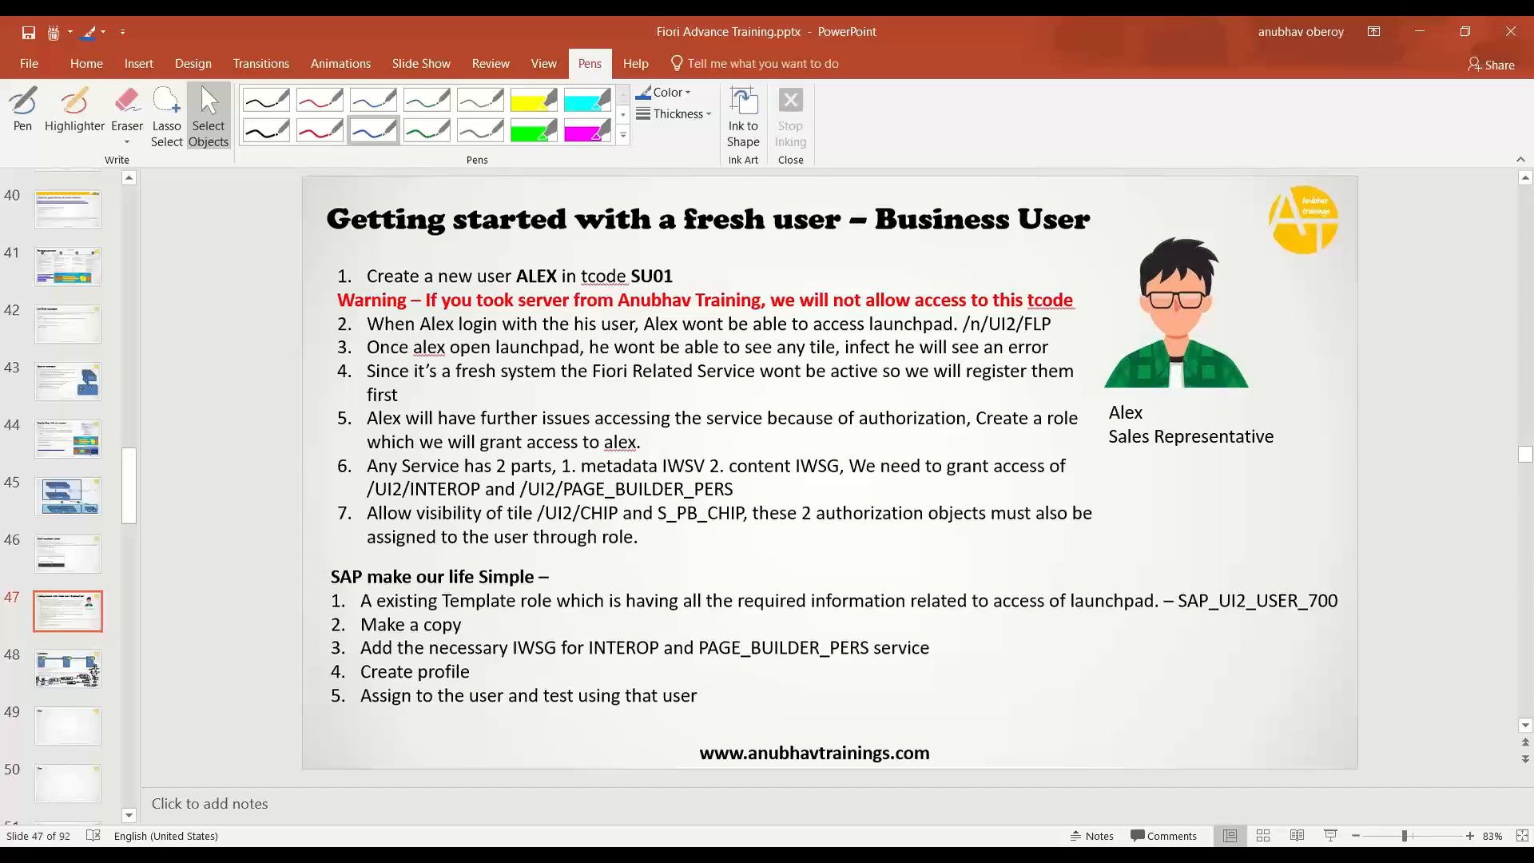
pyautogui.hotkey('alt', 'Tab')
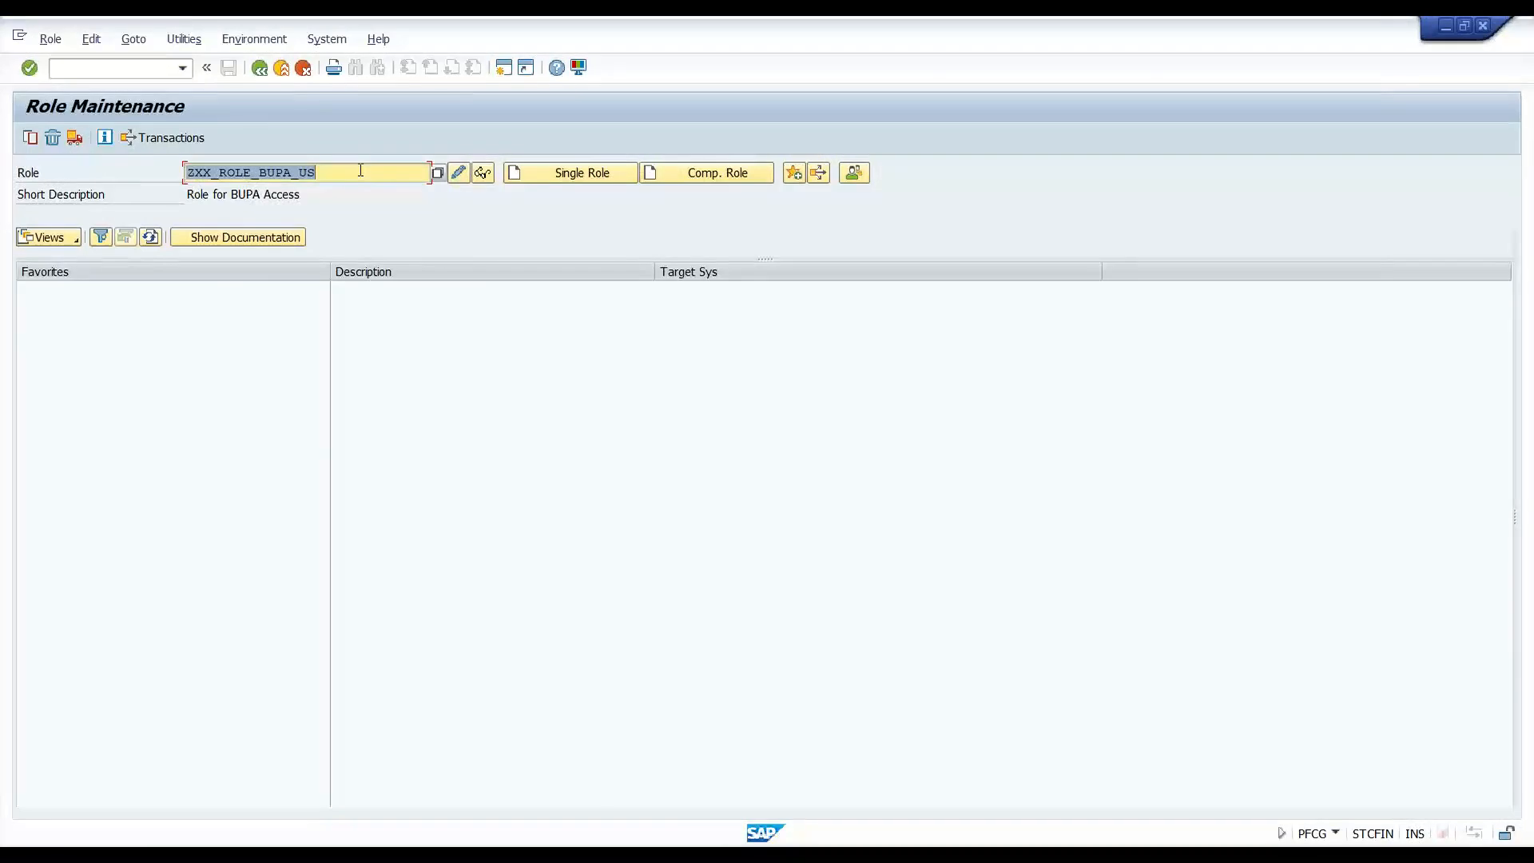
pyautogui.press('BackSpace')
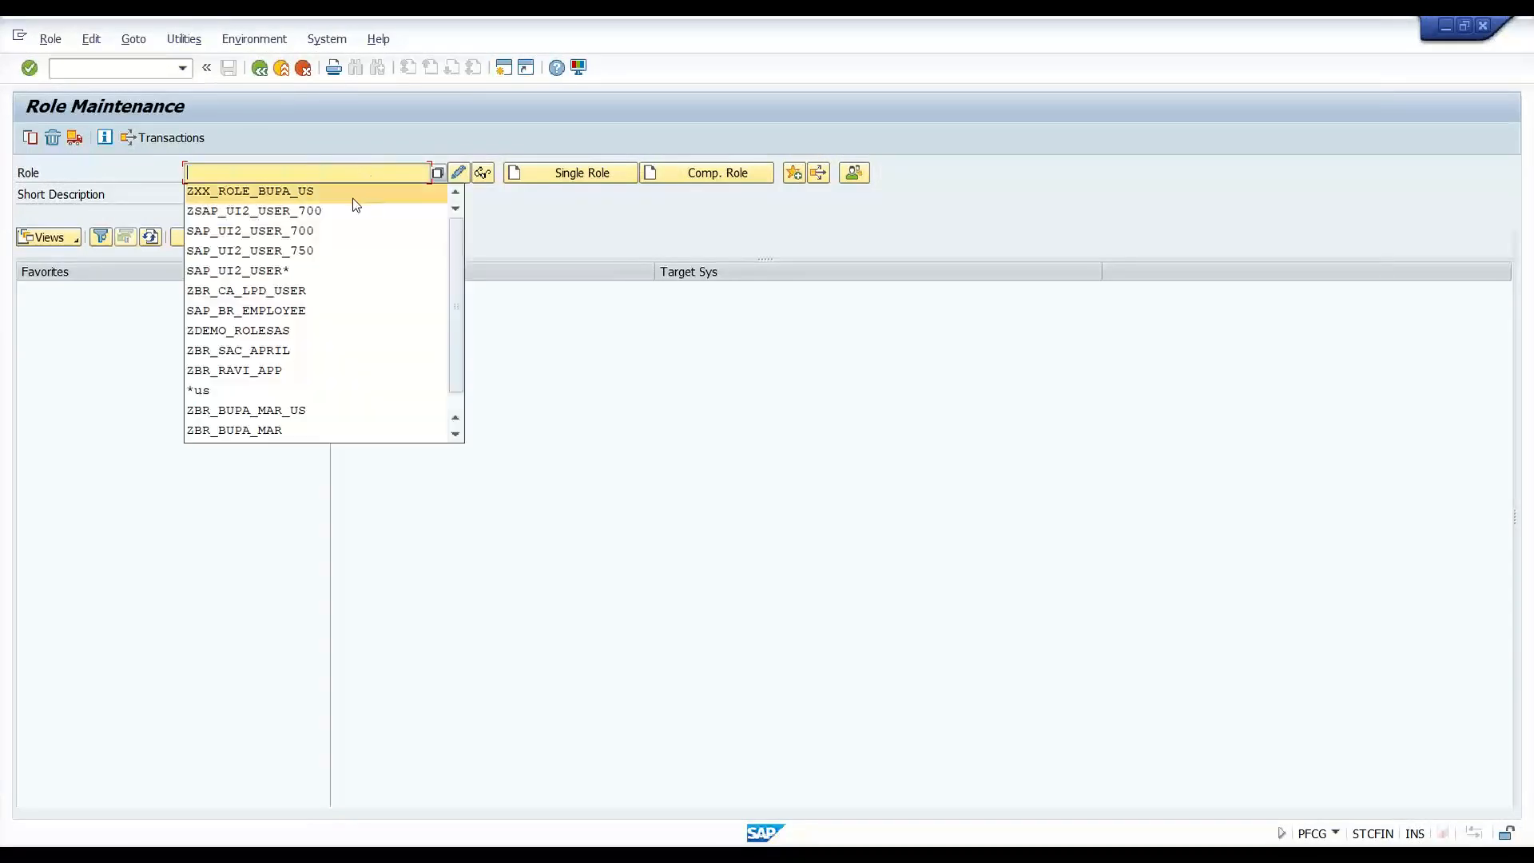
# - Display ZBR_CA_LPD_USER's authorization data and expand AAAB > S_SERVICE > T-CN02057300 to inspect SRV_NAME
pyautogui.click(334, 290)
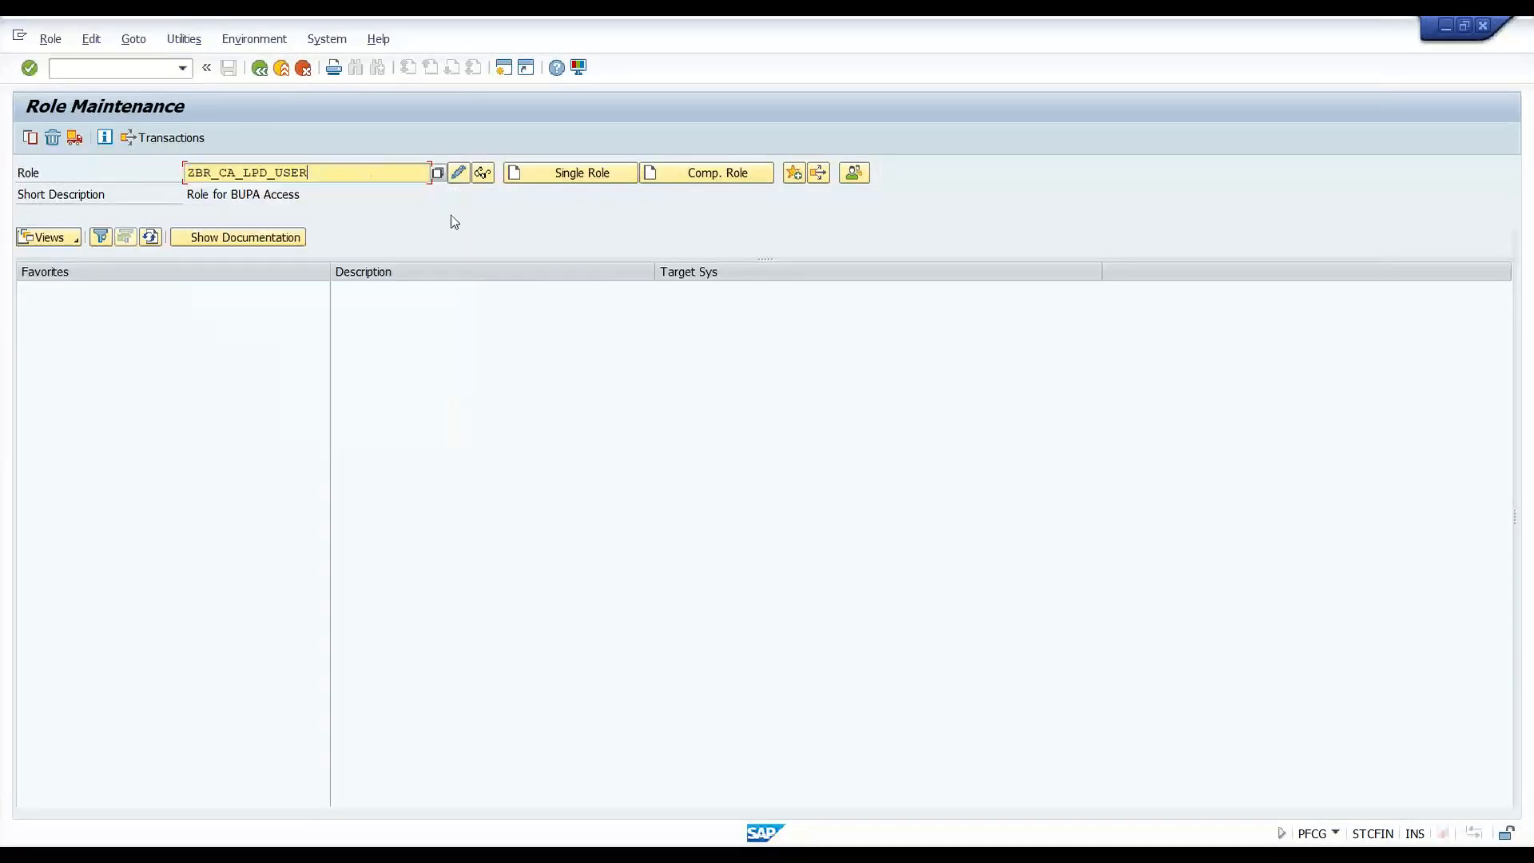
pyautogui.click(483, 173)
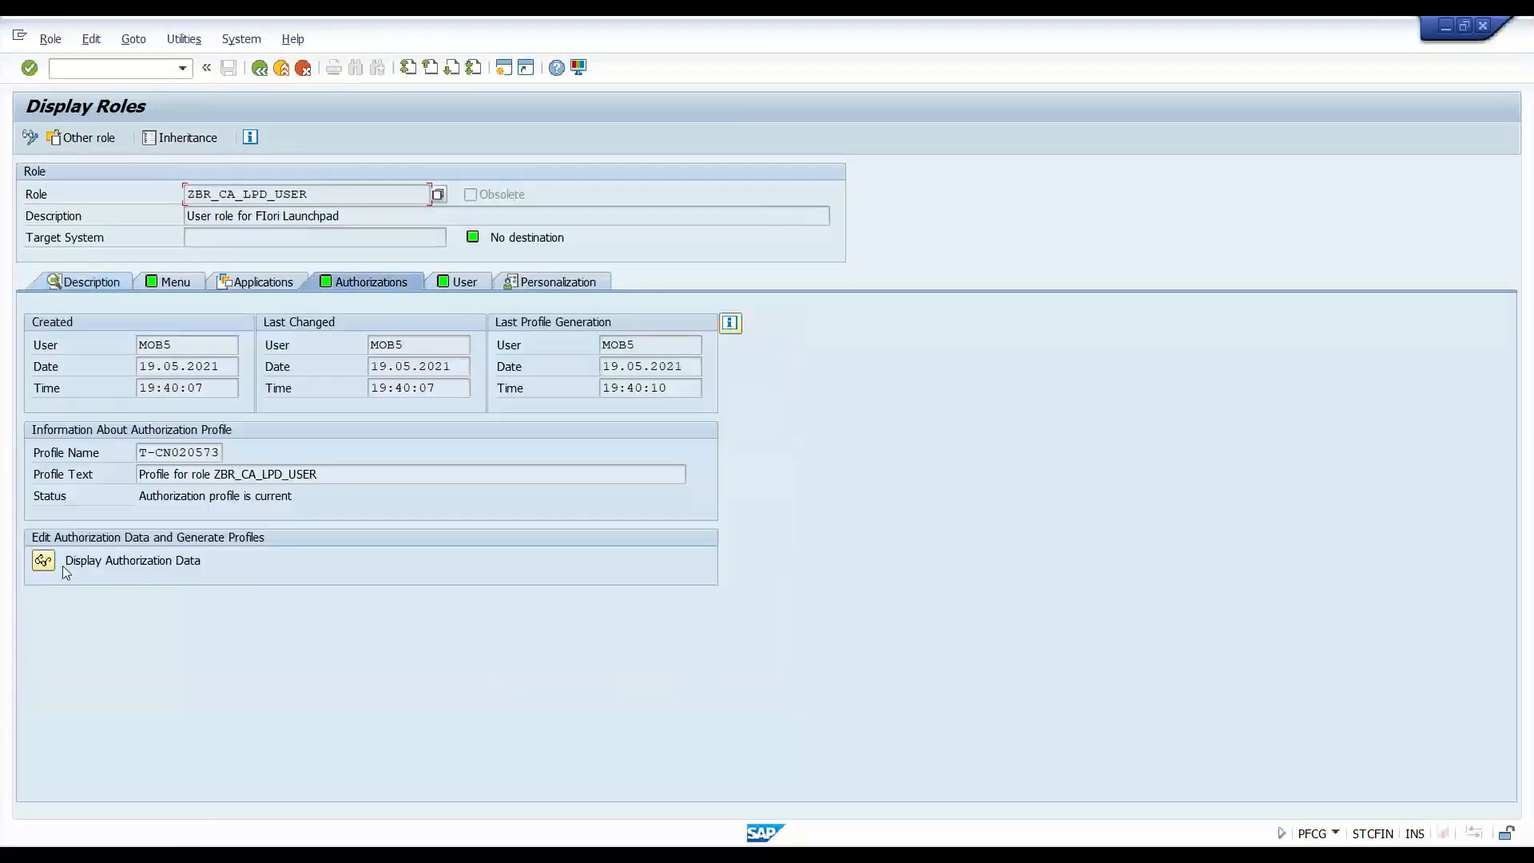
pyautogui.click(52, 560)
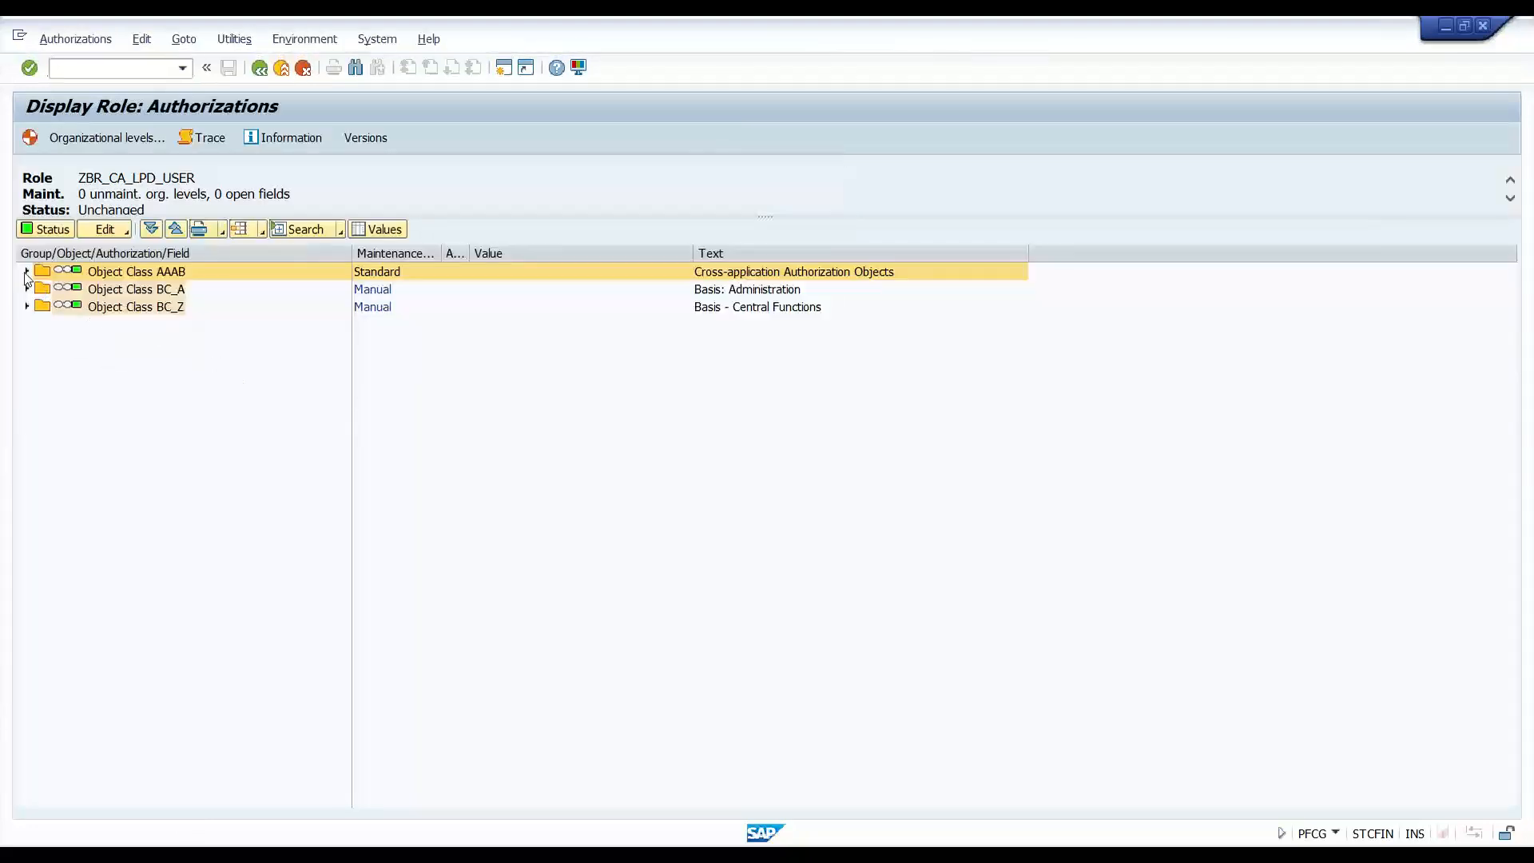
pyautogui.click(27, 272)
pyautogui.doubleClick(240, 290)
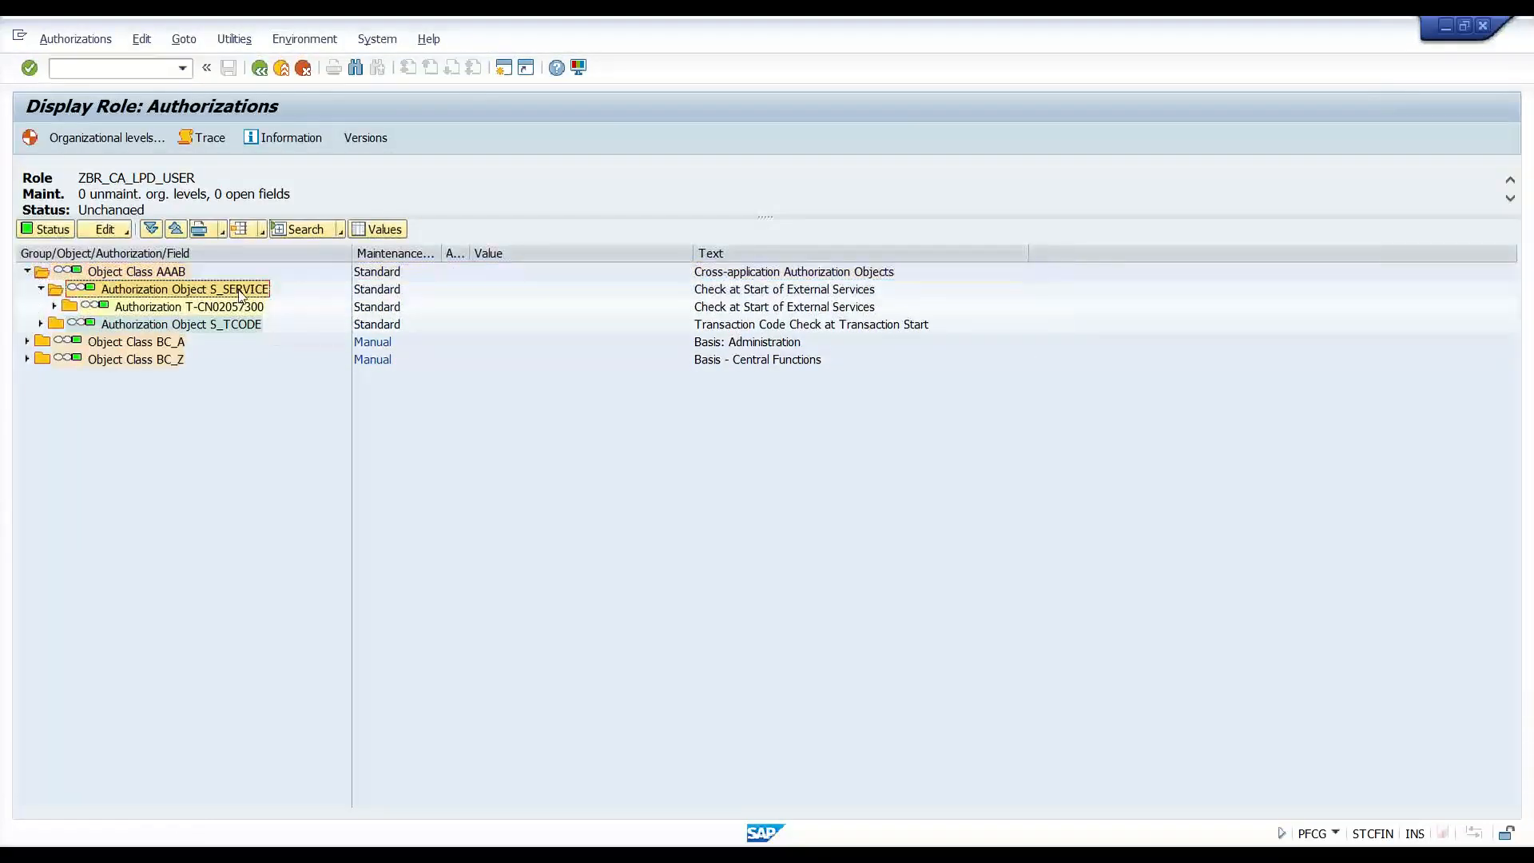
pyautogui.click(54, 306)
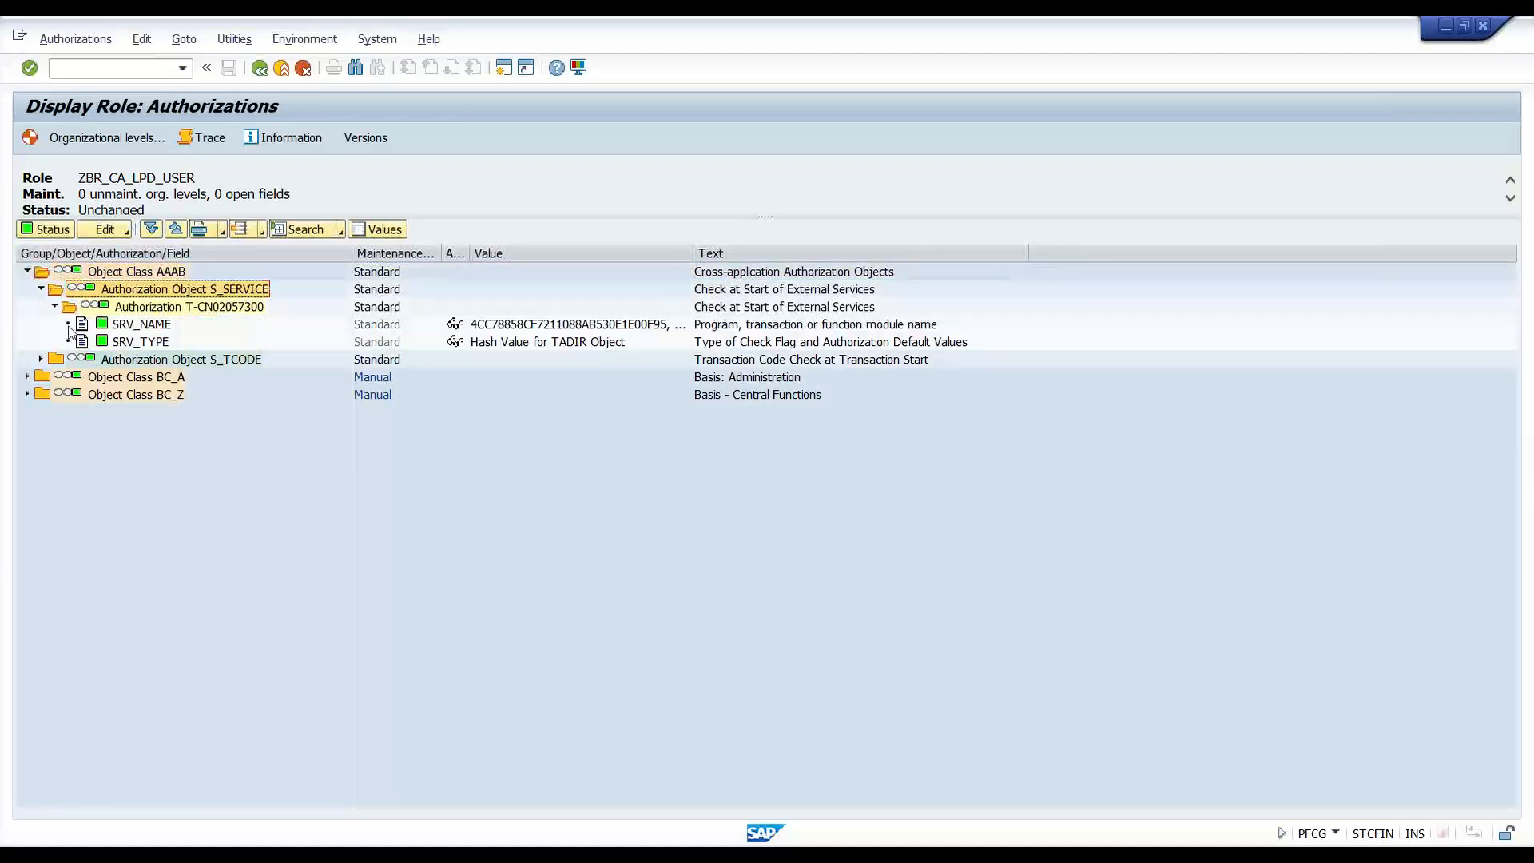
pyautogui.click(157, 323)
pyautogui.click(538, 326)
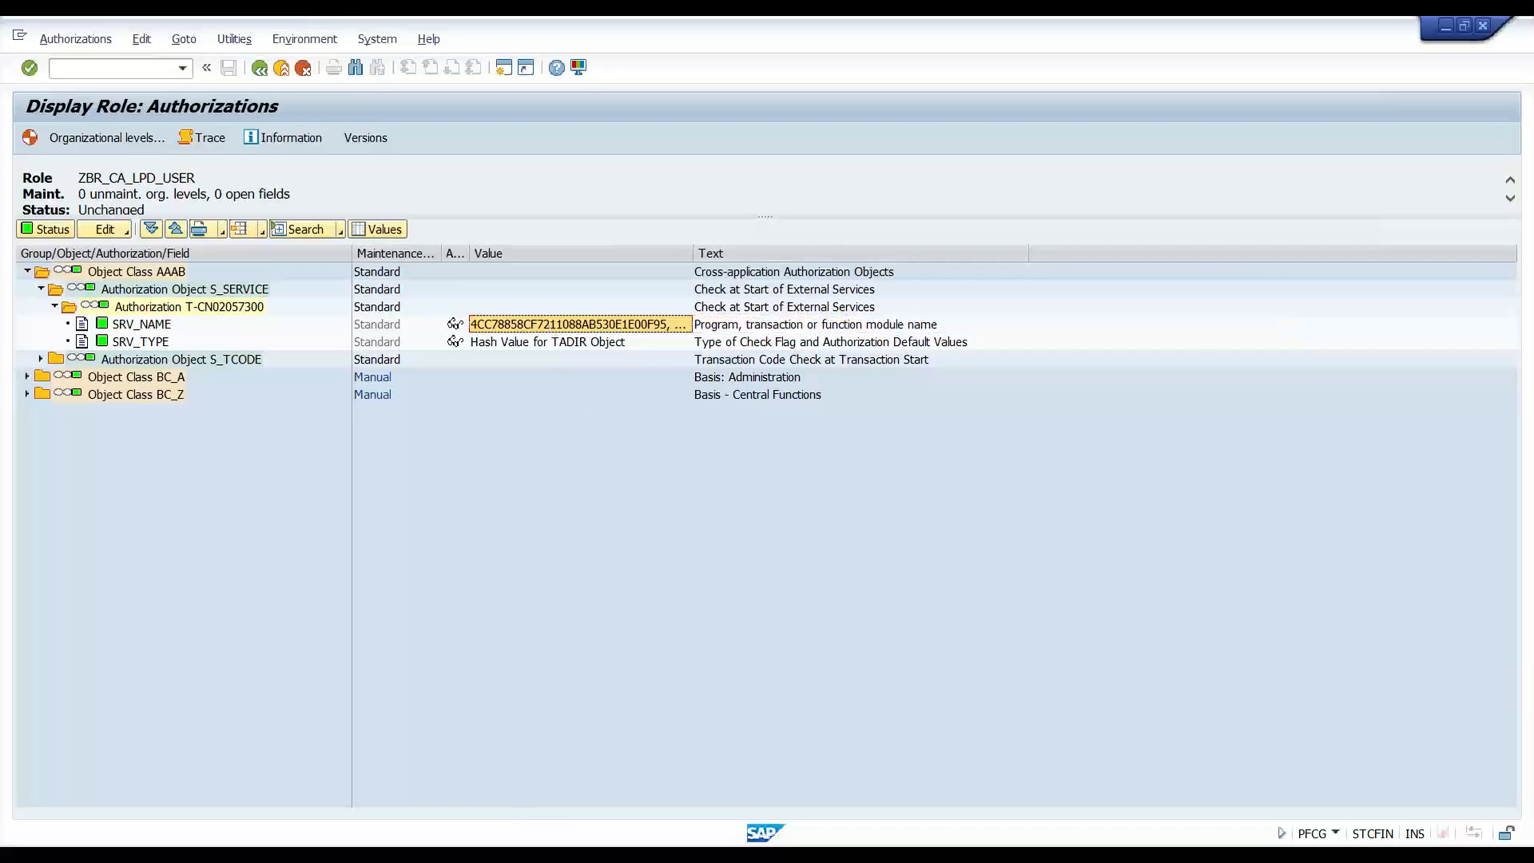
pyautogui.click(417, 852)
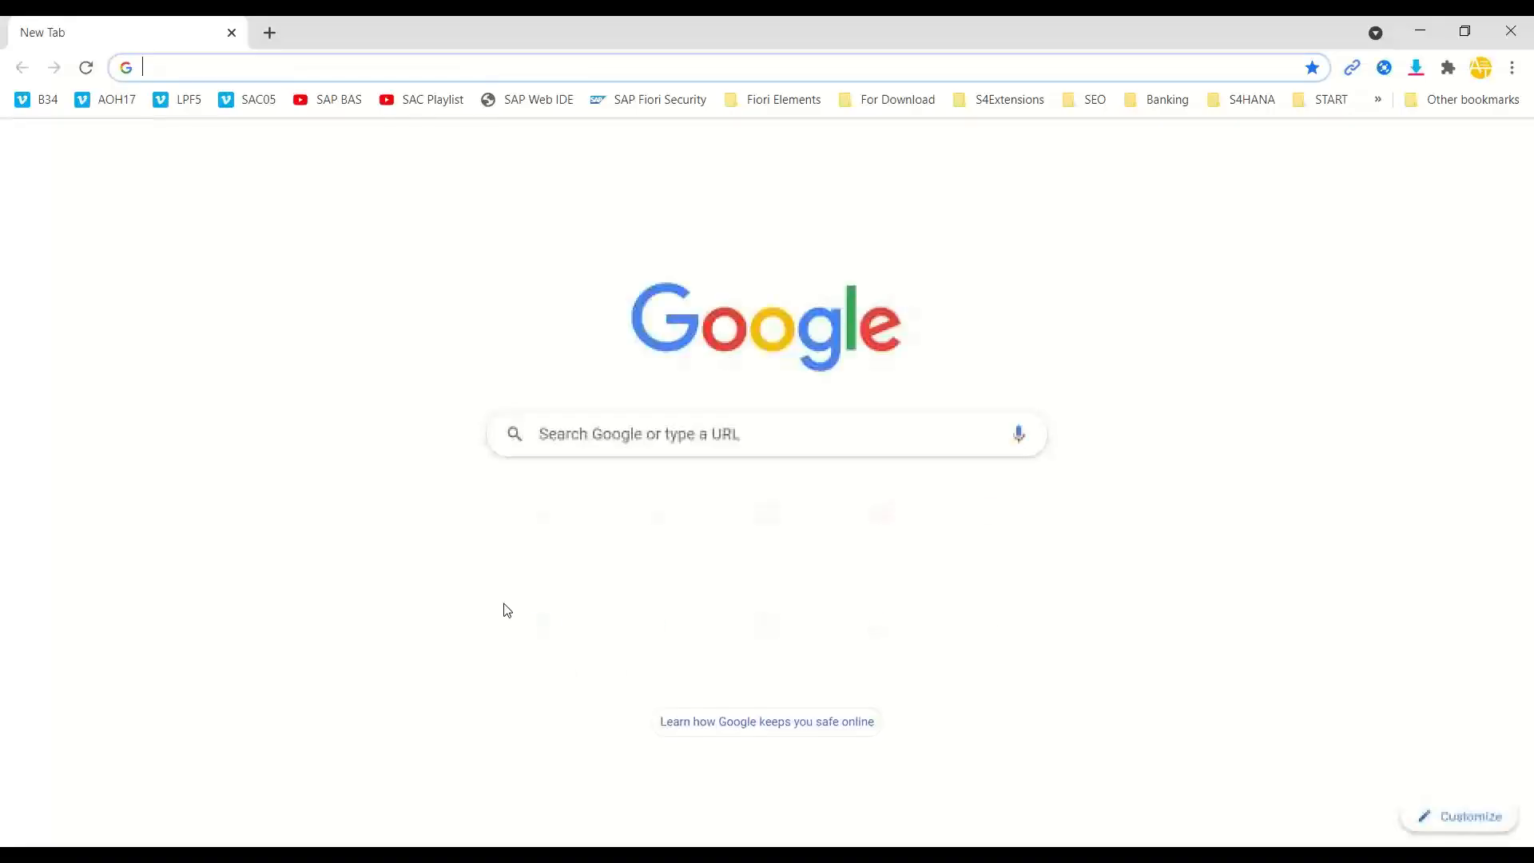
# - Load the ZMAR_2021_SRV $metadata URL from the address suggestions and select its address
pyautogui.write('stc')
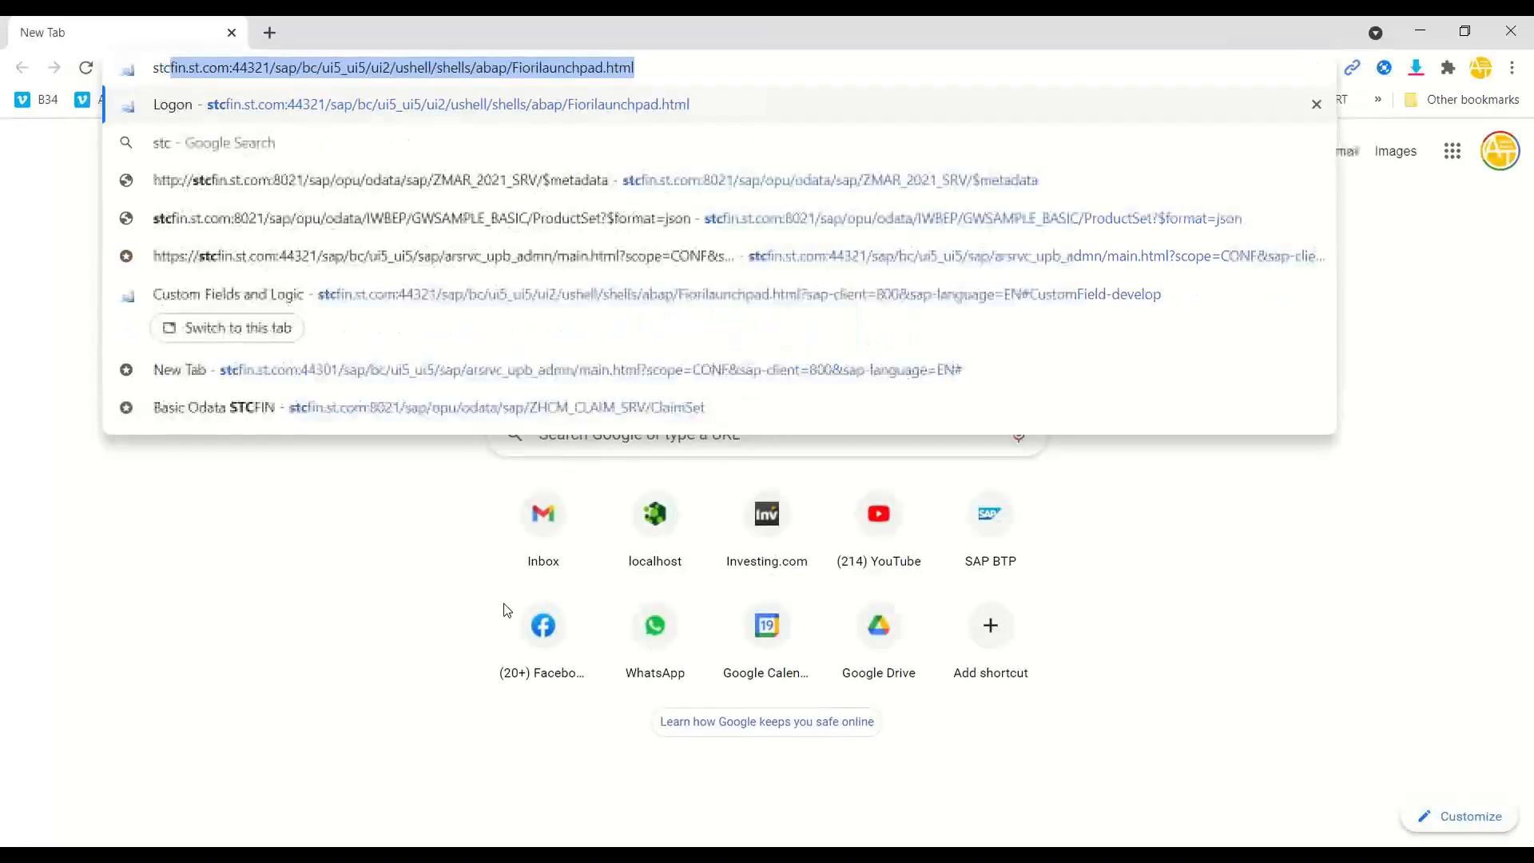
pyautogui.write('fin /')
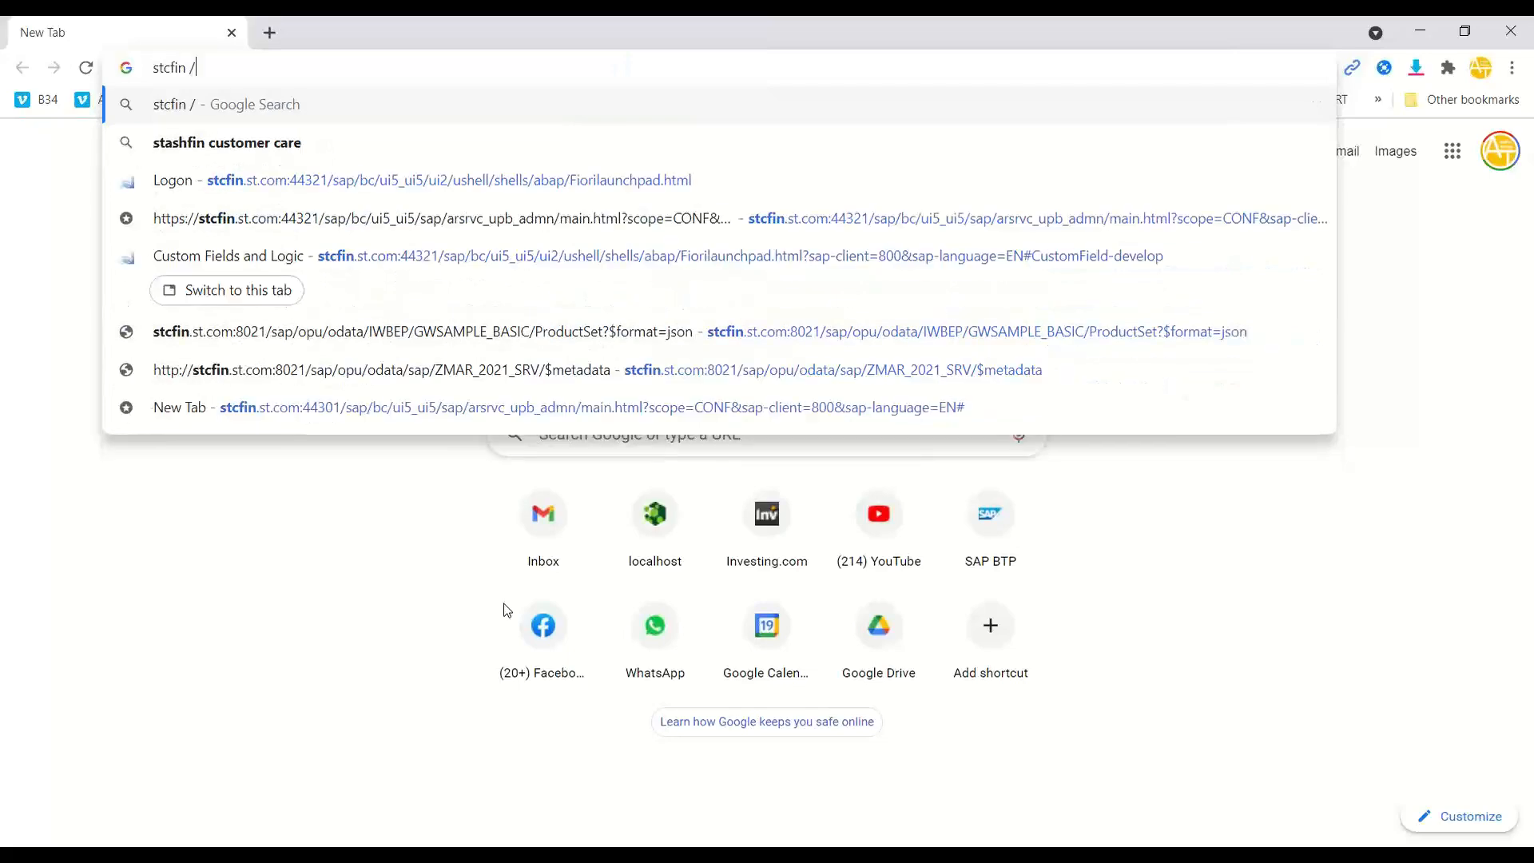
pyautogui.write('sap/')
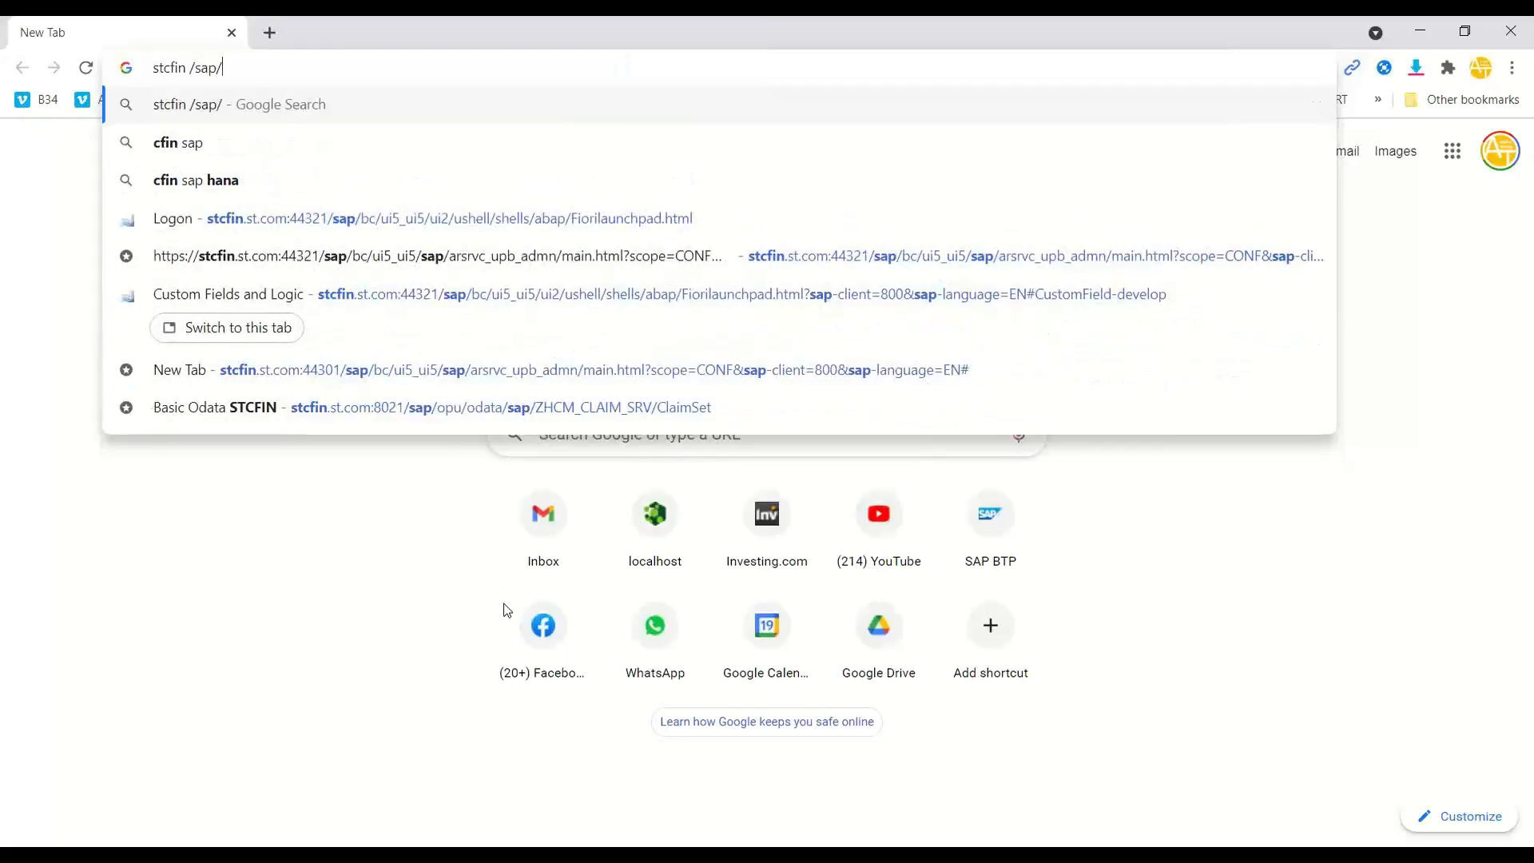
pyautogui.write('op')
pyautogui.press('Down')
pyautogui.press('Down')
pyautogui.press('Up')
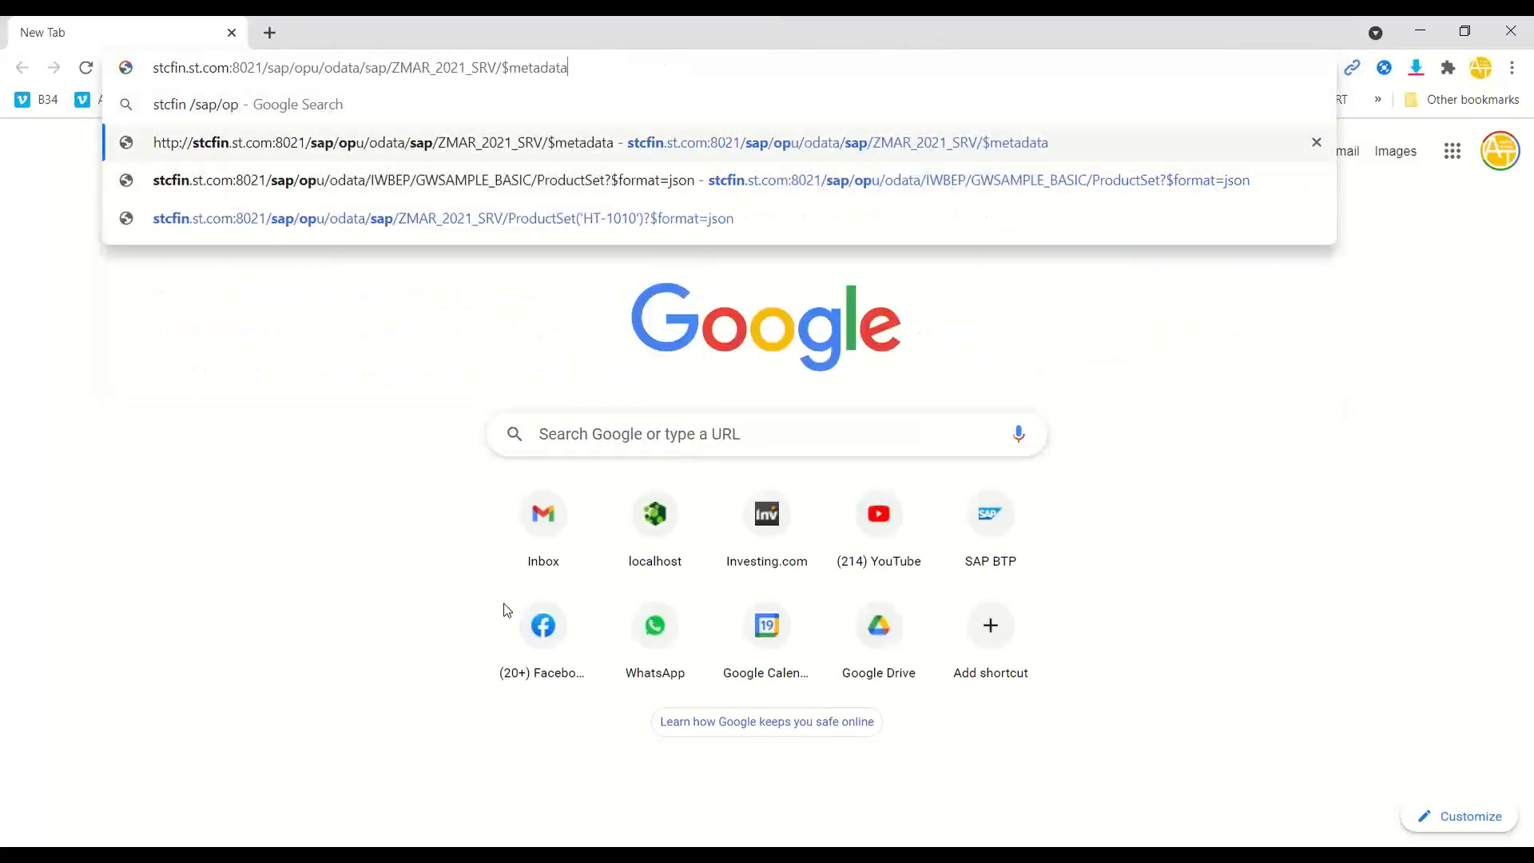
pyautogui.press('Return')
pyautogui.click(851, 306)
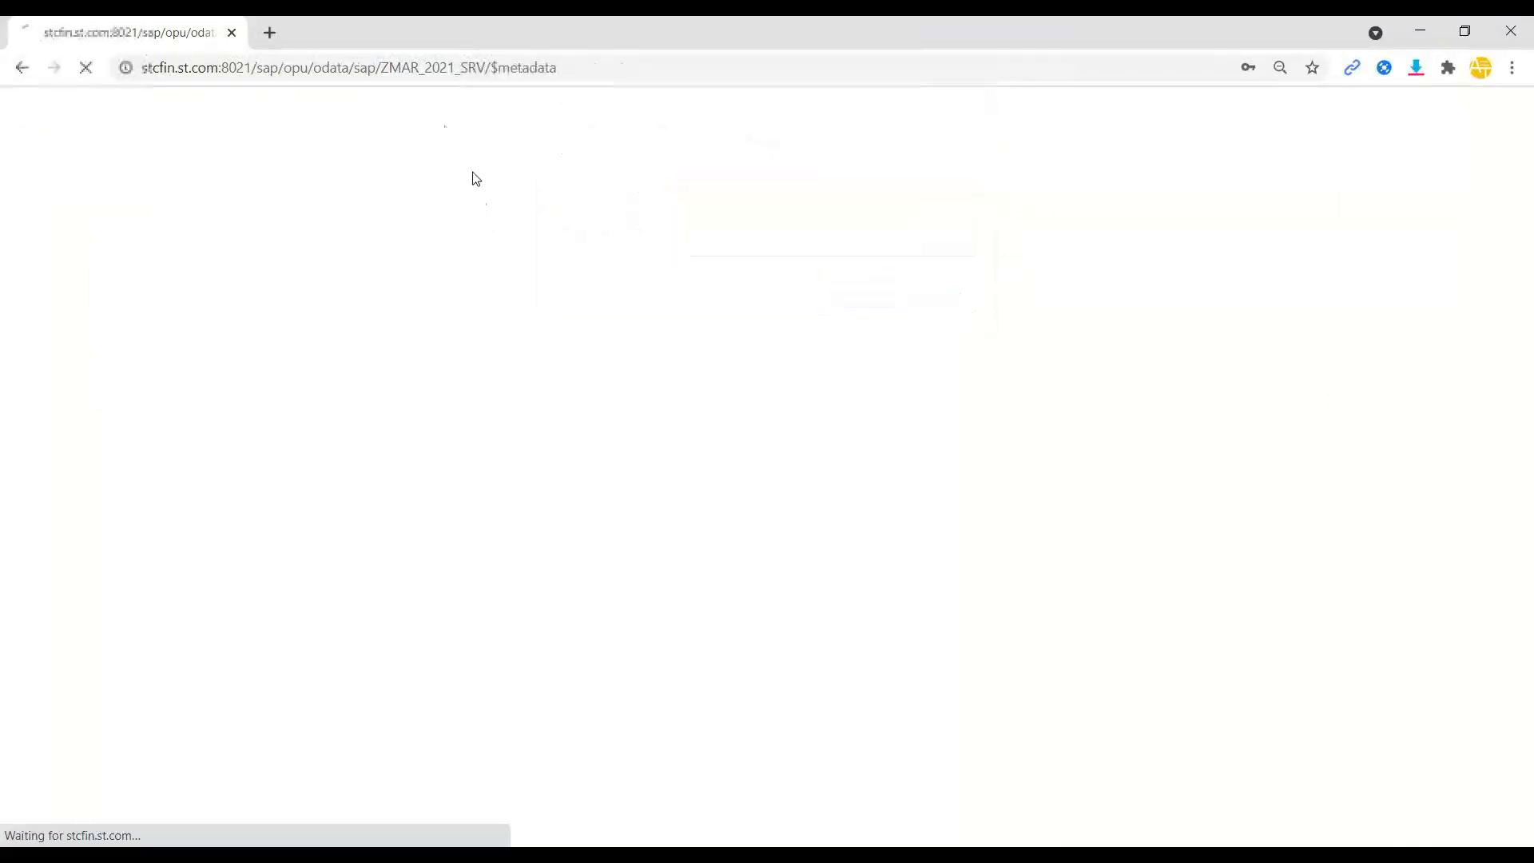
pyautogui.click(423, 68)
pyautogui.hotkey('ctrl', 'c')
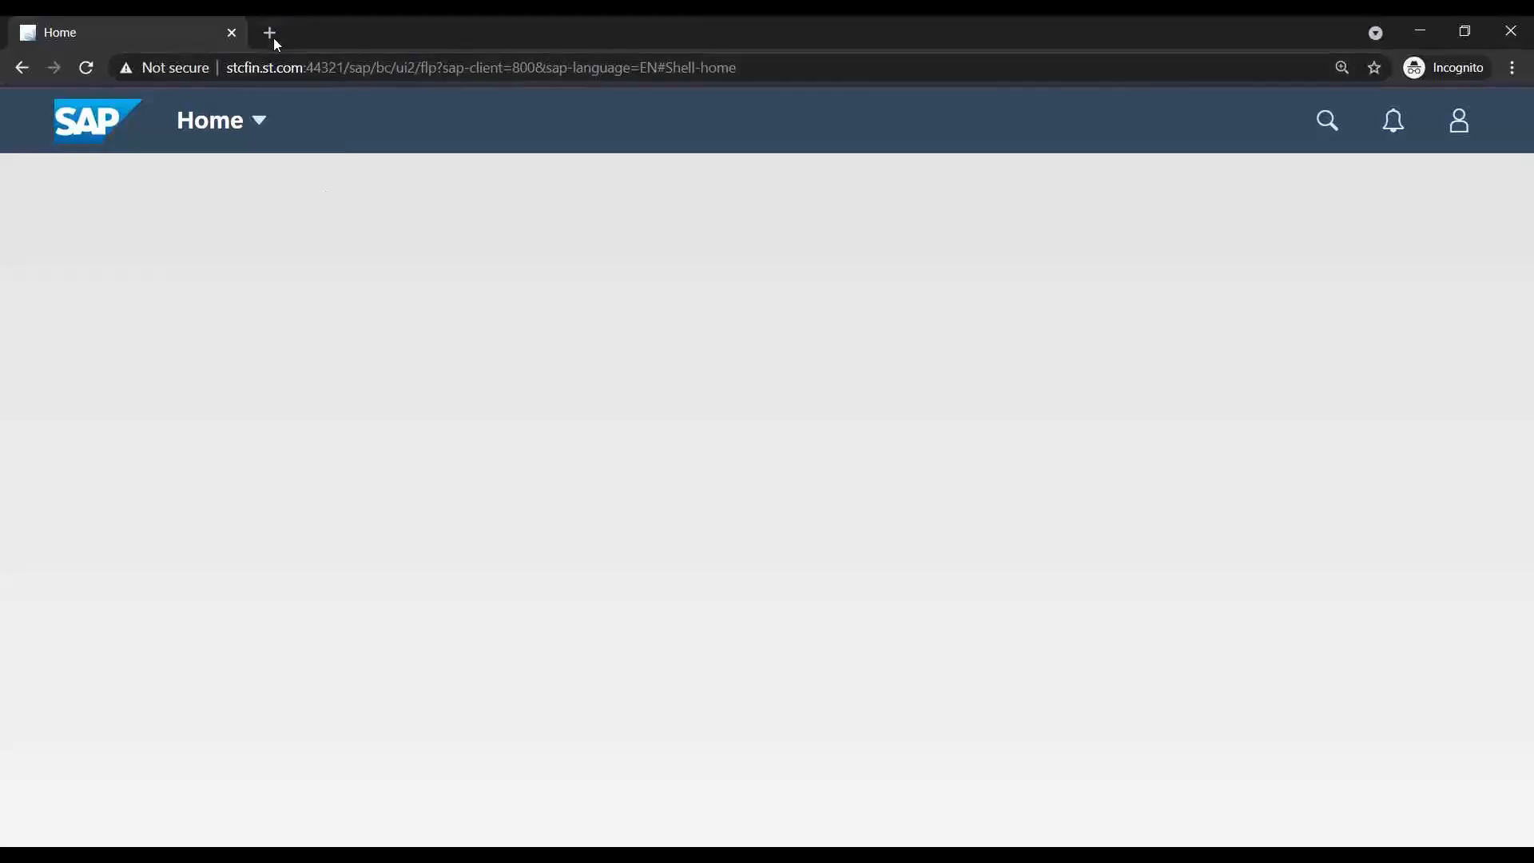
# - Open the $metadata URL privately as the new business user and select the no-authorization error
pyautogui.click(269, 32)
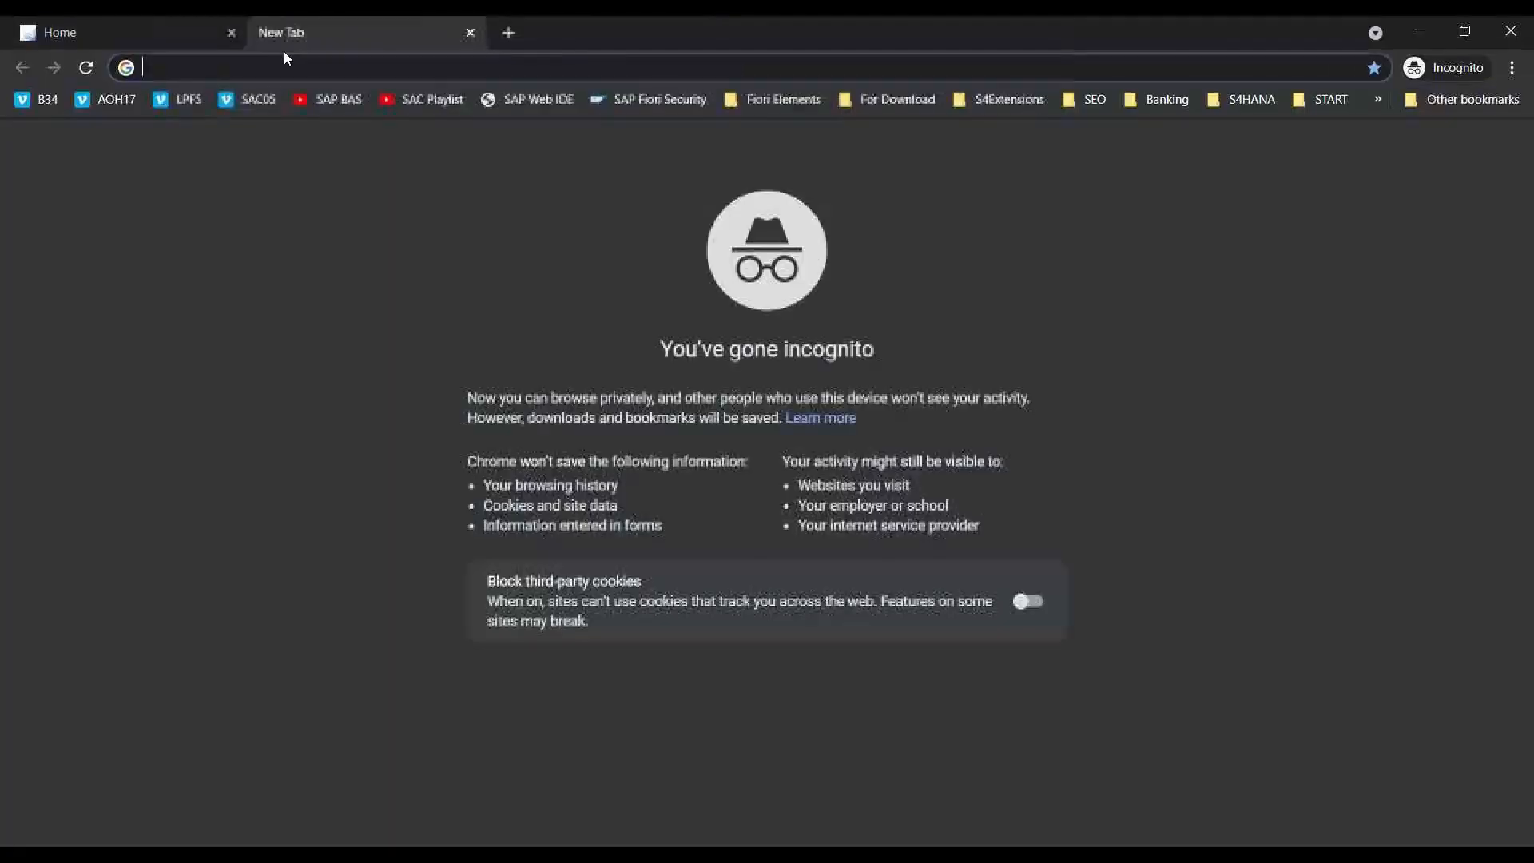
pyautogui.hotkey('ctrl', 'v')
pyautogui.press('Return')
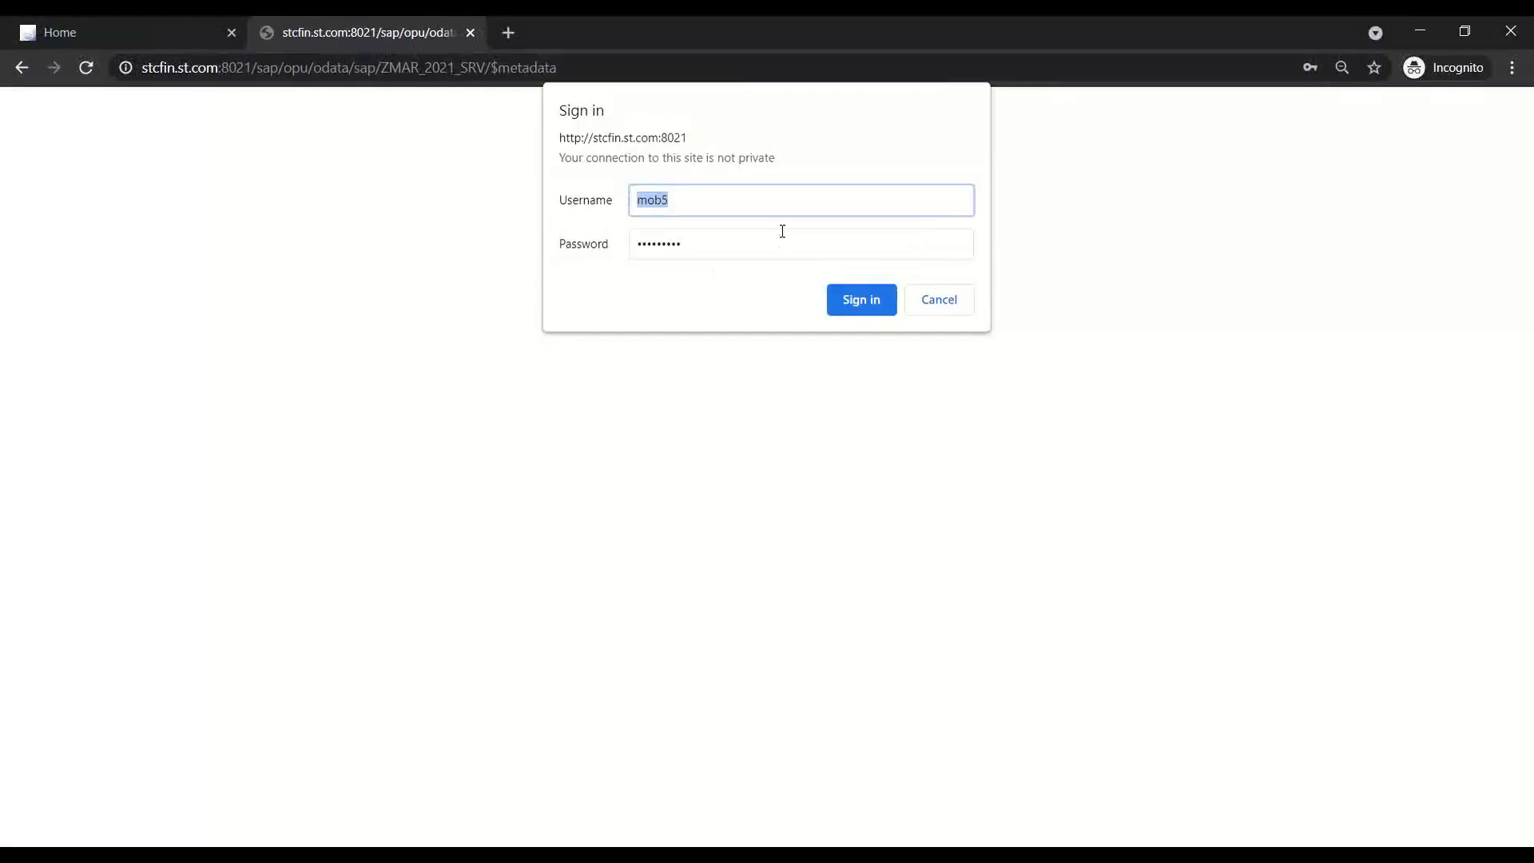
pyautogui.write('alex')
pyautogui.write('******')
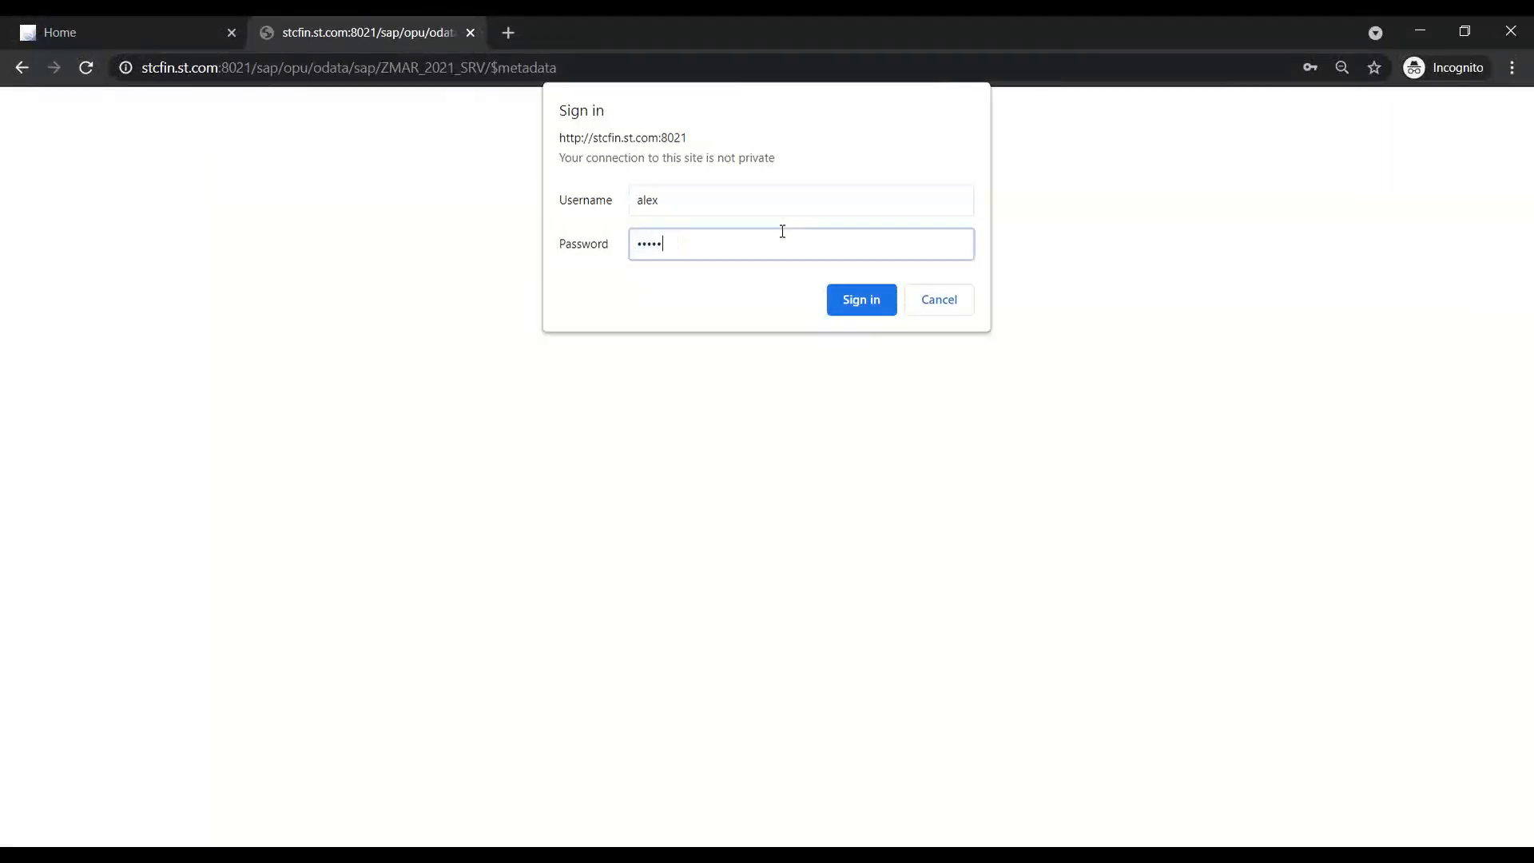
pyautogui.press('Return')
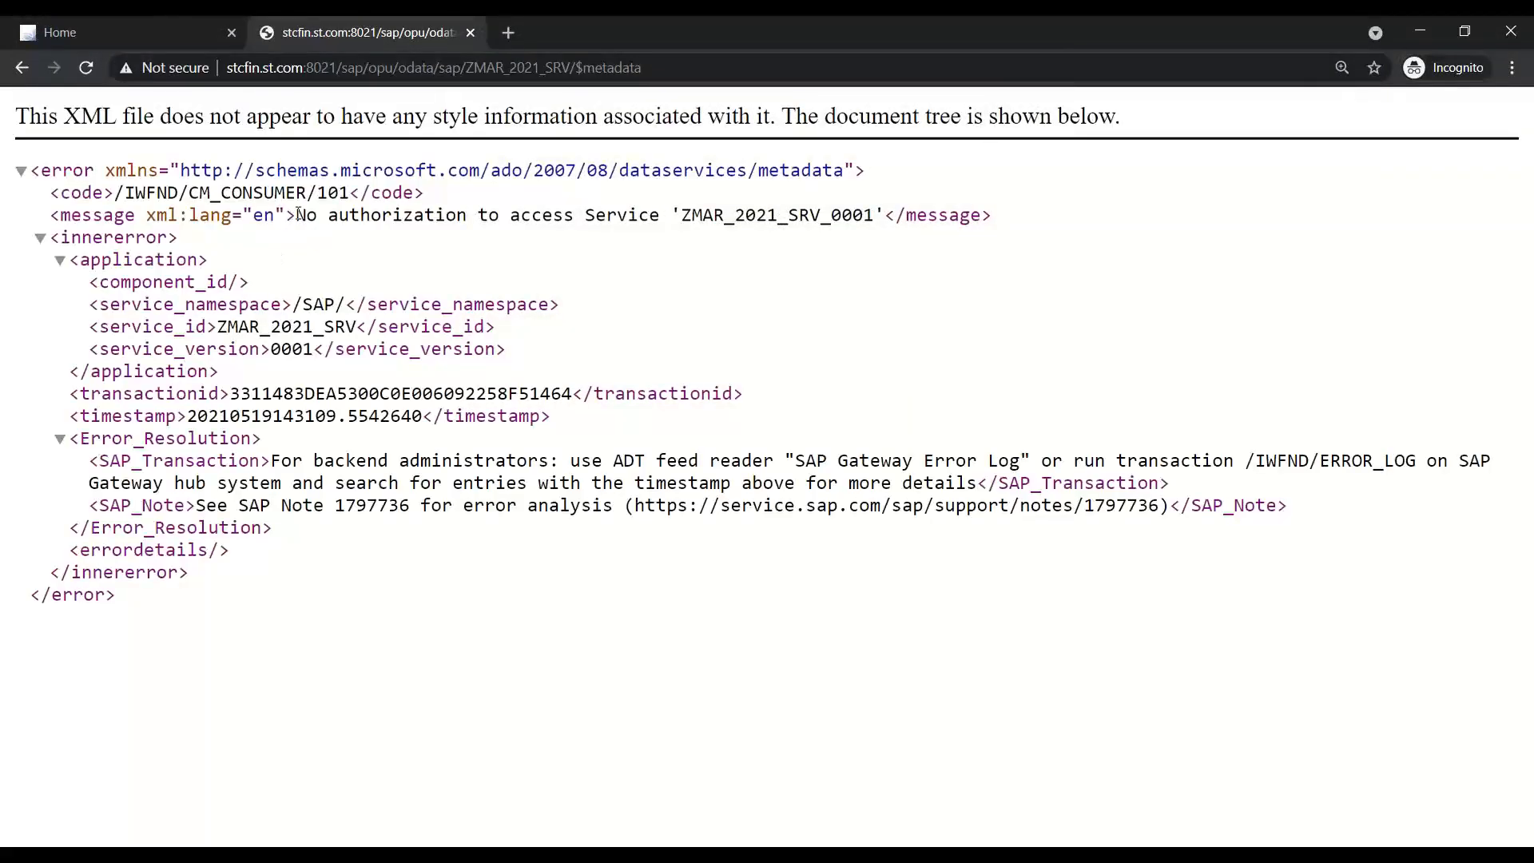
pyautogui.moveTo(287, 215); pyautogui.dragTo(884, 216)
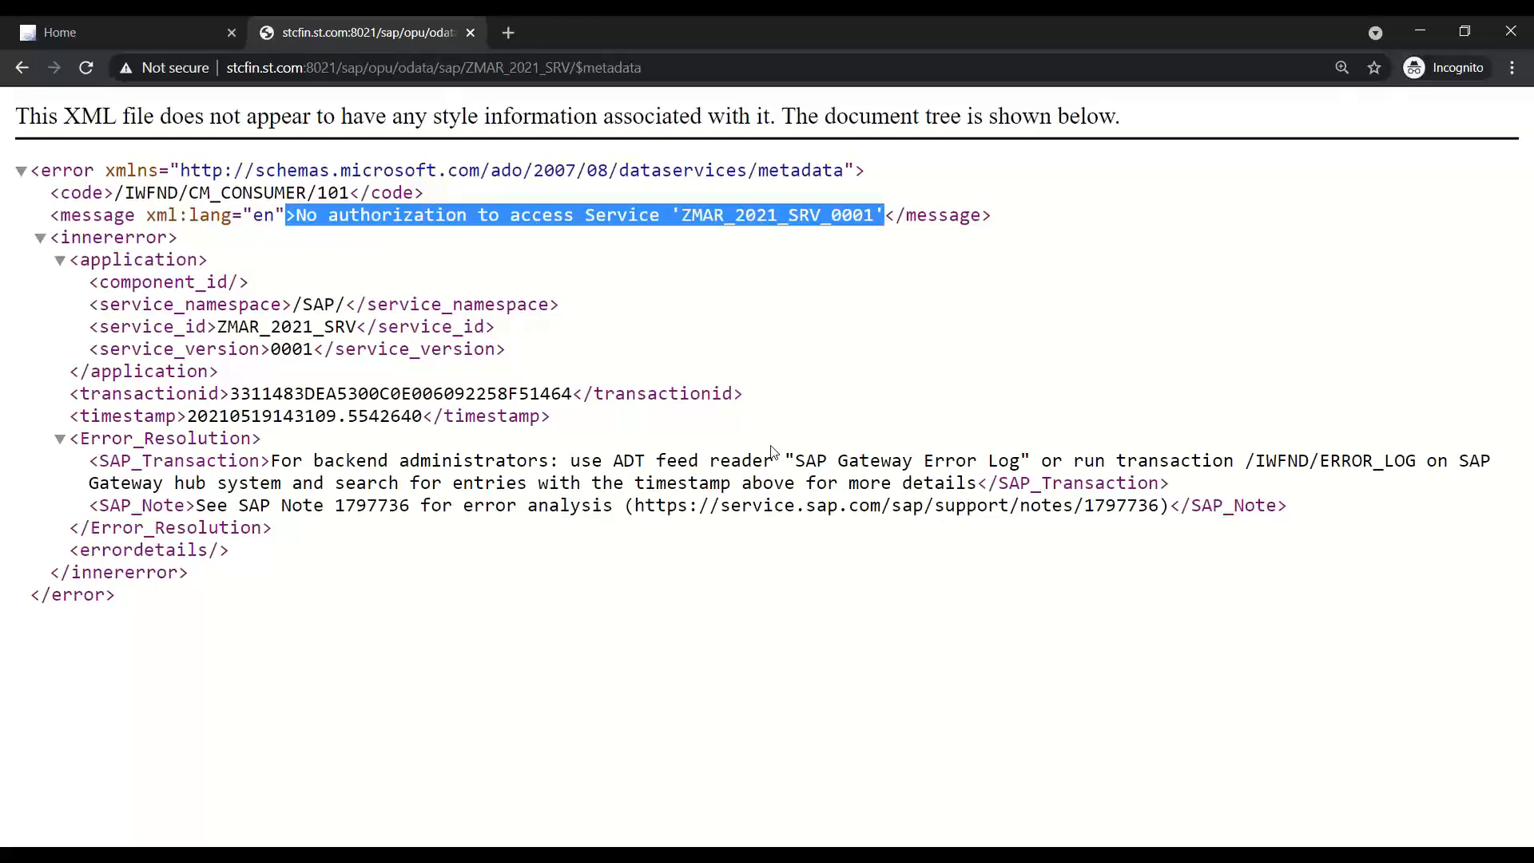
pyautogui.click(471, 33)
# - Review the role's S_SERVICE SRV_NAME values in SAP, then bring up the PowerPoint training slides
pyautogui.hotkey('alt', 'Tab')
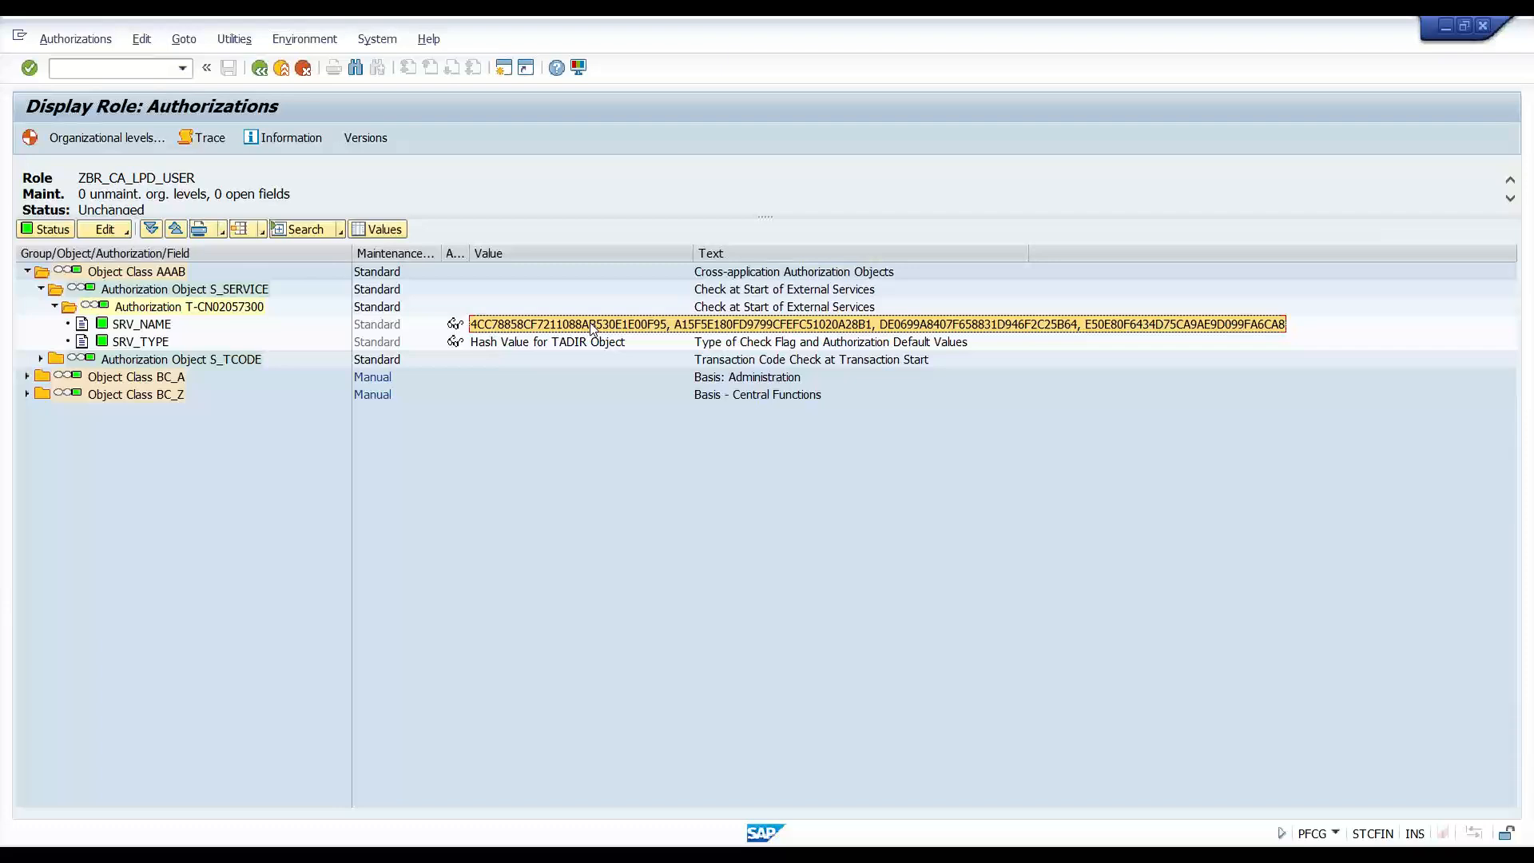
pyautogui.click(672, 858)
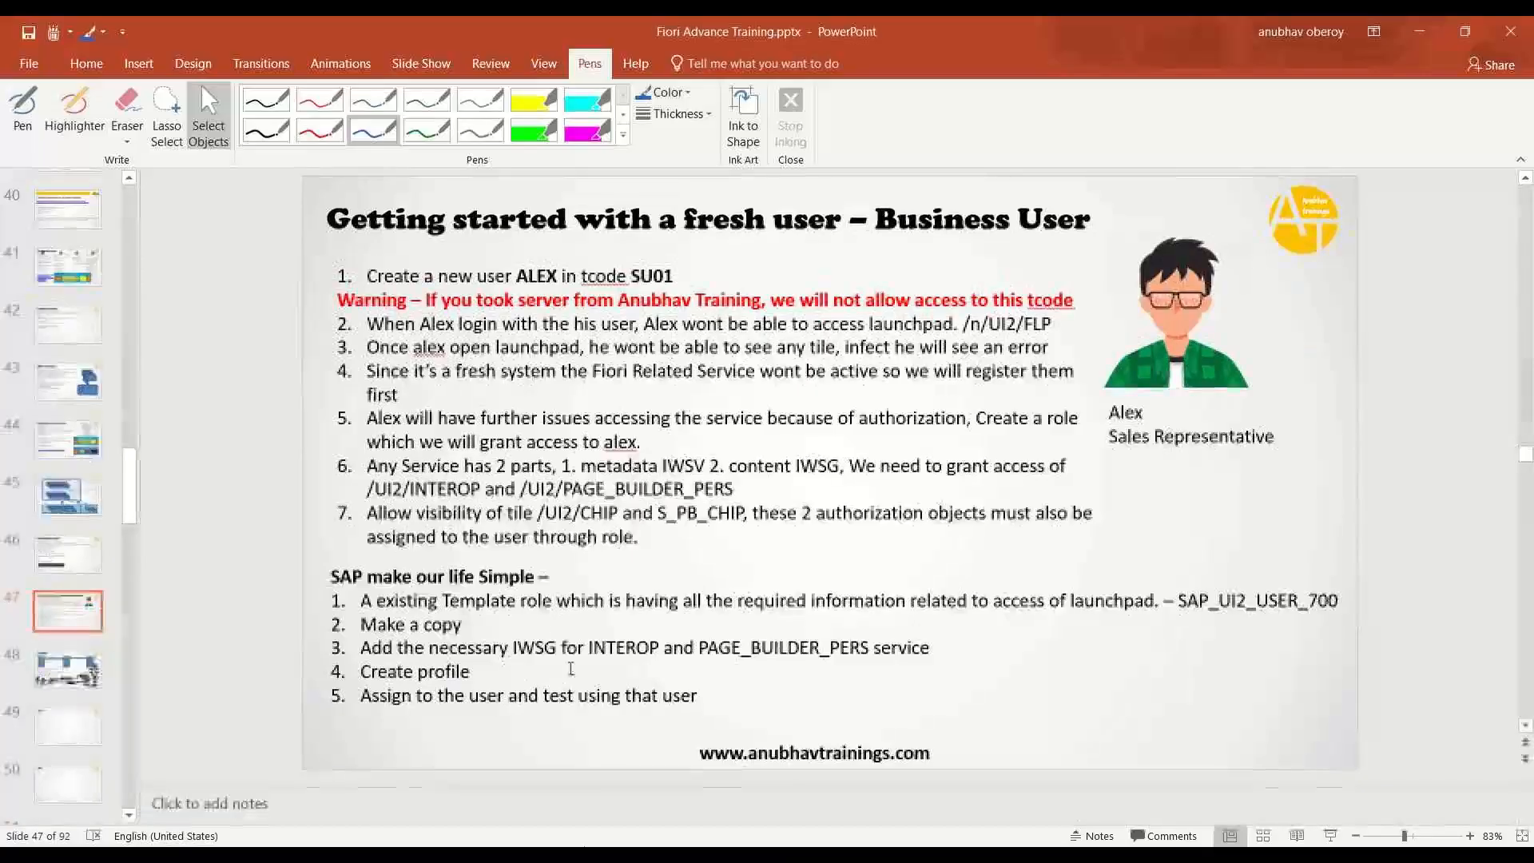
# - Add 'Users should have as minimal as possible authorizations to perform their job' below step 5
pyautogui.click(740, 716)
pyautogui.press('Return')
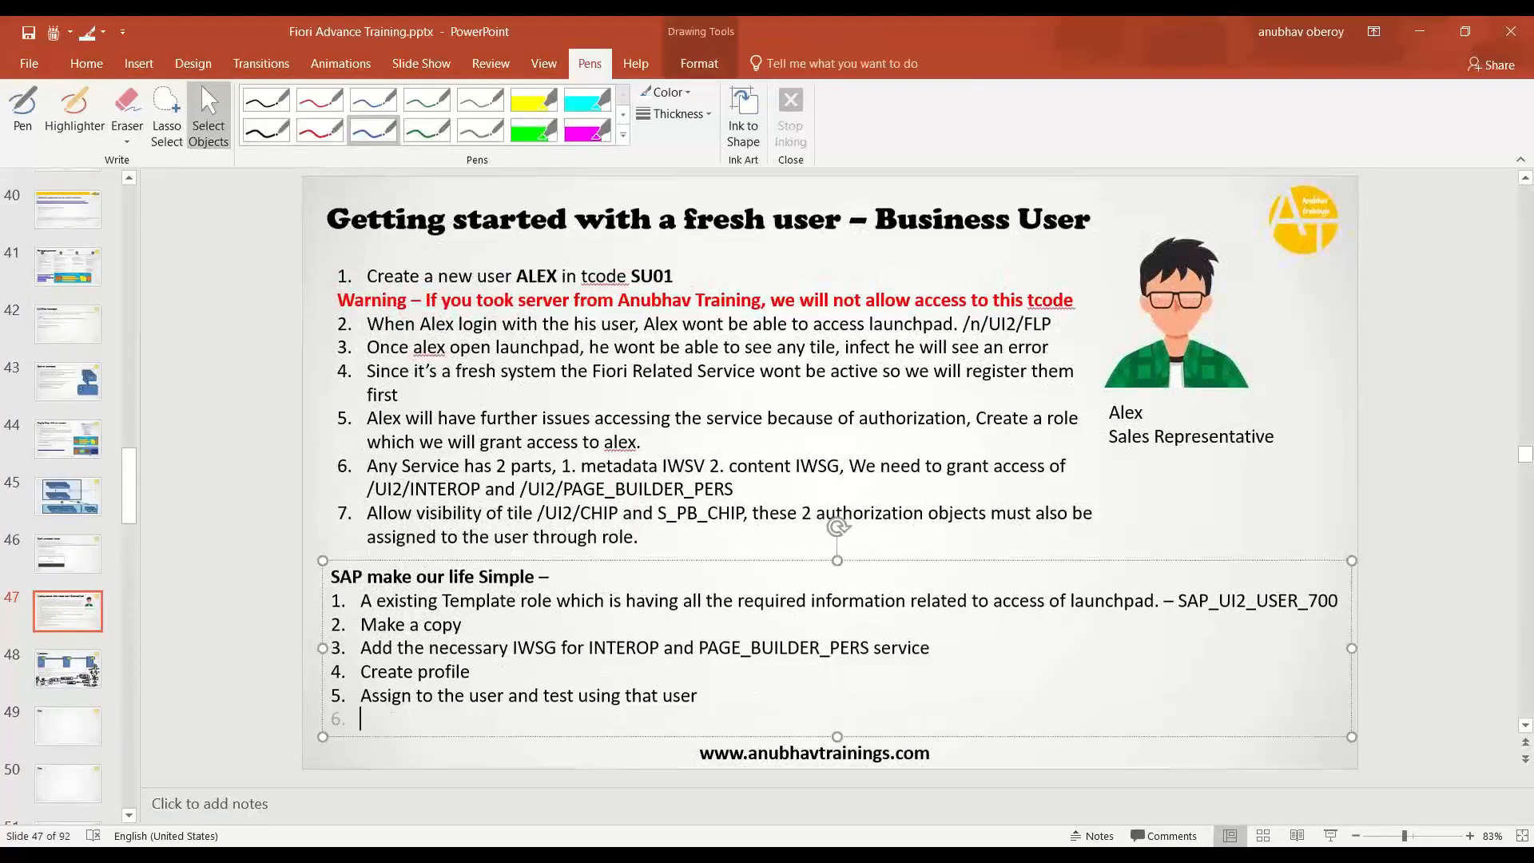
pyautogui.write('User')
pyautogui.press('BackSpace')
pyautogui.write('s should have ')
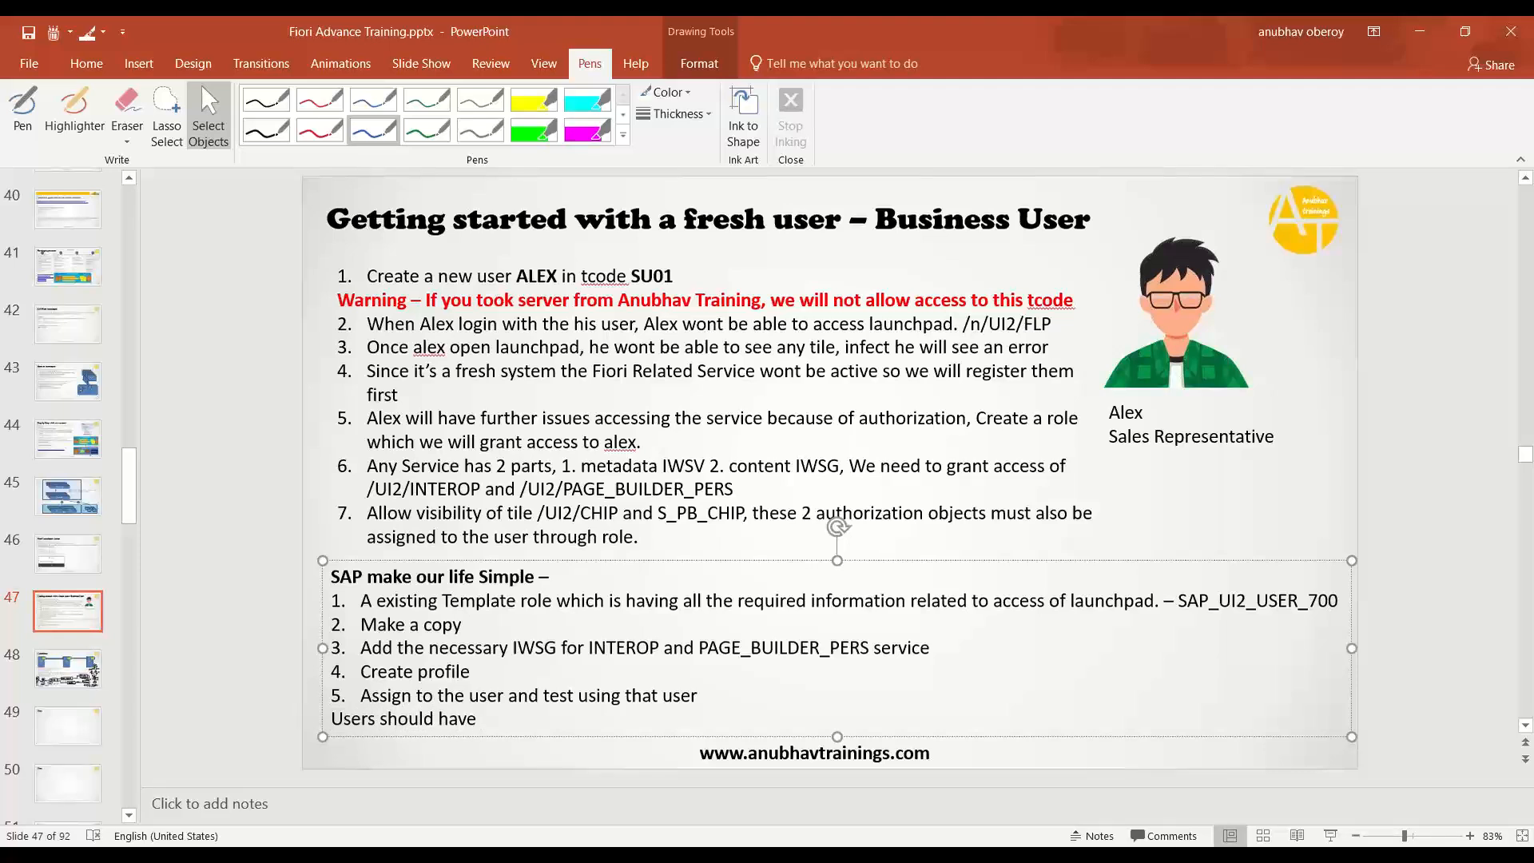
pyautogui.write('as minimal as poss')
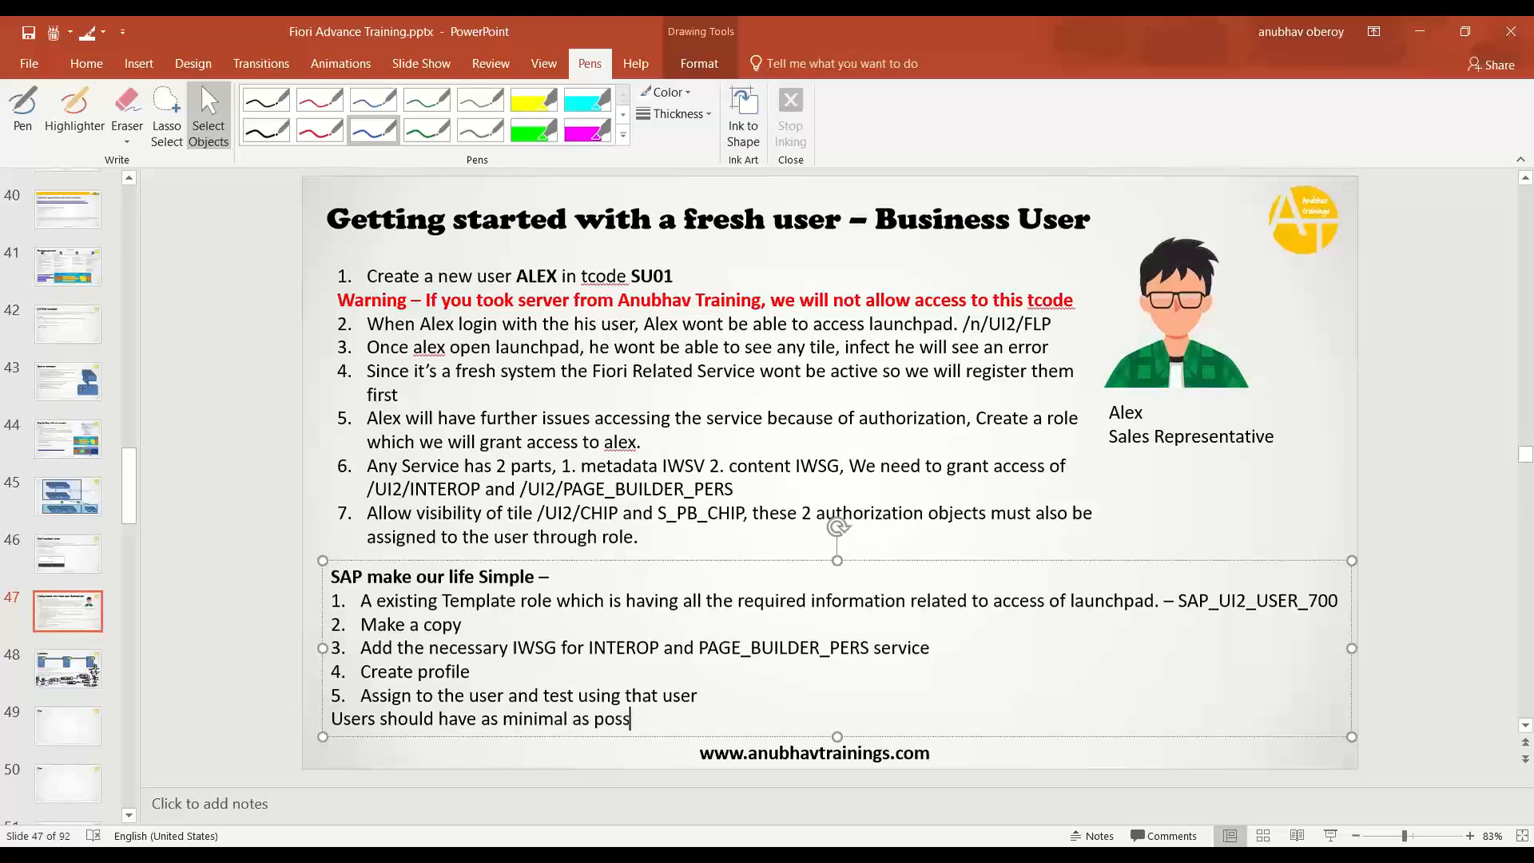
pyautogui.write('ible authorizatio')
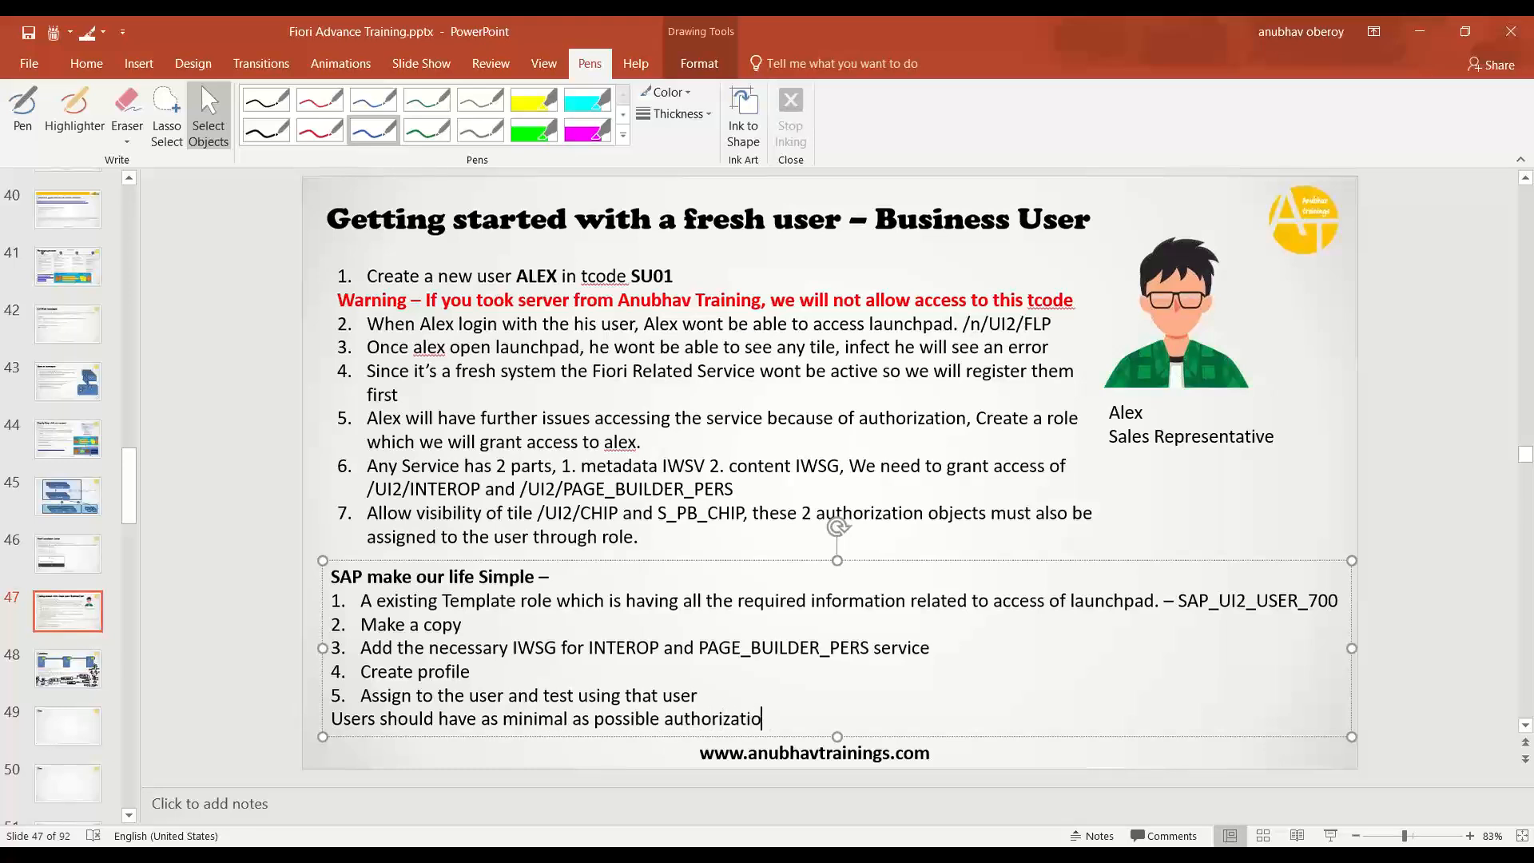
pyautogui.write('ns to perform their ')
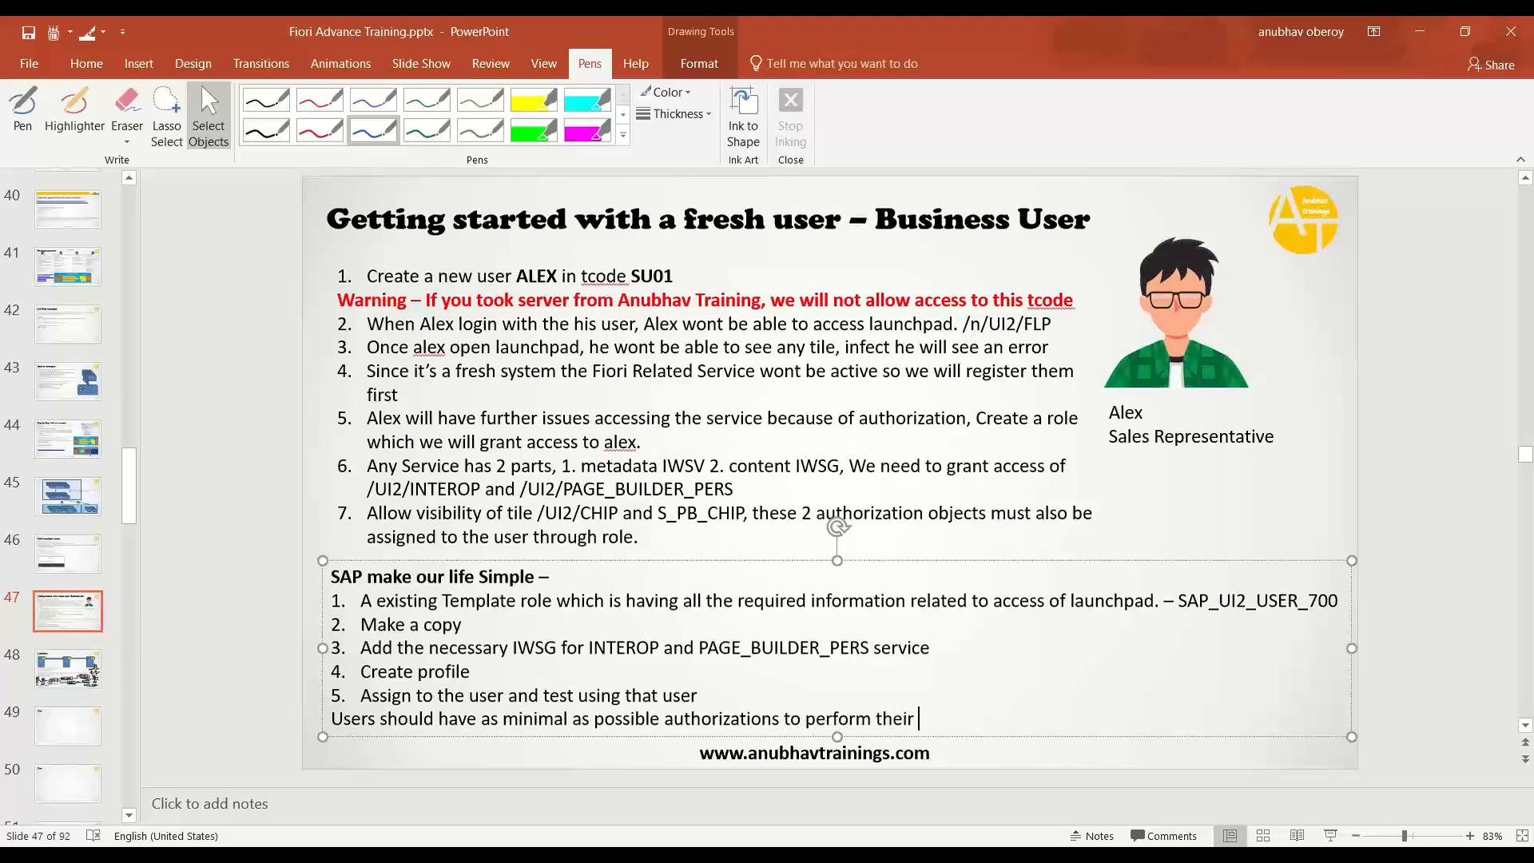
pyautogui.write('job')
pyautogui.hotkey('shift', 'Home')
pyautogui.press('BackSpace')
pyautogui.press('BackSpace')
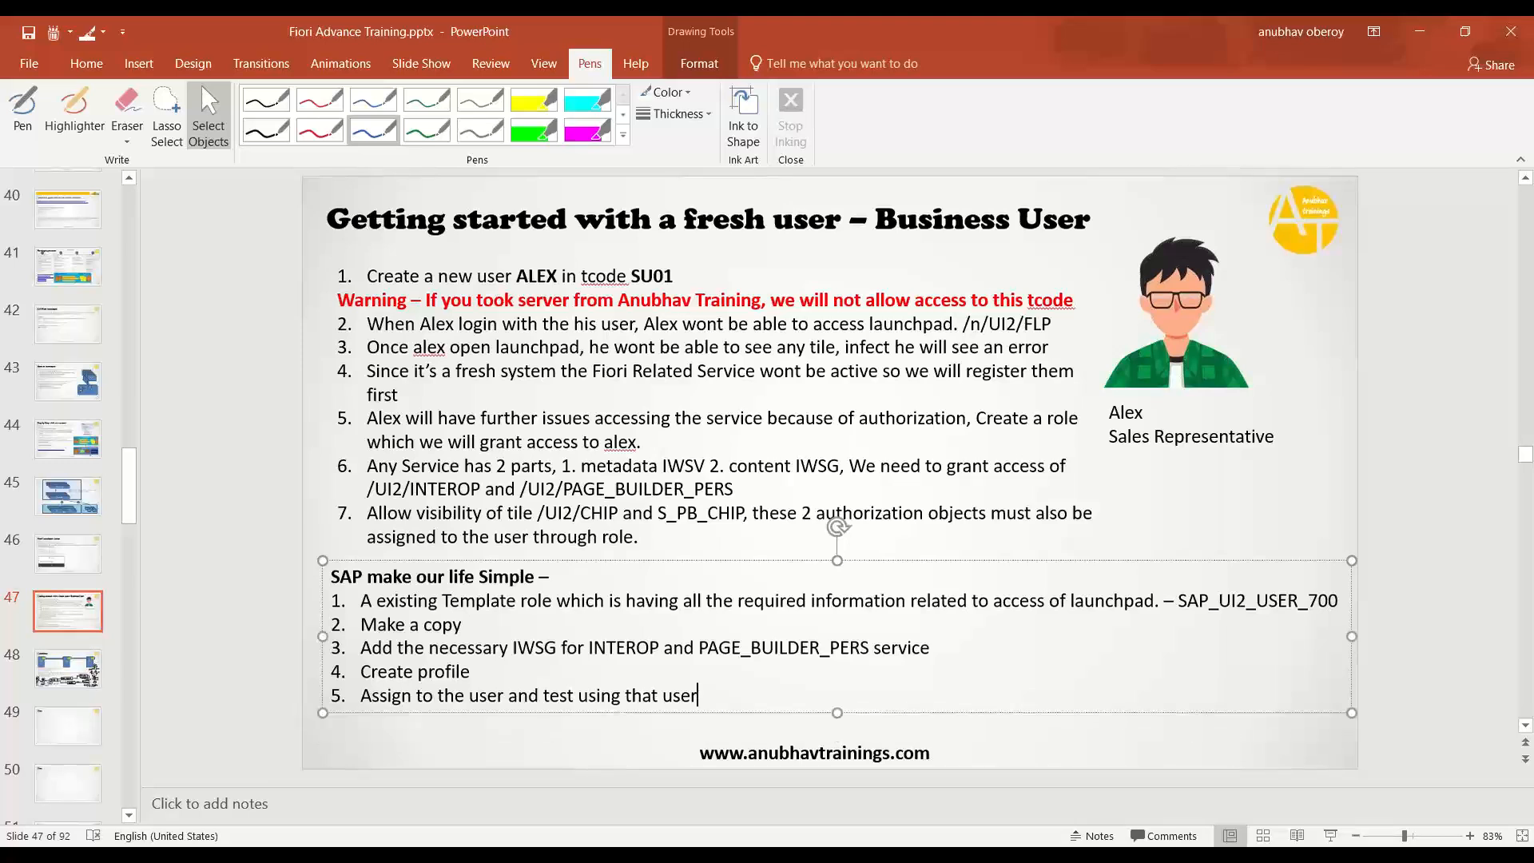
pyautogui.hotkey('ctrl', 'z')
pyautogui.press('End')
pyautogui.press('BackSpace')
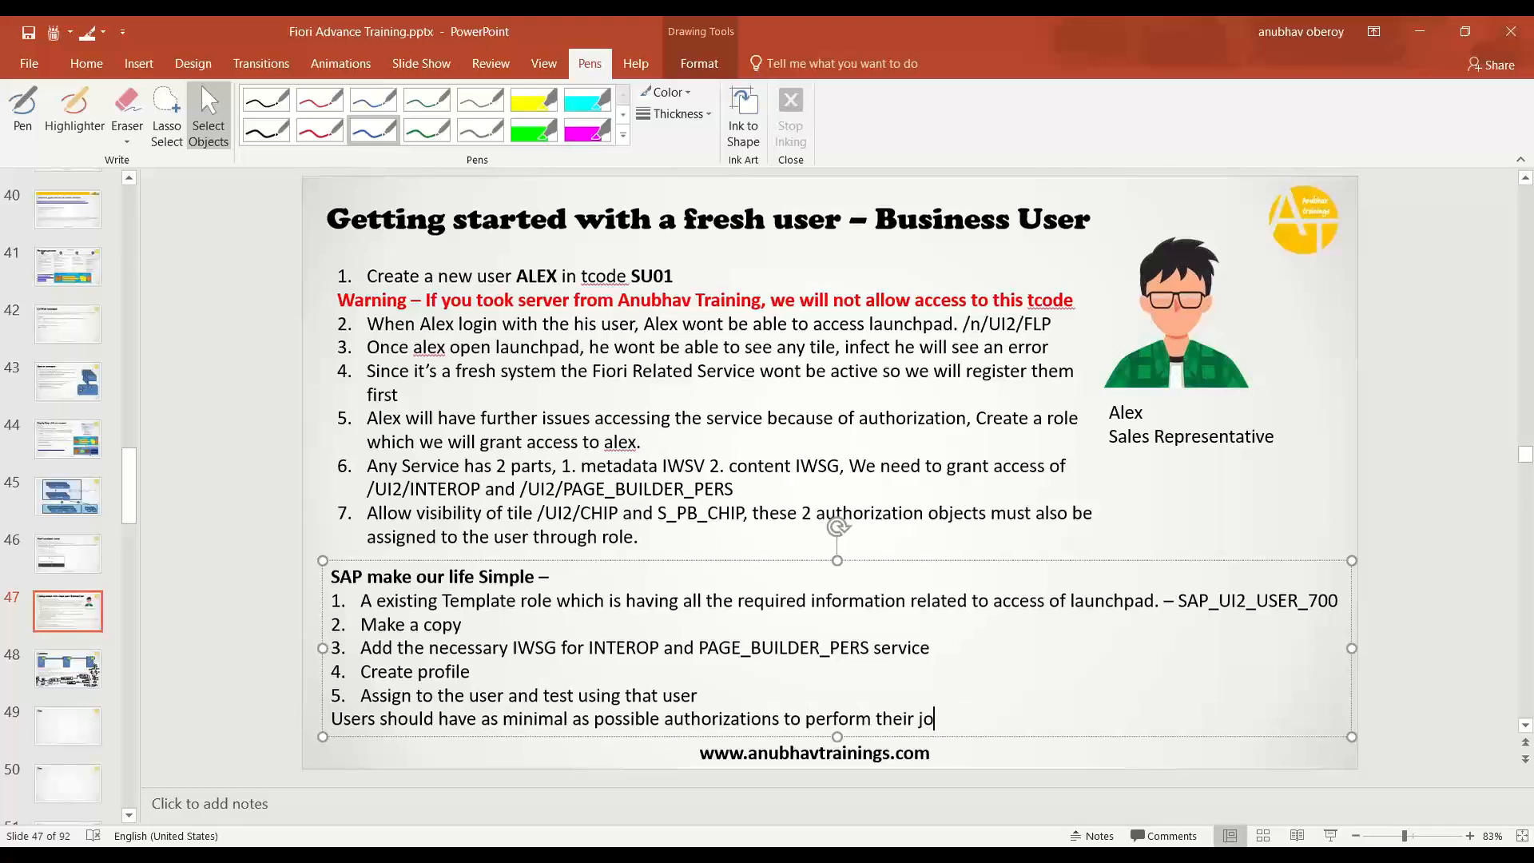
pyautogui.write('b')
# - Format the new least-privilege line as bold 24 pt
pyautogui.hotkey('shift', 'Home')
pyautogui.hotkey('ctrl', 'b')
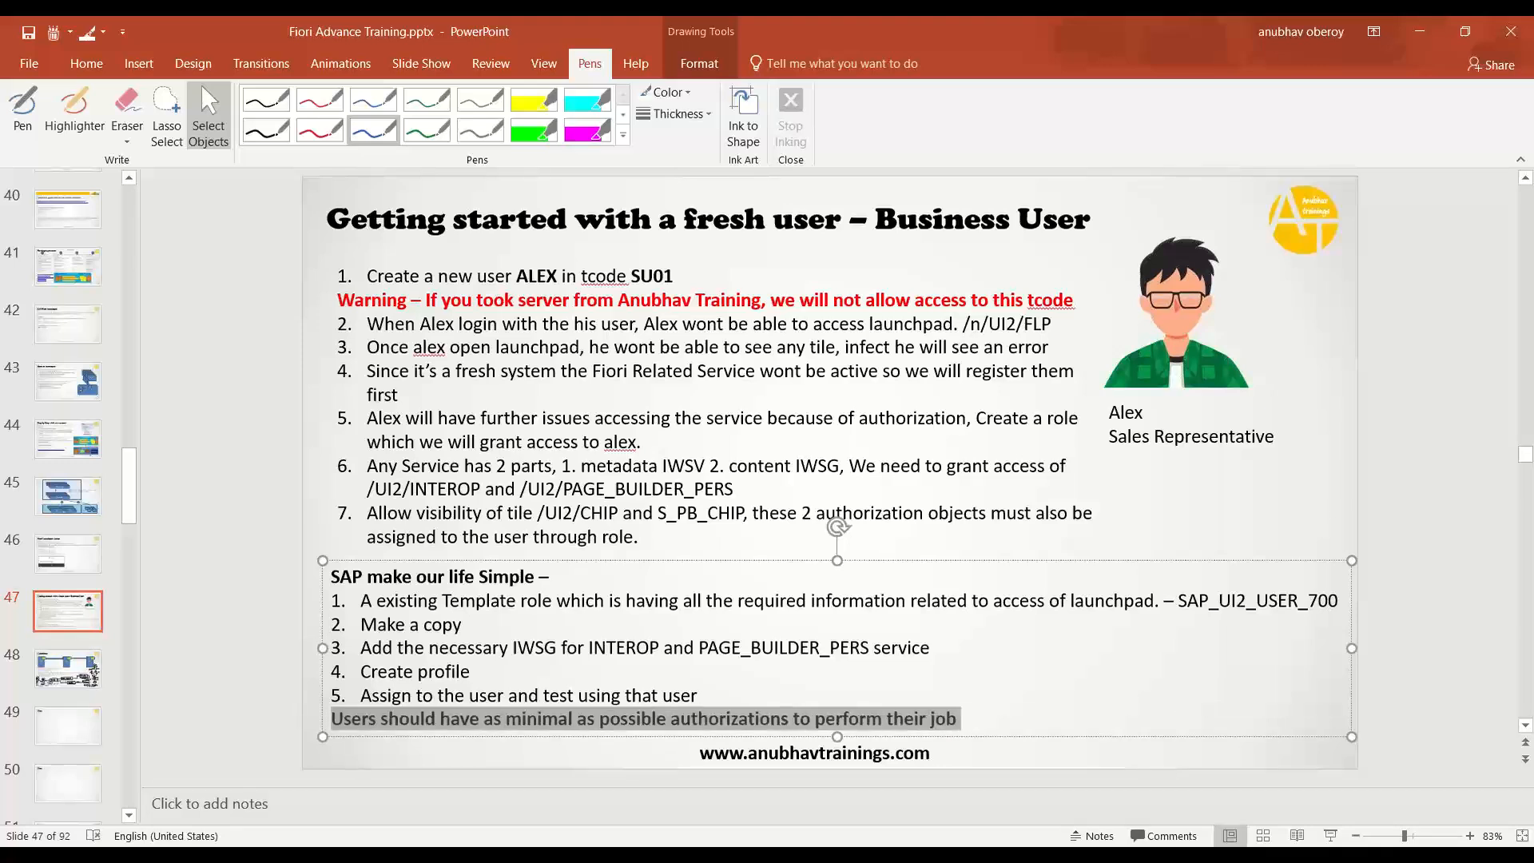
pyautogui.click(84, 65)
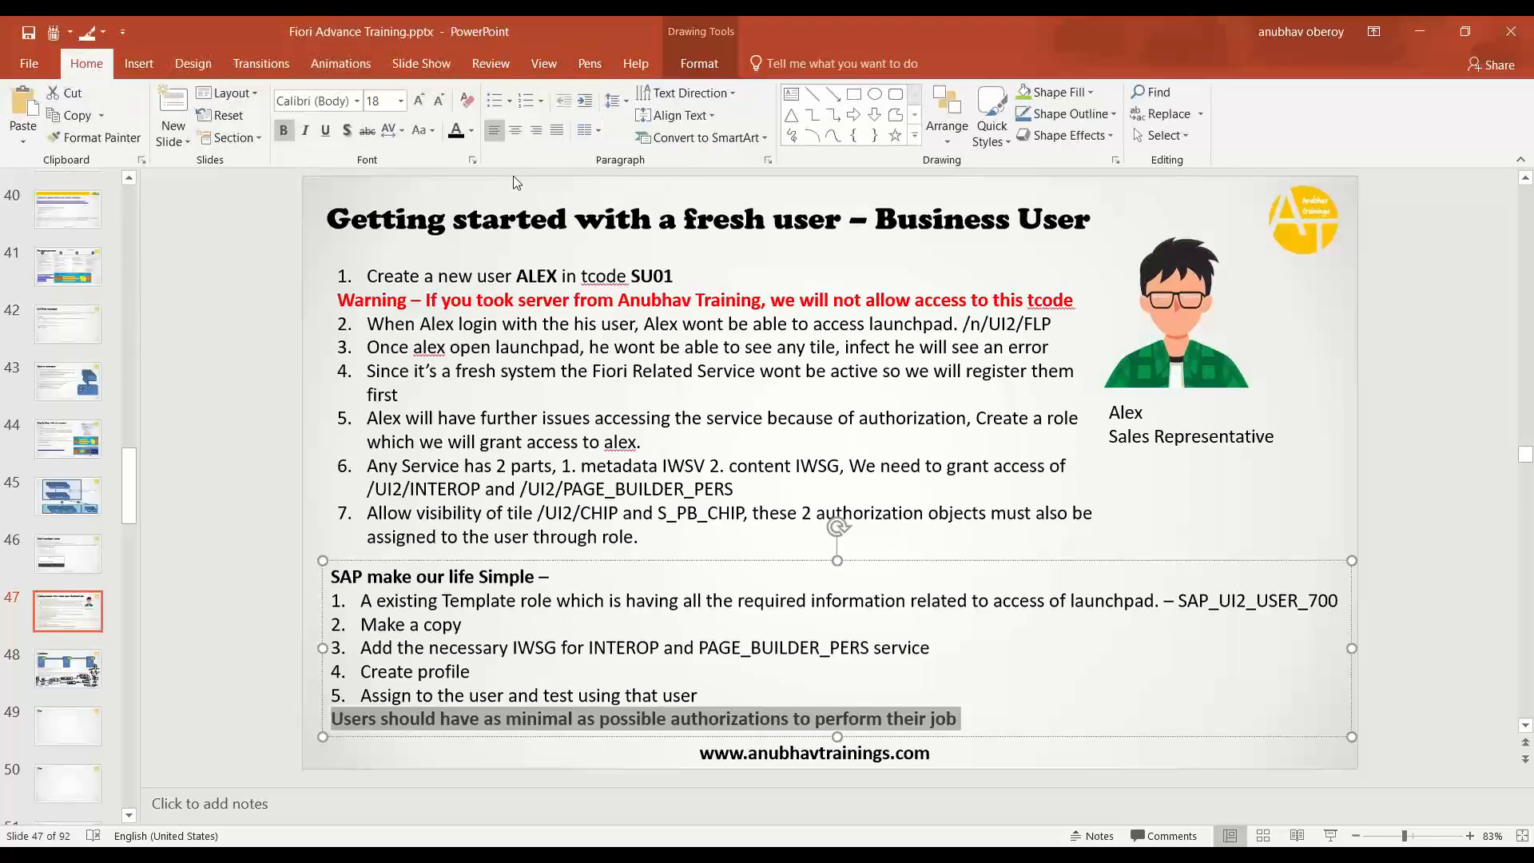
pyautogui.click(414, 103)
pyautogui.click(415, 103)
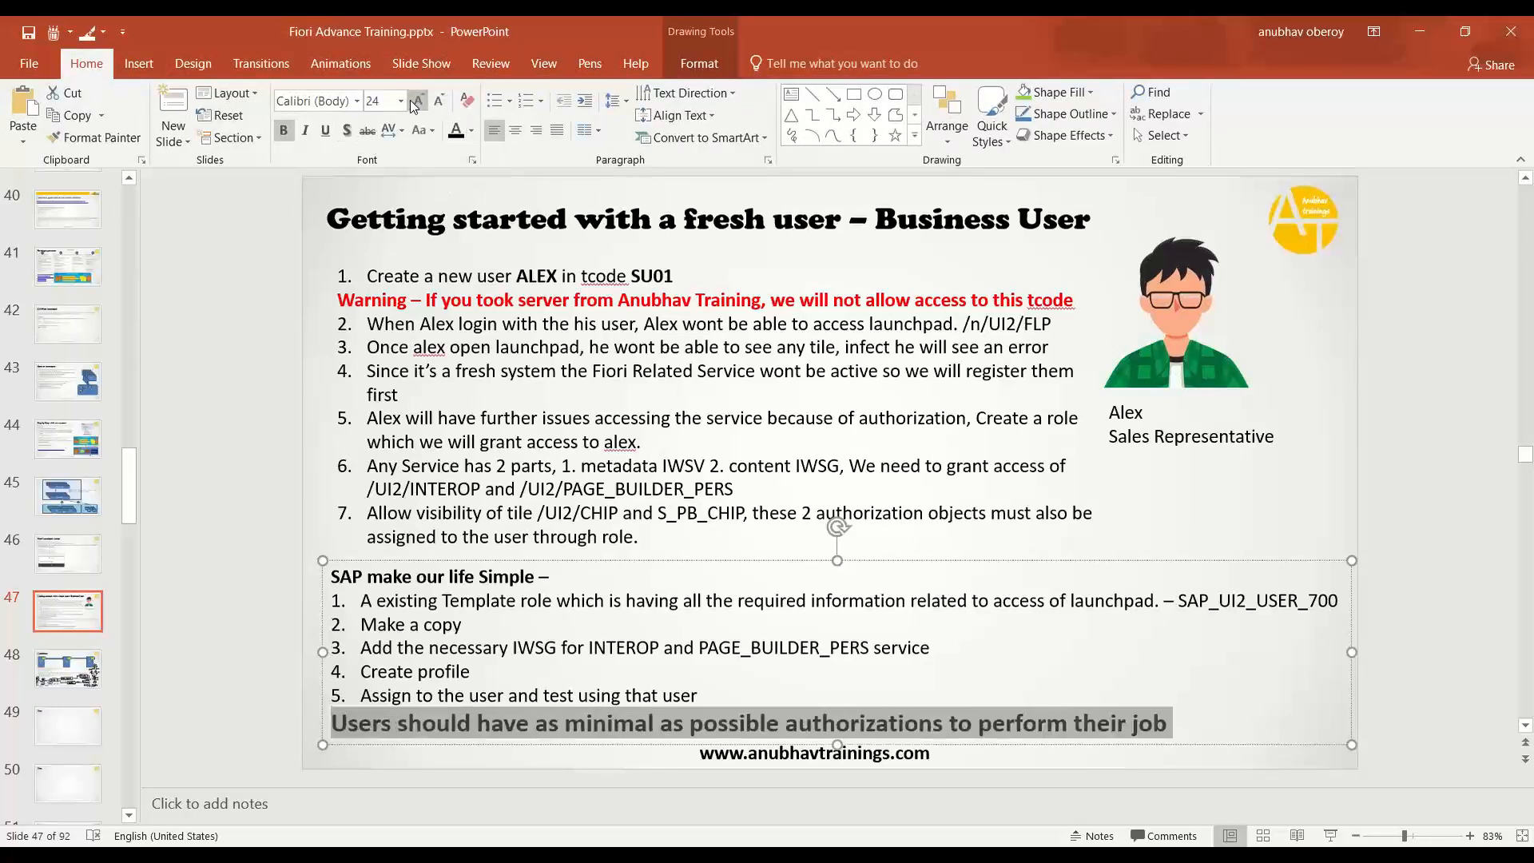
pyautogui.click(1382, 689)
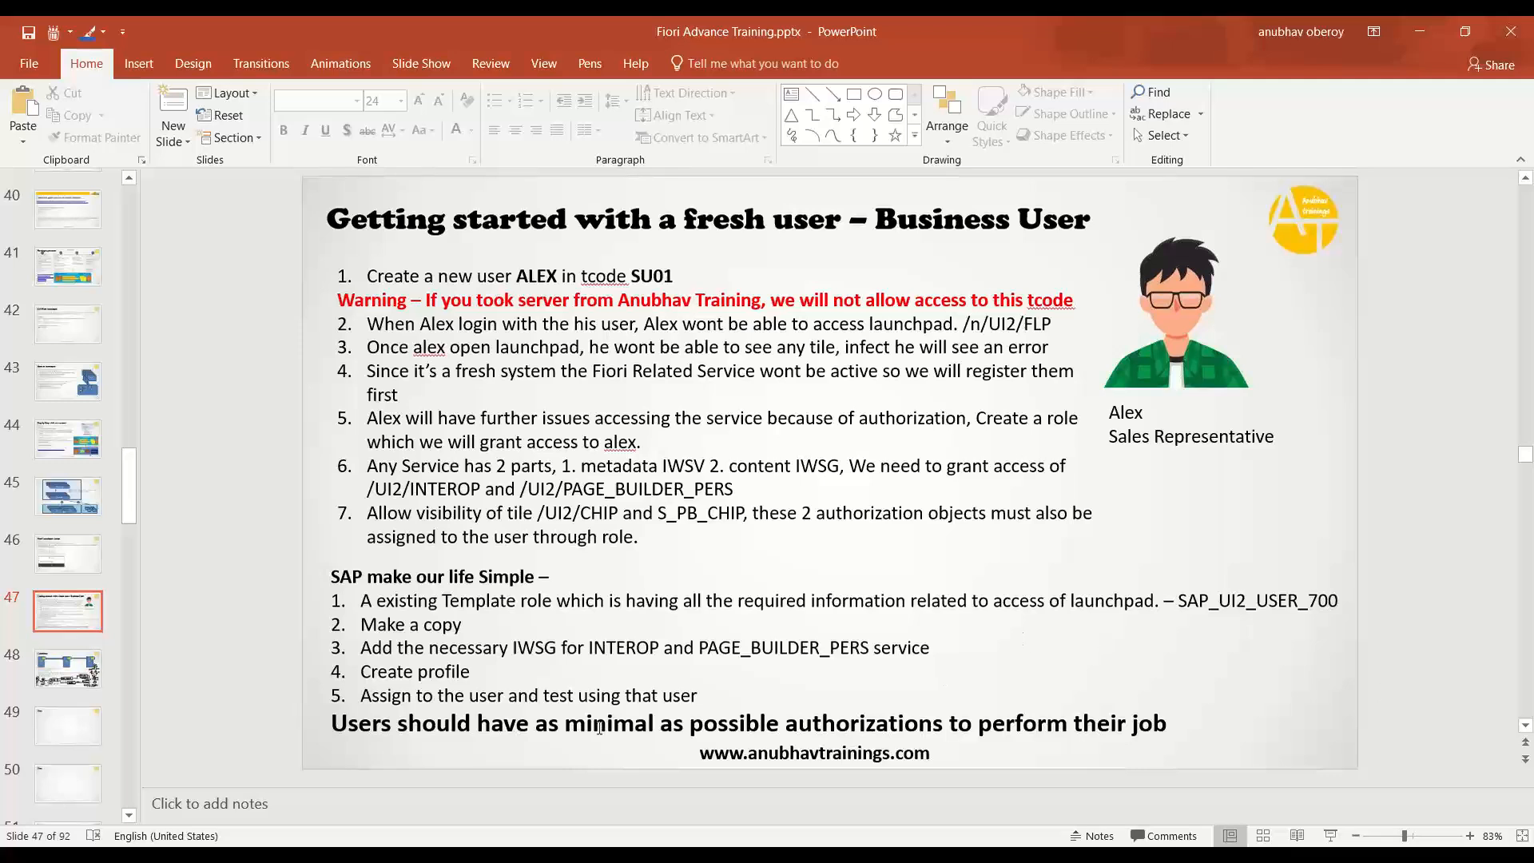
pyautogui.hotkey('alt', 'Tab')
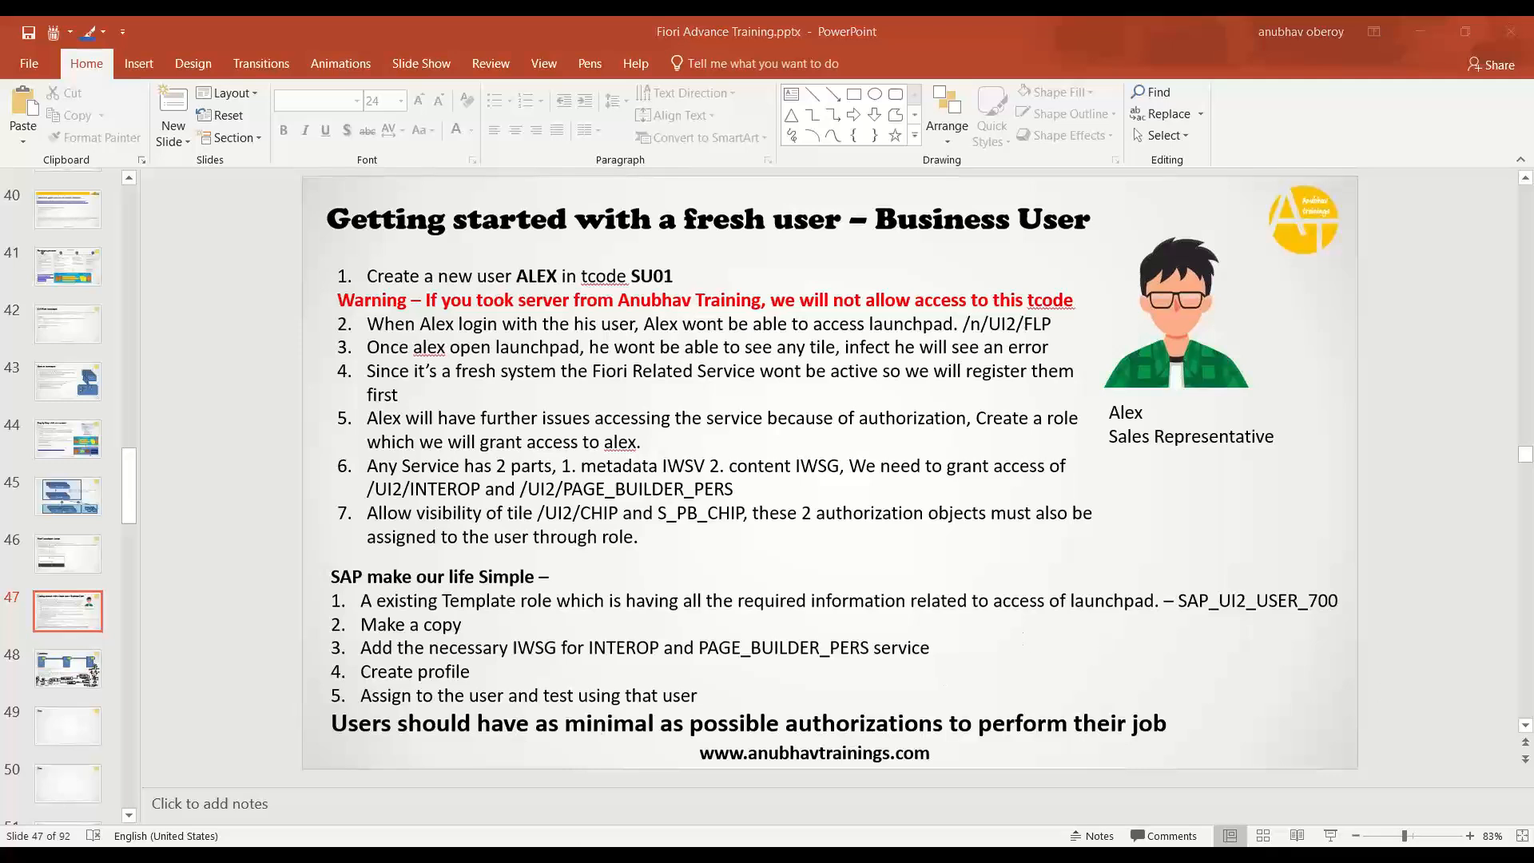
# - Back out of the role's authorization details to the Role Maintenance start screen in SAP
pyautogui.hotkey('alt', 'Tab')
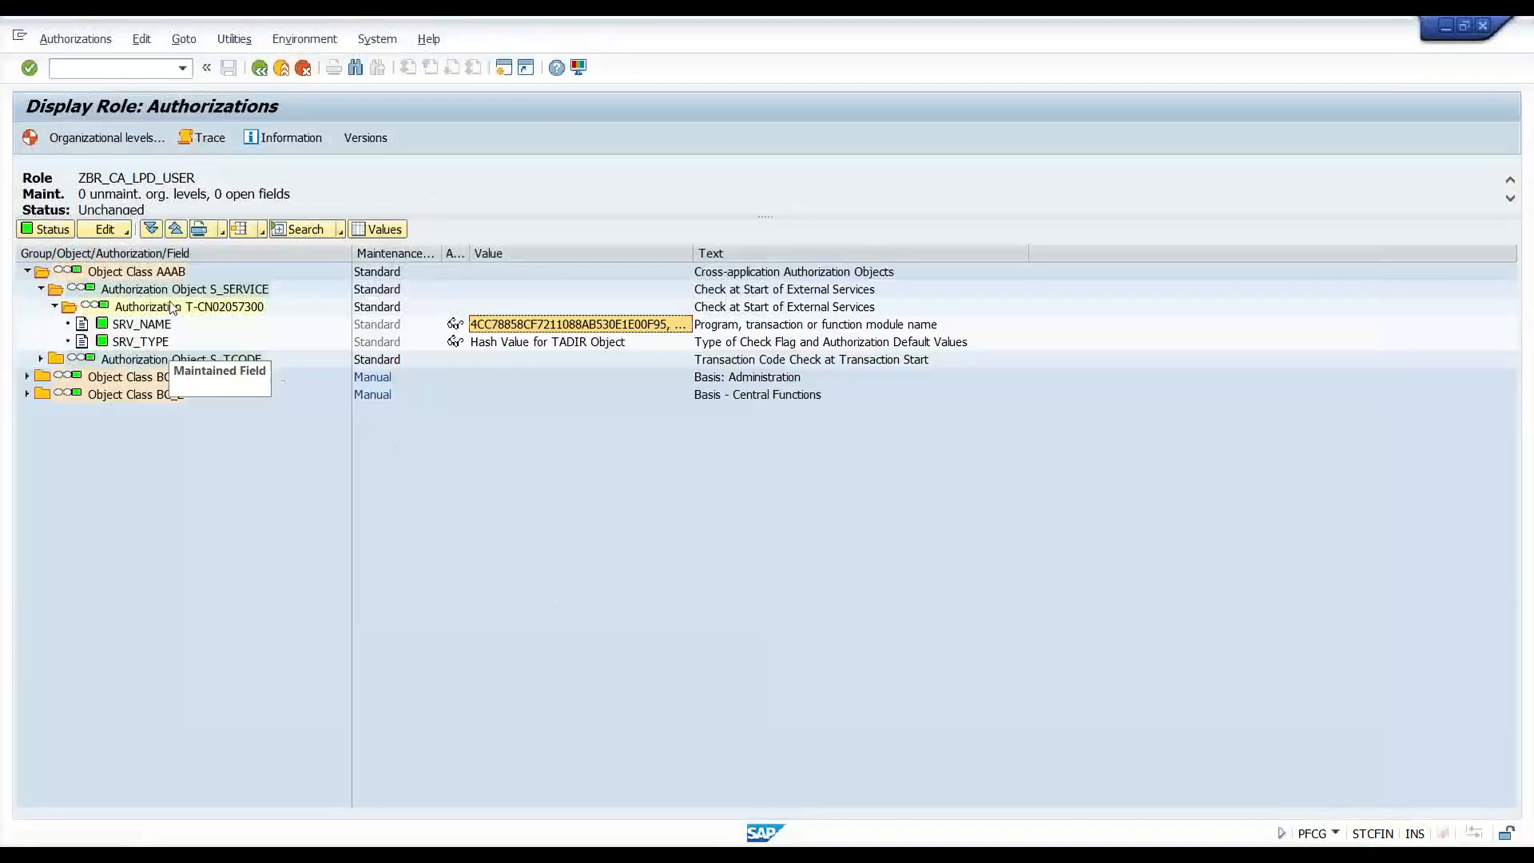
pyautogui.click(260, 68)
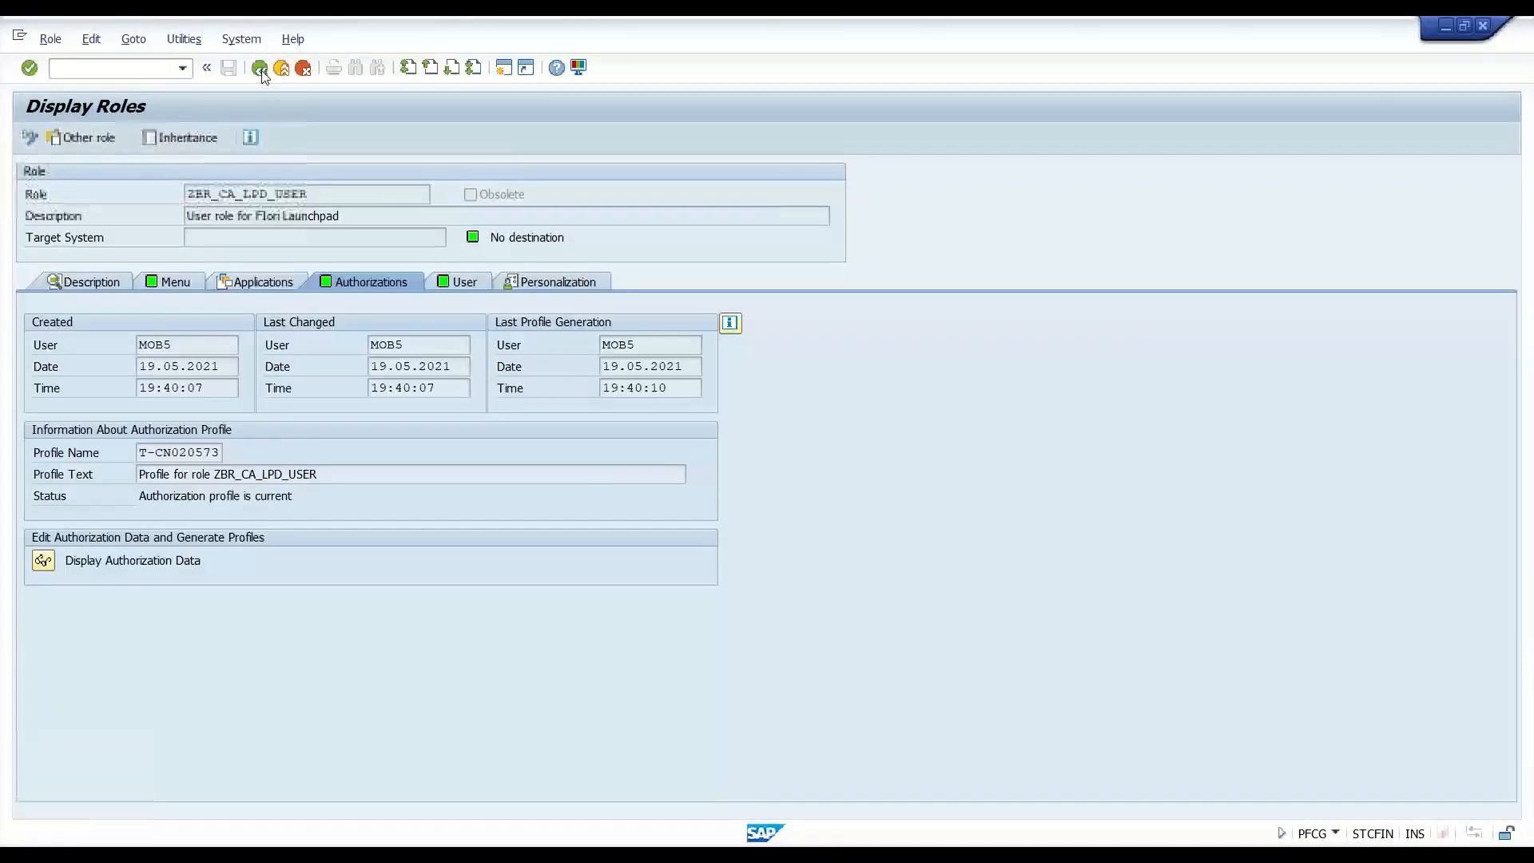
pyautogui.click(260, 68)
pyautogui.click(260, 68)
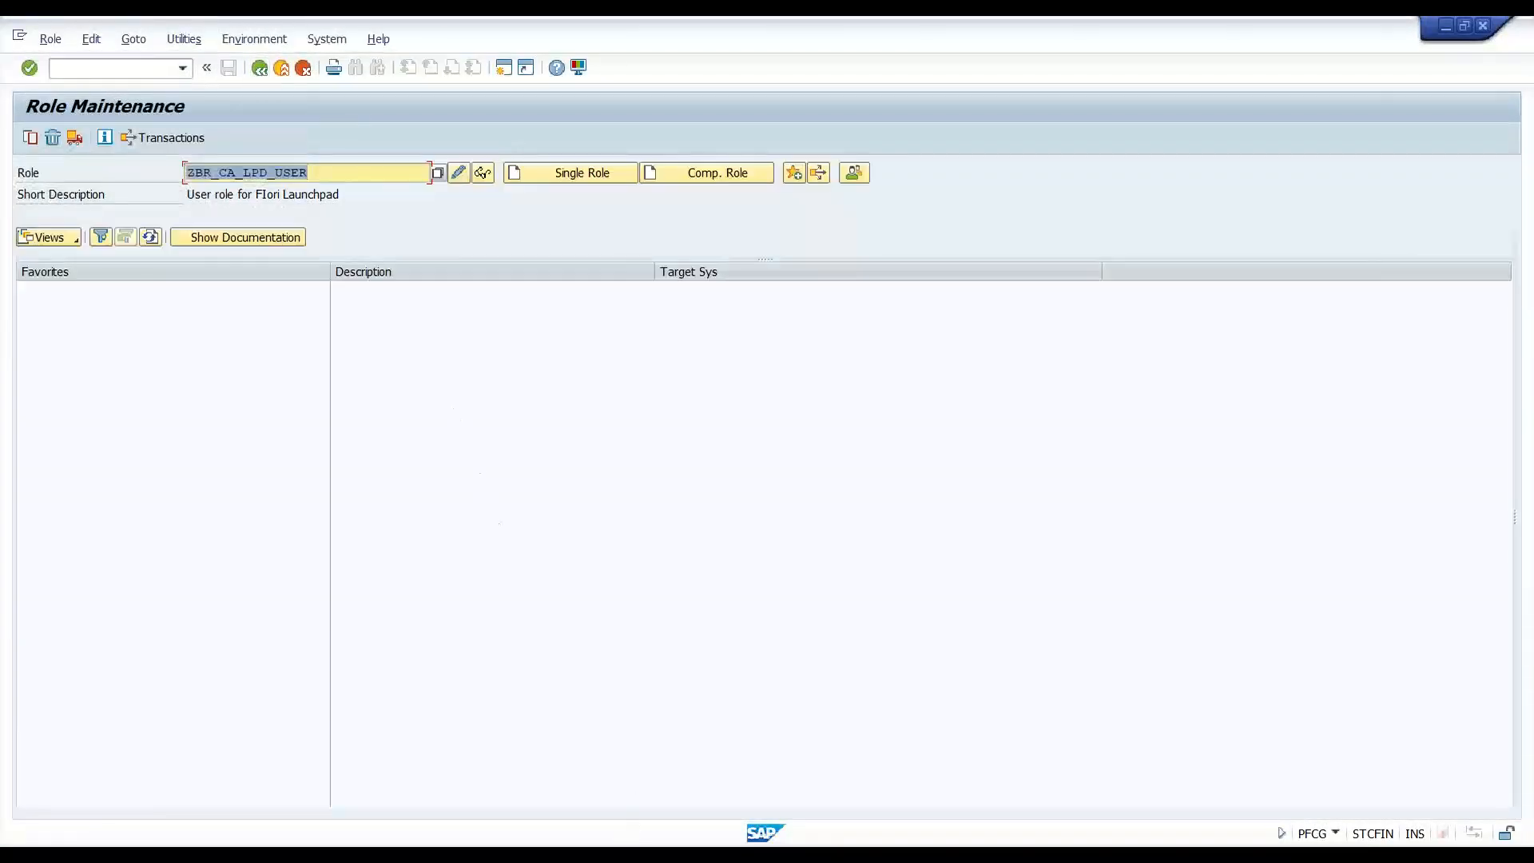
# - Return to PowerPoint and show slide 45, then slide 44, Step by Step with new system
pyautogui.hotkey('alt', 'Tab')
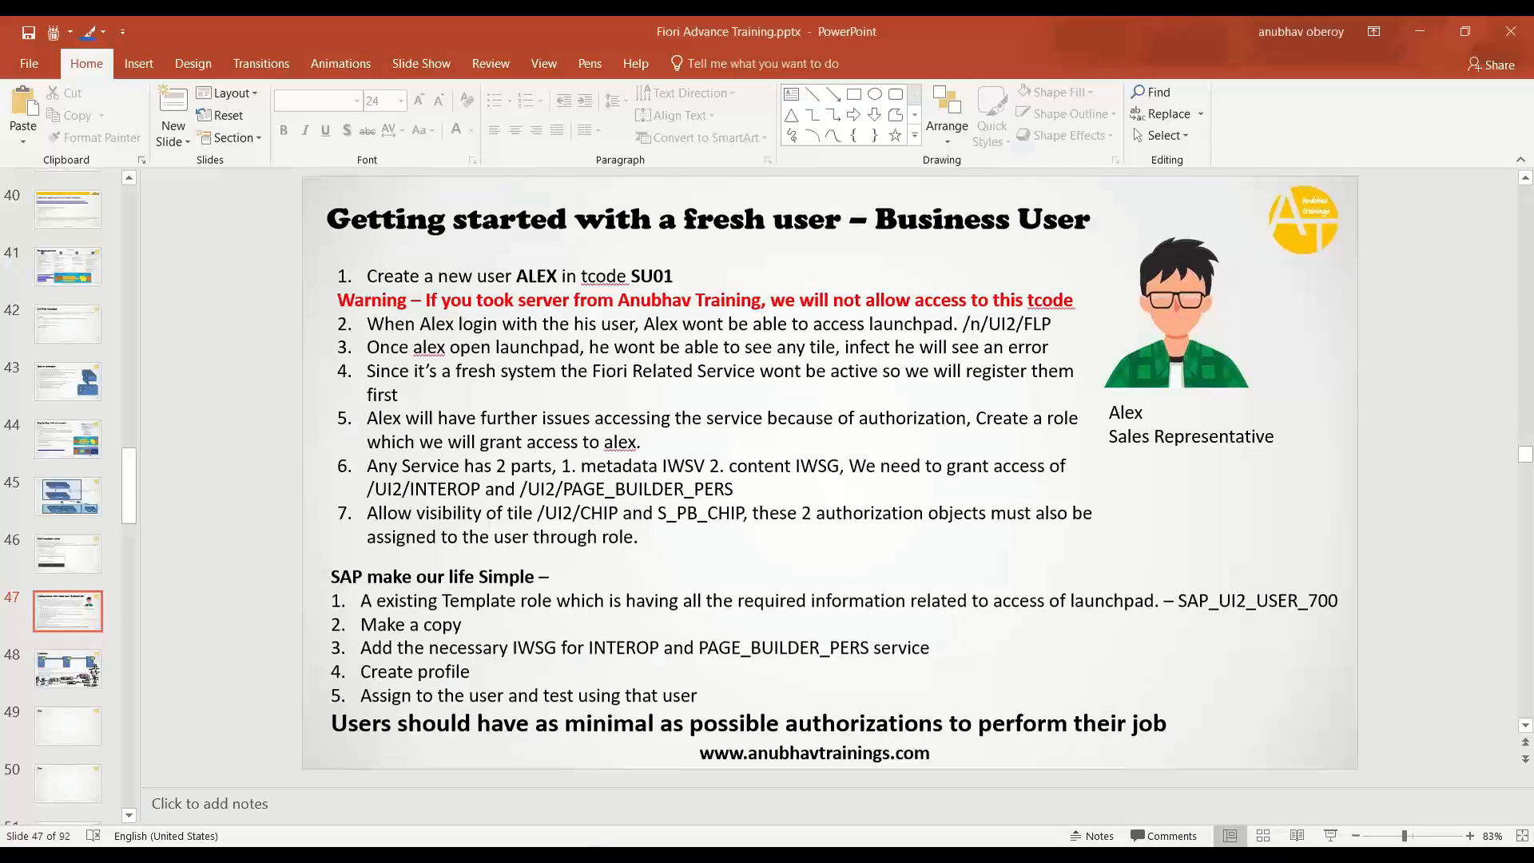
pyautogui.click(89, 509)
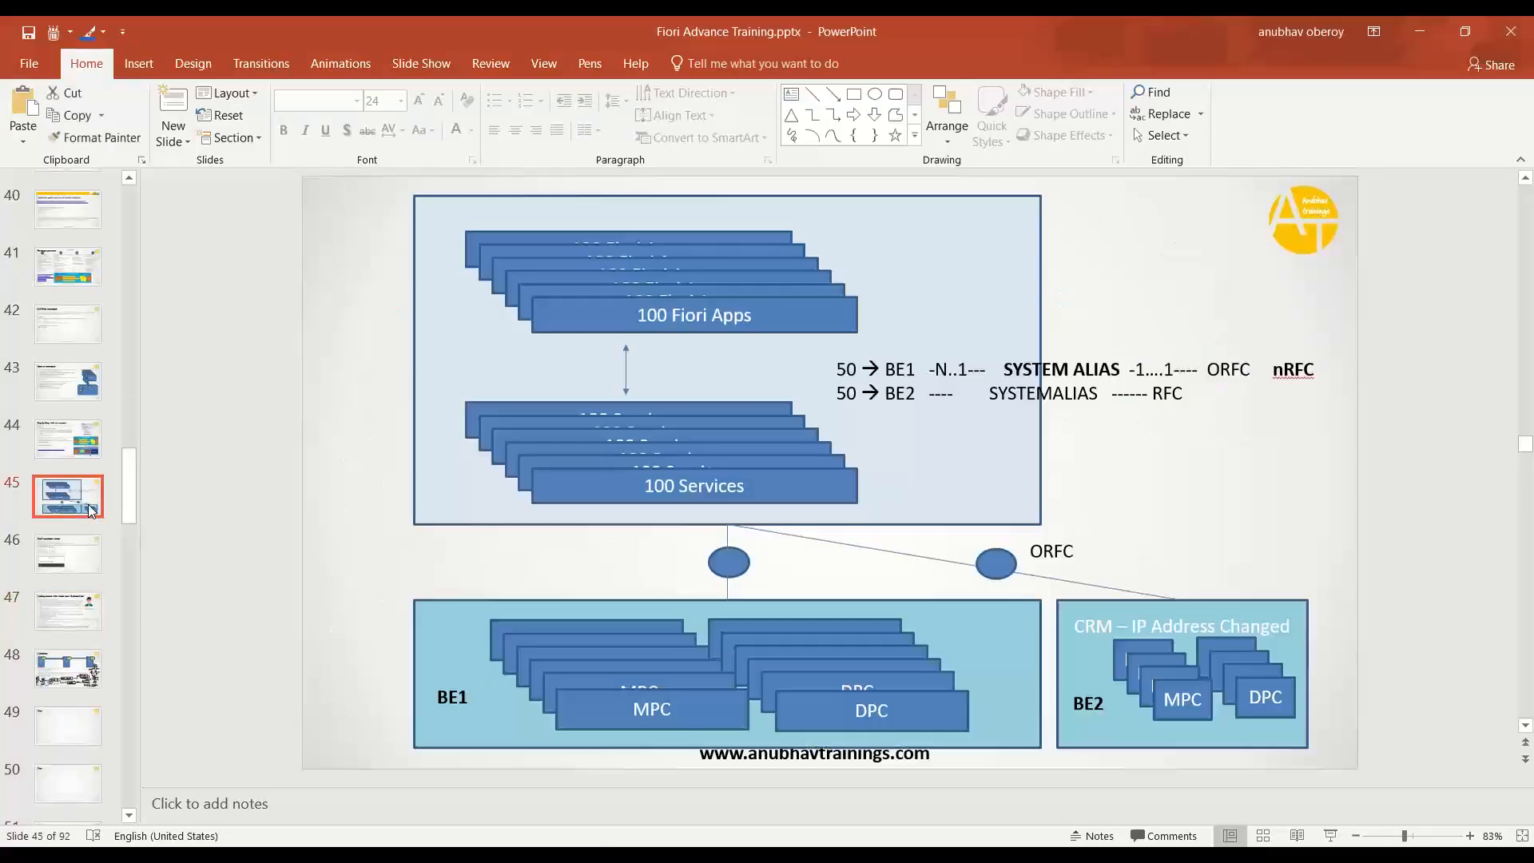
pyautogui.click(86, 435)
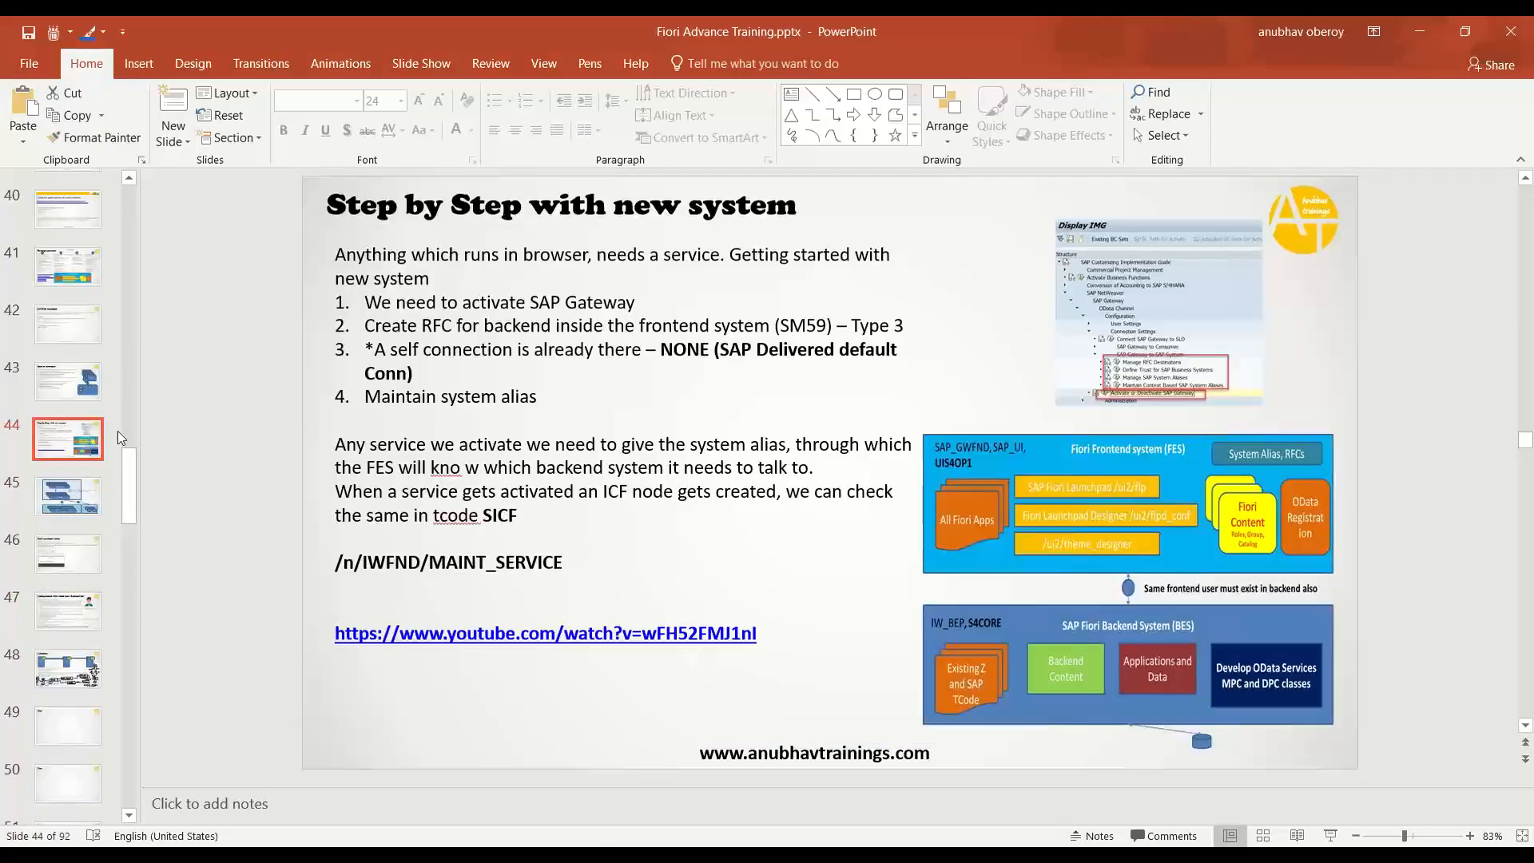